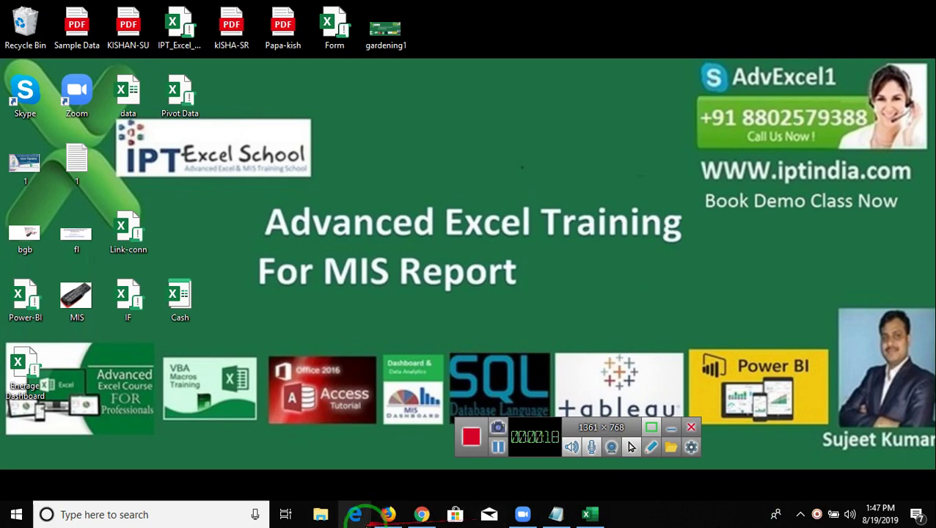
Bring up the FusionCharts Energy Dashboard demo in Chrome and scroll through its panels
left_click(422, 516)
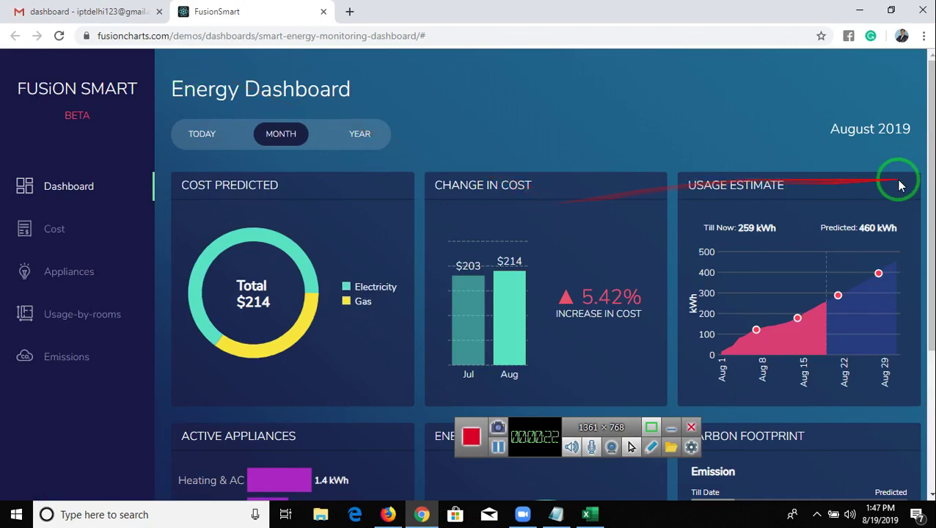
scroll(899, 184, "down", 2)
scroll(899, 184, "down", 2)
scroll(899, 184, "up", 1)
scroll(899, 187, "up", 2)
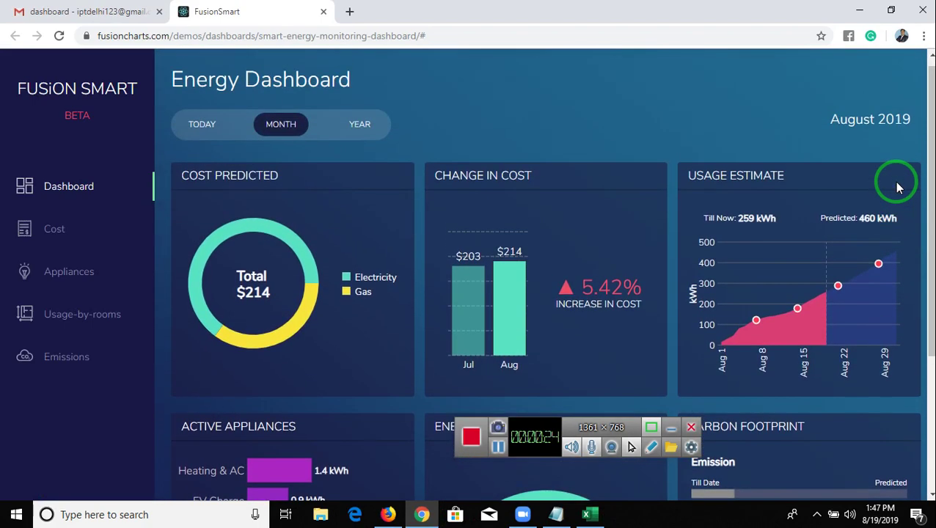
scroll(899, 187, "down", 2)
scroll(899, 187, "up", 1)
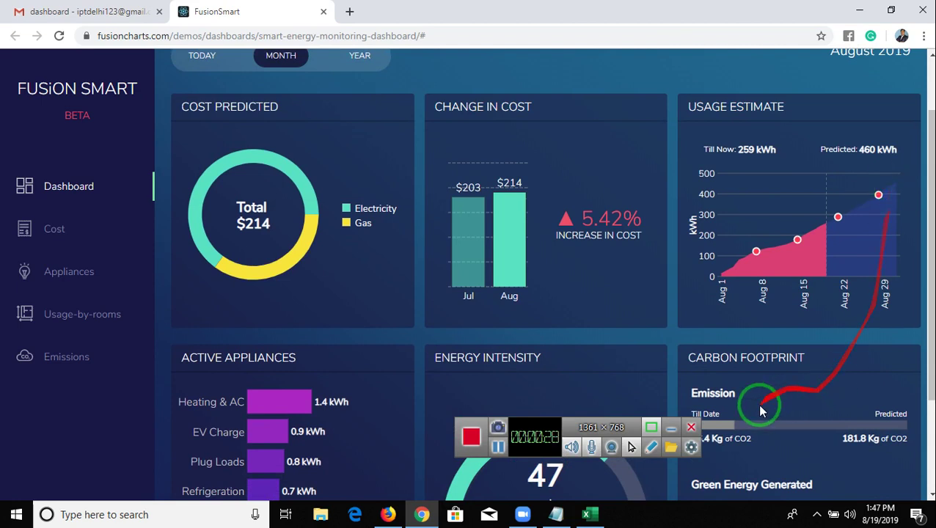
Review the cost, usage, appliance and carbon footprint panels again, then show the desktop
left_click(677, 438)
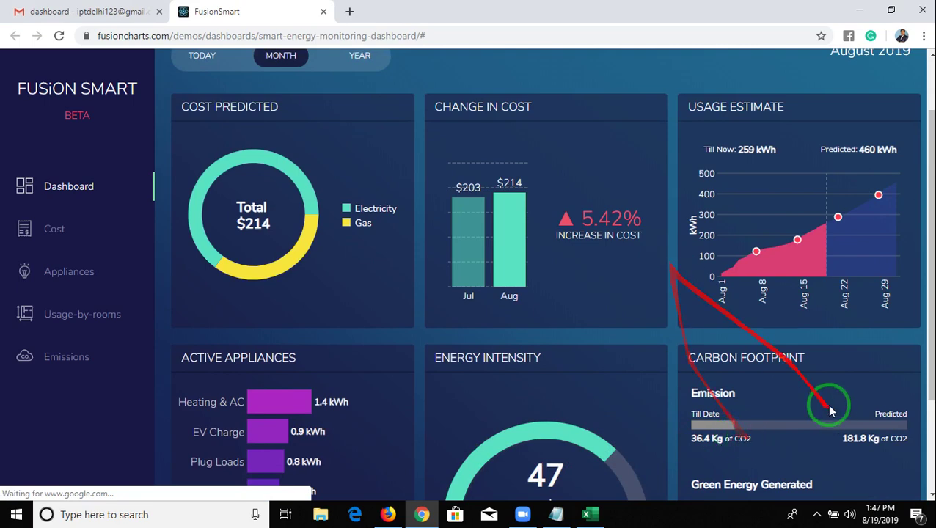
scroll(704, 396, "down", 2)
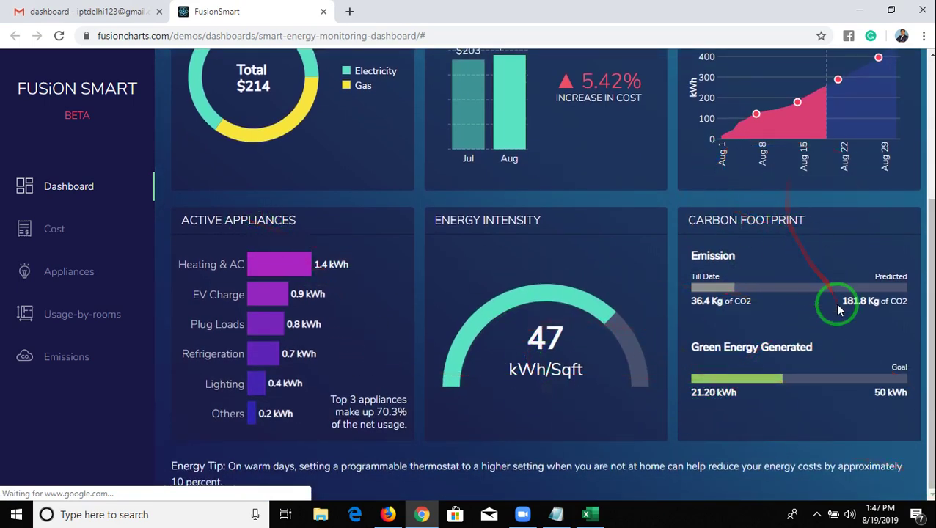
scroll(839, 309, "up", 1)
scroll(839, 309, "up", 2)
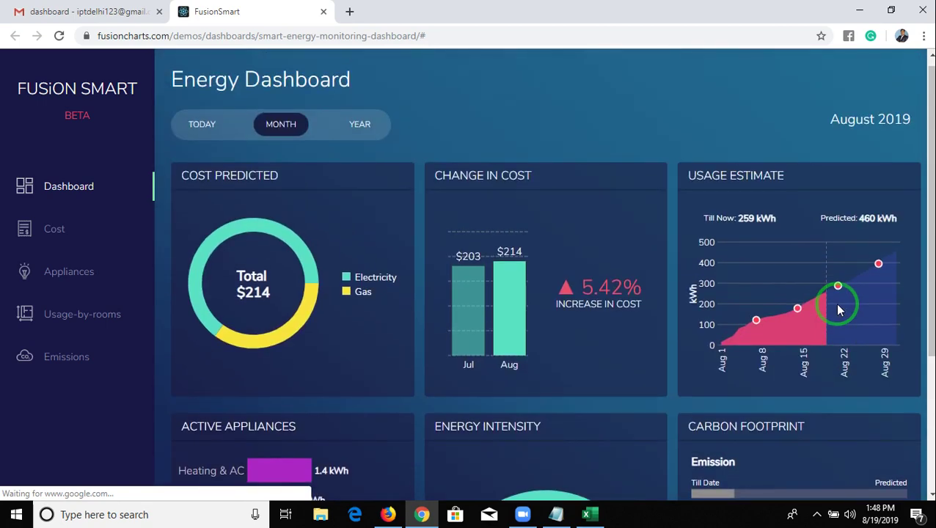
scroll(839, 309, "down", 2)
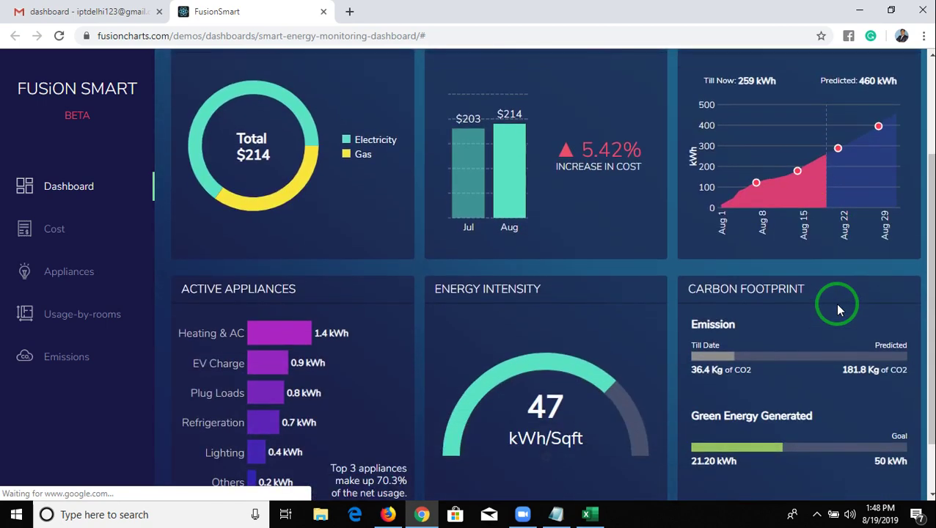
scroll(839, 309, "up", 2)
scroll(839, 309, "down", 1)
scroll(839, 309, "down", 1)
scroll(787, 305, "up", 2)
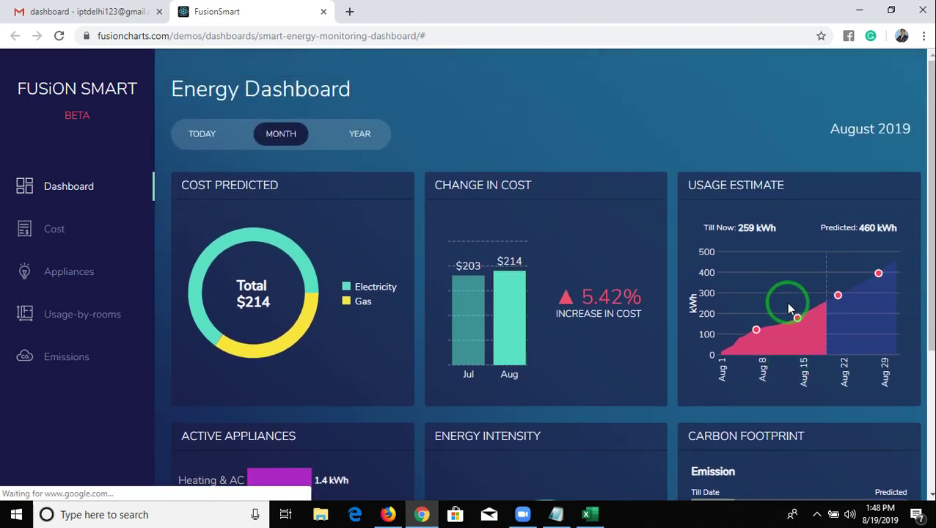
key("super+d")
Check the Data sheet's Date and Ussges Area headers in Excel, then return to the Chrome dashboard
left_click(591, 517)
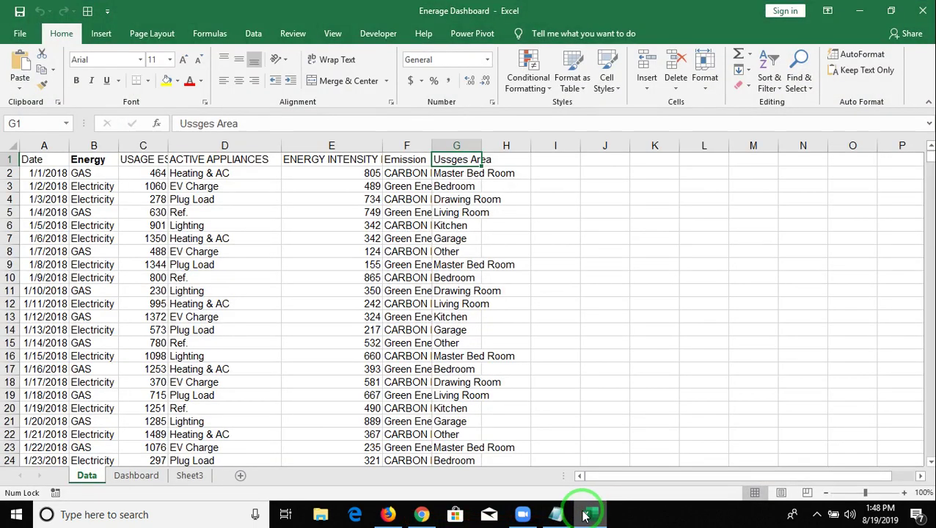
key("ctrl+Home")
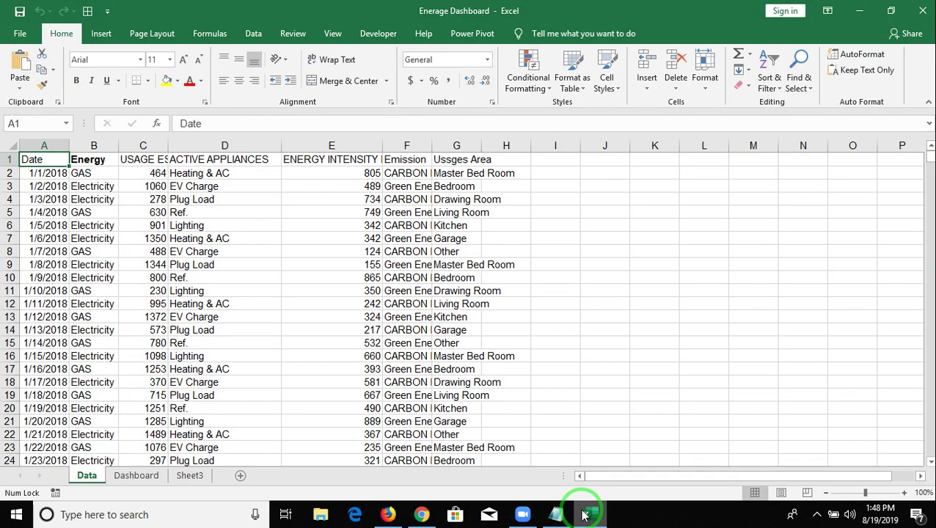
key("Down")
key("Up")
key("ctrl+Right")
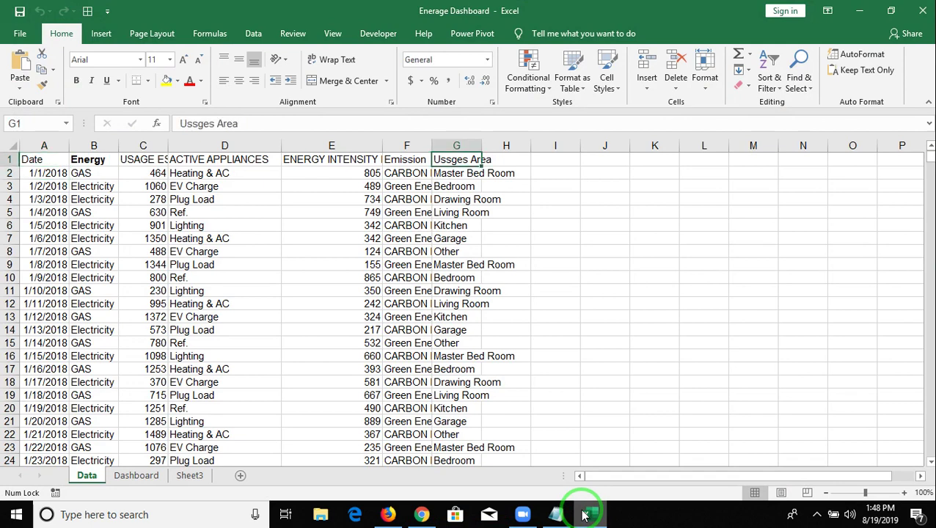
key("alt+Tab")
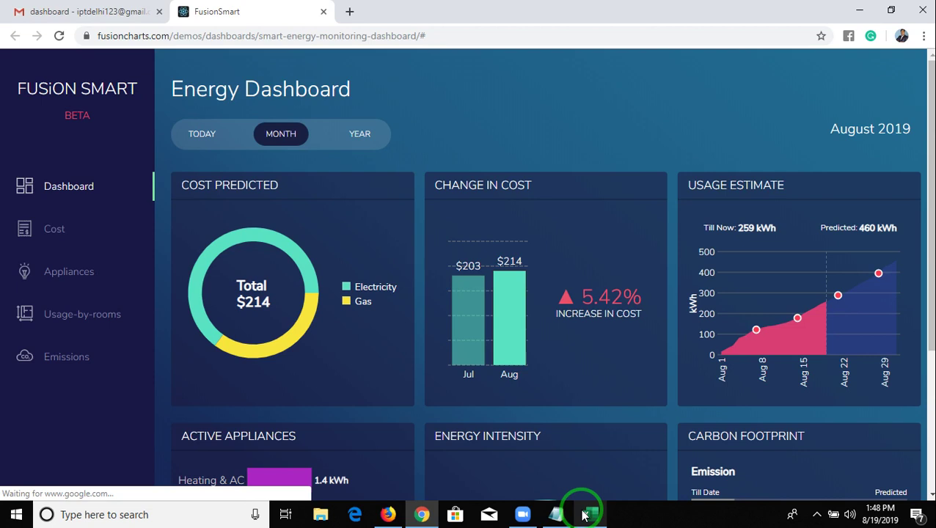
Scroll the Chrome energy dashboard down and back up, then return to the Excel workbook
scroll(752, 422, "down", 3)
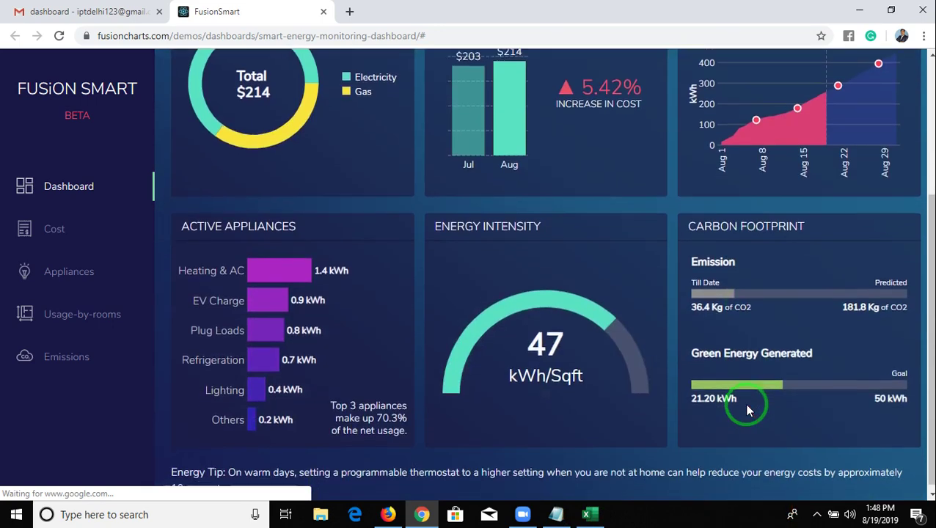
scroll(749, 411, "up", 3)
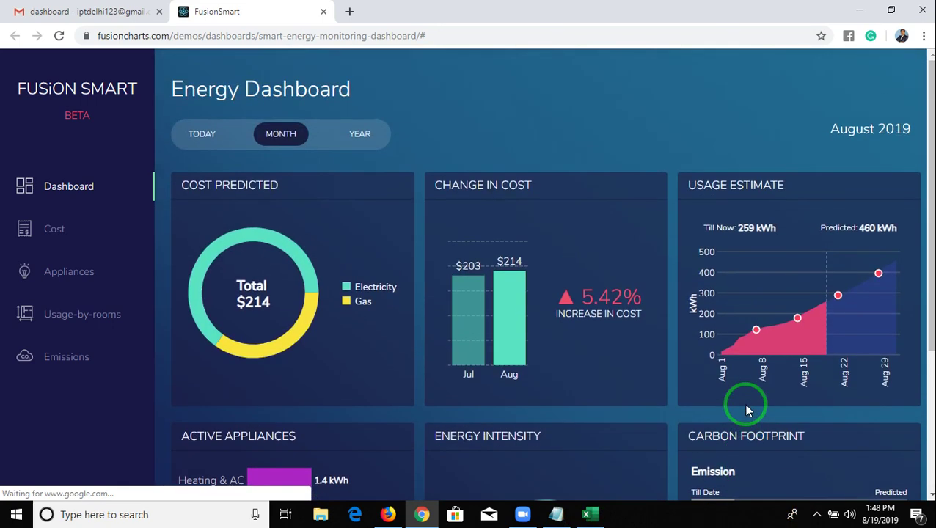
key("alt+Tab")
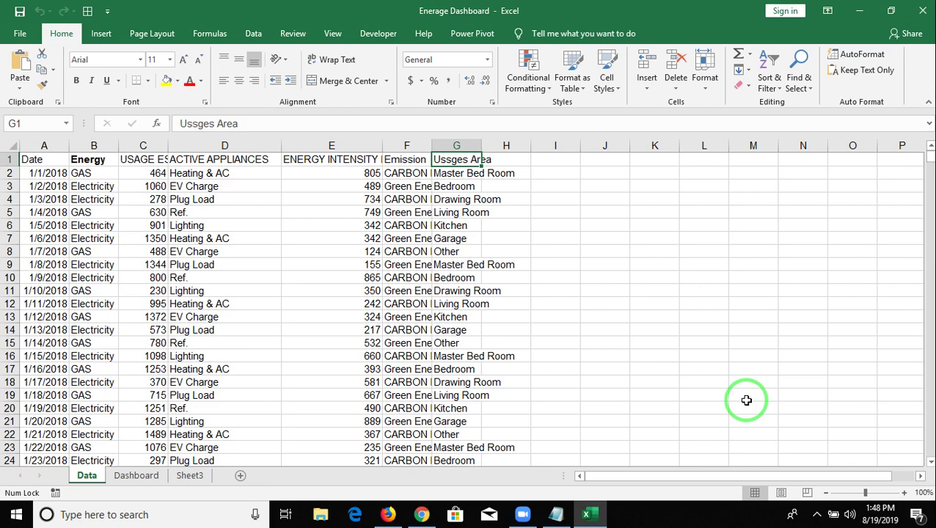
Check the date range up to 8/19/2019, then sort the Data rows by Date, oldest to newest
key("ctrl+Home")
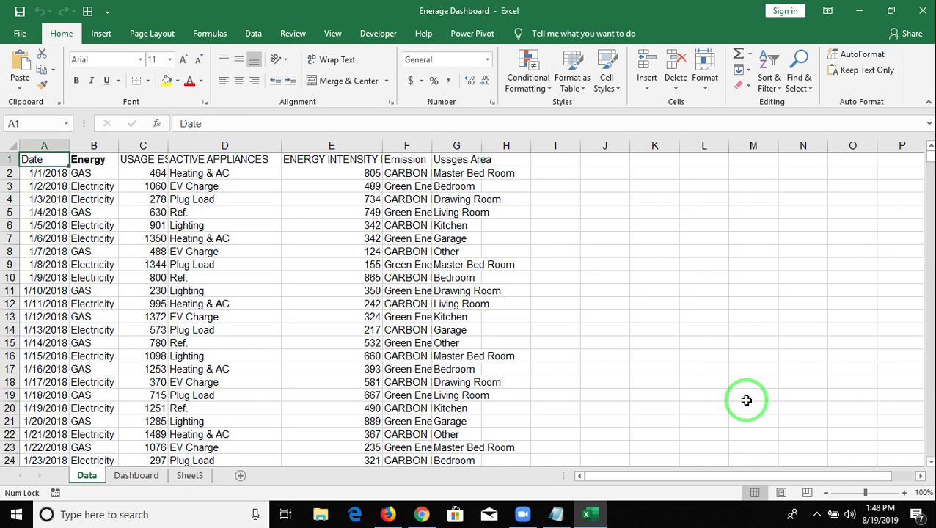
key("ctrl+Down")
key("ctrl+Up")
key("Right")
key("Left")
key("Down")
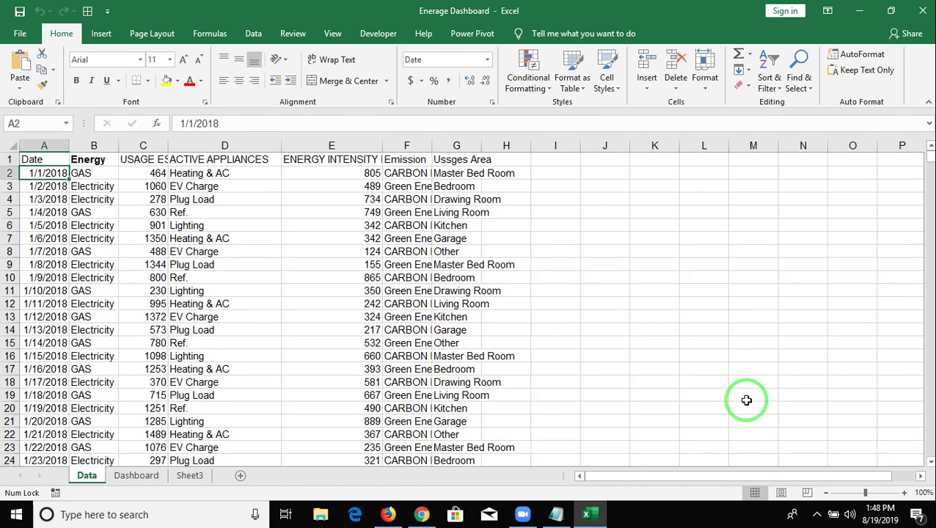
key("ctrl+Down")
key("ctrl+Up")
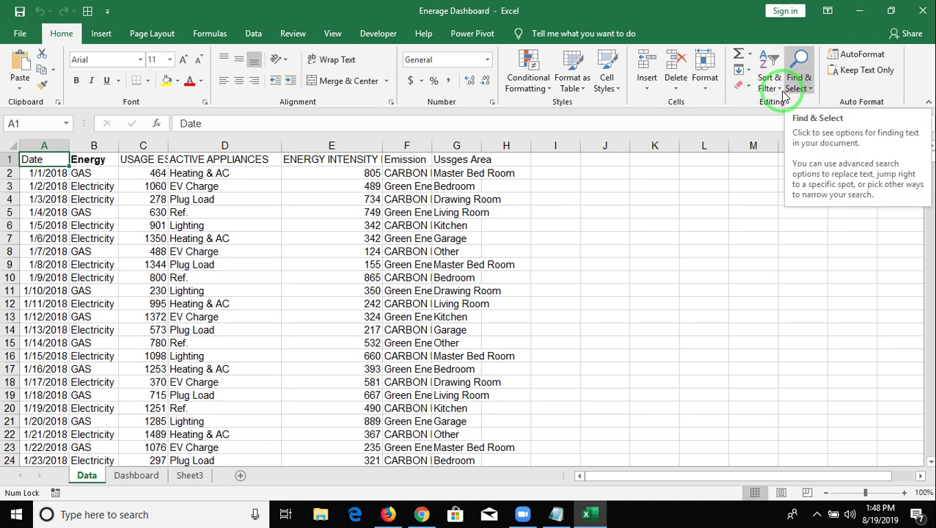
left_click(769, 82)
left_click(785, 104)
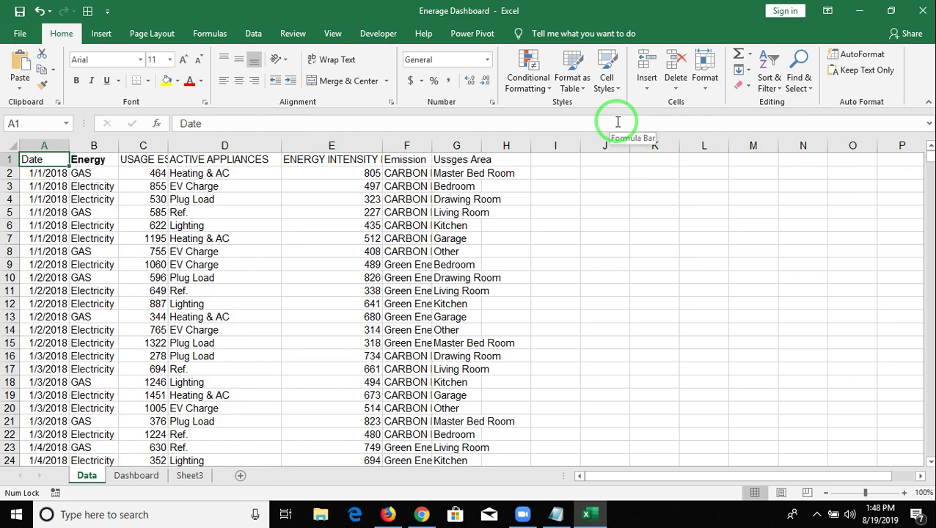
Review the Date, Energy, usage estimate and active appliances columns of the Data sheet
key("Down")
key("Down")
key("Down")
key("Up")
key("Up")
key("Right")
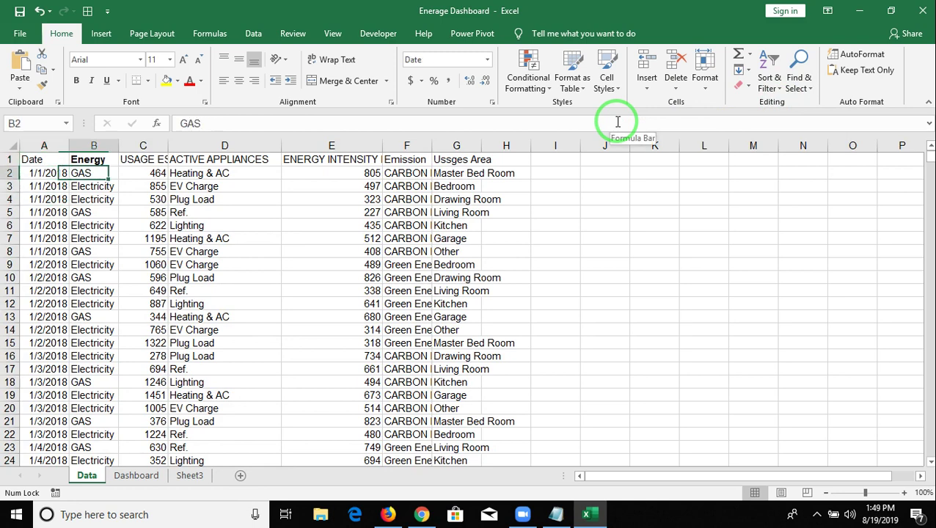
key("Down")
key("Up")
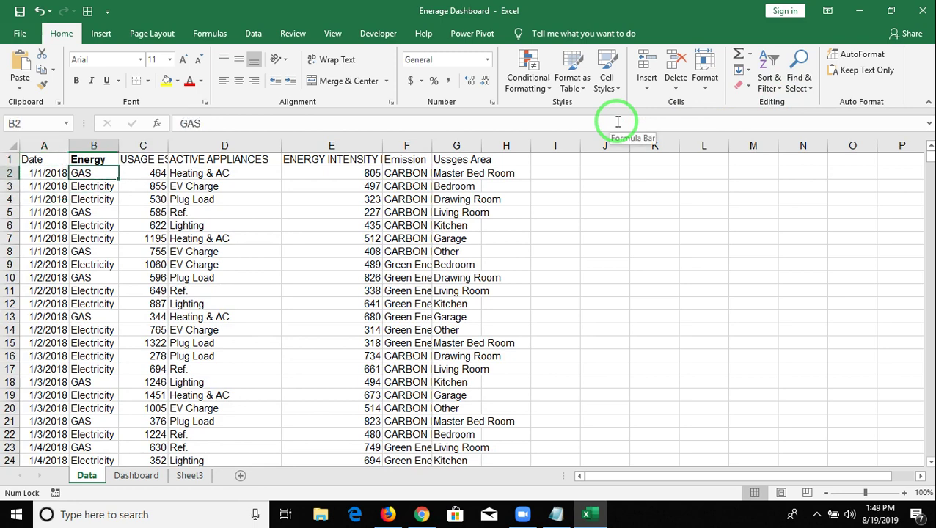
key("Up")
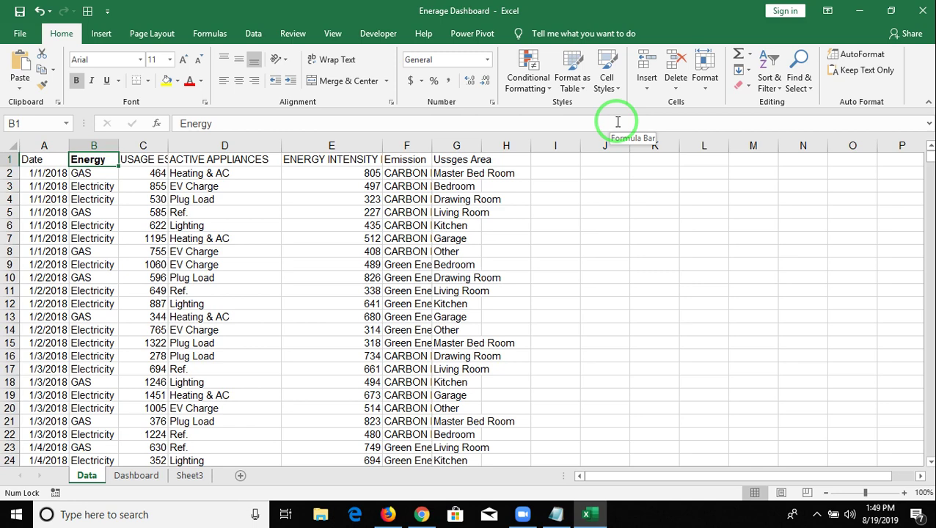
key("Down")
key("Down")
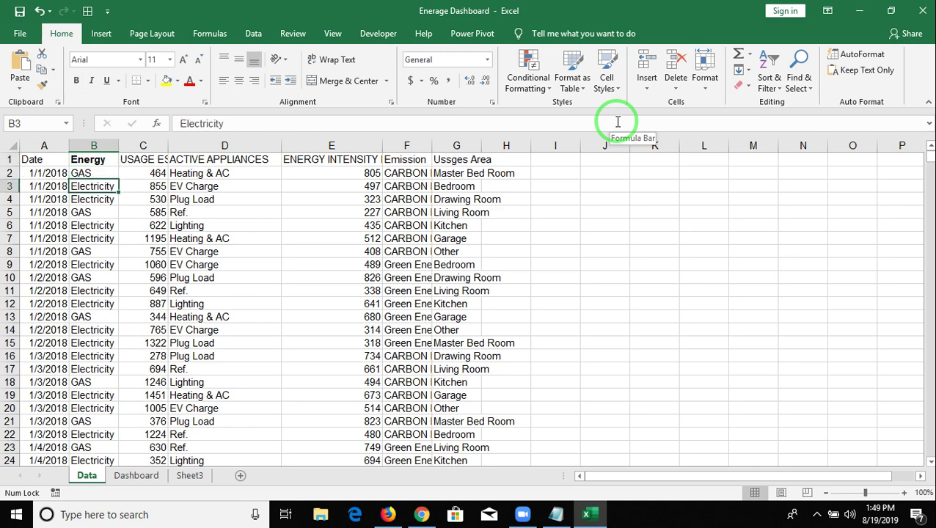
key("Up")
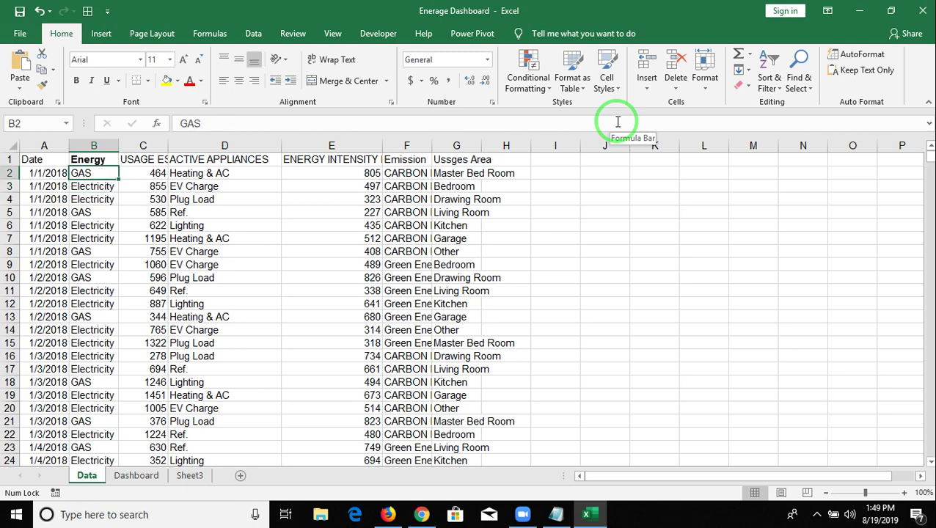
key("Right")
key("Up")
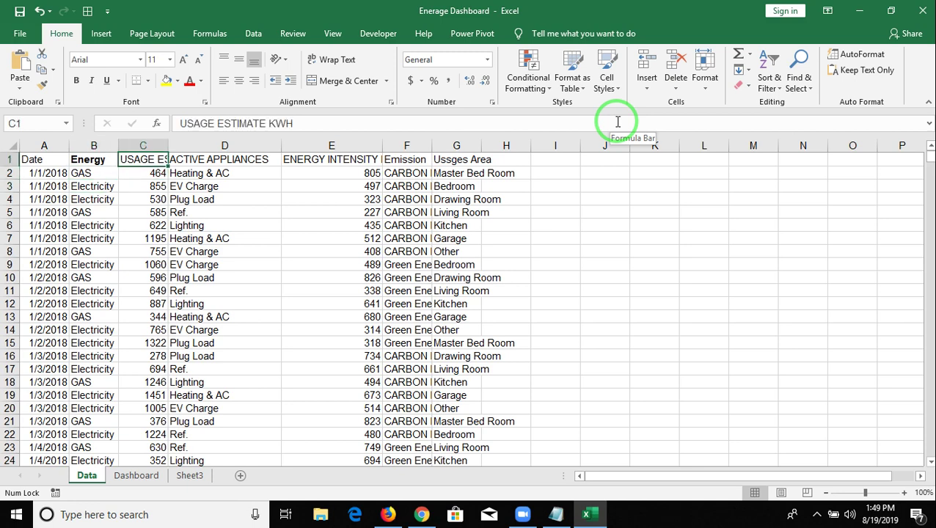
key("Down")
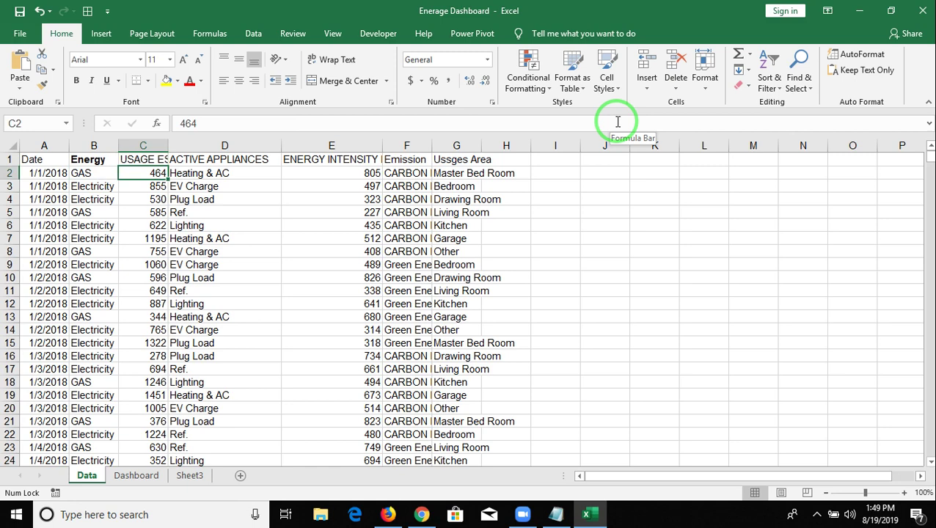
key("Down")
key("Up")
key("Up")
key("Right")
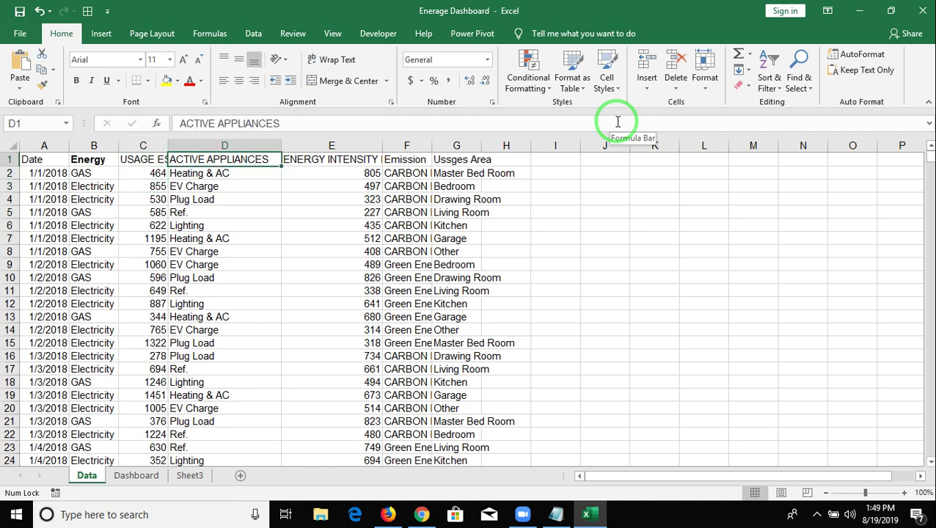
key("Down")
key("Down")
key("Down")
key("Up")
key("Up")
key("Up")
key("Right")
key("Down")
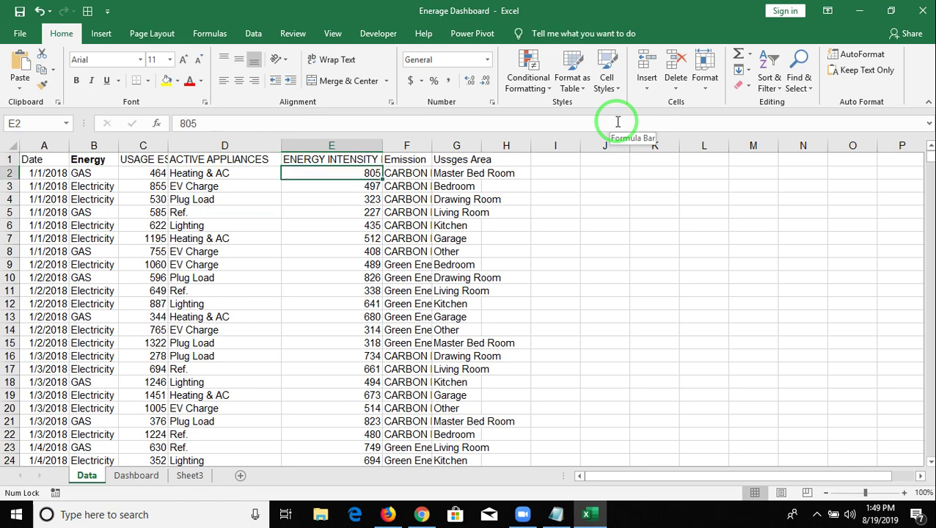
Inspect the Emission column's CARBON FOOTPRINT and Green Energy values down to the last row
key("Right")
key("Up")
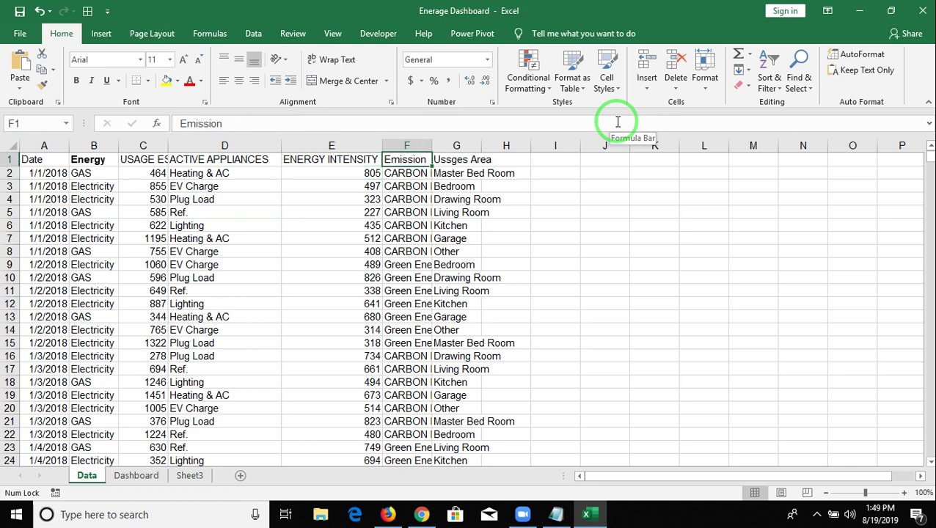
key("Down")
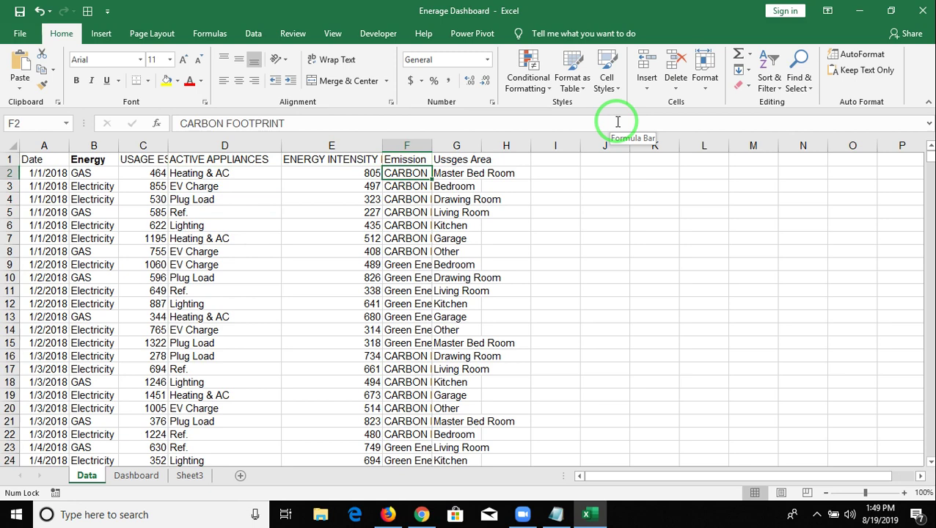
key("Down")
key("Down")
key("Down")
key("Down")
key("Down")
key("Down")
key("Down")
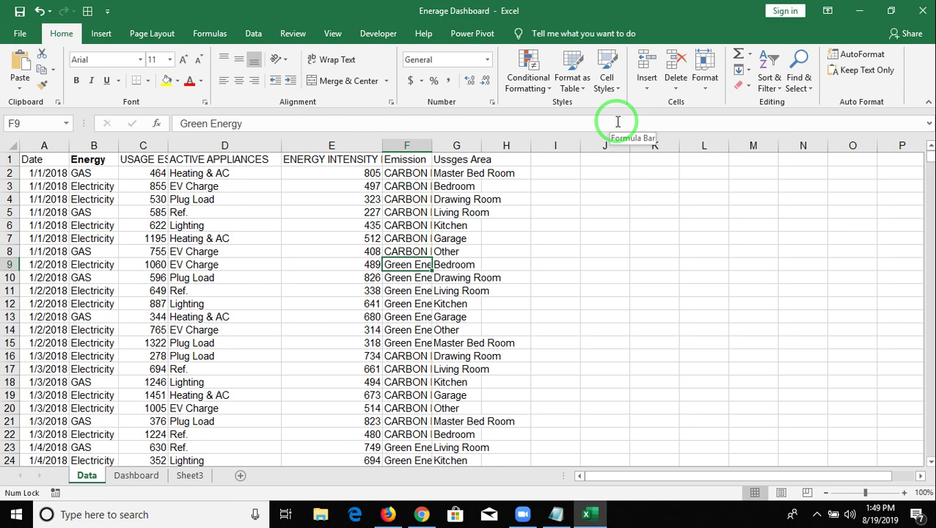
key("Down")
key("Down")
key("Down")
key("Down")
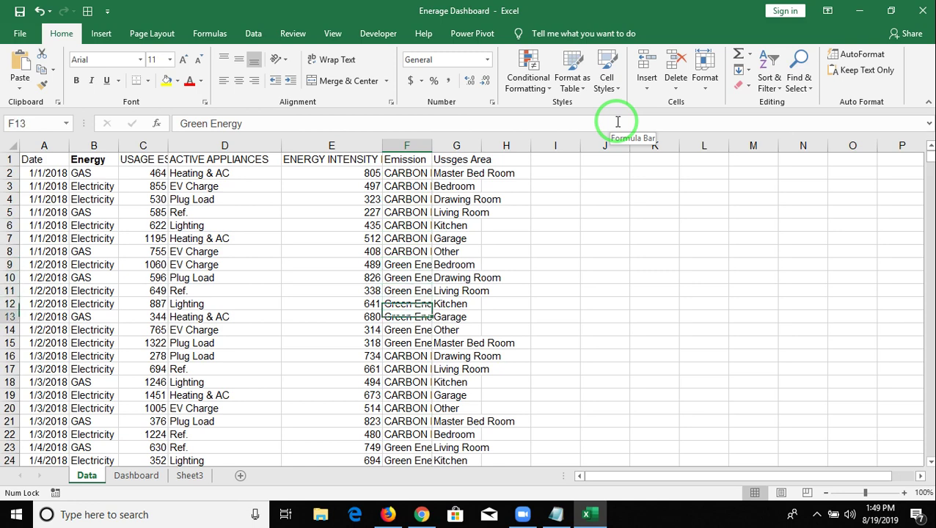
key("Down")
key("Down")
key("Down")
key("Down")
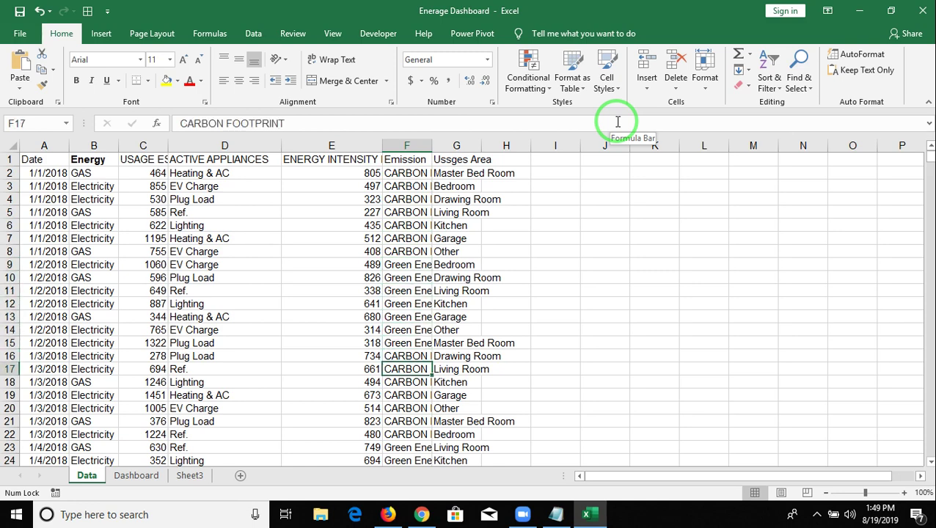
key("Up")
key("Up")
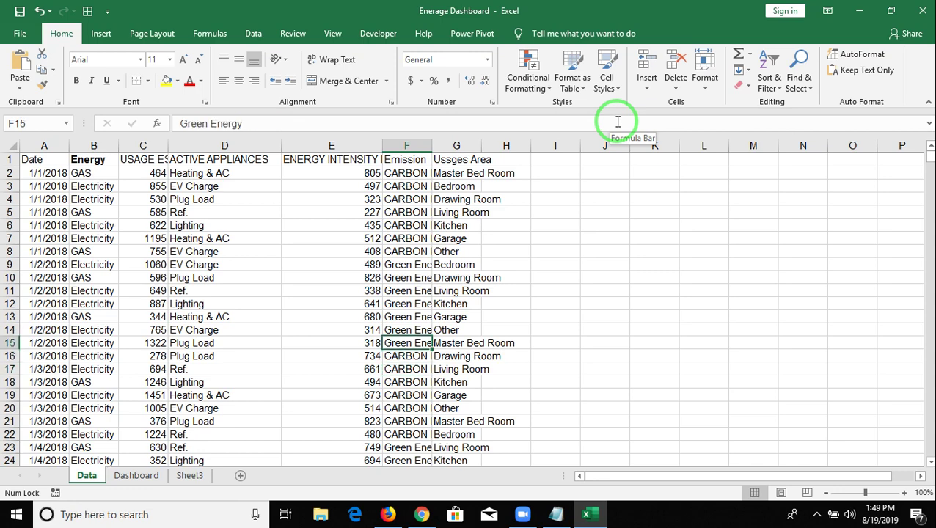
key("Up")
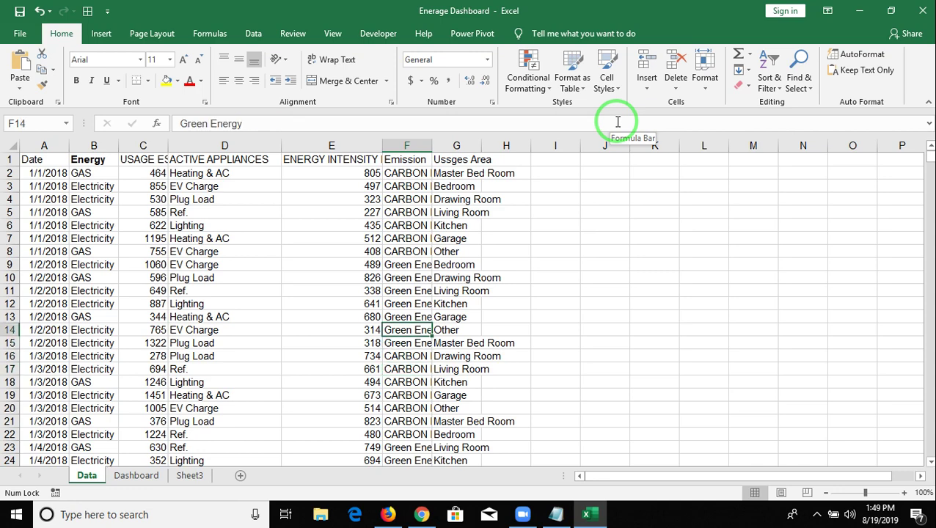
key("Down")
key("Down")
key("Down")
key("Down")
key("Down")
key("Down")
key("Down")
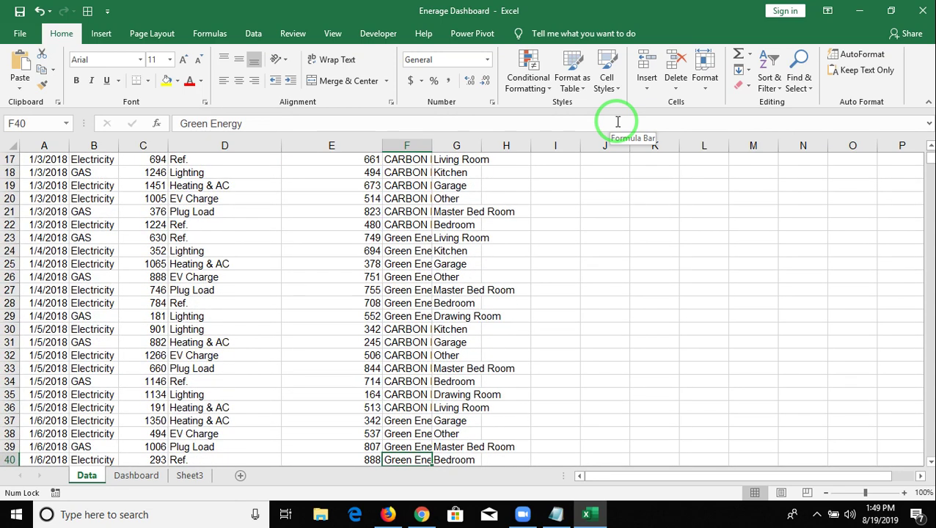
key("Down")
key("Down")
key("Down")
key("Down")
key("Down")
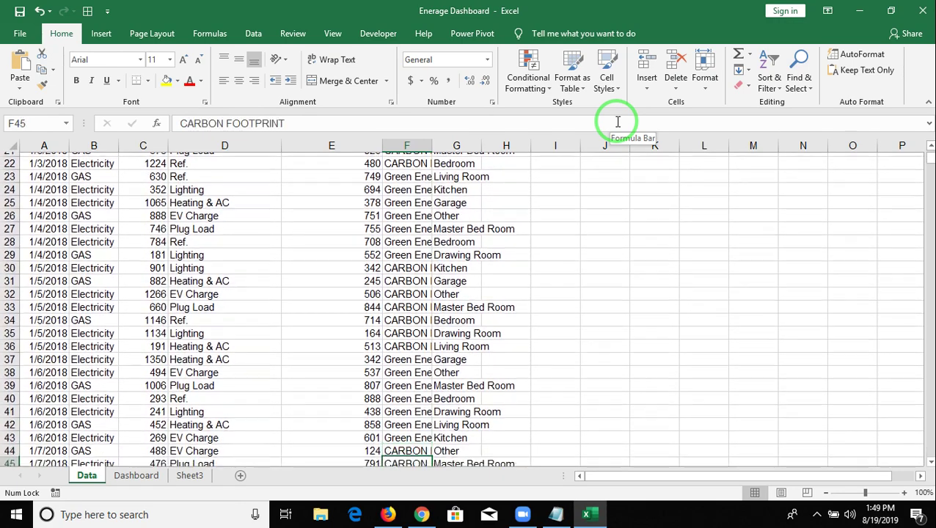
key("Down")
key("Down")
key("ctrl+Down")
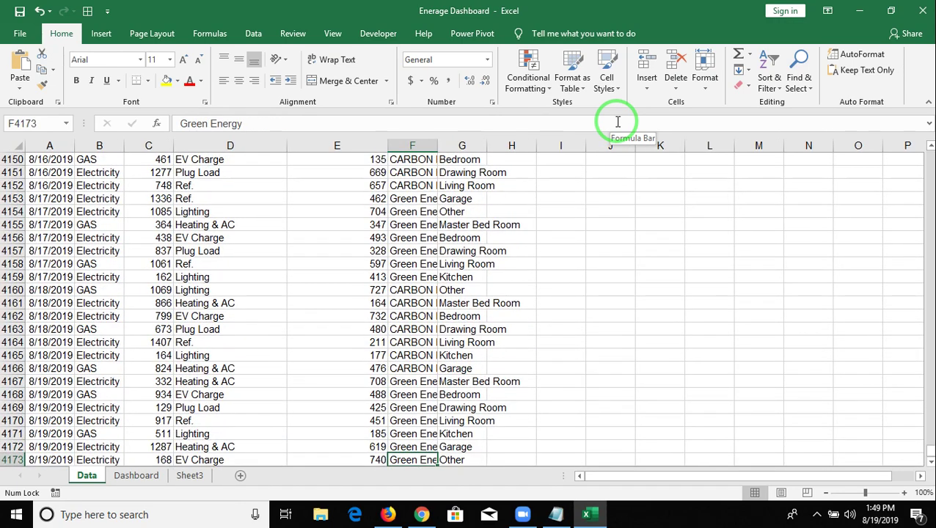
key("Up")
key("Up")
key("Up")
key("Up")
key("Up")
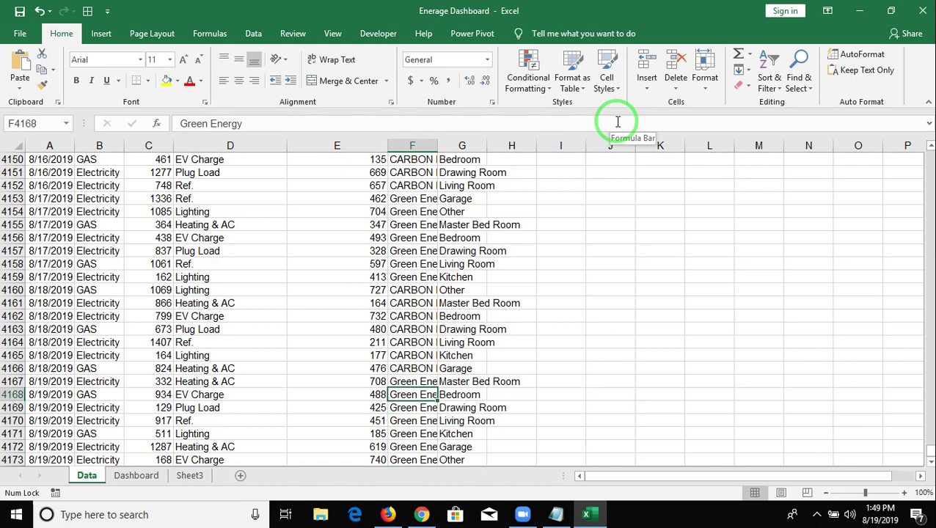
key("Up")
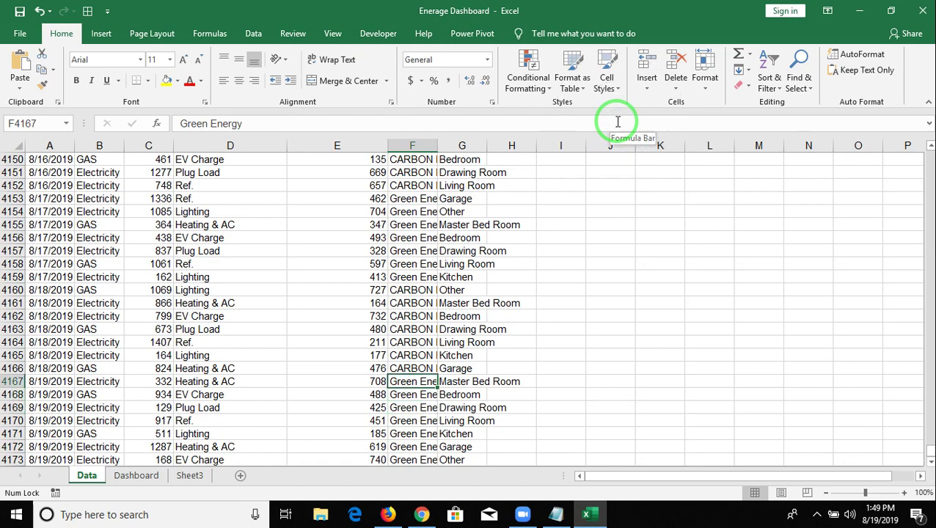
key("ctrl+shift+Down")
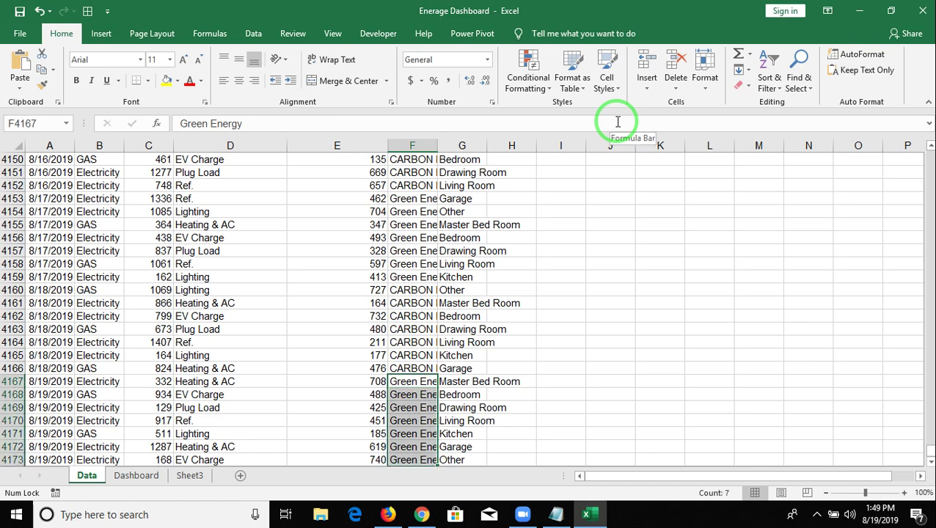
key("ctrl+Up")
Fill F2:F9, then the whole Emission column, with alternating CARBON FOOTPRINT and Green Energy
key("Down")
key("Down")
key("Down")
key("Down")
key("Down")
key("Down")
key("Down")
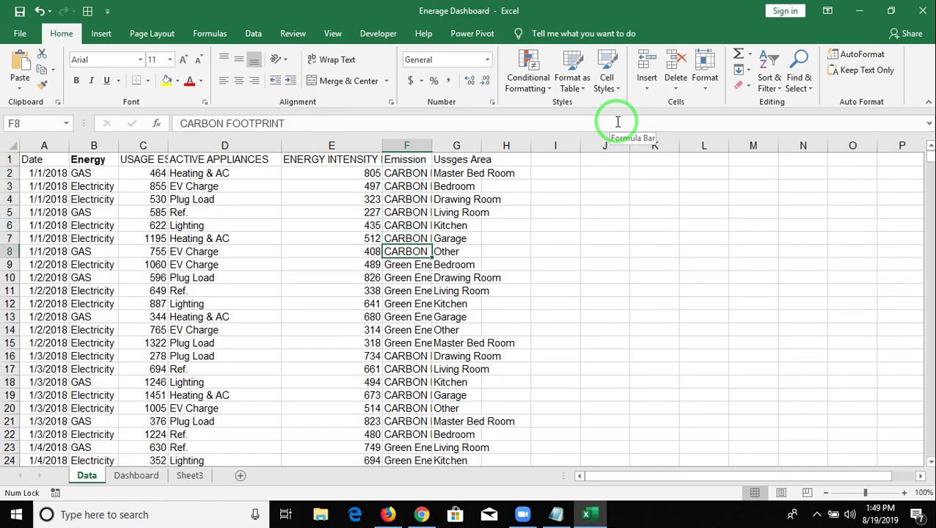
key("Down")
key("Up")
key("shift+Down")
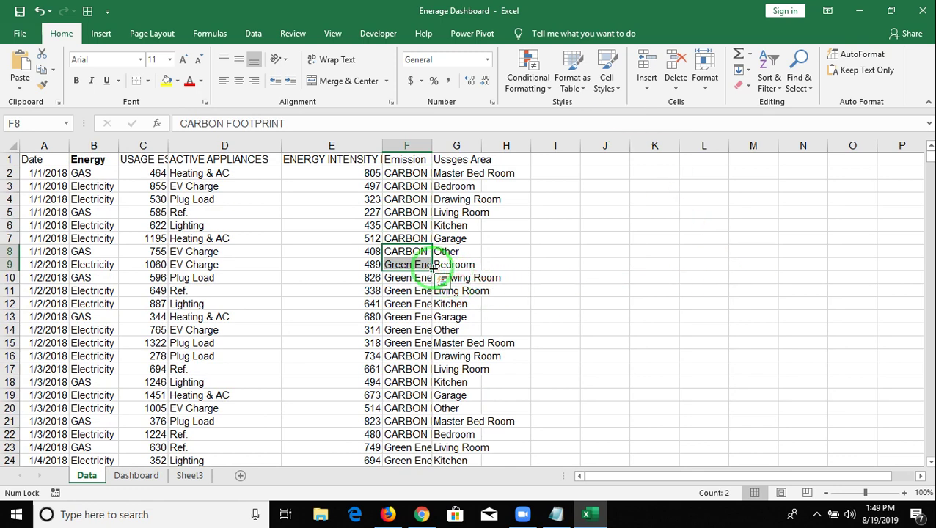
left_click_drag(432, 270, 414, 180)
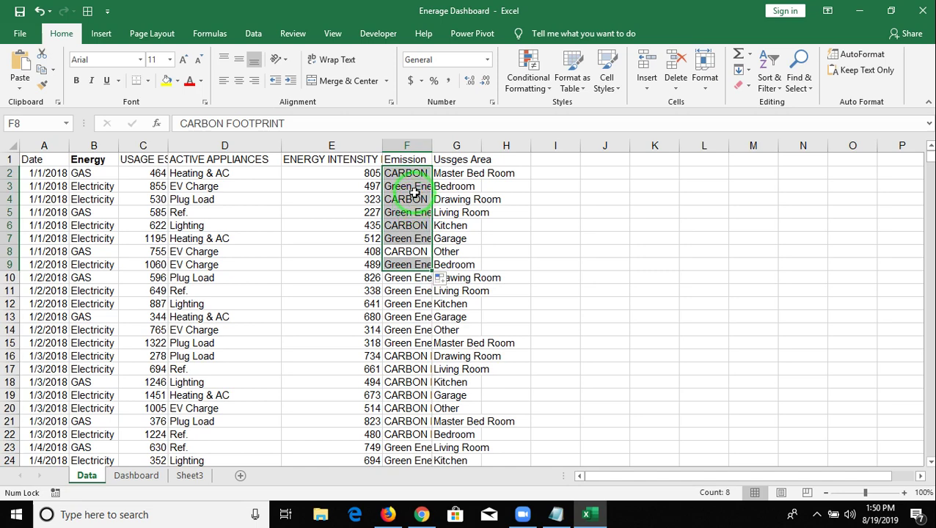
double_click(413, 175)
key("Escape")
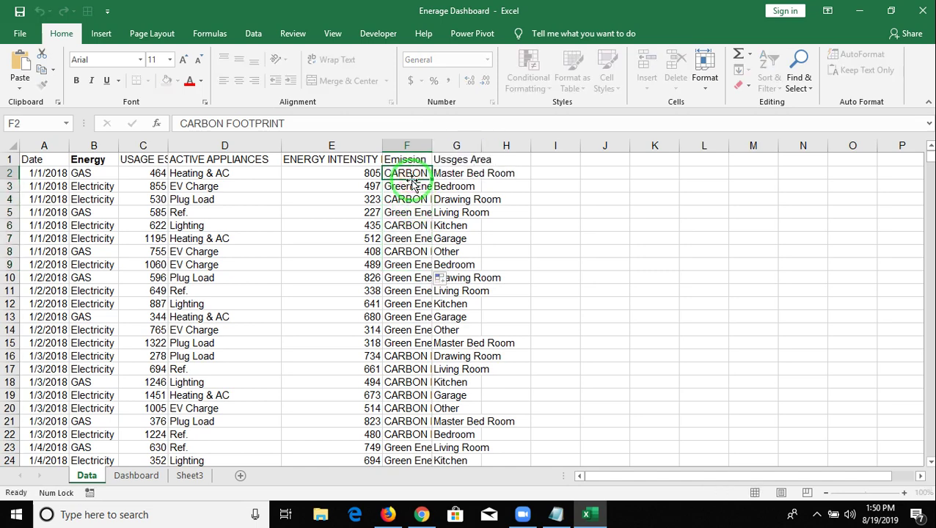
left_click_drag(413, 179, 415, 188)
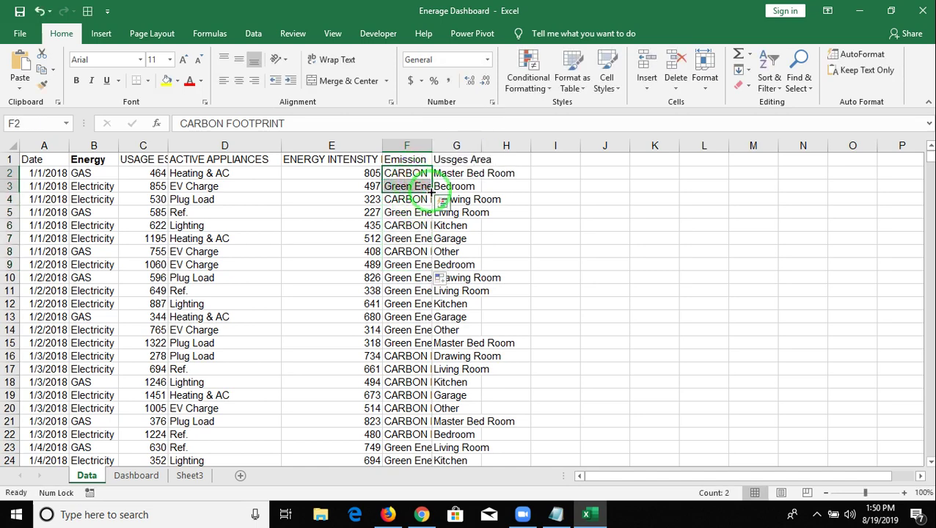
double_click(432, 192)
left_click(426, 176)
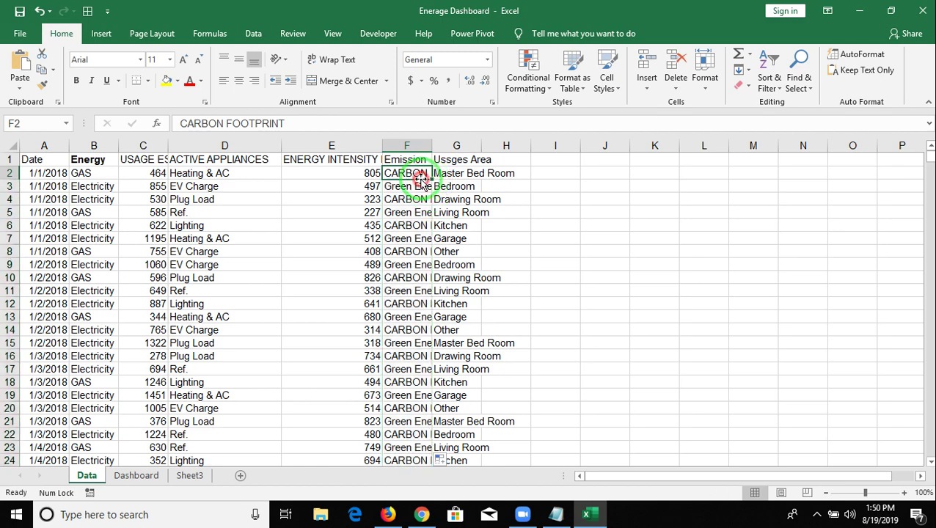
Check the extent of the Usages Area column, then switch to the Chrome energy dashboard
key("Right")
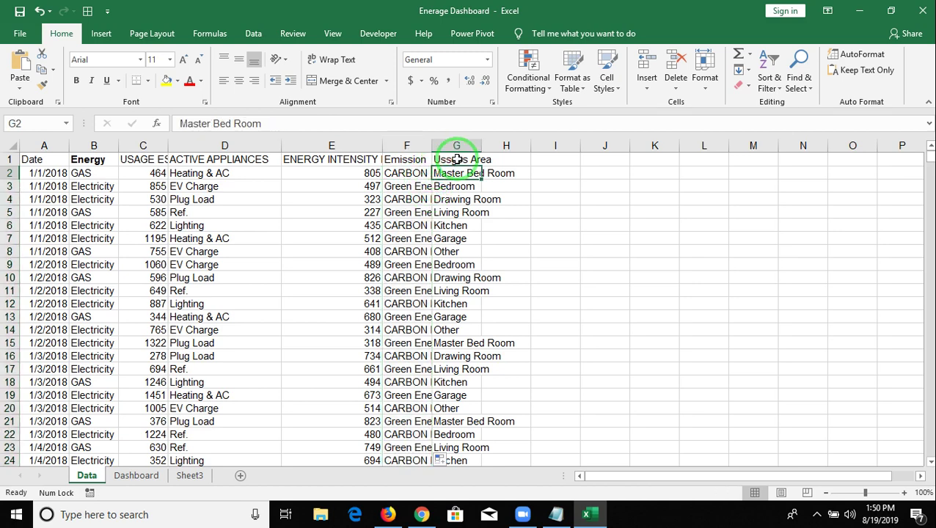
key("ctrl+Down")
key("ctrl+Up")
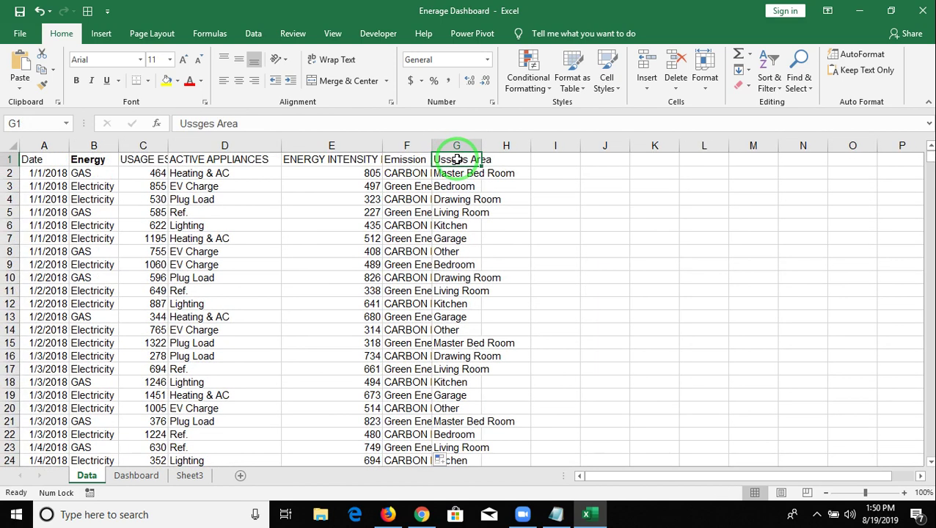
key("alt+Tab")
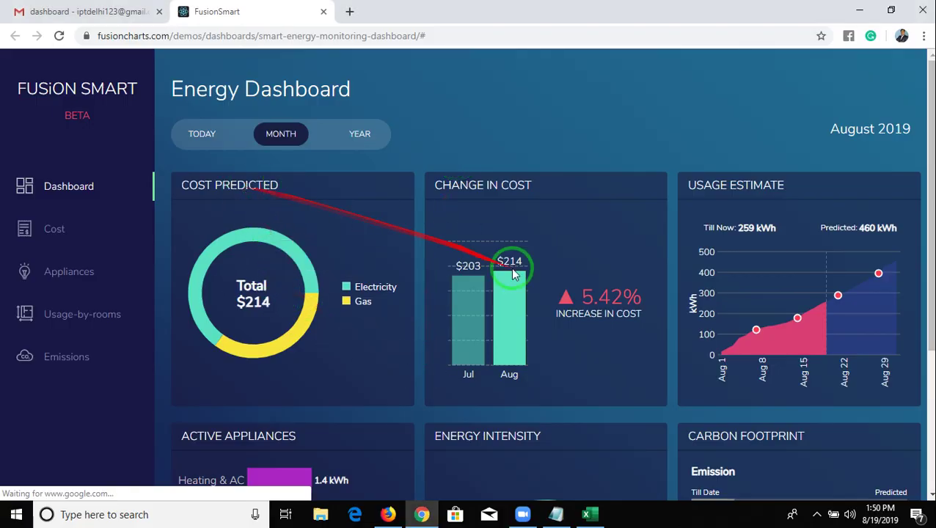
Highlight the ACTIVE APPLIANCES, ENERGY INTENSITY and CARBON FOOTPRINT panel titles on the dashboard
scroll(571, 291, "down", 3)
scroll(571, 291, "up", 3)
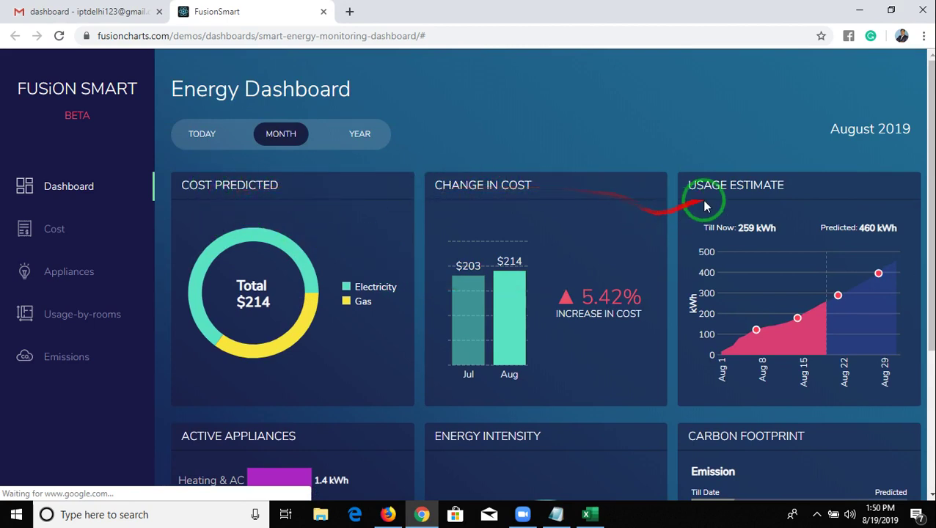
scroll(710, 227, "down", 2)
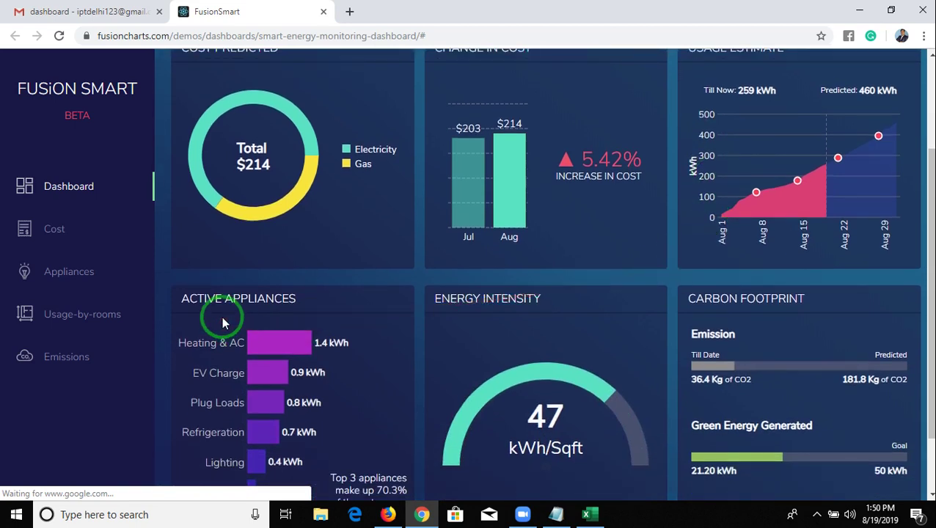
triple_click(203, 299)
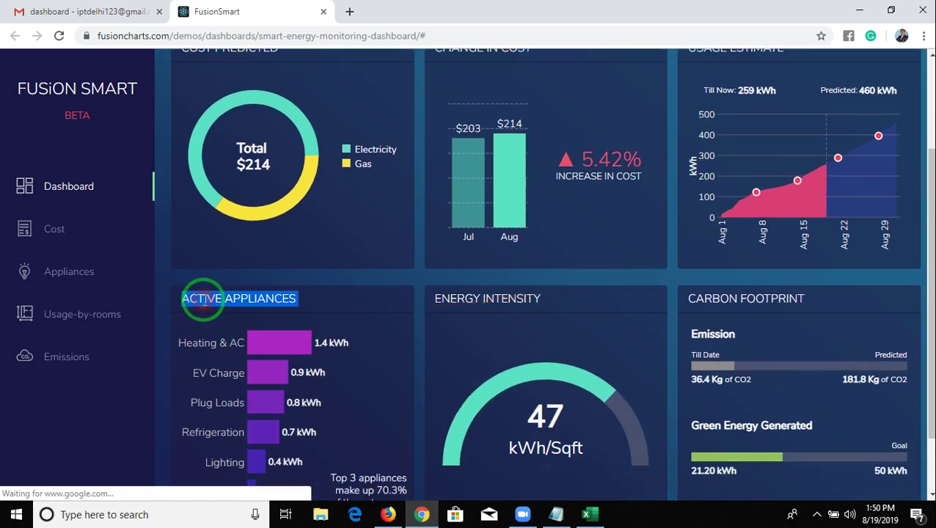
triple_click(456, 299)
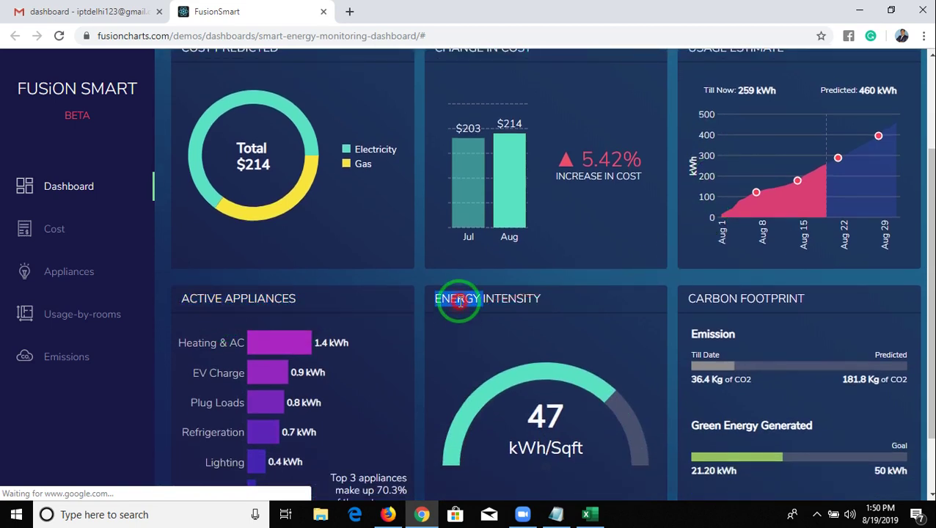
double_click(768, 298)
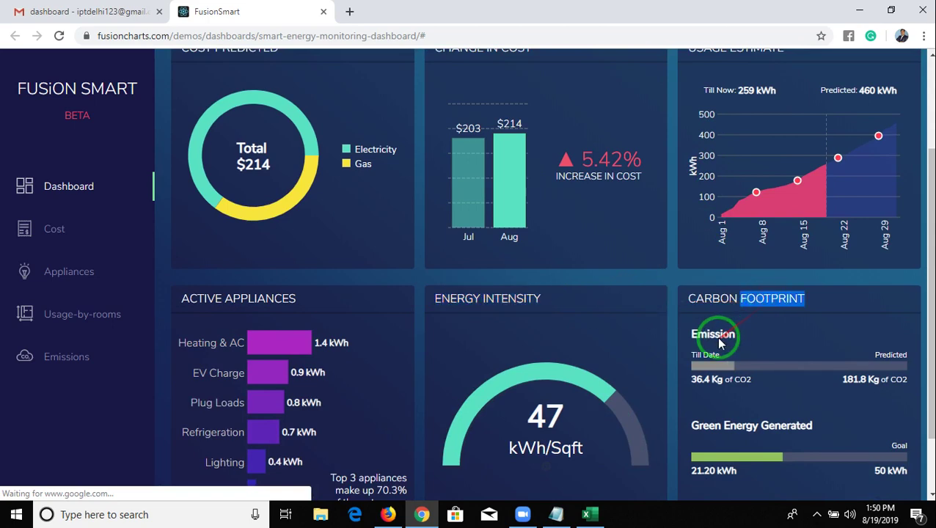
Scroll through the dashboard again and highlight the Energy Dashboard page heading
scroll(717, 336, "down", 2)
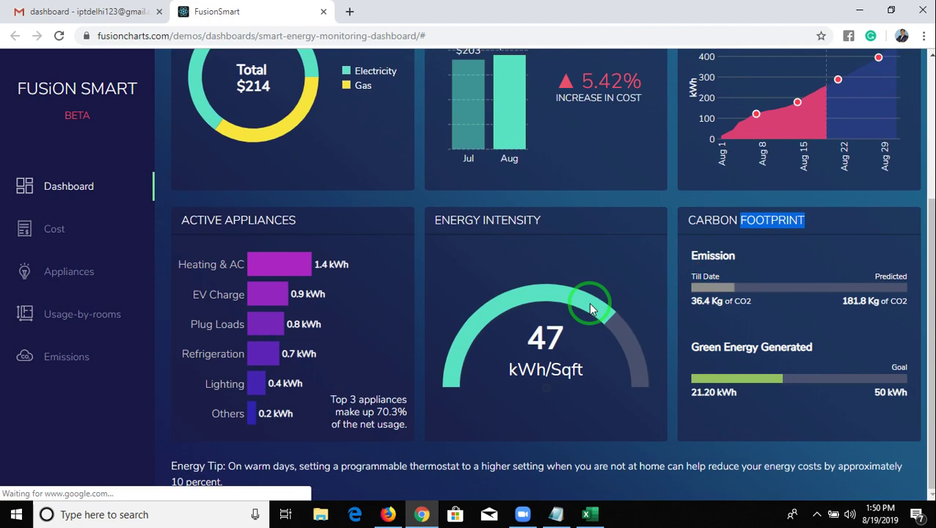
scroll(590, 306, "up", 3)
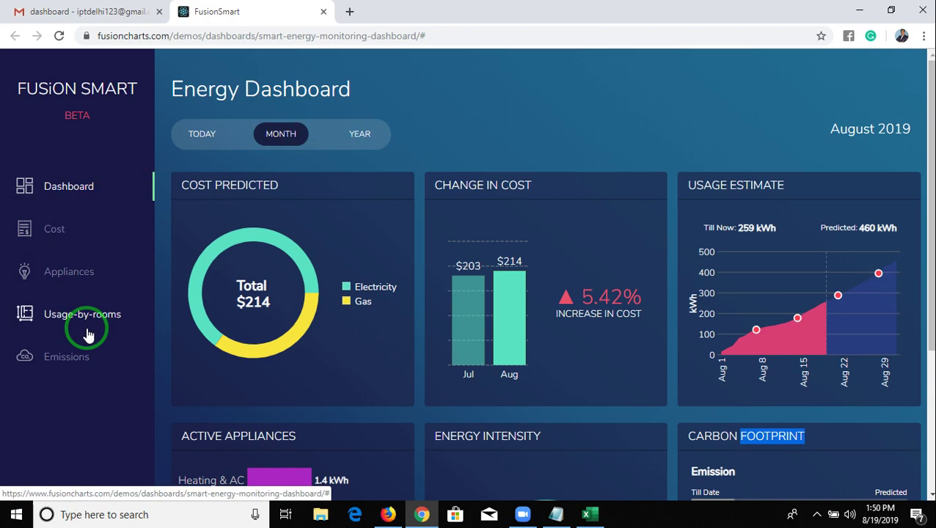
left_click(88, 248)
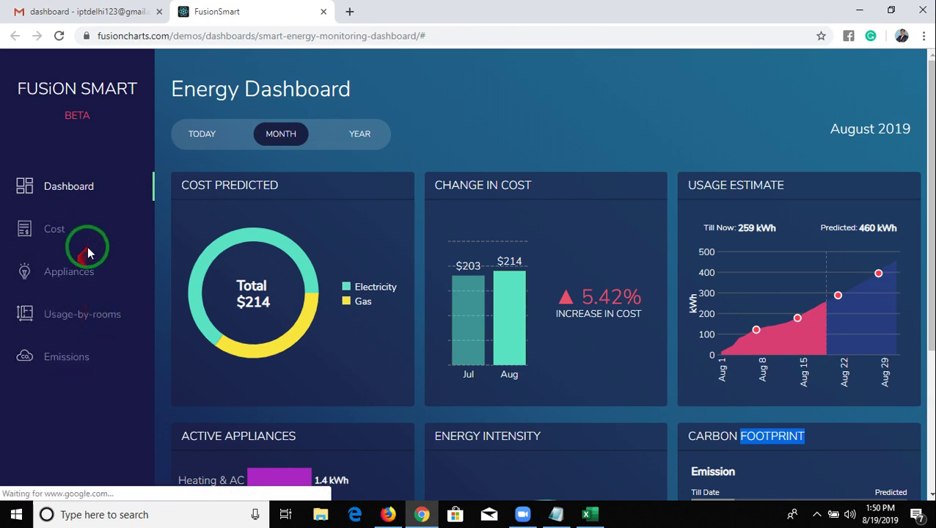
scroll(852, 419, "down", 3)
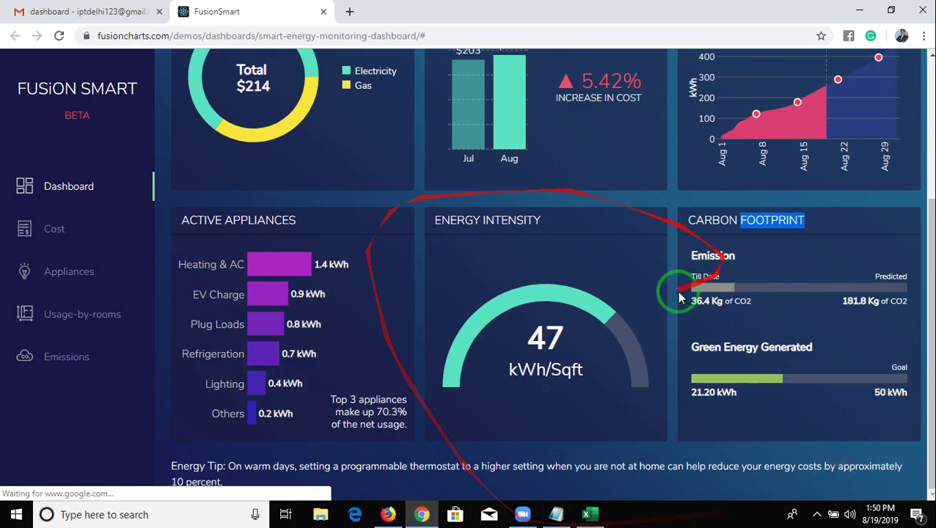
scroll(198, 237, "up", 3)
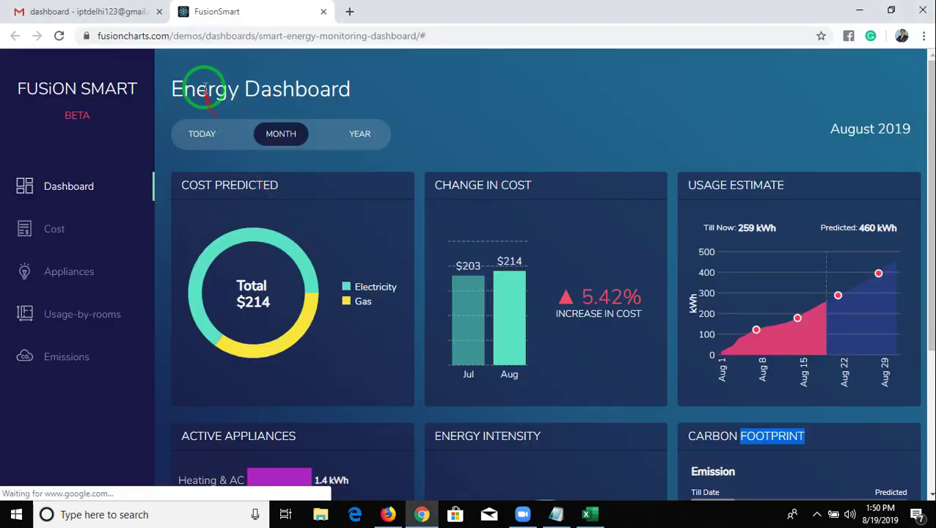
triple_click(203, 88)
key("ctrl+c")
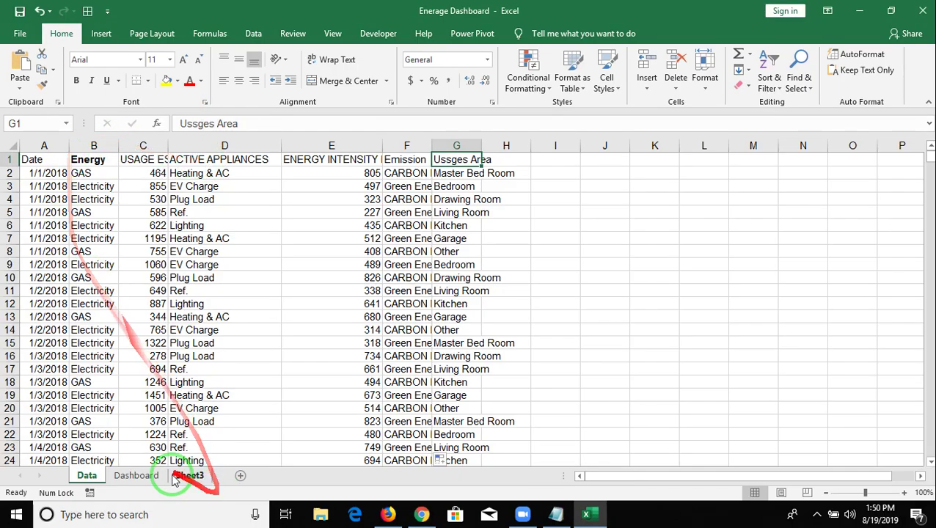
Apply Merge & Center to A1:F2 on the Dashboard sheet and reselect the merged cell
left_click(147, 475)
left_click(41, 159)
left_click_drag(44, 165, 258, 180)
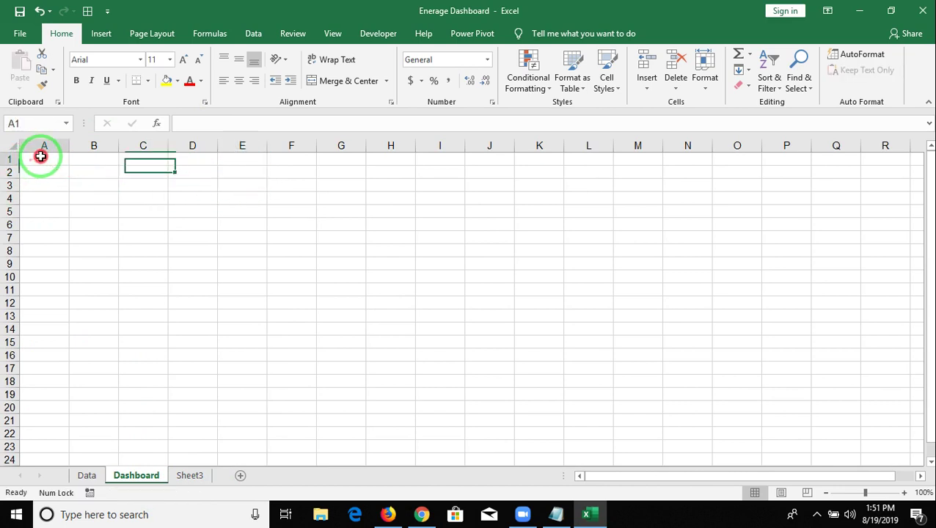
mouse_move(33, 160)
left_mouse_down()
mouse_move(265, 156)
mouse_move(311, 168)
left_mouse_up()
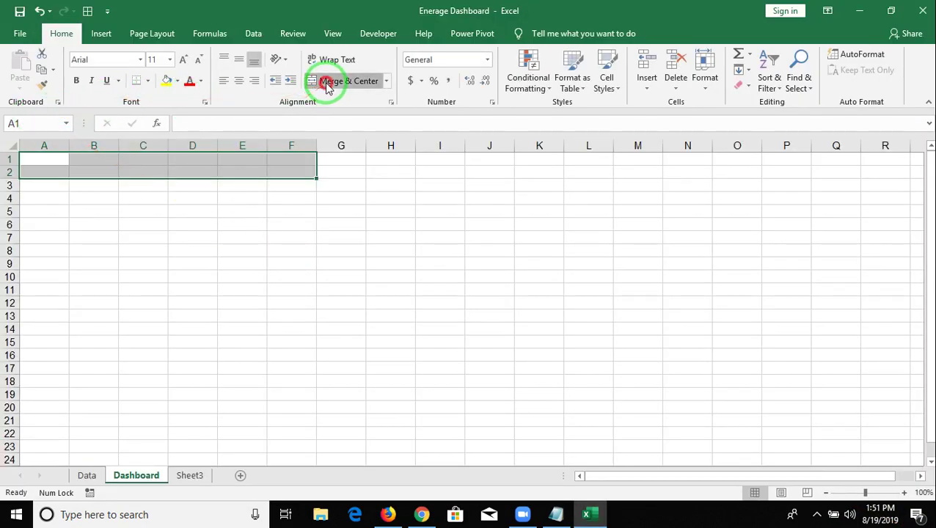
left_click(330, 83)
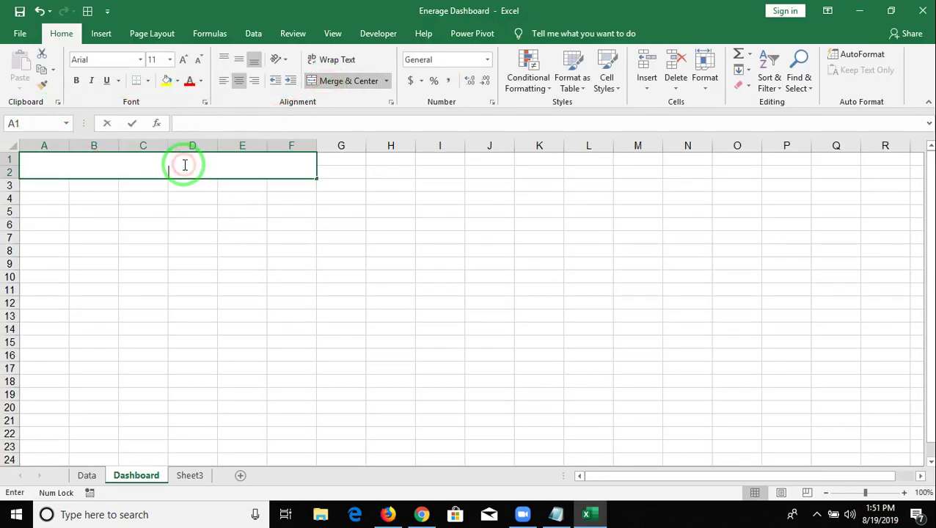
left_click(182, 196)
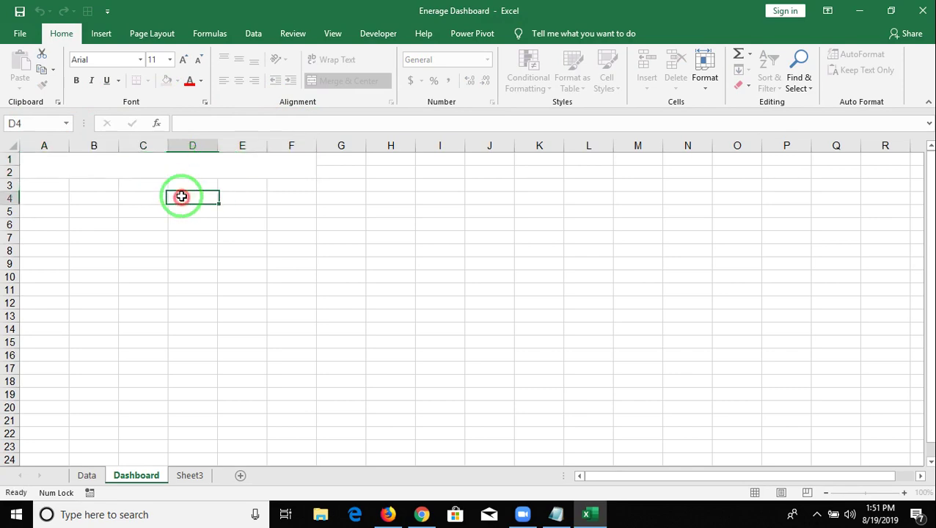
left_click(157, 168)
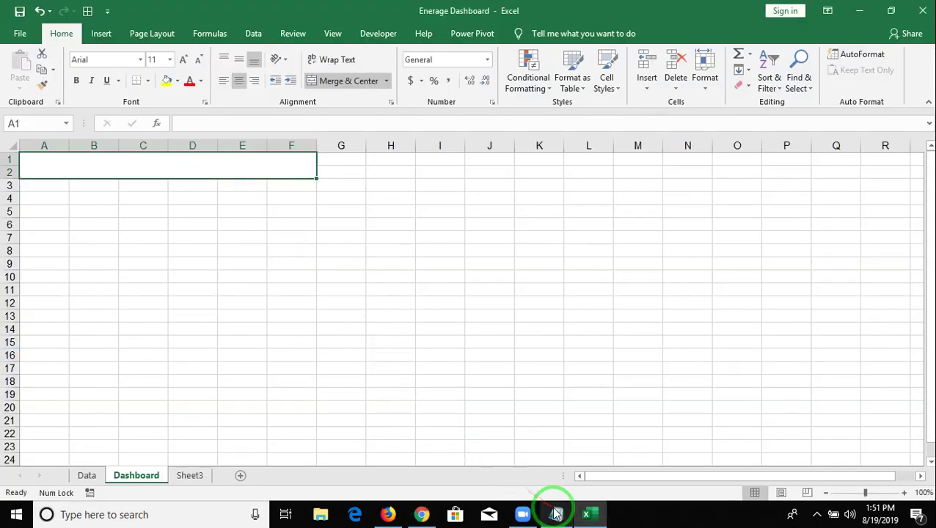
Copy the 'Energy Dashboard' heading from the Chrome demo and return to Excel
left_click(556, 514)
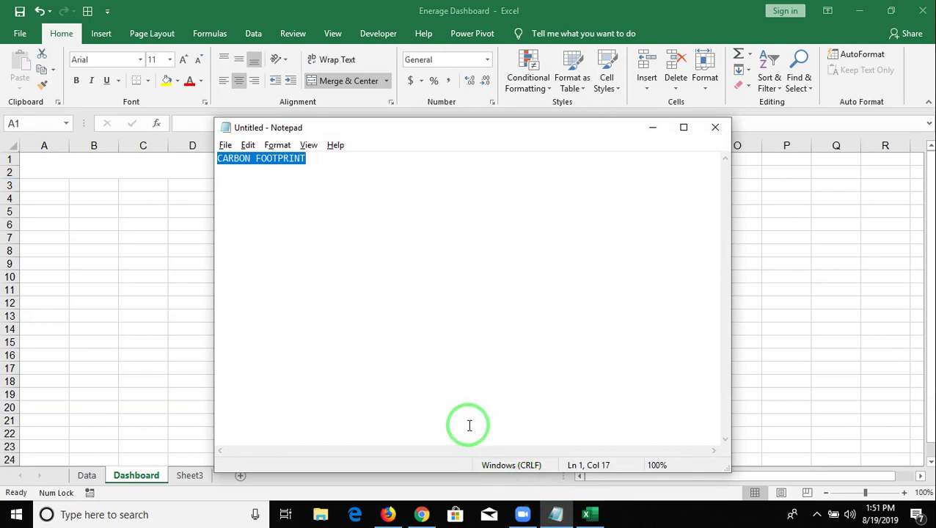
key("alt+Tab")
key("alt+Tab")
key("alt+Tab")
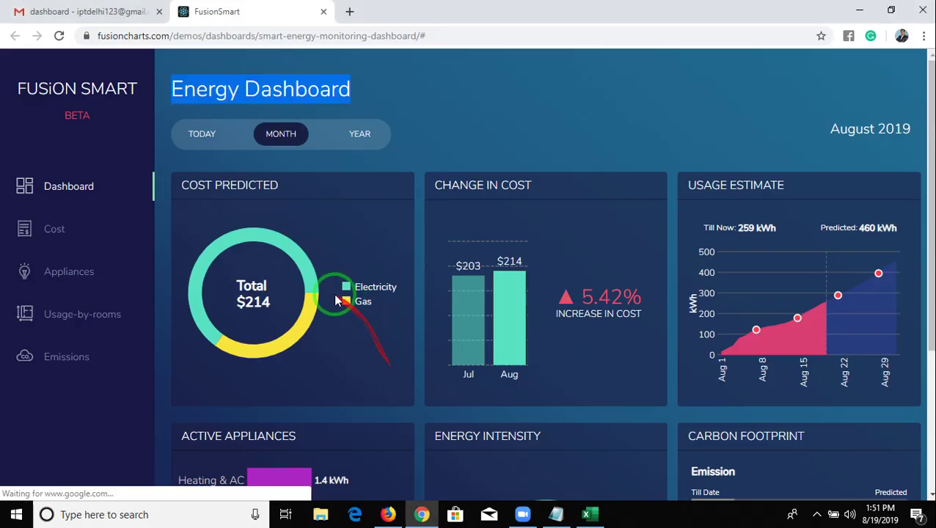
right_click(227, 97)
left_click(235, 109)
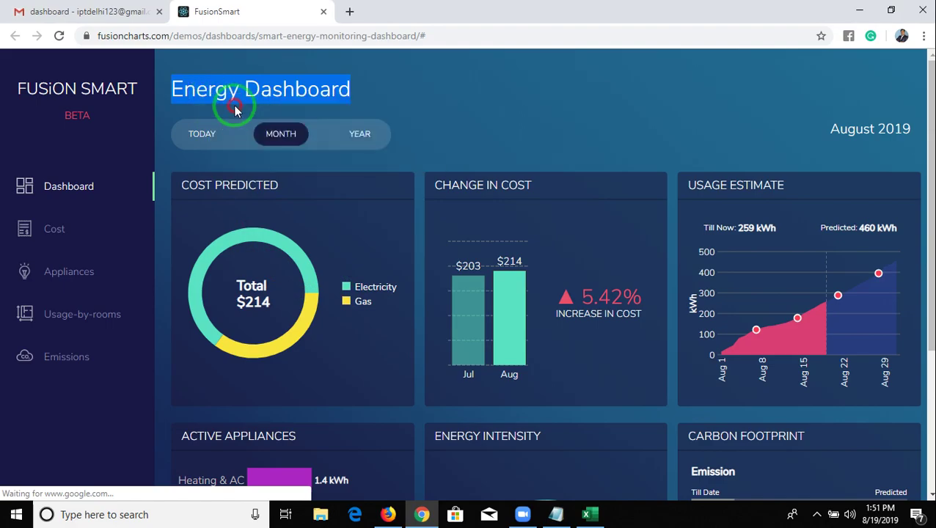
key("alt+Tab")
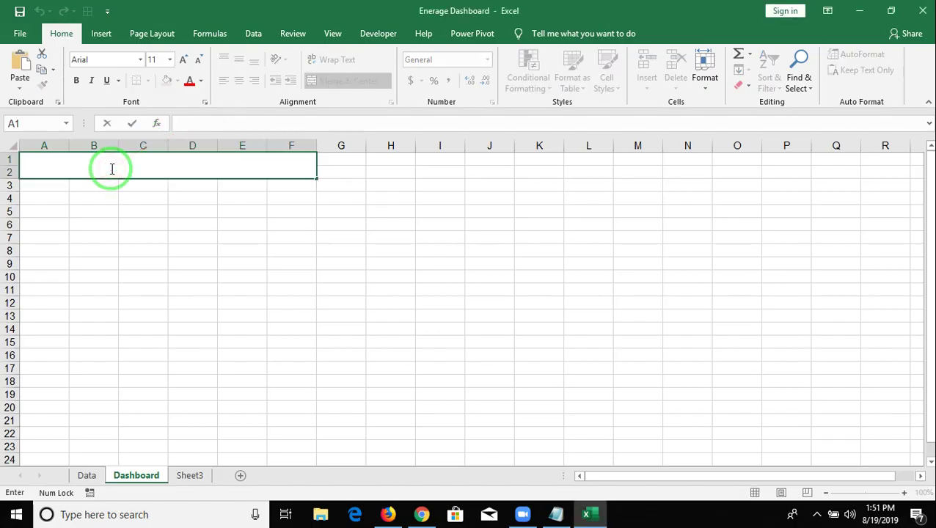
Paste 'Energy Dashboard' into merged A1 and format it 24 pt bold
key("ctrl+v")
key("Return")
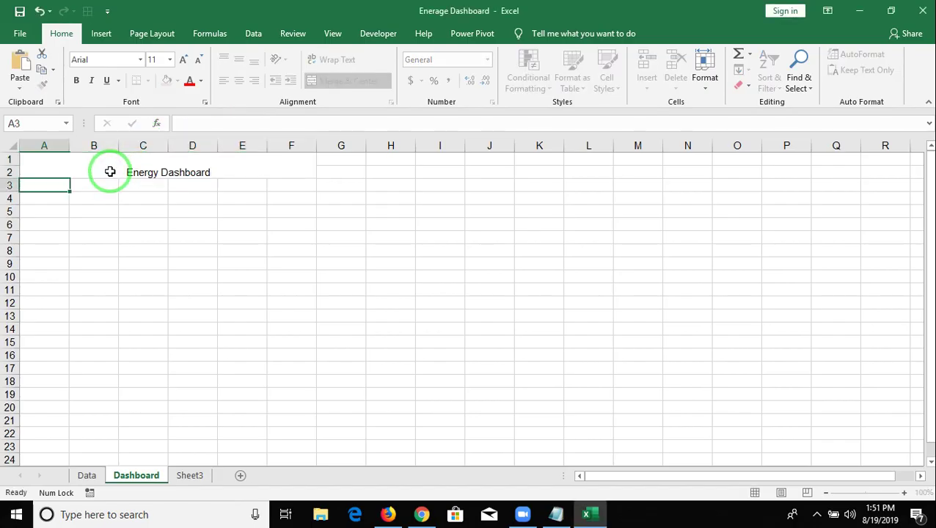
left_click(138, 166)
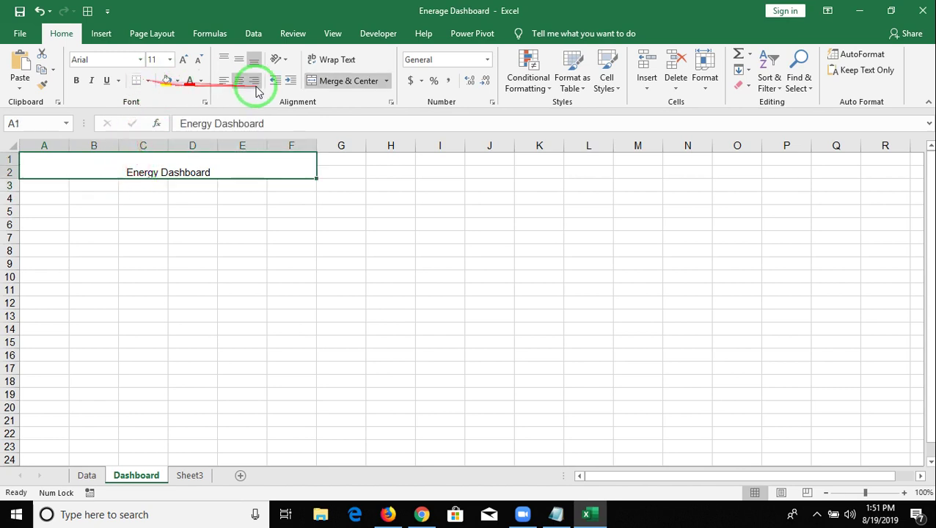
left_click(179, 65)
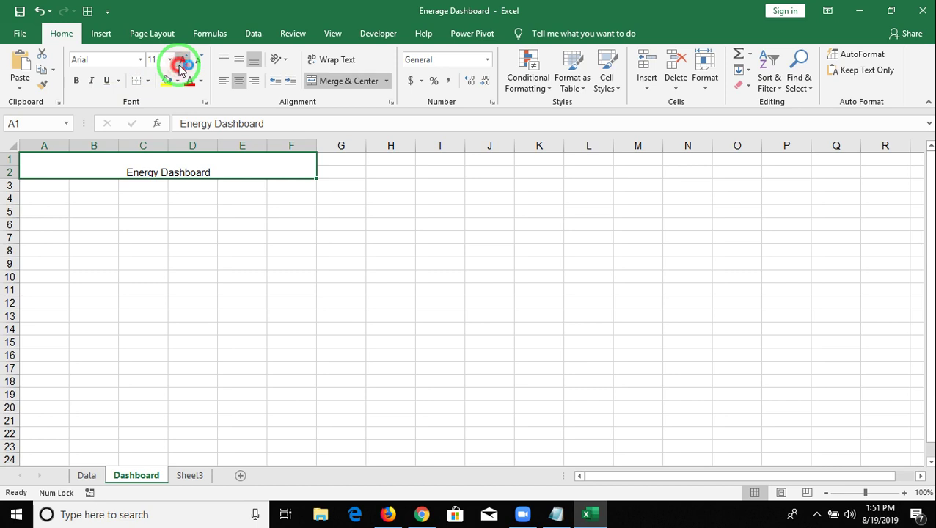
left_click(183, 60)
left_click(183, 60)
left_click(183, 61)
left_click(184, 61)
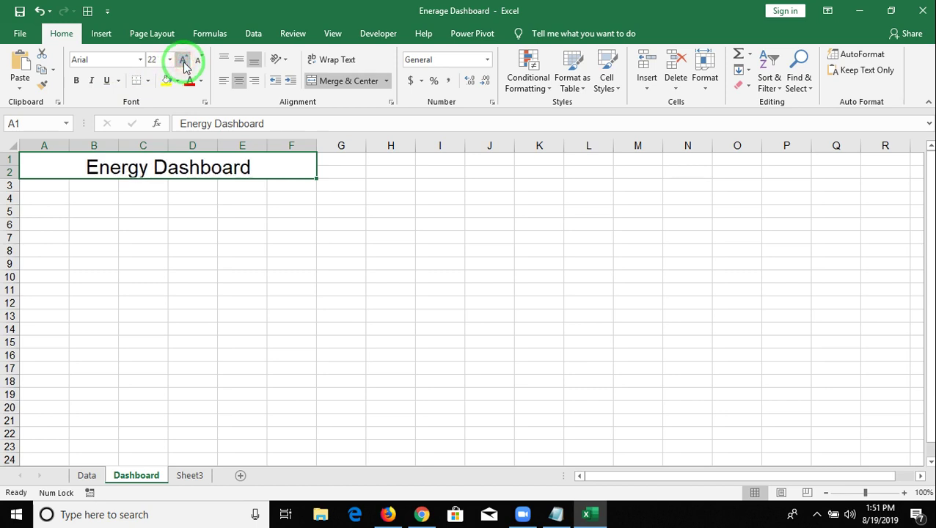
left_click(183, 60)
left_click(184, 60)
left_click(75, 80)
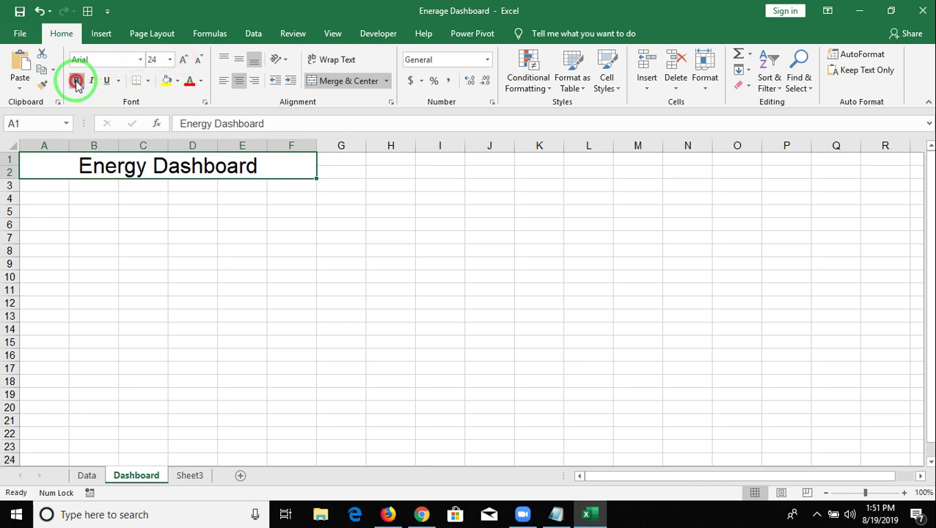
left_click(129, 198)
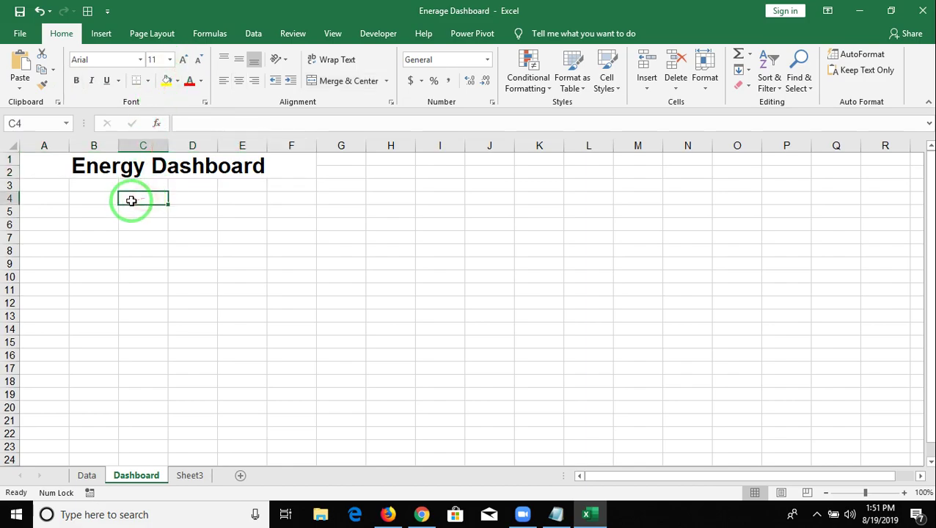
Select the top rows of the Dashboard sheet across many columns
key("alt+Tab")
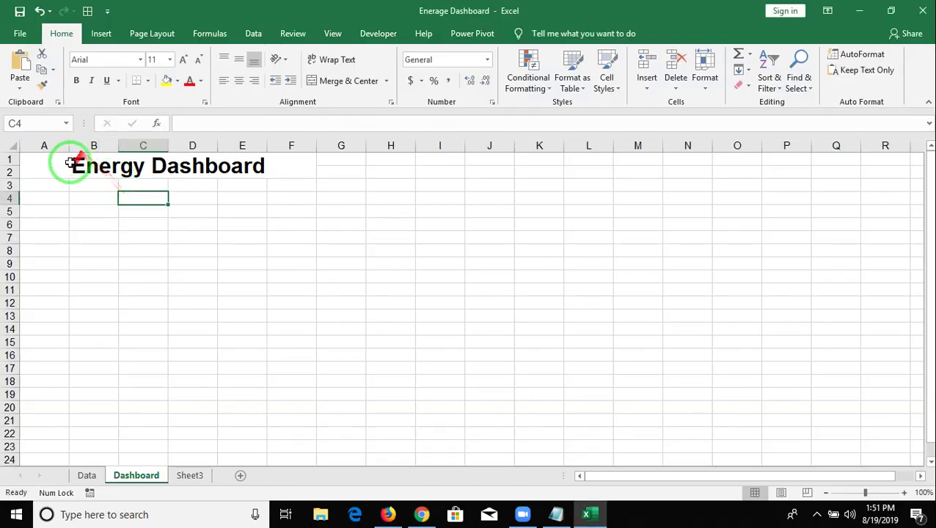
left_click(69, 163)
mouse_move(69, 167)
left_mouse_down()
mouse_move(496, 170)
mouse_move(797, 240)
left_mouse_up()
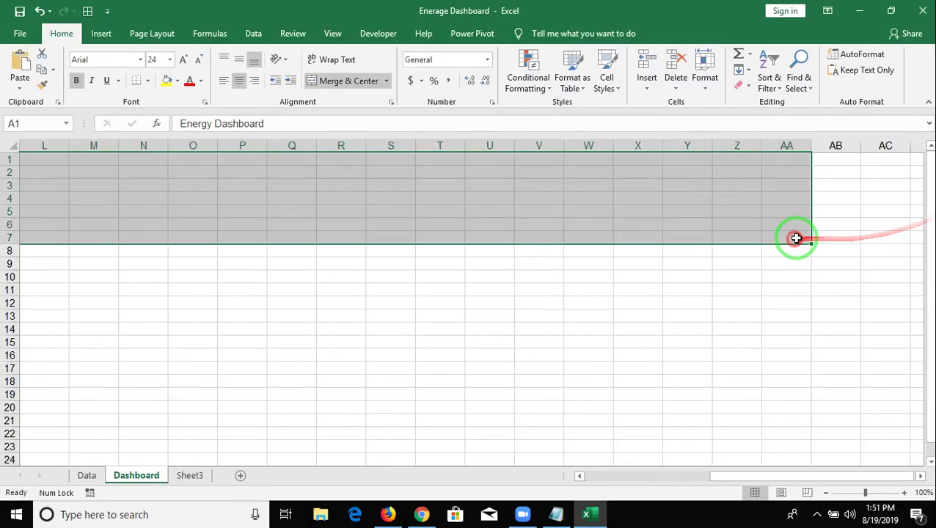
Fill A1:S48 of the Dashboard sheet with Blue, Accent 1, Lighter 60%
key("ctrl+Home")
key("alt+Tab")
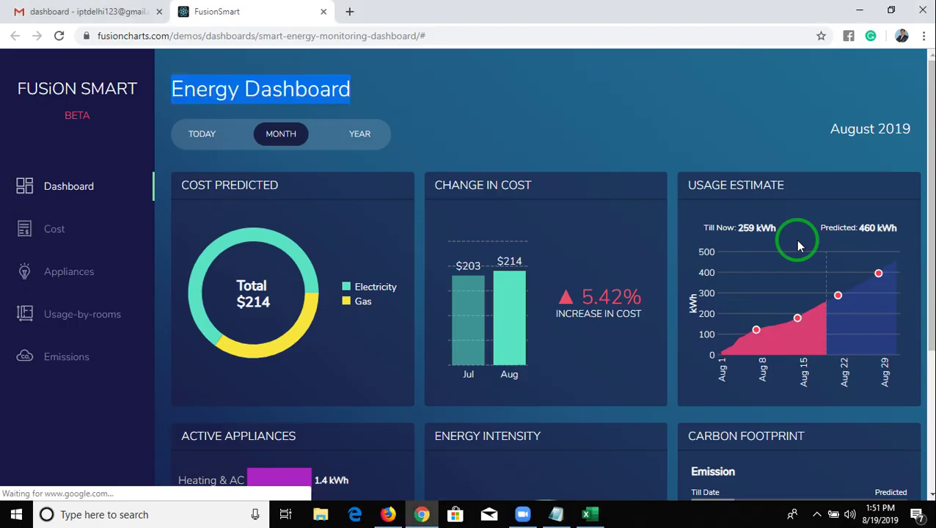
key("alt+Tab")
key("shift+Right")
key("shift+Right")
key("shift+Right")
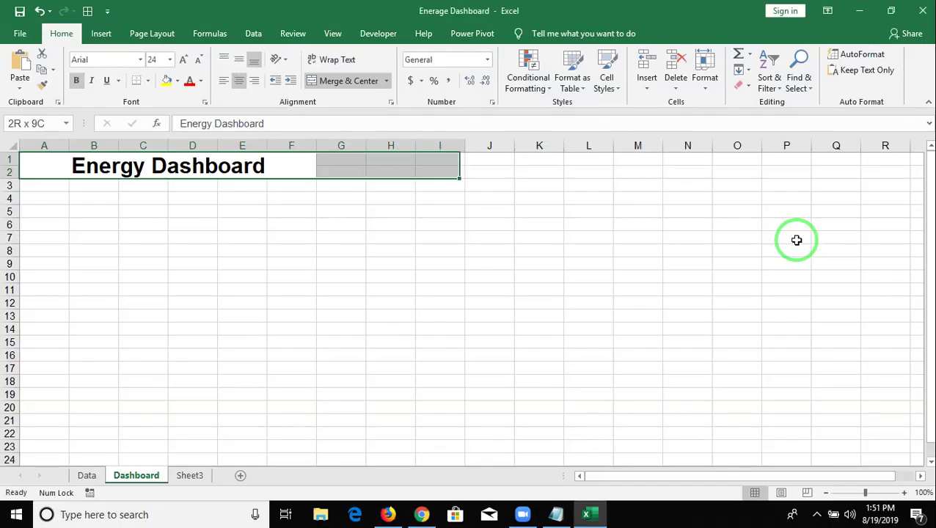
key("shift+Right")
key("shift+Right")
key("shift+Right")
key("shift+Right")
key("shift+Right")
key("shift+Right")
key("shift+Right")
key("shift+Right")
key("shift+Right")
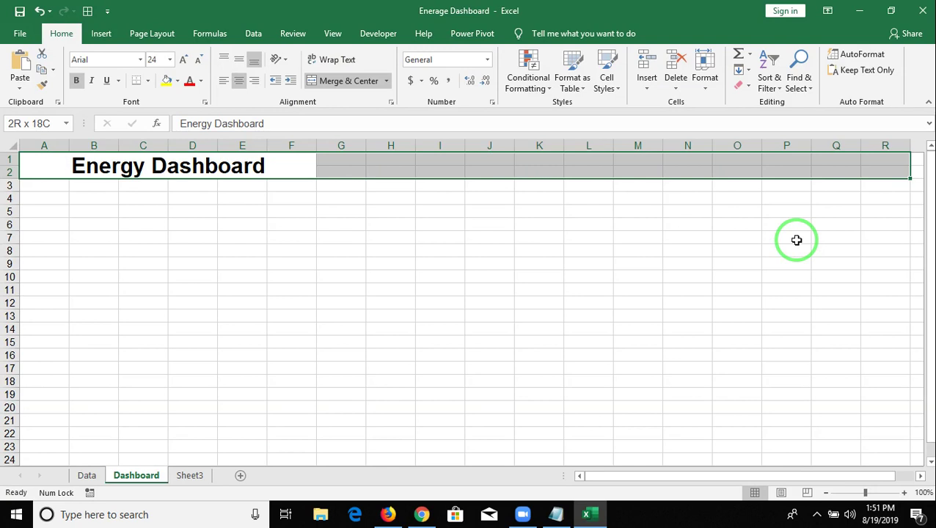
key("shift+Right")
key("shift+Down")
key("shift+Down")
key("shift+Down")
key("shift+Down")
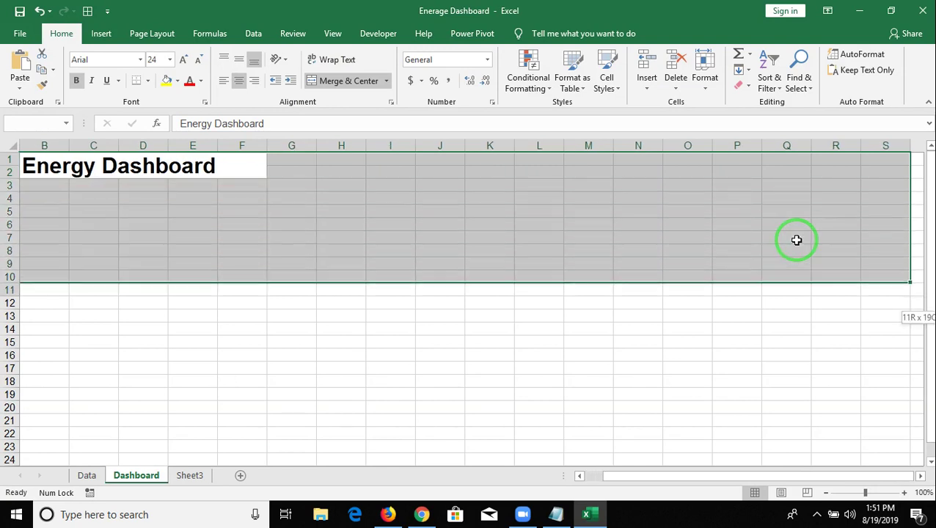
key("shift+Down")
key("shift+Down")
key("shift+Down")
key("shift+Down")
key("shift+Down")
key("shift+Down")
key("shift+Down")
key("shift+Down")
key("shift+Down")
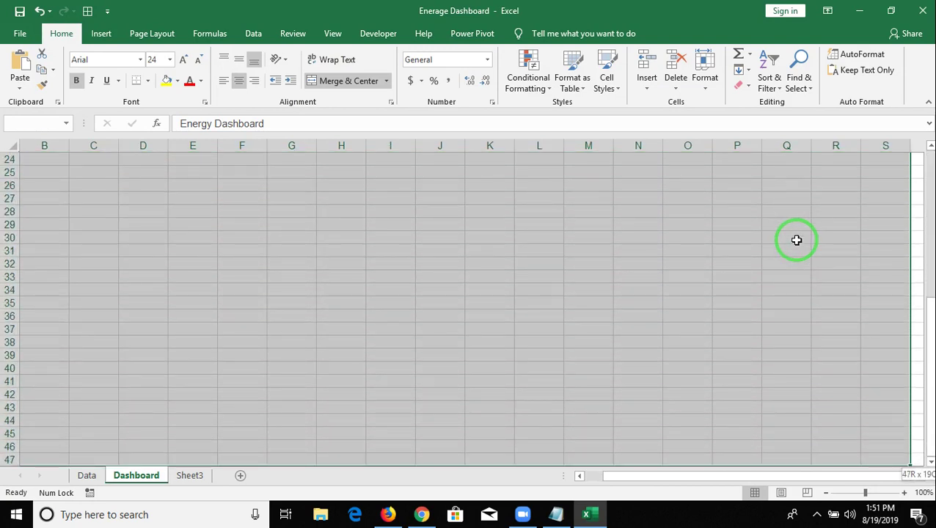
left_click(178, 83)
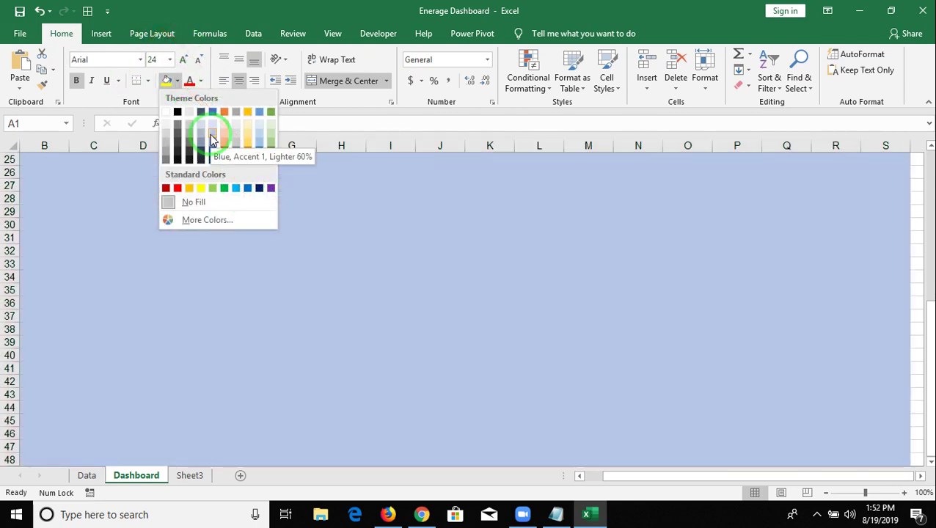
left_click(210, 134)
scroll(86, 209, "up", 8)
Set the merged Energy Dashboard title's font colour to white
left_click(86, 211)
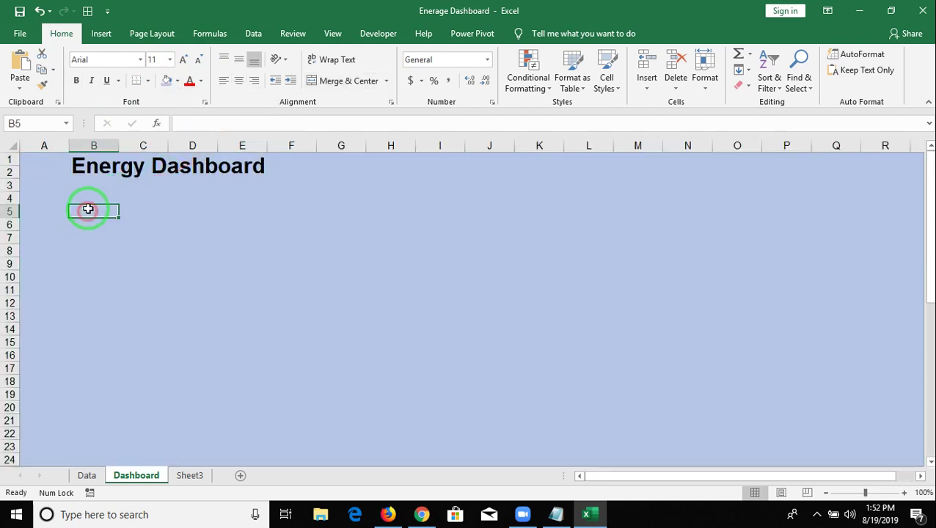
left_click(89, 167)
left_click(201, 81)
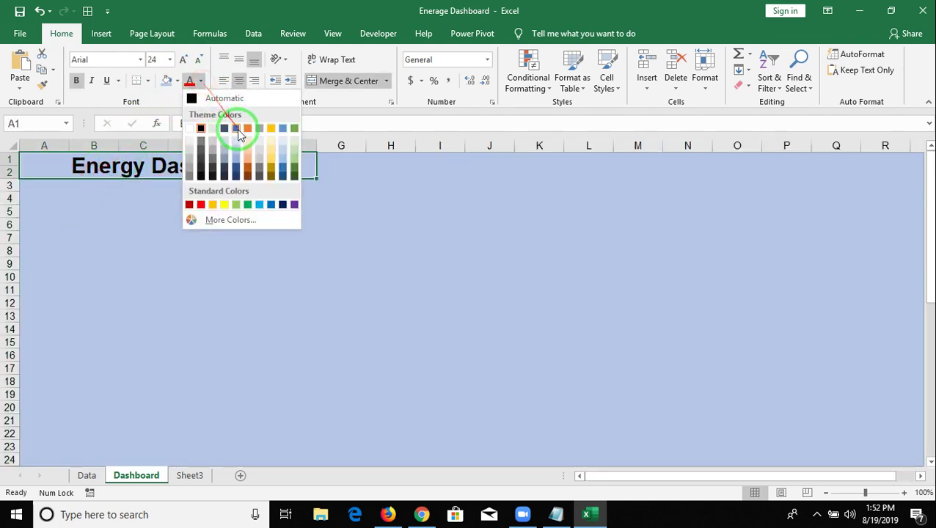
left_click(192, 130)
left_click(429, 196)
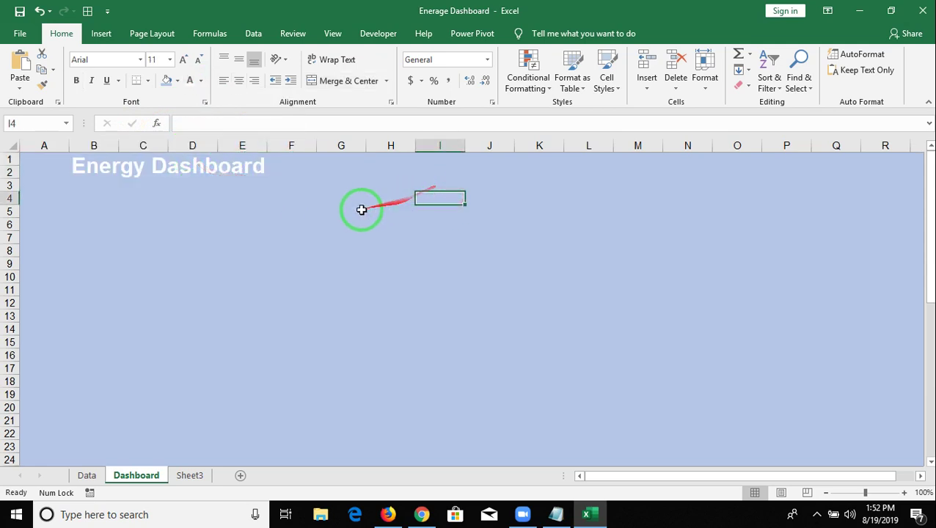
left_click(111, 215)
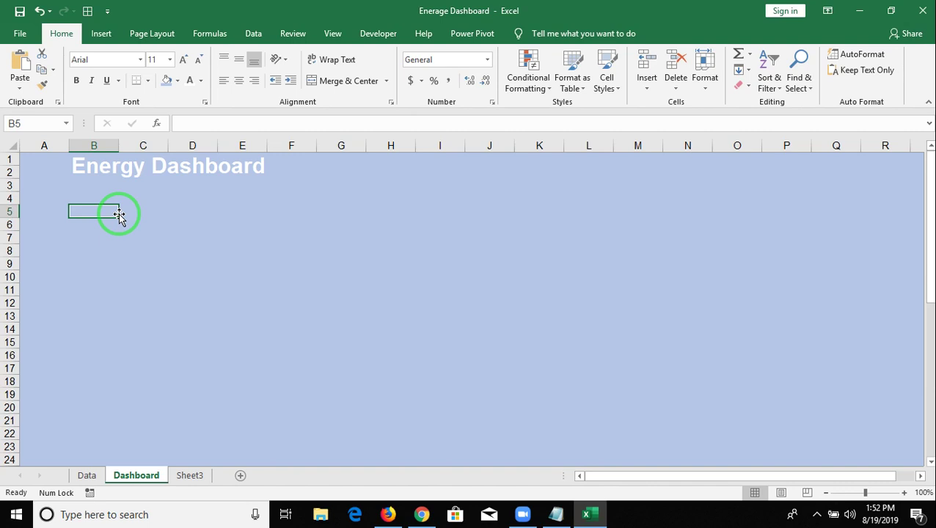
Glance at the web dashboard, then pick a form control from the Developer Insert list
key("alt+Tab")
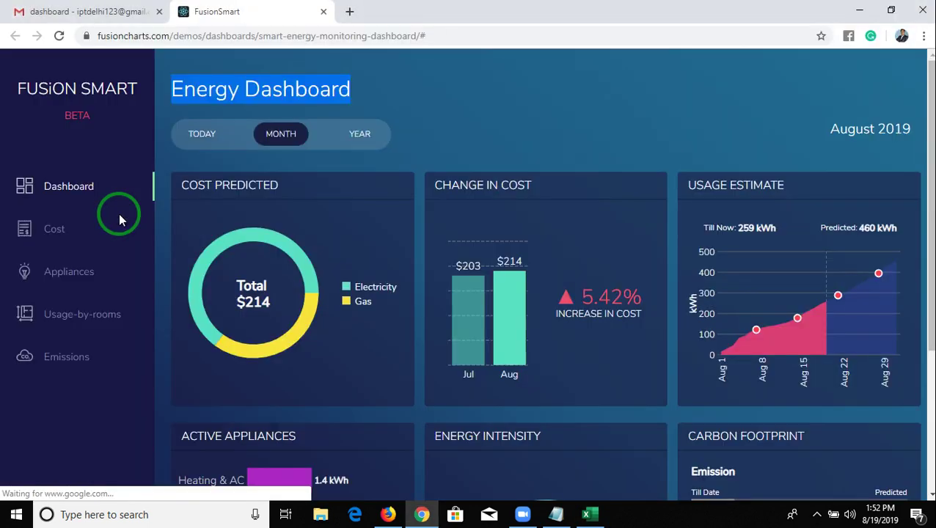
key("alt+Tab")
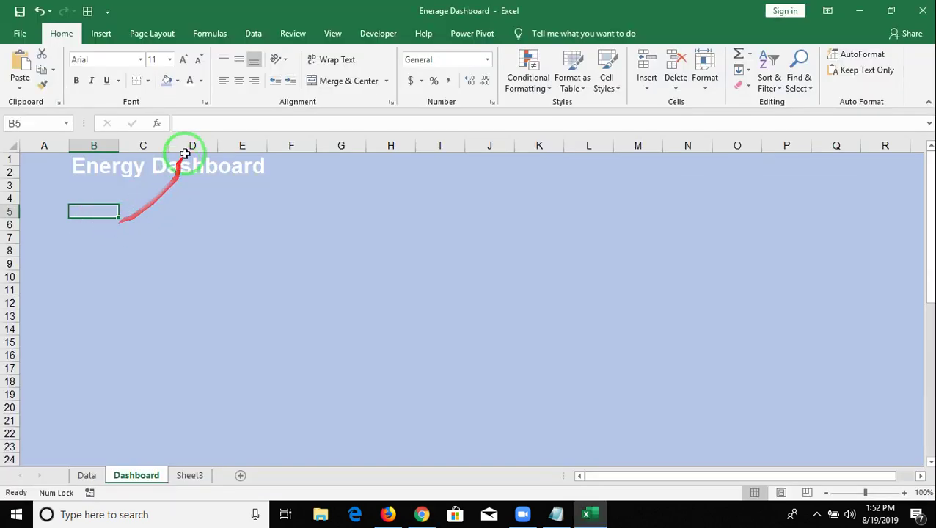
left_click(376, 34)
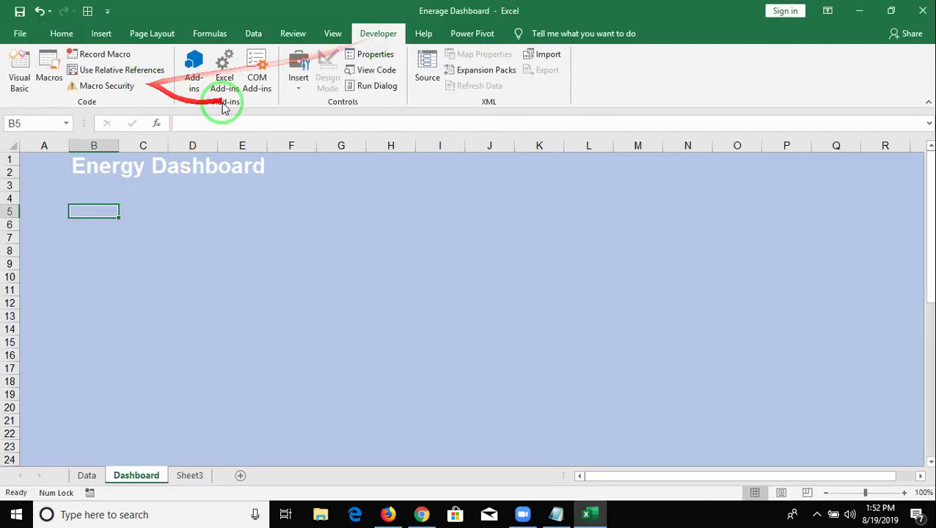
left_click(300, 84)
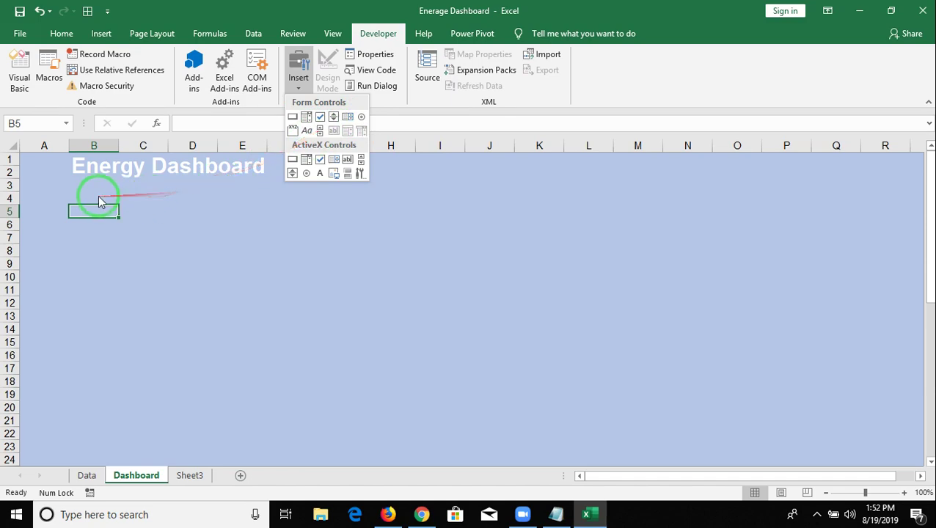
left_click(317, 130)
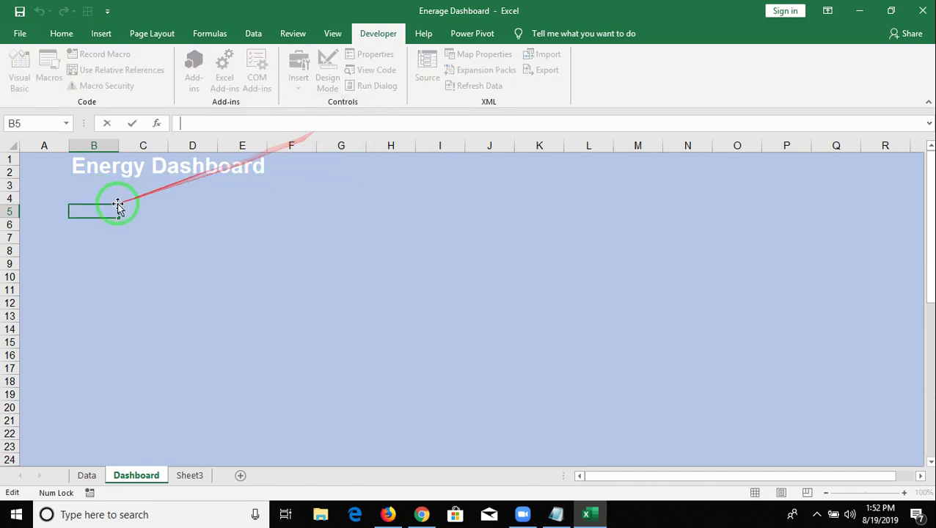
Review the FusionSmart dashboard's period options, then cancel the control insert by selecting B5
key("alt+Tab")
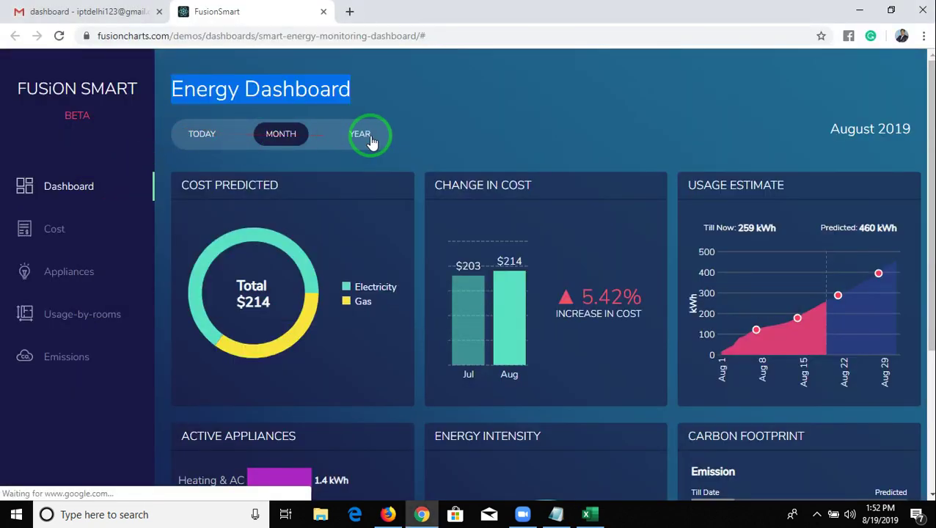
key("alt+Tab")
key("alt+Tab")
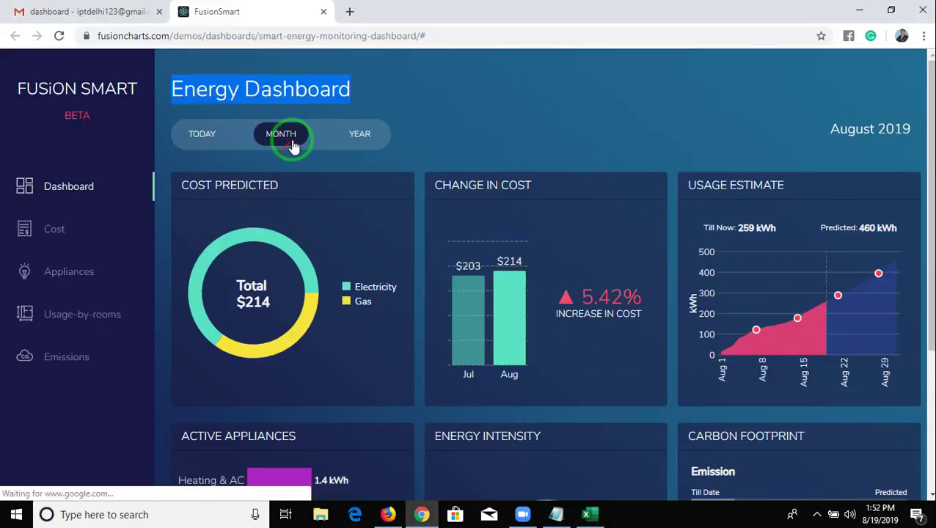
left_click(281, 140)
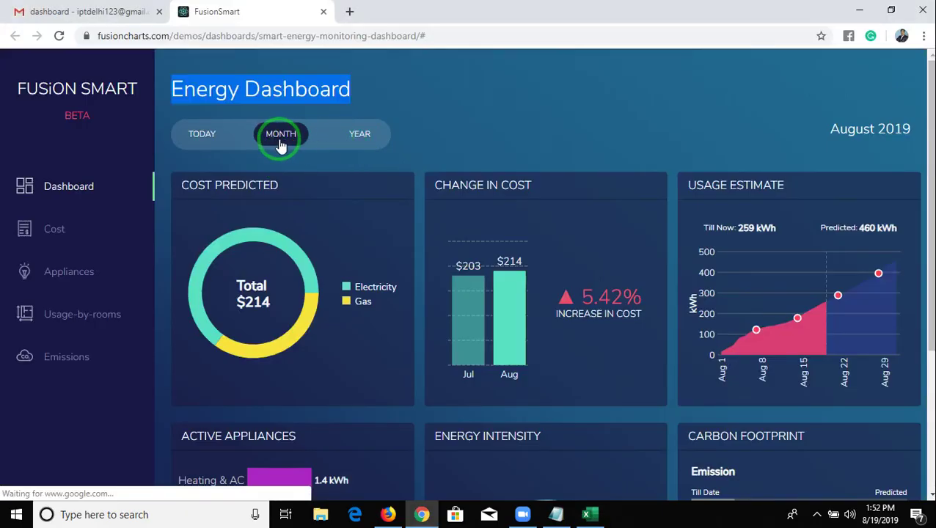
left_click(212, 141)
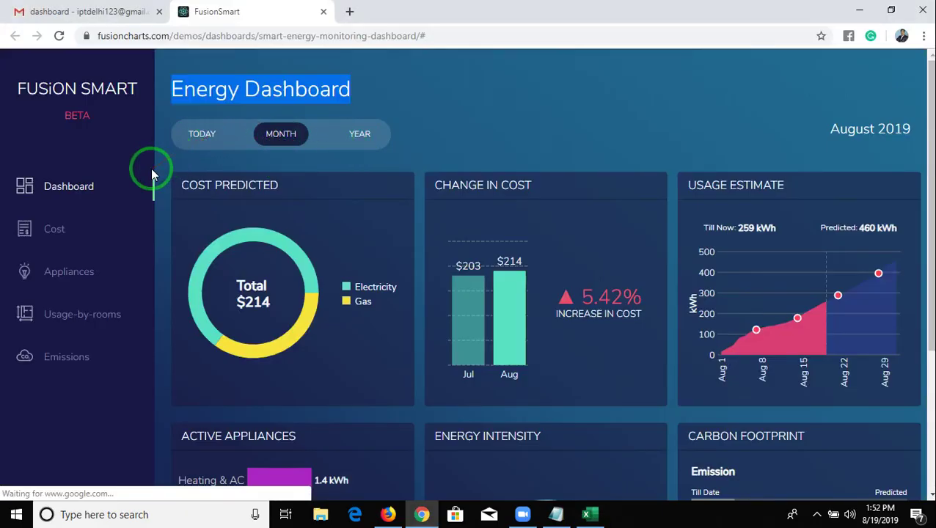
key("alt+Tab")
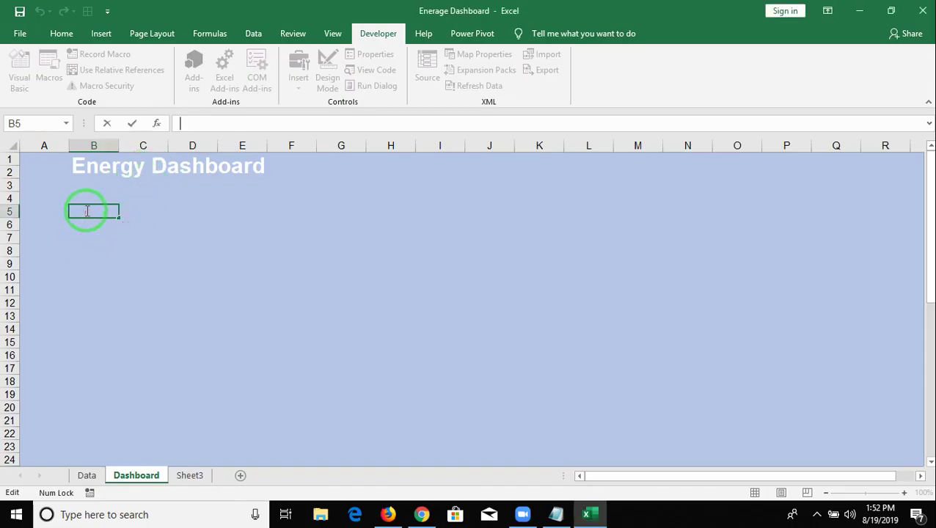
left_click(98, 209)
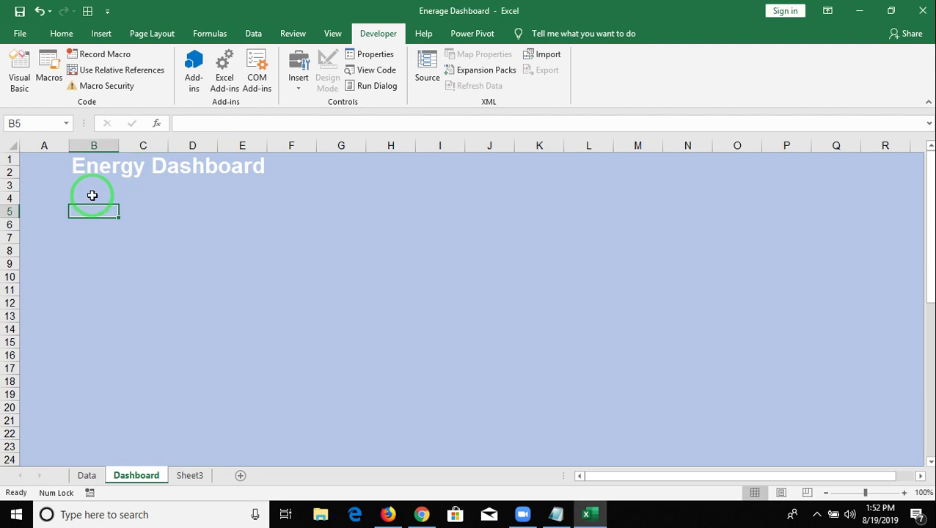
key("alt+Tab")
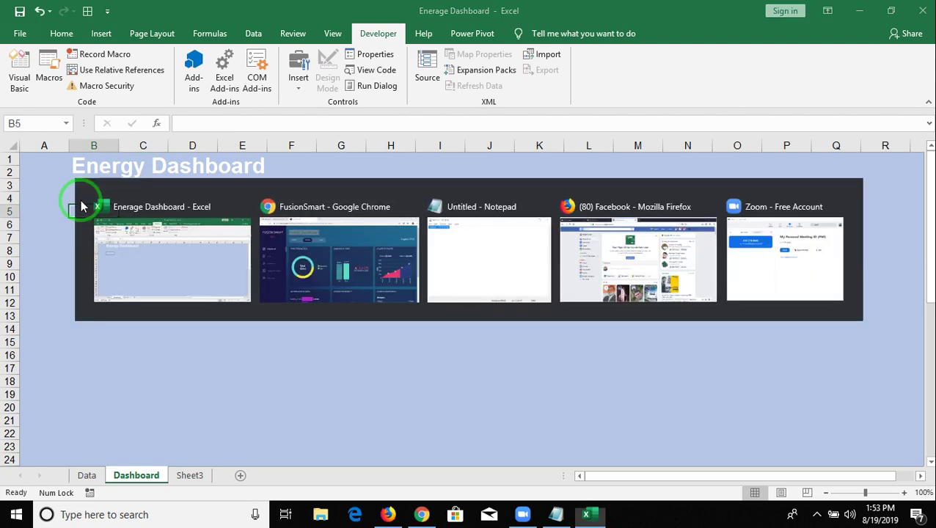
key("alt+Tab")
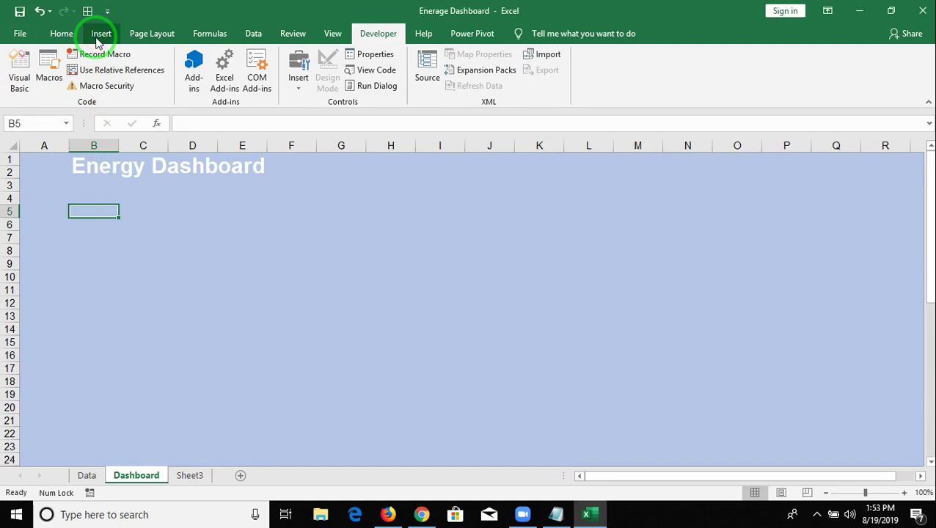
Draw a rounded rectangle across B4:E6 just below the Energy Dashboard title
left_click(101, 36)
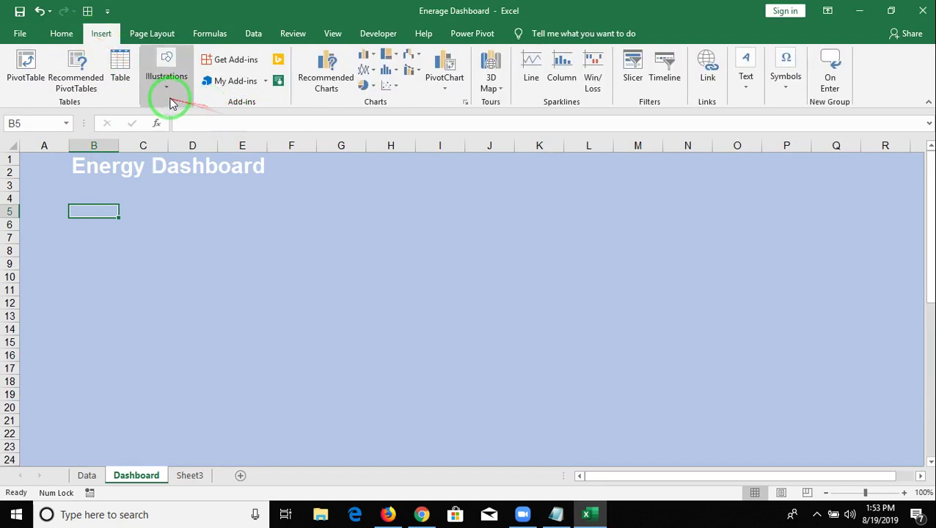
left_click(166, 95)
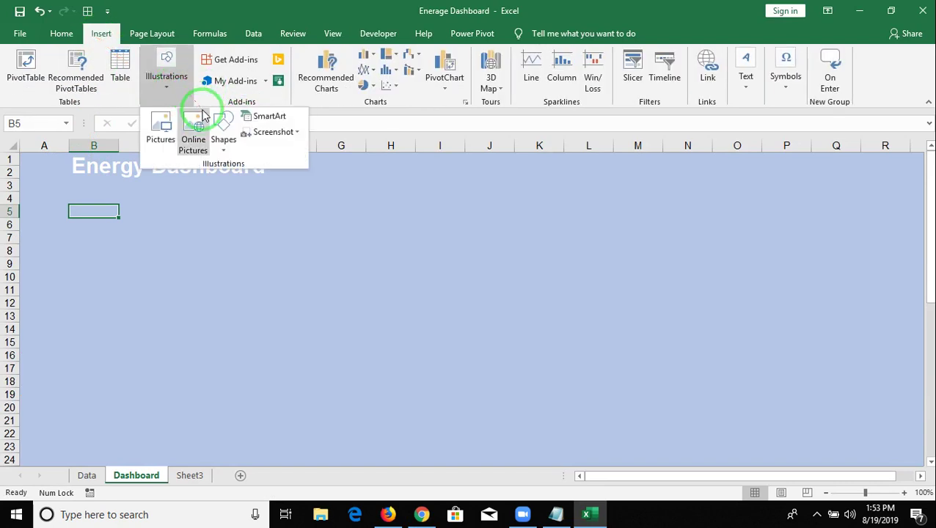
left_click(223, 147)
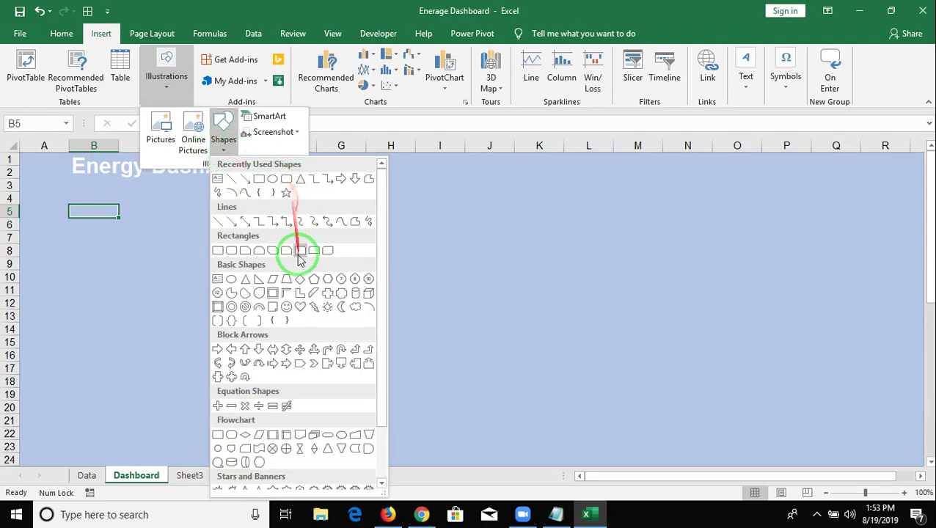
left_click(286, 180)
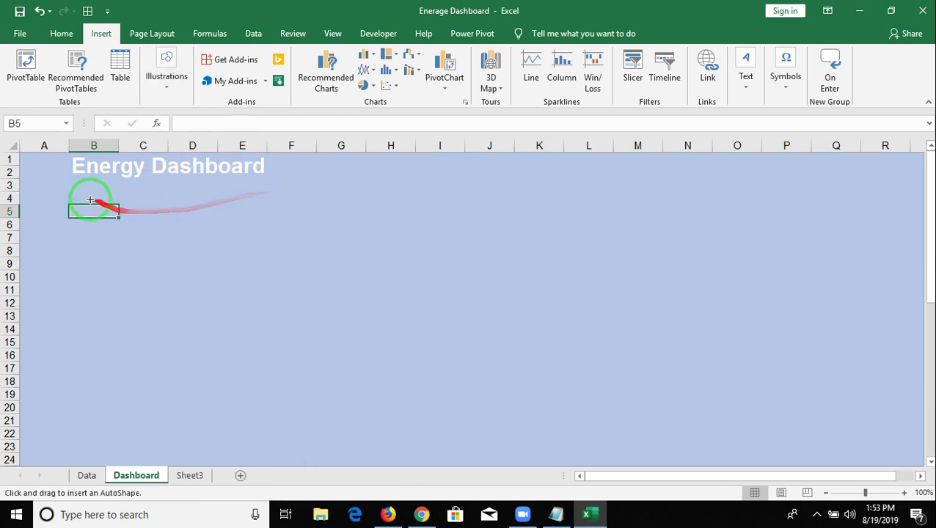
mouse_move(73, 193)
left_mouse_down()
mouse_move(172, 234)
mouse_move(281, 222)
left_mouse_up()
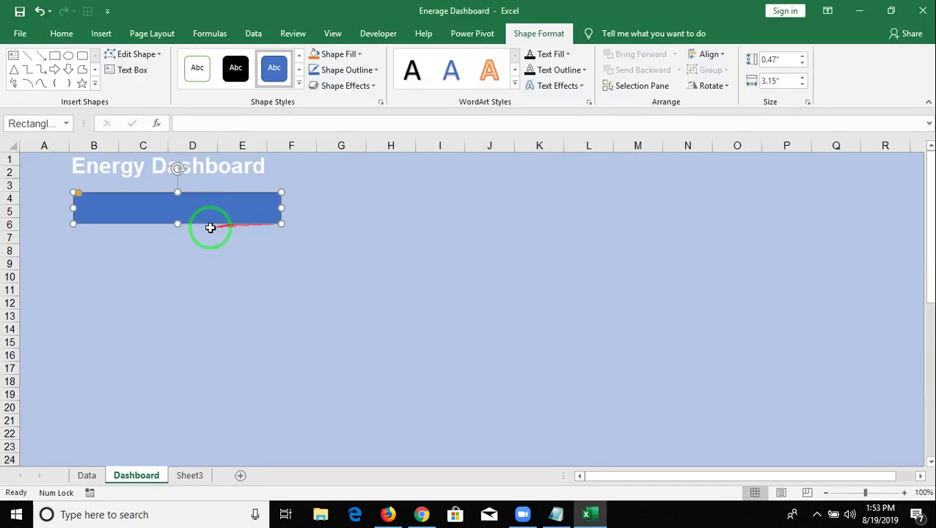
Shift the blue bar slightly left and down, then browse the shape gallery without choosing
left_click(174, 262)
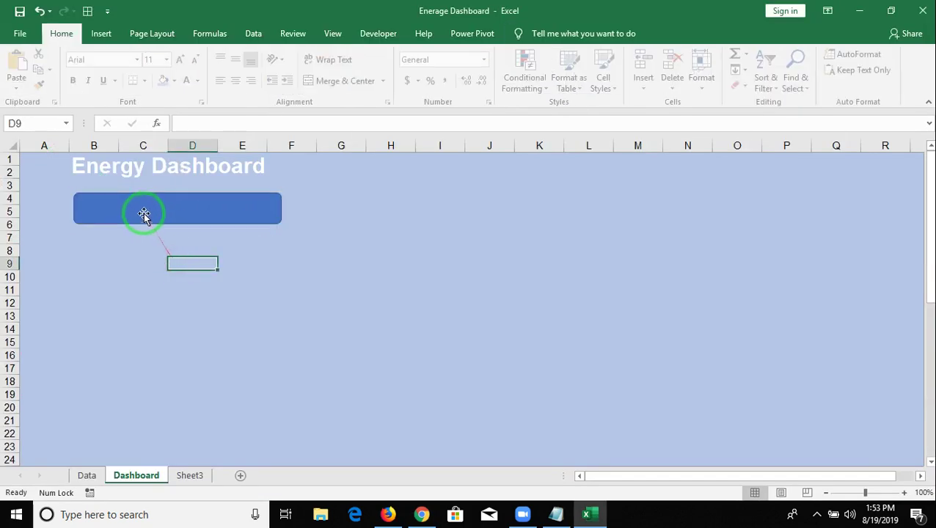
left_click_drag(141, 211, 124, 218)
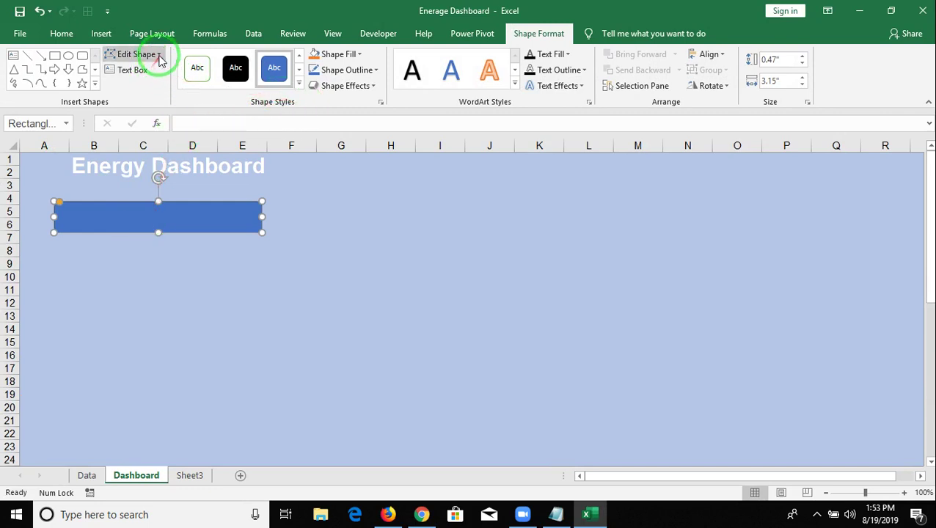
left_click(96, 87)
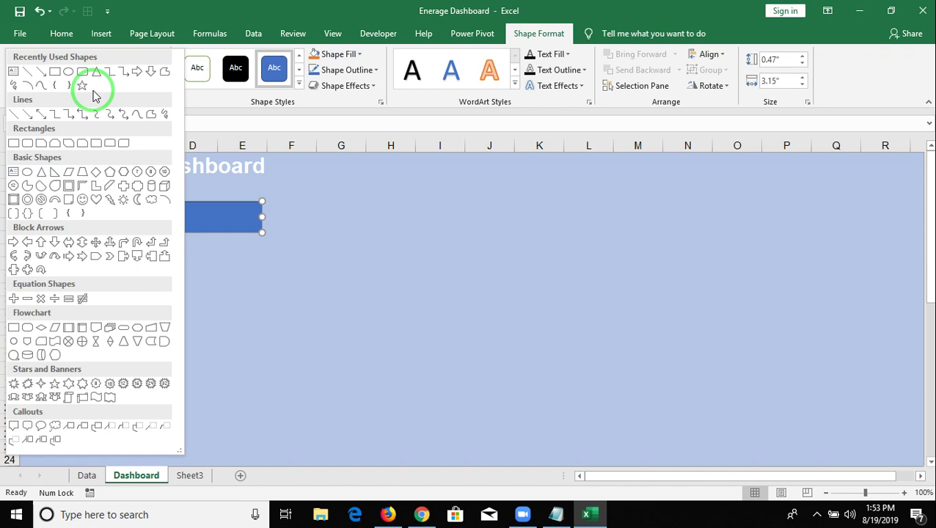
left_click(220, 213)
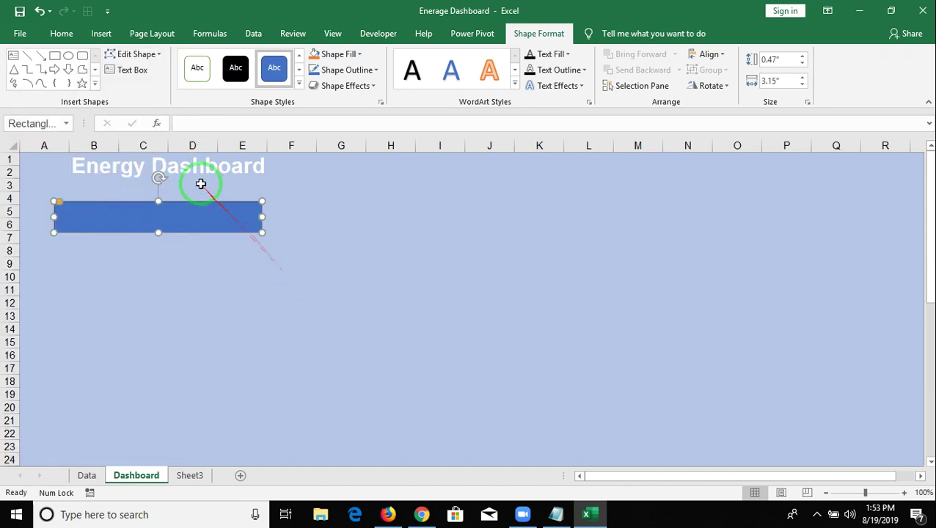
Try editing the bar's points, undo the pointed edge, and nudge the bar left
left_click(132, 55)
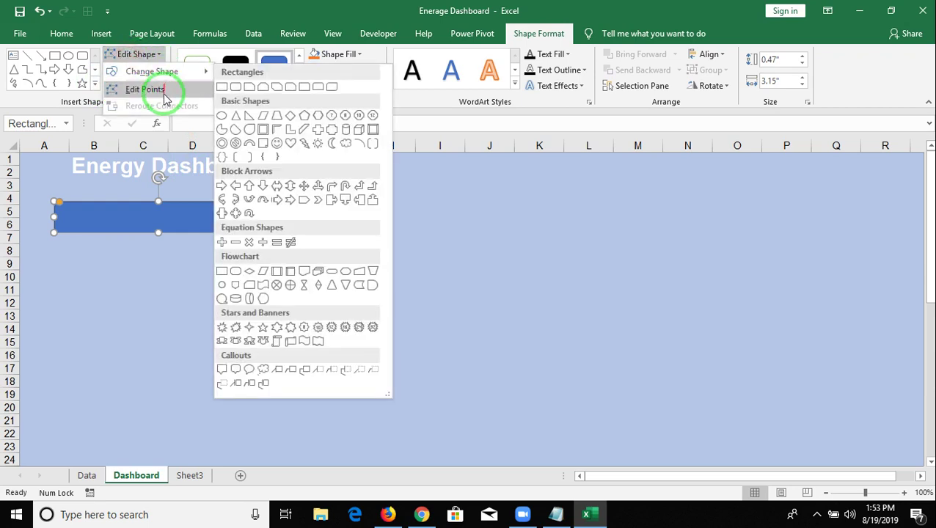
left_click(158, 91)
left_click_drag(268, 210, 272, 217)
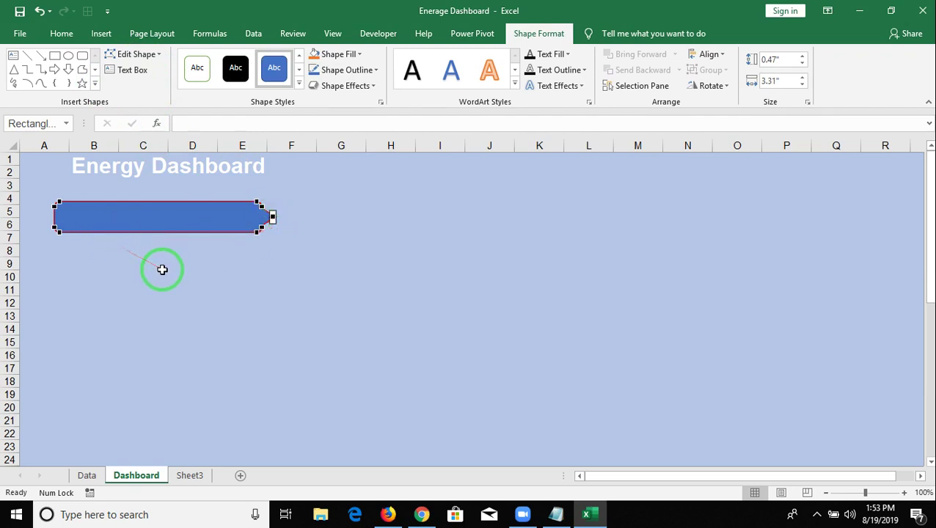
key("ctrl+z")
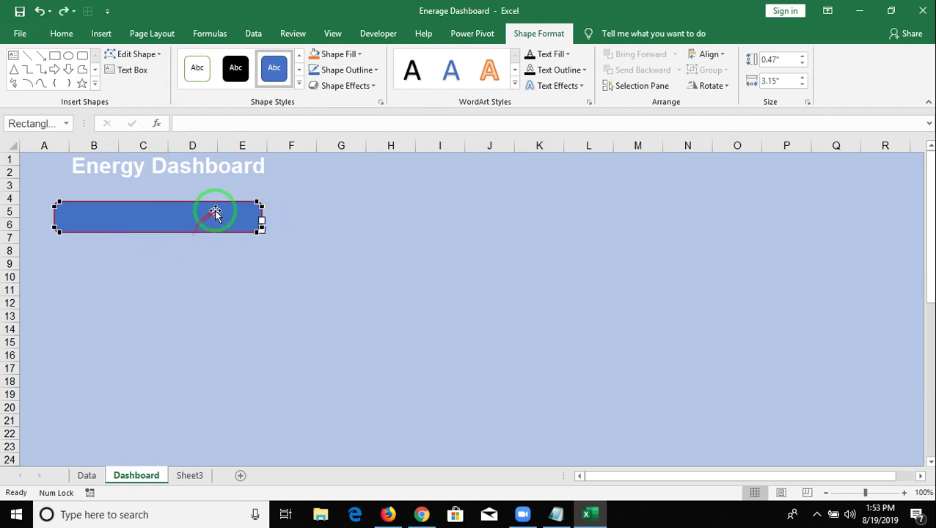
left_click(55, 220)
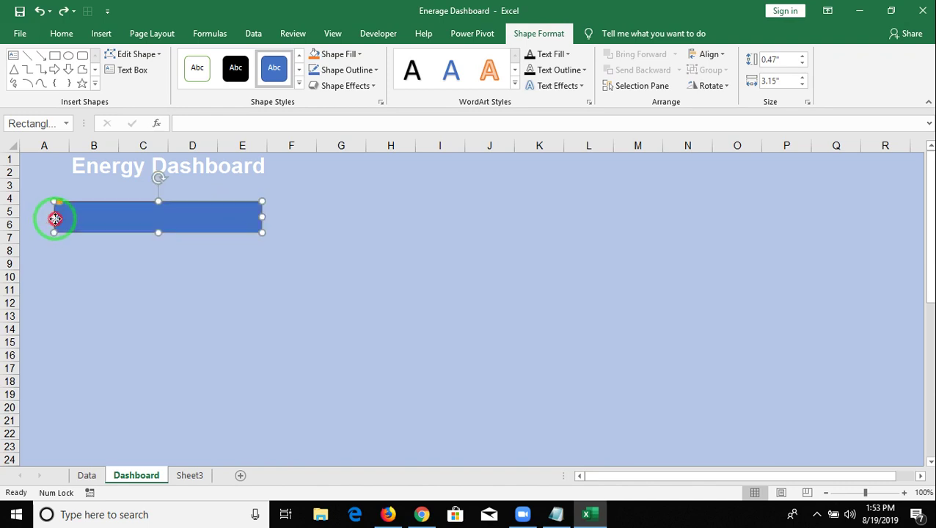
left_click_drag(55, 219, 52, 219)
left_click(103, 272)
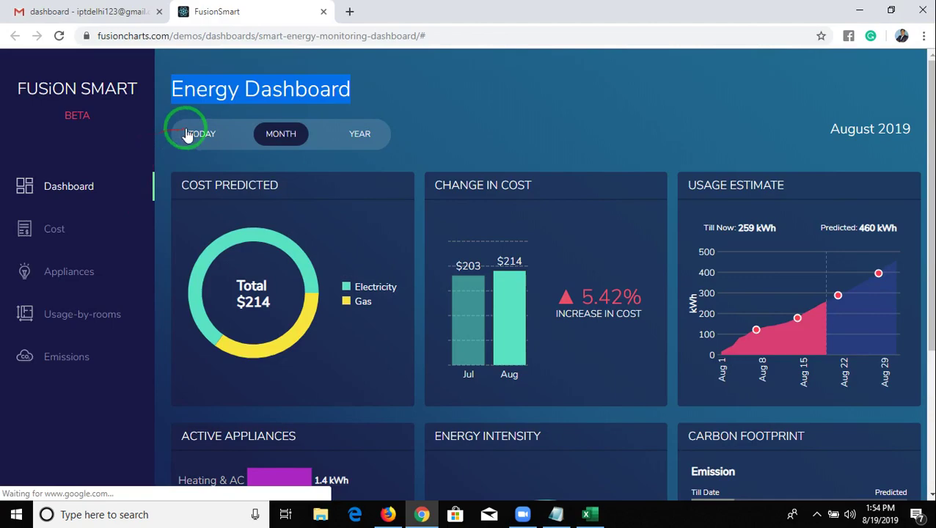
Back in Excel, nudge the blue bar slightly to the right
key("alt+Tab")
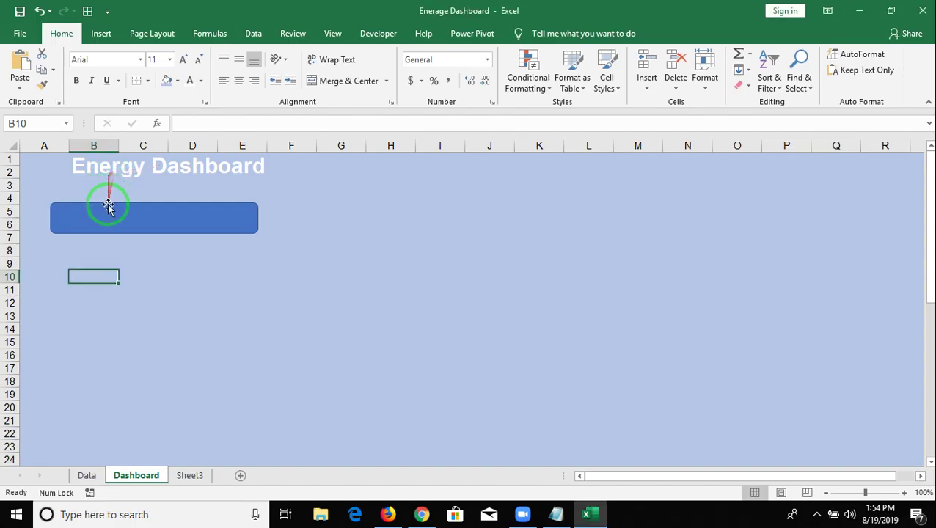
left_click(112, 230)
left_click_drag(113, 230, 122, 227)
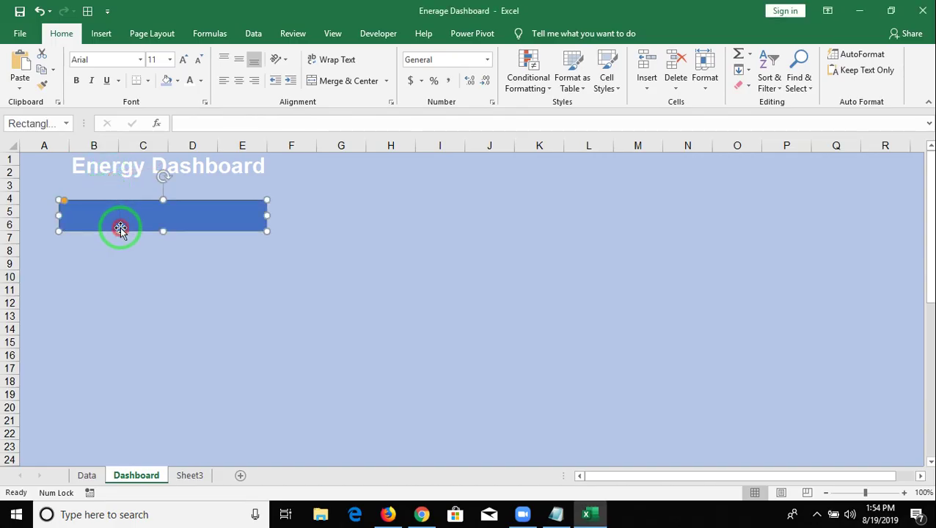
Choose the Flowchart: Delay shape from the Shapes gallery
left_click(103, 33)
left_click(156, 90)
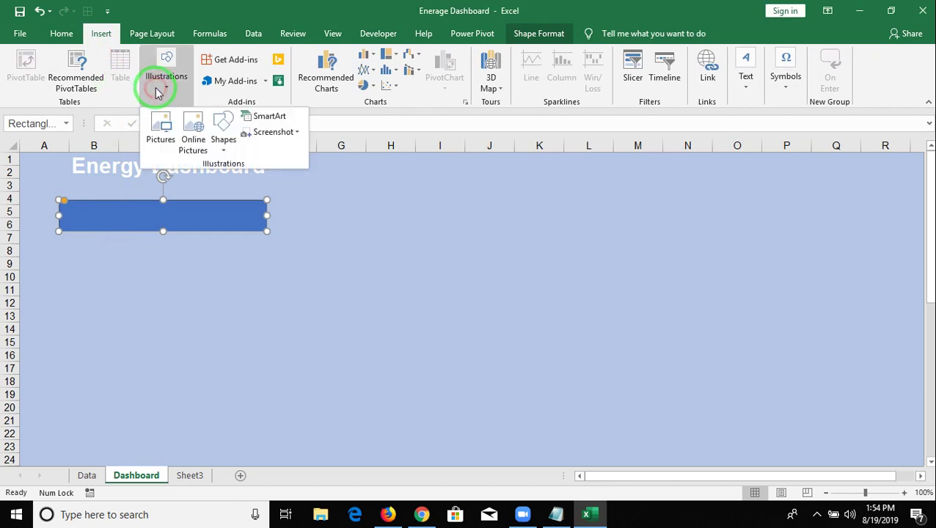
left_click(222, 150)
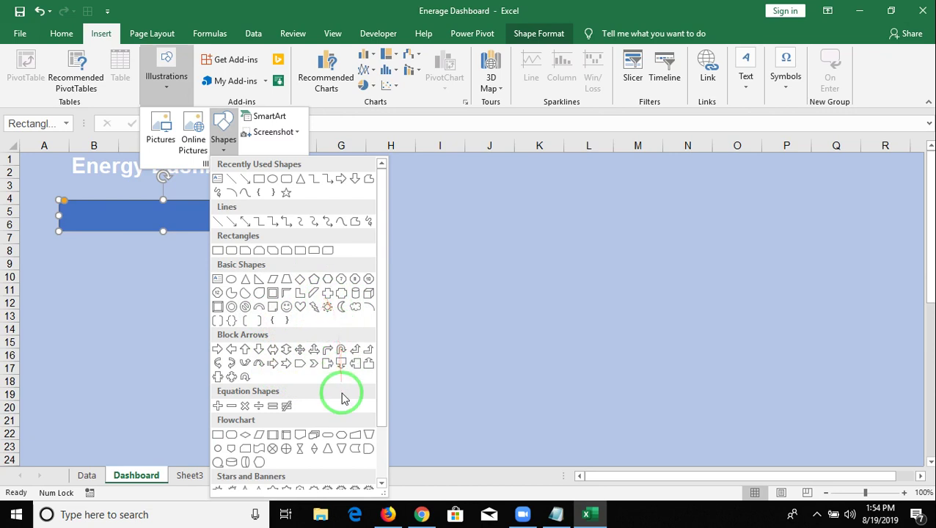
scroll(341, 398, "down", 1)
left_click(367, 412)
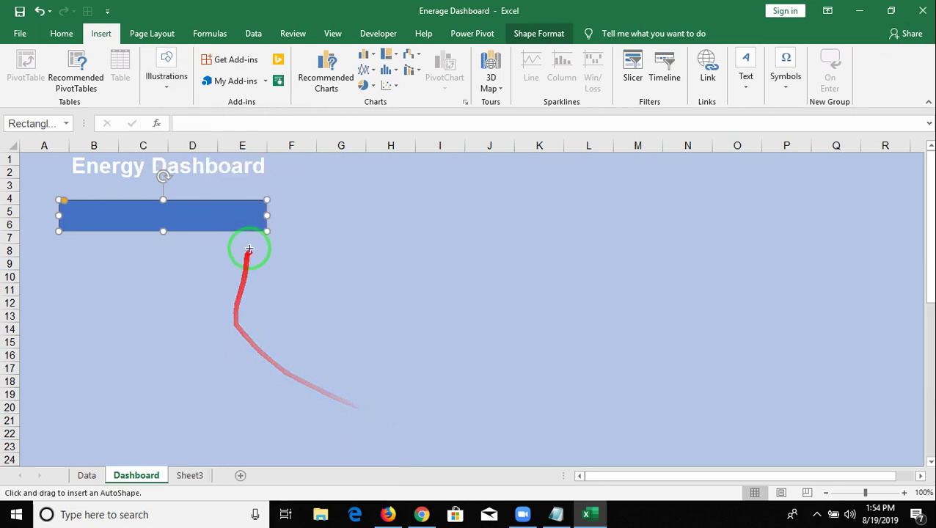
Draw a Flowchart Delay cap matching the bar's height at its right end
mouse_move(141, 256)
left_mouse_down()
mouse_move(267, 294)
mouse_move(184, 296)
mouse_move(284, 228)
left_mouse_up()
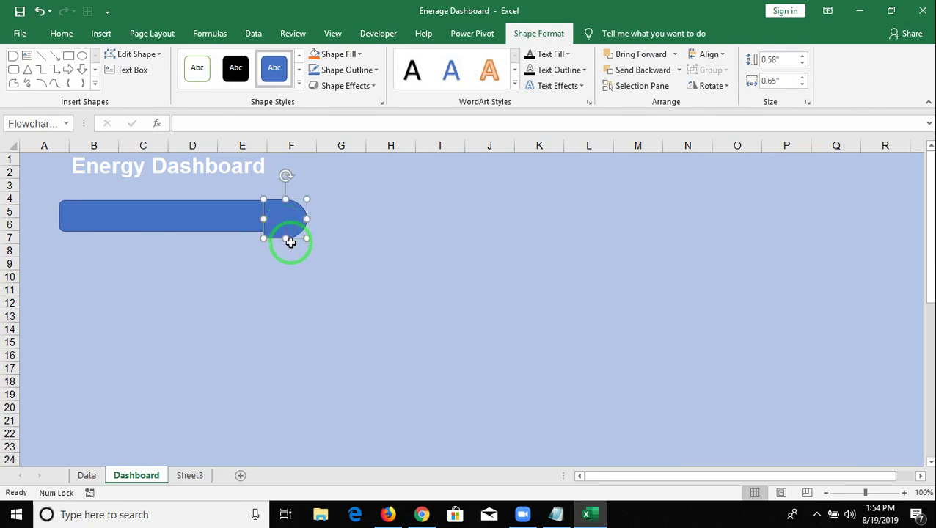
left_click_drag(307, 238, 305, 233)
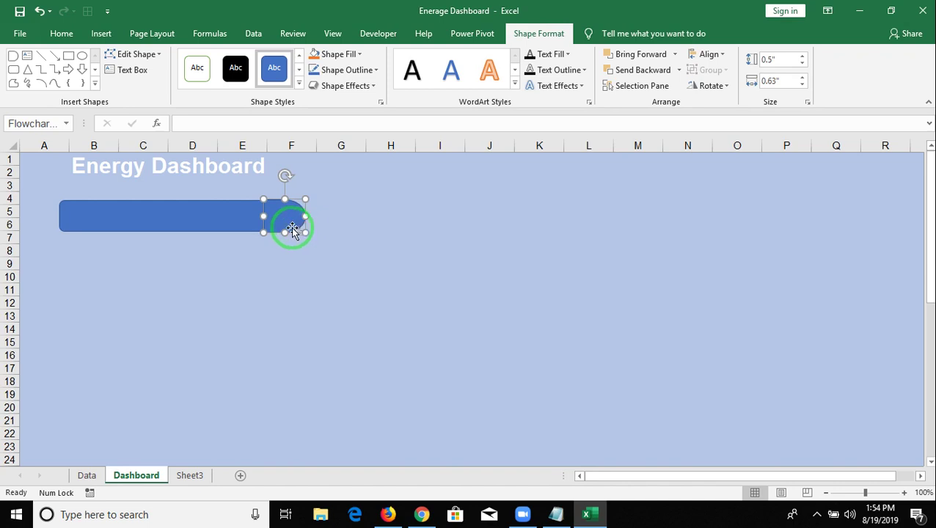
left_click(291, 253)
left_click(274, 218)
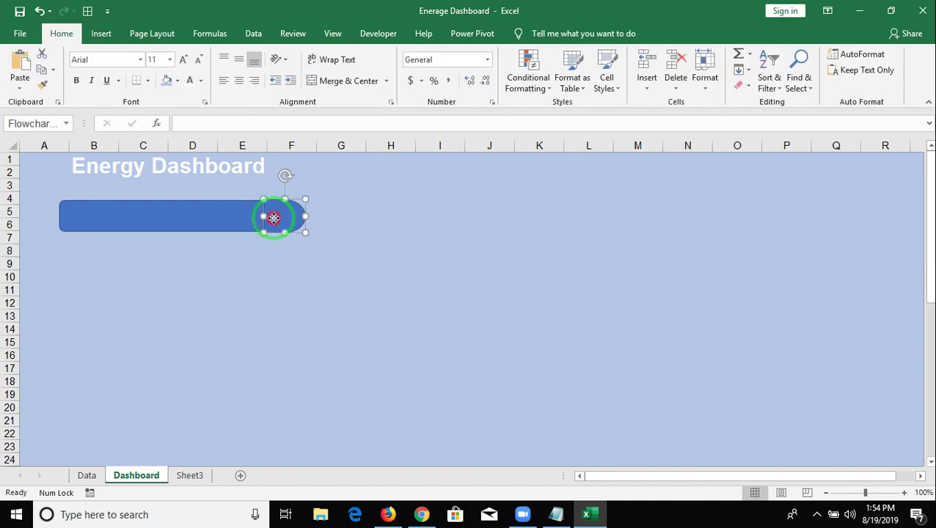
left_click_drag(274, 218, 305, 231)
Place a mirrored rounded cap flush against the bar's left end
left_click(279, 270)
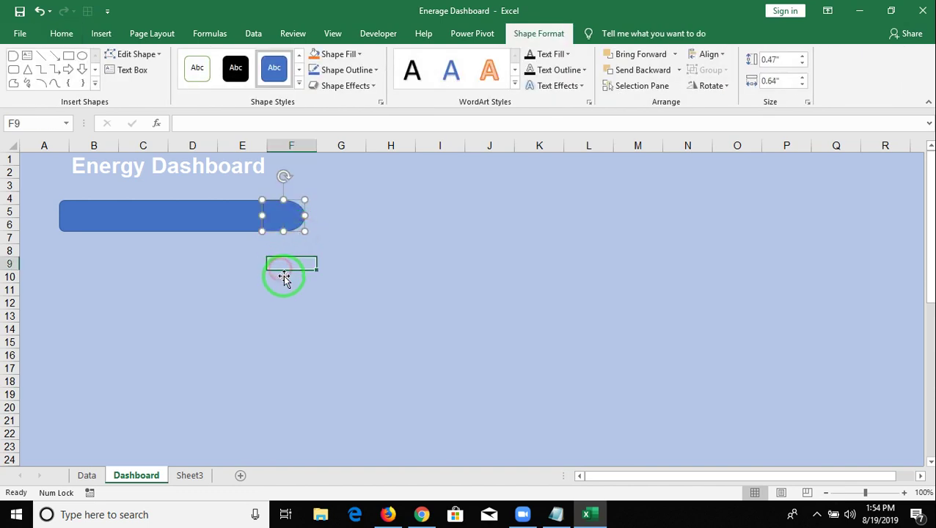
left_click_drag(274, 224, 64, 226)
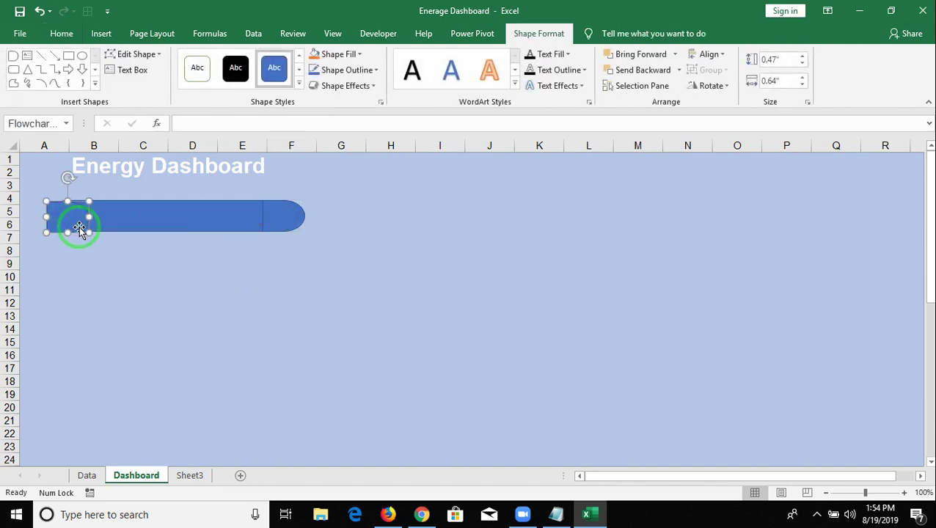
mouse_move(90, 217)
left_mouse_down()
mouse_move(28, 217)
mouse_move(45, 221)
left_mouse_up()
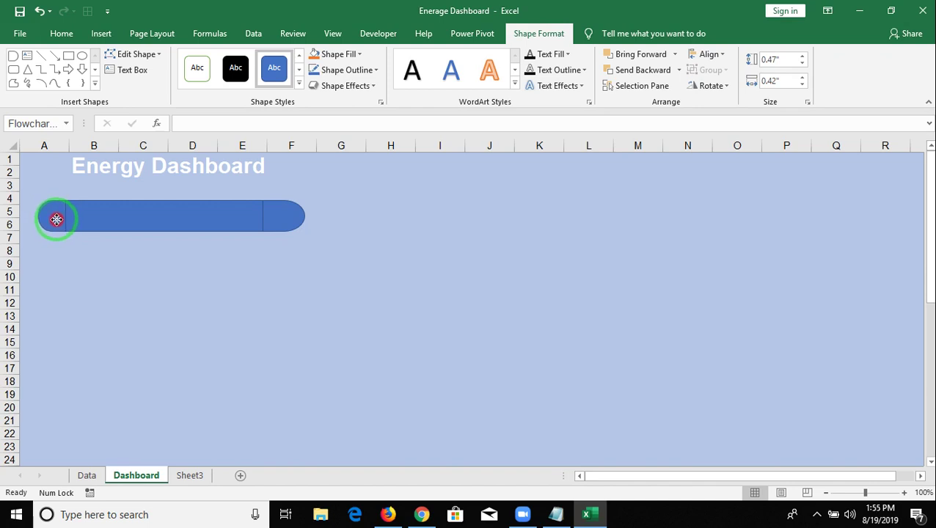
left_click(109, 276)
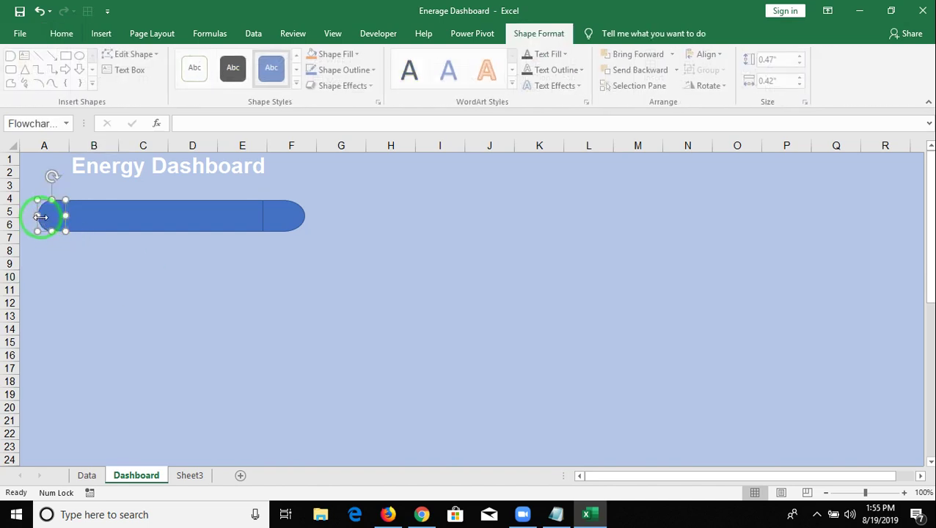
left_click_drag(47, 224, 29, 215)
left_click(65, 250)
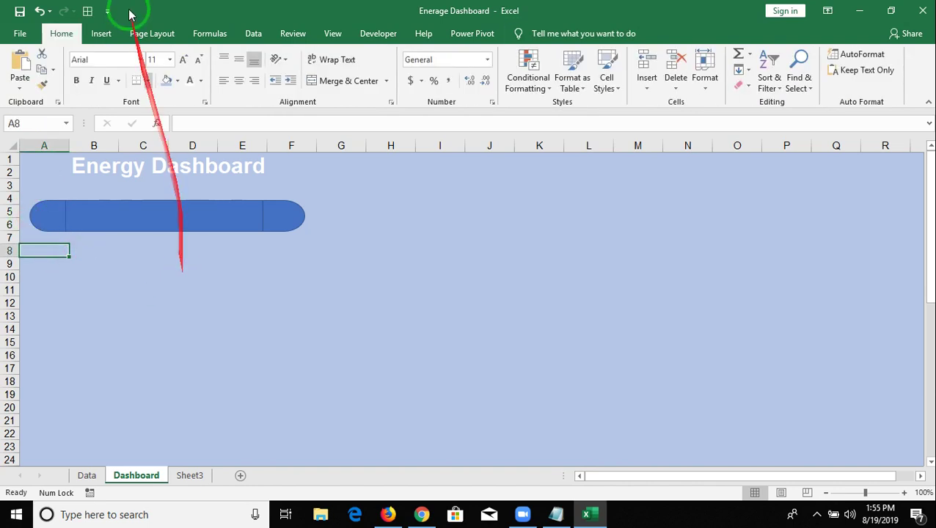
left_click(99, 41)
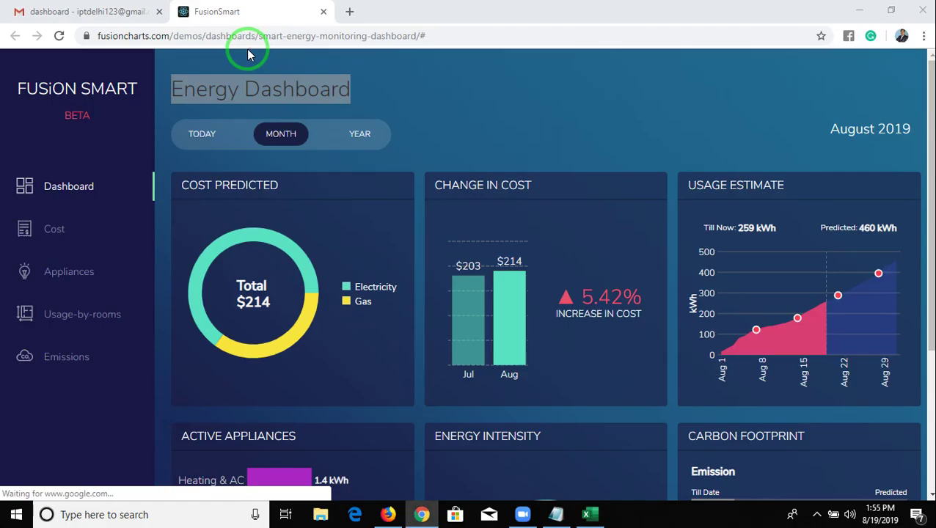
Set the FusionCharts demo to TODAY and return to the Excel workbook
left_click(209, 139)
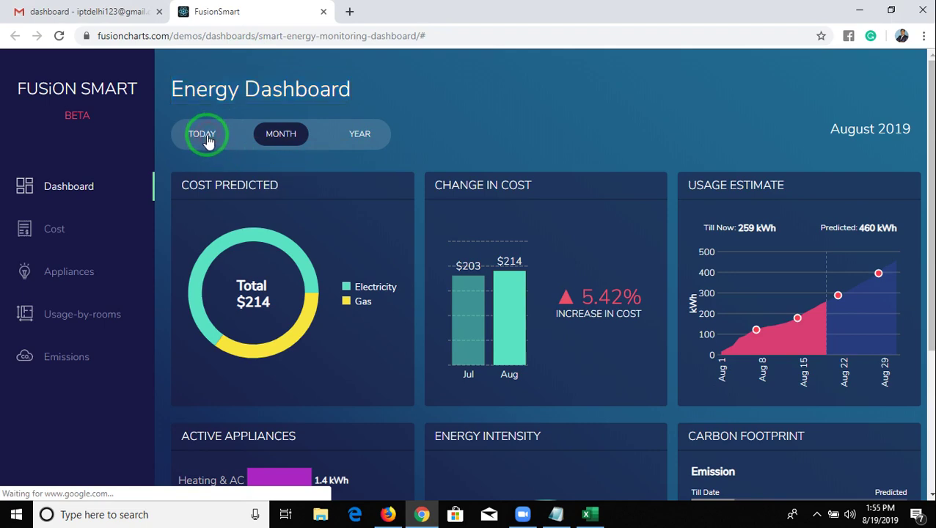
key("alt+Tab")
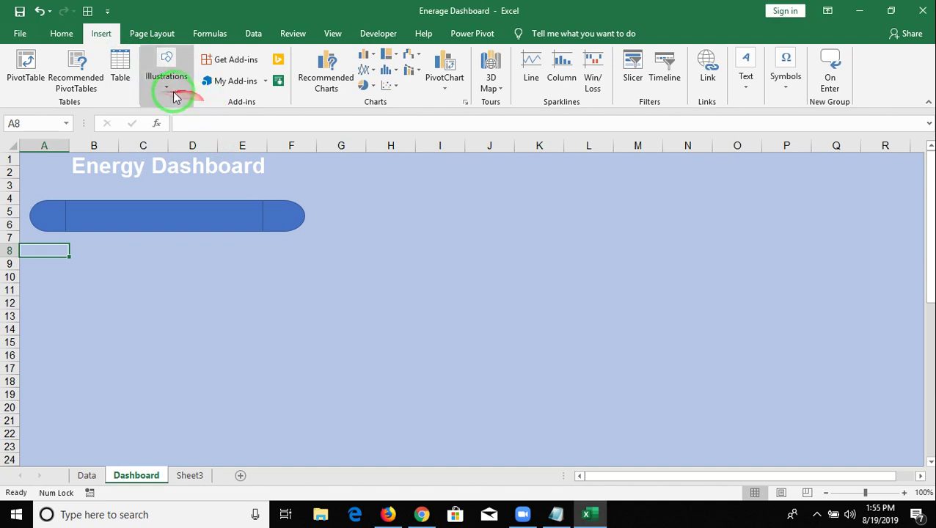
left_click(167, 88)
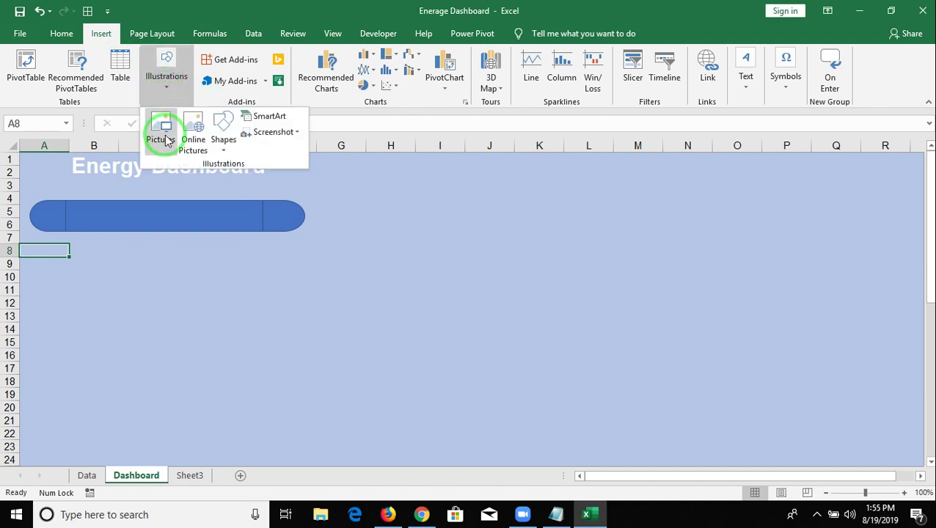
left_click(222, 155)
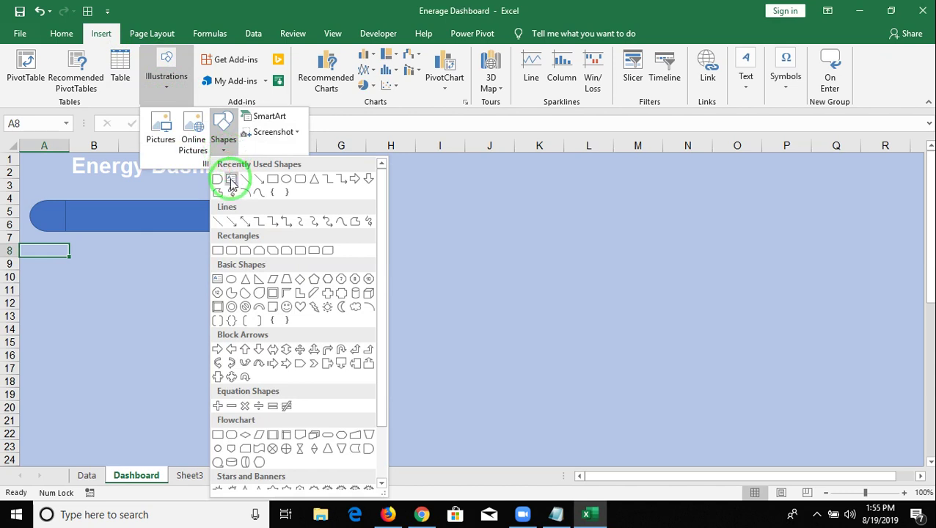
left_click(232, 181)
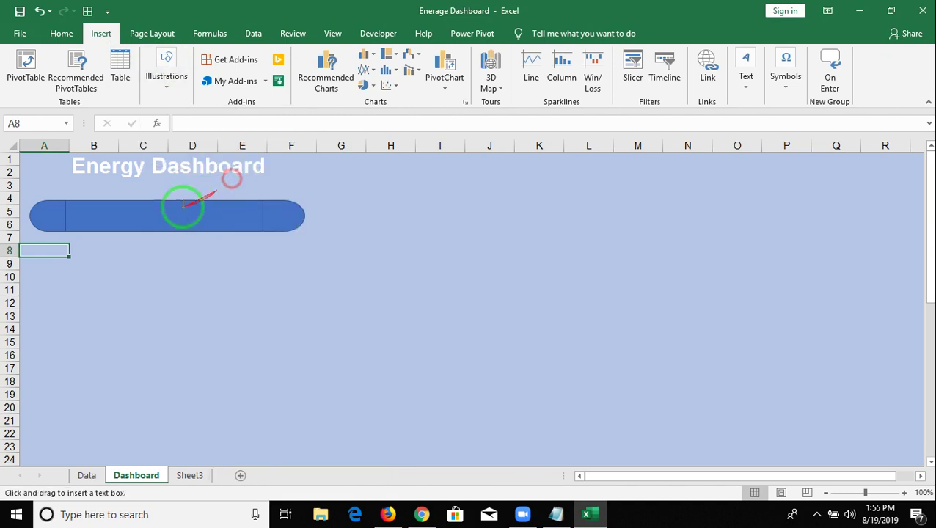
left_click_drag(71, 214, 74, 218)
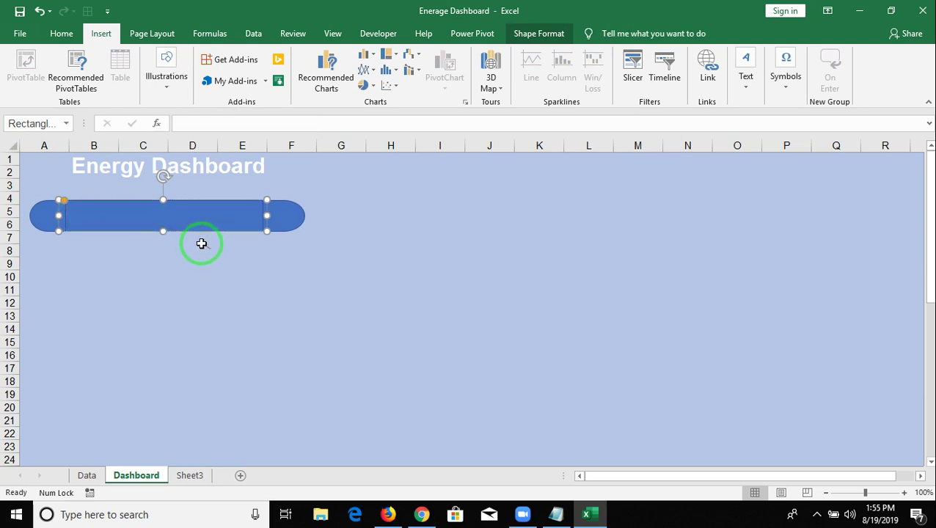
left_click(210, 275)
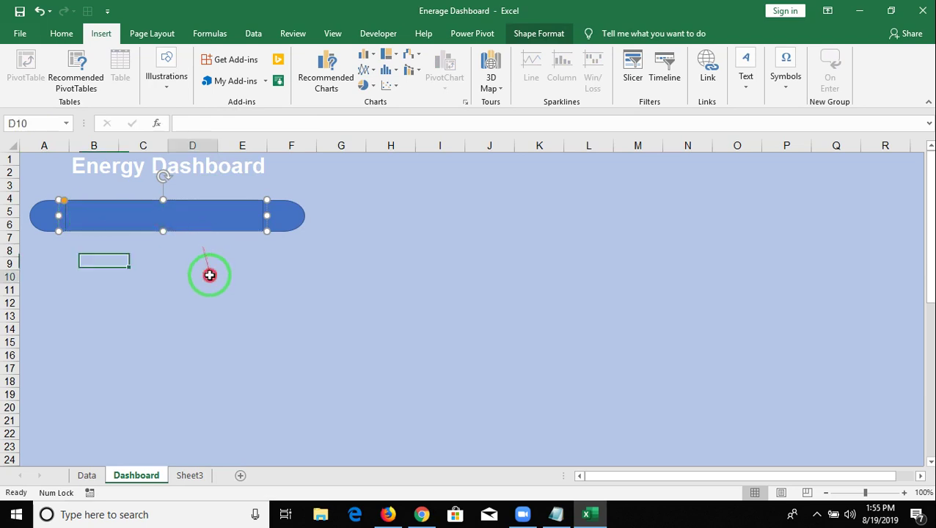
left_click(109, 227)
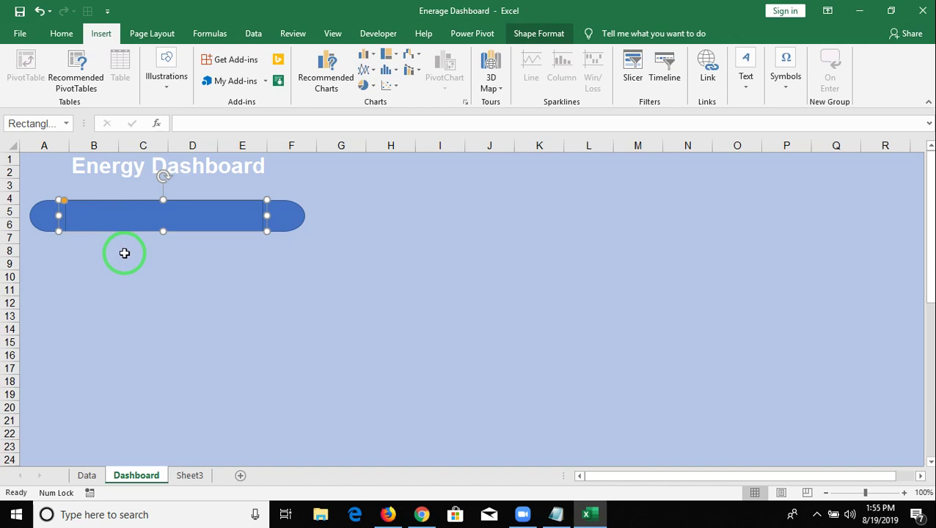
left_click(124, 253)
left_click(110, 231)
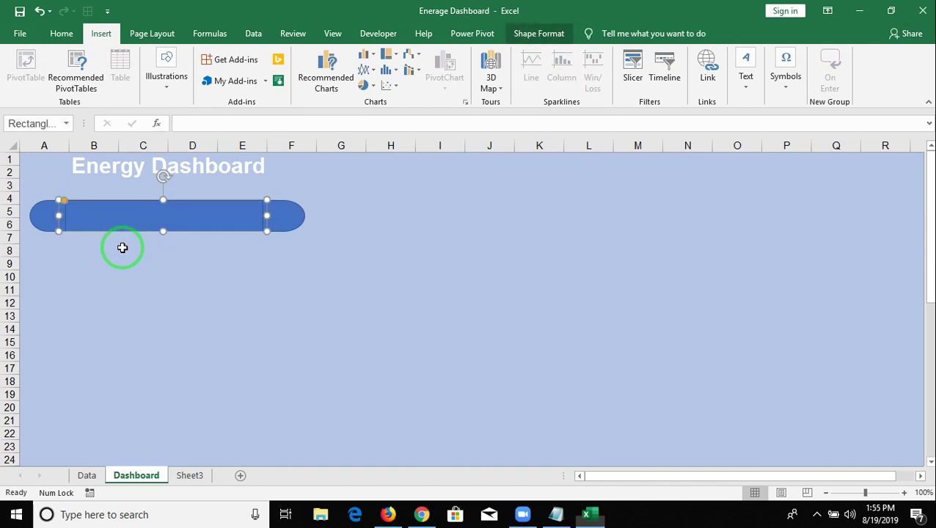
key("alt+Tab")
key("alt+Tab")
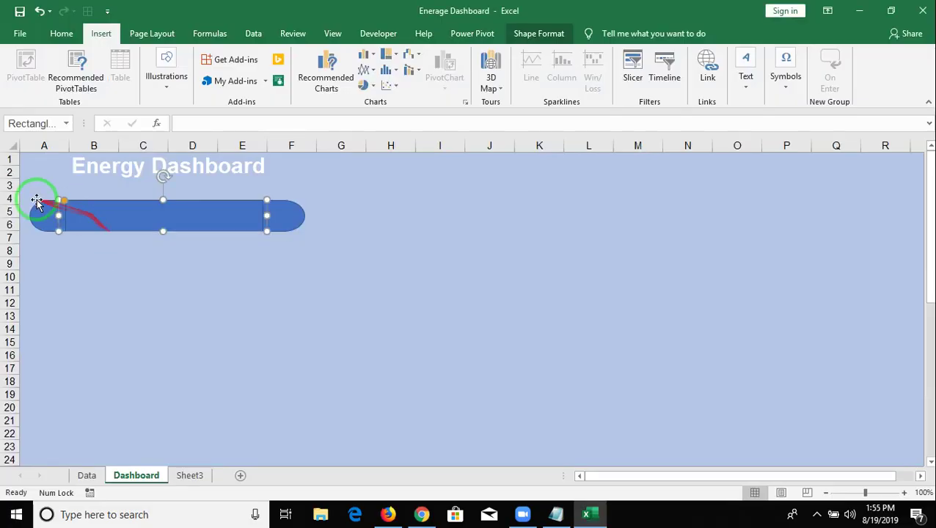
left_click(53, 224)
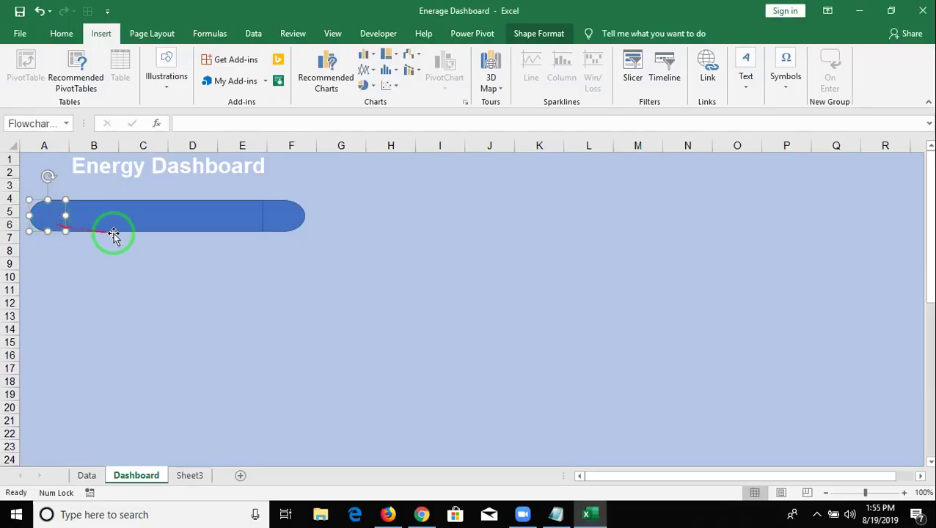
left_click(207, 232)
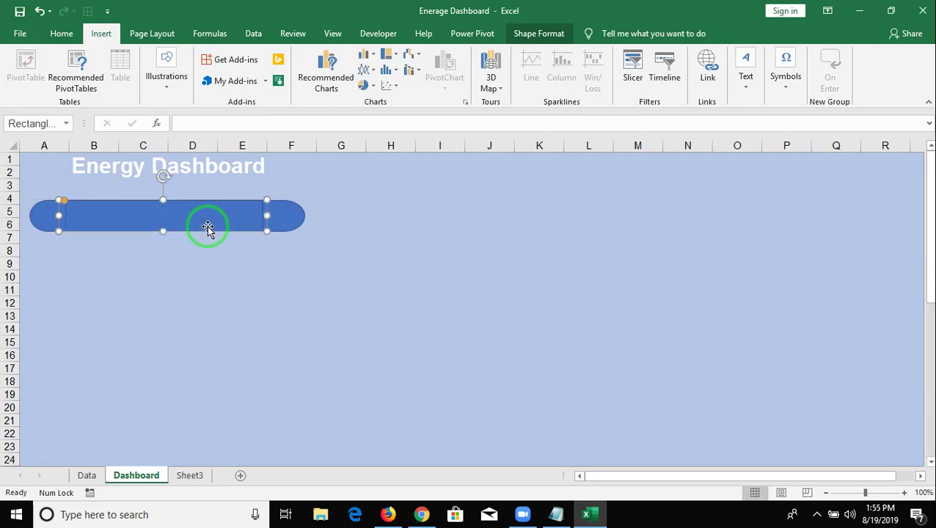
left_click(158, 276)
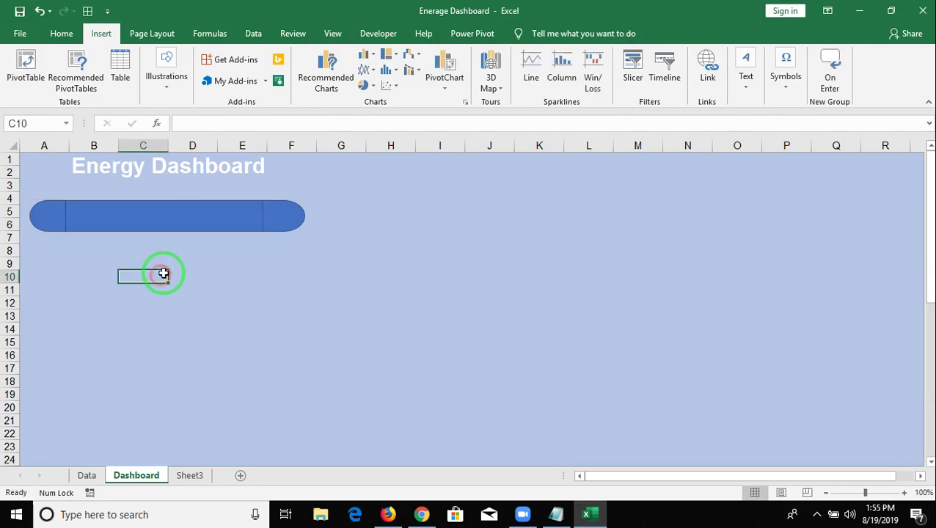
left_click(119, 212)
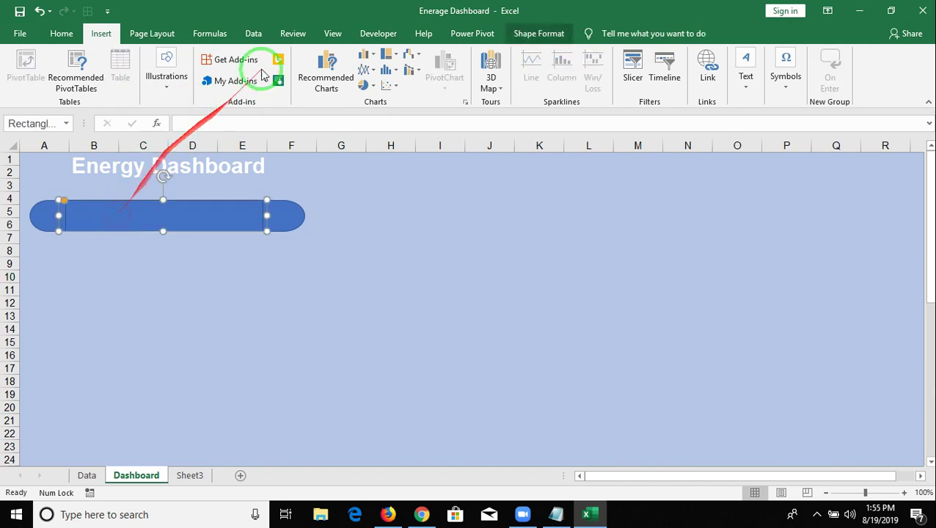
Remove the fill from the middle rectangle after undoing a white style
left_click(514, 34)
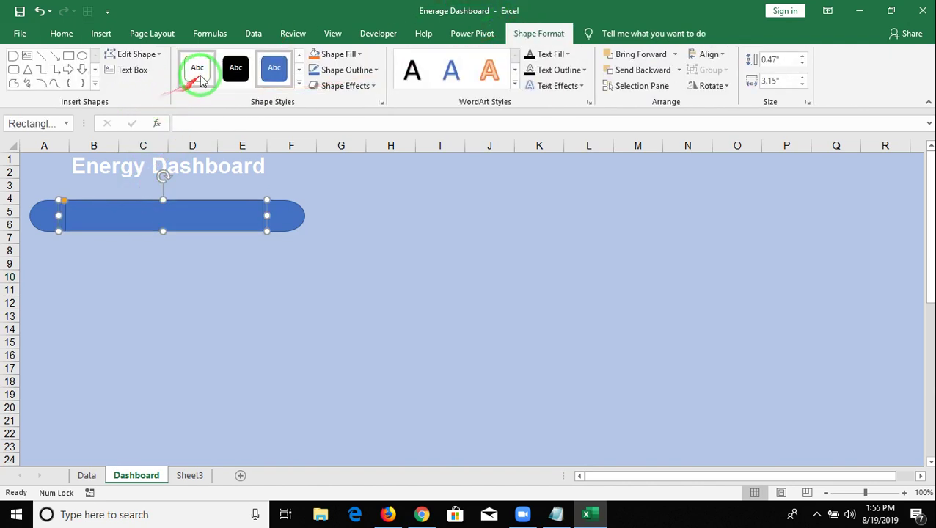
left_click(198, 69)
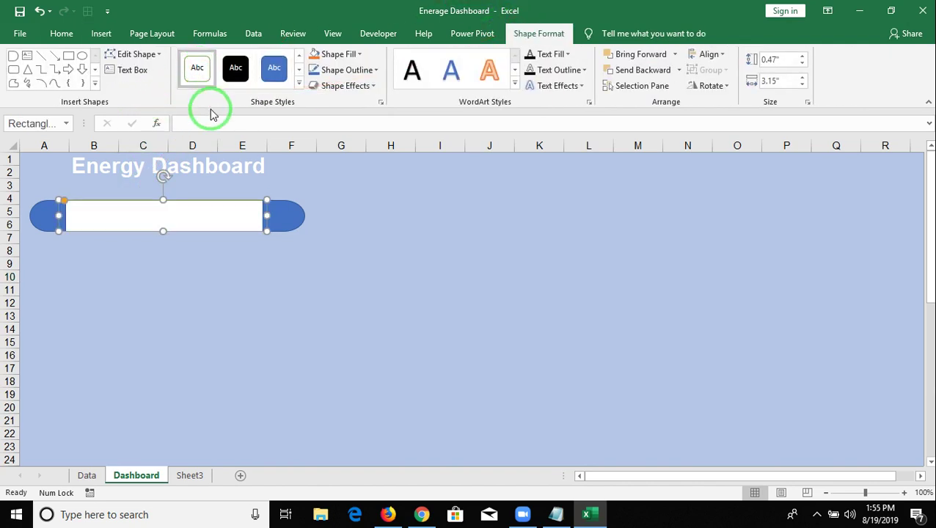
key("ctrl+z")
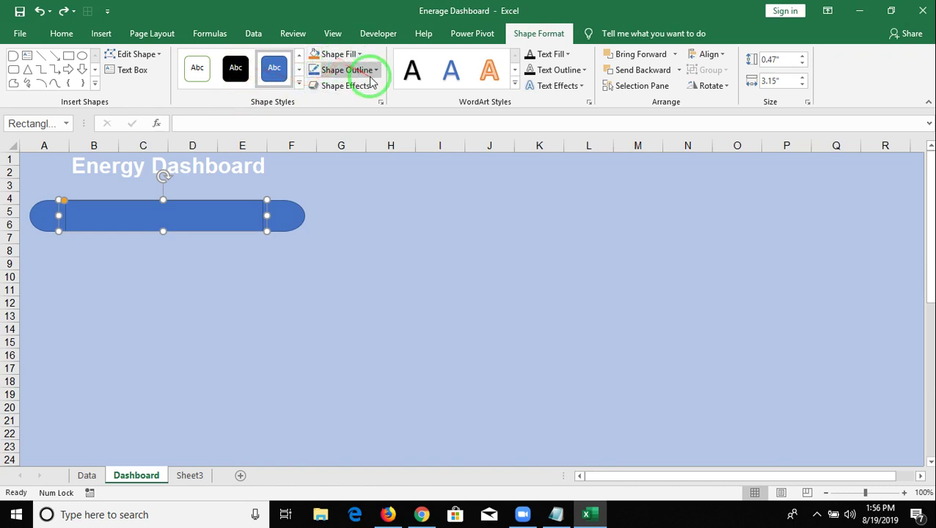
left_click(358, 55)
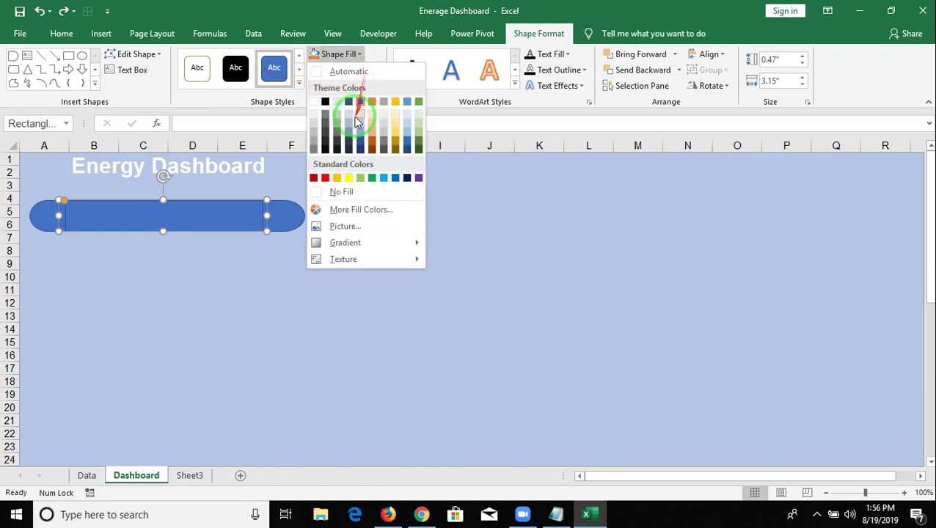
left_click(338, 193)
Change the right end cap's fill and remove the left end cap's outline
left_click(283, 232)
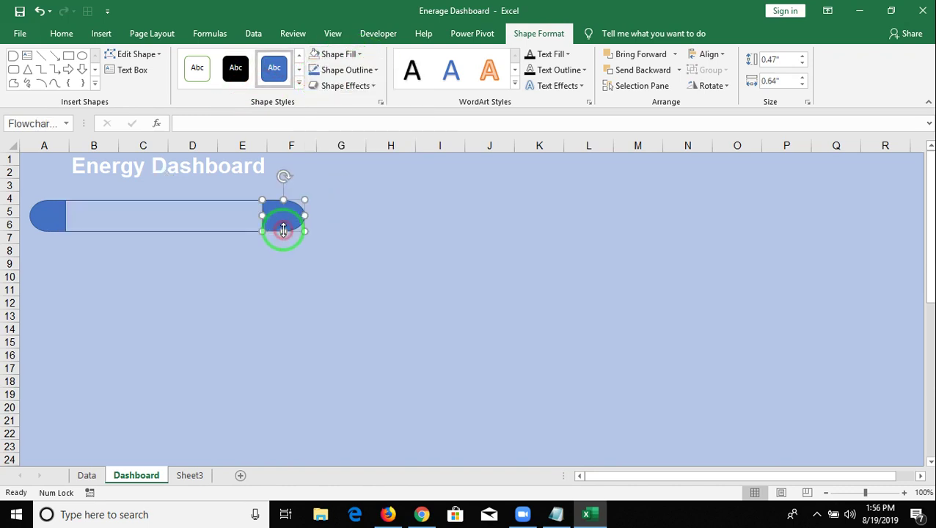
left_click(342, 56)
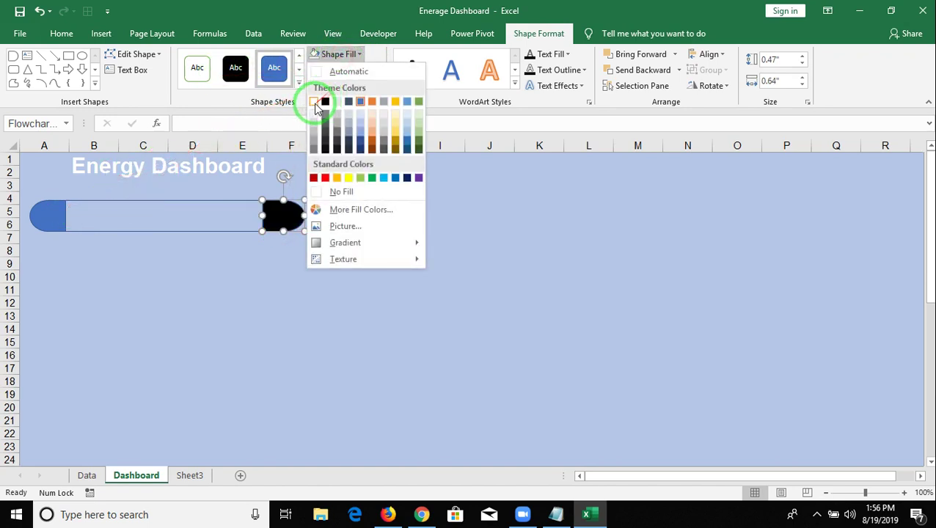
left_click(336, 191)
left_click(196, 272)
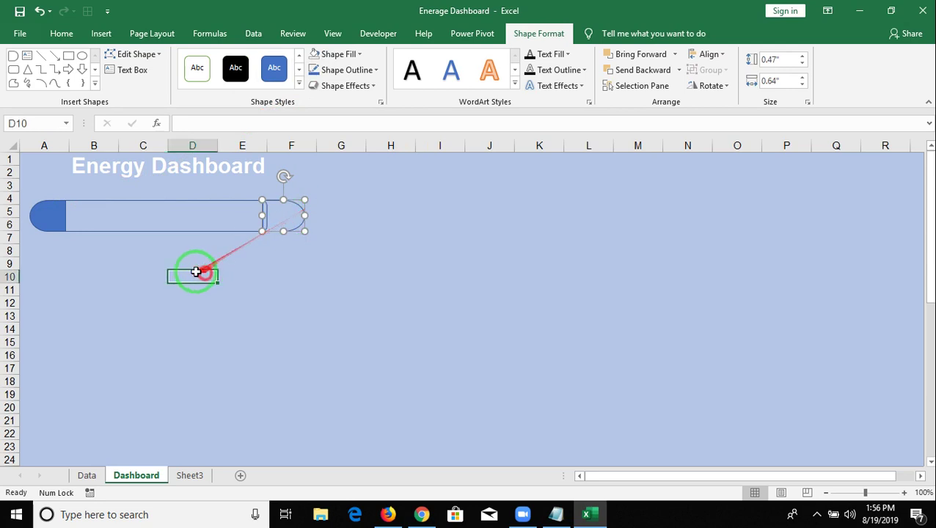
left_click(40, 217)
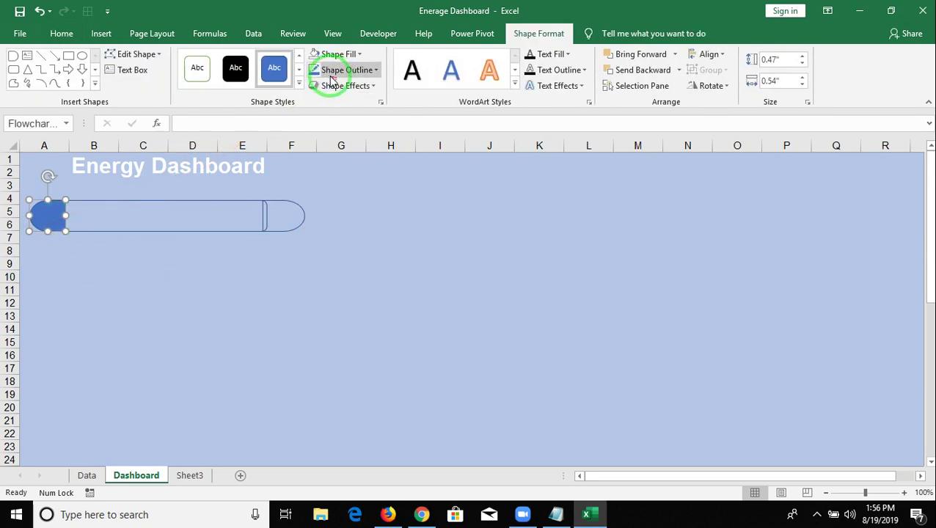
left_click(330, 73)
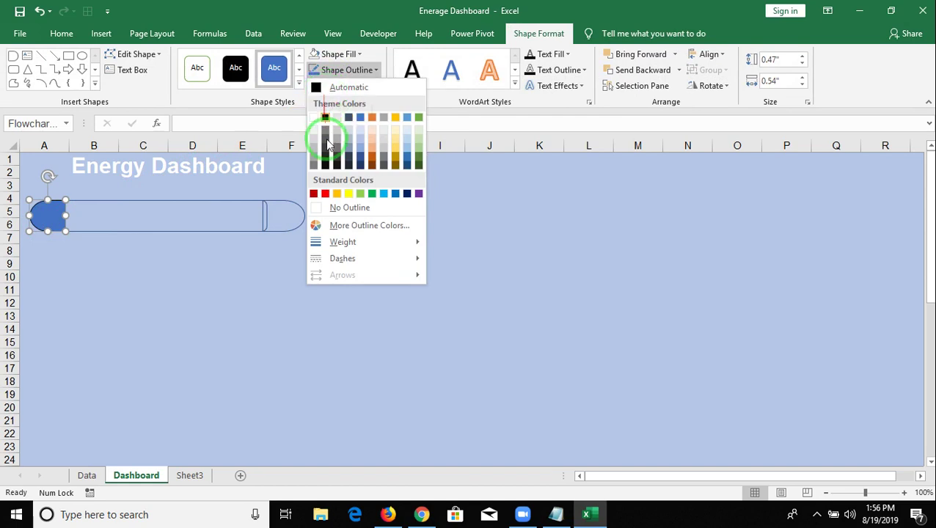
left_click(327, 211)
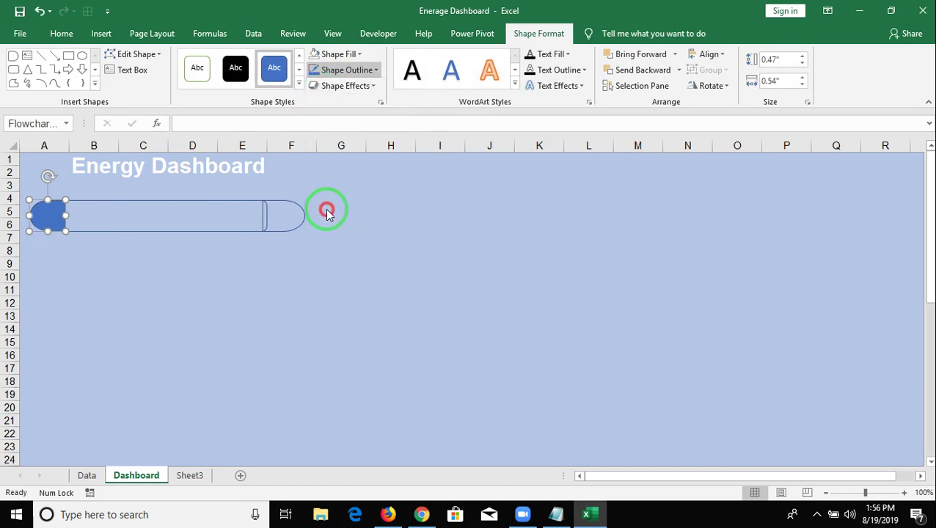
left_click(280, 254)
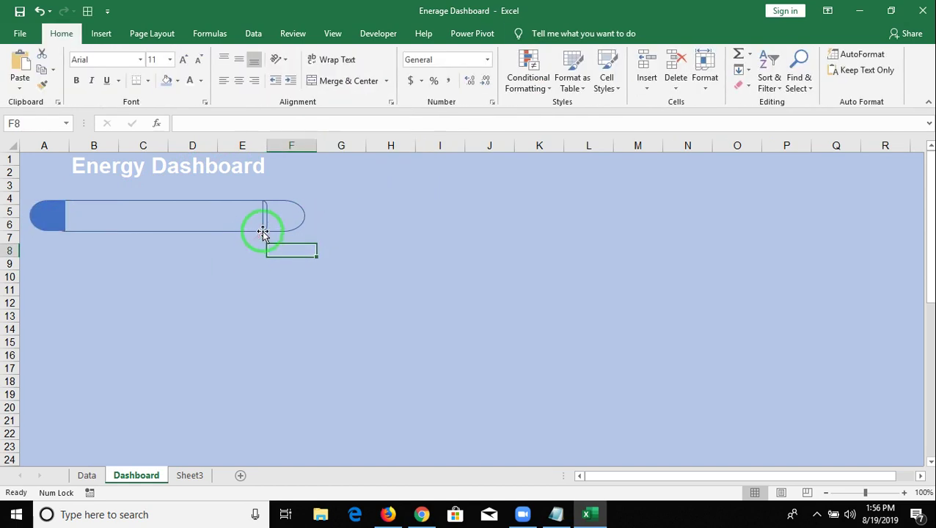
Fit the right end cap flush against the rectangle's right end in F5:F6
left_click_drag(272, 223, 292, 220)
left_click(292, 222)
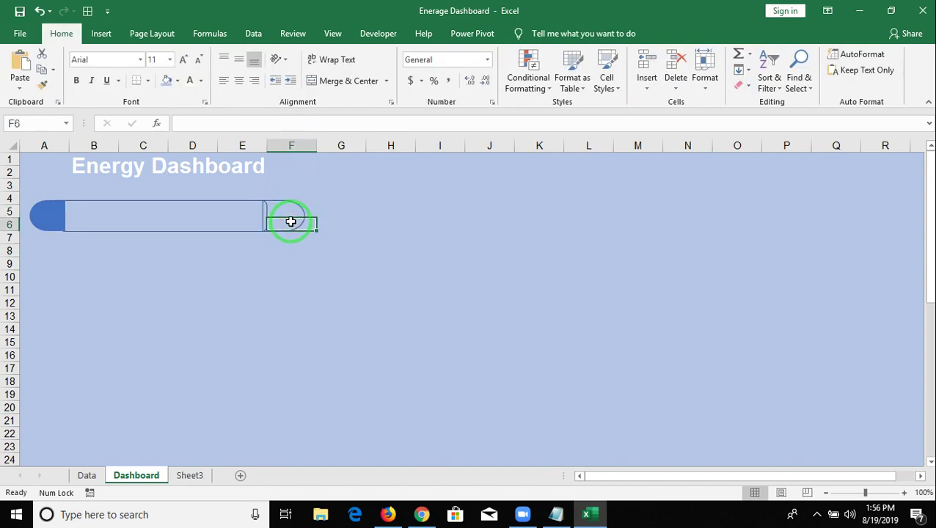
left_click(280, 225)
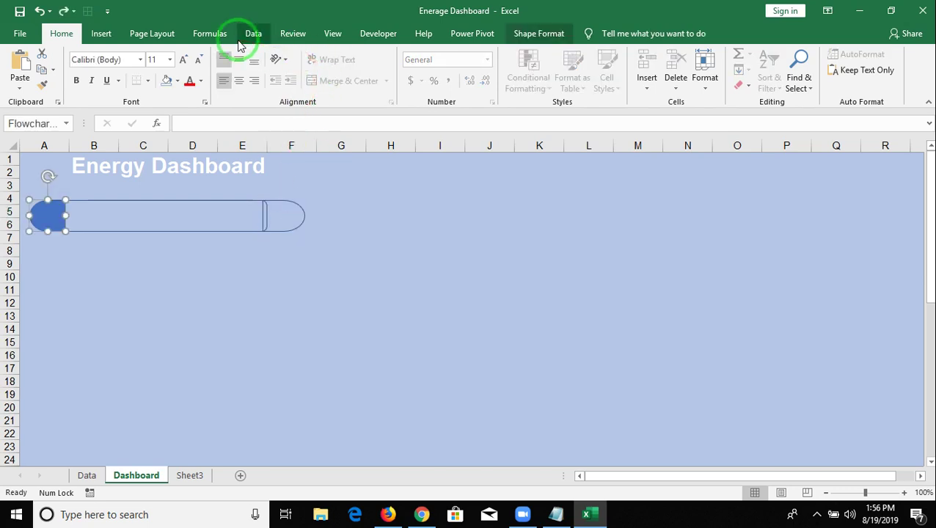
left_click(237, 273)
left_click(288, 204)
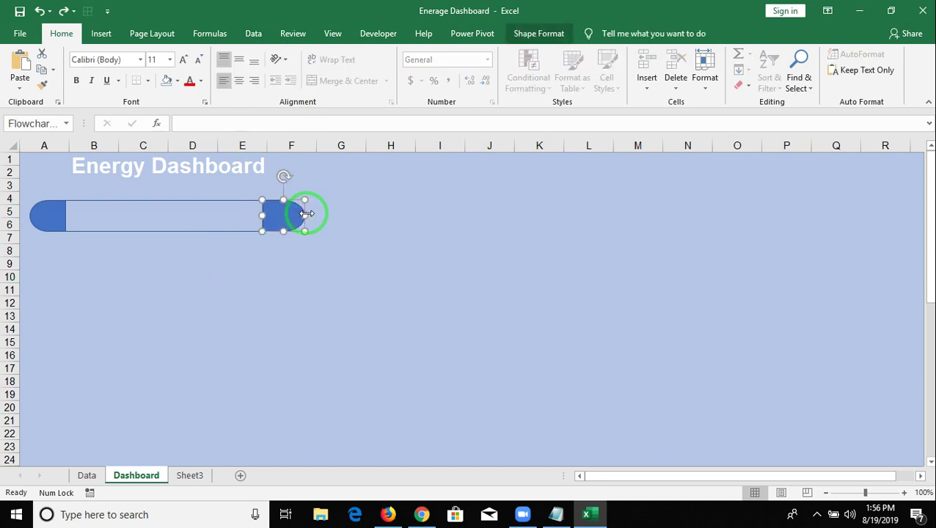
left_click_drag(296, 213, 297, 217)
Enter the label 'Today' in cell B5
left_click(297, 250)
left_click_drag(140, 227, 135, 214)
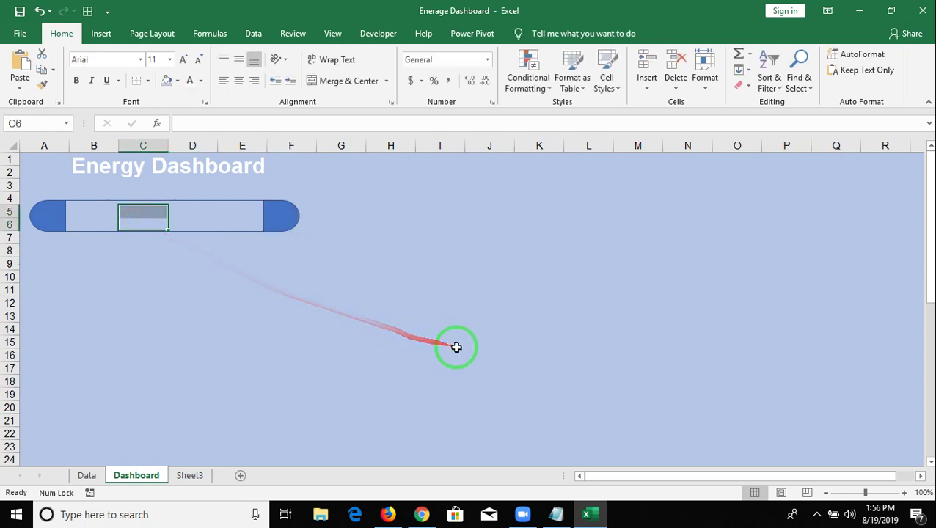
key("Down")
key("Left")
key("Up")
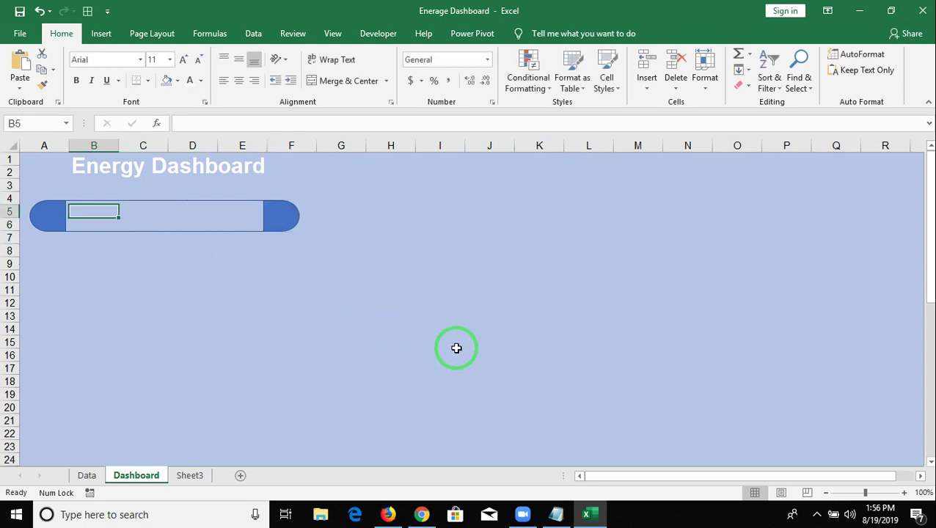
key("shift+Right")
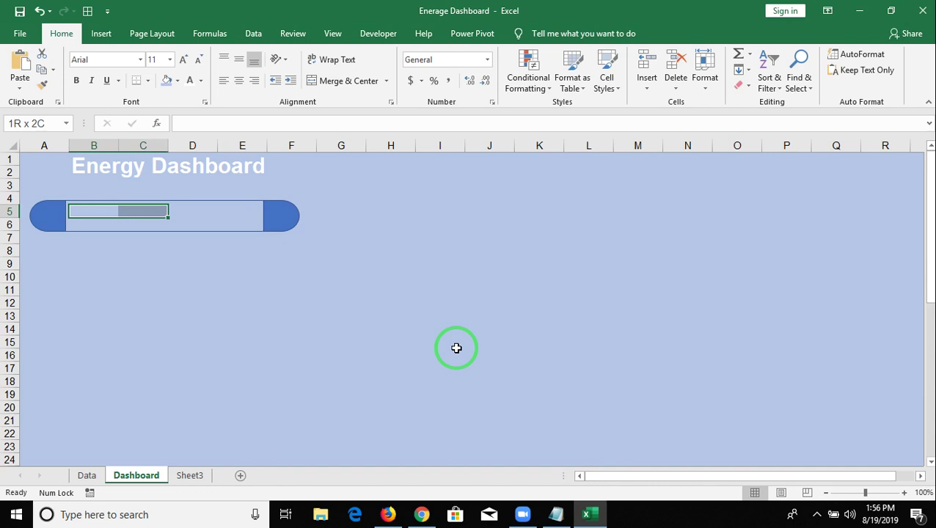
key("shift+Left")
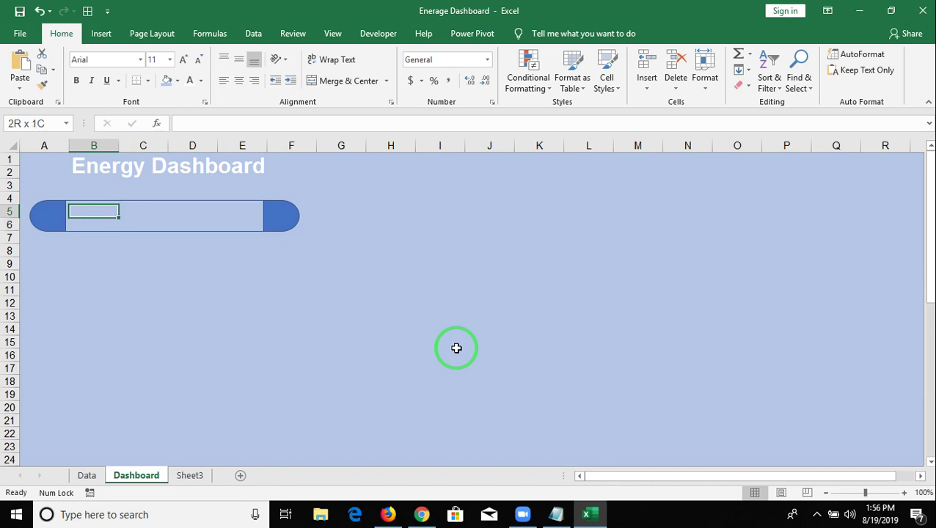
key("shift+Right")
key("shift+Left")
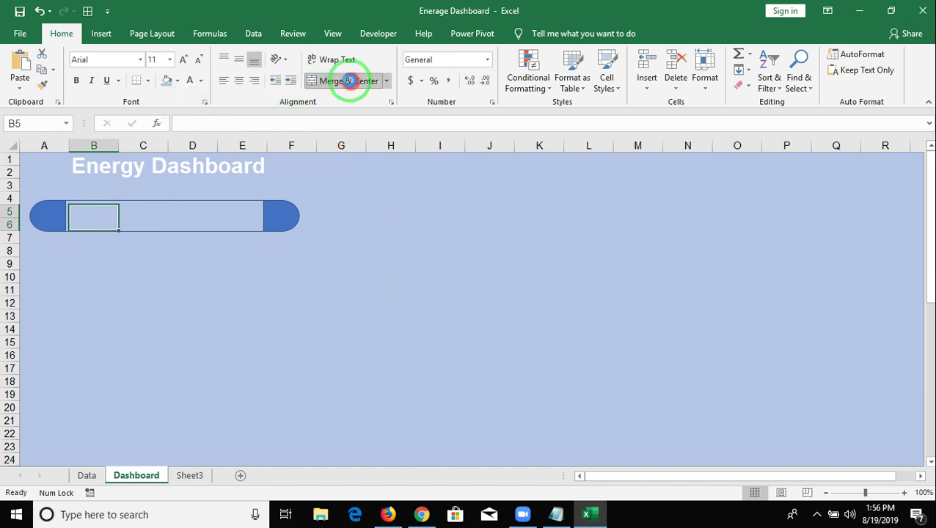
type("Today")
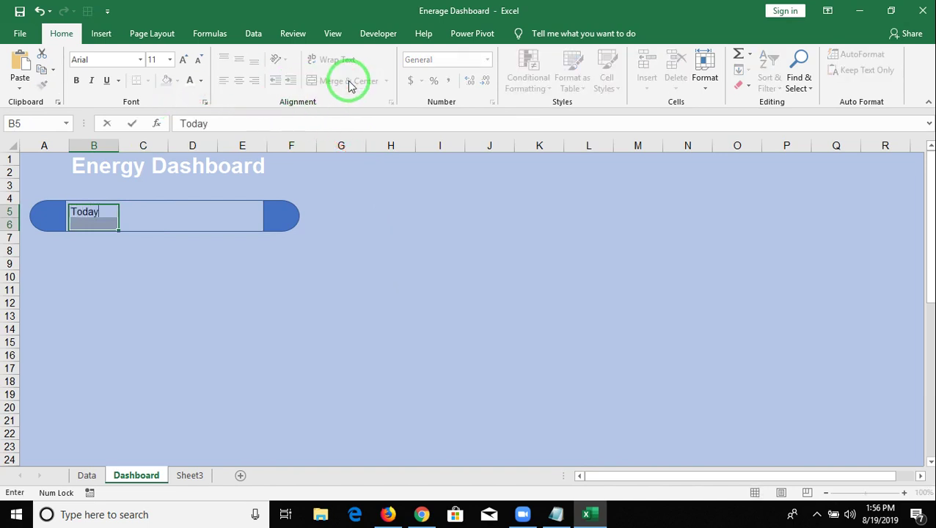
key("Return")
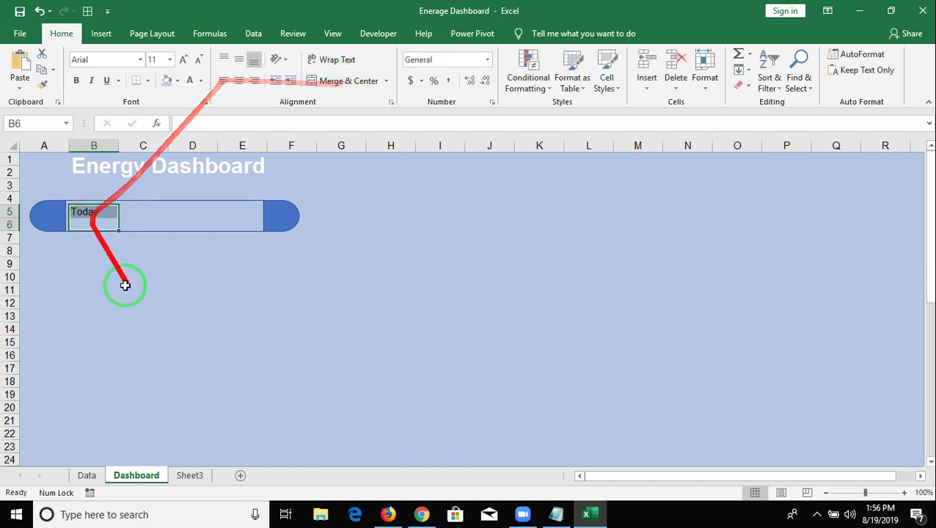
Merge and centre C5:C6 and enter 'Month'
left_click(156, 214)
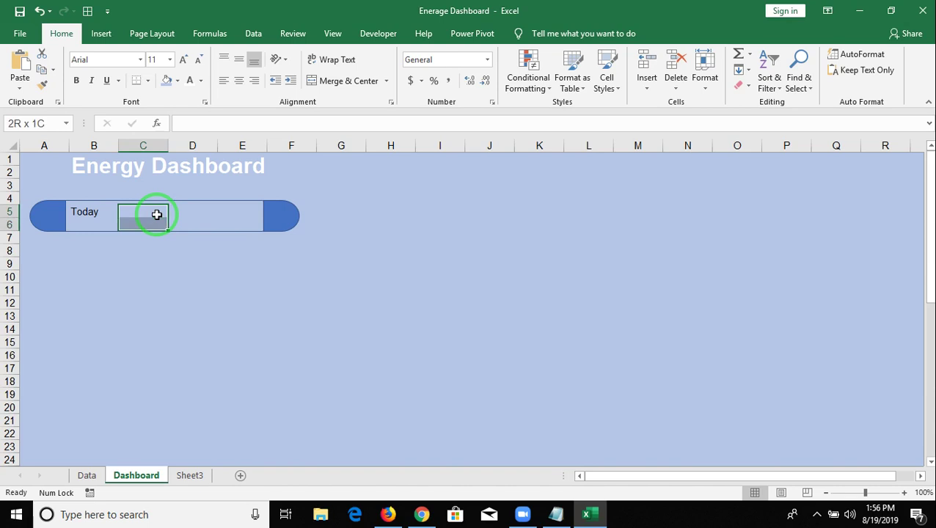
left_click(359, 83)
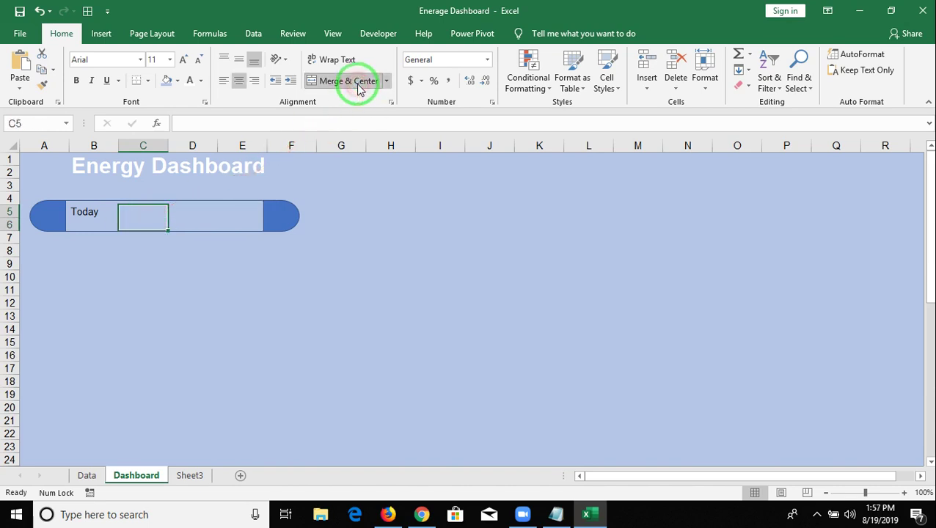
type("Month")
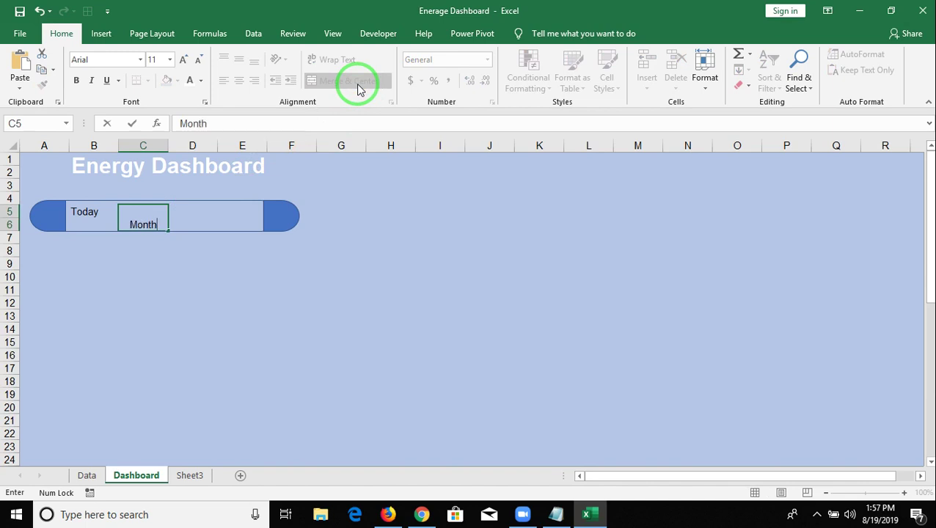
key("Tab")
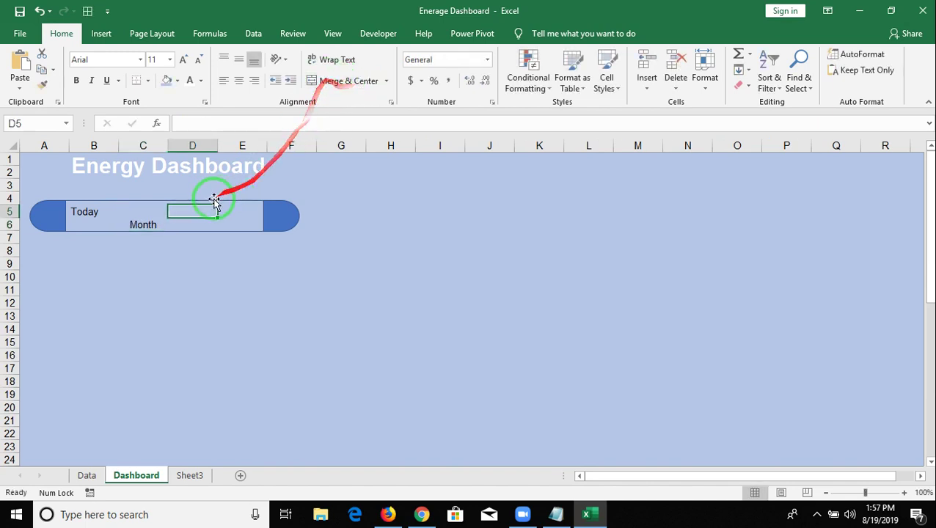
Merge and centre B5:B6 for the Today label
left_click(144, 212)
left_click(89, 212)
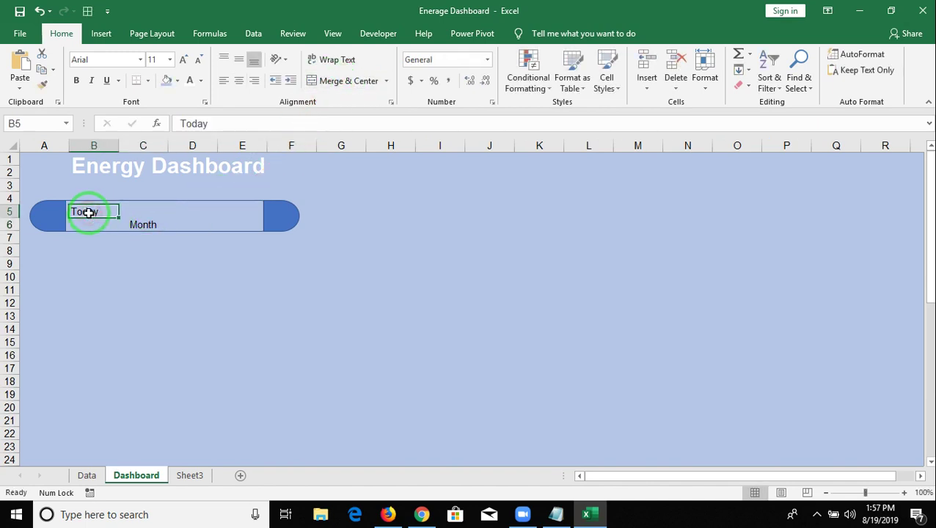
left_click(93, 232)
left_click_drag(91, 213, 94, 215)
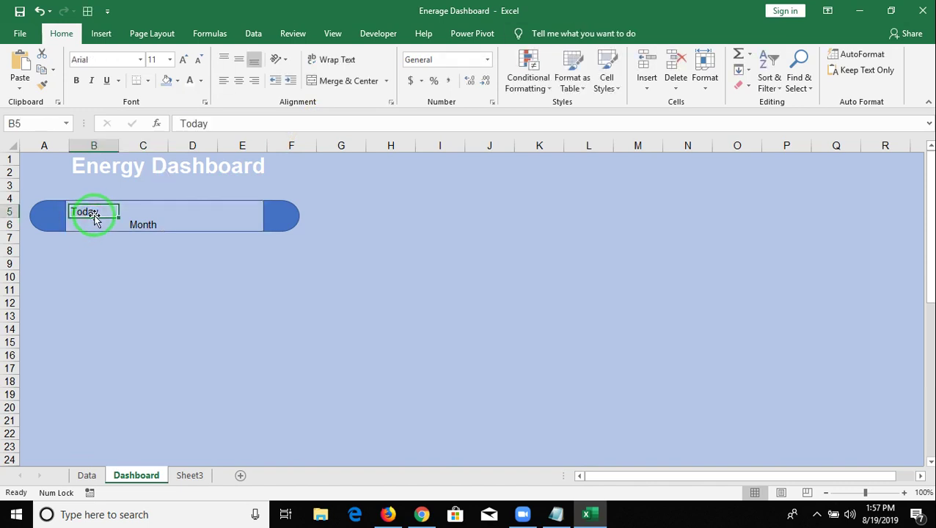
left_click(316, 81)
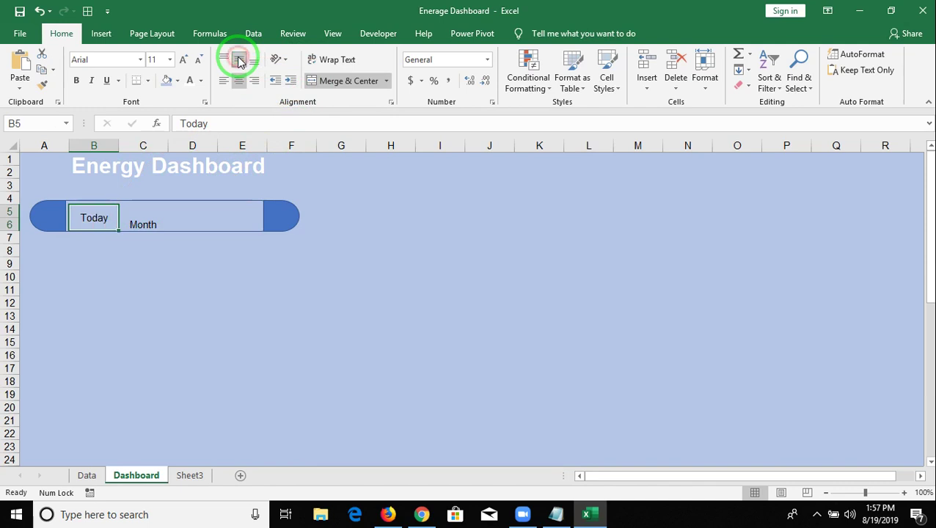
Format Month with wrapping off, middle alignment and font size 11
left_click_drag(144, 219, 145, 228)
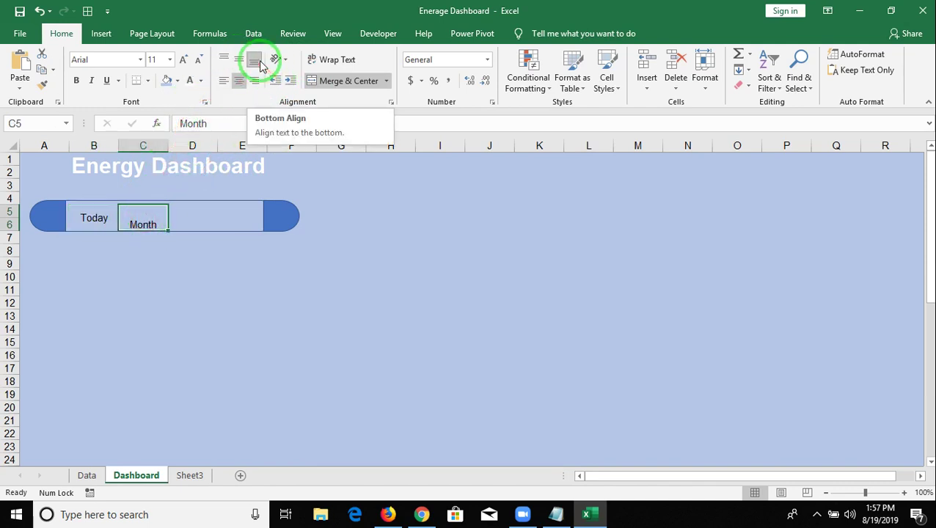
left_click(316, 60)
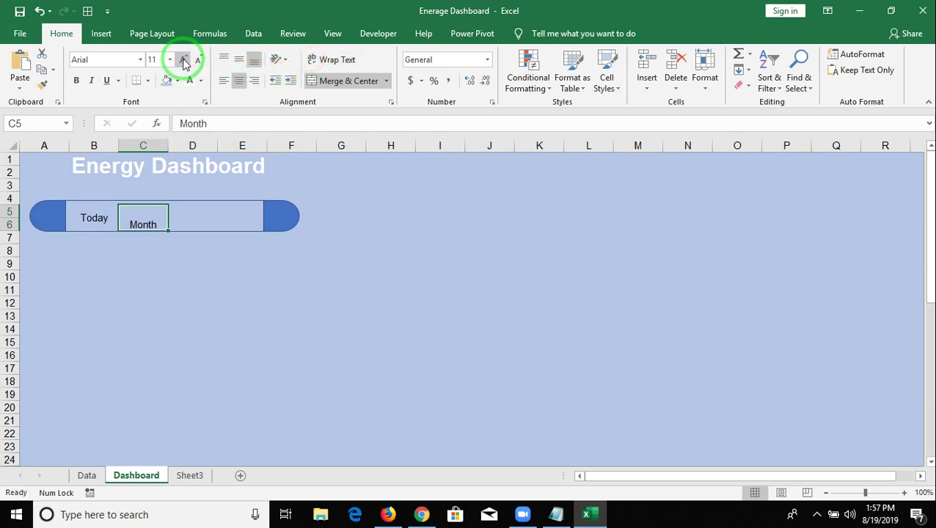
left_click(184, 60)
left_click(183, 60)
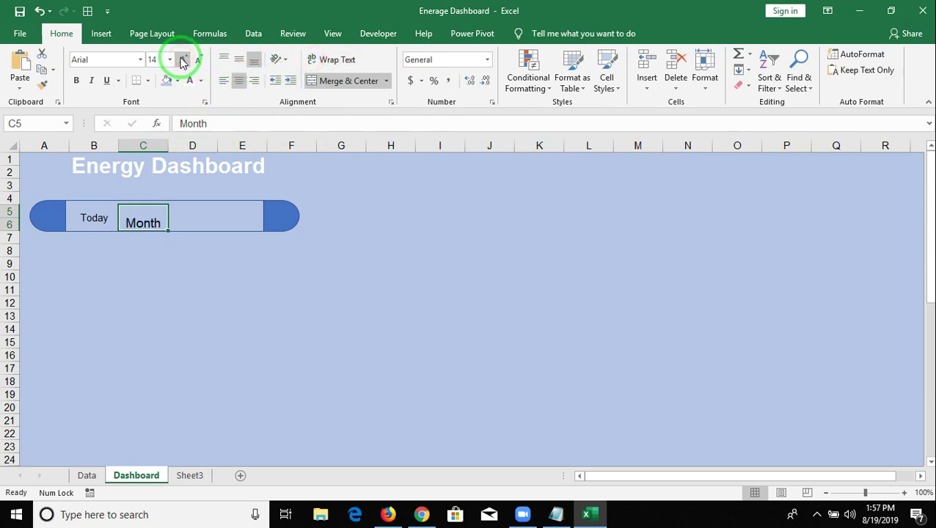
left_click(197, 59)
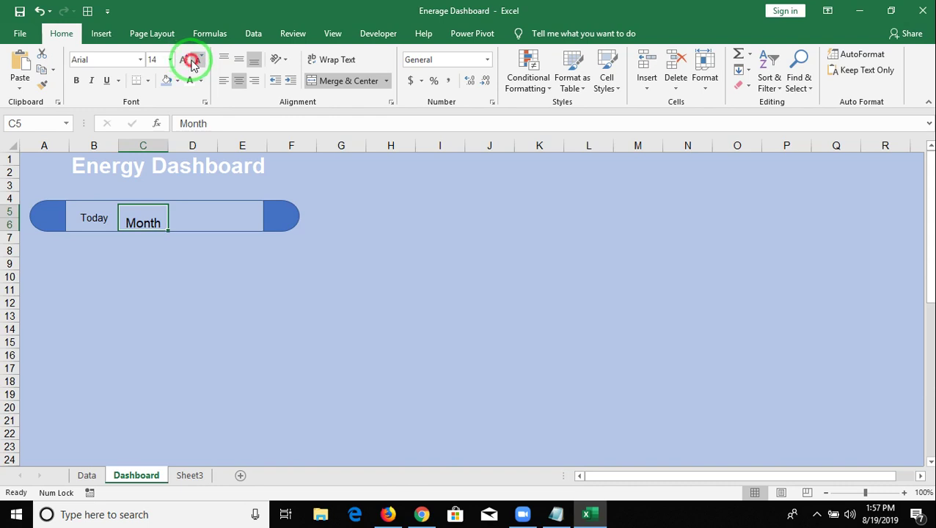
left_click(238, 62)
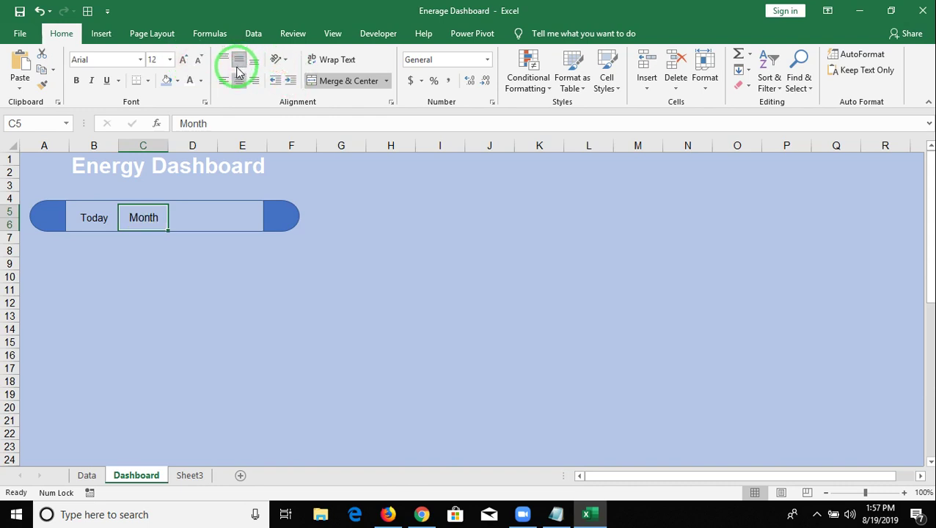
key("ctrl+b")
key("ctrl+b")
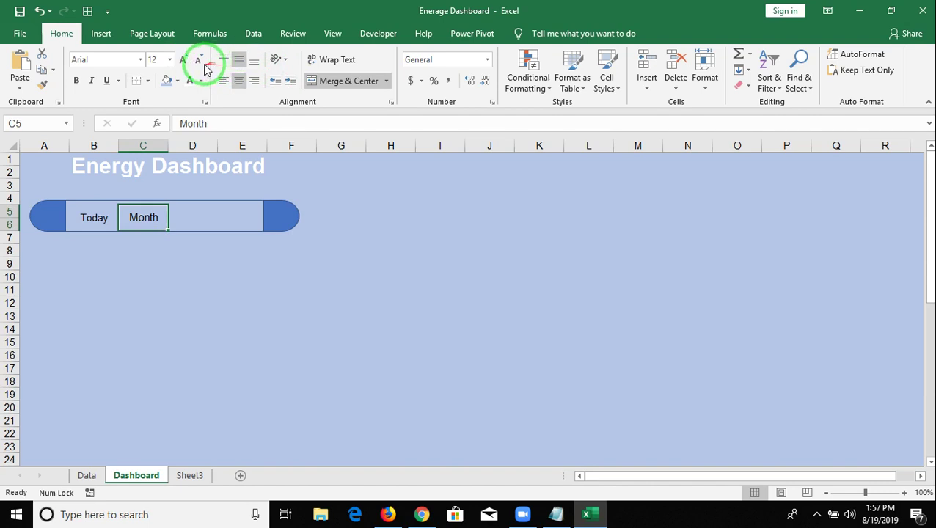
left_click(198, 59)
Merge and centre D5:D6, enter 'Year', and middle-align it
left_click_drag(200, 216, 214, 214)
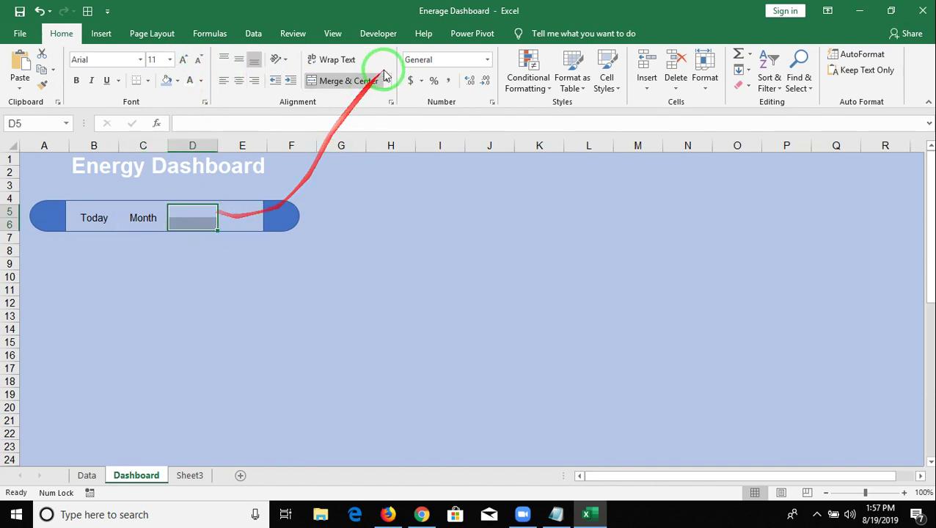
left_click(350, 82)
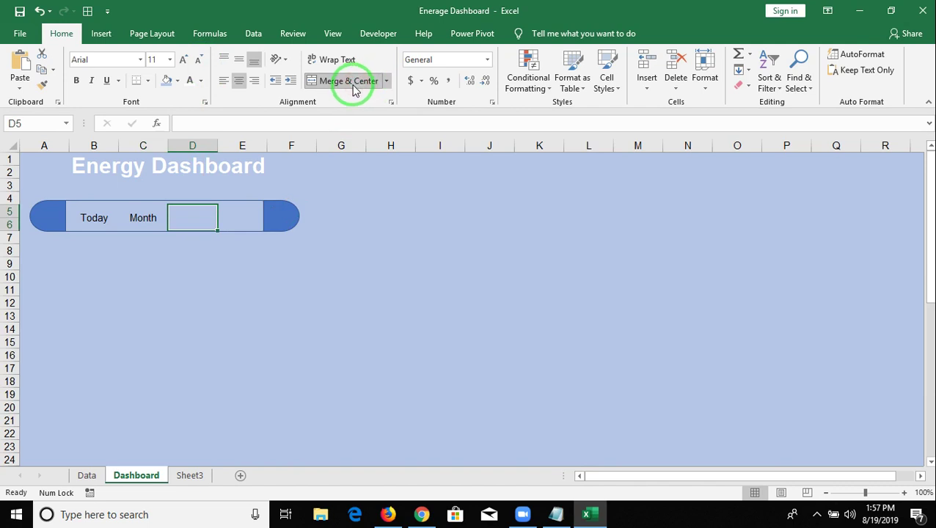
type("M")
key("BackSpace")
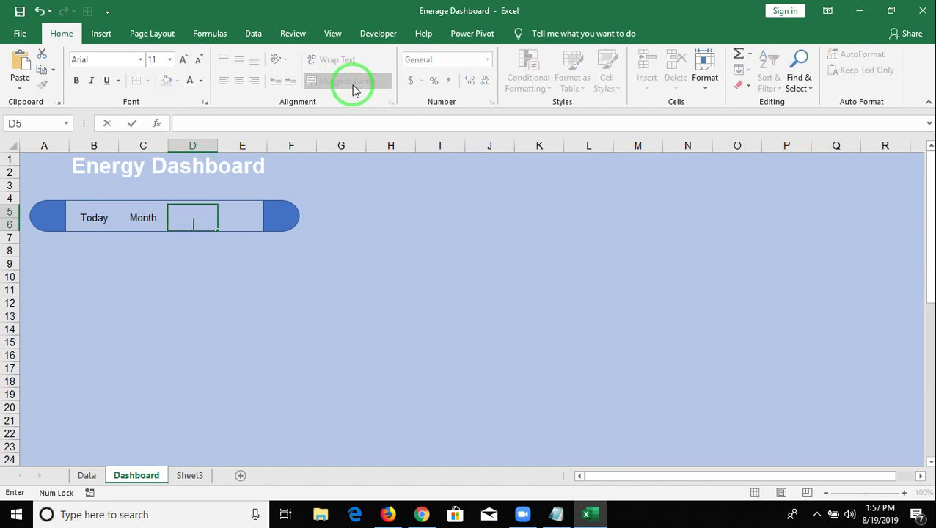
type("Yea")
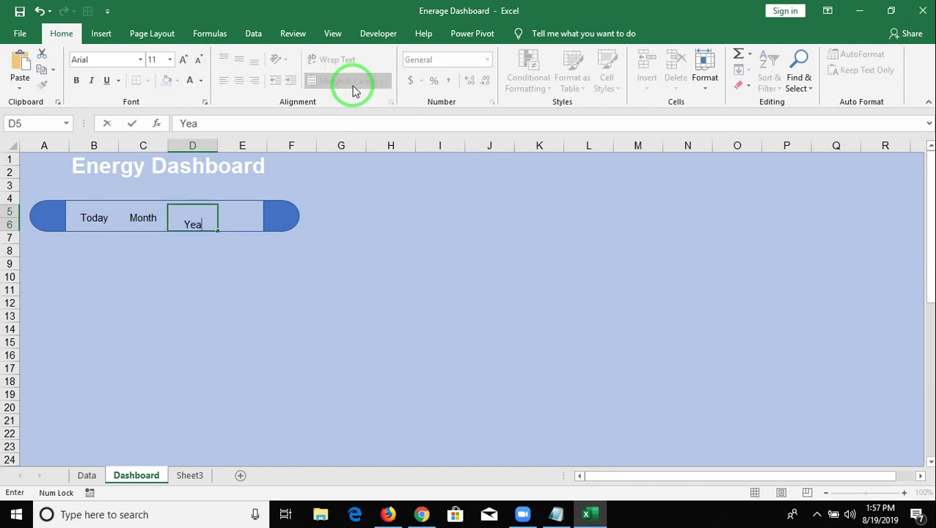
type("r")
left_click(202, 341)
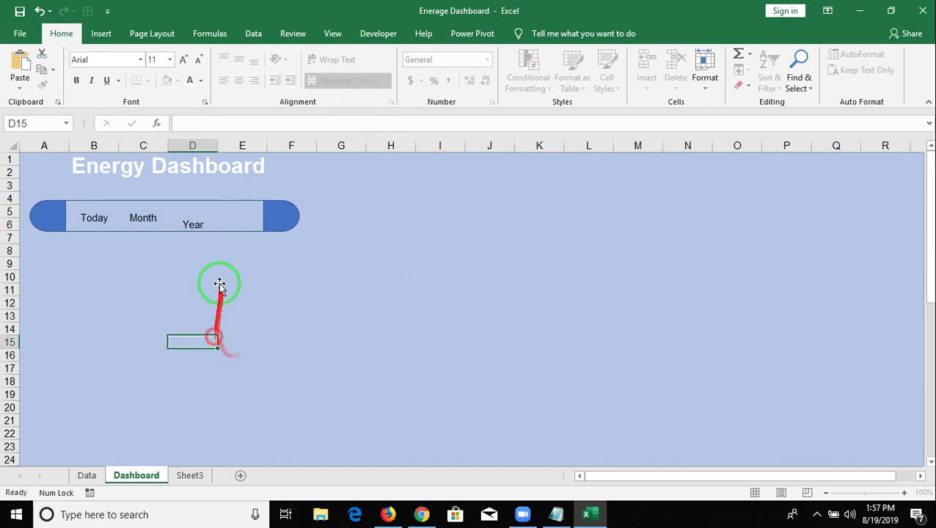
left_click(190, 223)
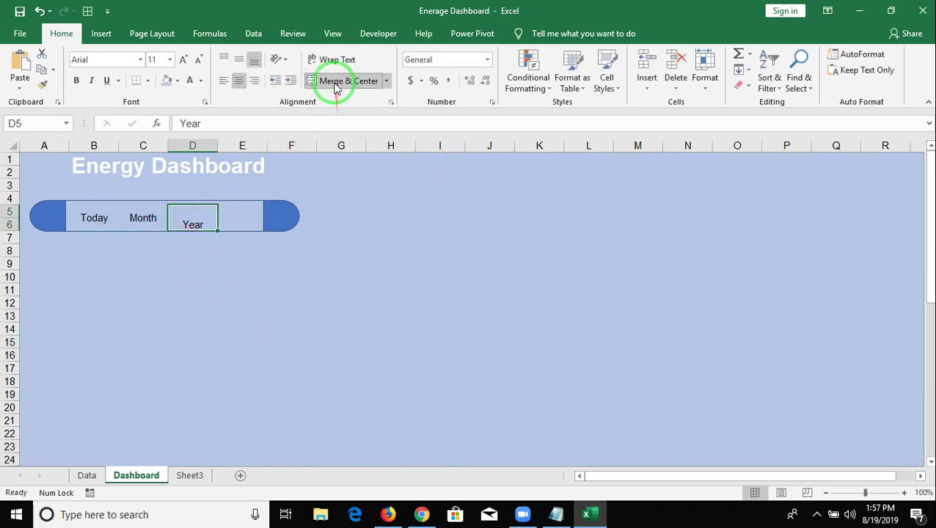
left_click(239, 59)
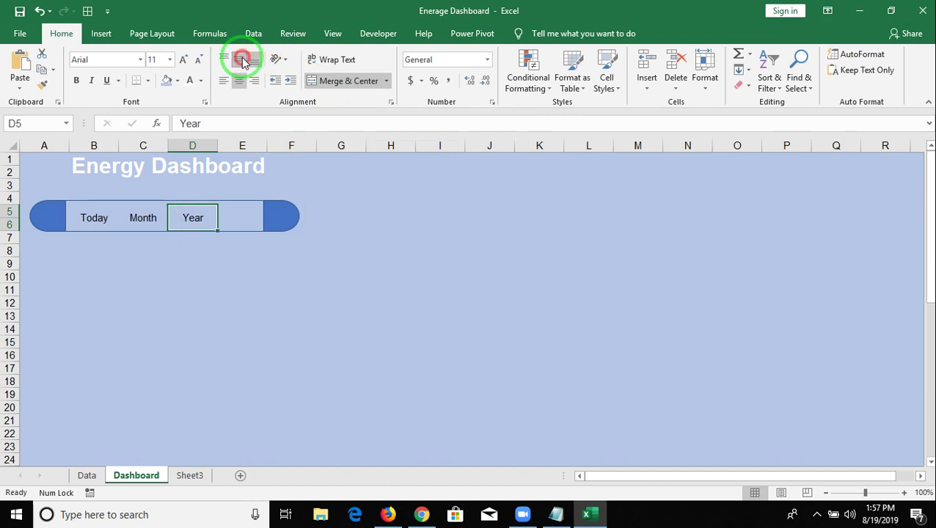
left_click(298, 317)
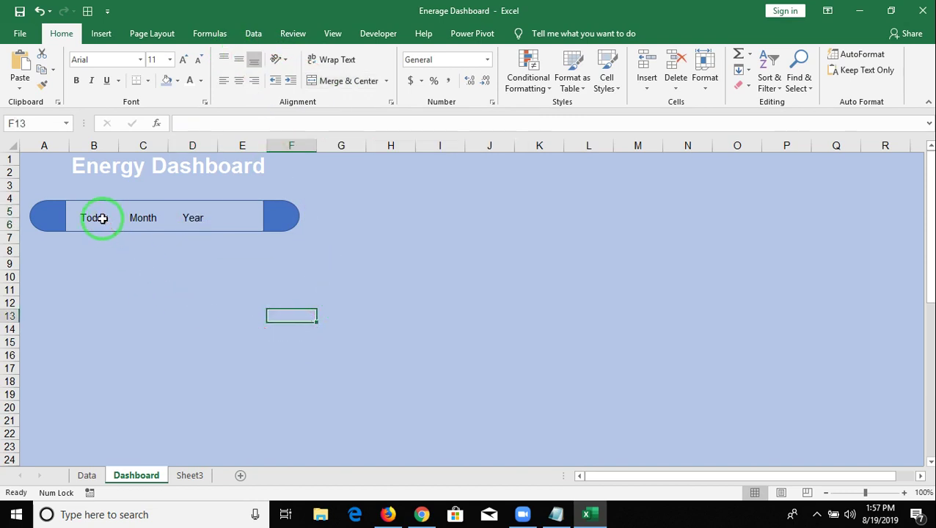
Move from the Data sheet to the Dashboard sheet
left_click(126, 250)
left_click(86, 475)
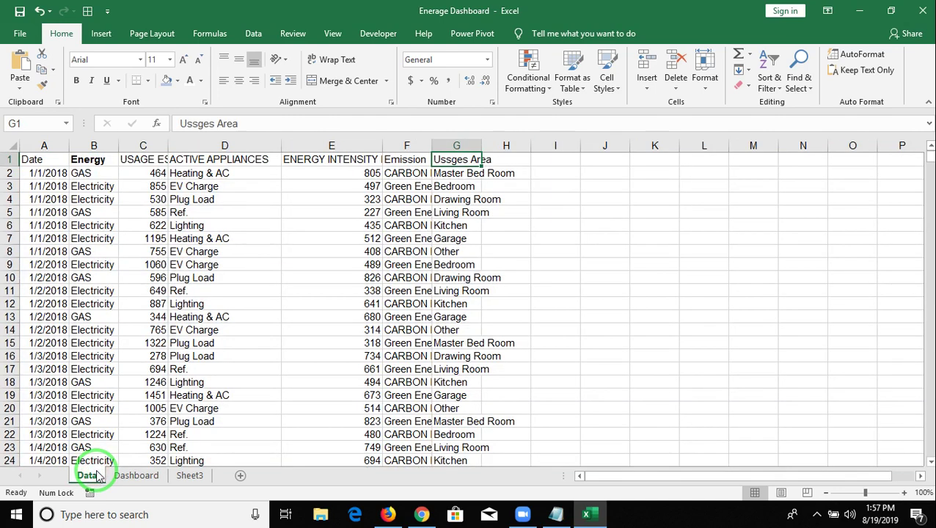
left_click(147, 476)
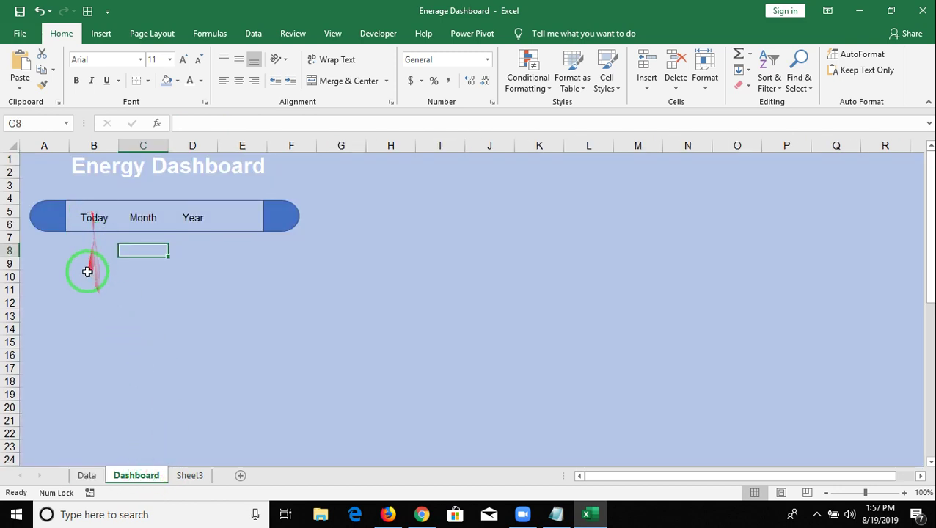
Check the Today, Month and Year labels in B5:D5, then go to Sheet3
left_click(93, 301)
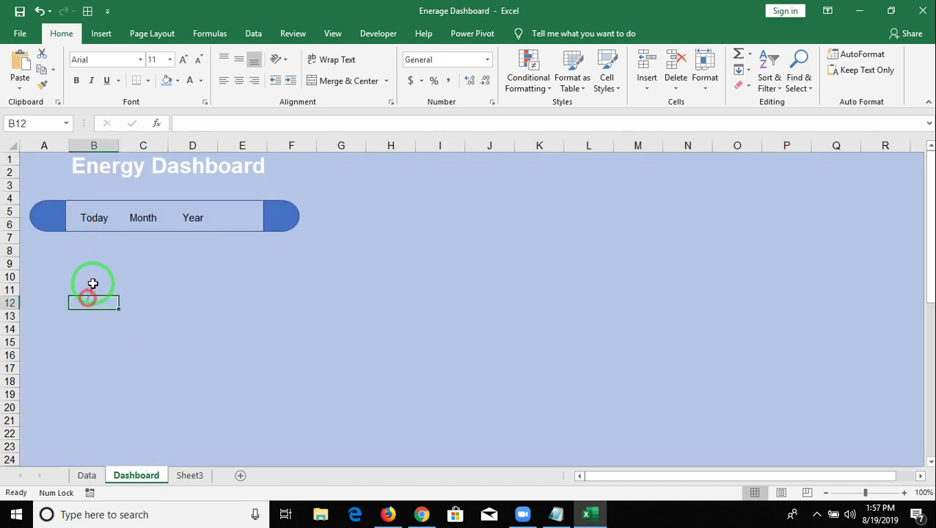
left_click(96, 222)
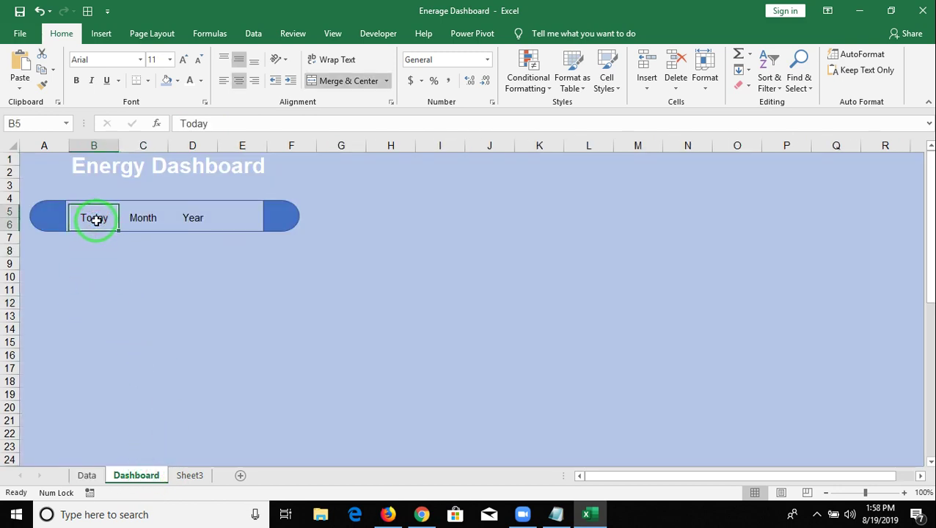
left_click(142, 220)
left_click(191, 217)
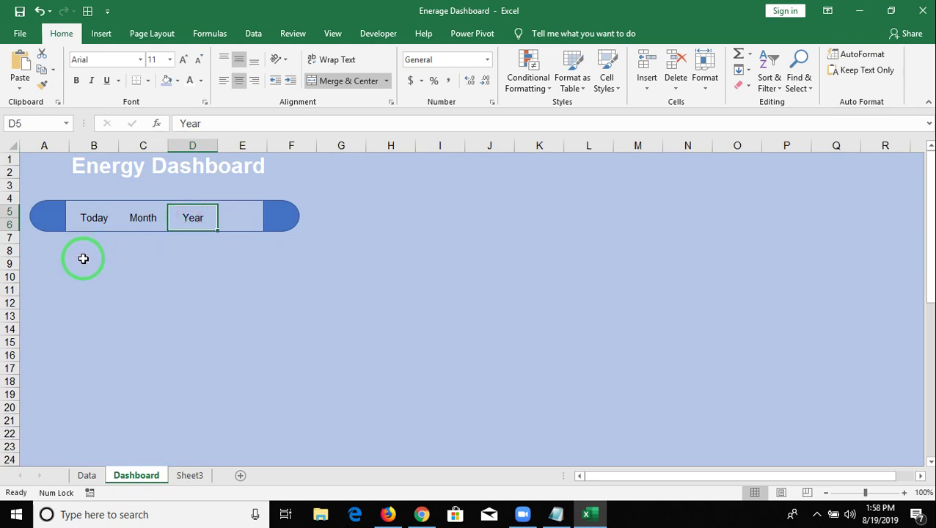
left_click(94, 219)
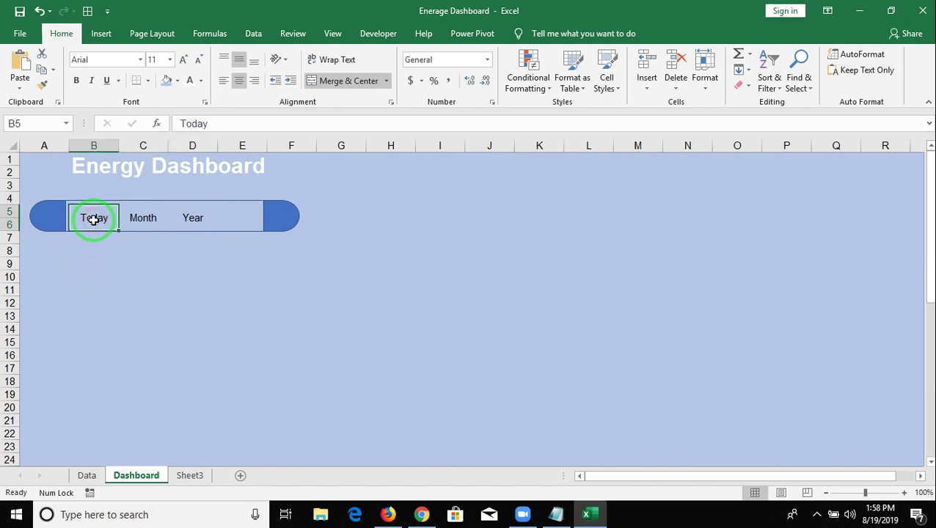
left_click(75, 251)
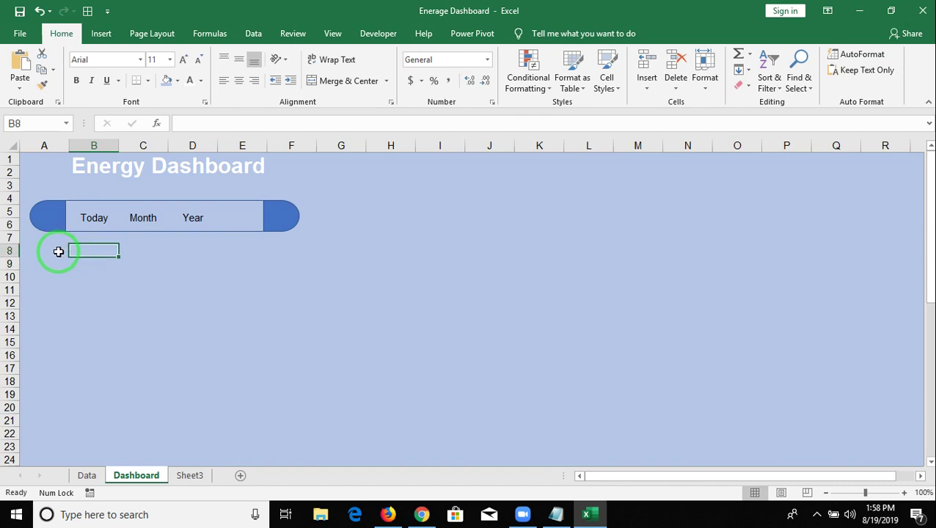
mouse_move(193, 478)
left_mouse_down()
mouse_move(217, 479)
mouse_move(194, 477)
left_mouse_up()
Rename Sheet3 to 'Mis Data'
double_click(193, 476)
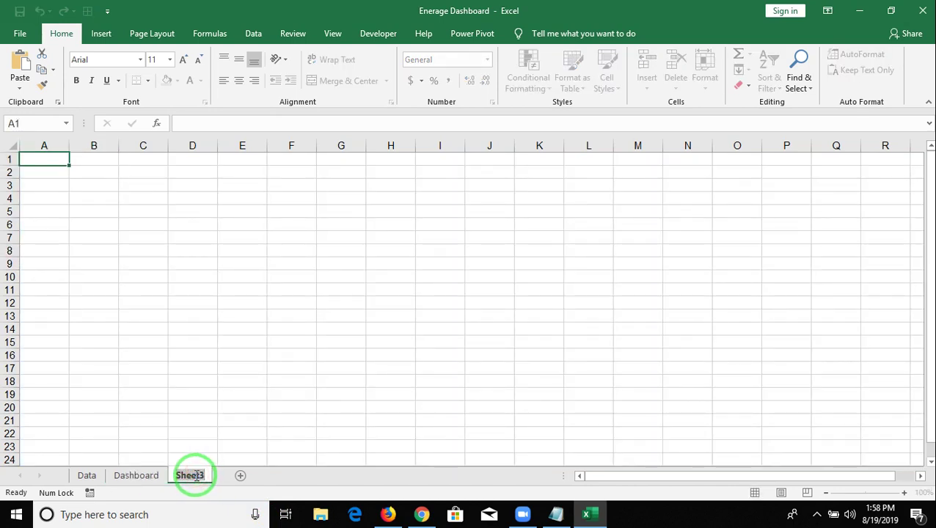
type("M")
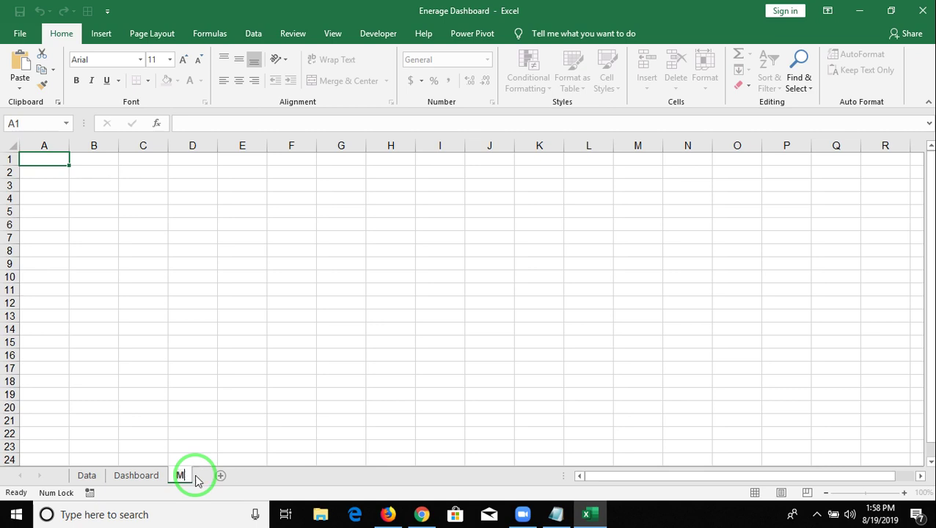
type("is Da")
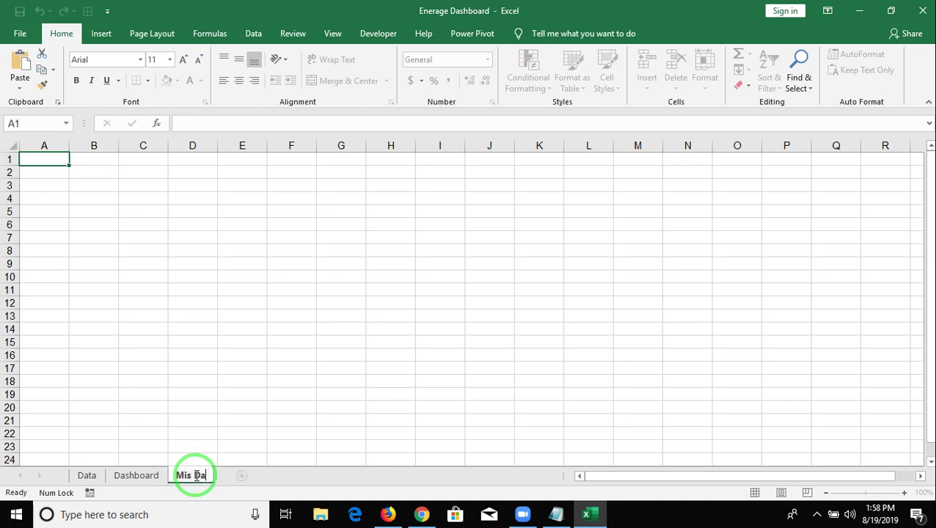
type("ta")
key("Return")
Enter the label 'Select' in cell B2 of Mis Data
left_click(78, 173)
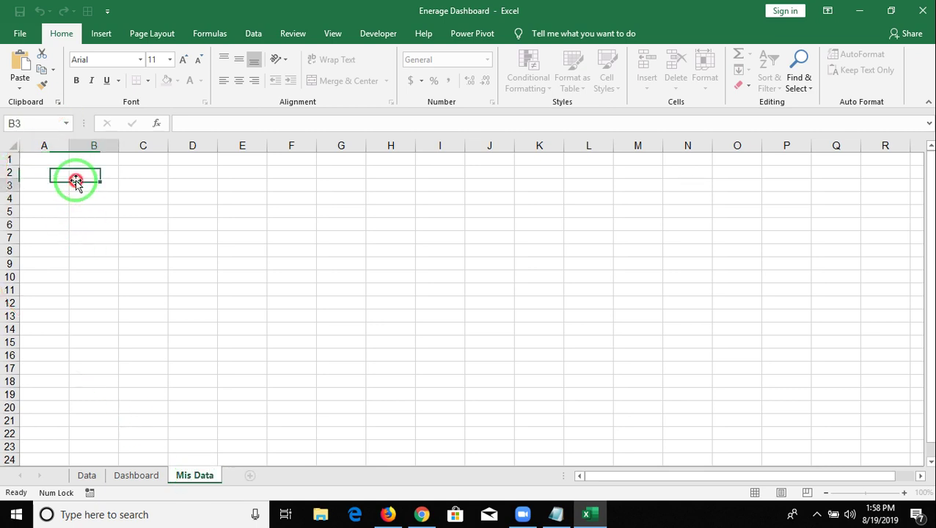
type("Se")
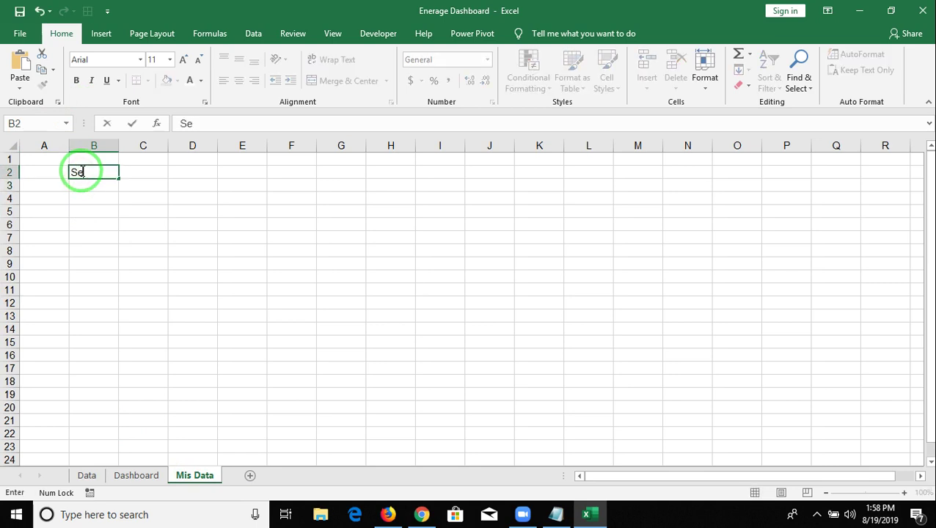
type("lect")
left_click(143, 211)
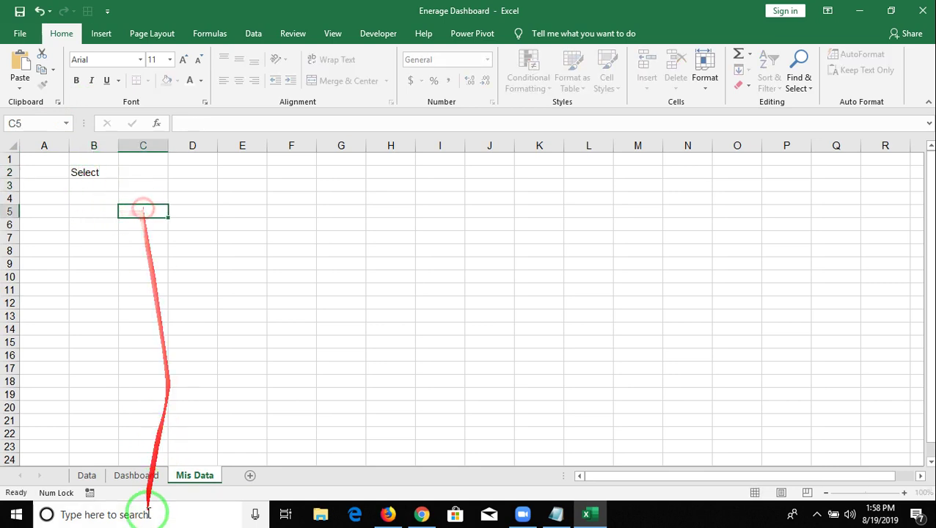
Compare Mis Data cells B2:C3 with the Dashboard's Today and Month labels
left_click(136, 476)
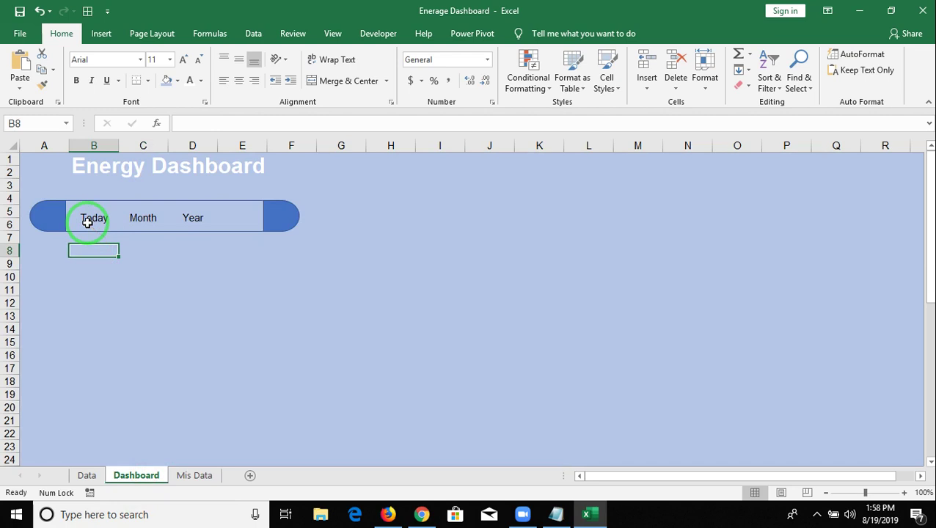
left_click(87, 222)
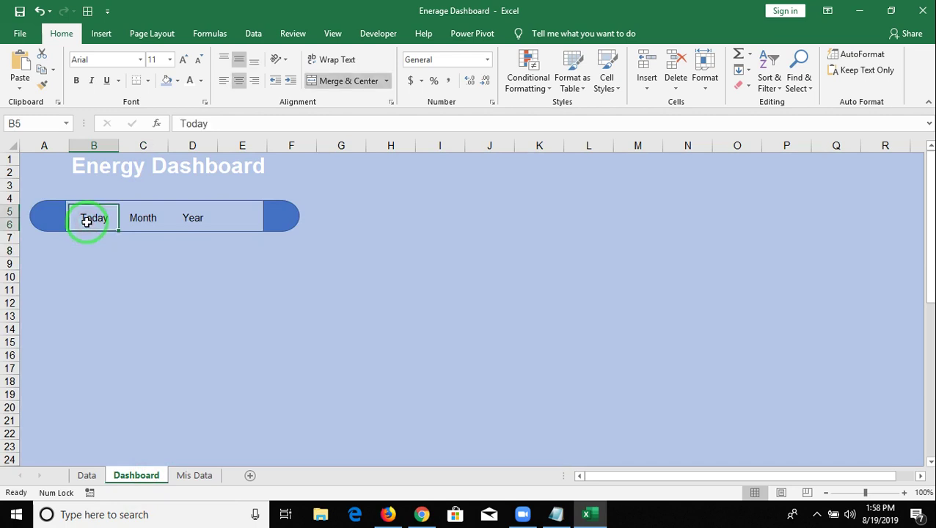
left_click(194, 475)
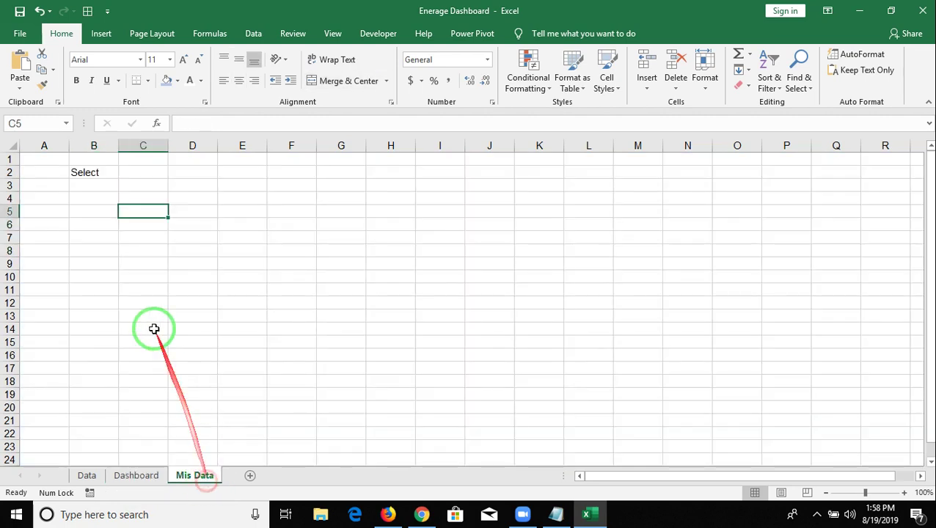
left_click(132, 176)
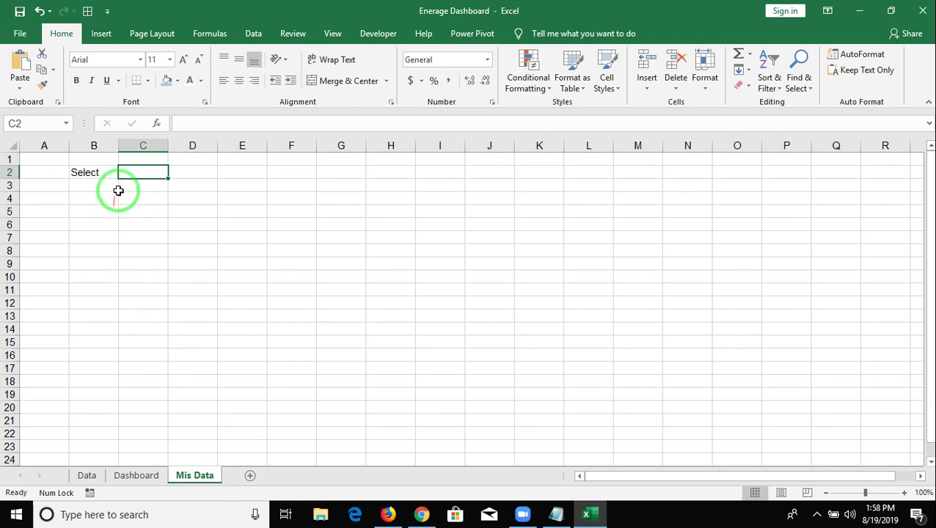
left_click(115, 187)
left_click(133, 187)
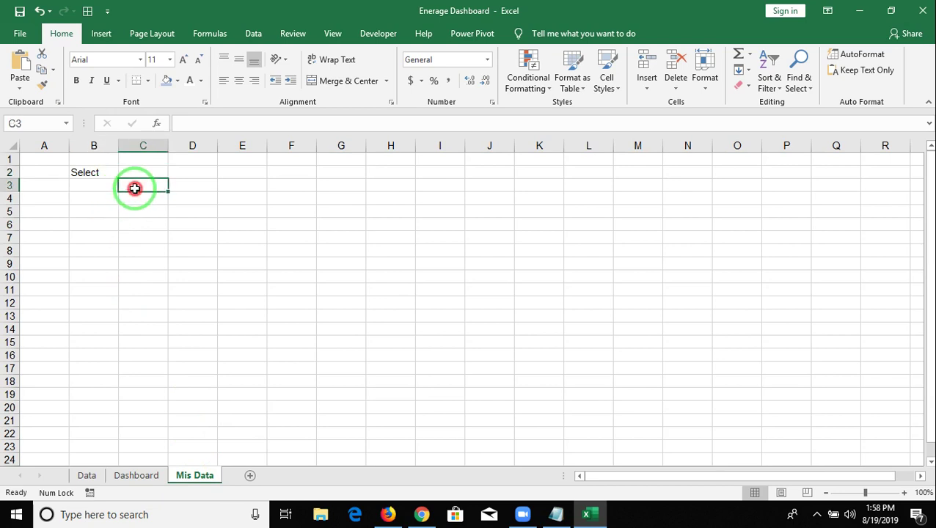
left_click(146, 477)
left_click(143, 220)
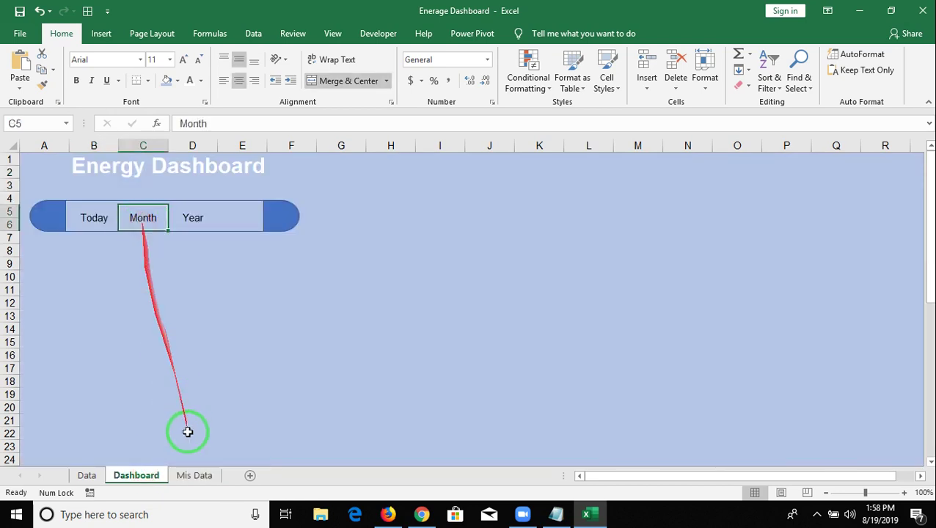
left_click(194, 476)
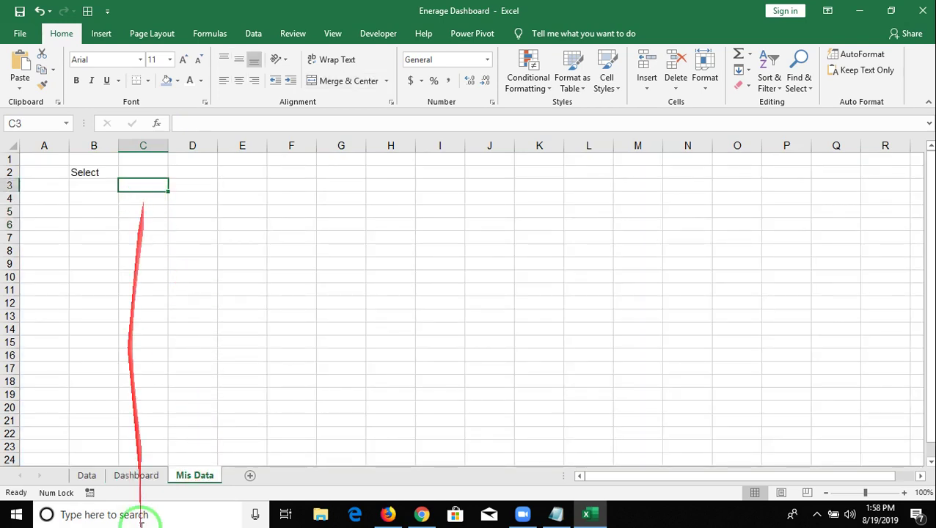
left_click(136, 476)
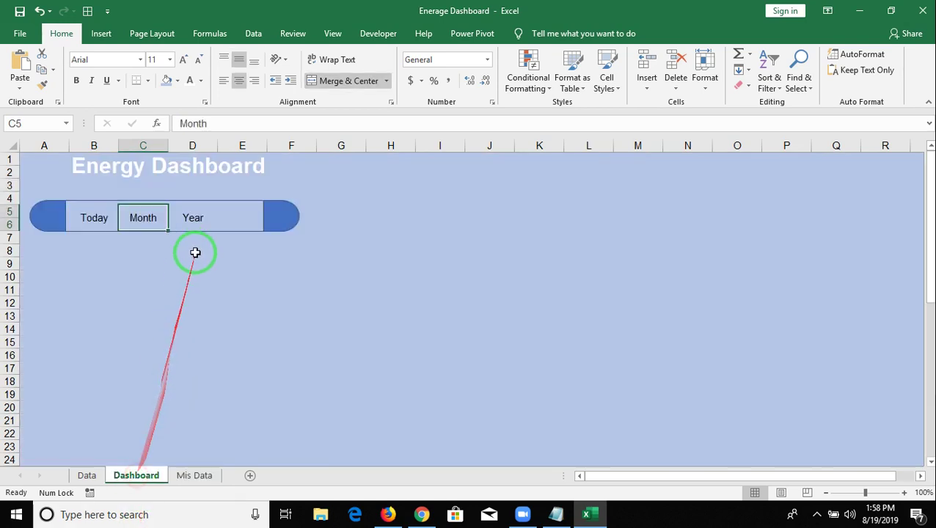
left_click(195, 475)
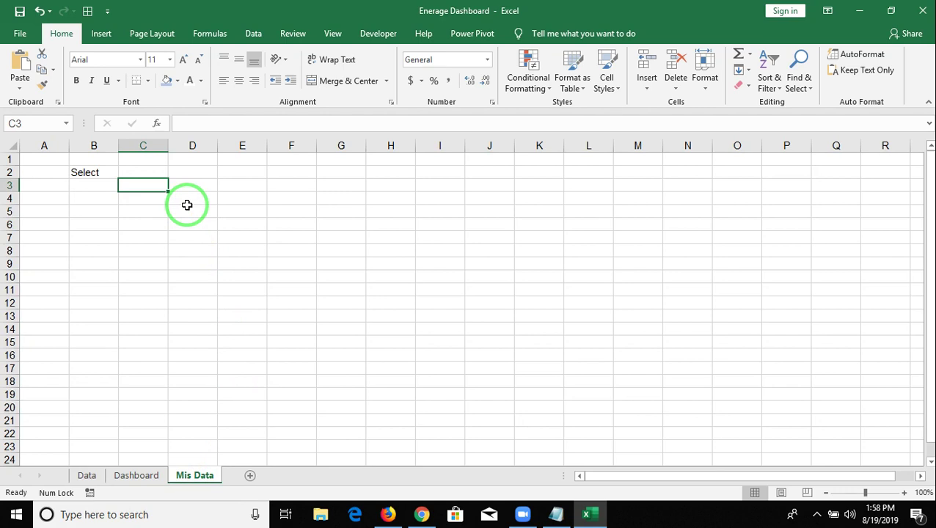
Open the Visual Basic editor and its Insert menu
left_click(380, 33)
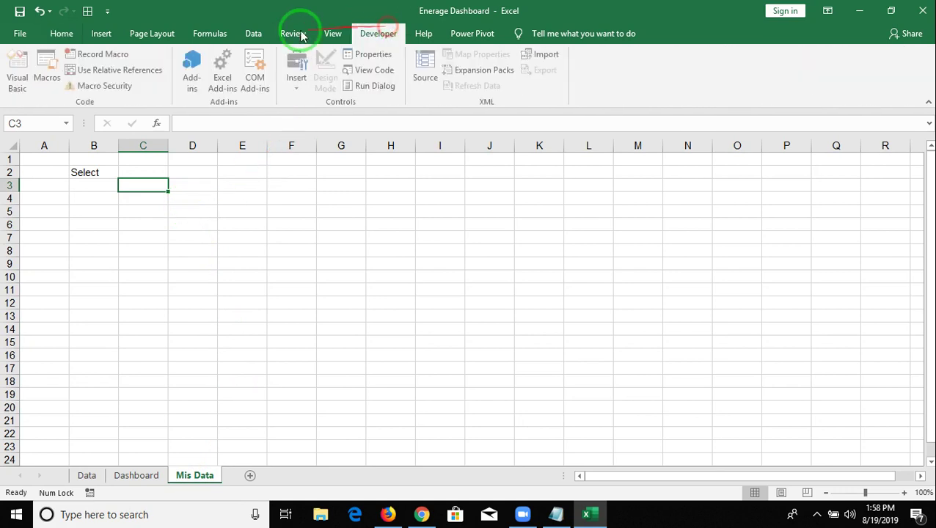
left_click(22, 81)
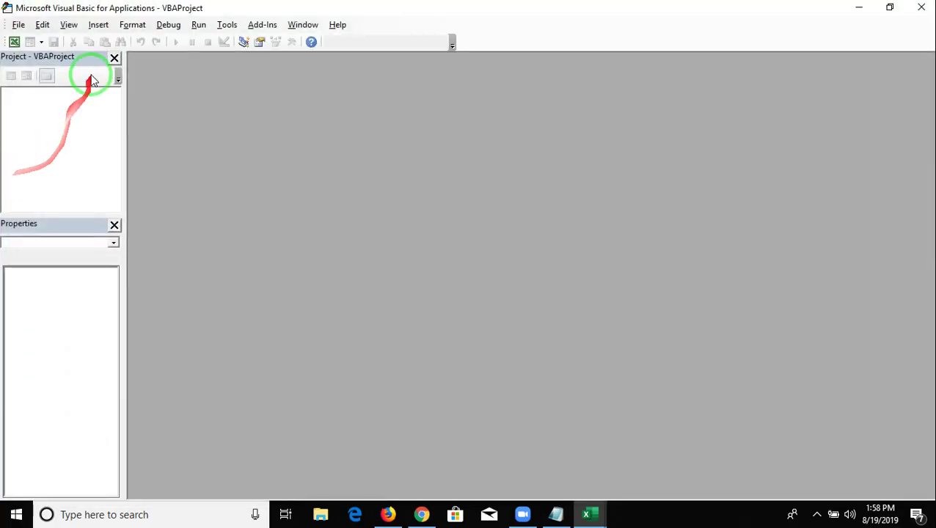
left_click(99, 24)
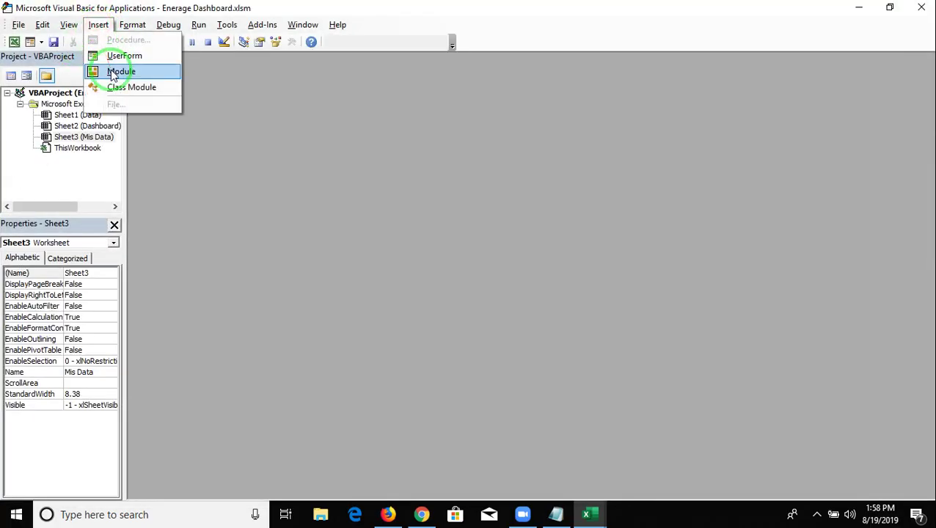
In Module1, write the function header Function Re(n As String)
left_click(114, 71)
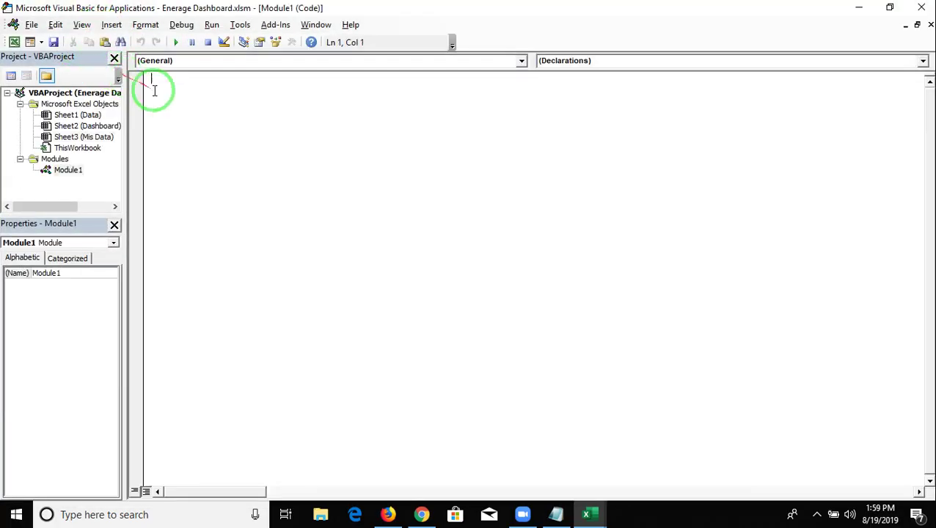
type("function Re(")
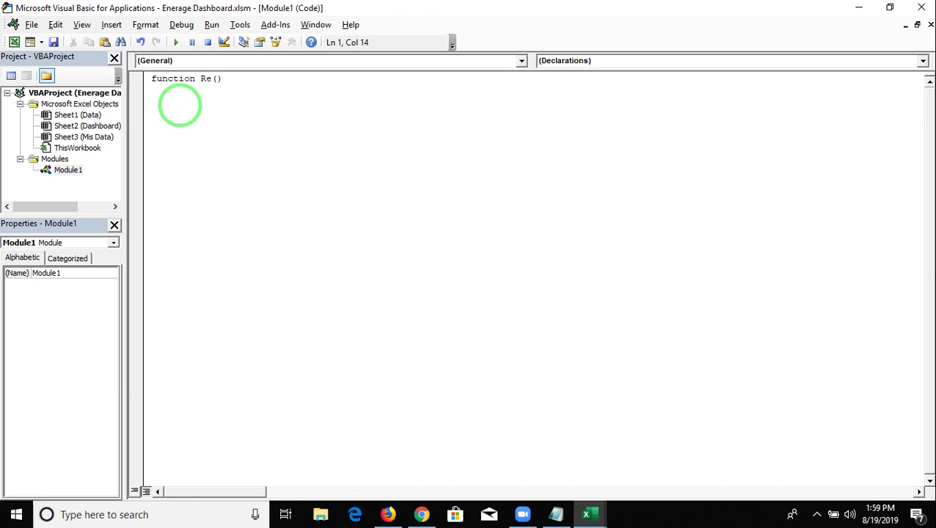
key("Return")
key("Return")
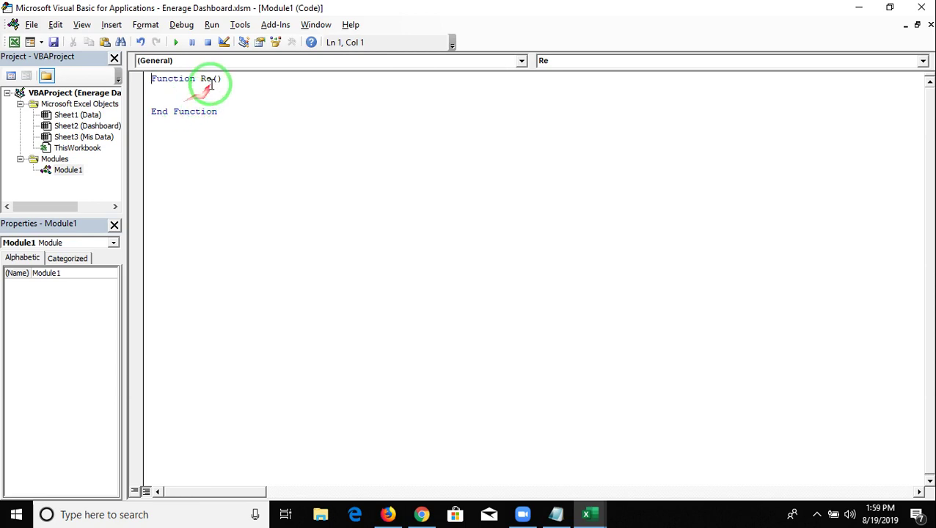
left_click_drag(211, 78, 221, 78)
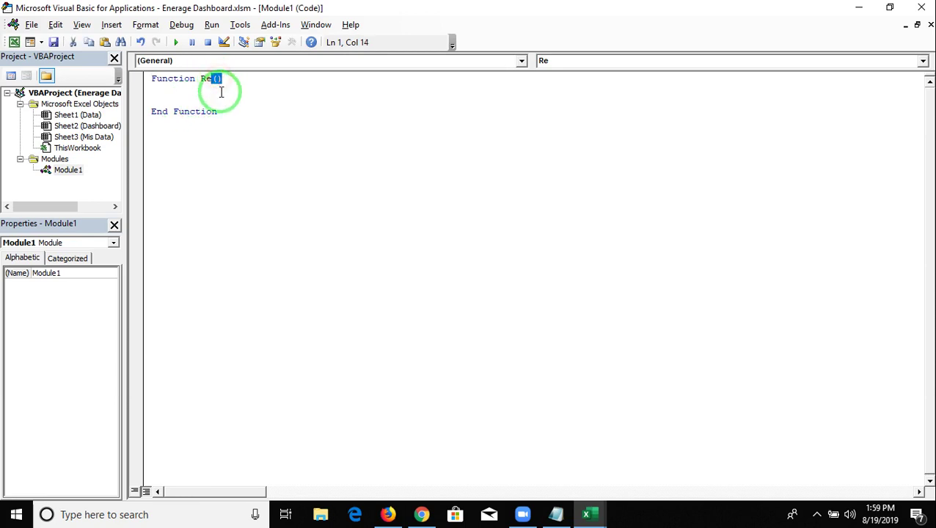
key("Right")
type("as stre")
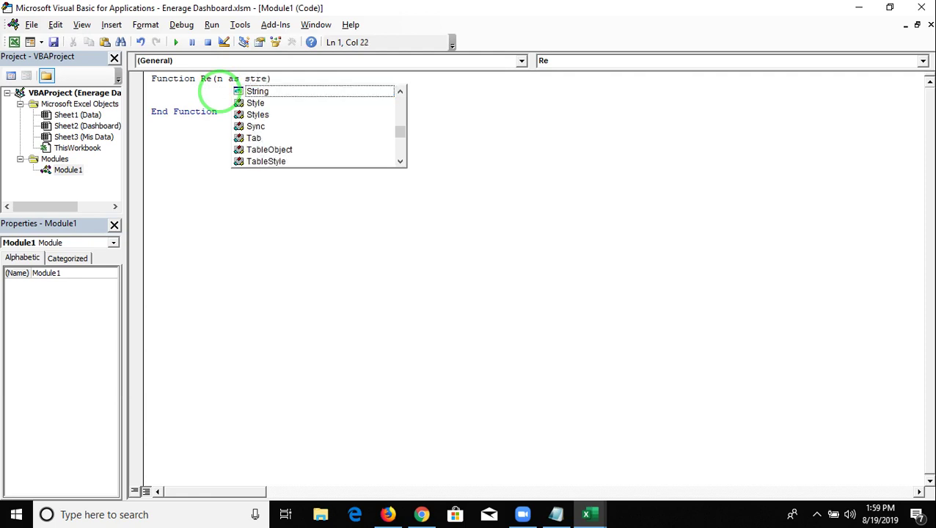
key("BackSpace")
key("BackSpace")
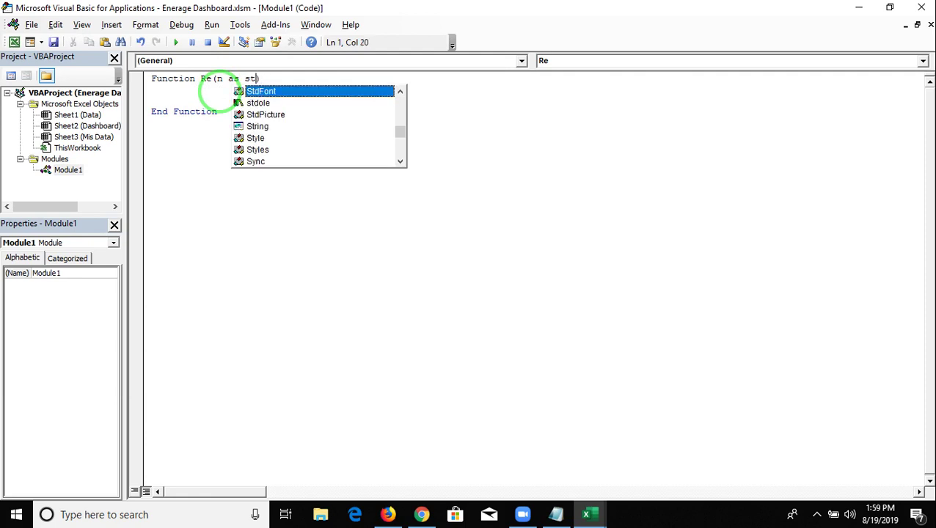
type("ri")
key("Tab")
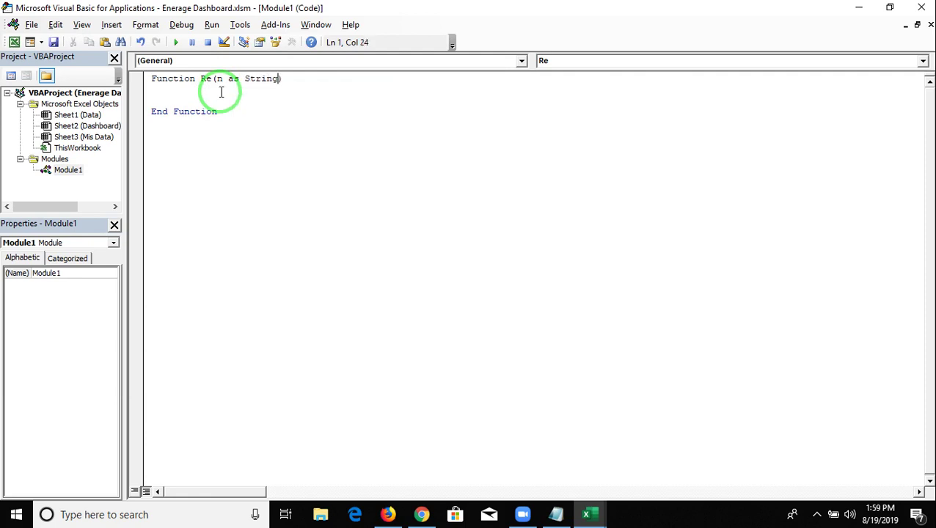
Start the function body with the condition If Re = "Today" Then
left_click(221, 92)
key("Return")
type("if re=\"Today\" then")
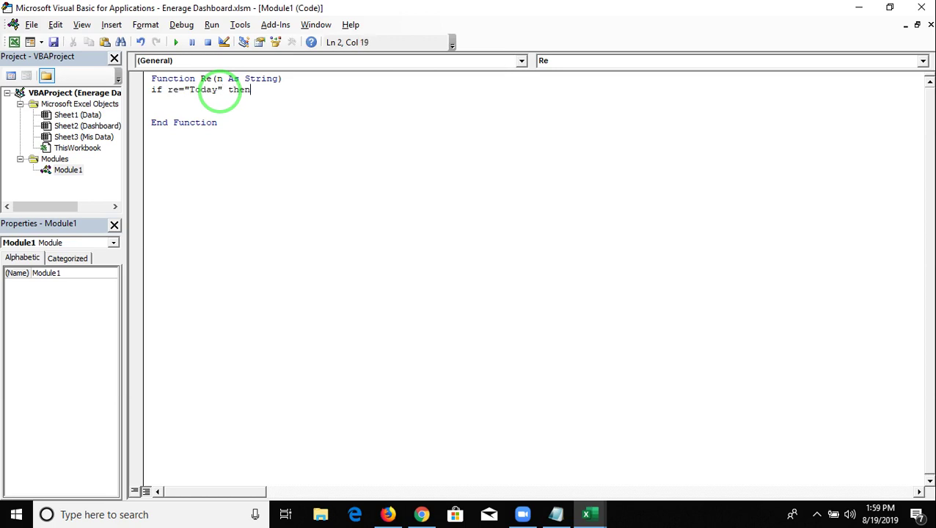
key("Return")
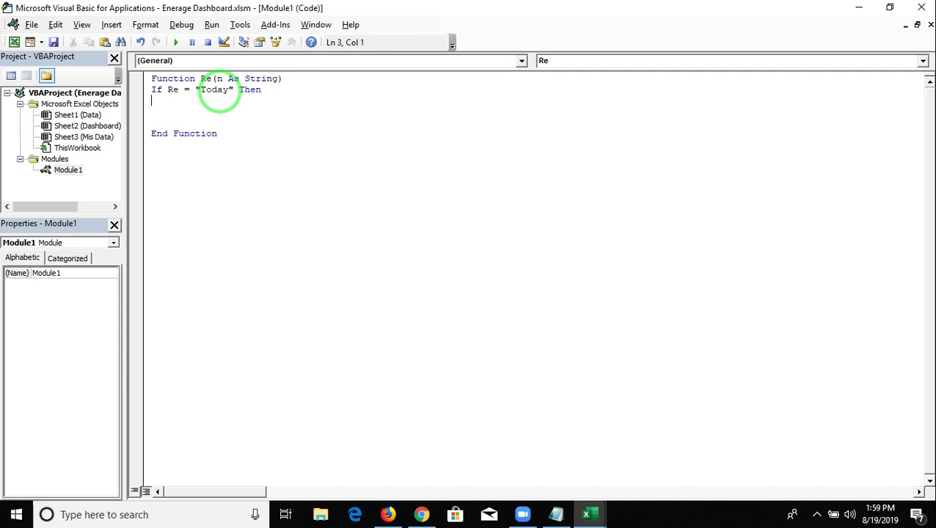
key("alt+F11")
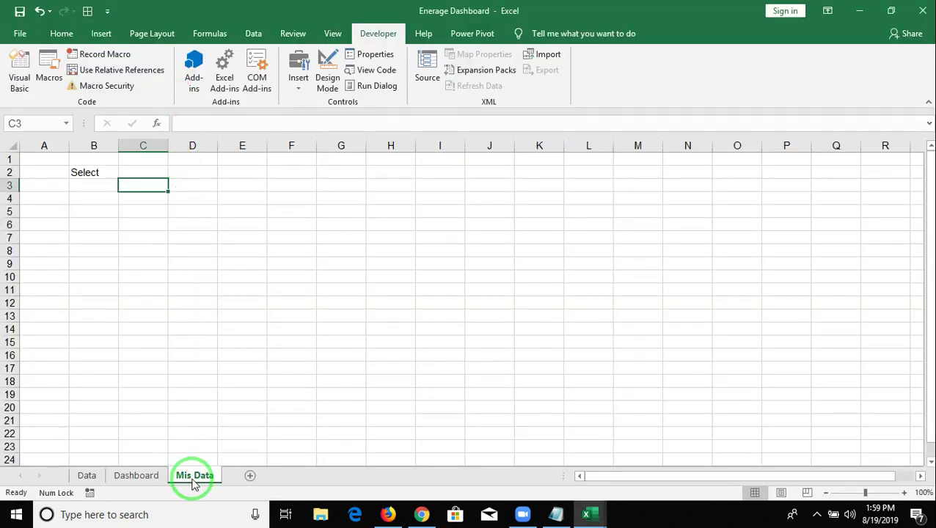
double_click(194, 478)
double_click(202, 475)
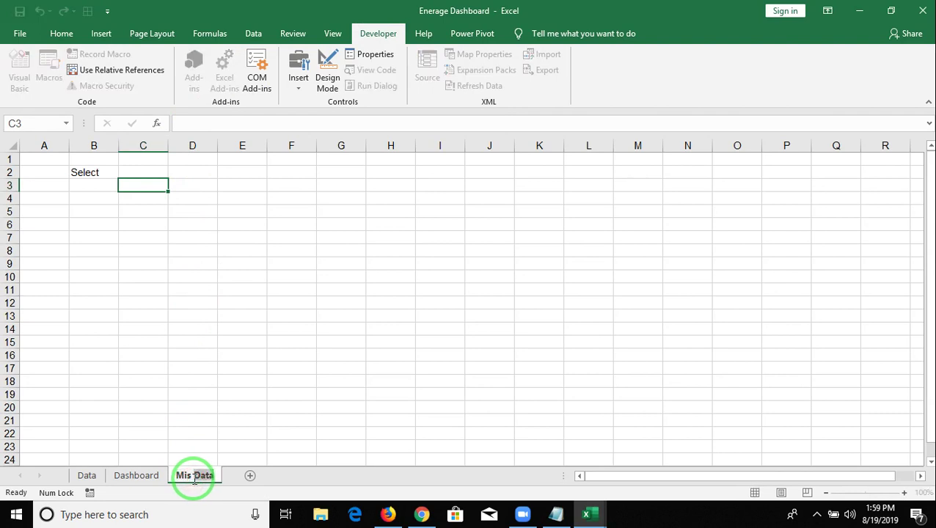
left_click(194, 477)
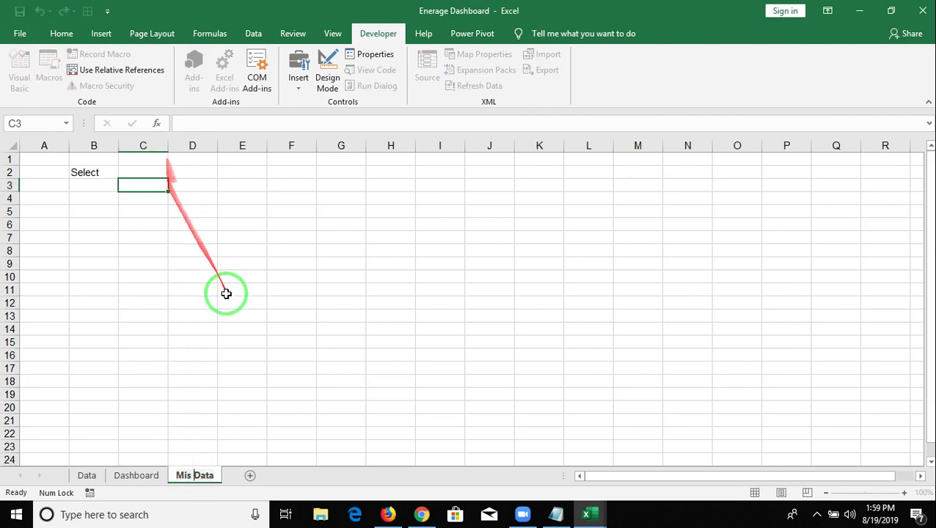
left_click(203, 370)
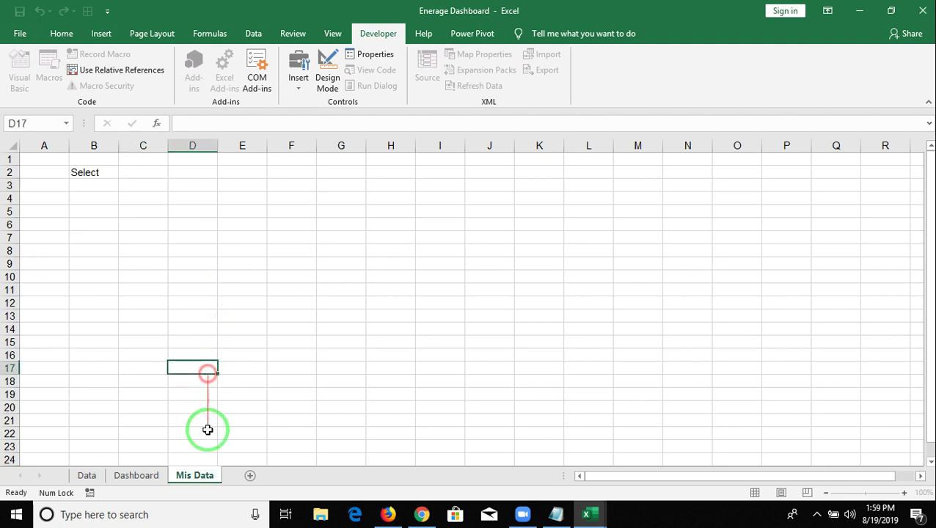
left_click(194, 473)
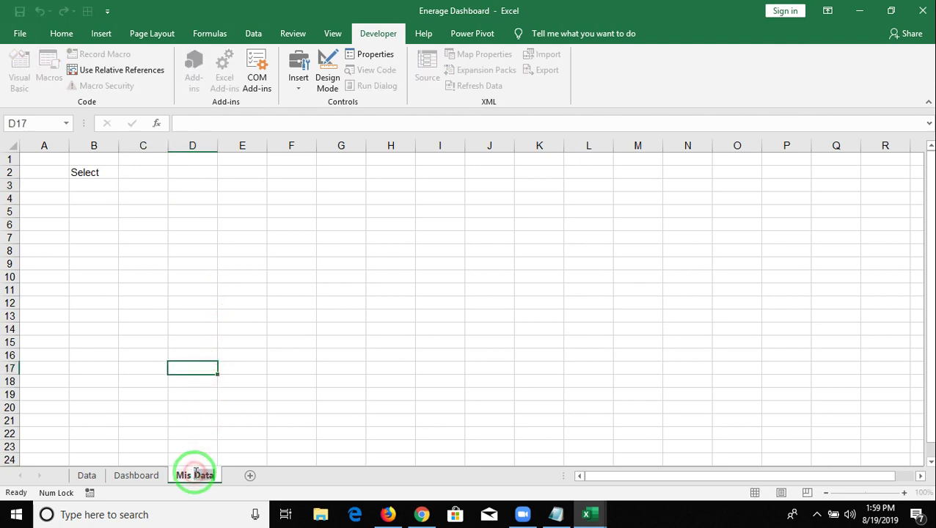
left_click(178, 477)
double_click(178, 477)
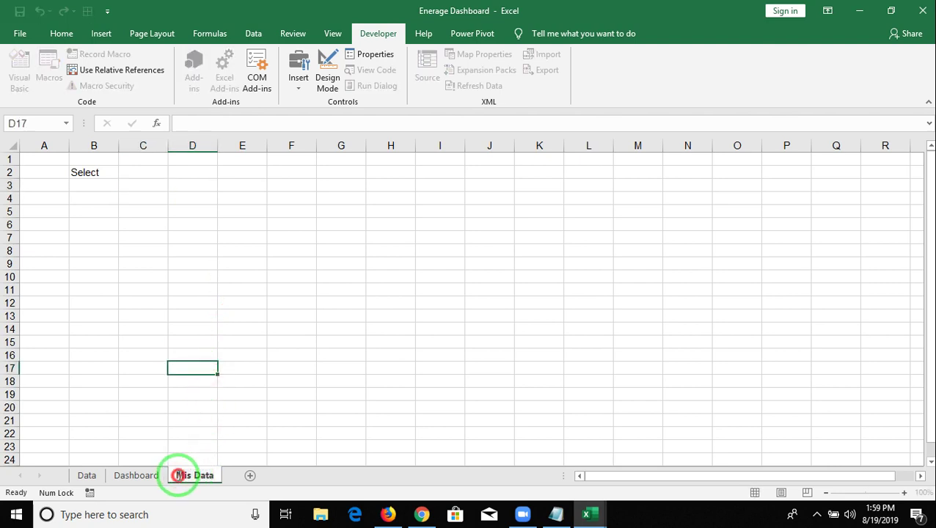
key("Return")
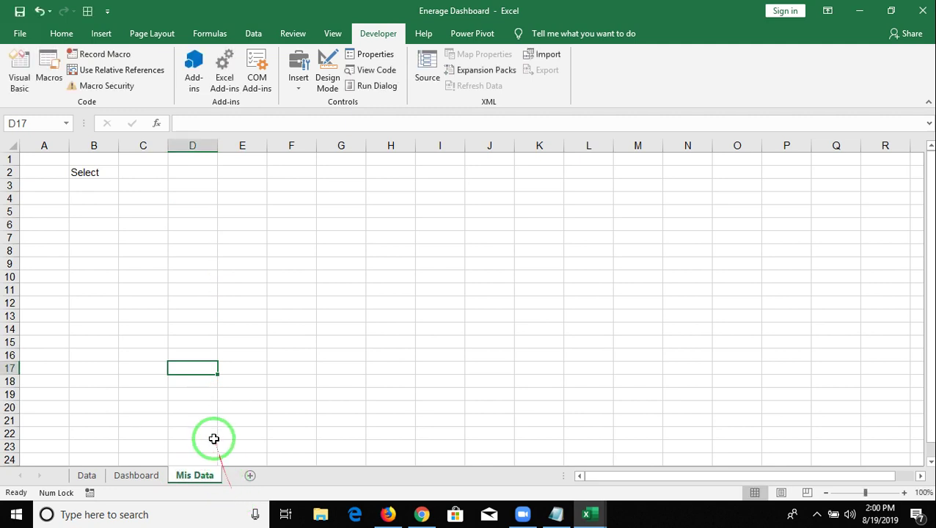
key("alt+F11")
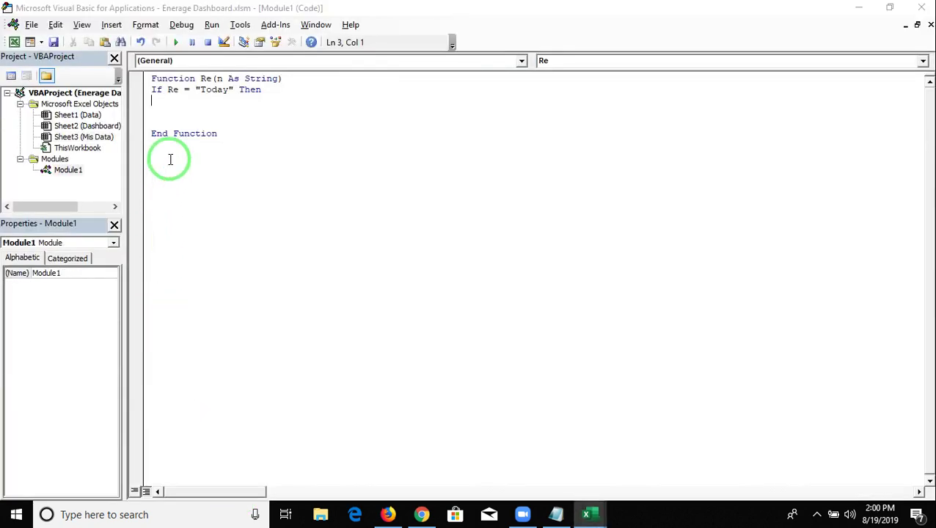
Assign Sheets("Mis Data").Range("C2").Value = Date, then add an else-if branch testing Re = "month"
type("sheets(\"")
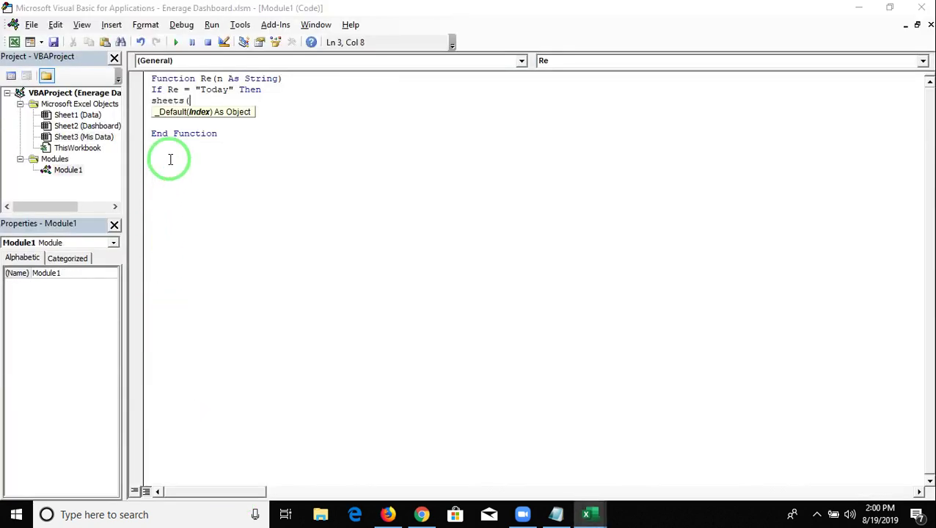
type("Mis Data\"")
type(")")
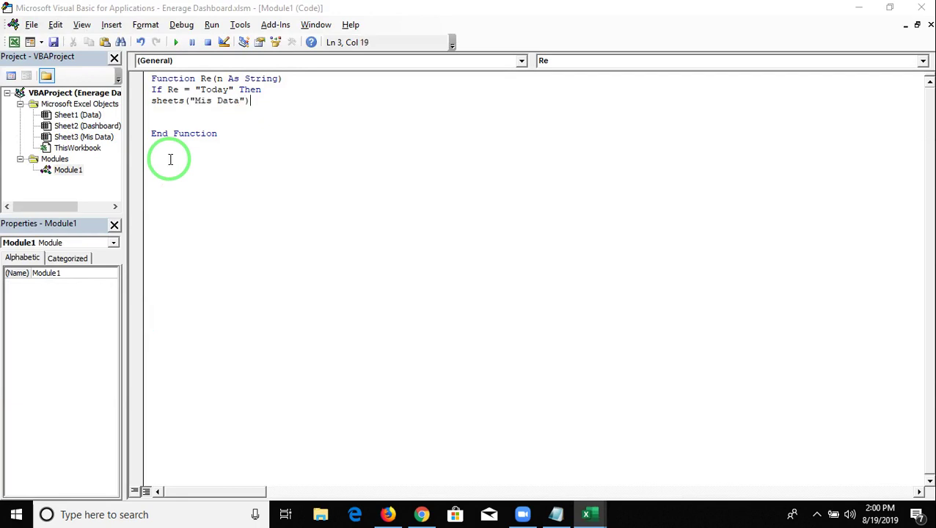
type(".range(\"")
type("C2\").v")
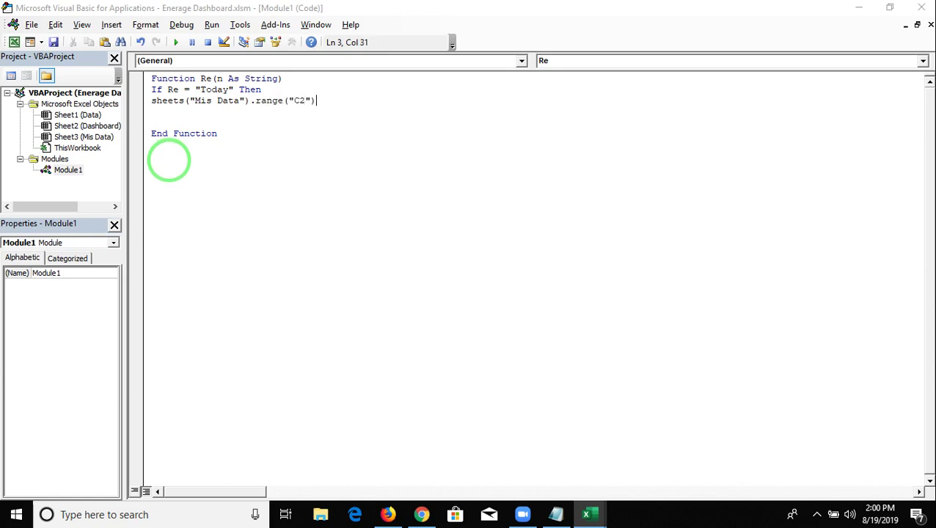
type("alue")
type("=date")
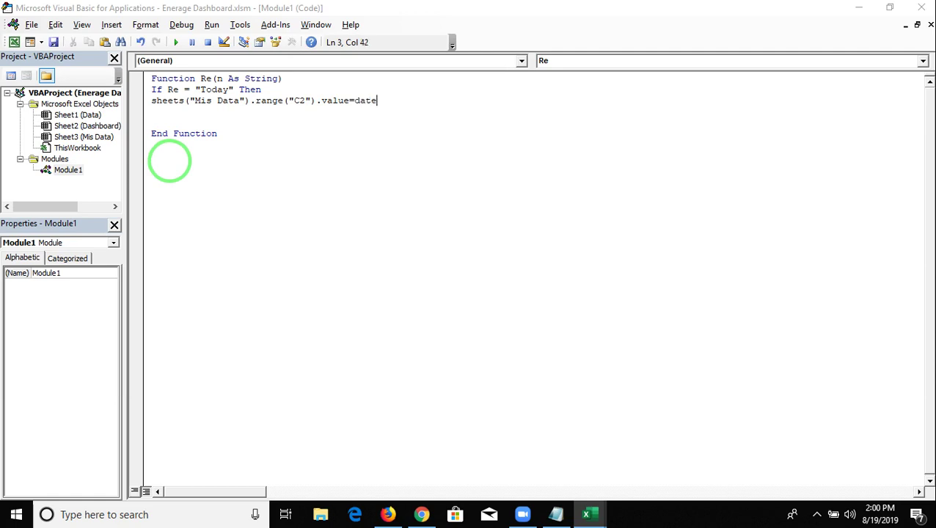
key("Return")
type("else i")
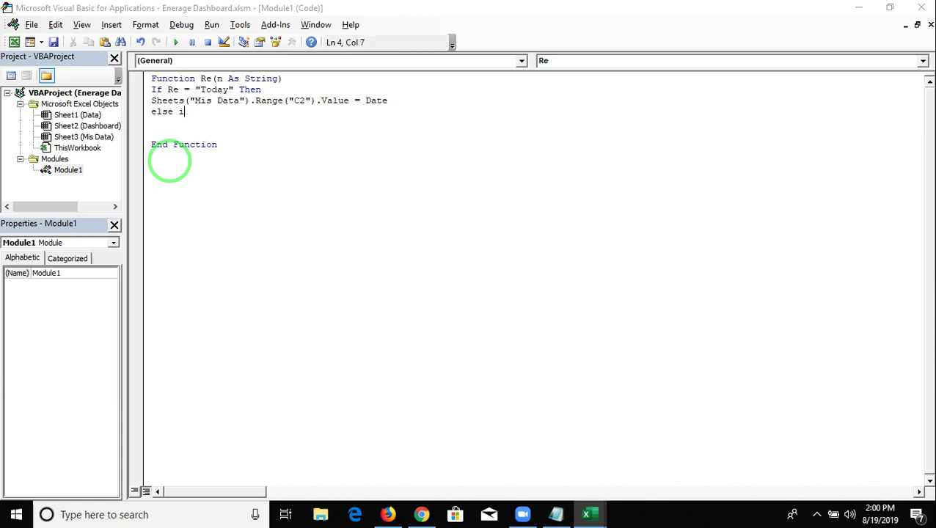
type("f")
key("Return")
key("Return")
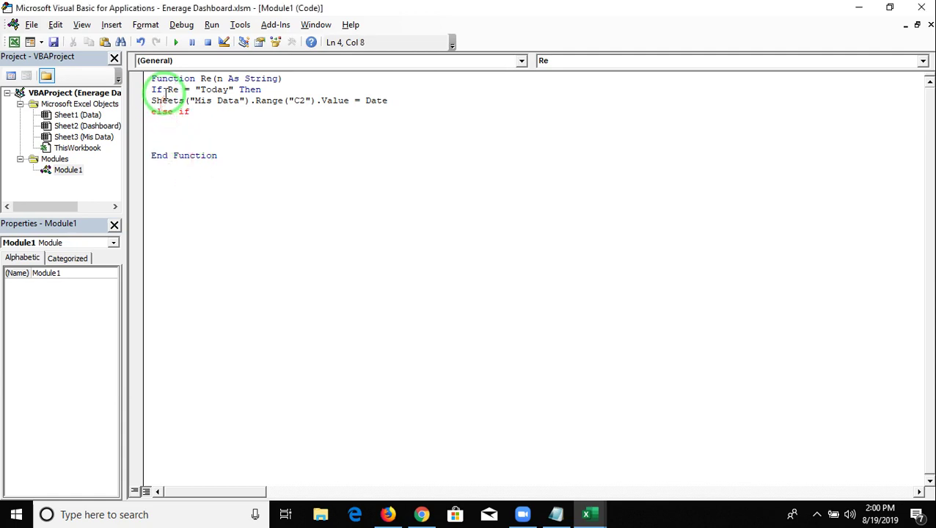
left_click_drag(166, 90, 238, 90)
key("ctrl+c")
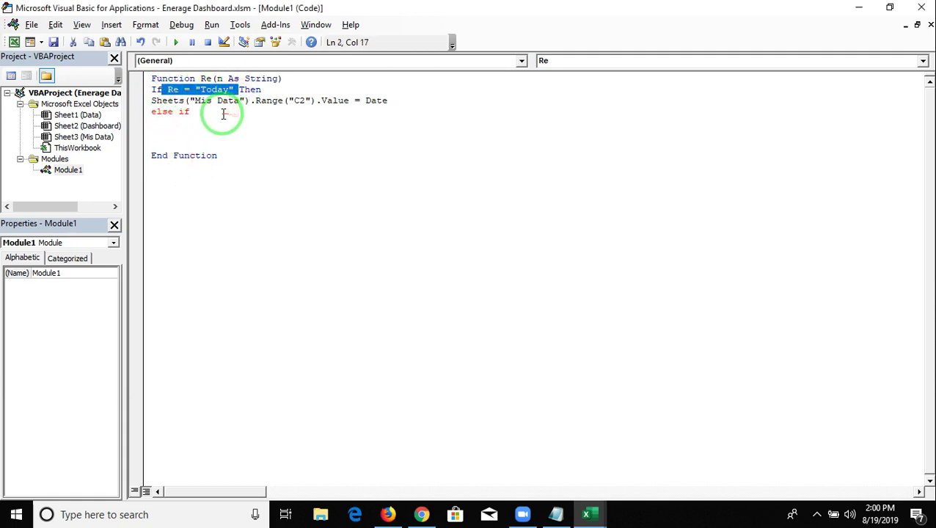
left_click(224, 114)
key("ctrl+v")
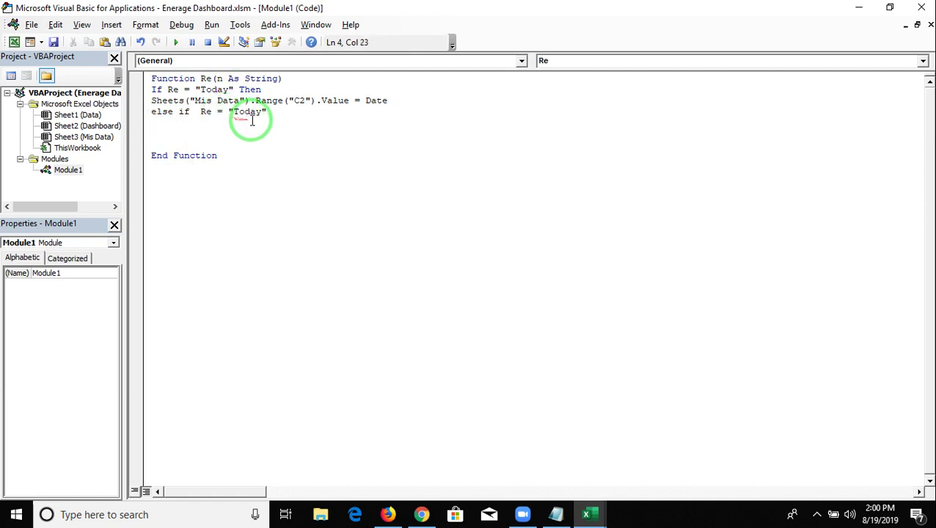
double_click(250, 116)
type("mon")
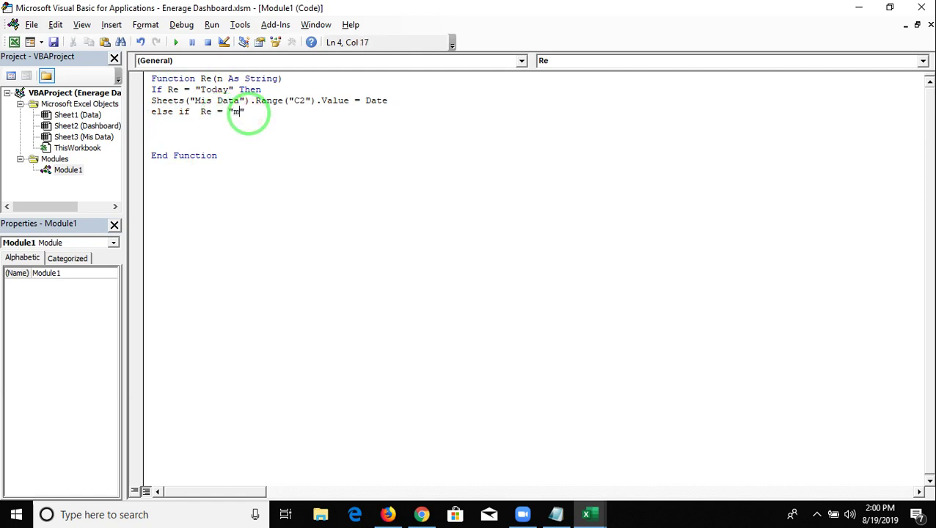
type("th")
key("Return")
key("Return")
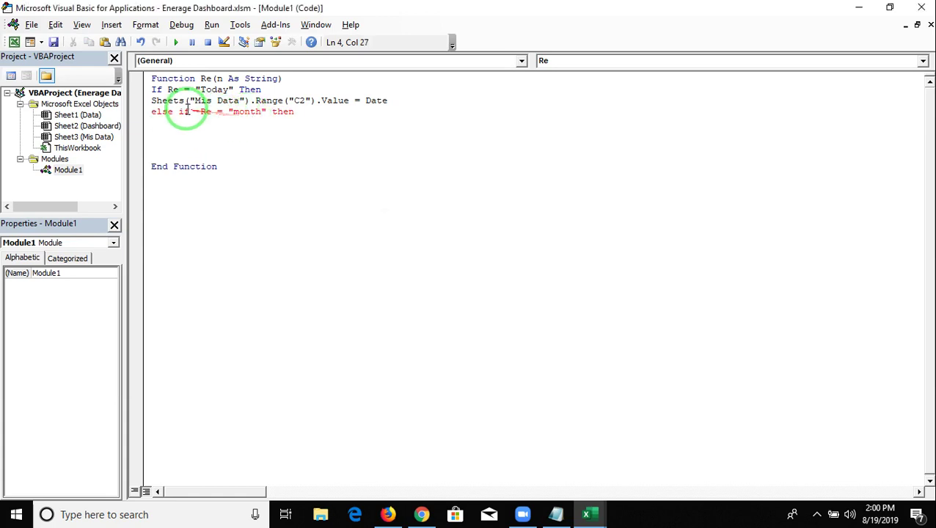
Merge it into ElseIf and copy the C2 assignment below, wrapping Date for MonthName(Month())
left_click(179, 111)
key("Down")
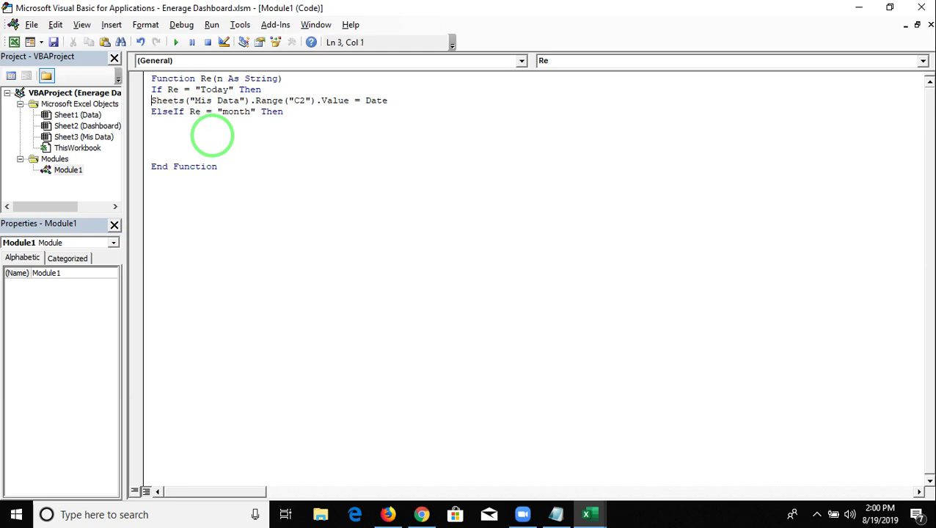
key("shift+Down")
key("ctrl+c")
key("Right")
key("ctrl+v")
left_click(371, 124)
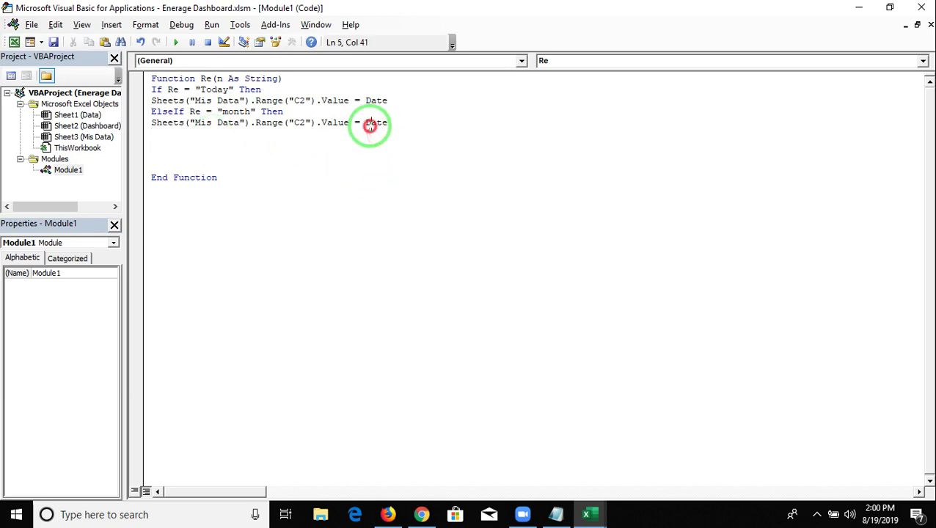
left_click_drag(370, 125, 420, 133)
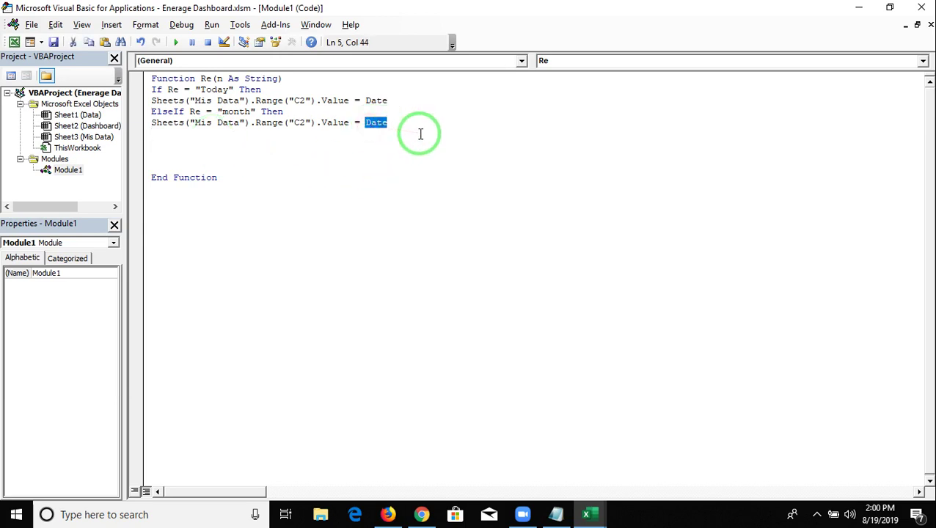
key("Left")
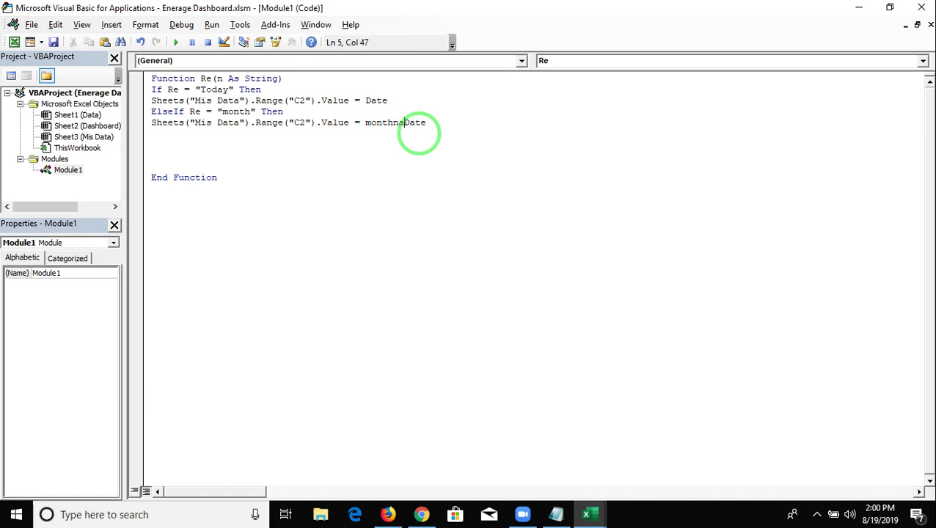
type("me(month")
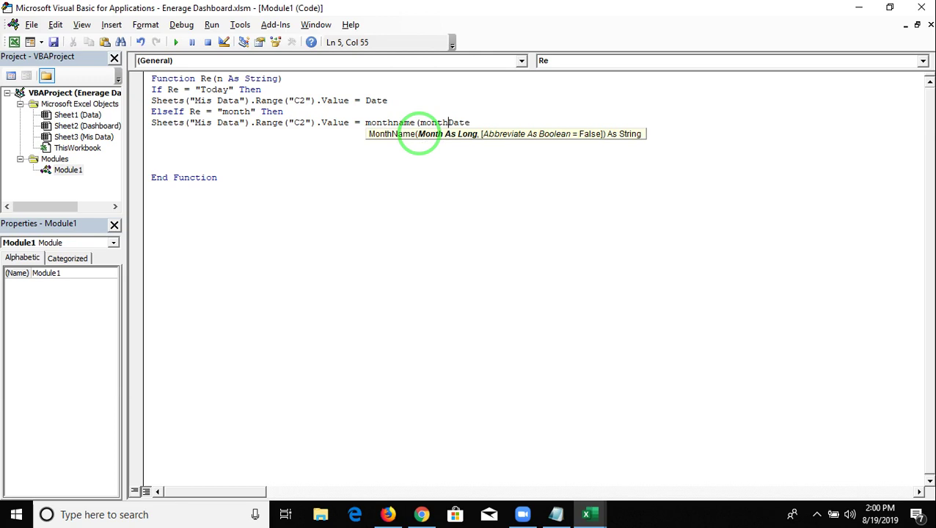
type("(")
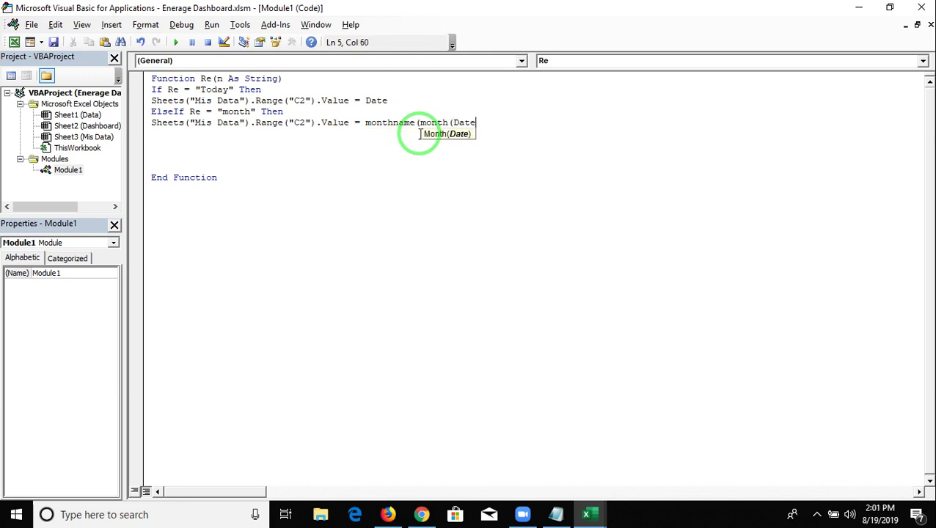
type("))")
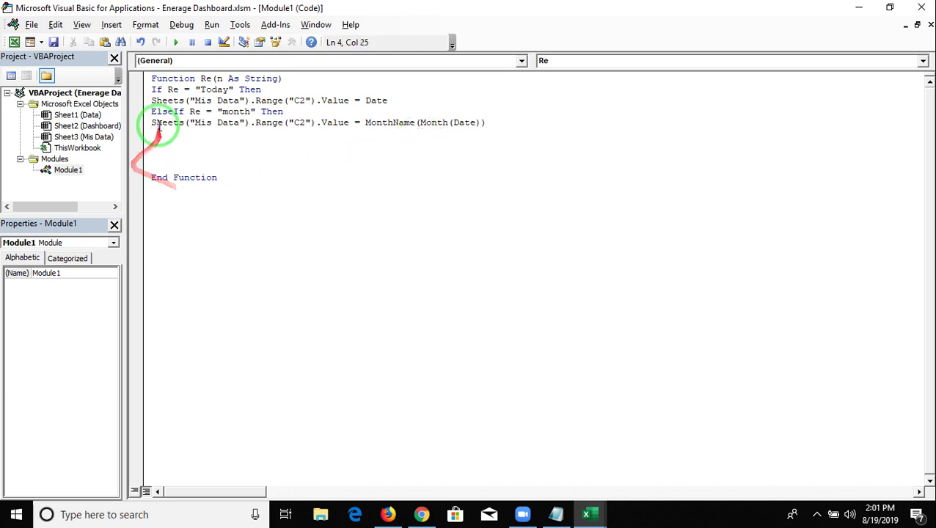
Duplicate the two-line ElseIf month branch below itself
left_click_drag(151, 112, 173, 132)
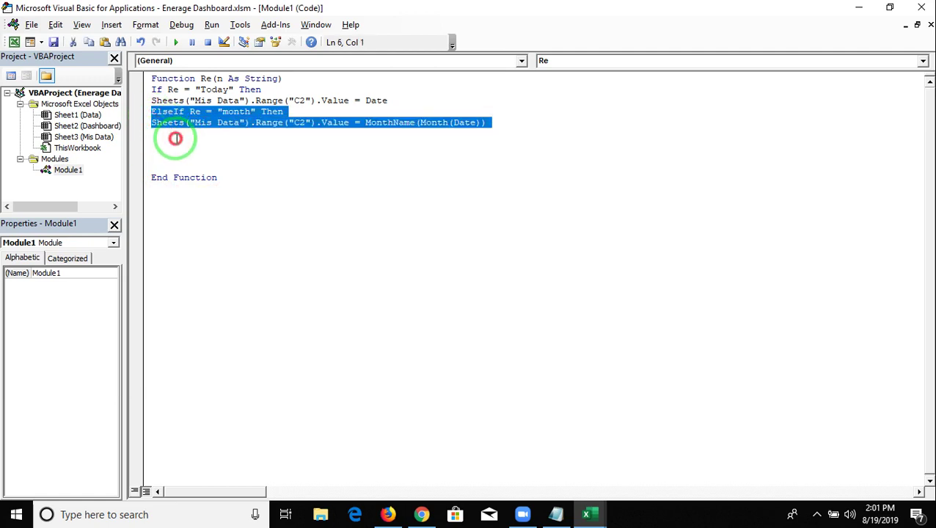
key("ctrl+c")
key("ctrl+v")
Capitalise the condition text from "month" to "Month" in both branches
left_click(222, 112)
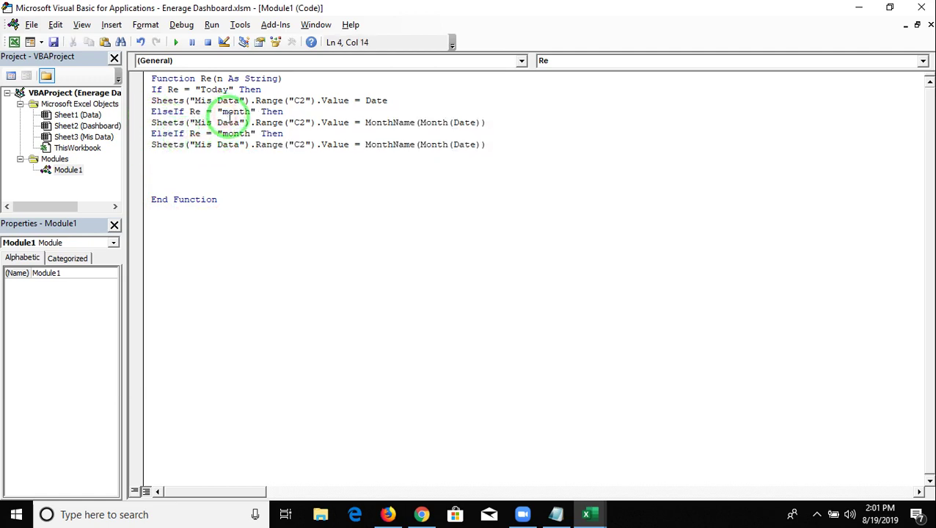
key("Delete")
type("M")
key("BackSpace")
type("M")
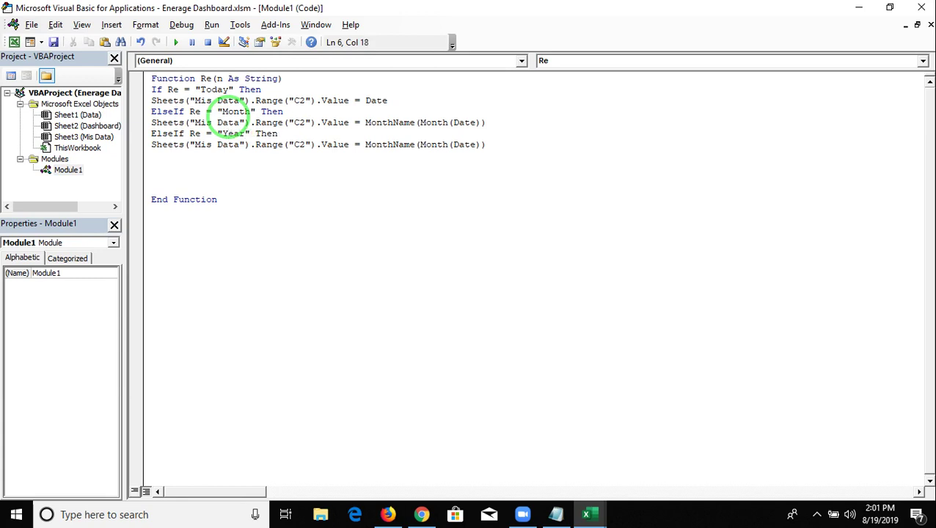
Replace MonthName(Month(Date)) on the Year line with Year(Date)
left_click(411, 154)
double_click(433, 145)
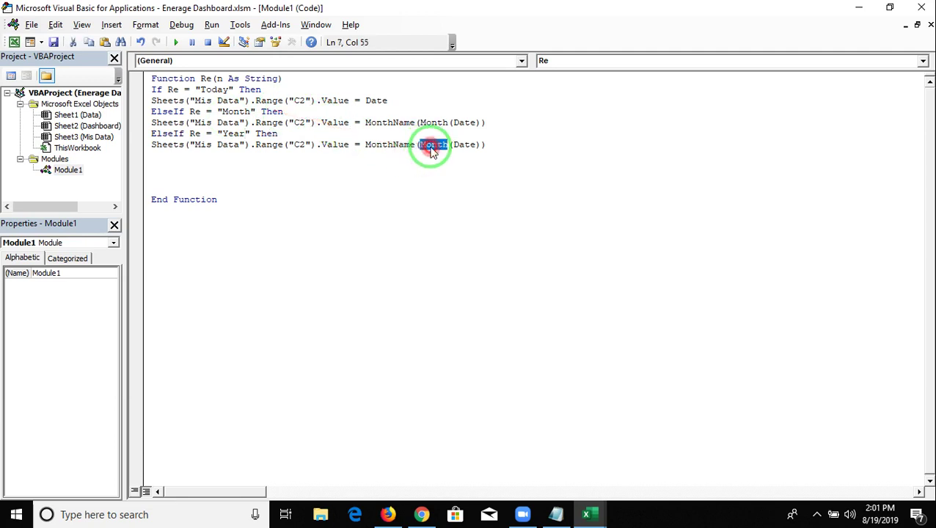
left_click_drag(367, 145, 488, 145)
type("ye")
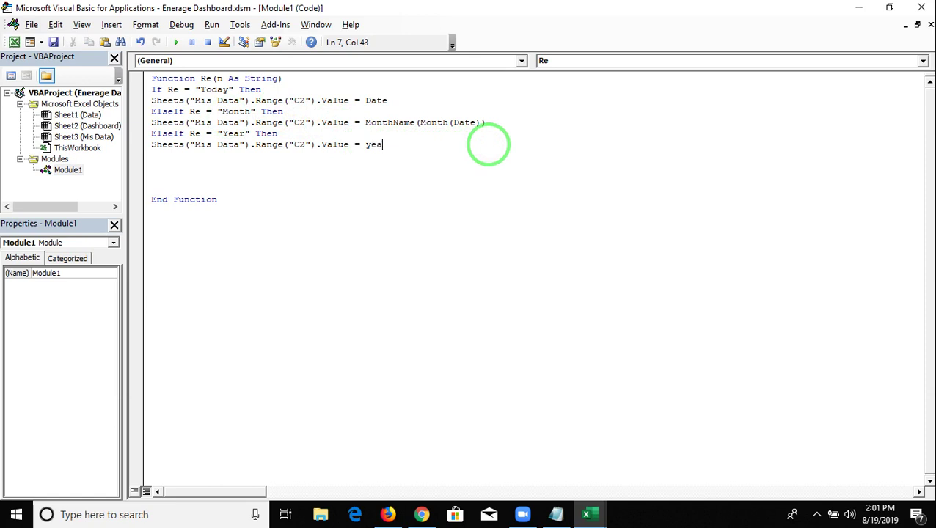
type("(")
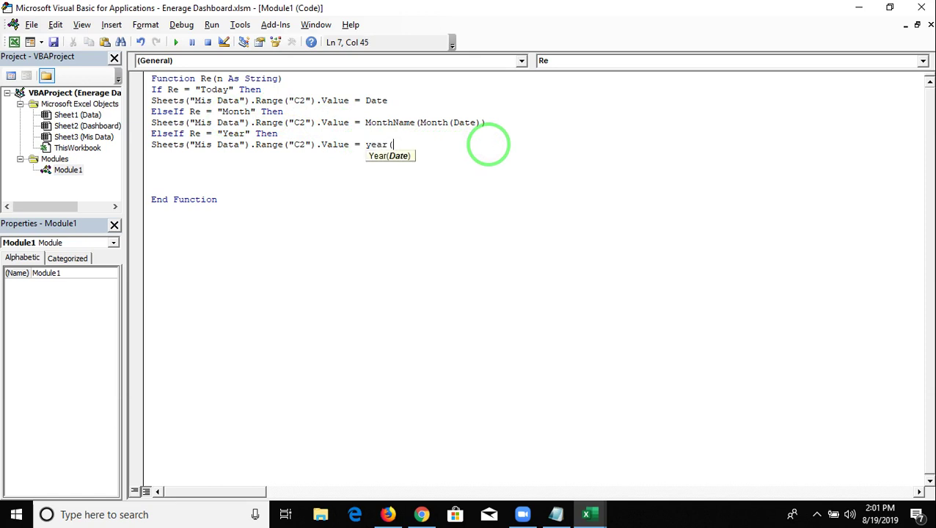
type(")")
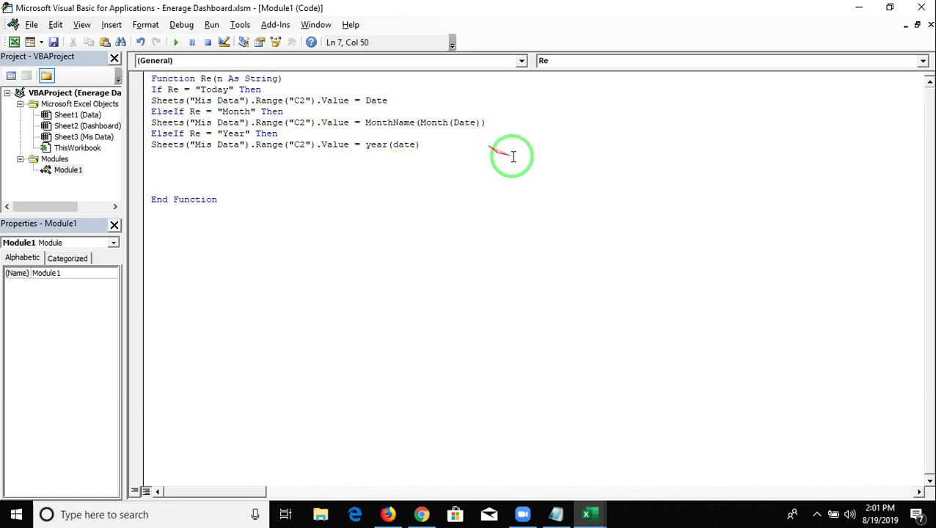
Add End If to close the Re function's If block and return to Excel
left_click(183, 144)
left_click(179, 155)
type("end if")
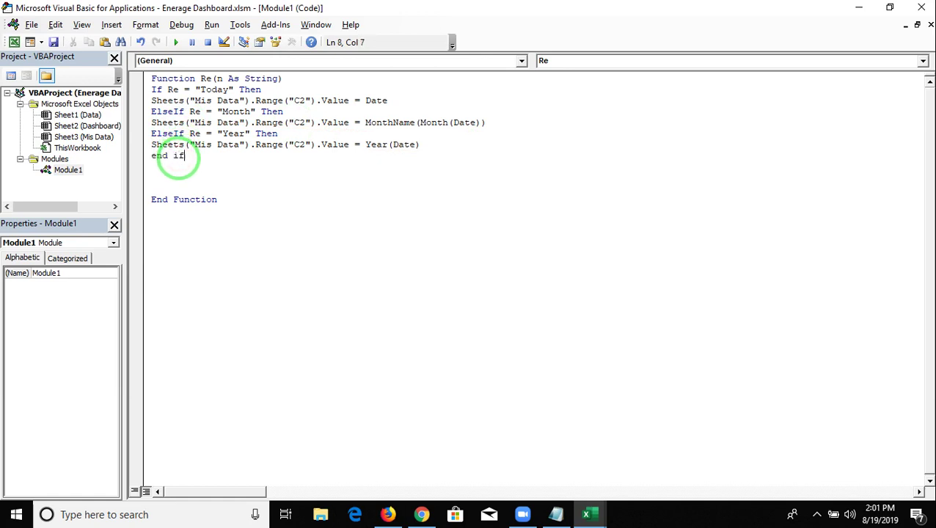
key("Return")
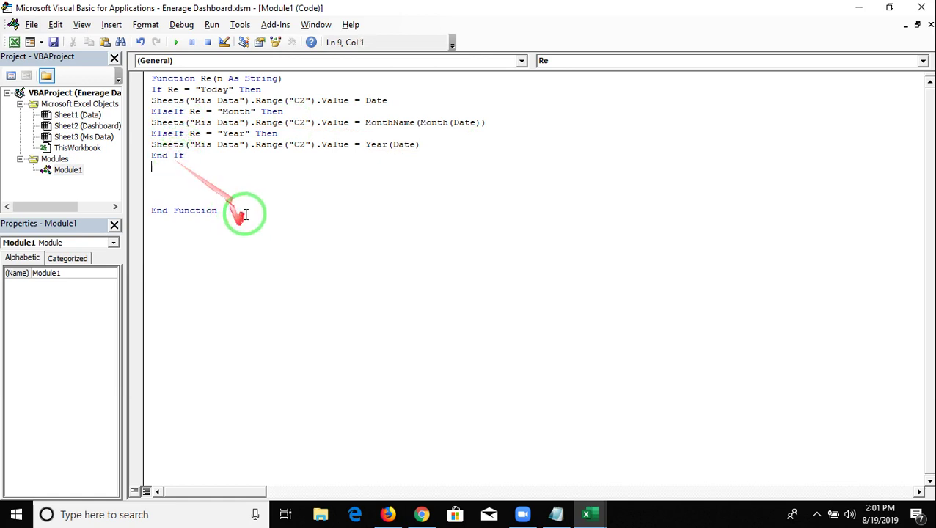
left_click(250, 212)
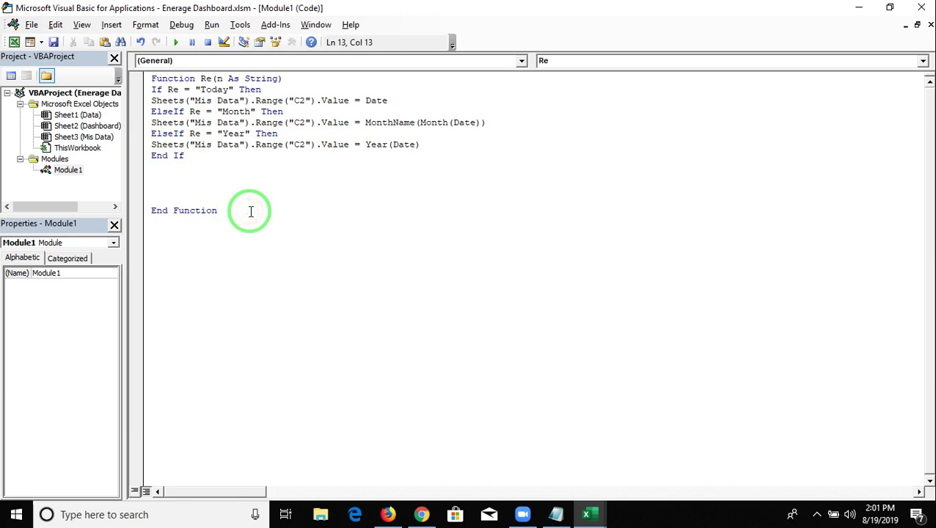
left_click(172, 176)
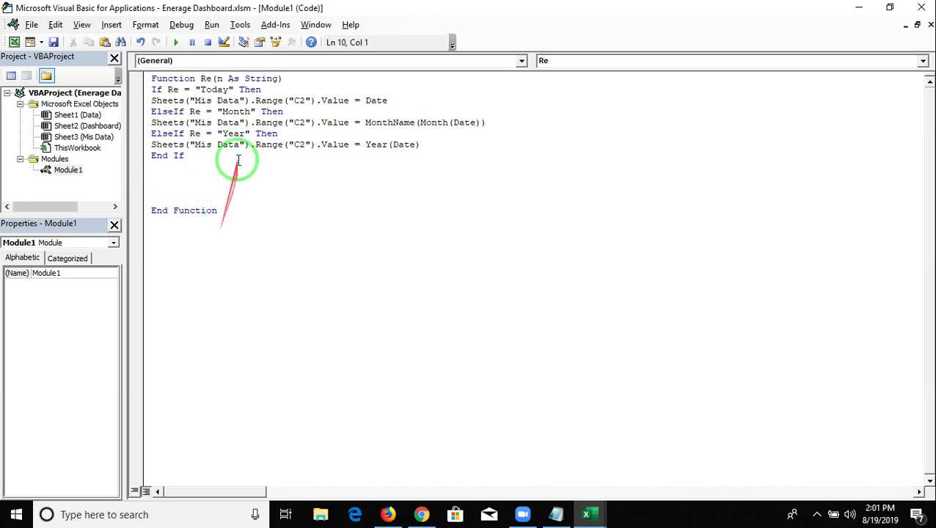
key("alt+F11")
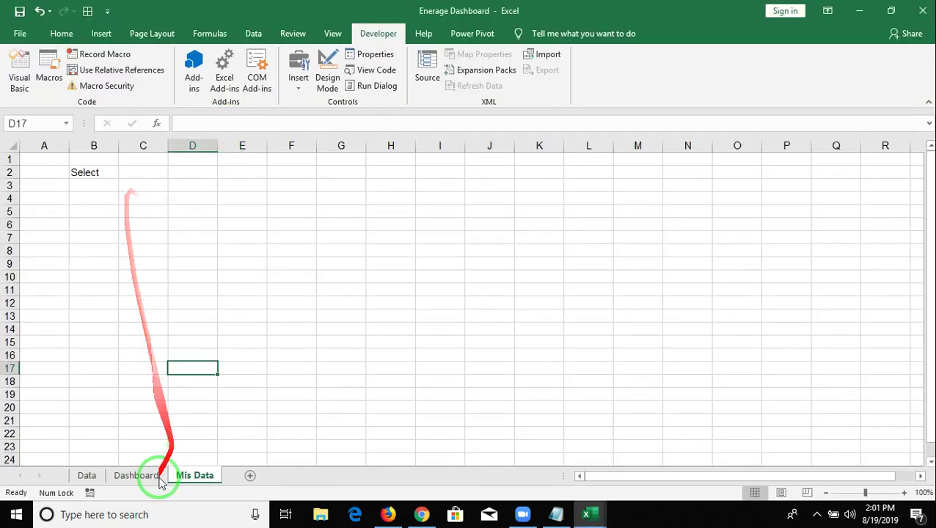
On the Dashboard sheet, start B5's formula as =HYPERLINK(re("
left_click(117, 475)
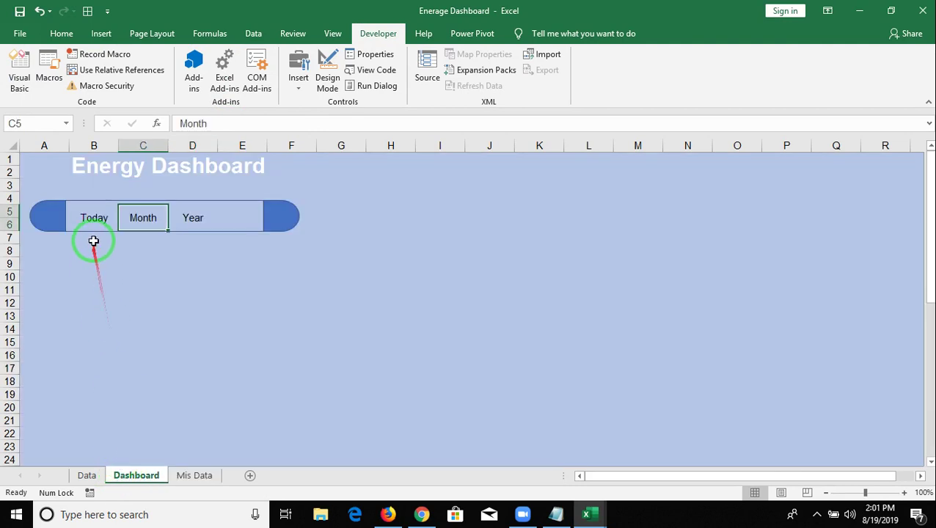
left_click(92, 217)
left_click(178, 124)
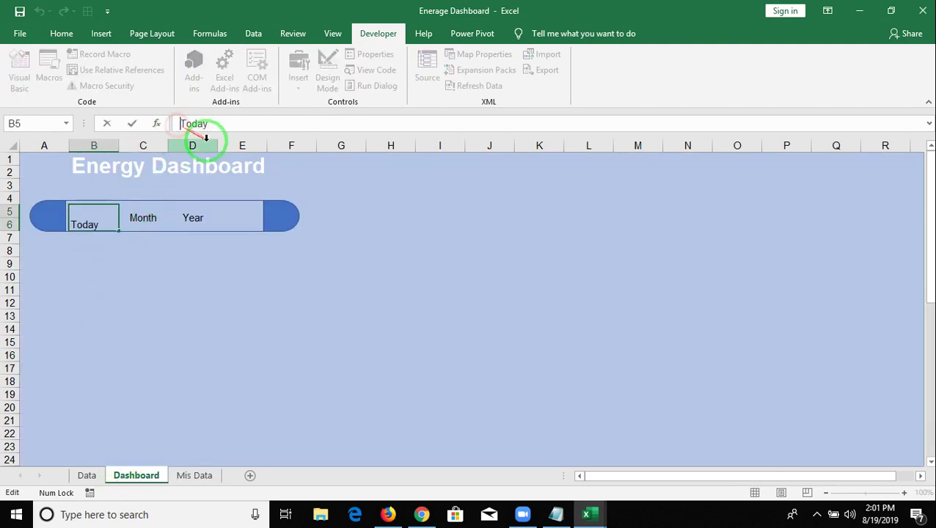
type("=")
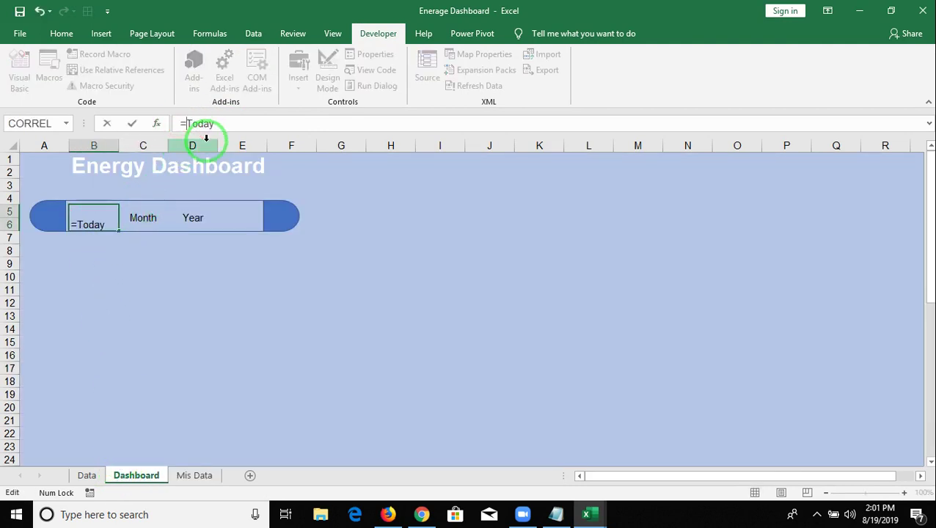
type("hy")
double_click(208, 148)
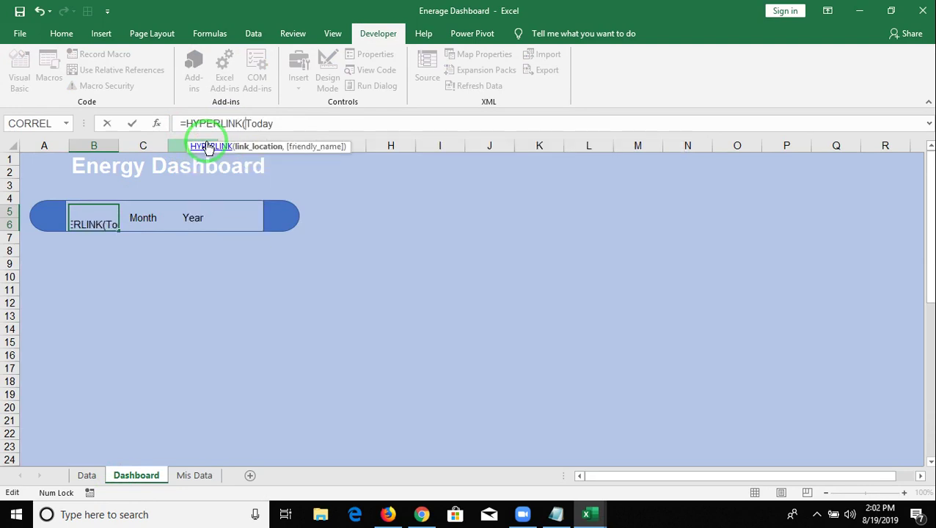
type("r")
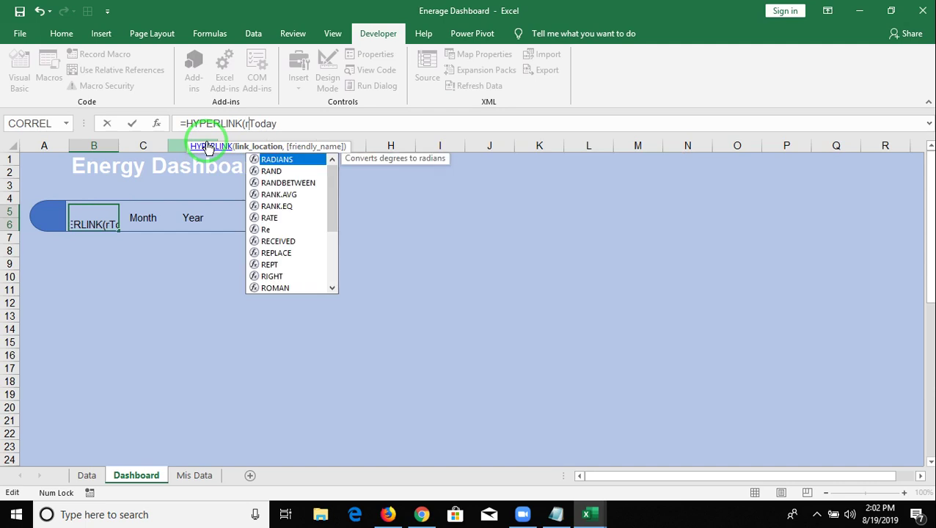
type("e")
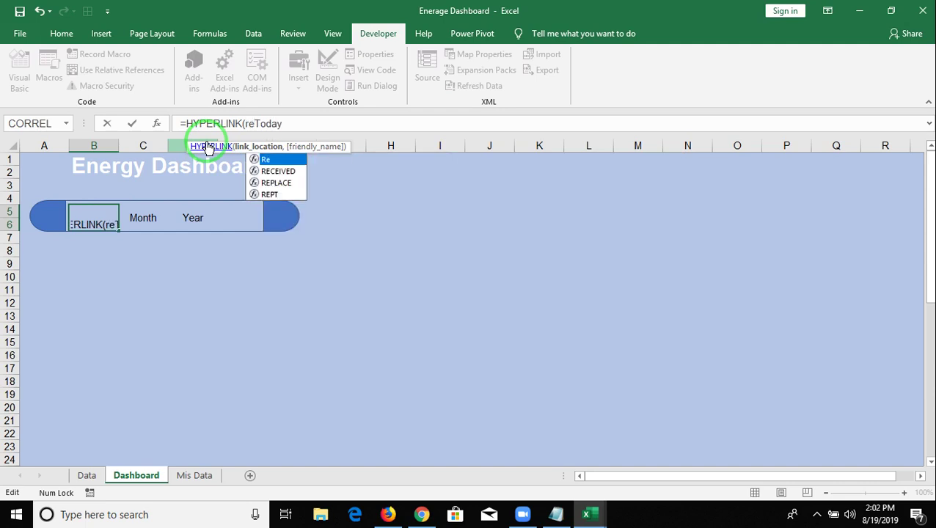
type("(\"")
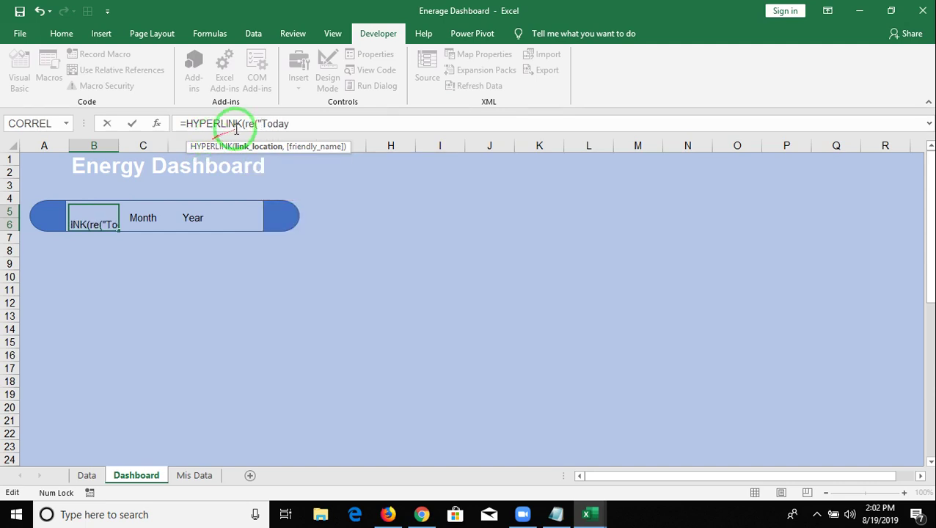
Complete B5 as =HYPERLINK(re("Today"),("Today")), reusing Today as display text
left_click(298, 124)
type("\")")
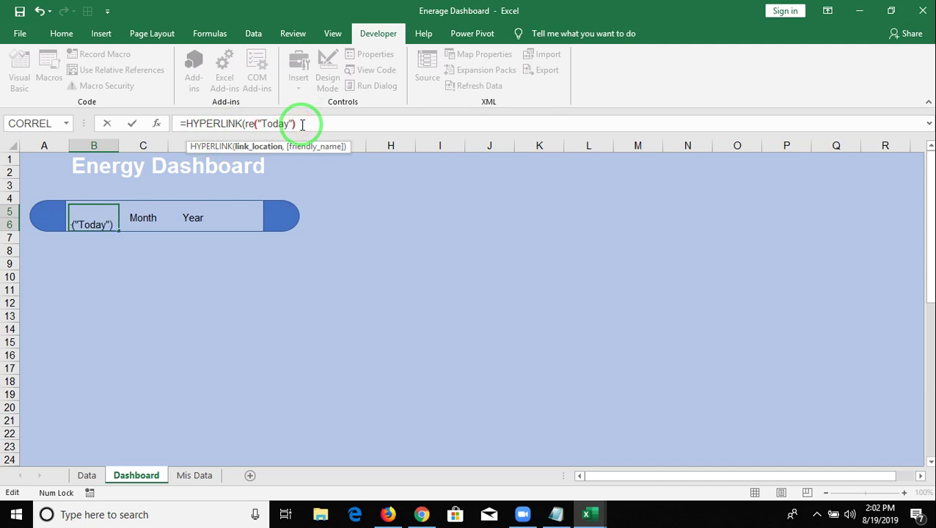
type(",")
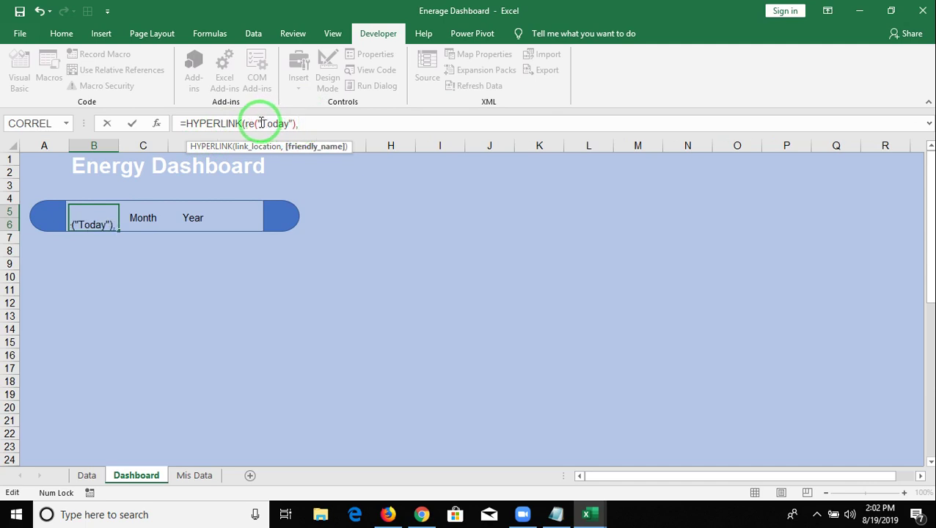
left_click_drag(255, 123, 293, 120)
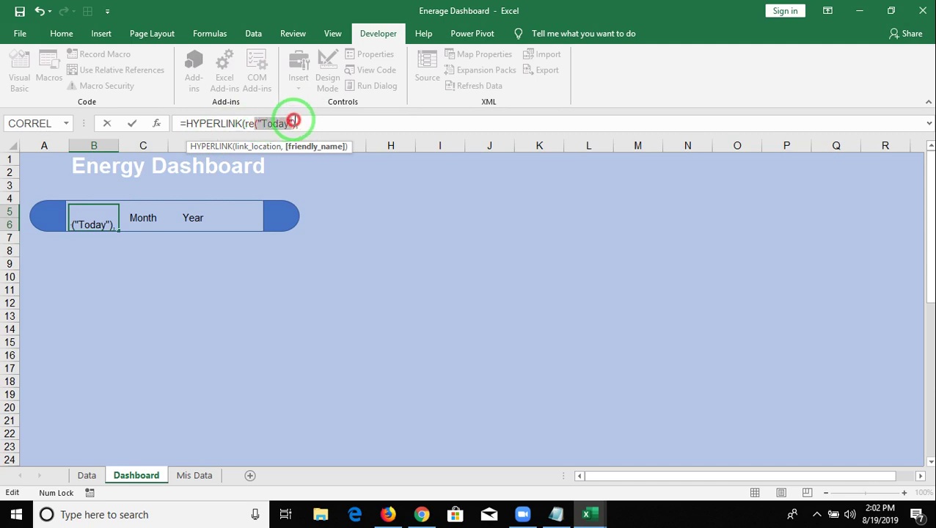
key("ctrl+c")
left_click(328, 125)
key("ctrl+v")
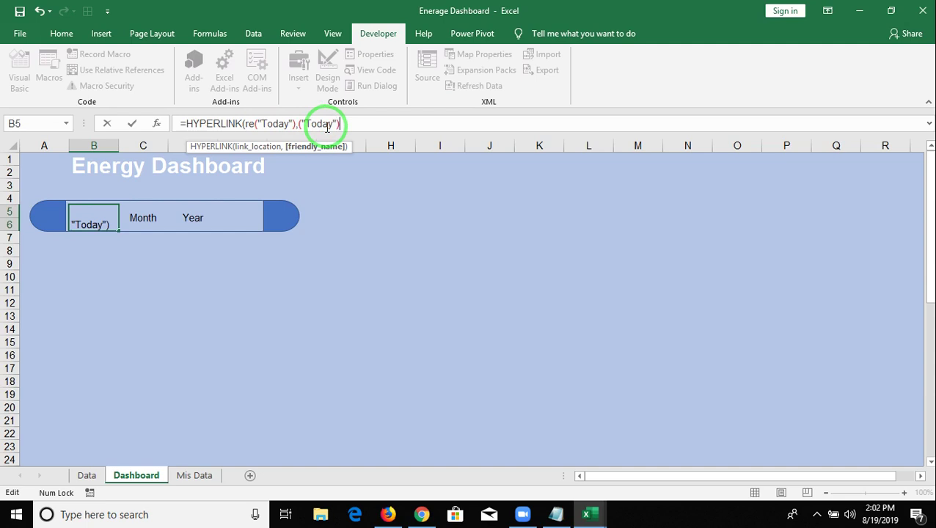
key("Return")
Accept the formula correction and check the Mis Data sheet for the result
left_click(446, 307)
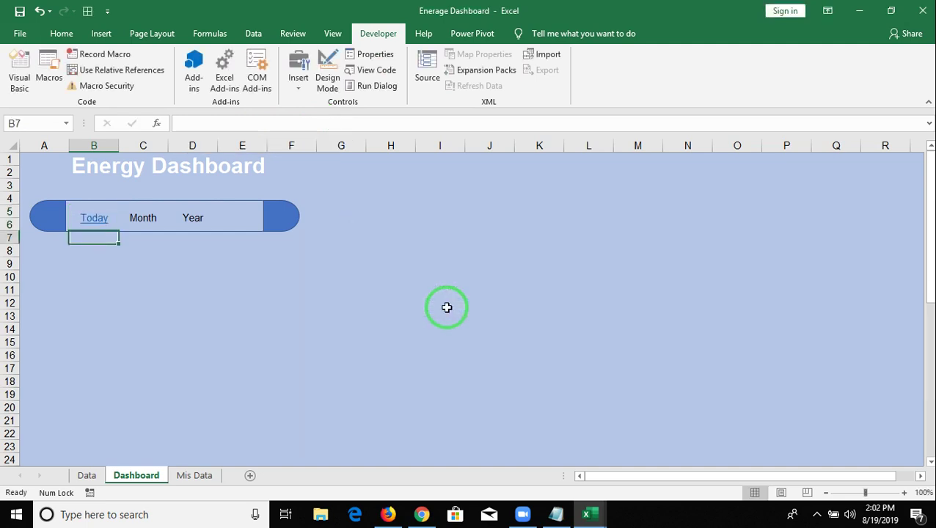
key("Up")
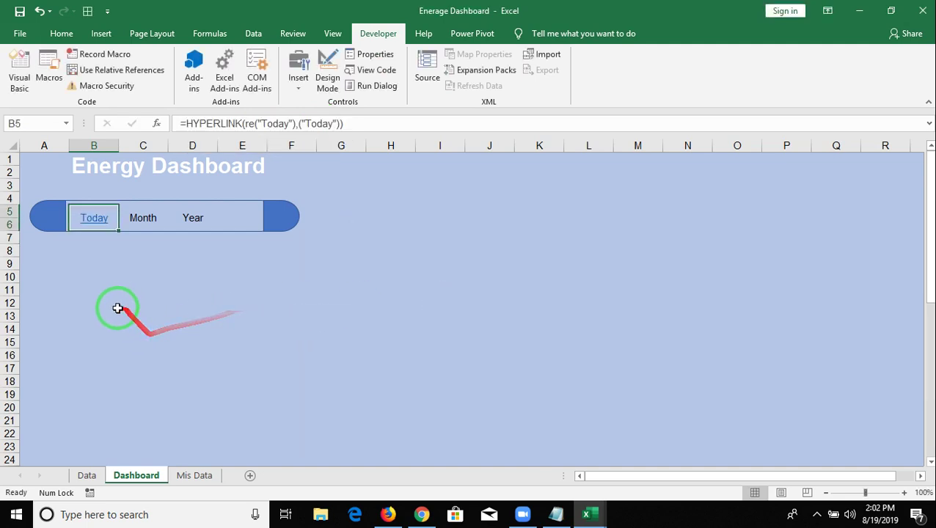
left_click(138, 314)
left_click(197, 280)
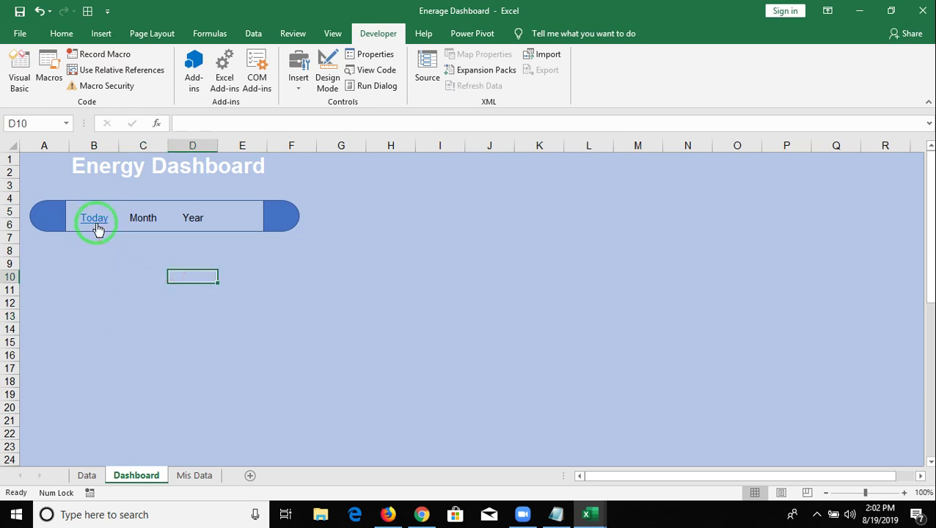
left_click(194, 475)
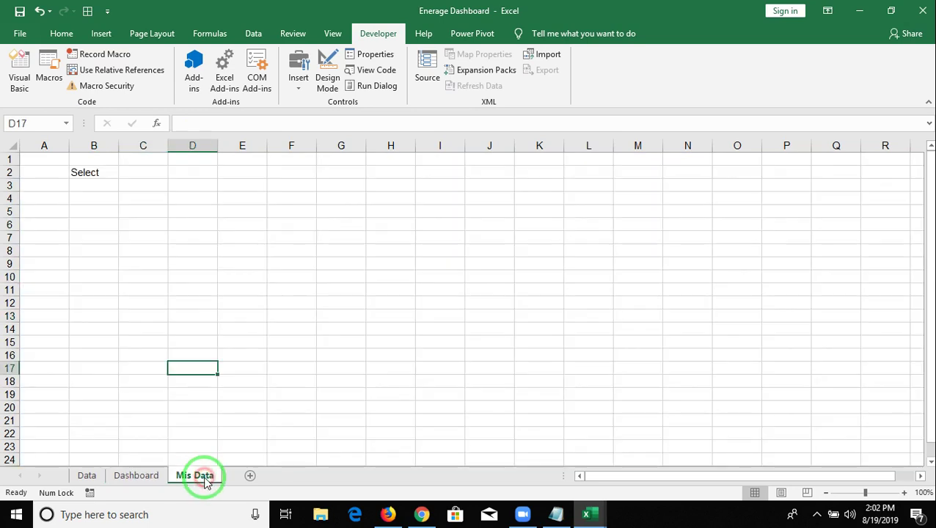
left_click(150, 477)
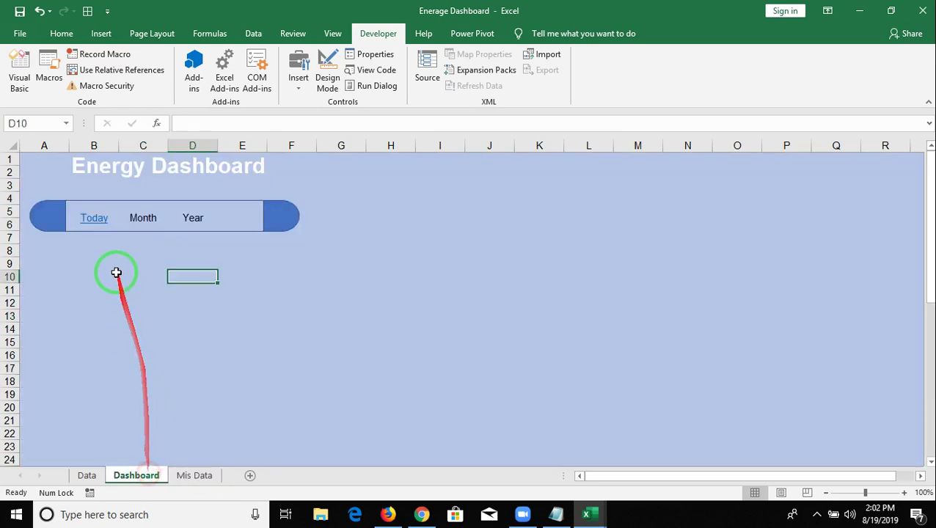
left_click(92, 217)
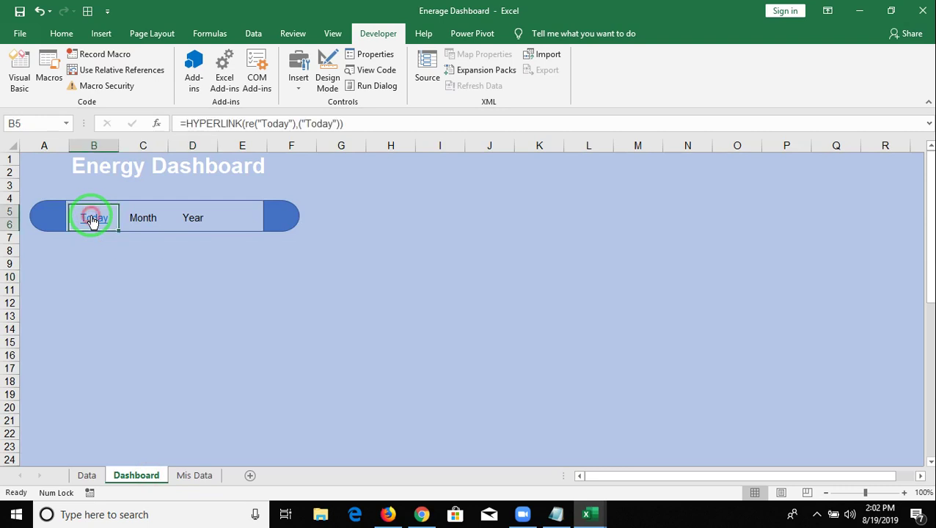
left_click(195, 477)
left_click(143, 189)
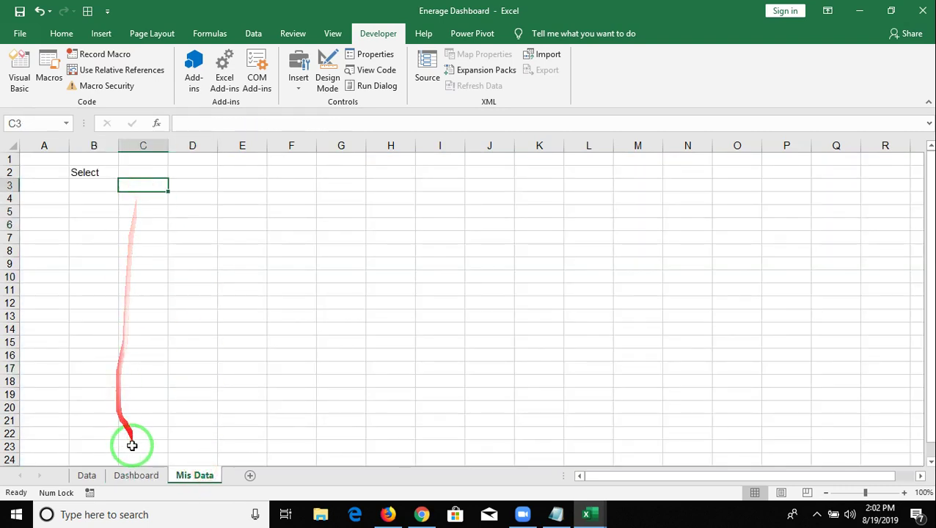
left_click(138, 476)
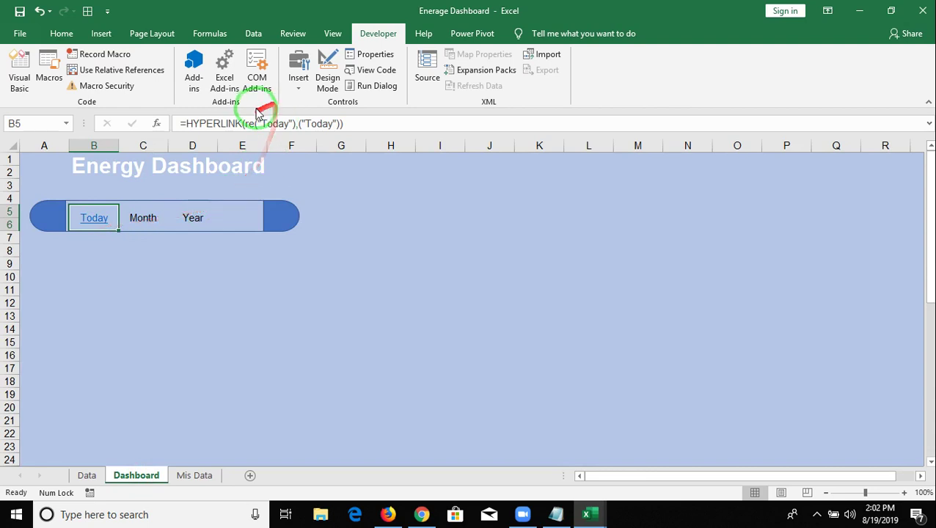
Wrap re("Today") in IFERROR with an empty-string fallback in B5
left_click(245, 124)
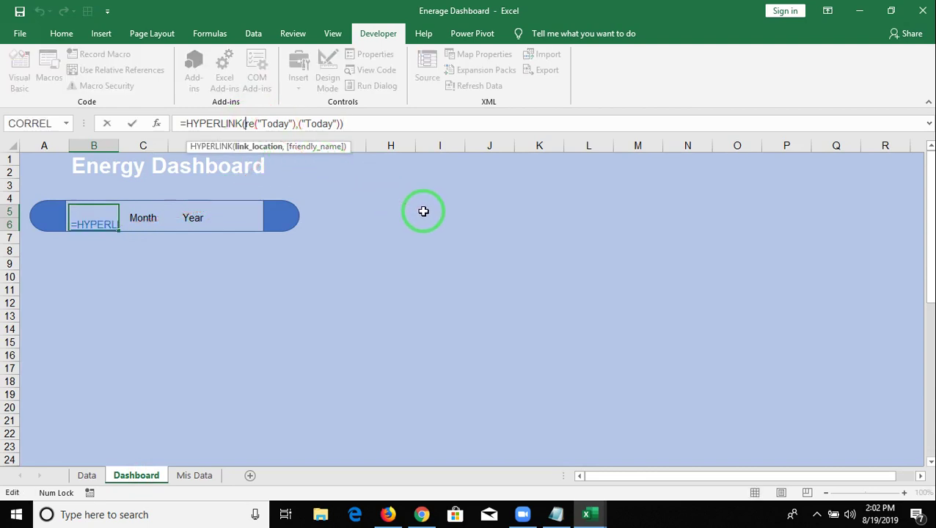
type("if")
key("Down")
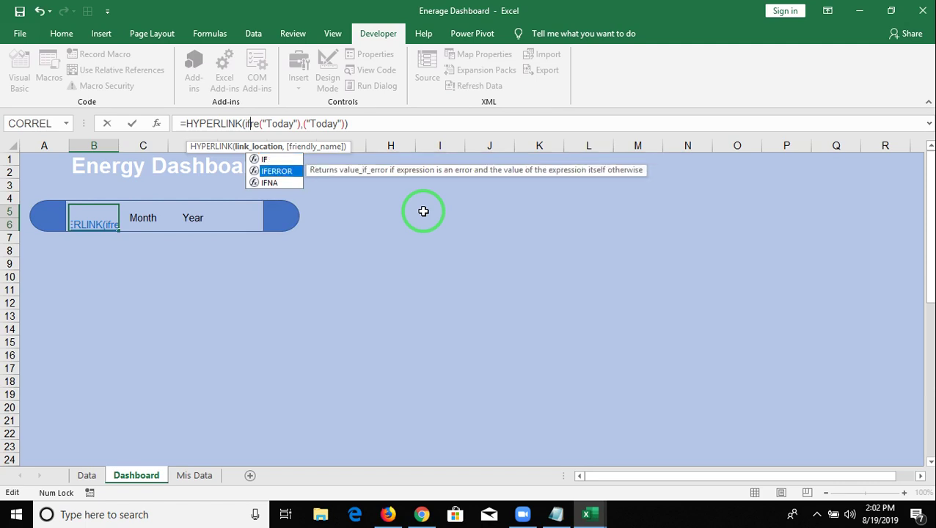
key("Tab")
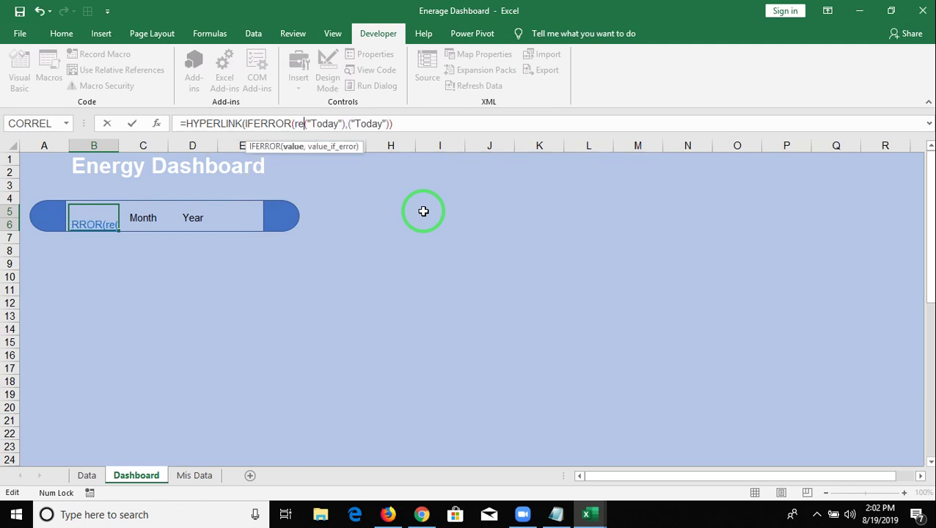
key("Right")
key("Right")
key("Right")
key("Right")
key("Right")
key("Right")
key("Right")
type(",\"\")")
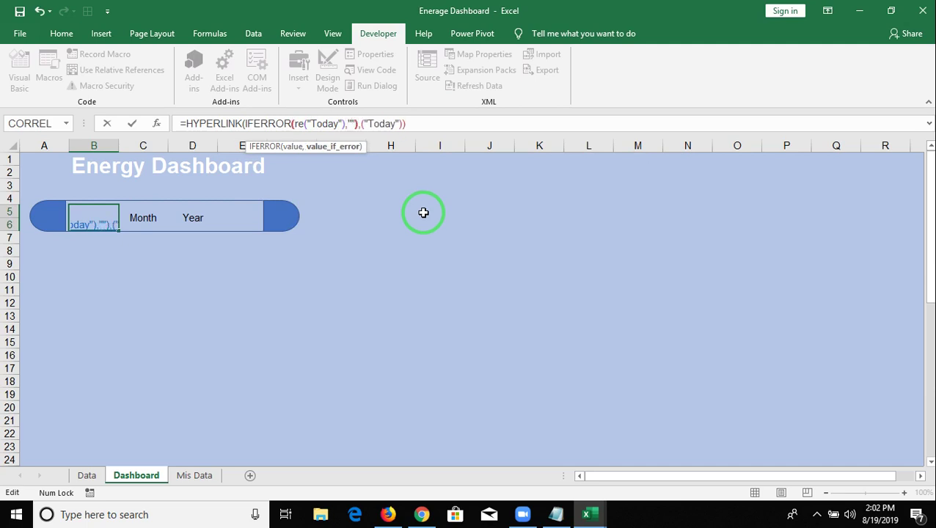
key("Return")
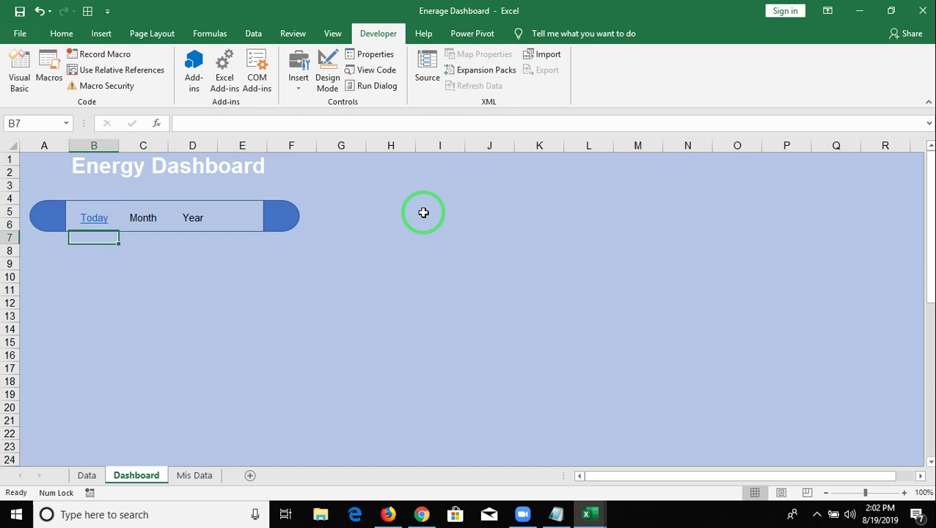
Test the Today link and check the Mis Data sheet for its result
left_click(104, 288)
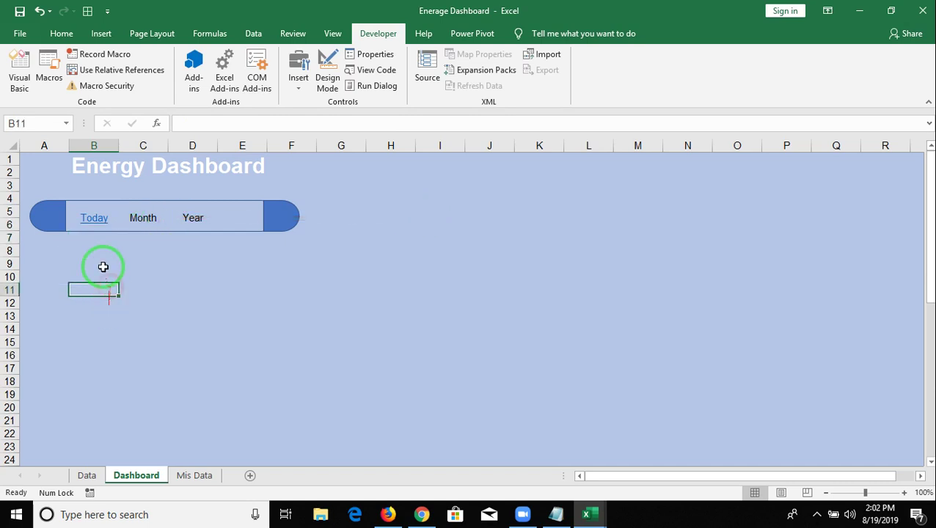
left_click(95, 223)
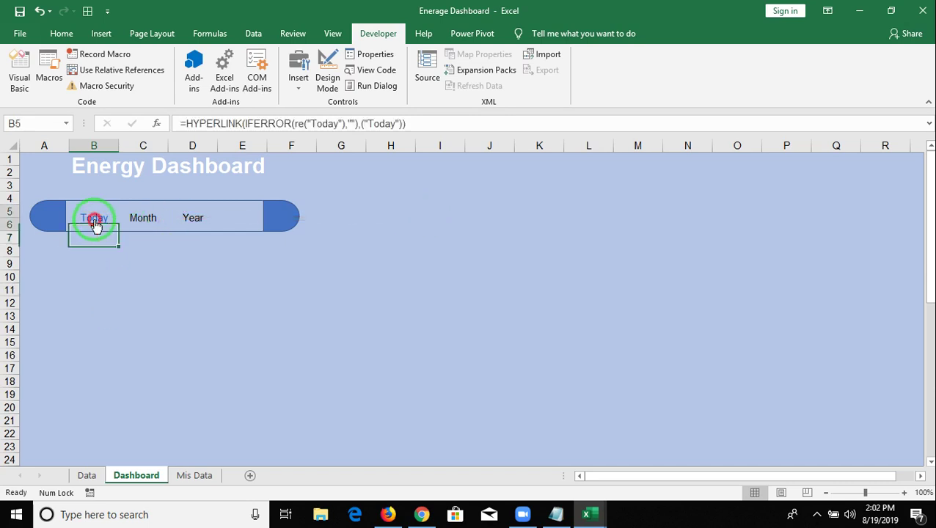
left_click(200, 479)
left_click(153, 474)
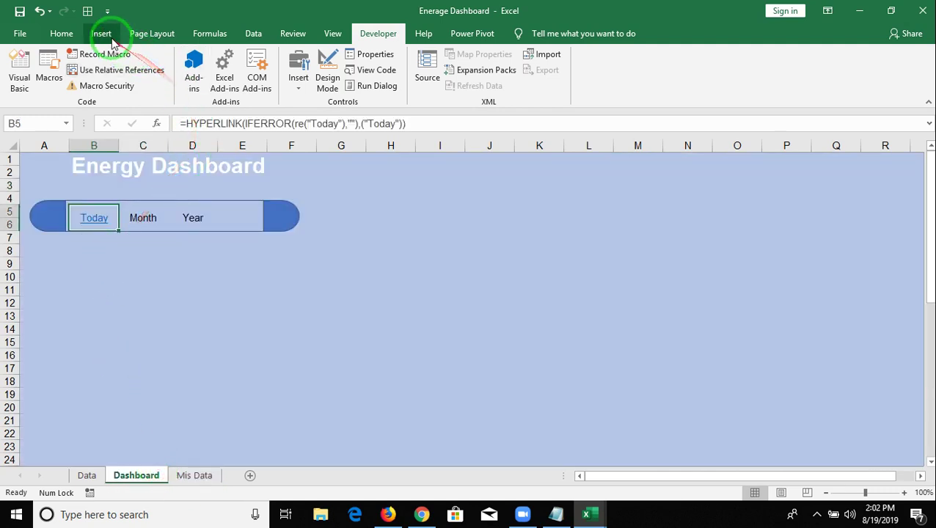
Review B5's HYPERLINK formula without changes, then open the VBA editor
left_click(59, 36)
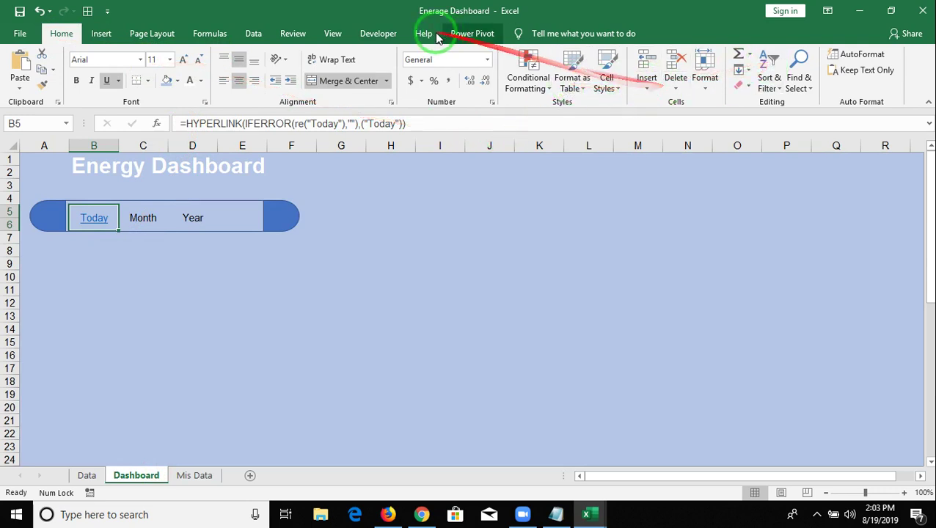
left_click(303, 339)
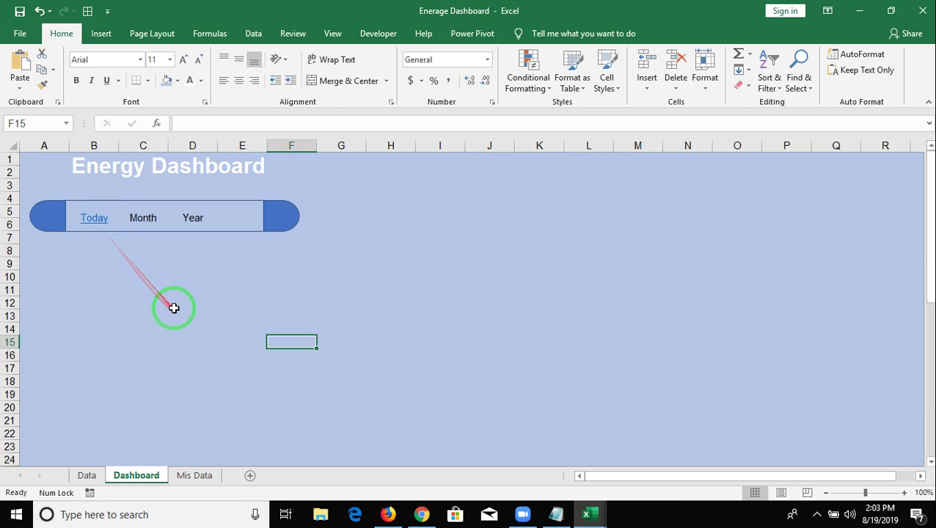
key("Up")
key("Up")
key("Up")
key("Up")
key("Left")
key("Left")
key("Left")
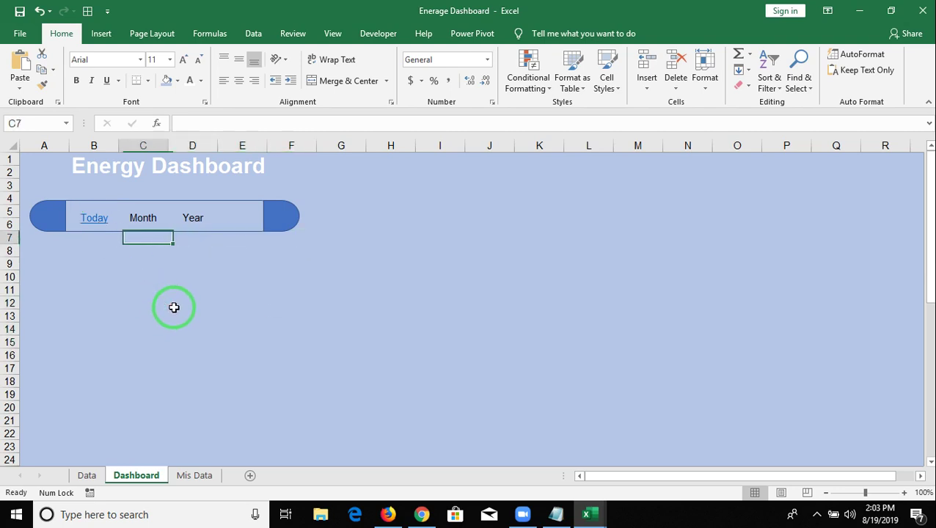
key("Left")
key("Up")
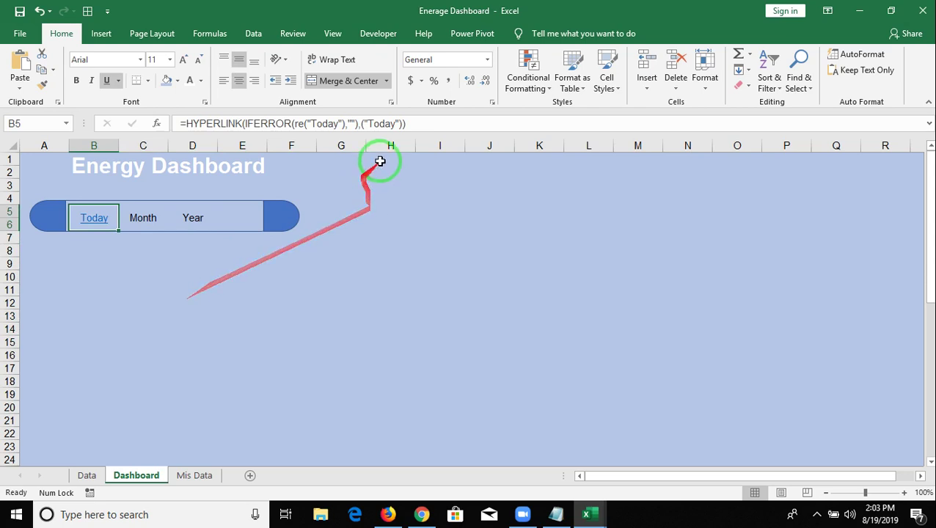
left_click(301, 123)
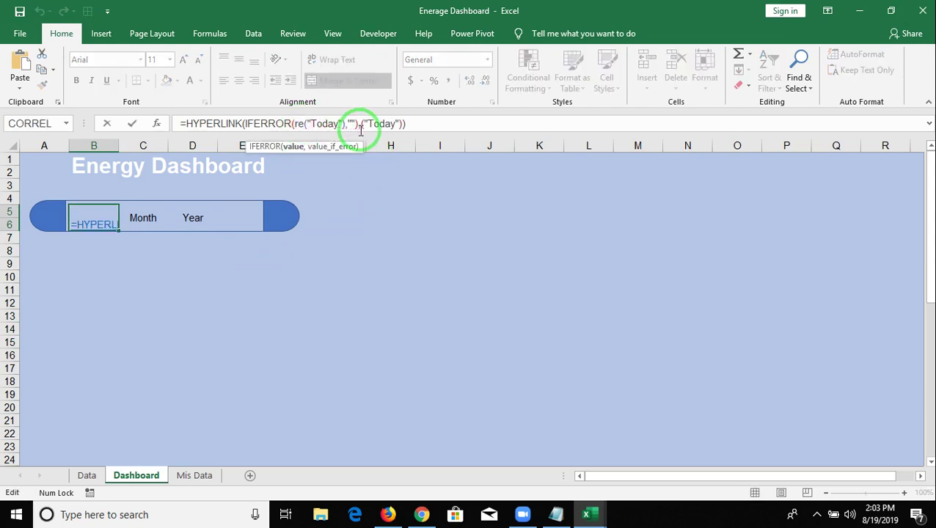
key("Escape")
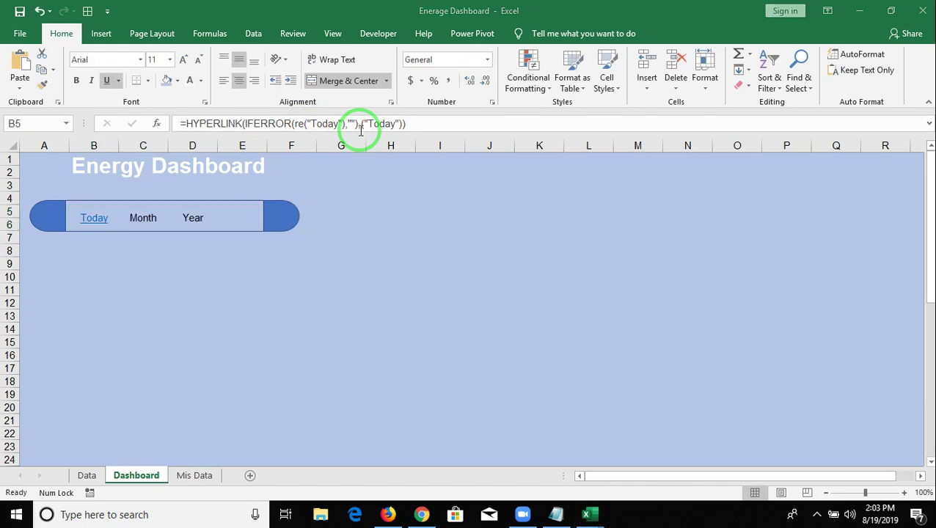
key("alt+F11")
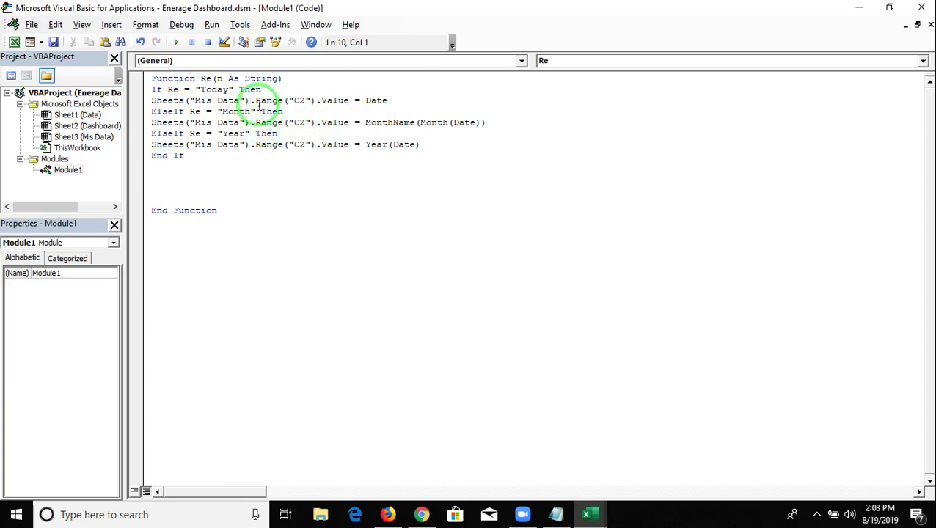
Replace Re with n in the Today, Month and Year conditions, then return to Excel
double_click(174, 90)
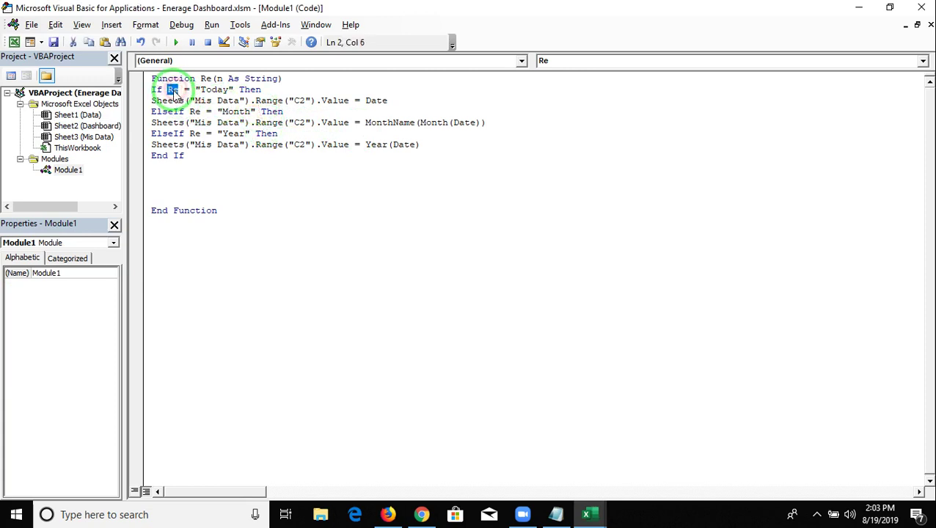
type("n")
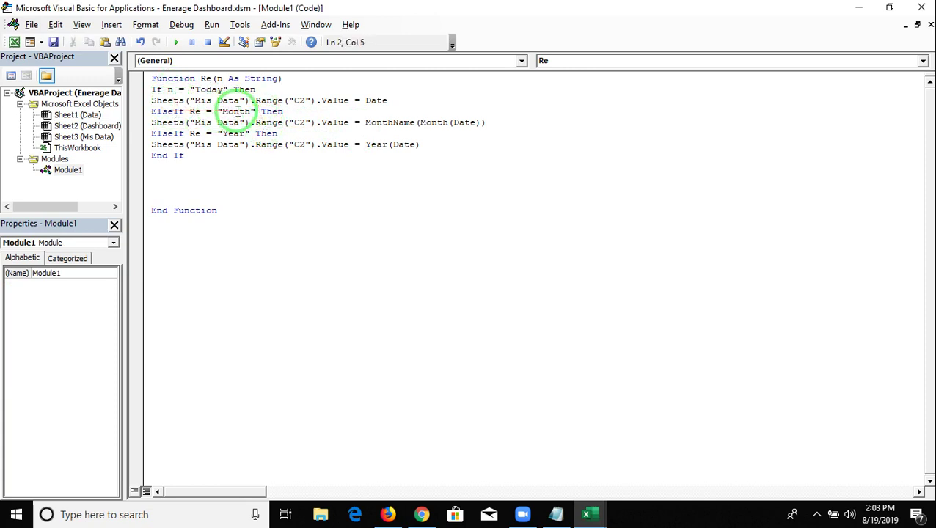
double_click(202, 111)
type("n")
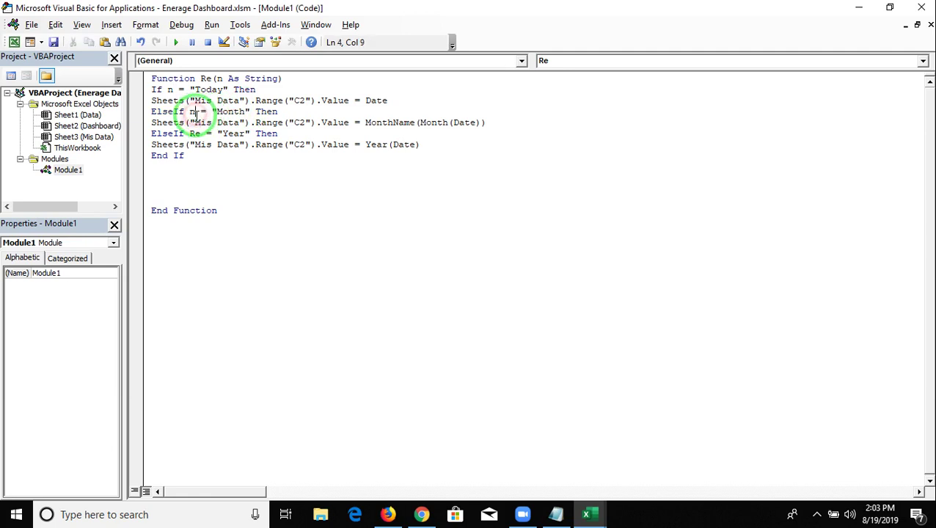
left_click(194, 133)
double_click(194, 134)
type("n")
left_click(207, 170)
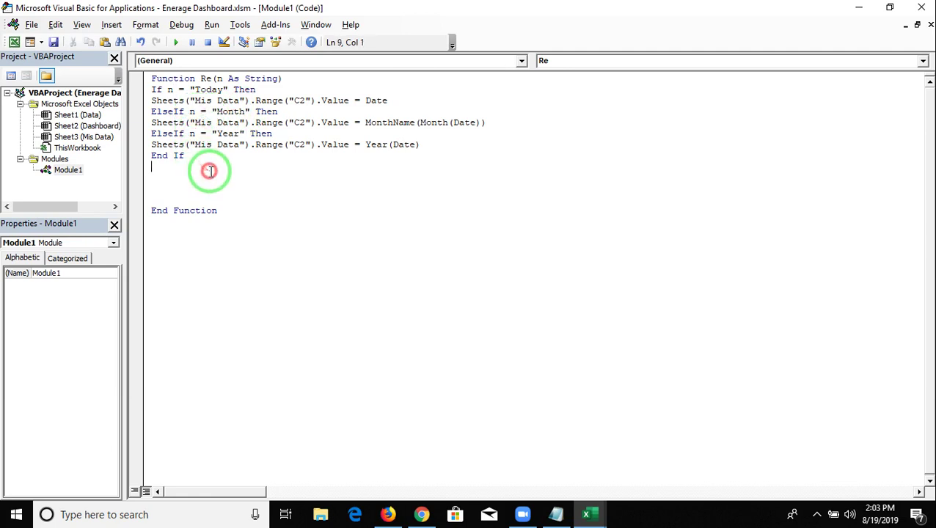
key("alt+F11")
Set the Today link's IFERROR fallback text to "Totay" in B5
left_click(179, 314)
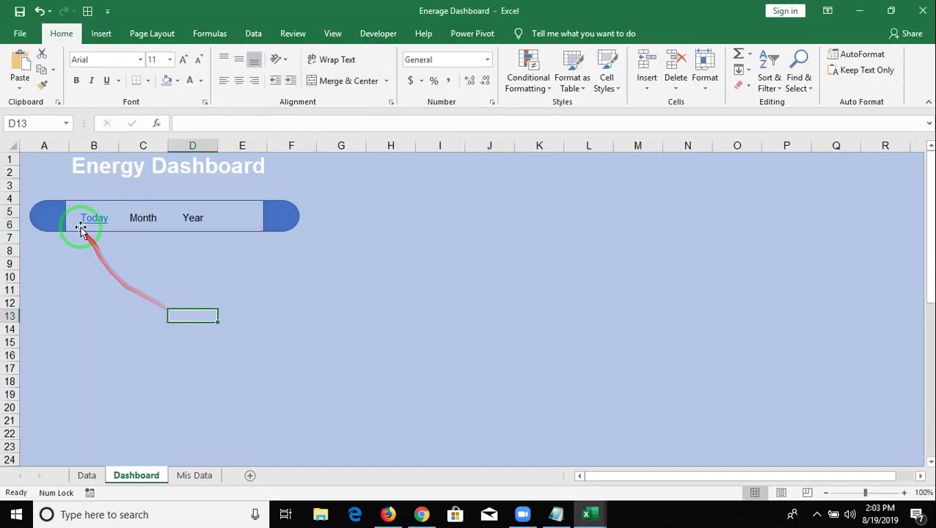
left_click(87, 218)
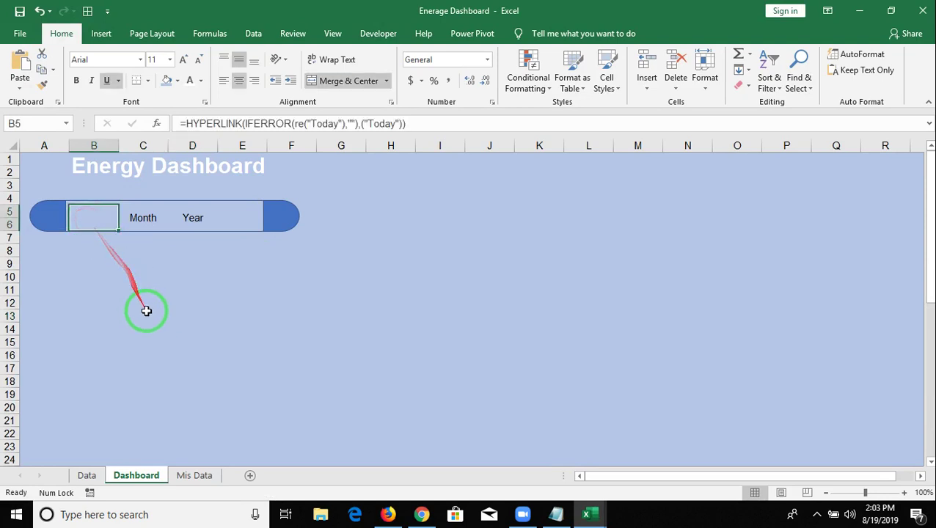
left_click(197, 476)
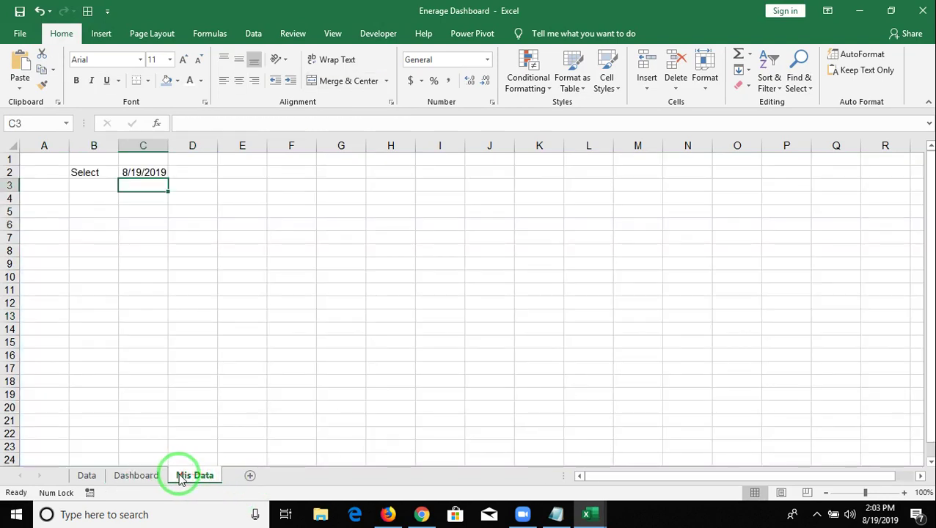
left_click(124, 474)
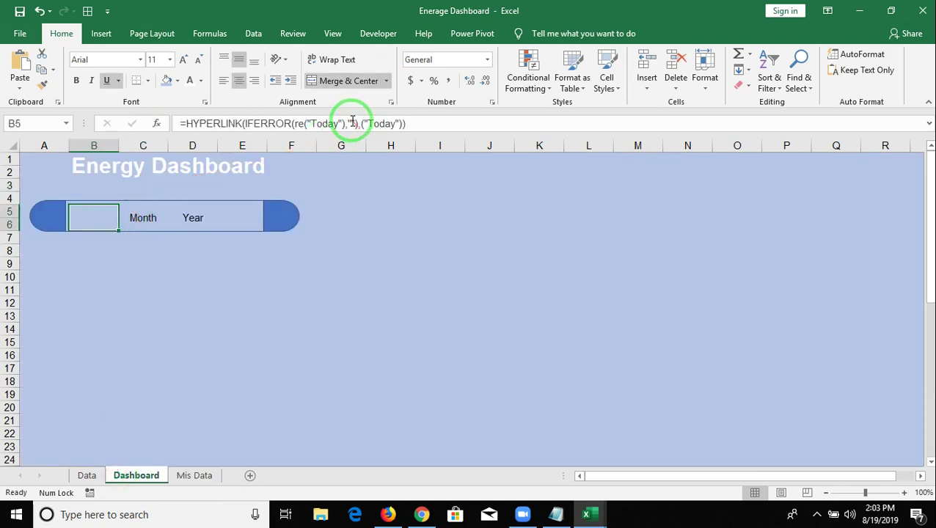
left_click(378, 124)
type("T")
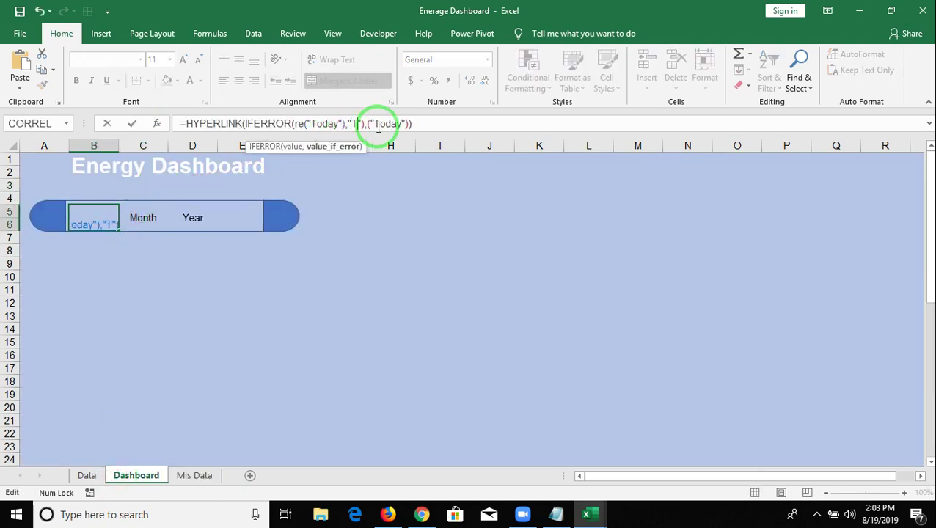
type("otal")
key("BackSpace")
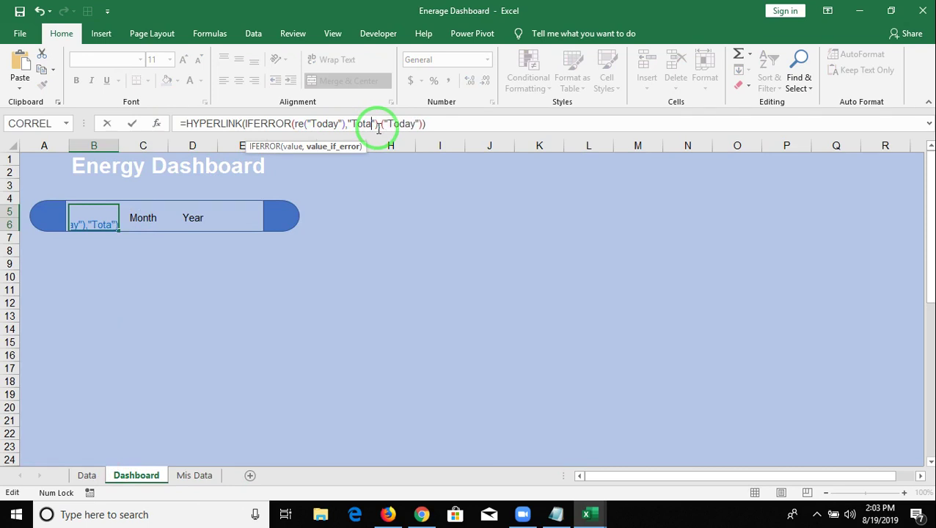
type("y")
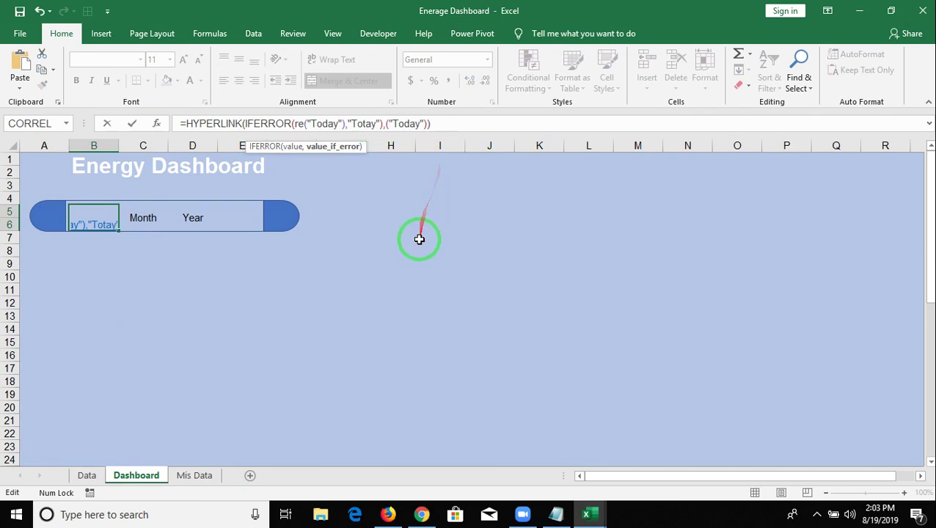
key("Return")
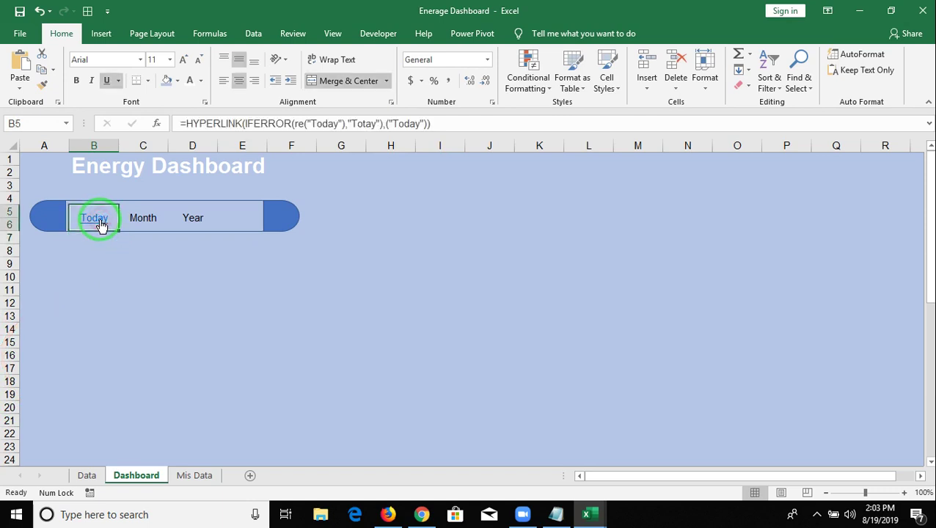
Follow the Today link and confirm Mis Data shows 8/19/2019
left_click(194, 475)
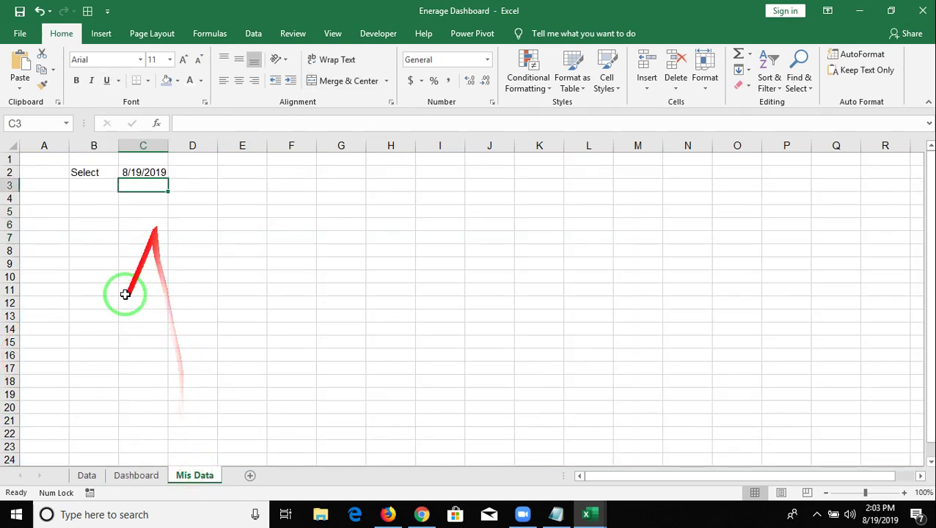
key("alt+F11")
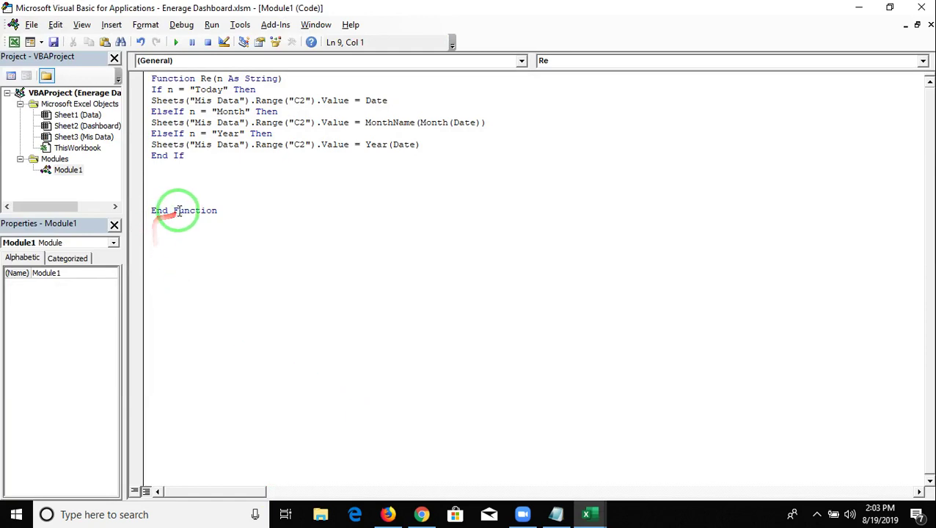
key("alt+F11")
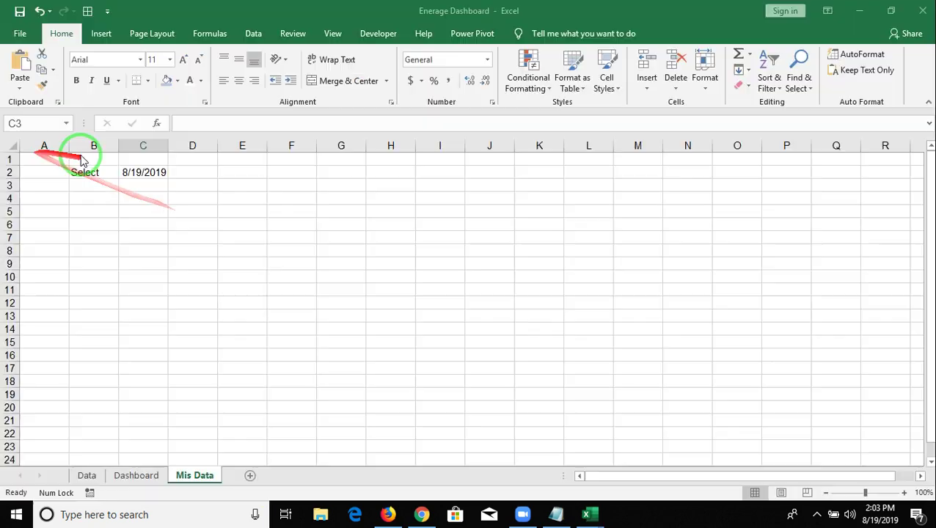
left_click(388, 514)
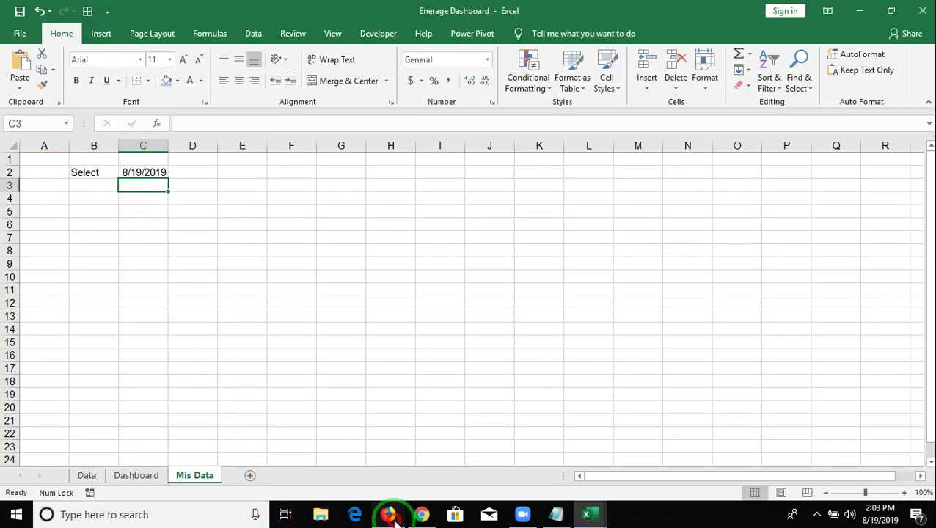
View the FusionSmart energy demo's Today/Month/Year switcher in Chrome
left_click(403, 483)
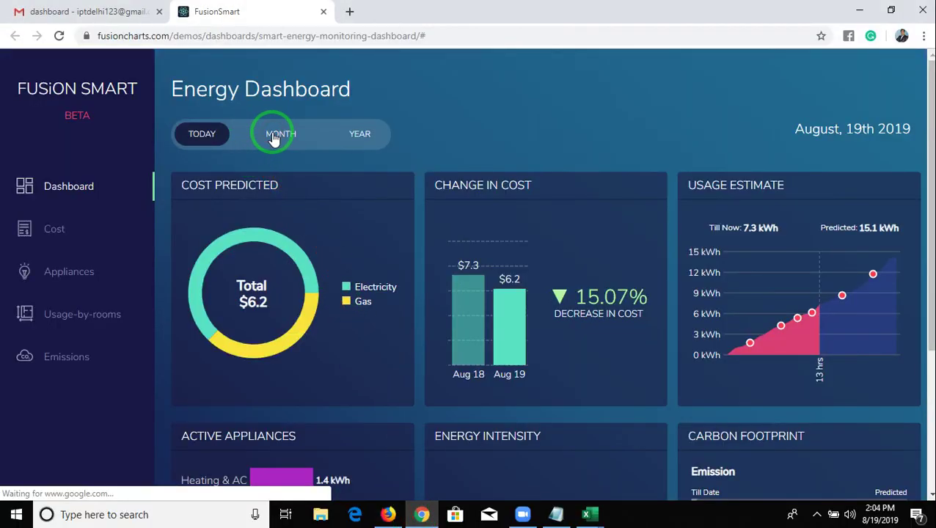
left_click(273, 139)
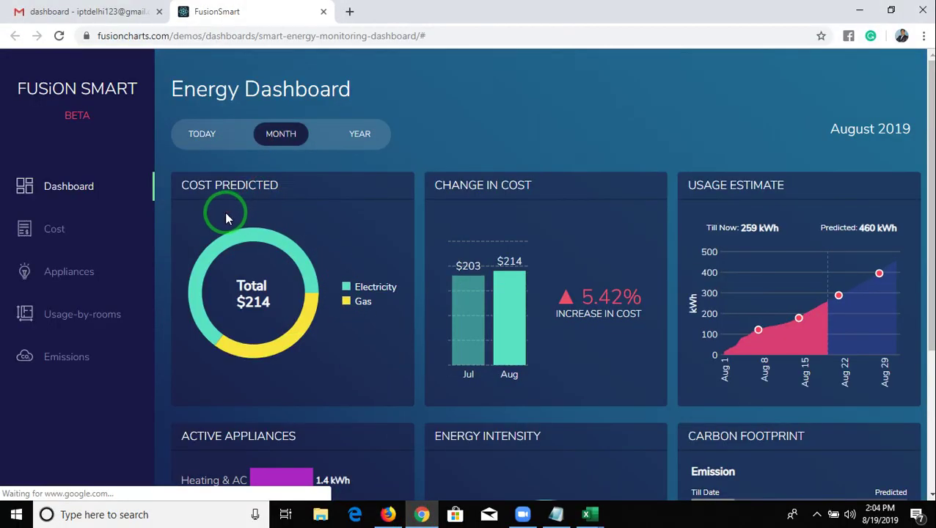
key("alt+Tab")
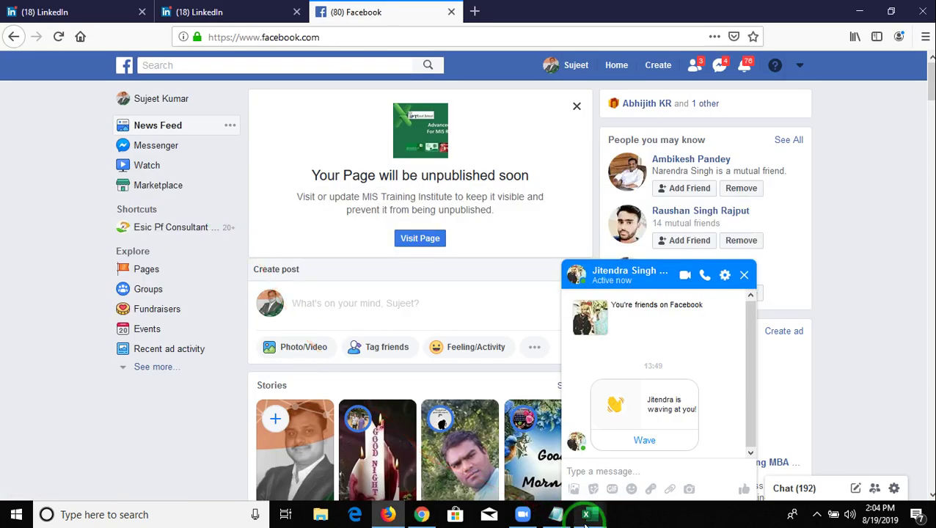
Back in Excel, reselect the Today link cell B5 on the Dashboard sheet
mouse_move(586, 515)
left_click(505, 468)
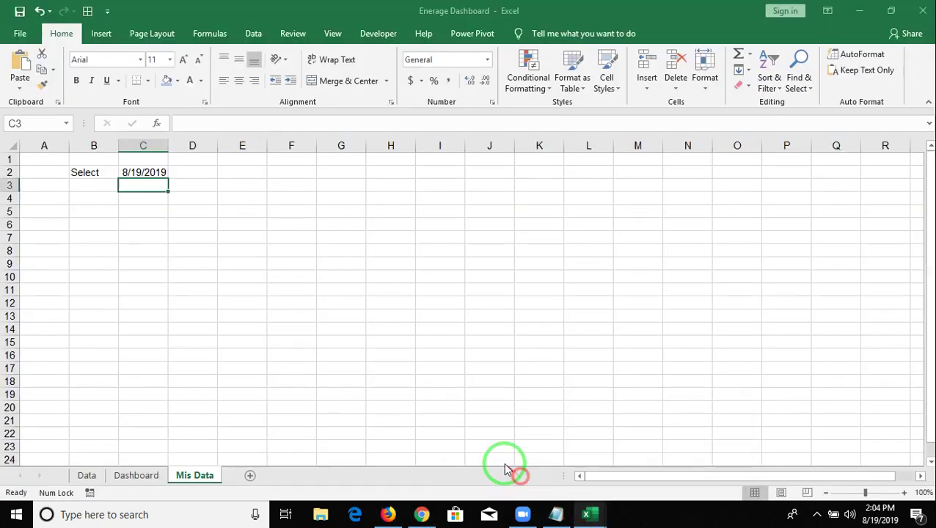
left_click(138, 477)
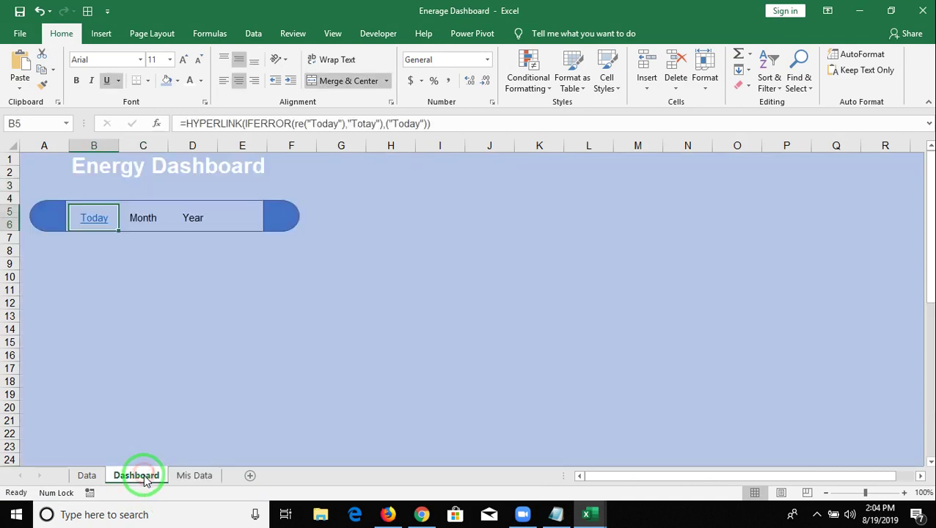
key("Down")
key("Right")
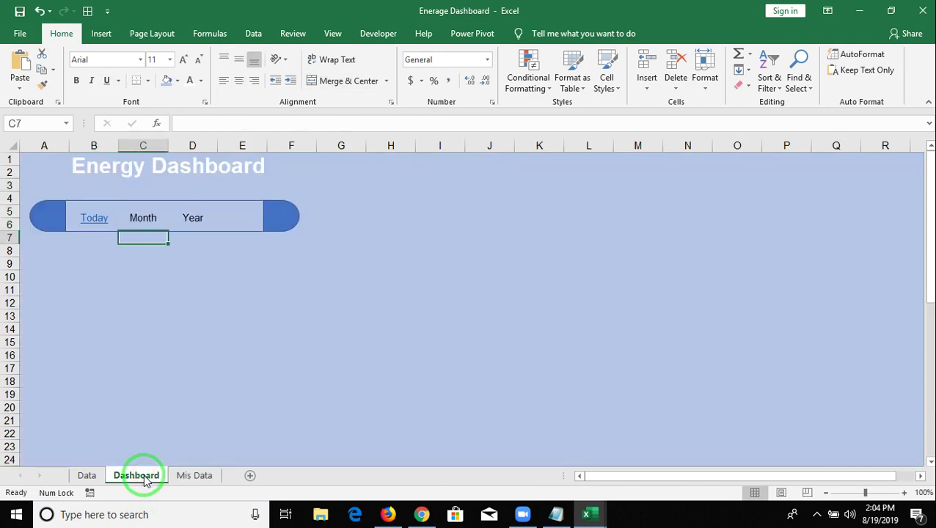
key("Up")
key("Left")
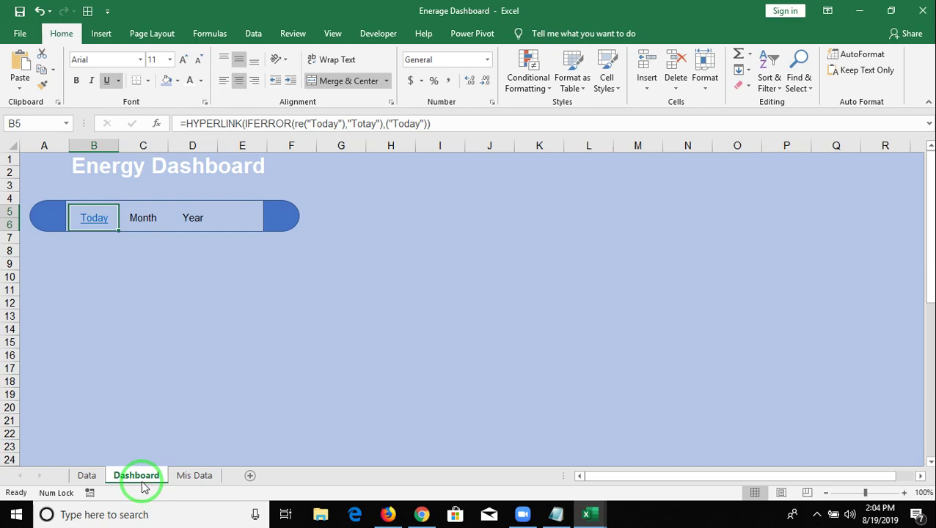
Switch back to the Re function's code in the VBA editor
key("alt+Tab")
key("alt+Tab")
key("Tab")
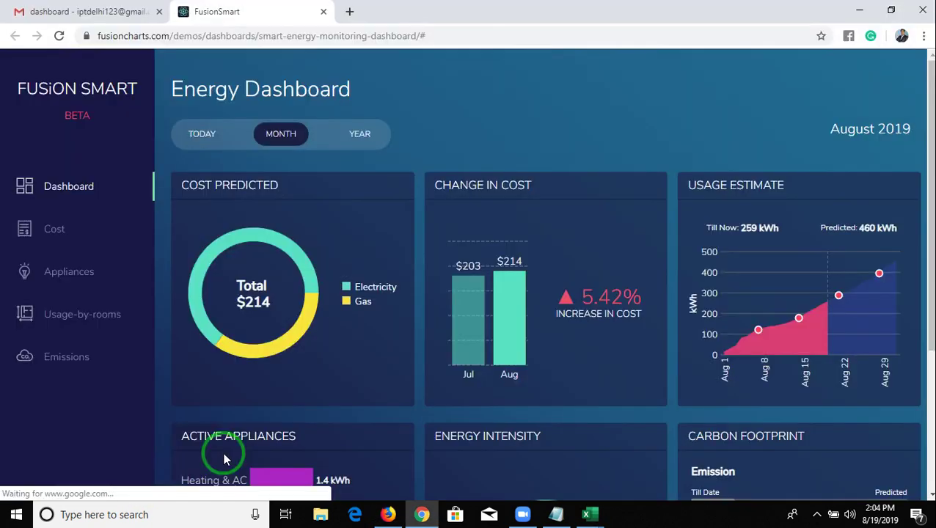
key("alt+Tab")
key("Tab")
key("Tab")
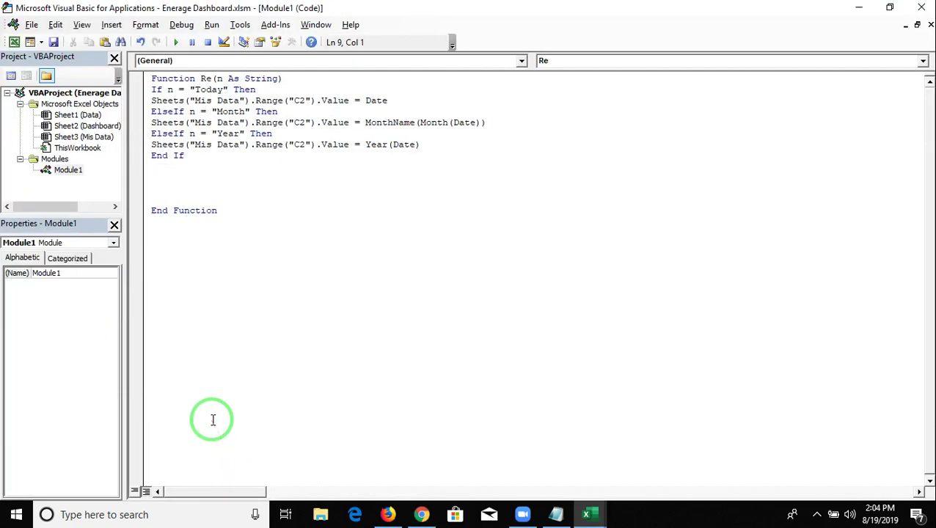
Add Range("B5:B6").Interior.Color = vbBlue to the Today branch
key("Return")
type("range")
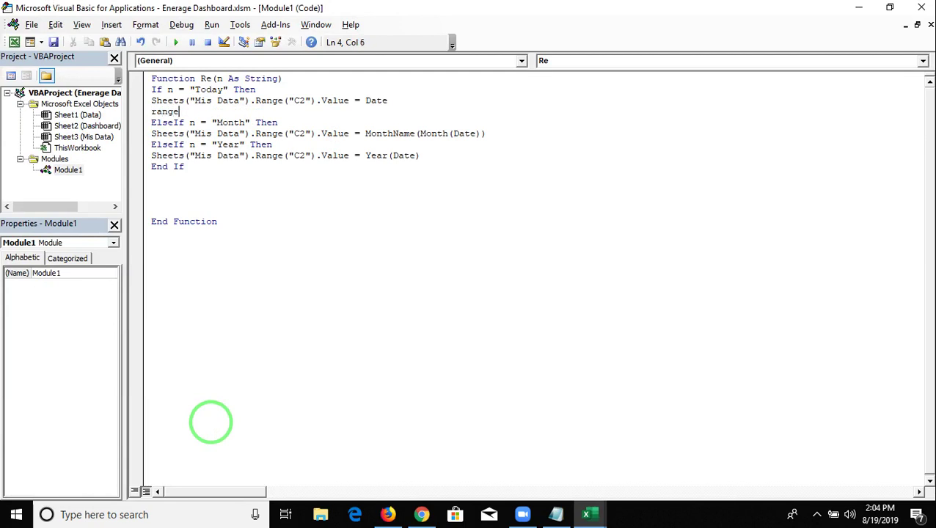
type("(\"B")
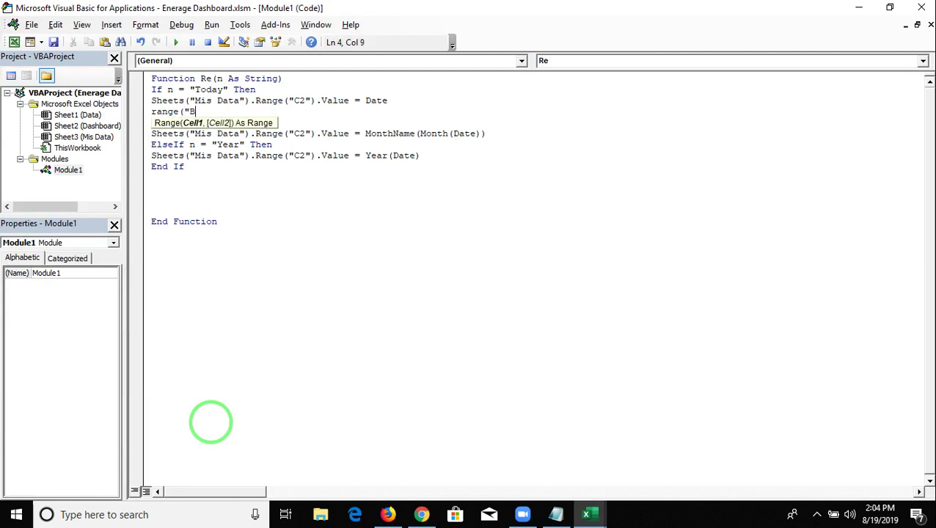
type("5:B")
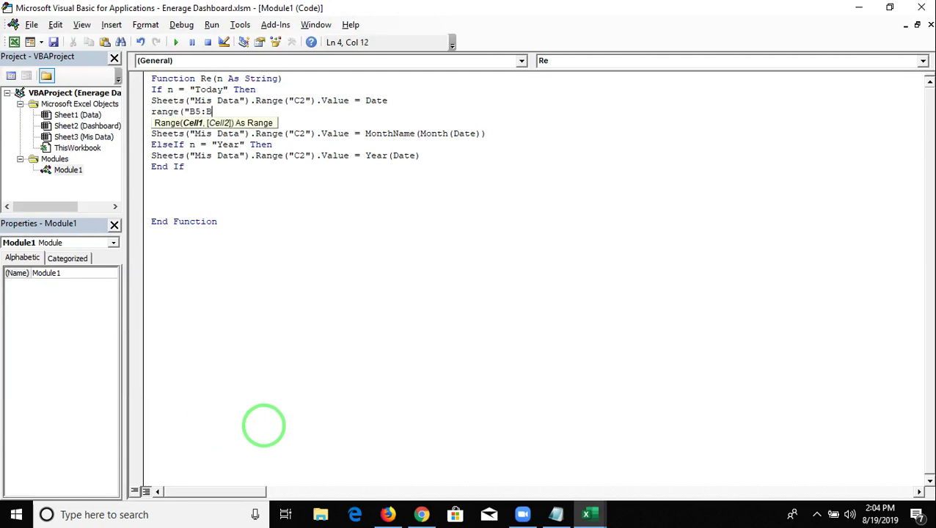
type("6\")")
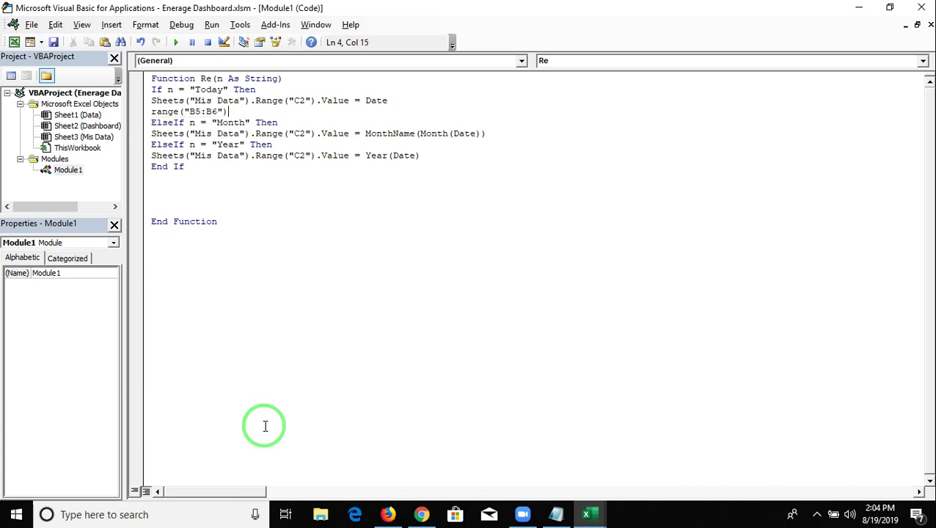
type(".en")
key("Down")
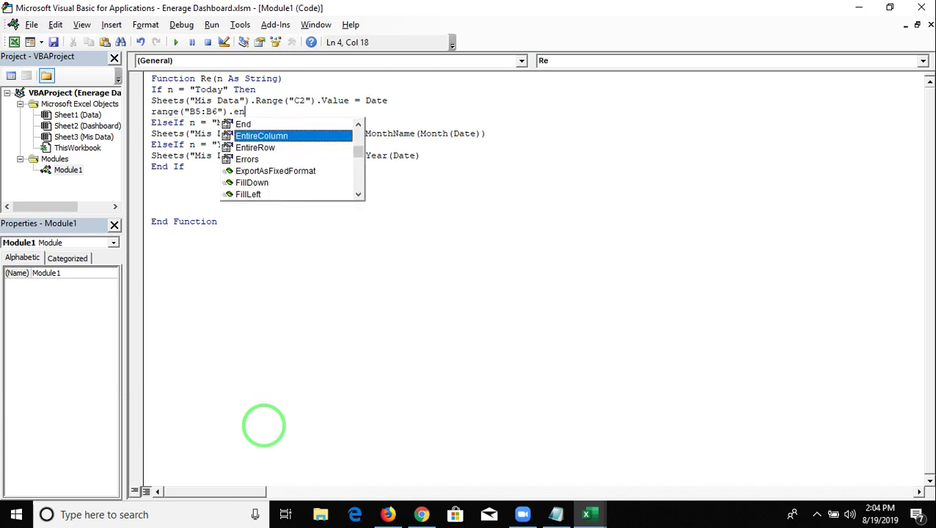
key("Down")
key("BackSpace")
key("BackSpace")
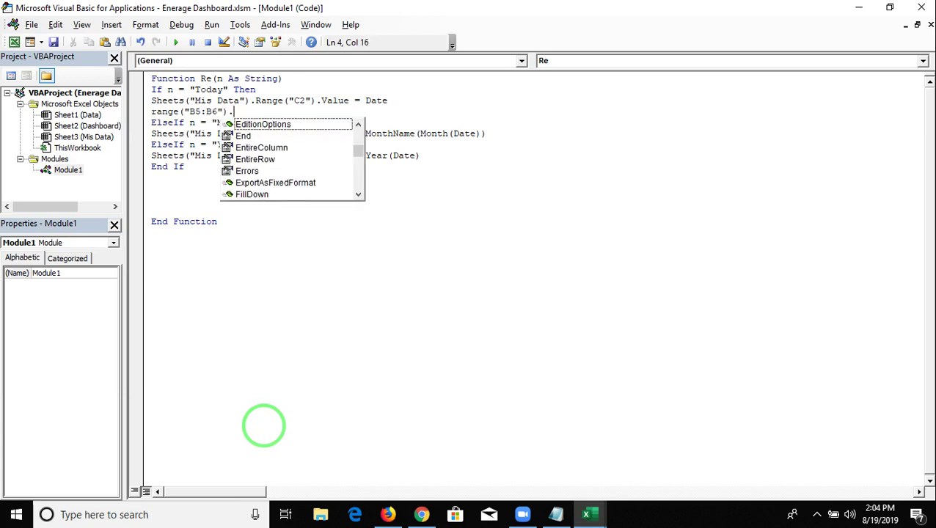
type("in")
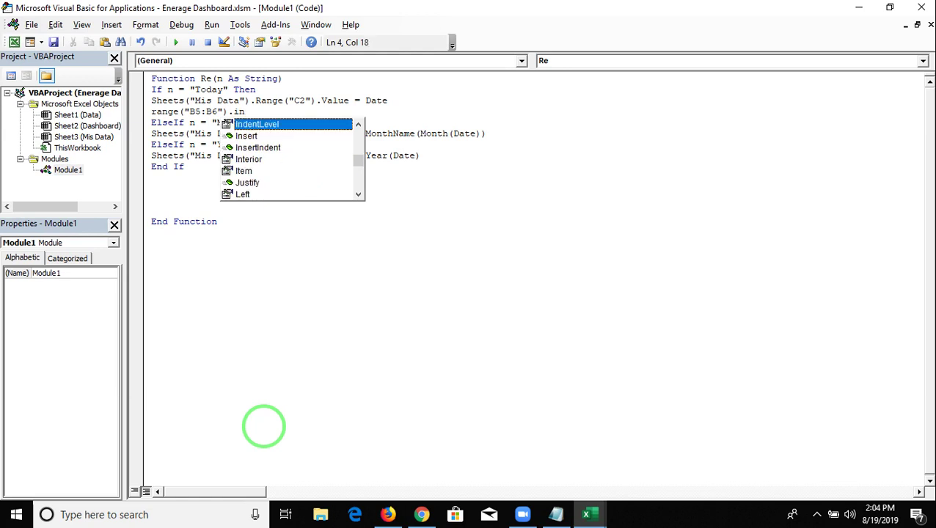
key("Down")
key("Down")
key("Down")
key("Tab")
type(".")
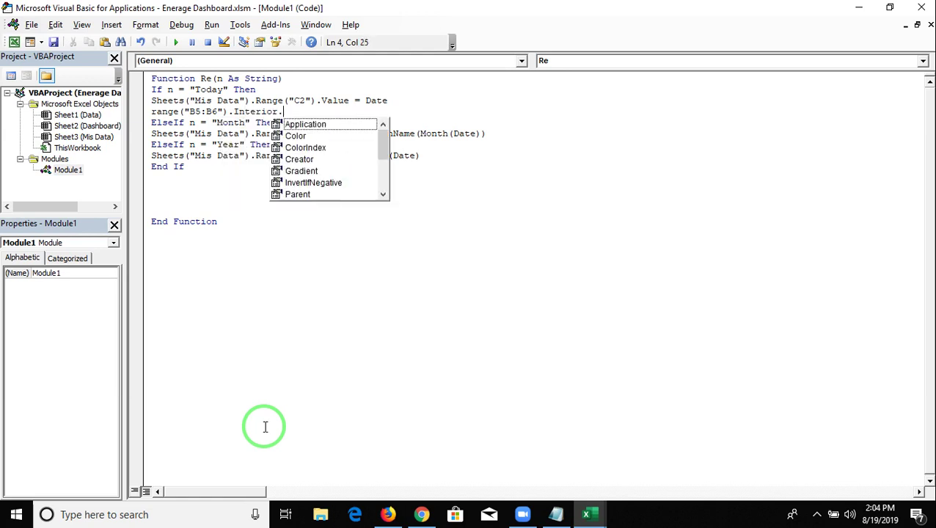
type("co")
key("Tab")
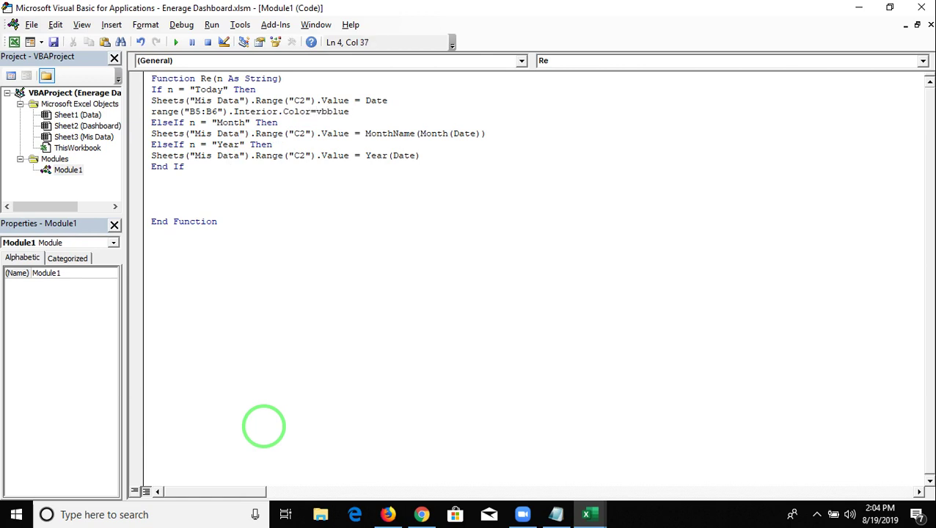
key("Down")
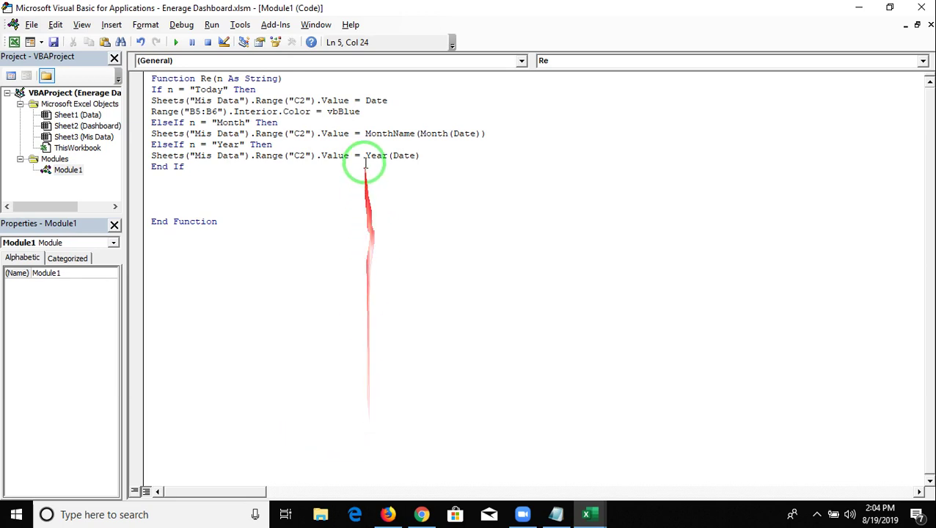
Copy the blue fill line into the Month and Year branches
left_click_drag(362, 113, 151, 112)
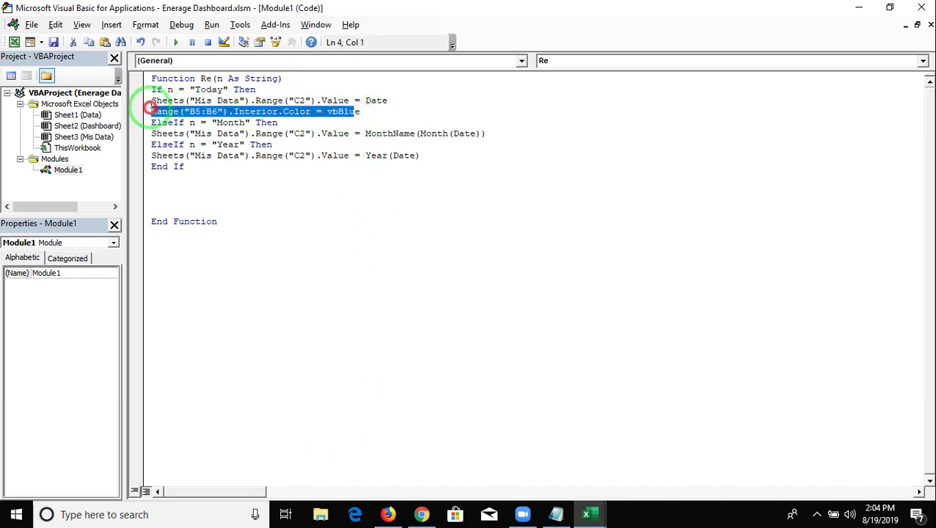
left_click(151, 145)
key("Return")
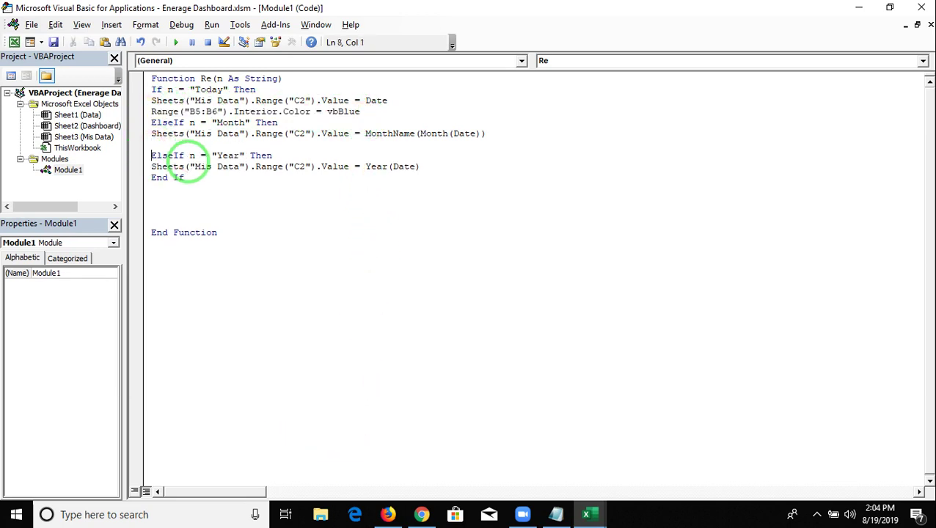
type("Range(\"B5:B6\").Interior.Color = vbBlu")
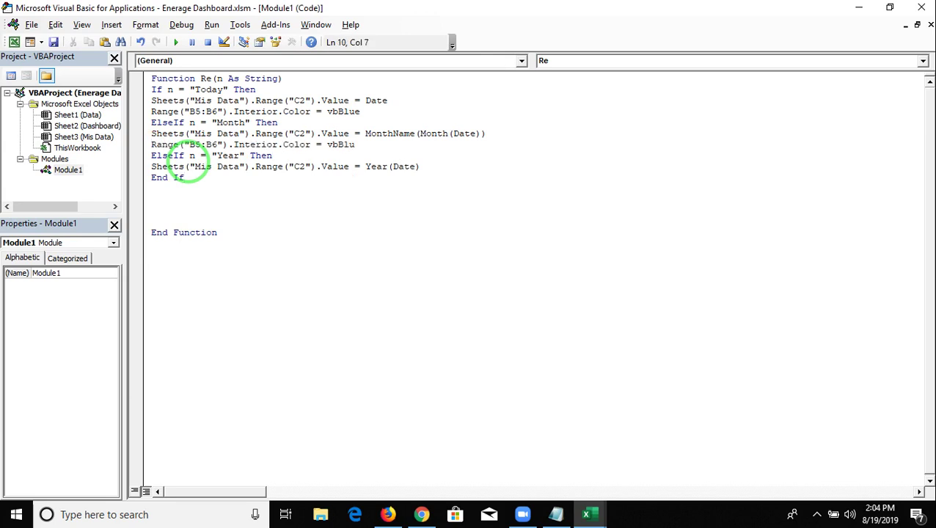
left_click(152, 178)
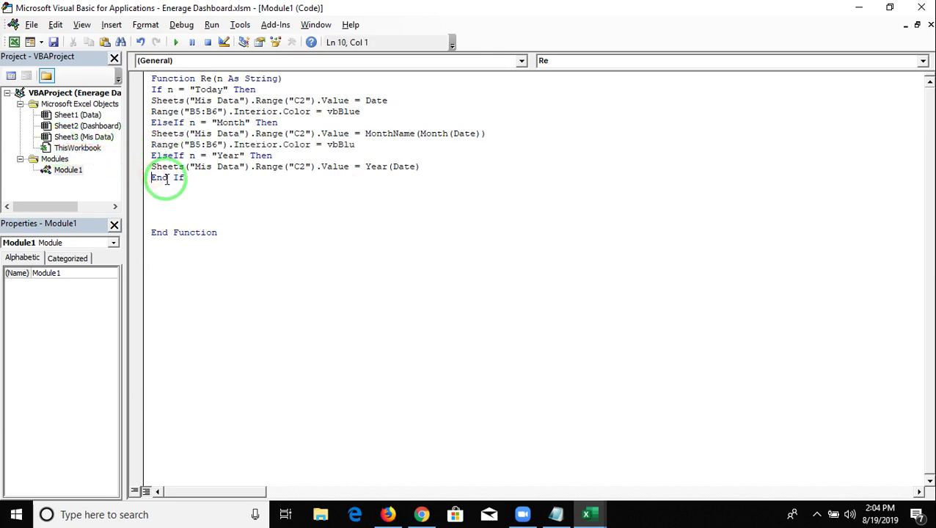
key("Return")
key("Up")
type("Range(\"B5:B6\").Interior.Color = vbBlu")
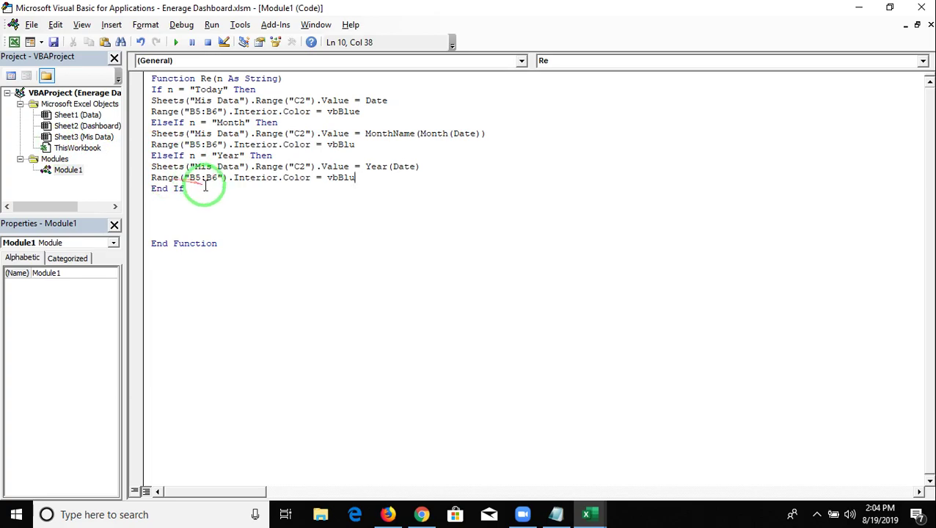
Change the Month copy's range to c5:c6 and the Year copy's to d5:d6
key("alt+Tab")
key("alt+Tab")
key("alt+Tab")
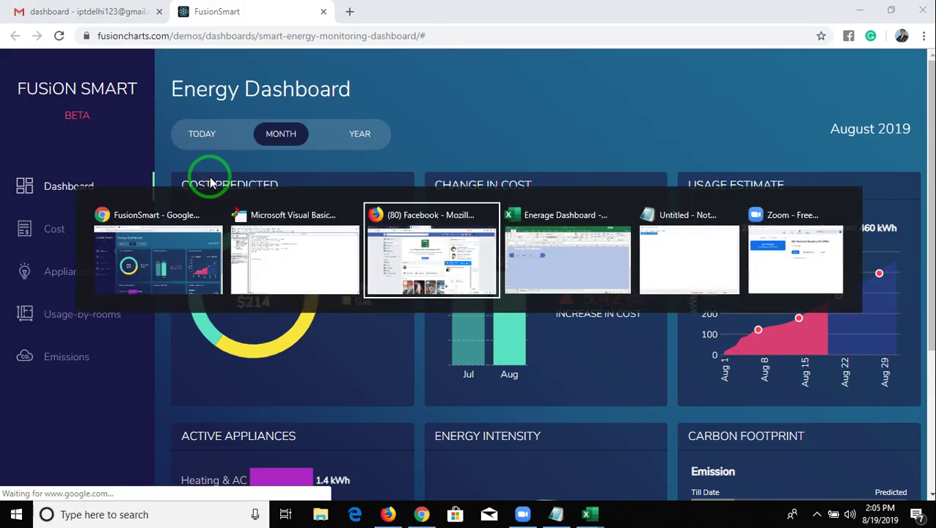
key("alt+Tab")
key("alt+Tab")
key("alt+Tab")
key("alt+Tab")
key("alt+Tab")
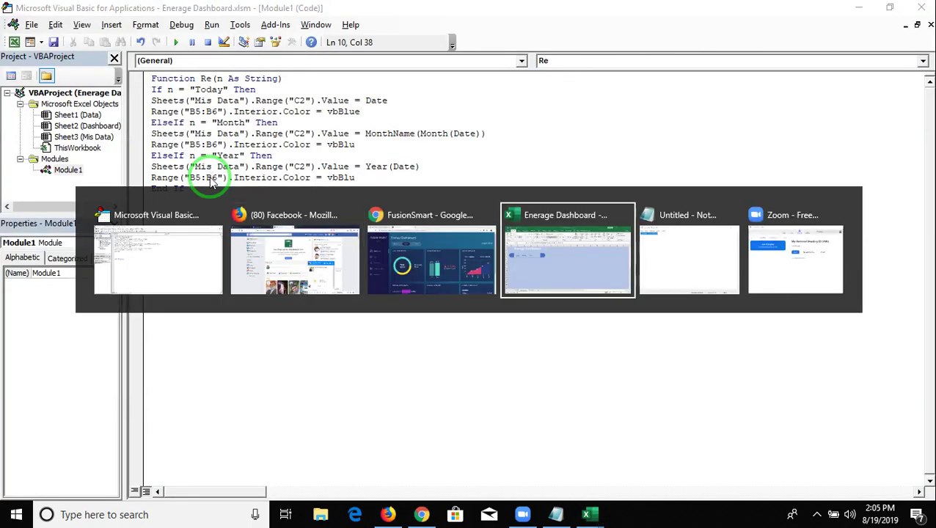
key("alt+Tab")
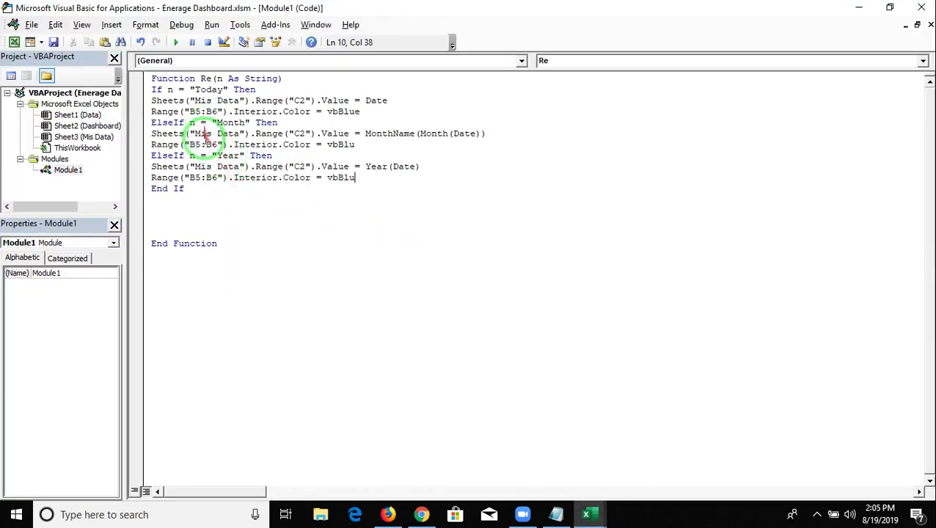
left_click(197, 143)
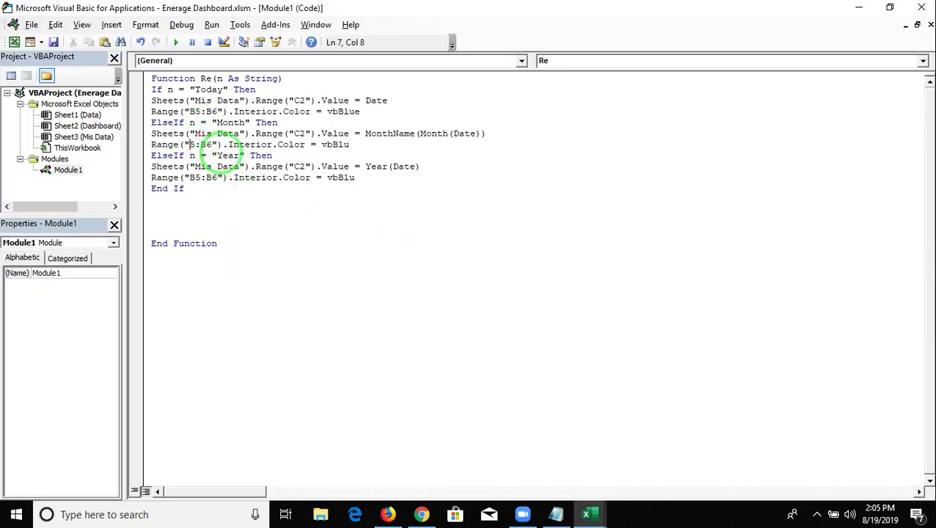
key("BackSpace")
type("c")
key("Right")
key("Right")
key("BackSpace")
type("c")
key("Down")
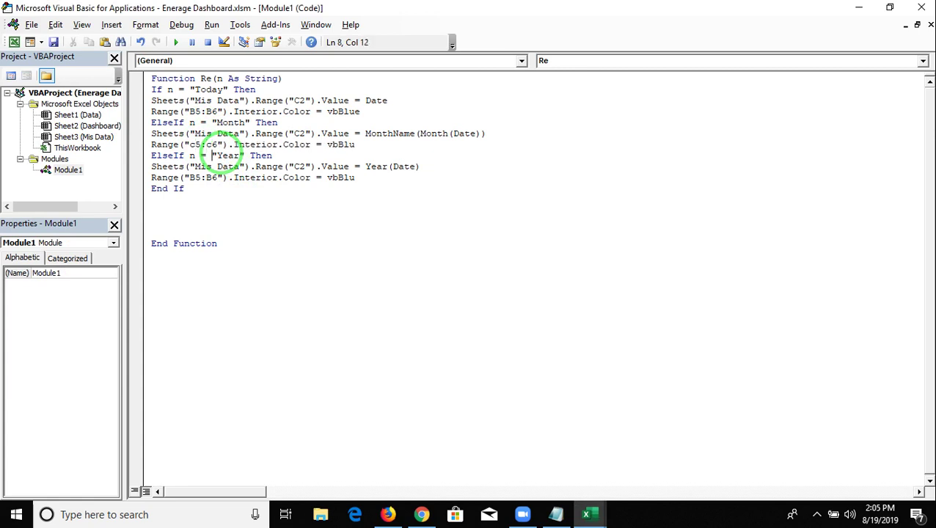
key("BackSpace")
type("d")
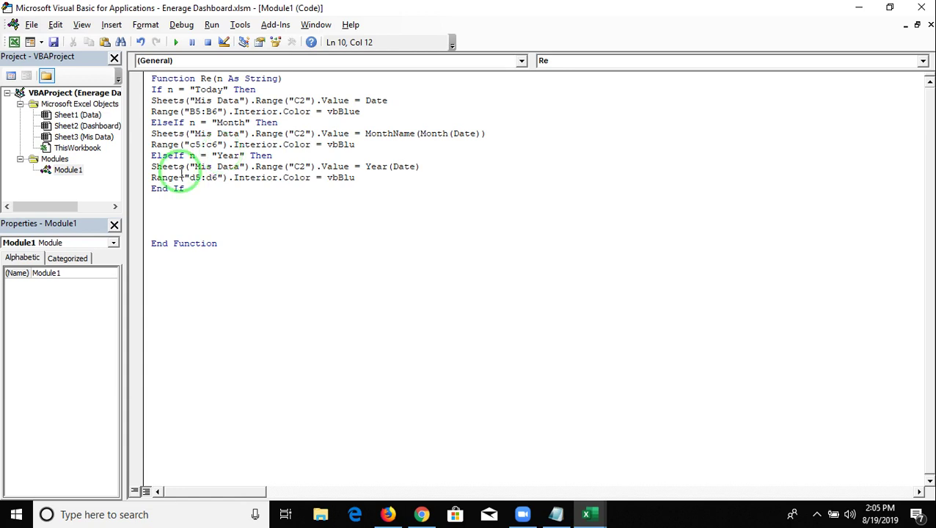
left_click(191, 198)
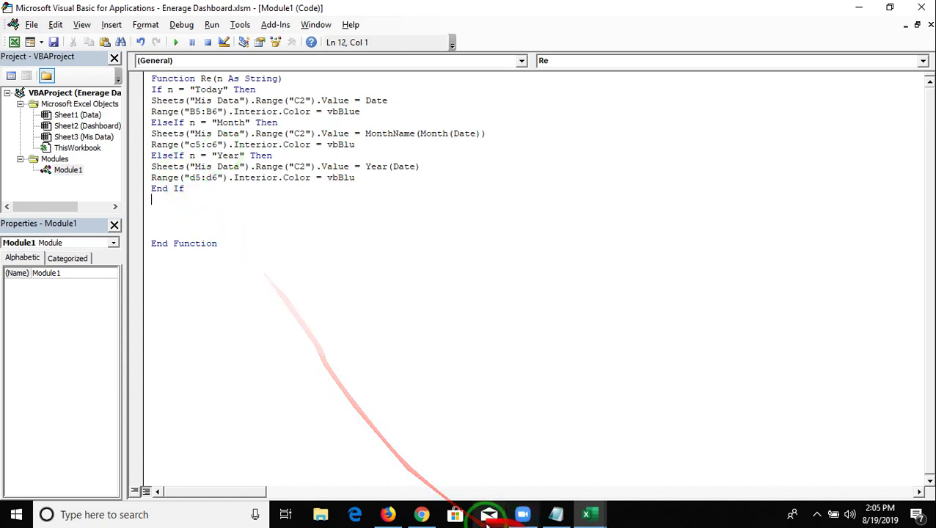
left_click(588, 513)
Test Today's blue fill, make its text white, and fill the Month and Year cells C5:D6
left_click(555, 433)
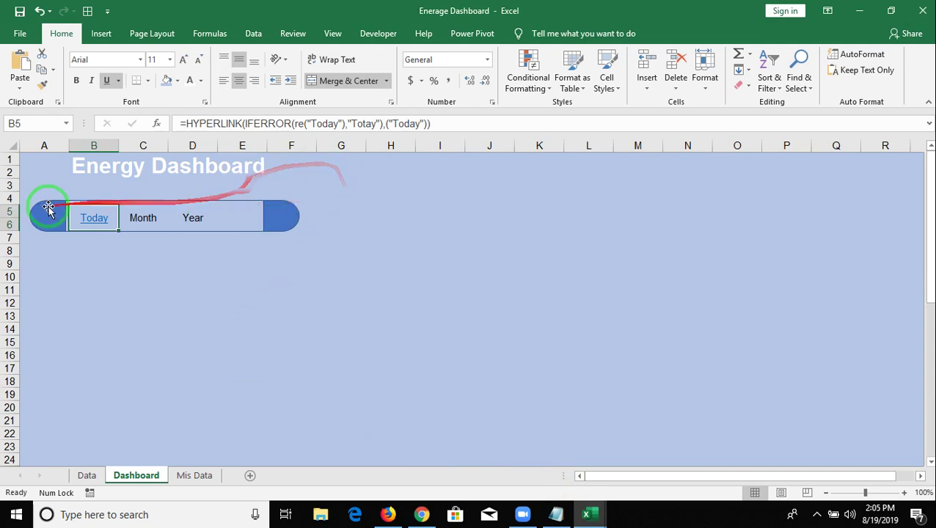
left_click(93, 220)
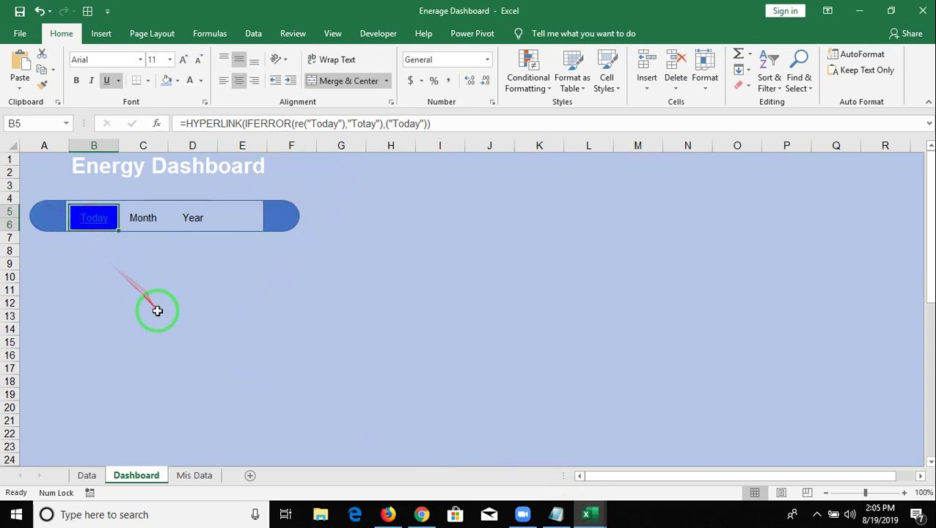
left_click(189, 80)
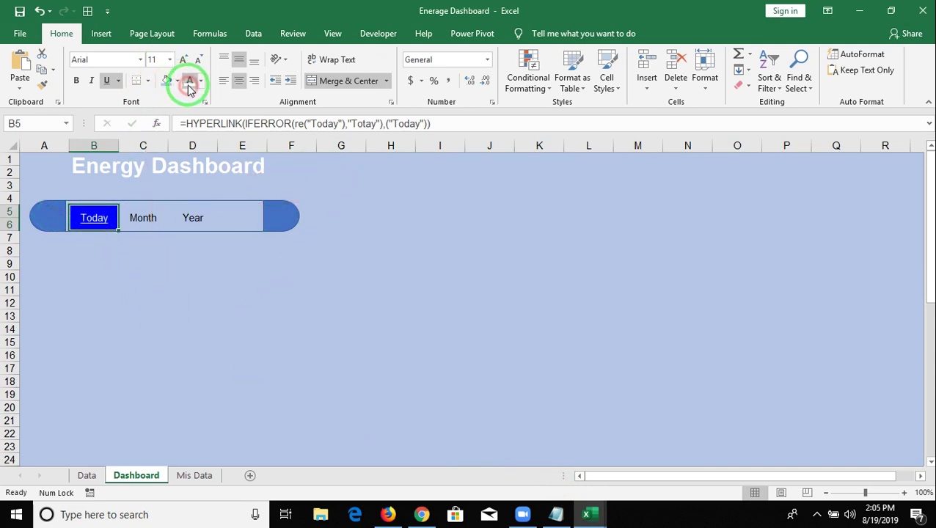
left_click(182, 276)
left_click_drag(133, 216, 177, 219)
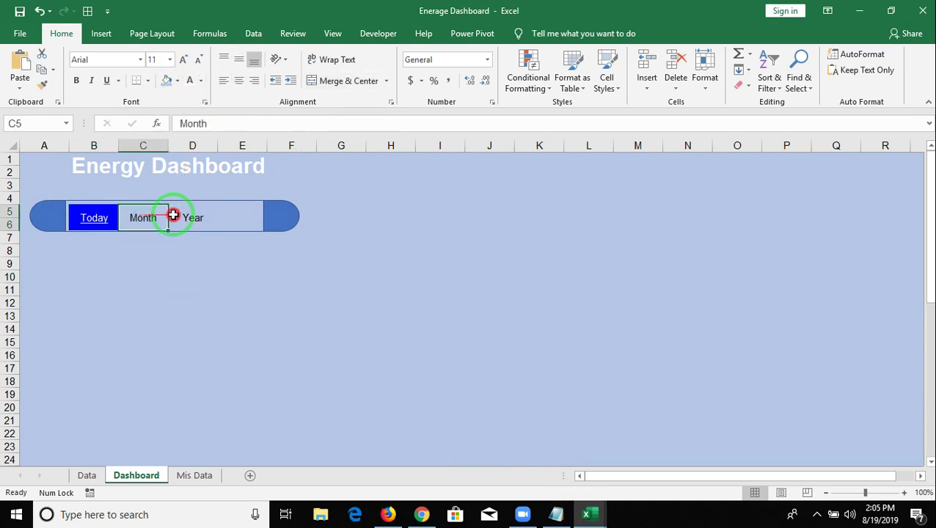
left_click(174, 83)
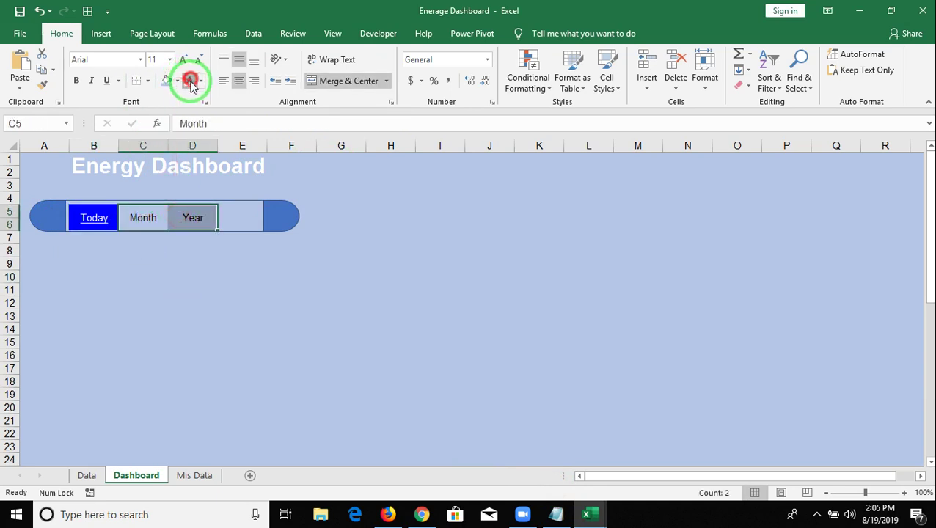
left_click(157, 307)
Enter =HYPERLINK(Re("Month"),"Month") in C5, which currently shows #VALUE!
left_click(138, 218)
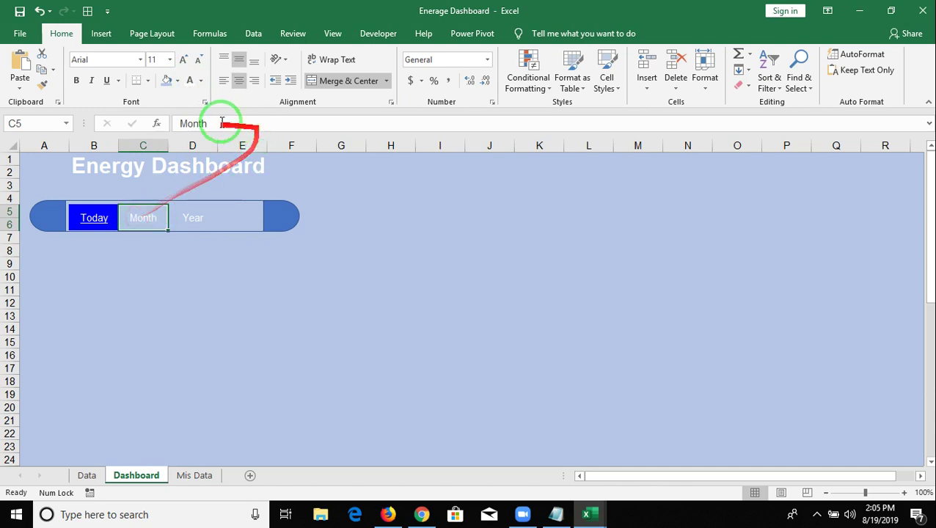
left_click(180, 124)
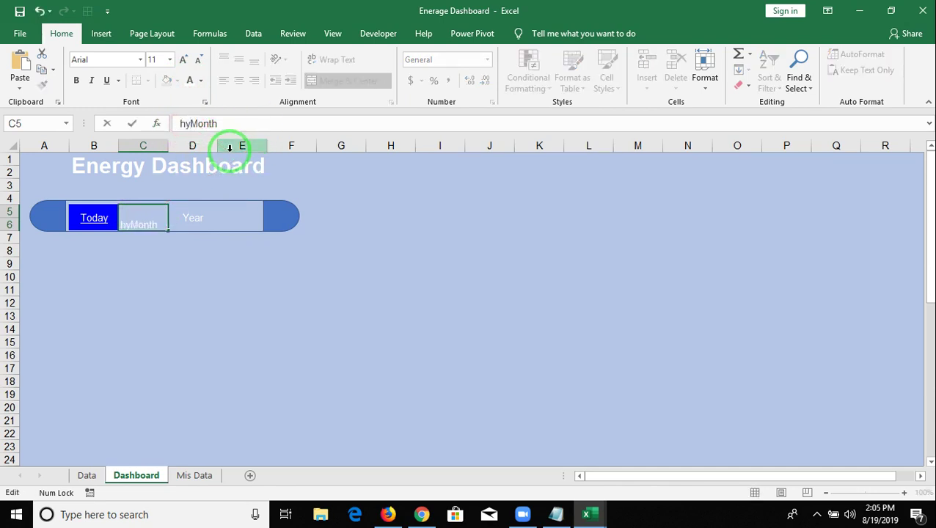
type("=h")
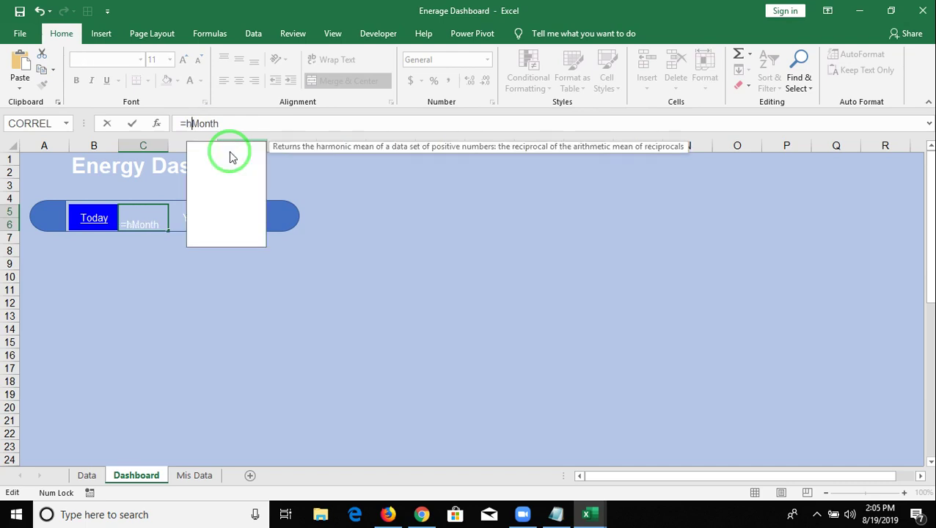
type("y")
double_click(230, 149)
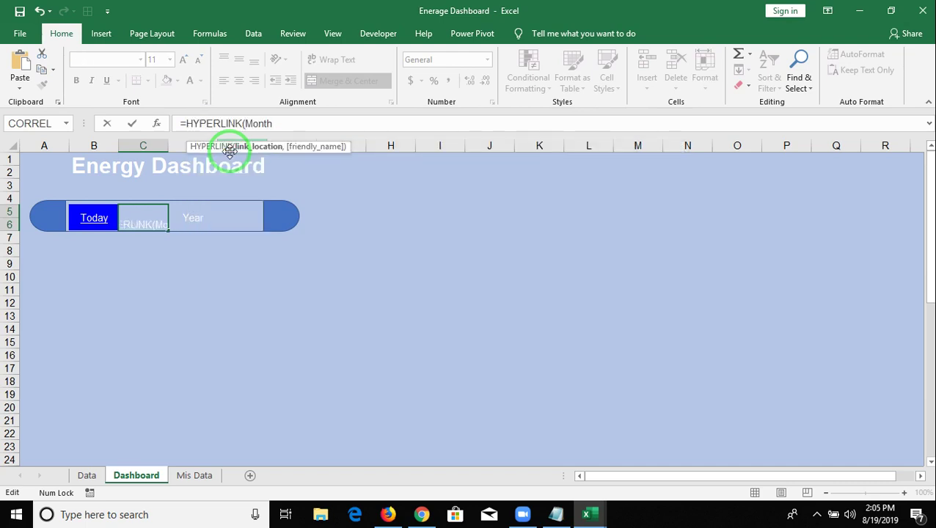
type("Re")
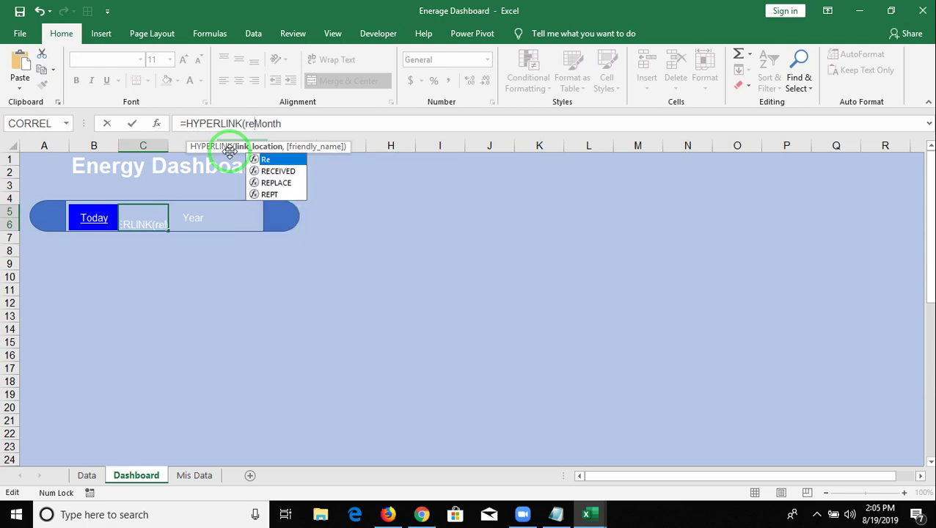
type("(")
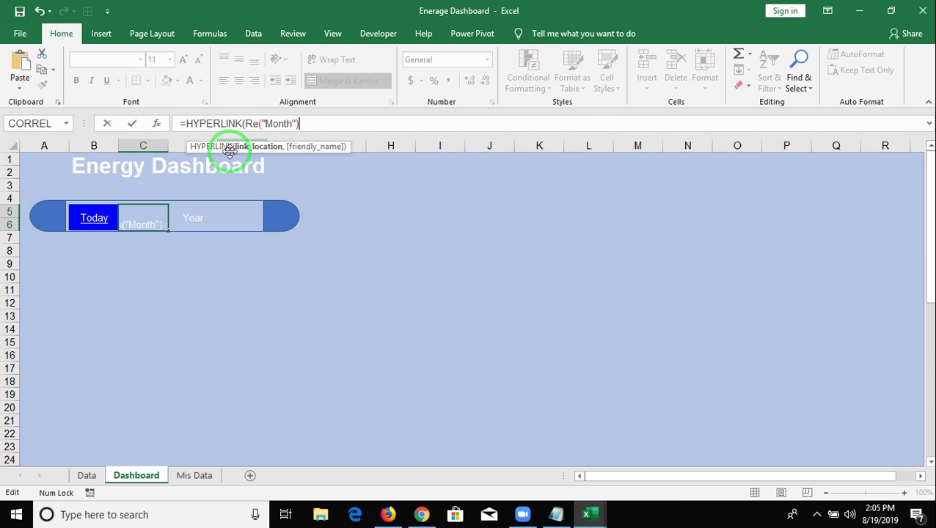
type(",\"Month")
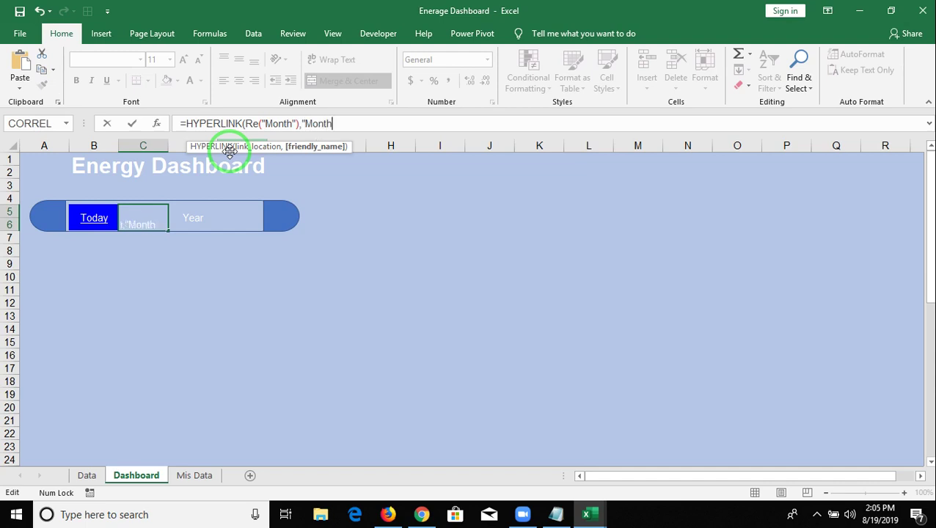
key("Return")
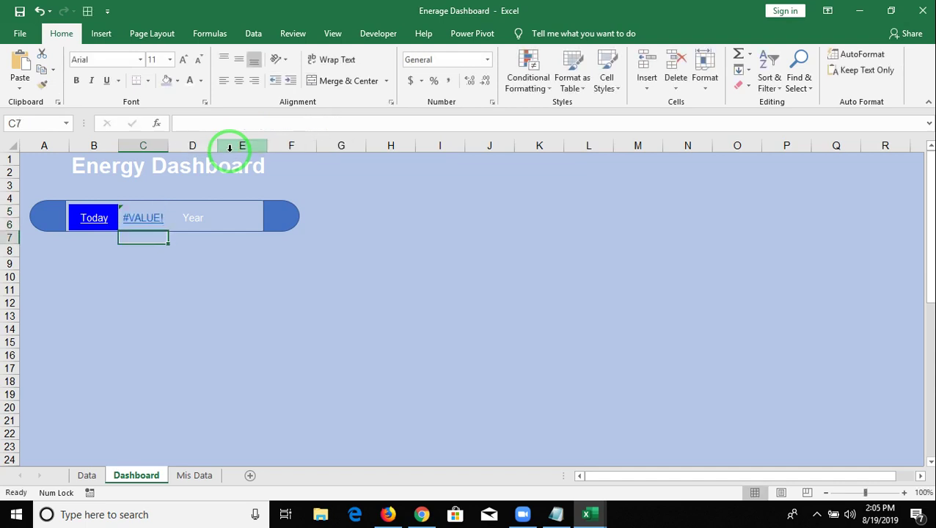
Change C5 to =HYPERLINK(IFERROR(re("Month"),"Month"),"Month"), fixing the typo in "Month"
key("Up")
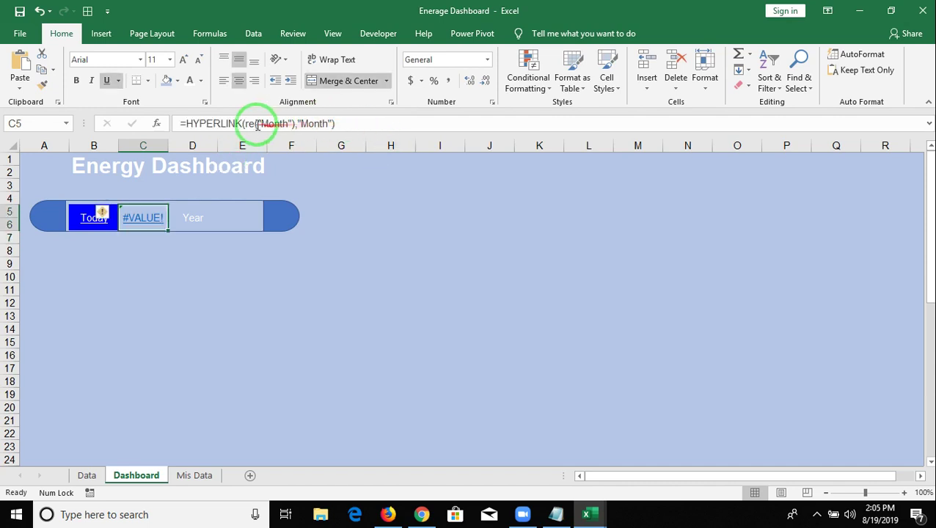
left_click(251, 124)
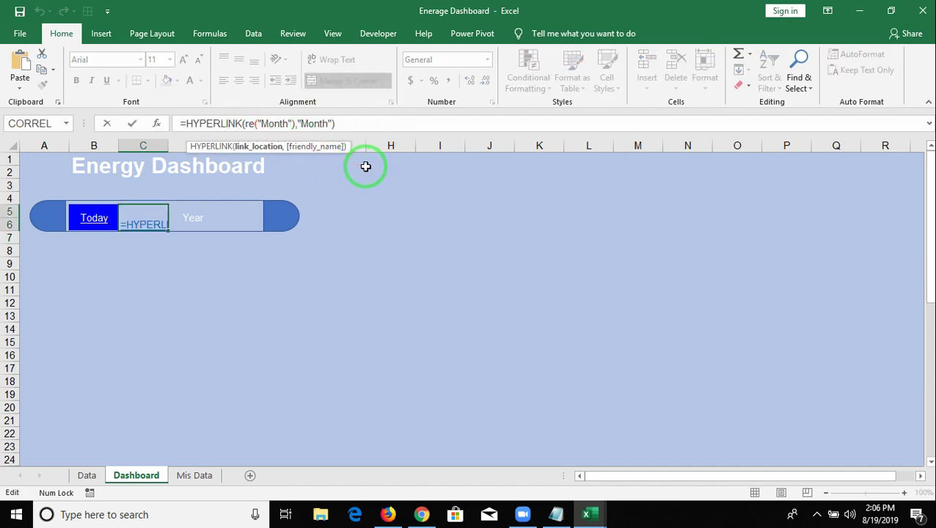
type("IF")
key("Down")
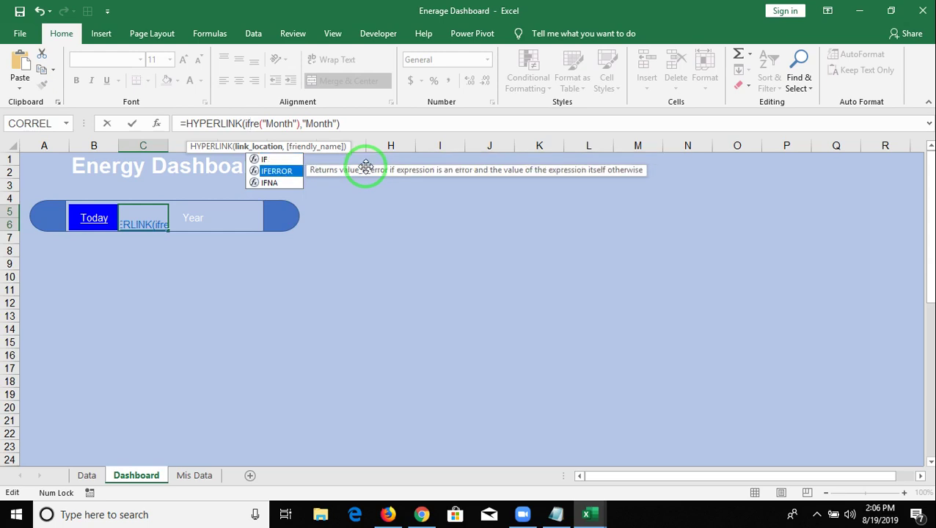
key("Tab")
key("Right")
key("Right")
key("Right")
key("Right")
key("Right")
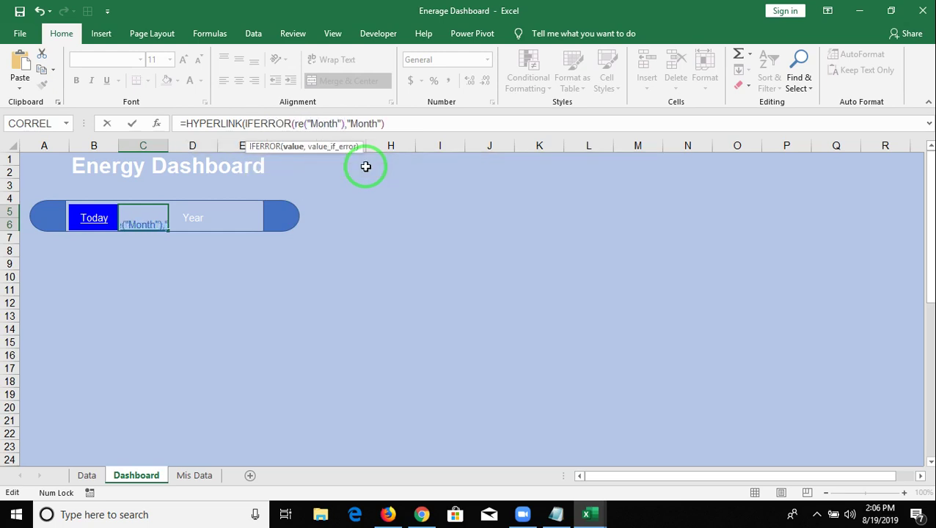
type(")")
type(",\"")
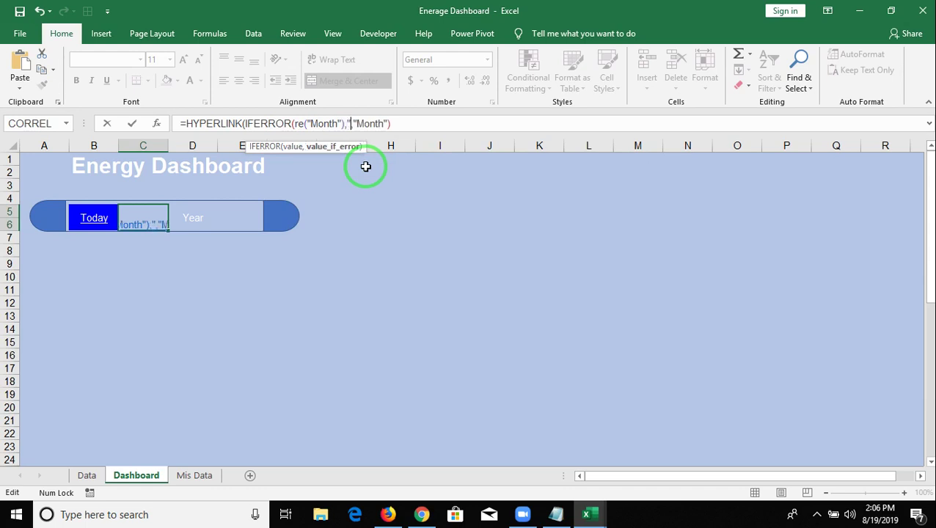
type("Mopm")
key("BackSpace")
key("BackSpace")
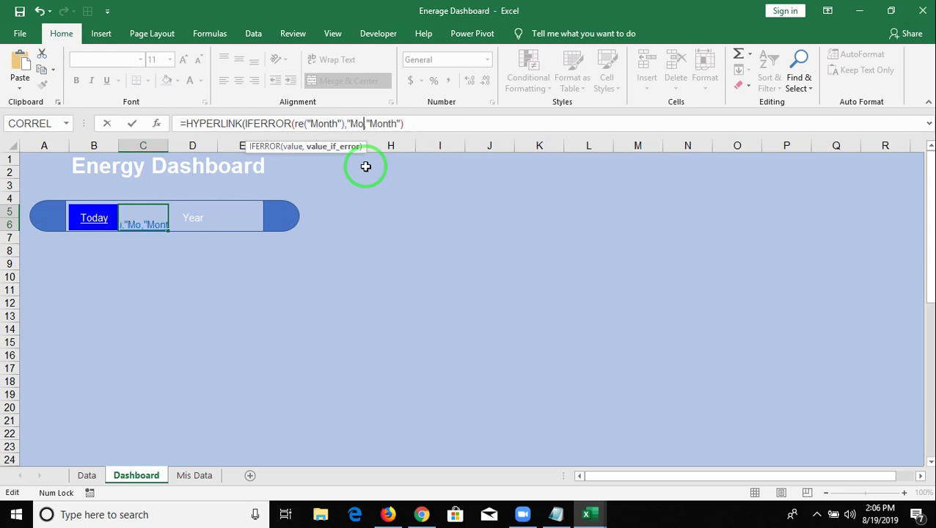
key("BackSpace")
type("on")
type("th\")")
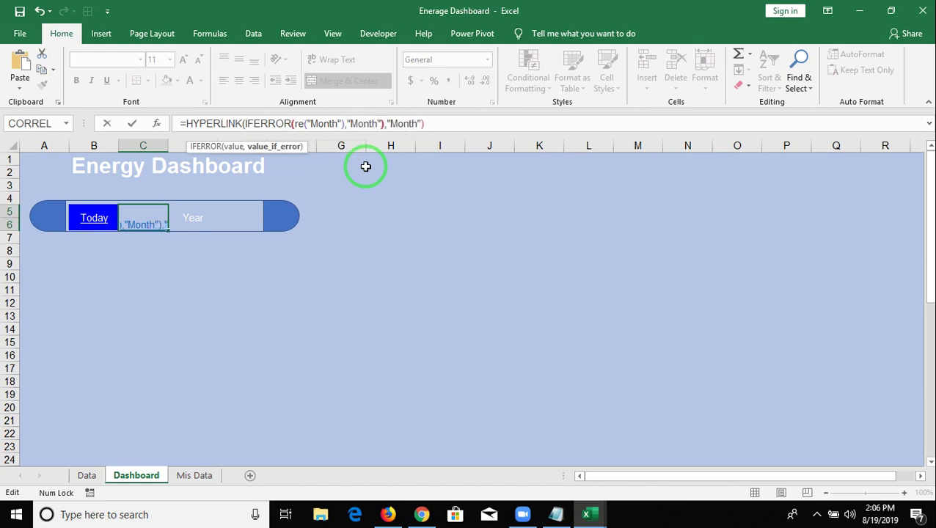
key("Return")
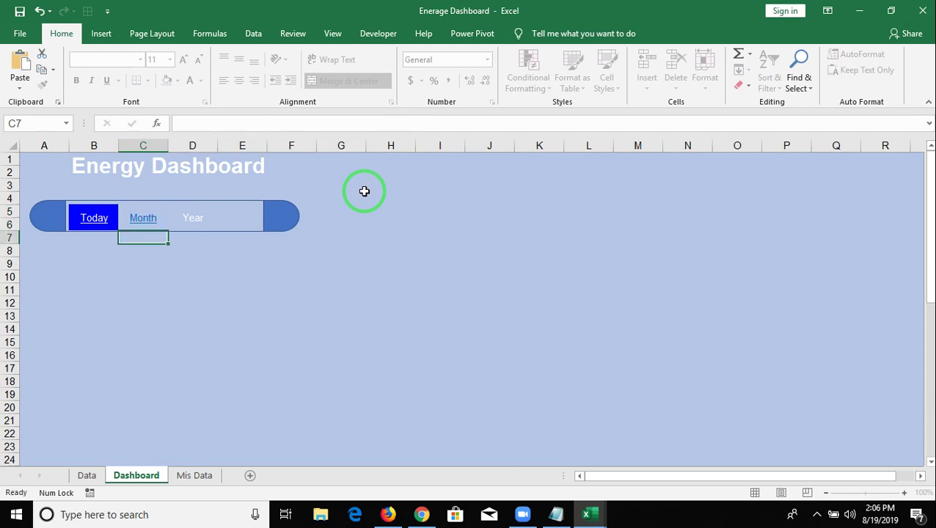
Recheck the C5 formula, leave it unchanged, and move to D5
key("Up")
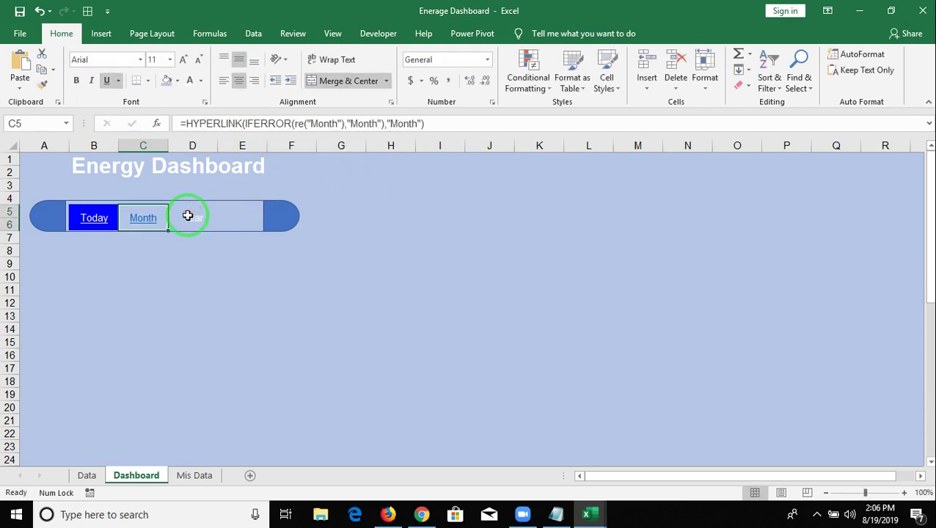
left_click(438, 128)
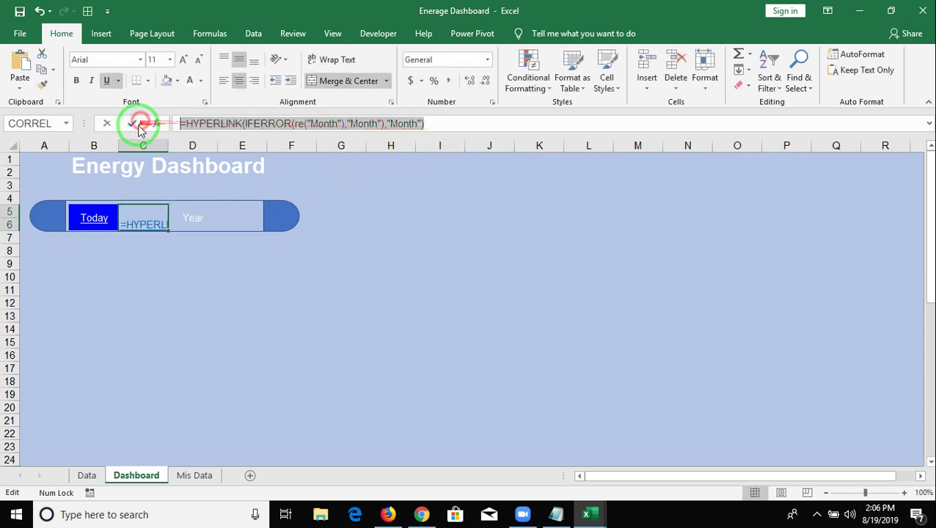
left_click(136, 125)
key("Right")
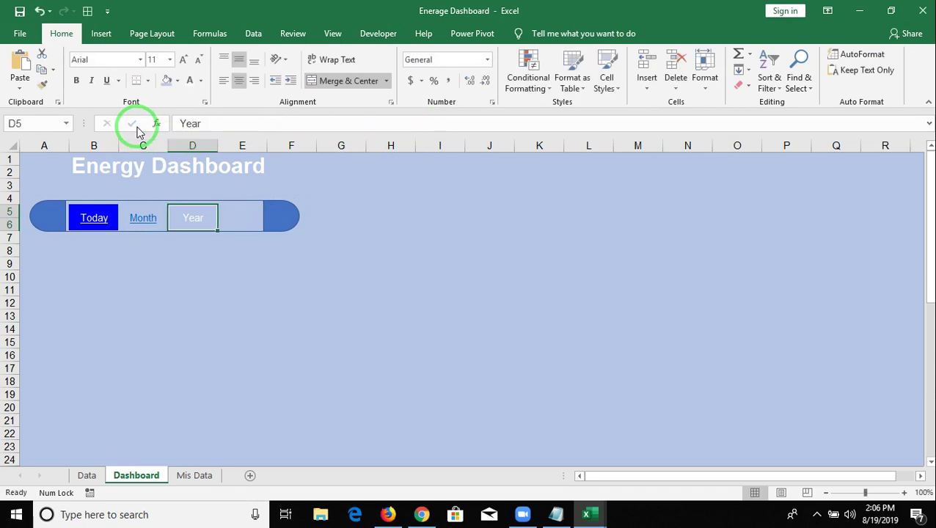
Paste the Month link formula into D5 and accept Excel's suggested correction
type("=")
type("=HYPERLINK(IFERROR(re(\"Month\"),\"Month\"),\"Month\")")
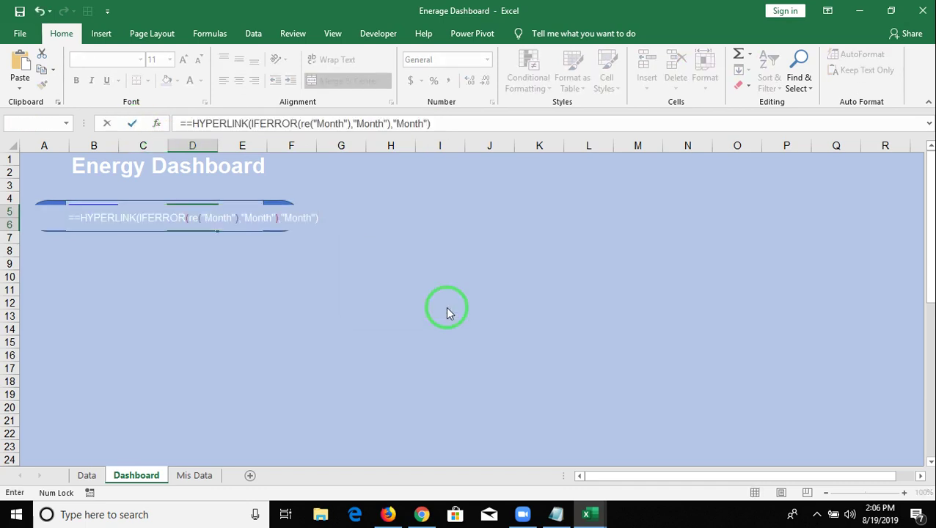
key("Return")
left_click(448, 308)
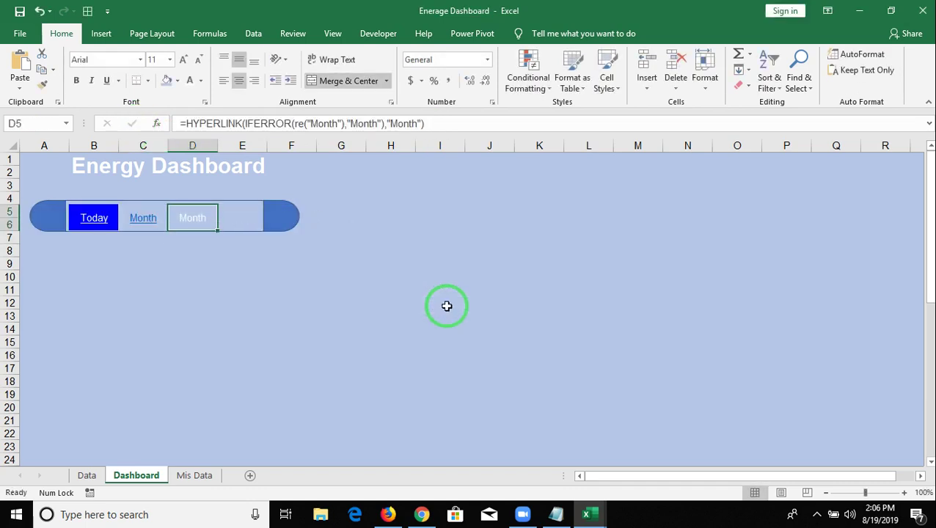
Change D5's link target and fallback from Month to Year
double_click(325, 124)
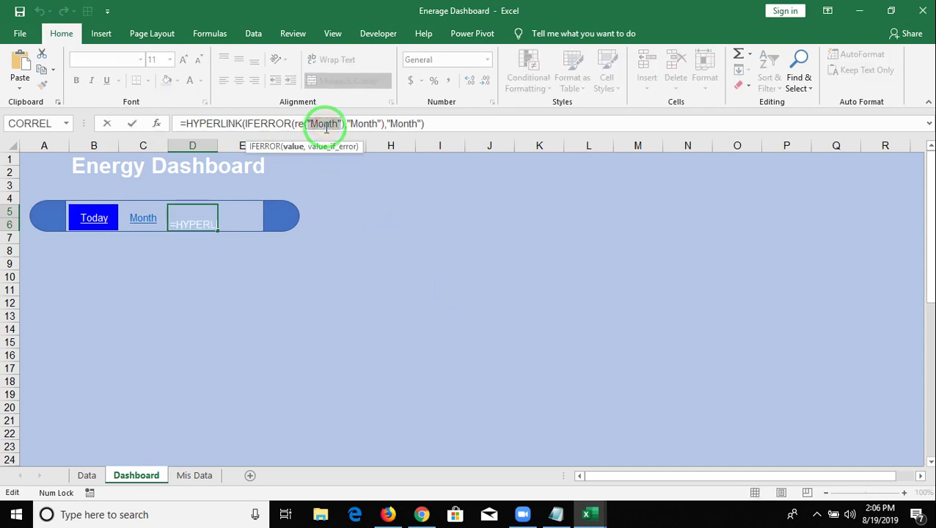
left_click(326, 126)
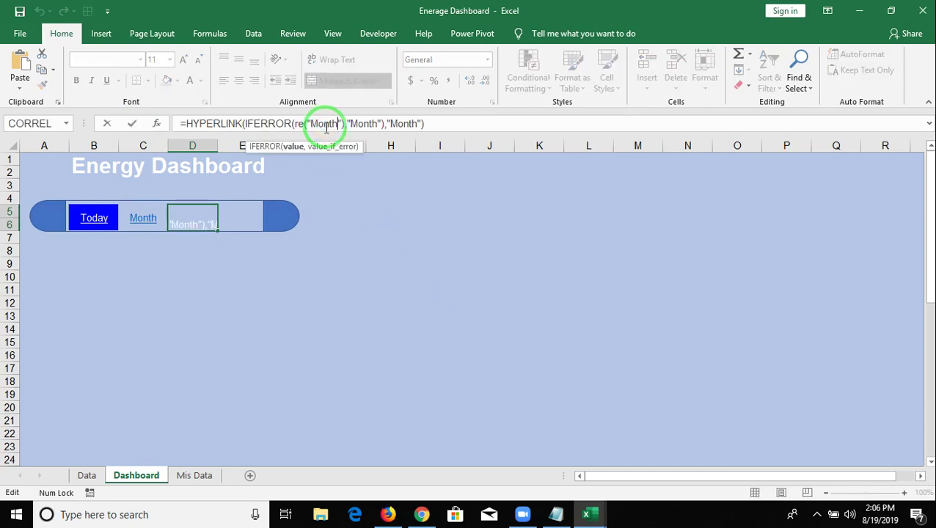
key("BackSpace")
key("BackSpace")
key("BackSpace")
key("BackSpace")
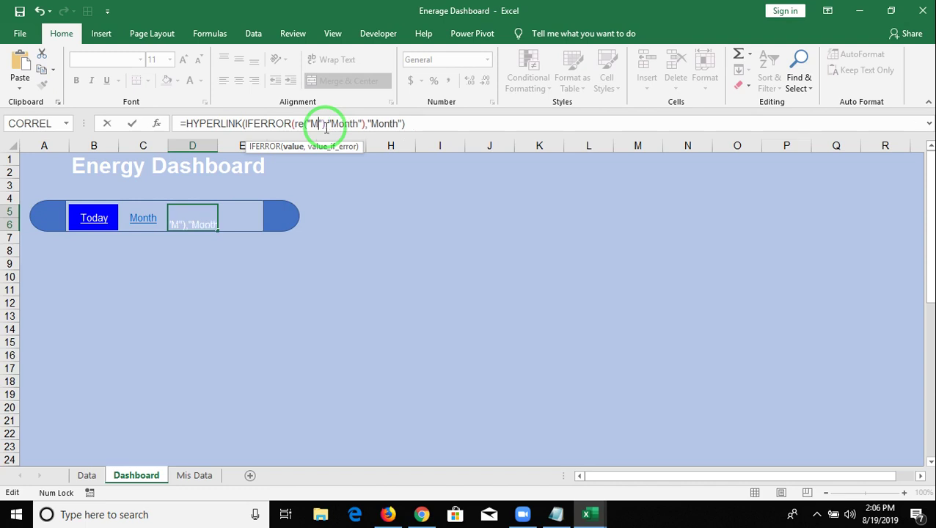
key("BackSpace")
type("Year")
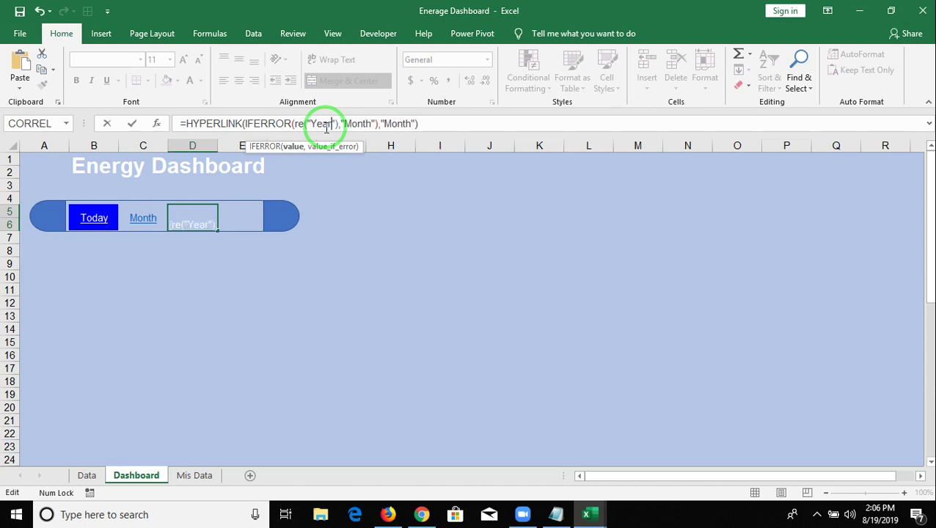
left_click(372, 121)
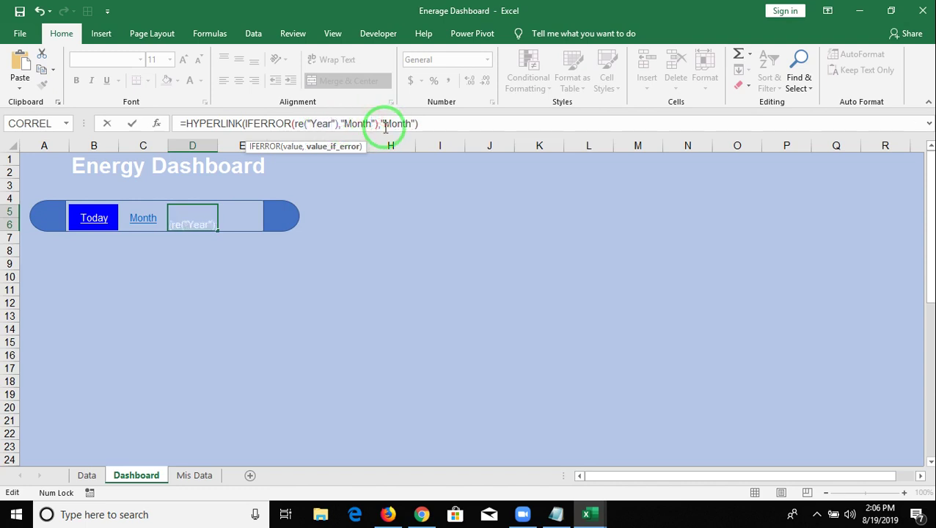
key("BackSpace")
key("BackSpace")
key("BackSpace")
key("BackSpace")
key("BackSpace")
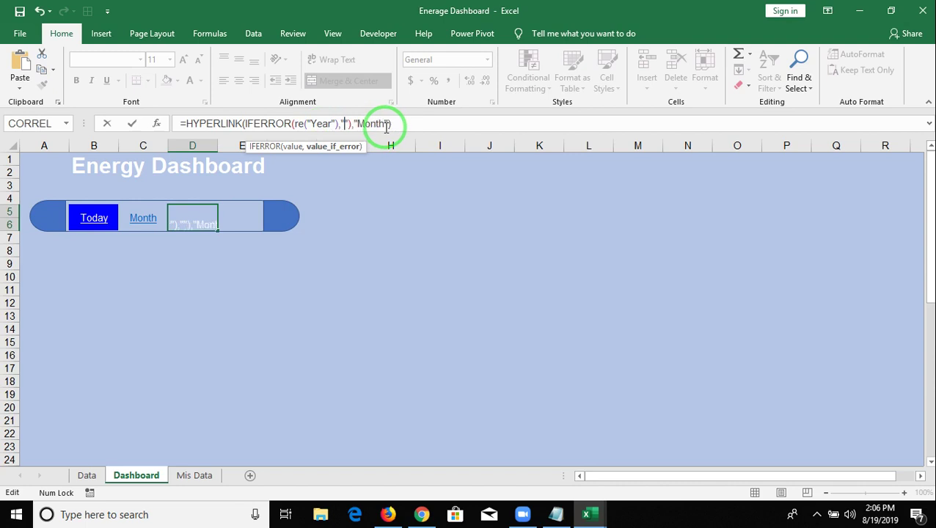
type("Year")
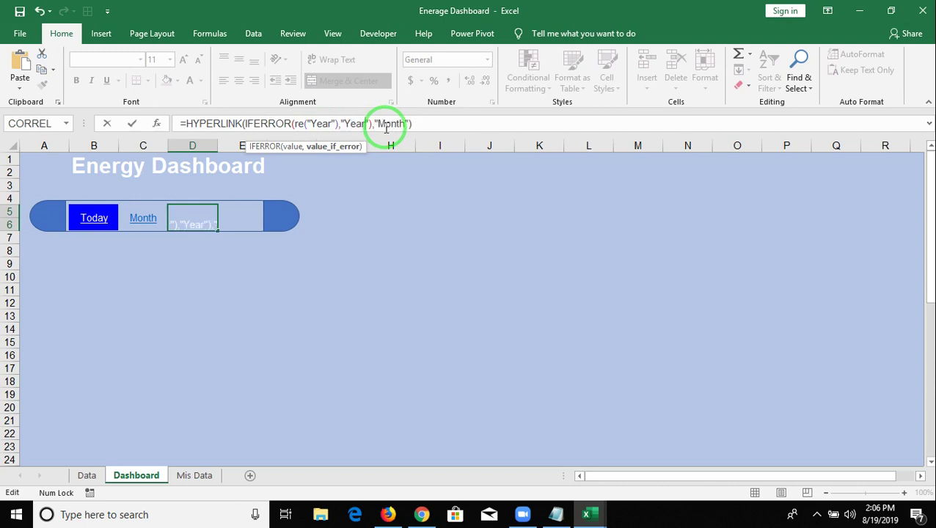
left_click(388, 125)
type("Year")
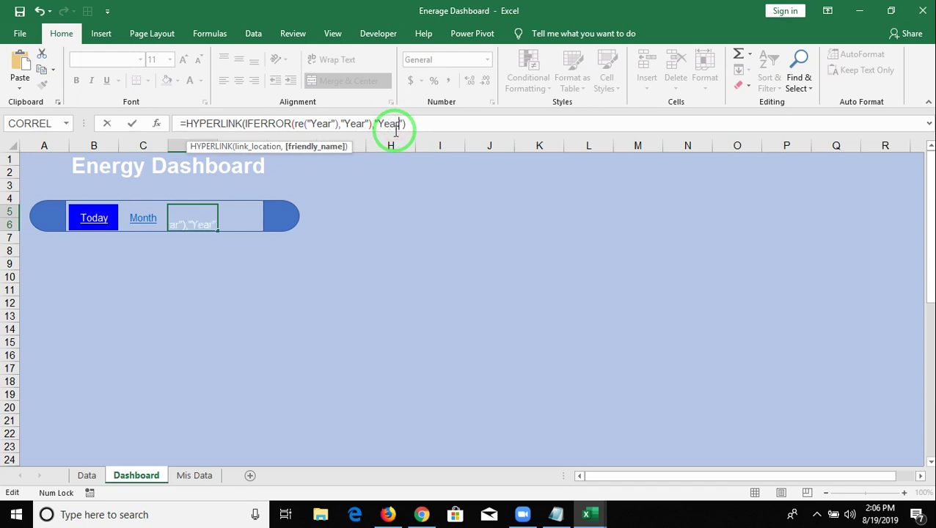
key("Return")
key("Up")
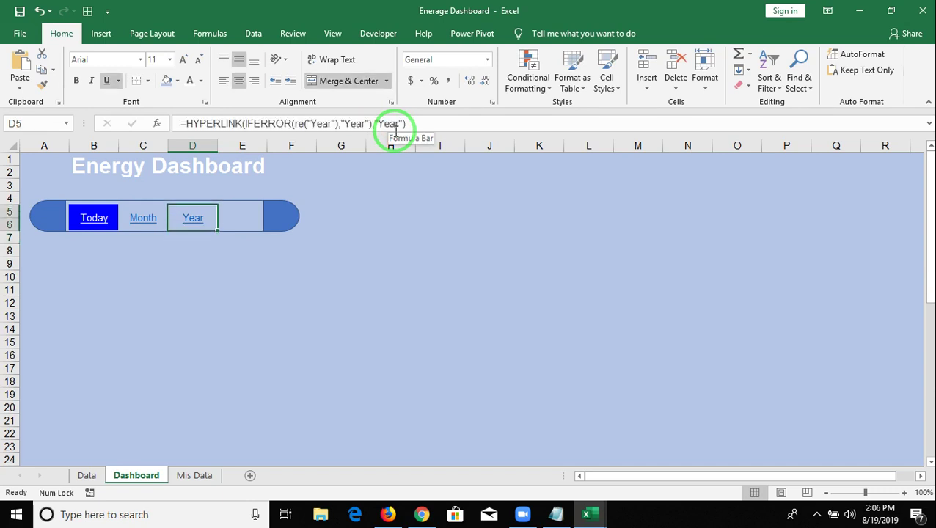
Test the Today, Month and Year links on the dashboard
left_click_drag(396, 135, 353, 330)
left_click(242, 328)
left_click(144, 224)
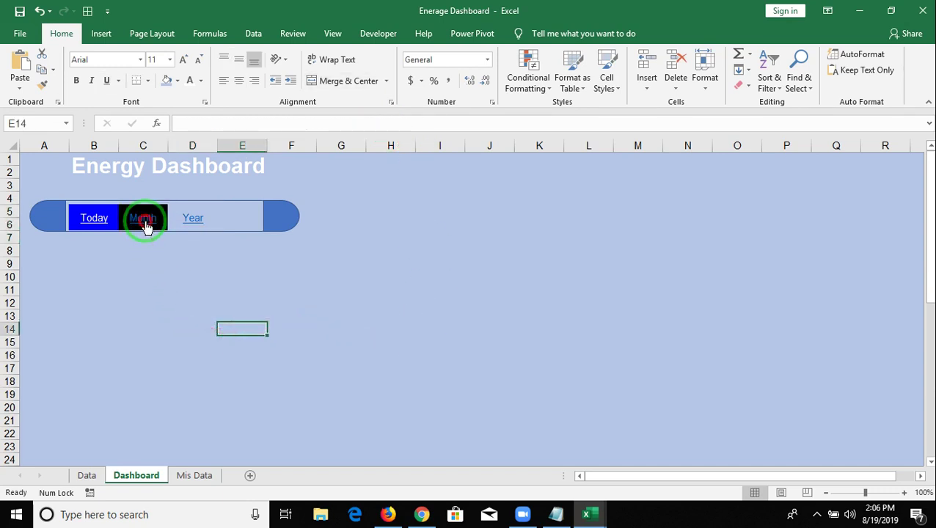
left_click(195, 217)
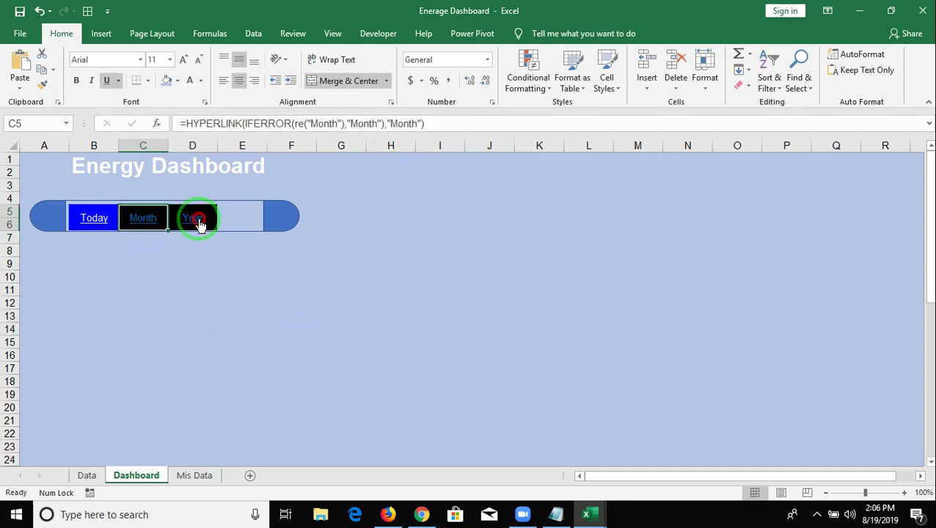
left_click(91, 223)
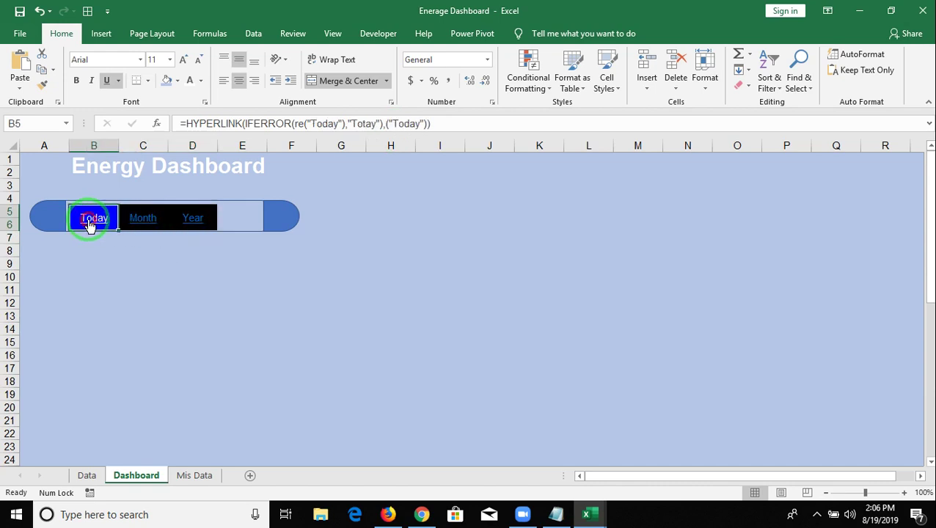
left_click(155, 227)
left_click(191, 221)
left_click_drag(150, 229, 364, 405)
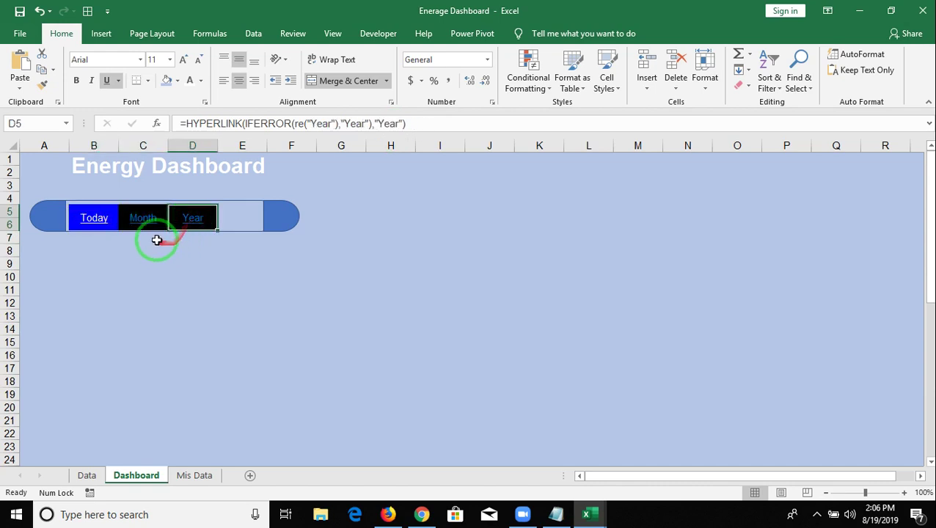
left_click(249, 342)
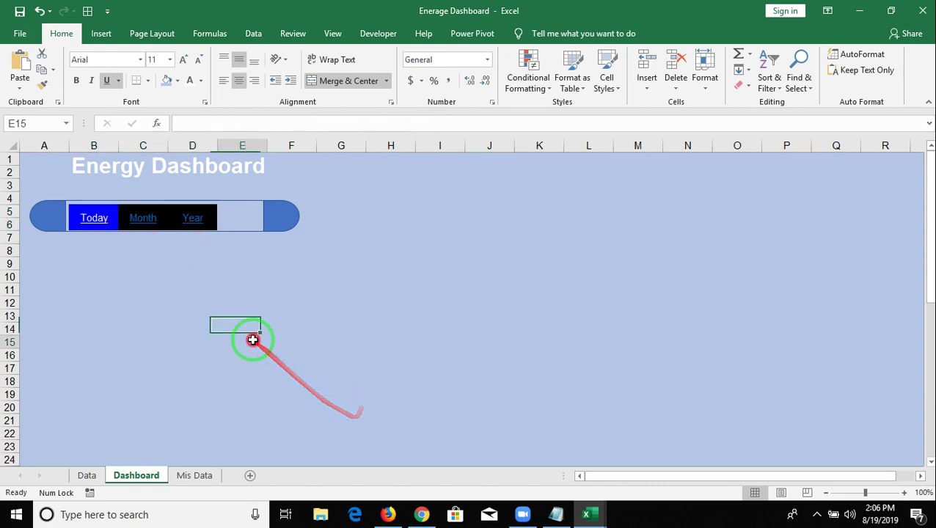
left_click(145, 227)
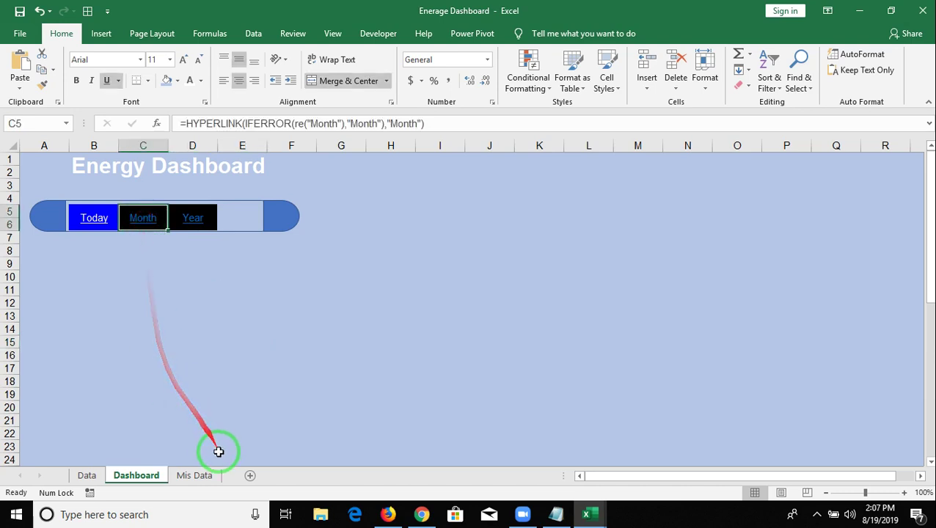
Check that Mis Data C2 shows August, return to the Dashboard and run Today
left_click(201, 477)
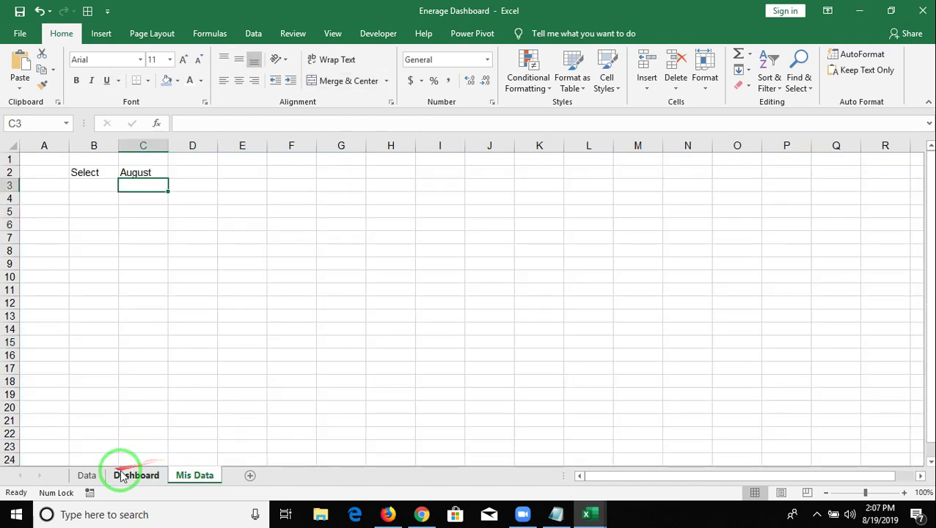
left_click(132, 475)
left_click_drag(152, 451, 73, 211)
left_click(85, 220)
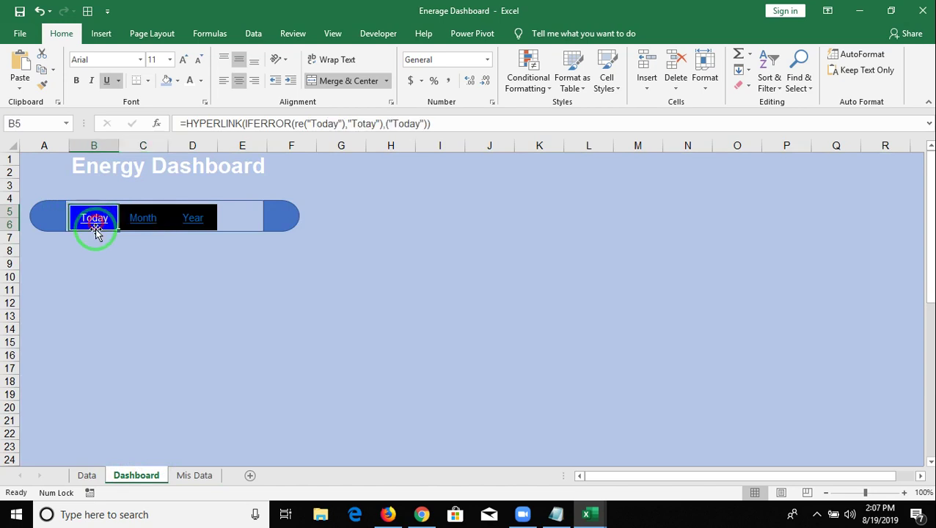
In the VBA editor, correct vbBlu to vbBlue on the c5:c6 and d5:d6 lines
key("alt+F11")
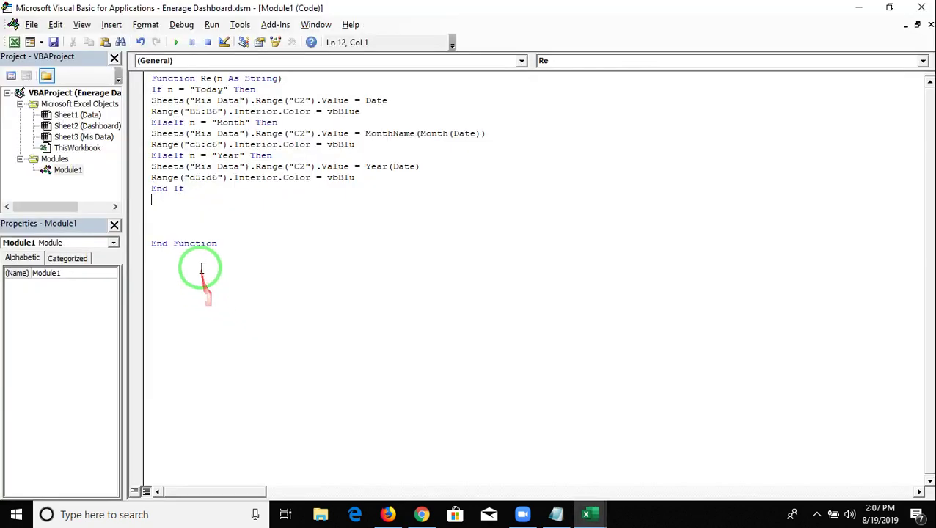
left_click(154, 102)
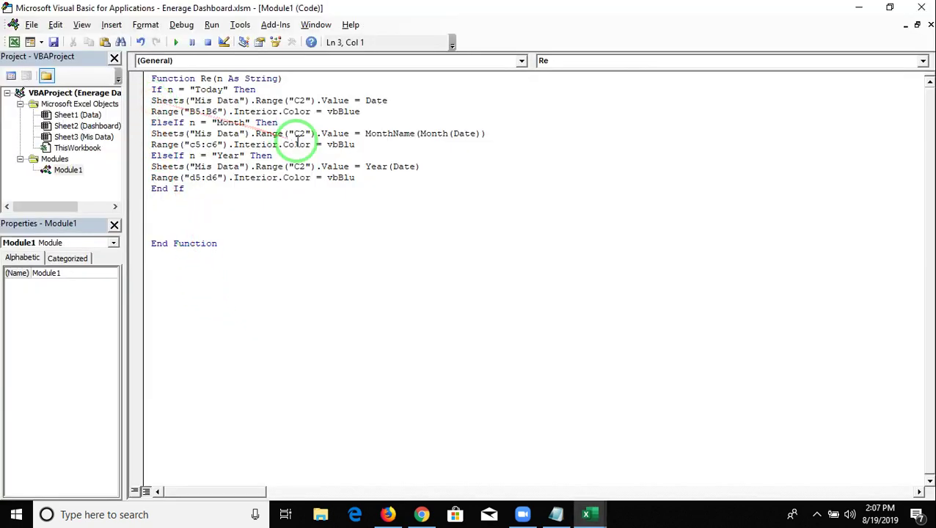
key("Return")
key("Return")
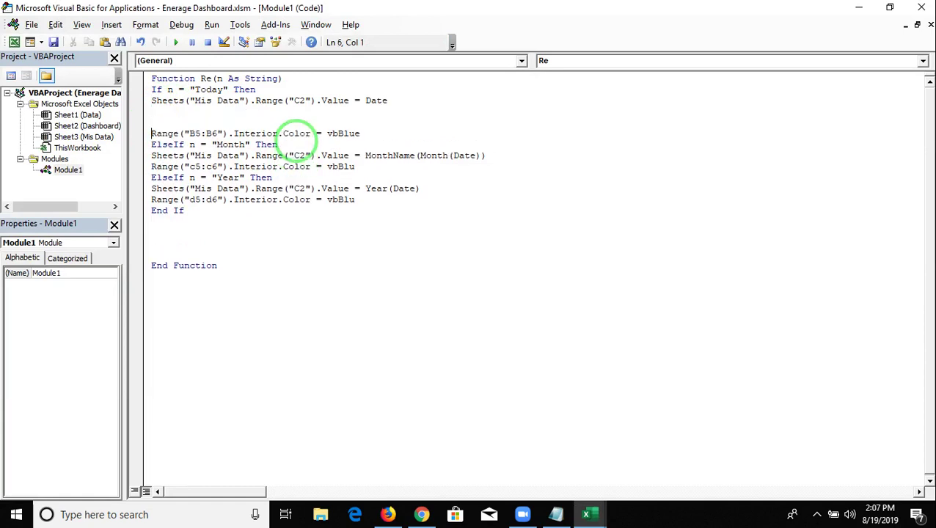
left_click_drag(356, 167, 235, 166)
left_click(369, 170)
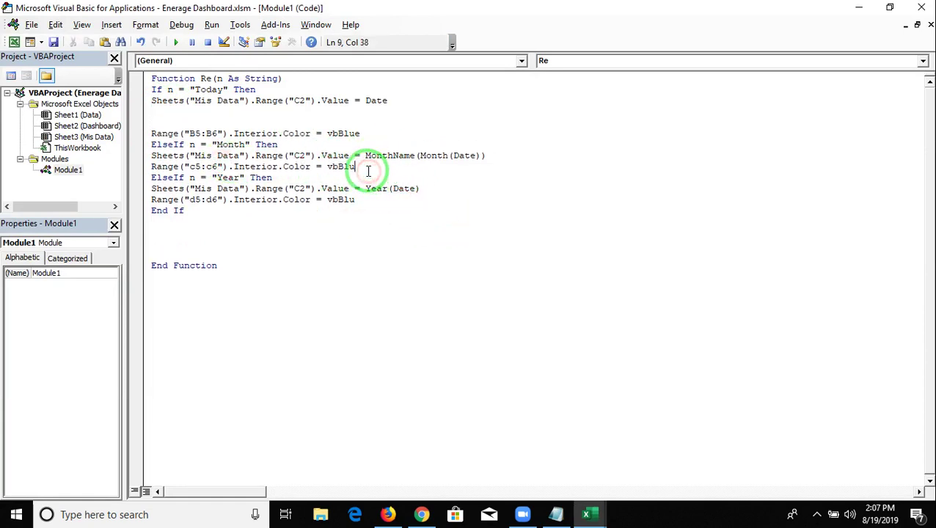
type("e")
left_click(358, 202)
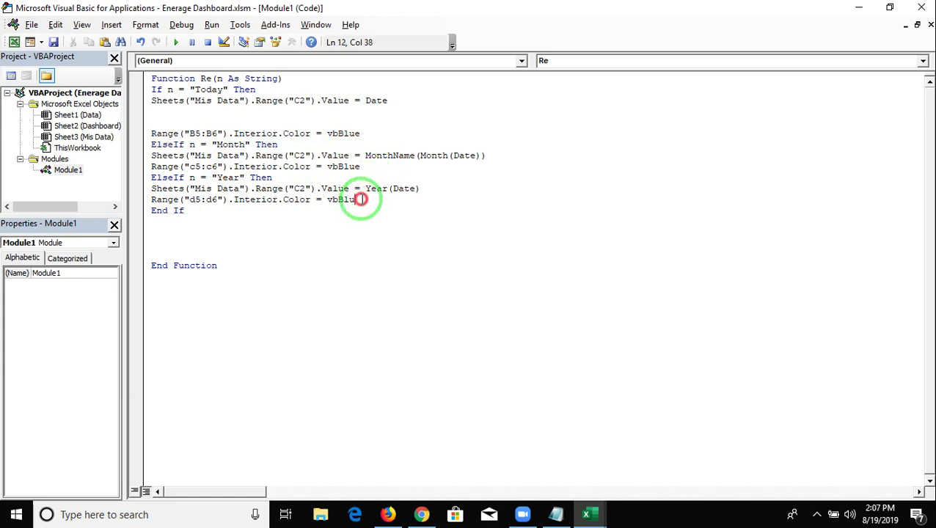
type("e")
left_click(361, 229)
Copy the c5:c6 colouring line into the Today branch, removing the extra duplicate
left_click_drag(360, 166, 150, 166)
key("ctrl+c")
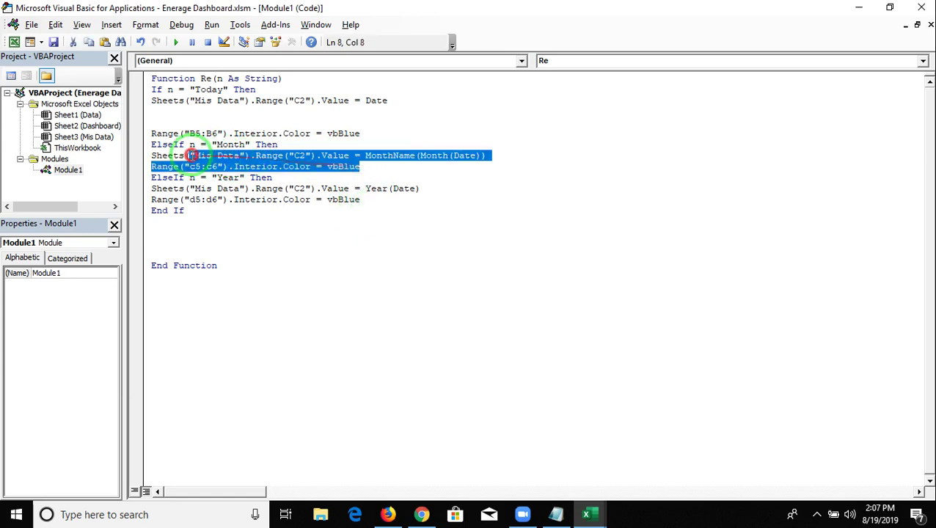
left_click(168, 114)
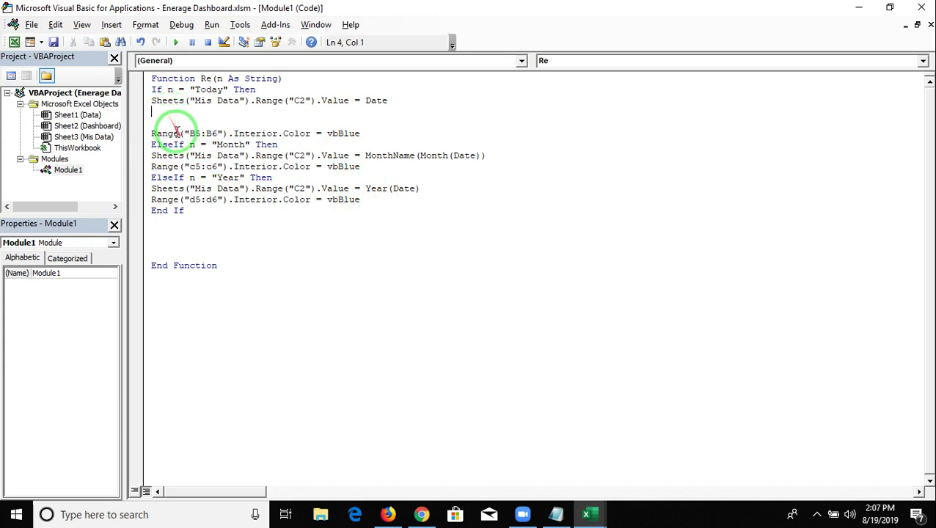
left_click(151, 145)
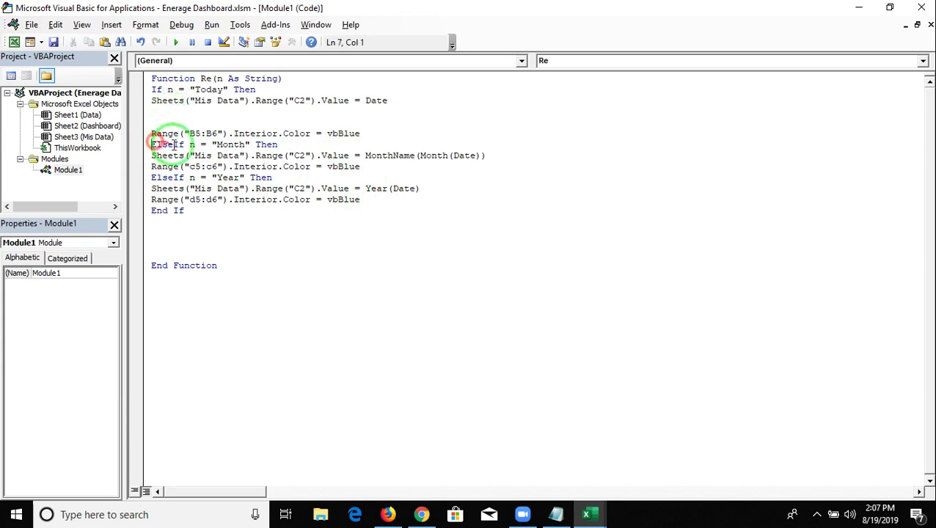
key("Return")
key("Return")
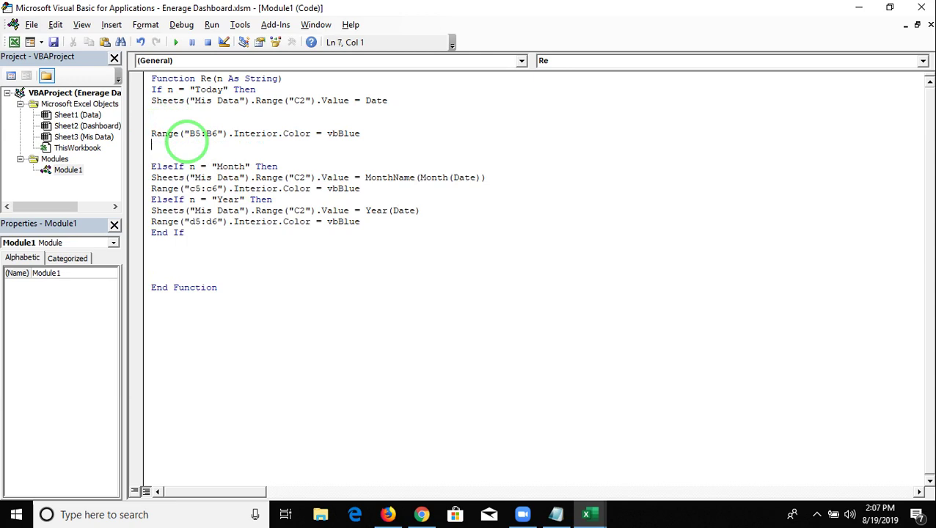
key("ctrl+v")
key("Return")
key("ctrl+v")
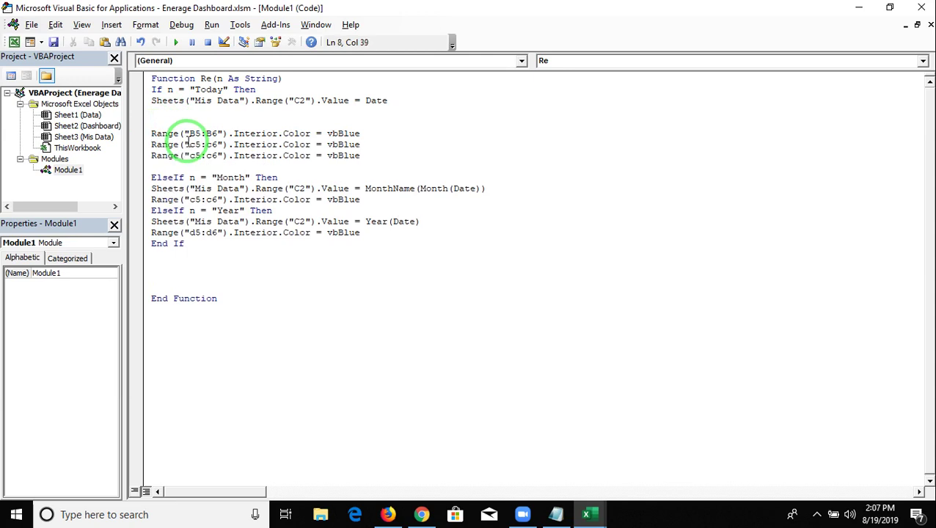
key("shift+Home")
key("Delete")
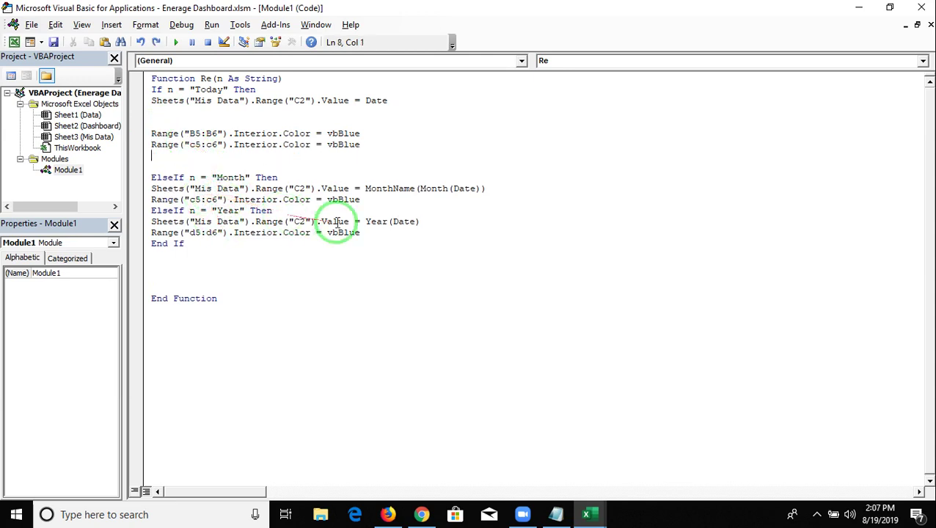
Copy the d5:d6 colouring line into the Today branch under B5:B6
left_click_drag(389, 232, 152, 234)
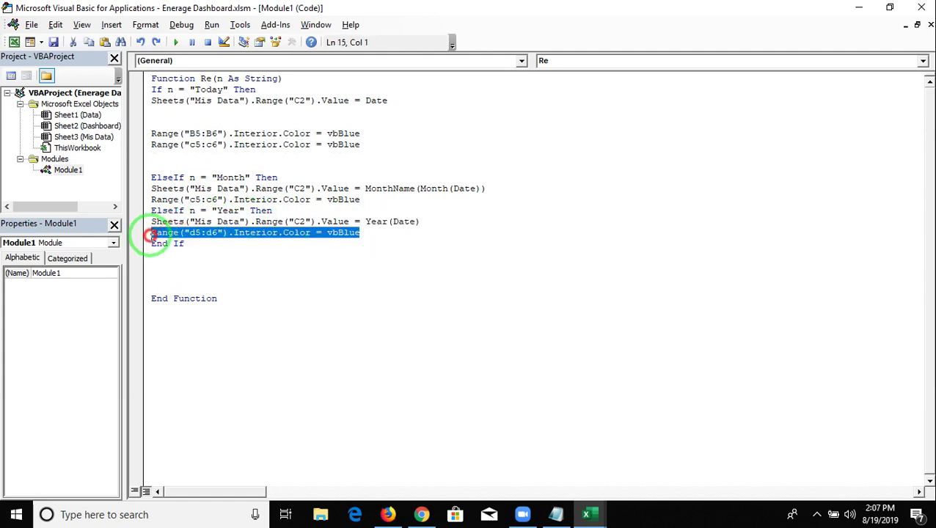
left_click(165, 156)
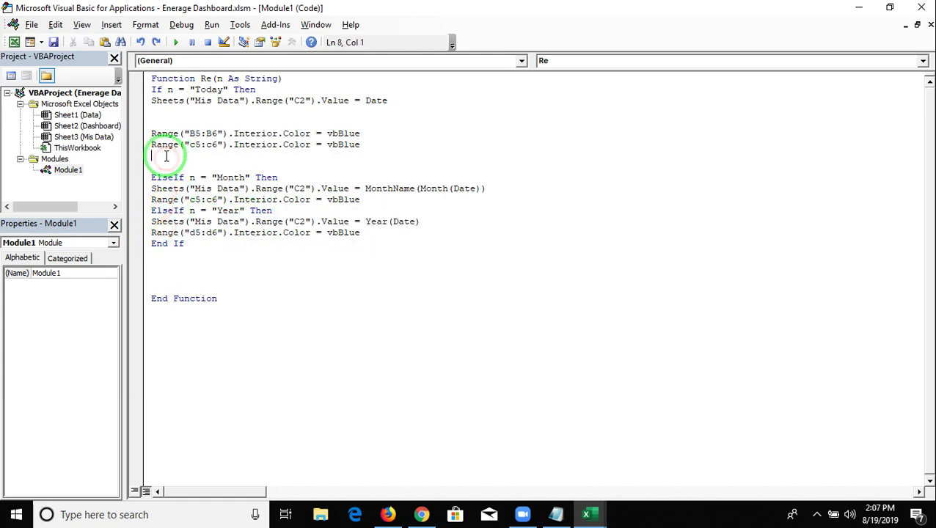
type("Range(\"d5:d6\").Interior.Color = vbBlue")
double_click(334, 135)
left_click(333, 147)
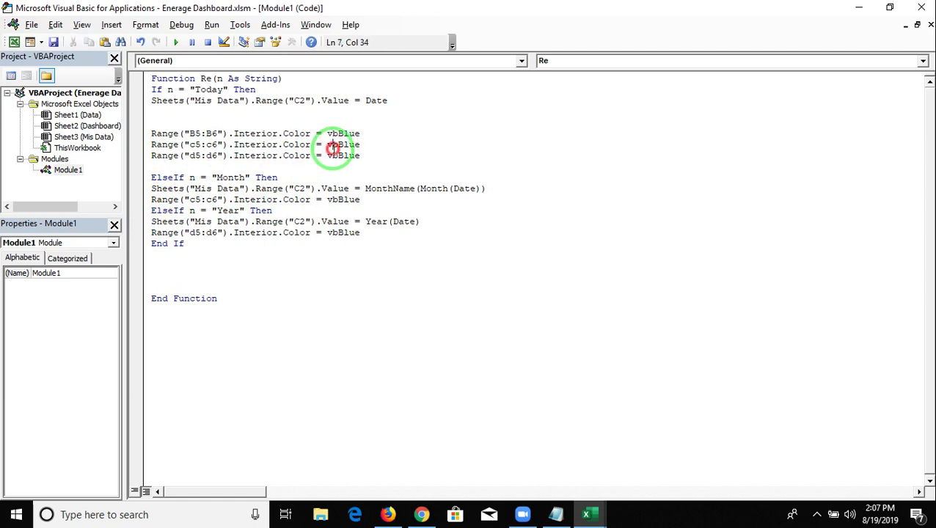
double_click(332, 147)
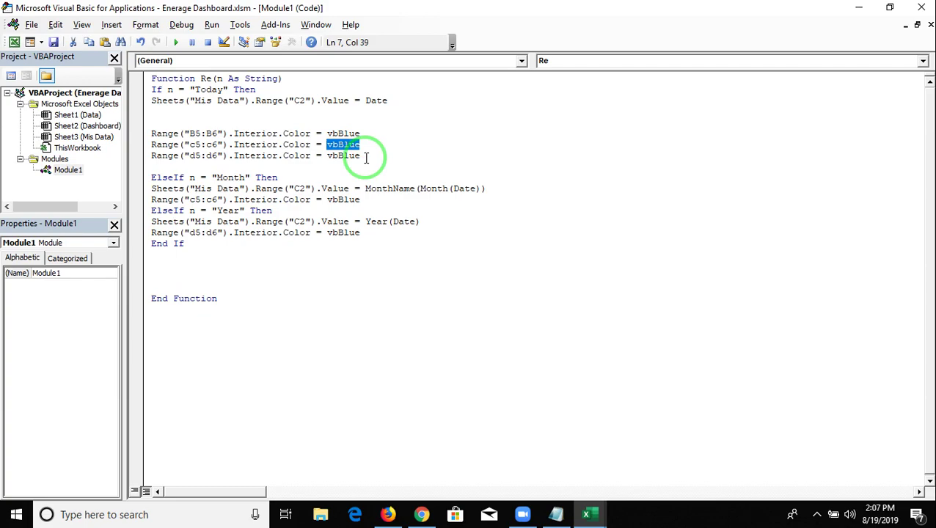
Write the expression Range("A1").Interior.Color in the Today branch
key("alt+F11")
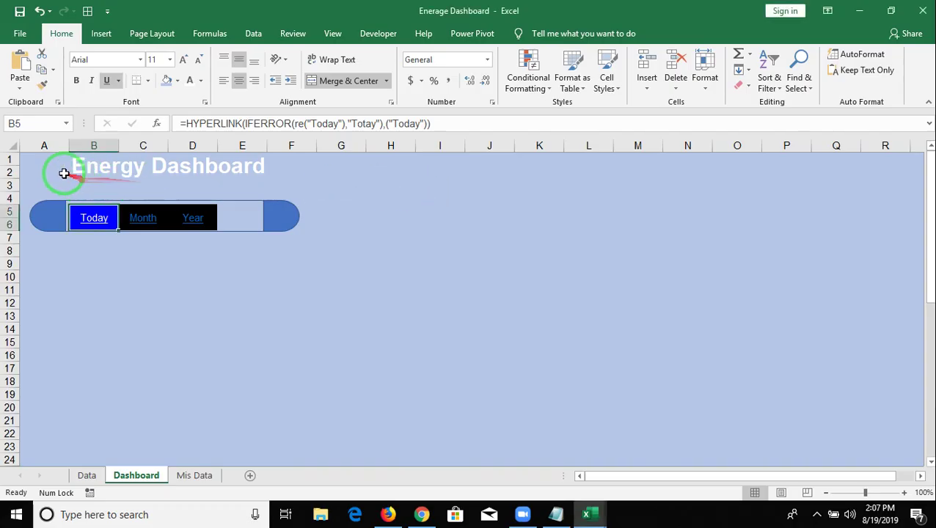
key("alt+Tab")
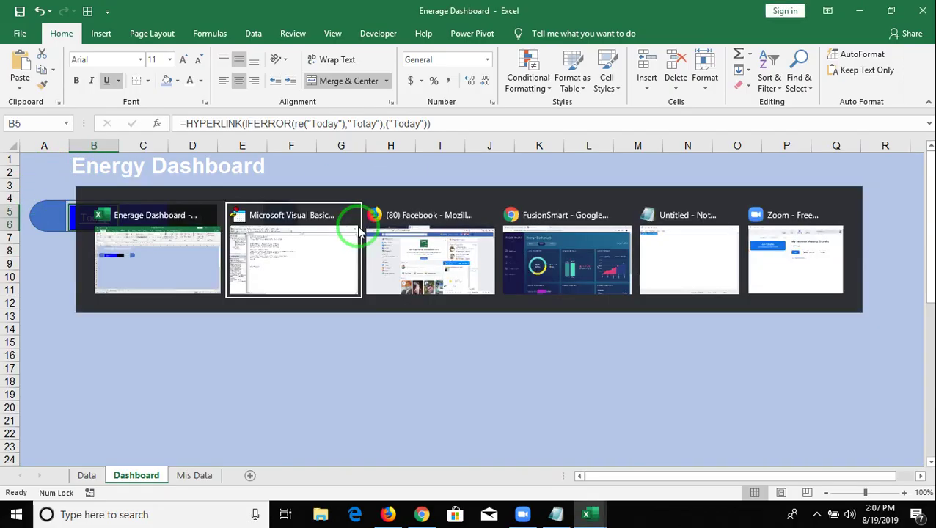
type("range")
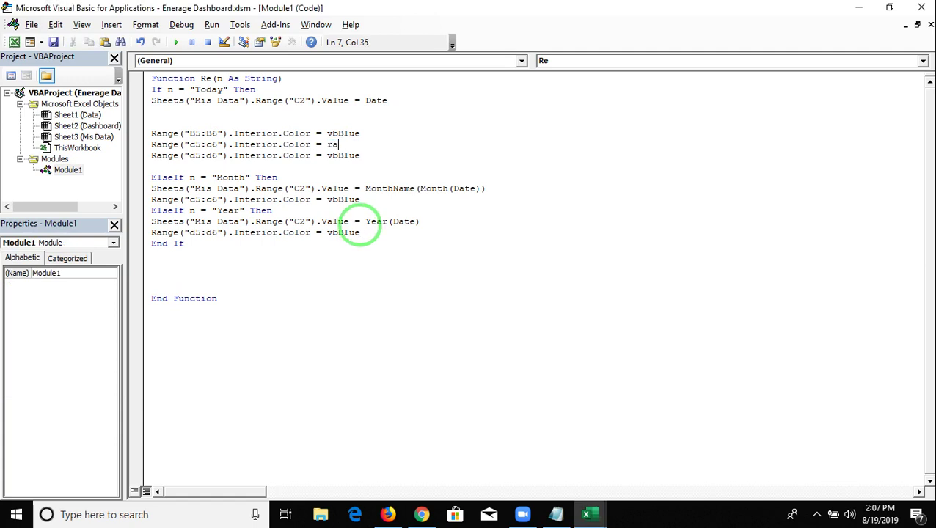
type("(\"A1")
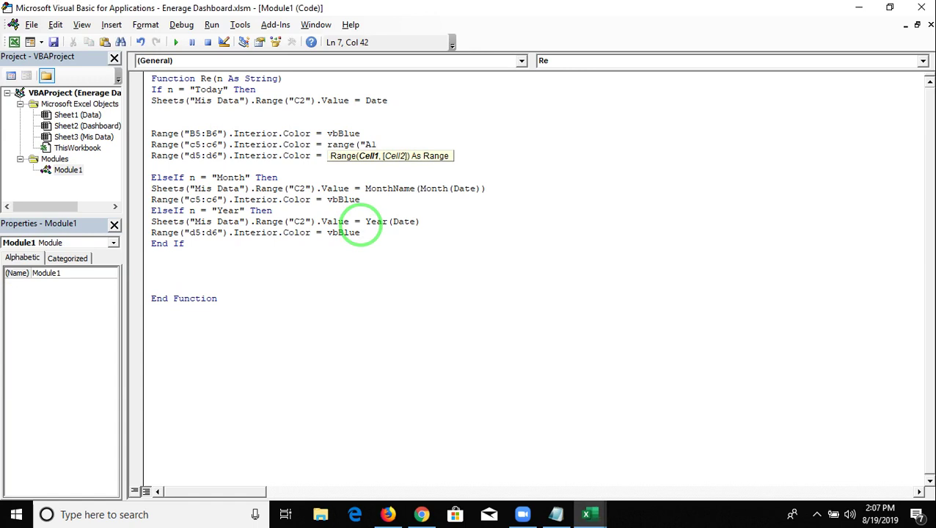
type("\"")
key("Return")
key("Return")
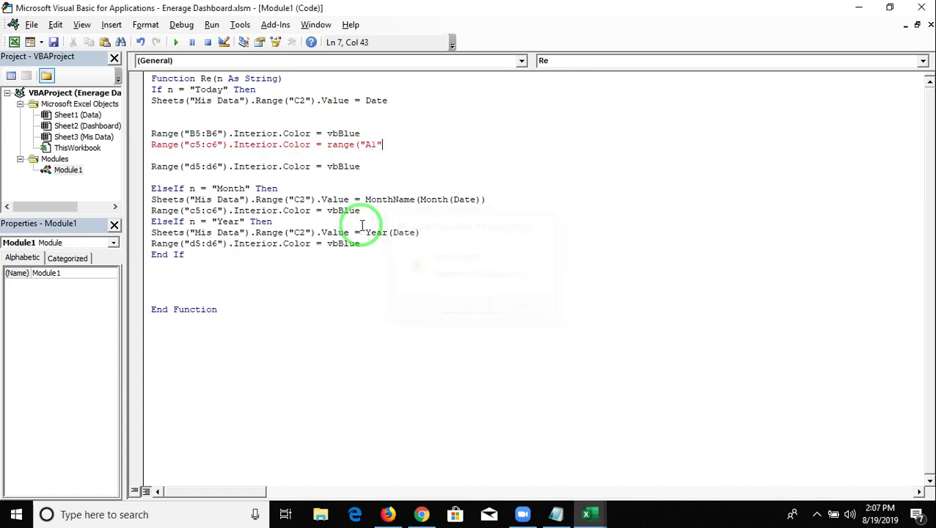
type(".")
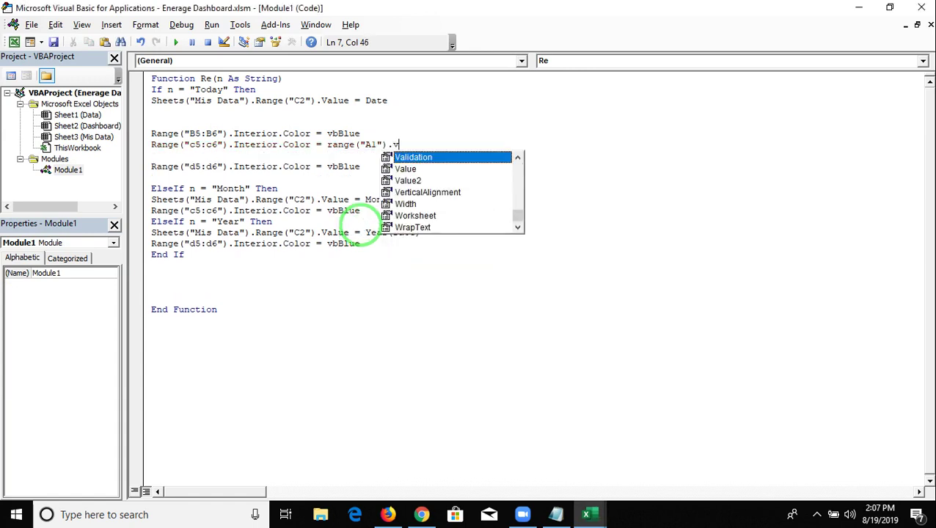
type("v")
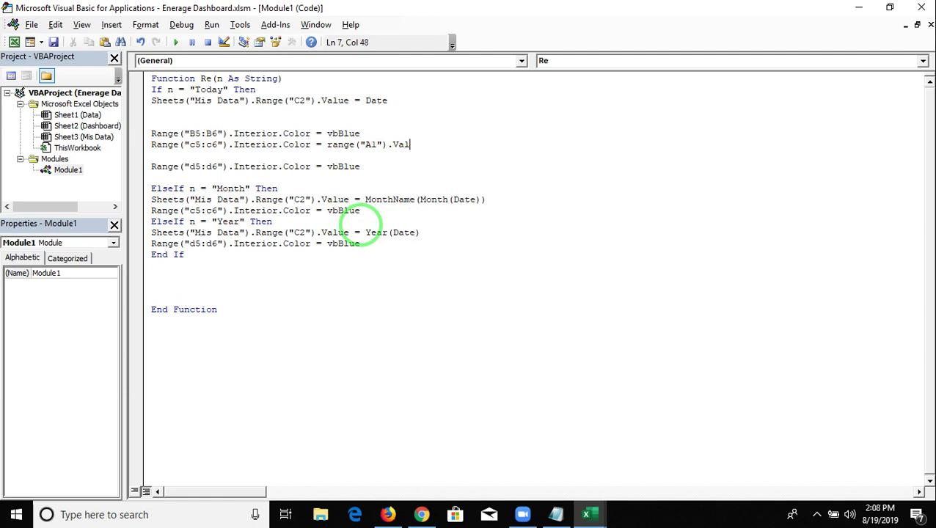
type(".in")
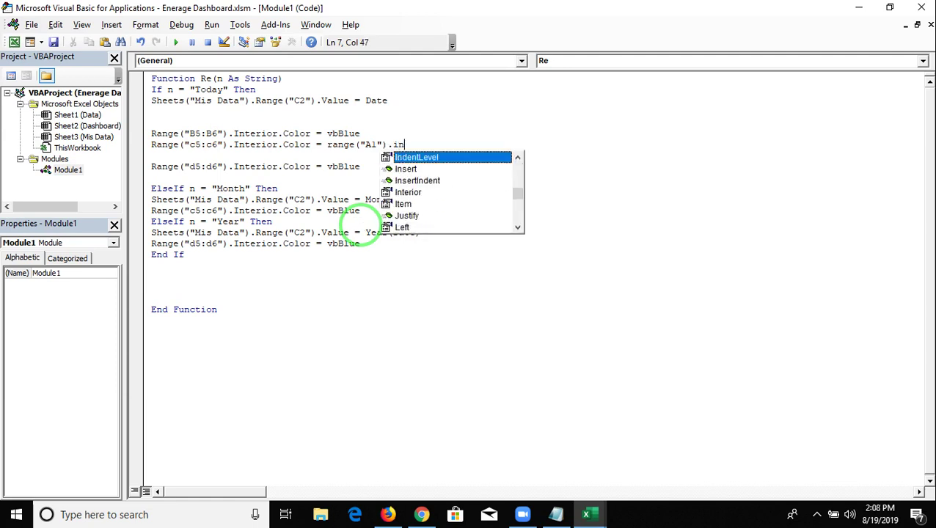
key("Down")
key("Down")
key("Down")
key("Tab")
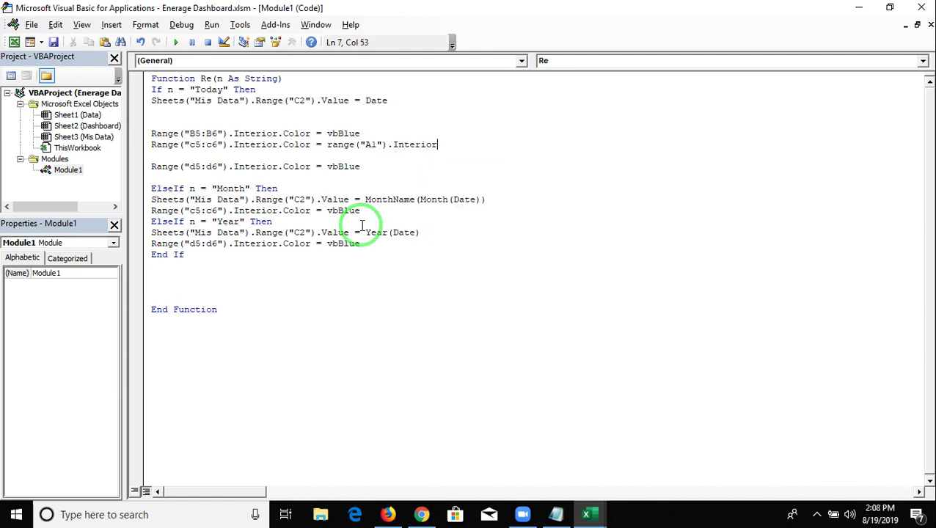
type(".c")
key("Tab")
left_click(360, 176)
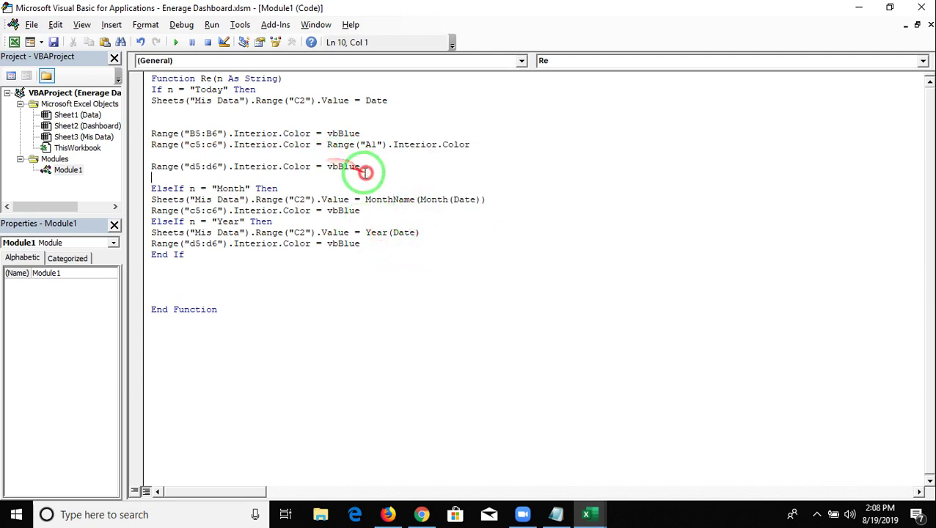
Replace vbBlue on the D5:D6 line with Range("A1").Interior.Color
left_click_drag(323, 144, 465, 145)
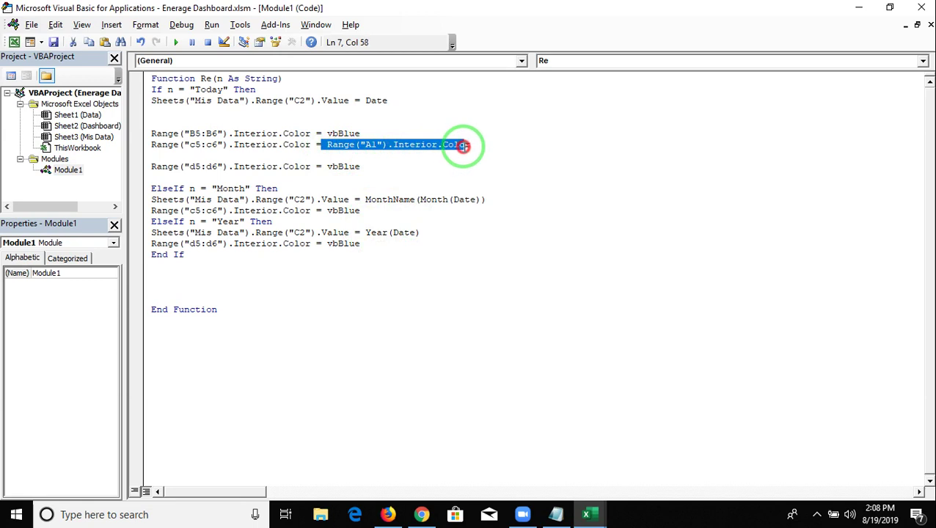
left_click_drag(327, 167, 367, 166)
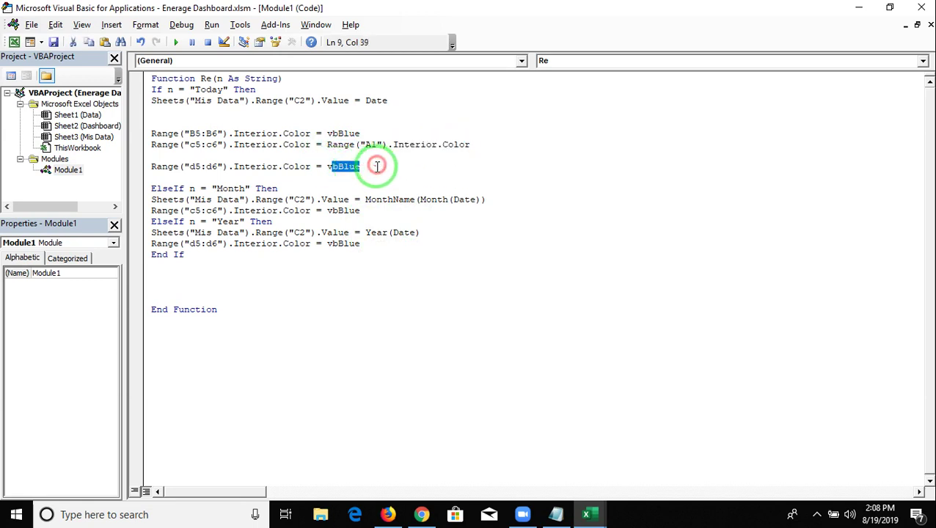
left_click(376, 167)
double_click(343, 167)
type("Range(\"A1\").Interior.Colo")
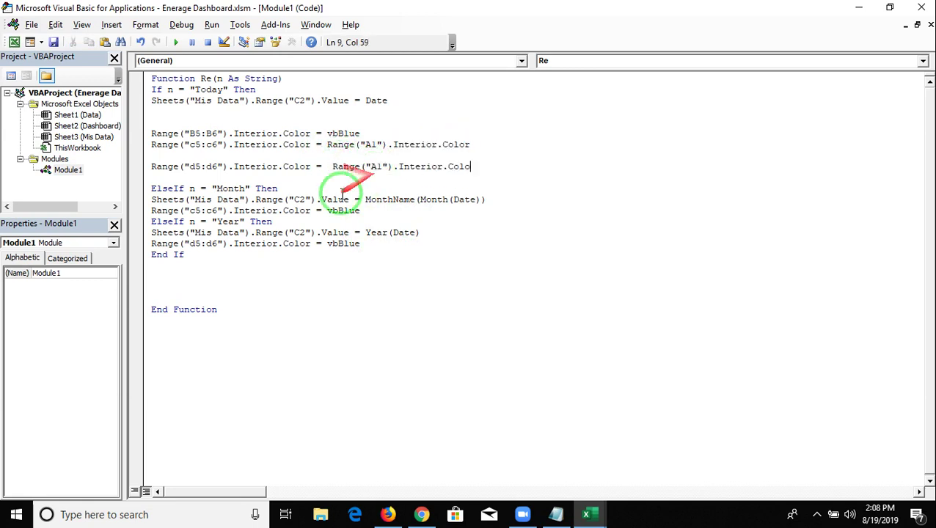
Select the Today branch's three colour lines for copying
left_click(345, 189)
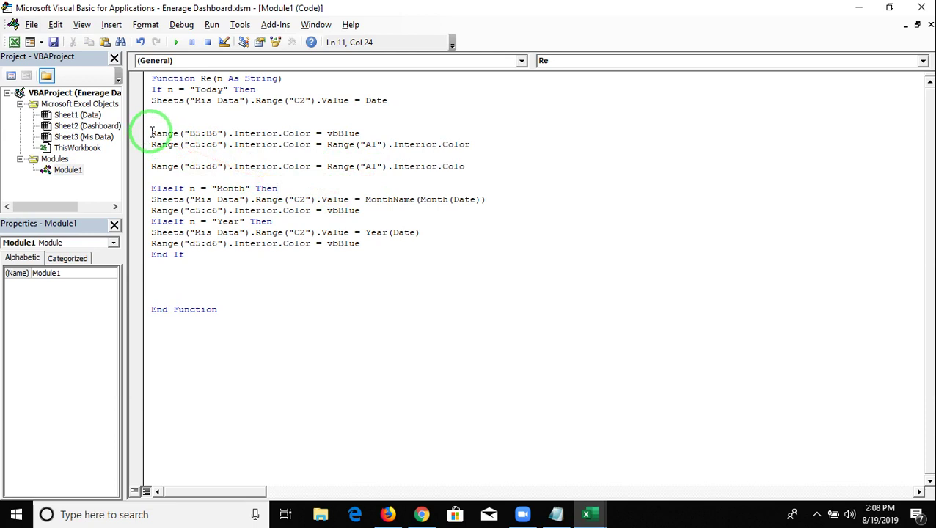
left_click_drag(151, 130, 470, 167)
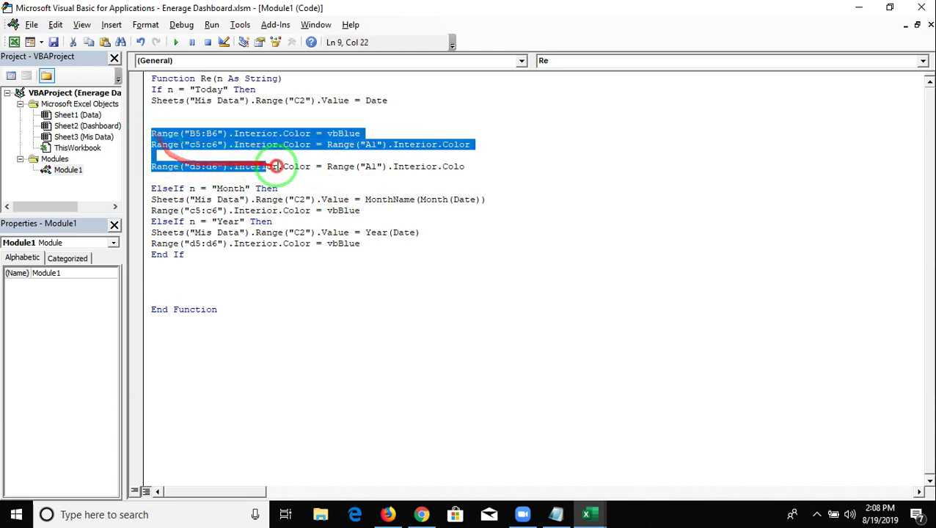
left_click(470, 167)
left_click(481, 188)
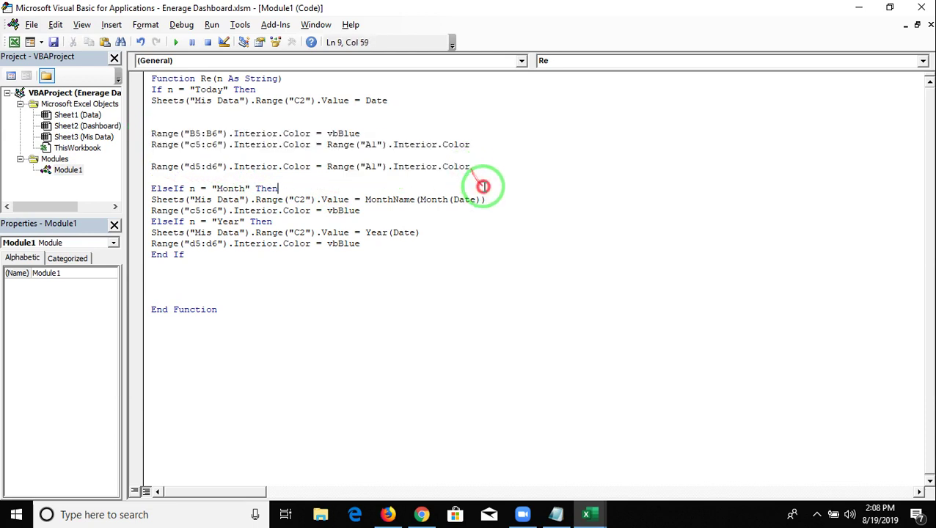
left_click_drag(476, 166, 154, 131)
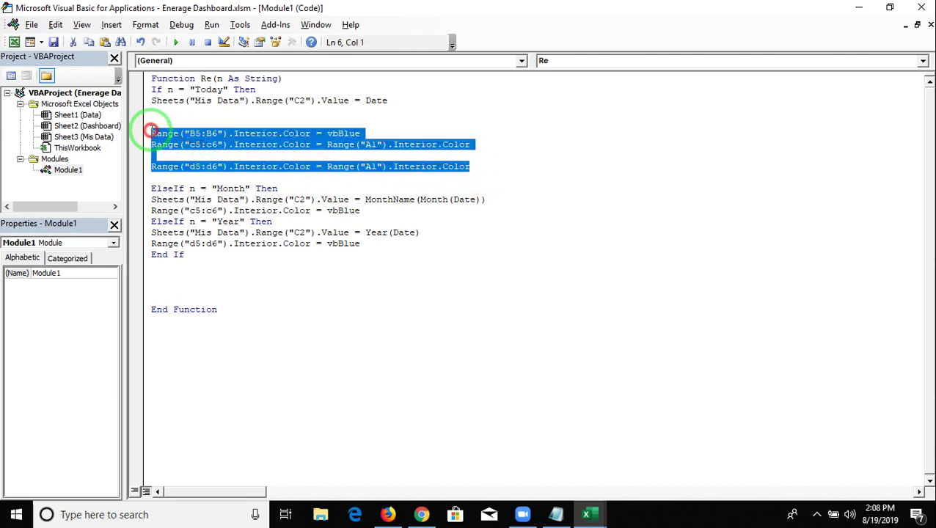
Paste the three colour lines into the Month branch and delete its old c5:c6 line
left_click(156, 223)
key("Return")
key("Return")
key("Return")
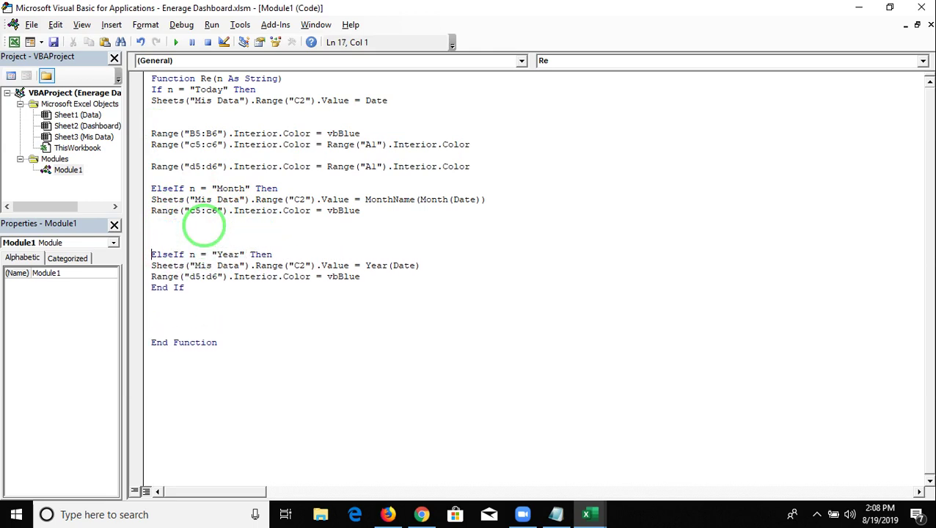
type("Range(\"B5:B6\").Interior.Color = vbBlue Range(\"c5:c6\").Interior.Color = Range(\"A1\").Interior.Color  Range(\"d5:d6\").Interior.Color = Range(\"A1\").Interior.Color")
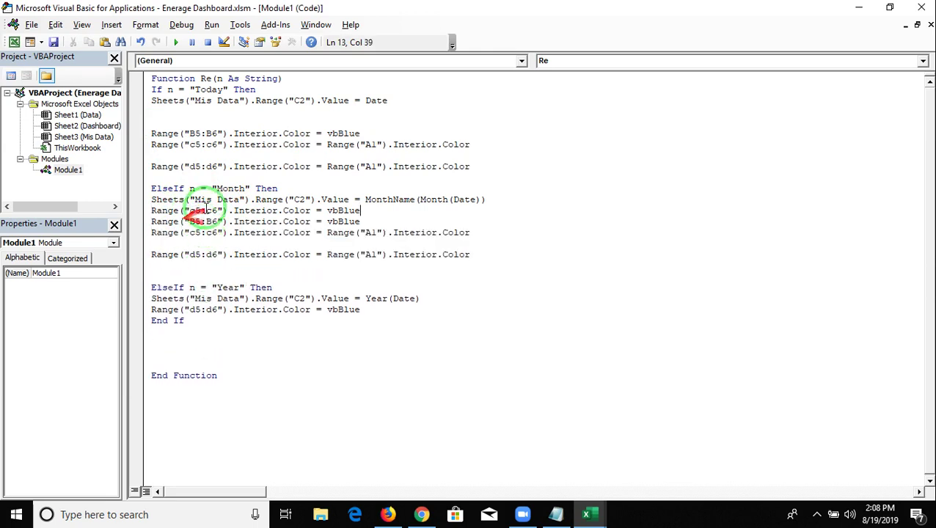
left_click_drag(397, 211, 145, 211)
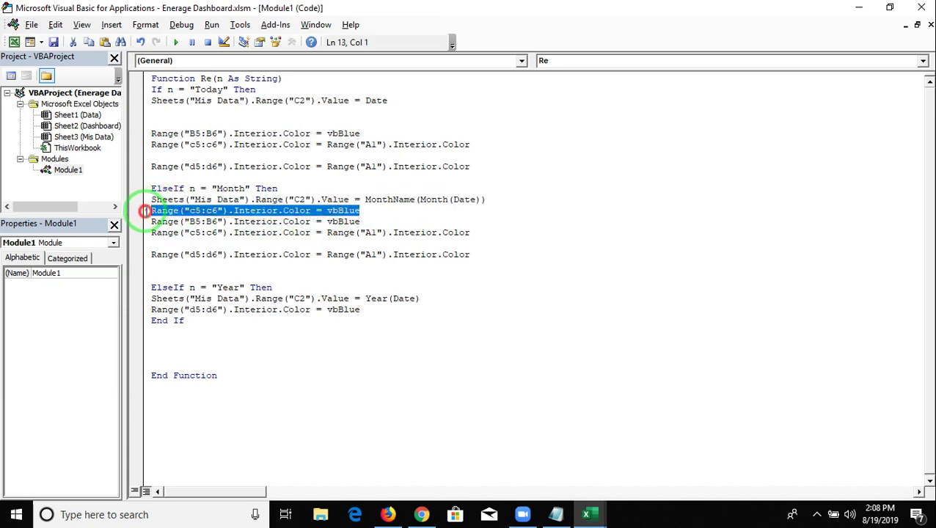
key("Delete")
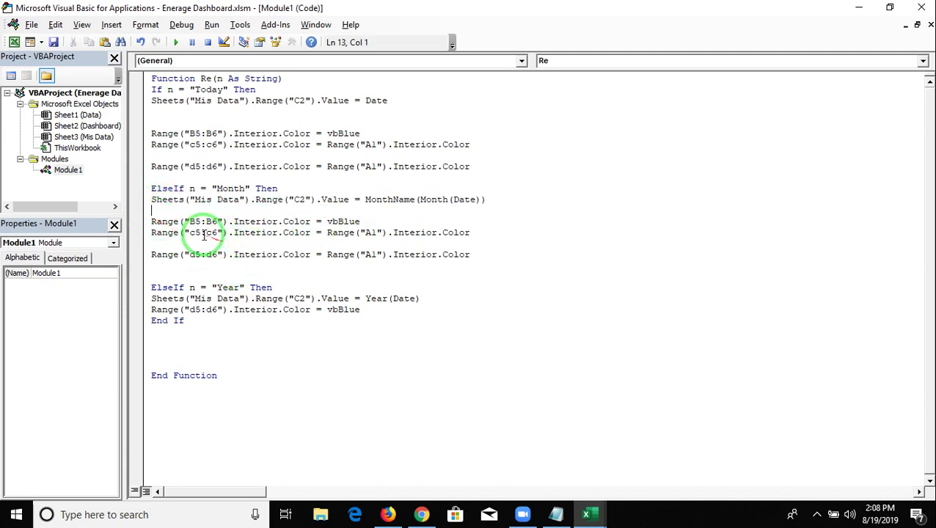
Set B5:B6 to the A1 colour and c5:c6 to vbBlue in the Month branch
left_click(333, 233)
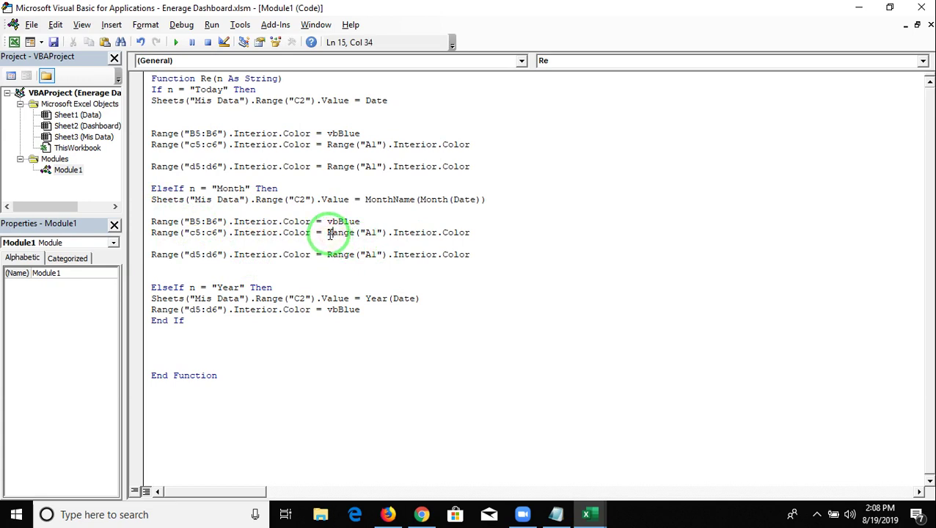
left_click_drag(328, 234, 470, 233)
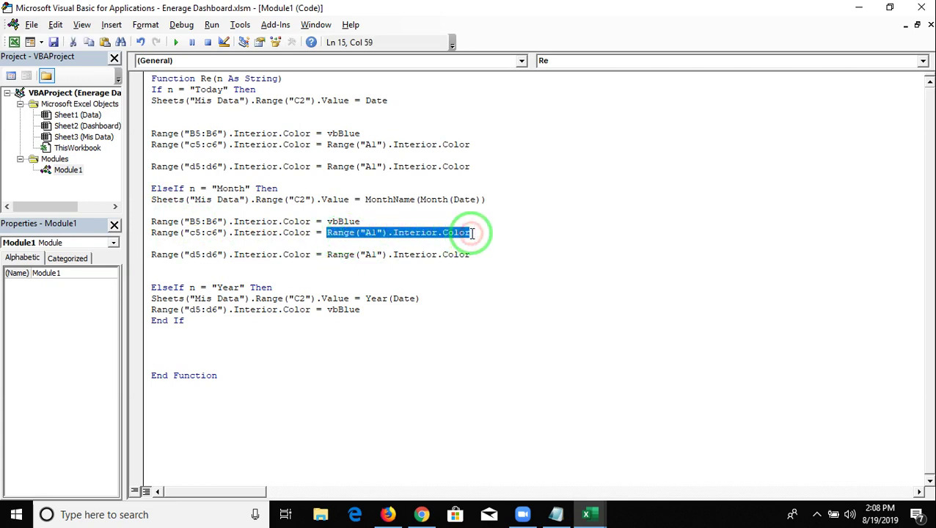
key("ctrl+c")
double_click(342, 221)
key("ctrl+v")
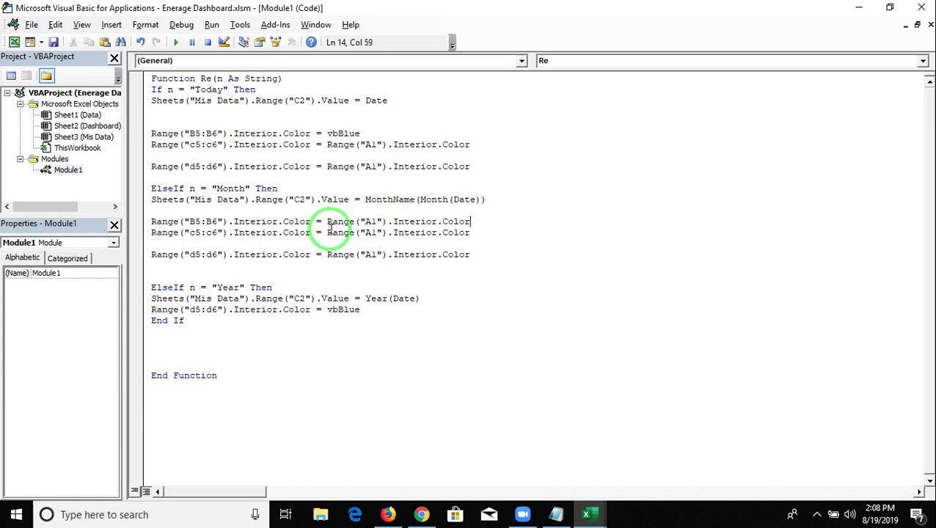
left_click_drag(328, 233, 476, 233)
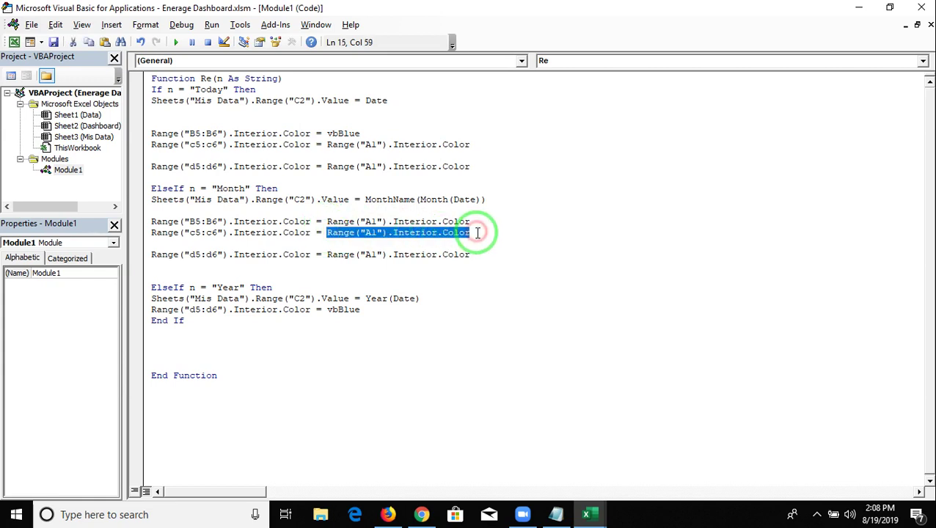
type("vbblu")
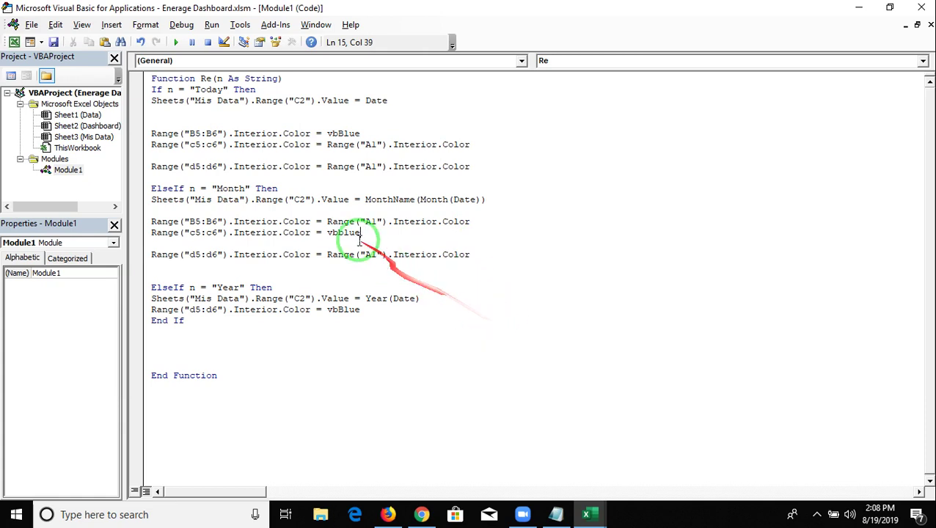
left_click(354, 276)
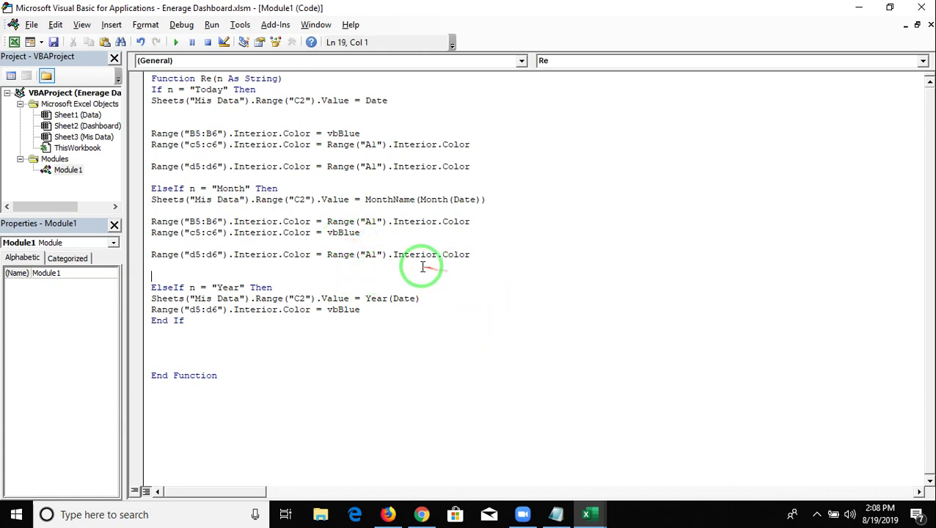
Copy the Month branch's colour lines into the Year branch, undoing a wrong paste
left_click(148, 311)
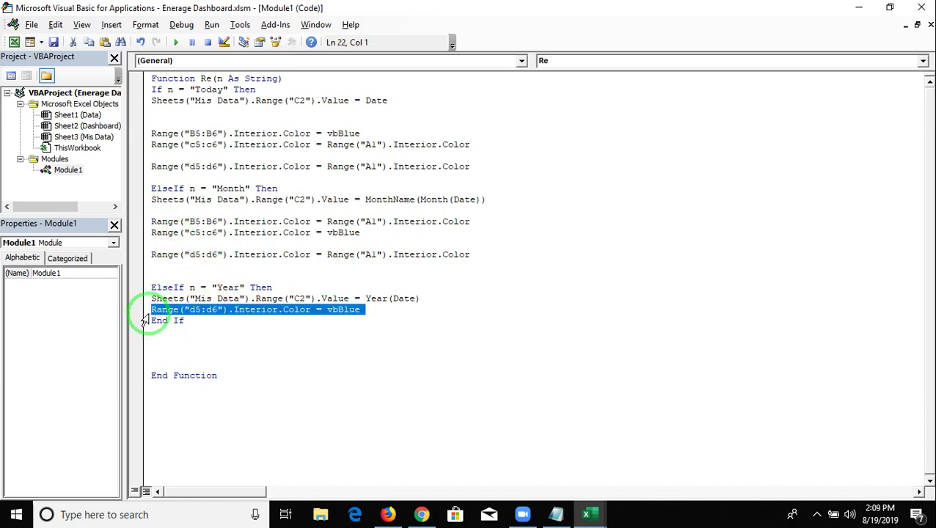
left_click(150, 310)
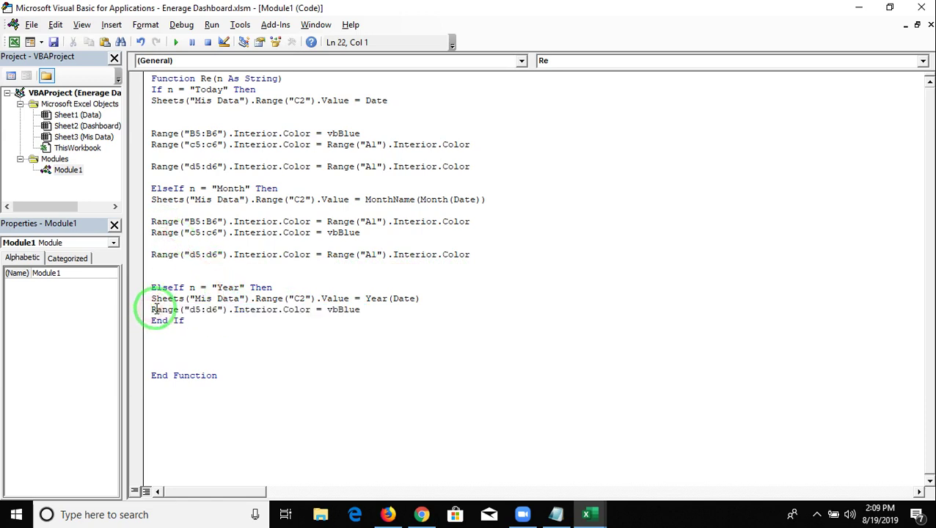
key("Return")
key("Return")
key("ctrl+v")
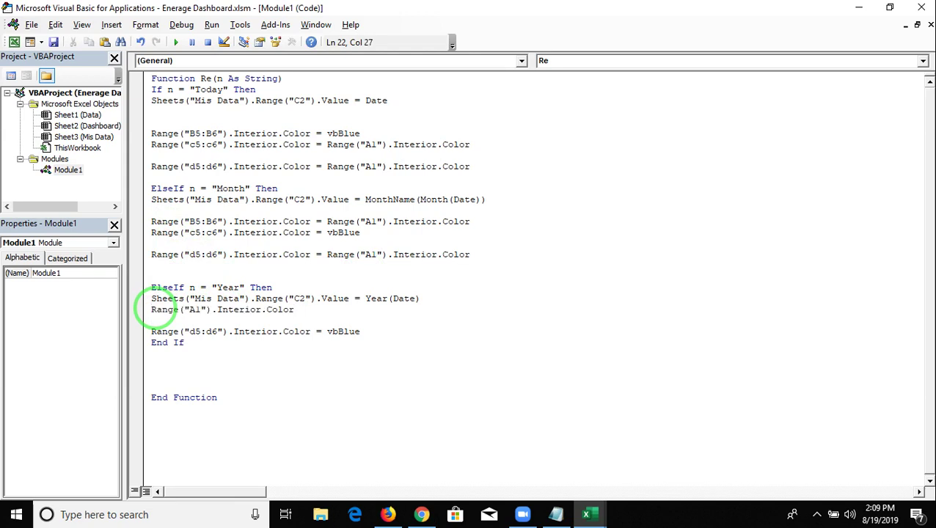
key("ctrl+z")
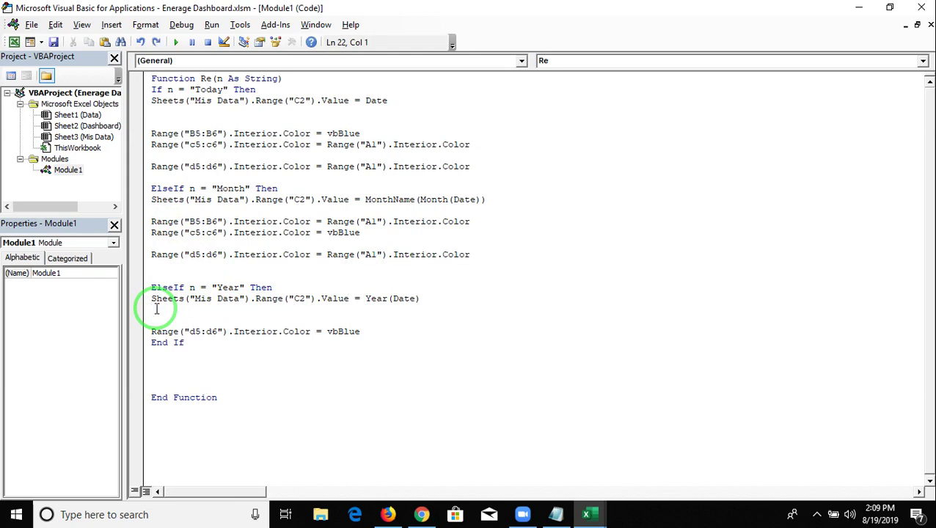
left_click_drag(150, 222, 154, 267)
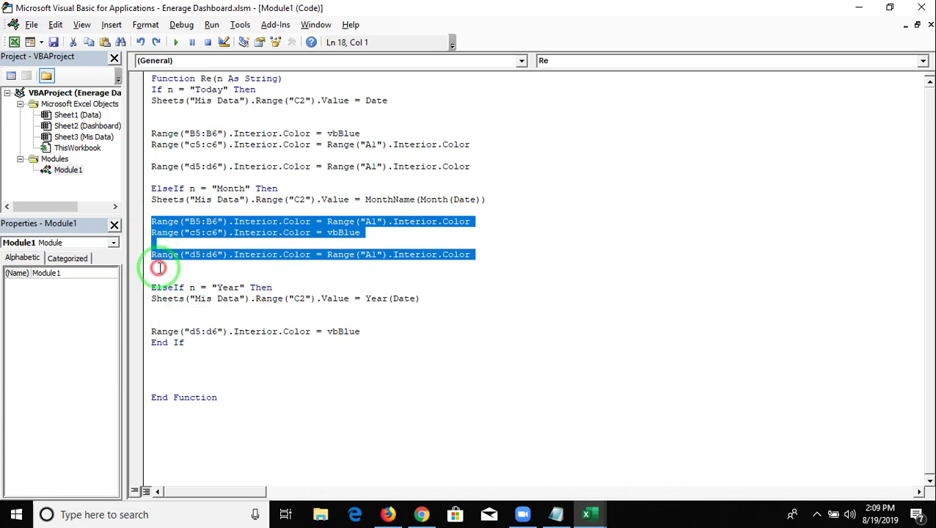
left_click(160, 316)
key("ctrl+v")
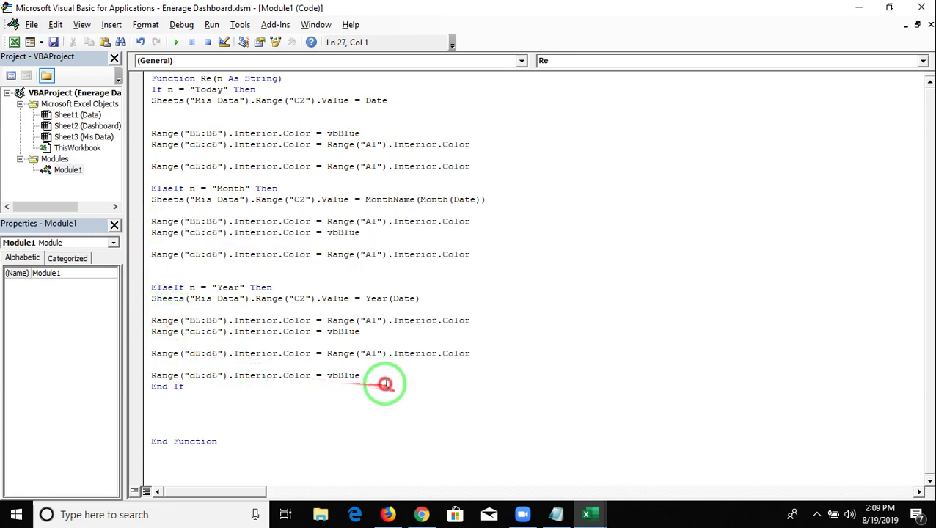
Delete the leftover D5:D6 blue line and change the vbBlue line's range to d5:d6
left_click_drag(378, 378, 227, 378)
left_click(236, 420)
left_click_drag(367, 376, 151, 376)
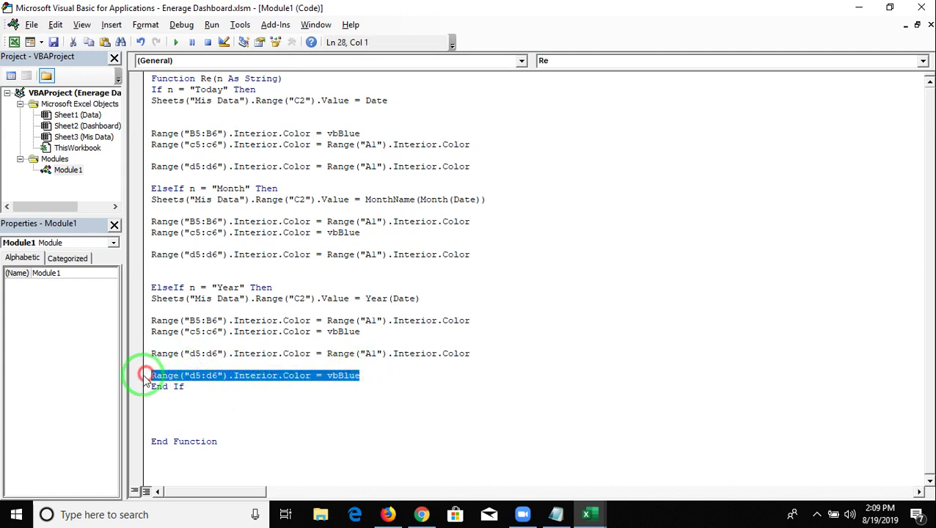
key("Delete")
left_click(194, 332)
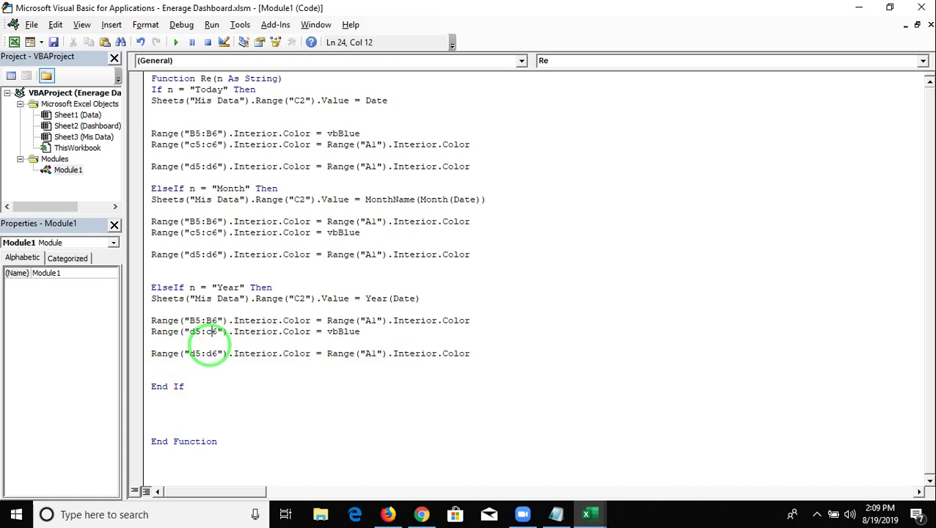
key("BackSpace")
type("d")
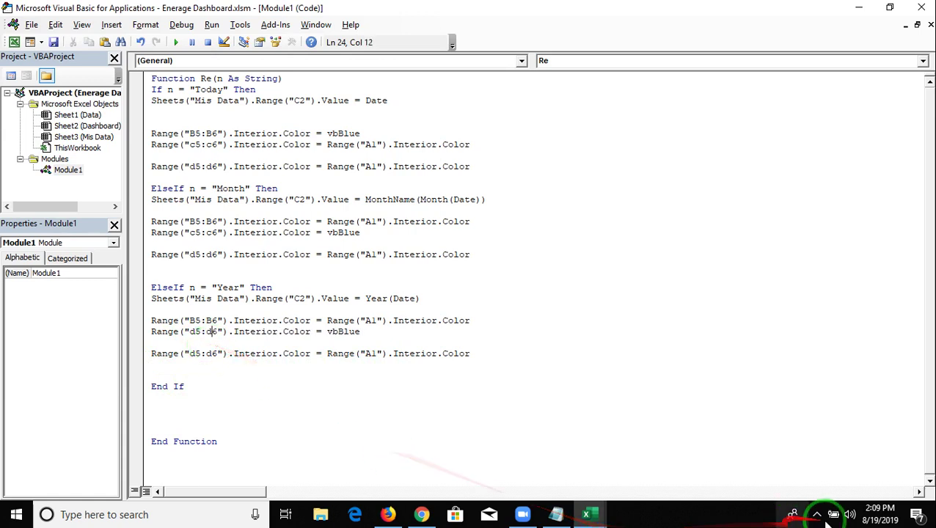
Switch back to the Excel dashboard with Alt+F11
left_click(817, 514)
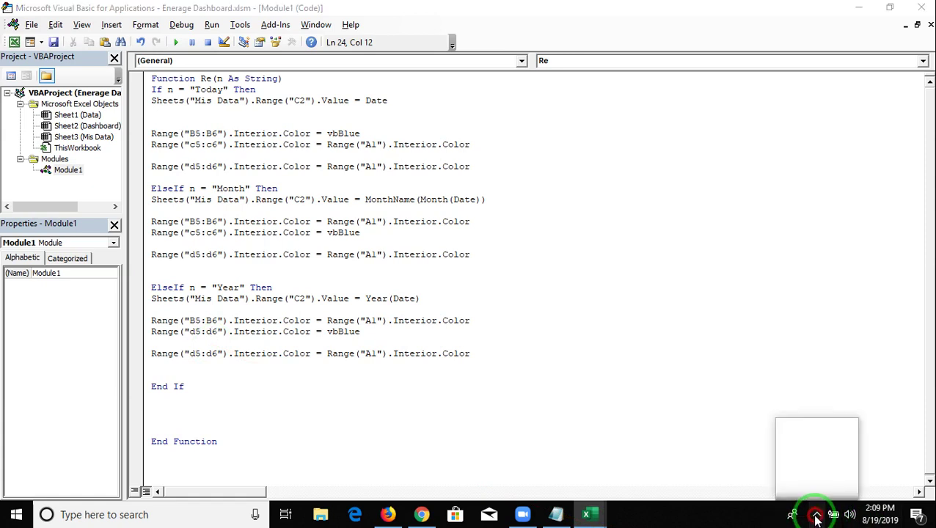
left_click(846, 440)
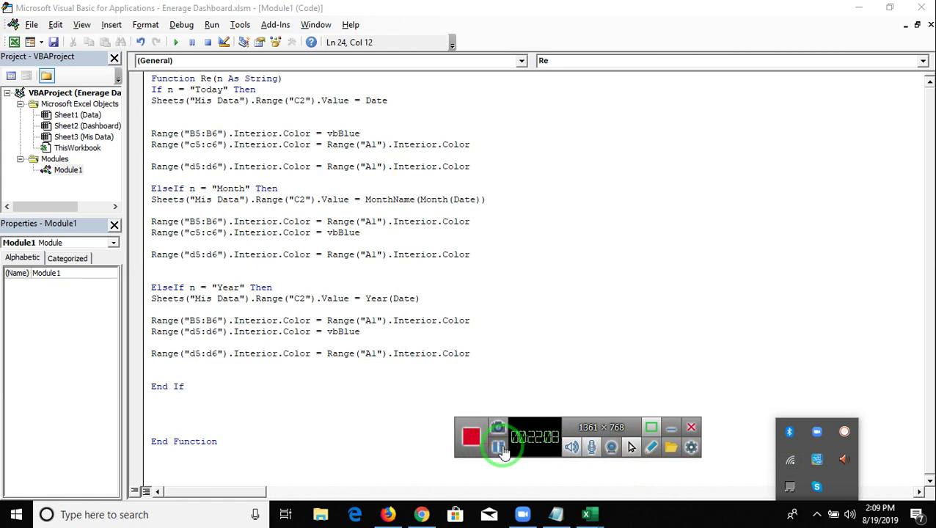
key("alt+F11")
Run the Month and Year links and check the value in Mis Data C2
left_click(141, 225)
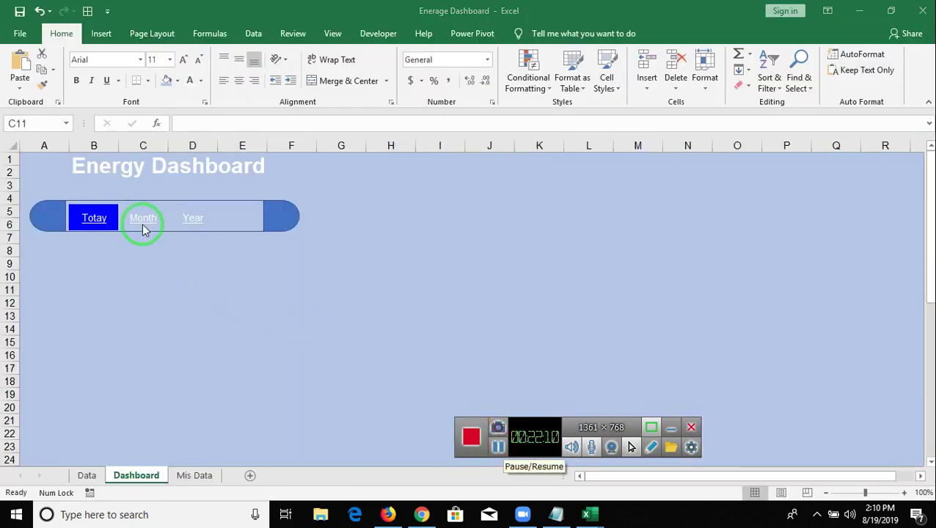
double_click(143, 227)
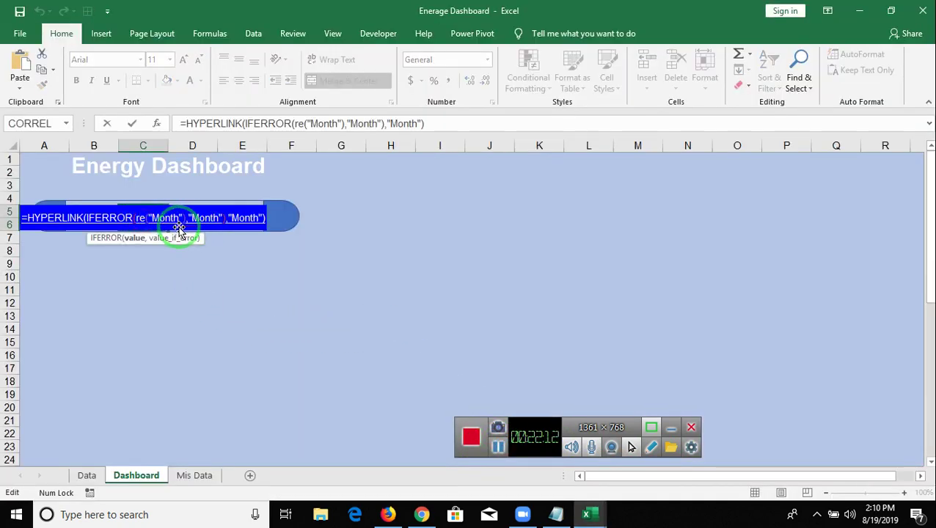
key("Escape")
left_click(196, 228)
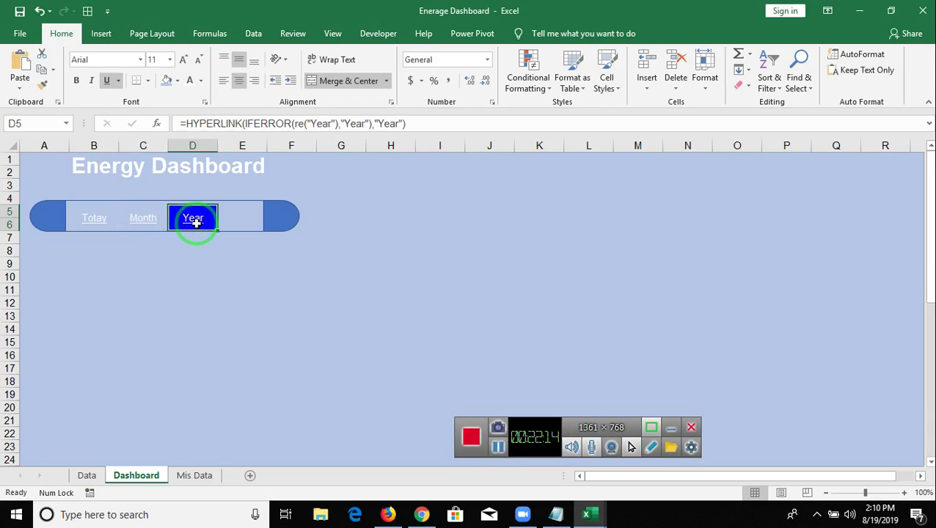
left_click(195, 475)
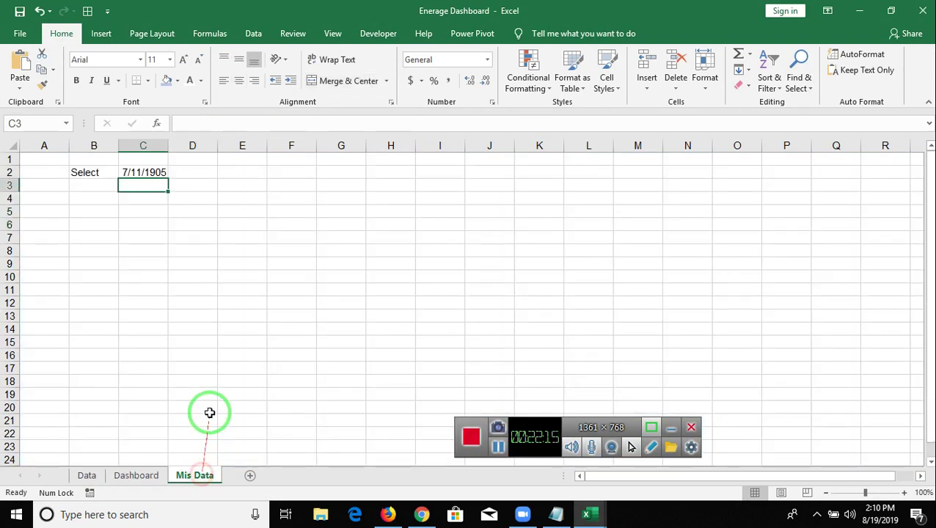
left_click(148, 172)
left_click(139, 475)
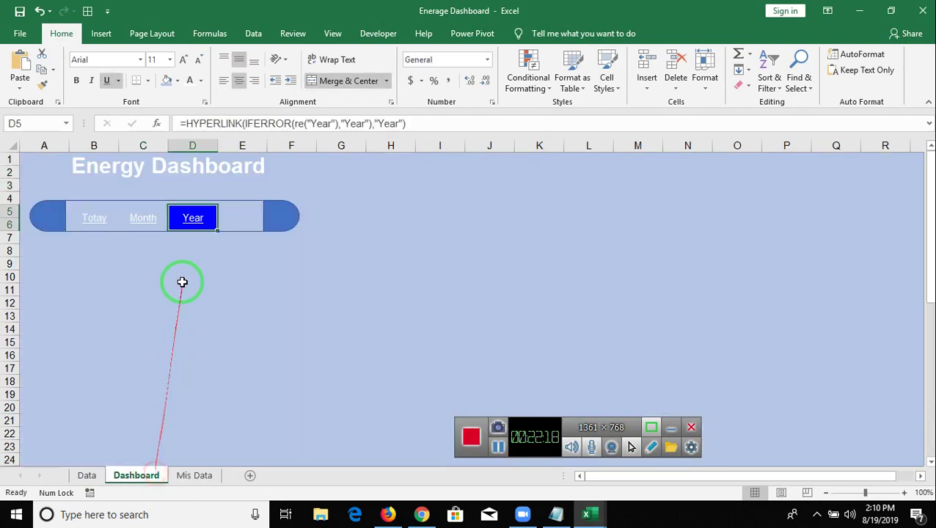
Rerun Today, Month and Year, confirming Mis Data shows August then 7/11/1905, then open VBA
left_click(82, 224)
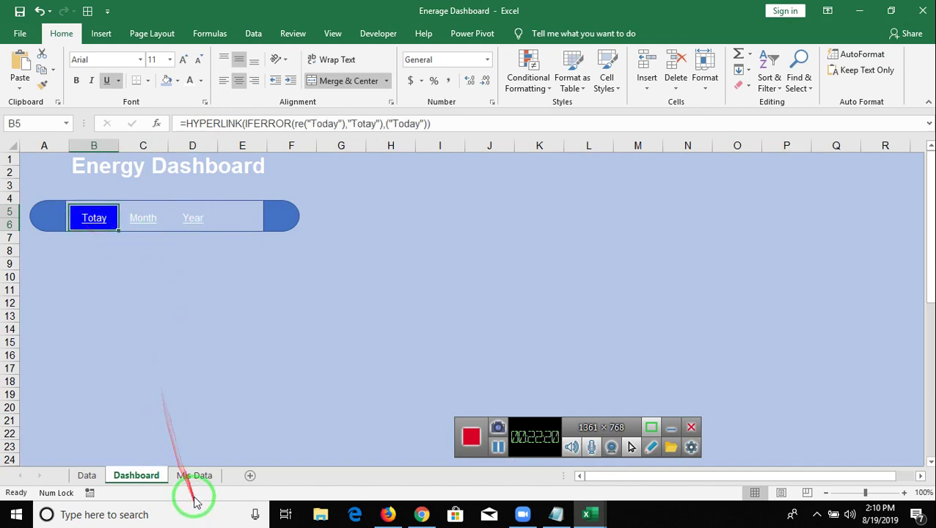
left_click(147, 228)
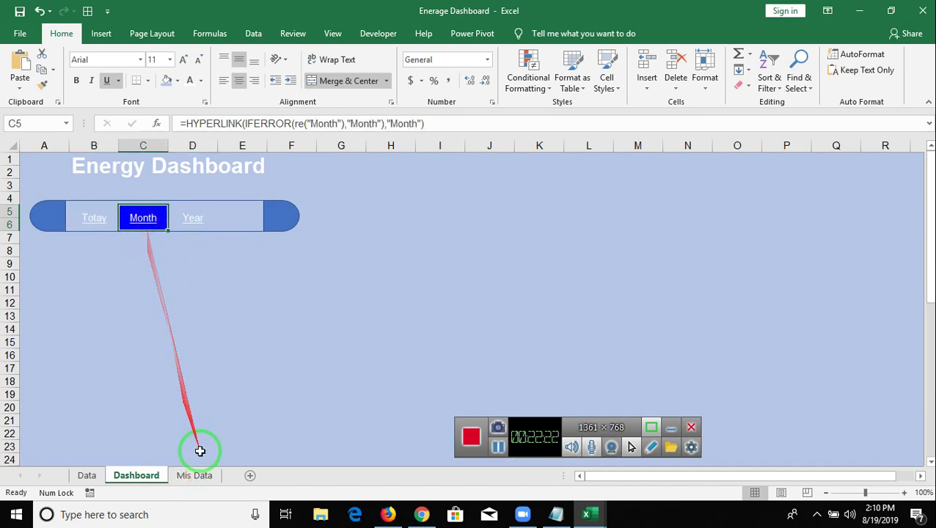
left_click(199, 477)
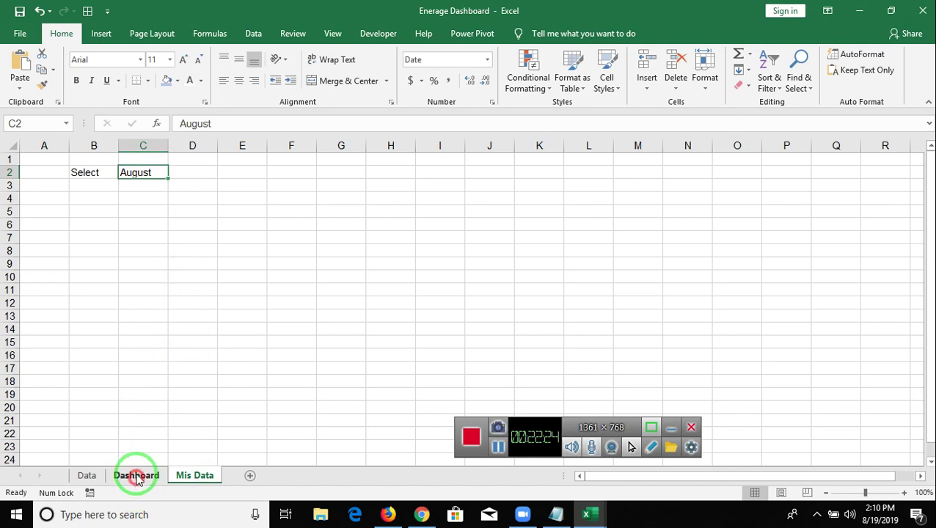
left_click(137, 477)
left_click(194, 227)
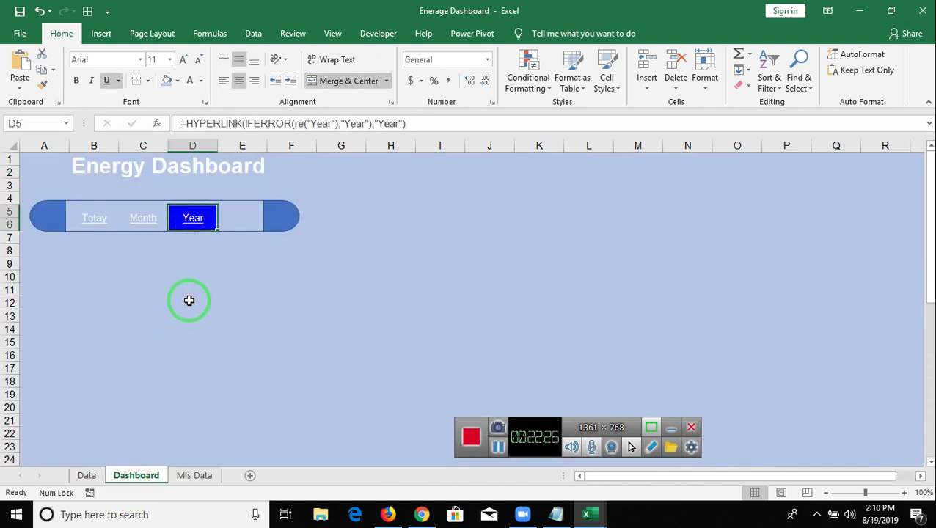
left_click(192, 477)
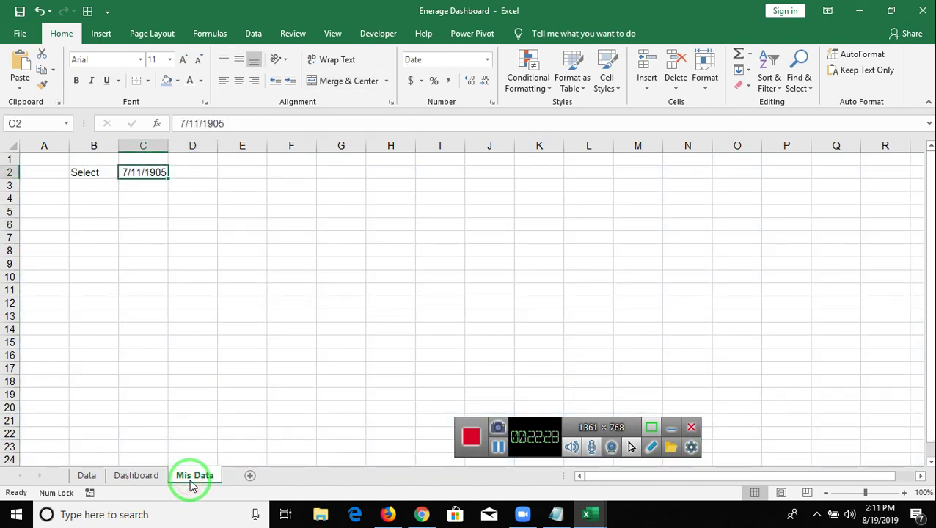
key("alt+F11")
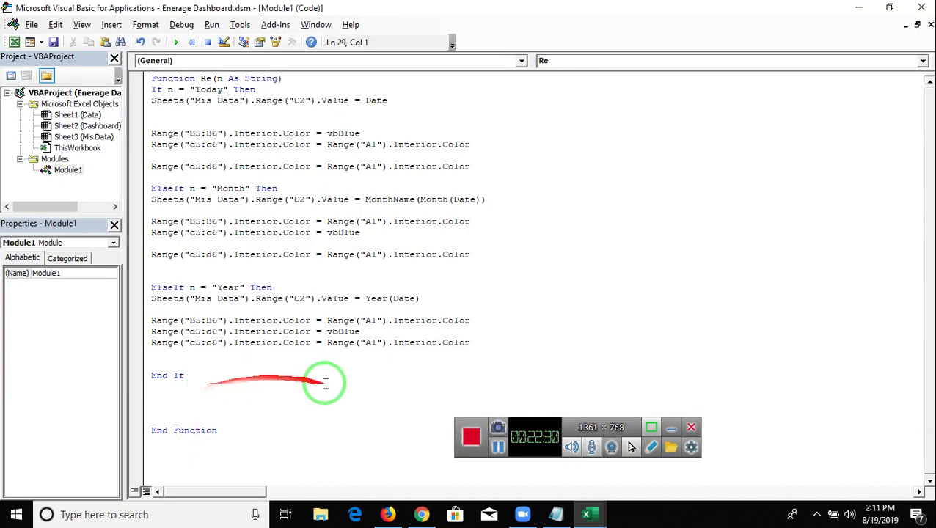
Click into Module1 below the Year colour lines, then return to Excel's Mis Data sheet
left_click(167, 354)
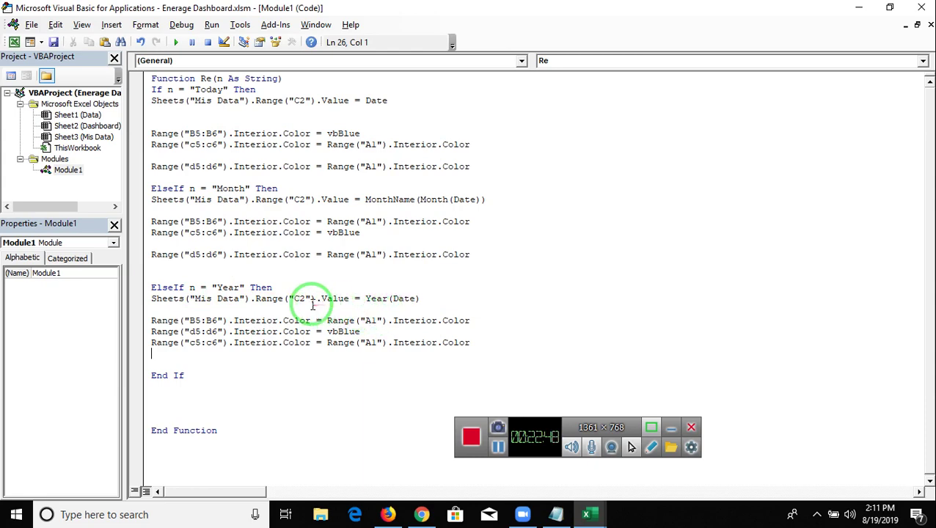
key("alt+Tab")
key("alt+Tab")
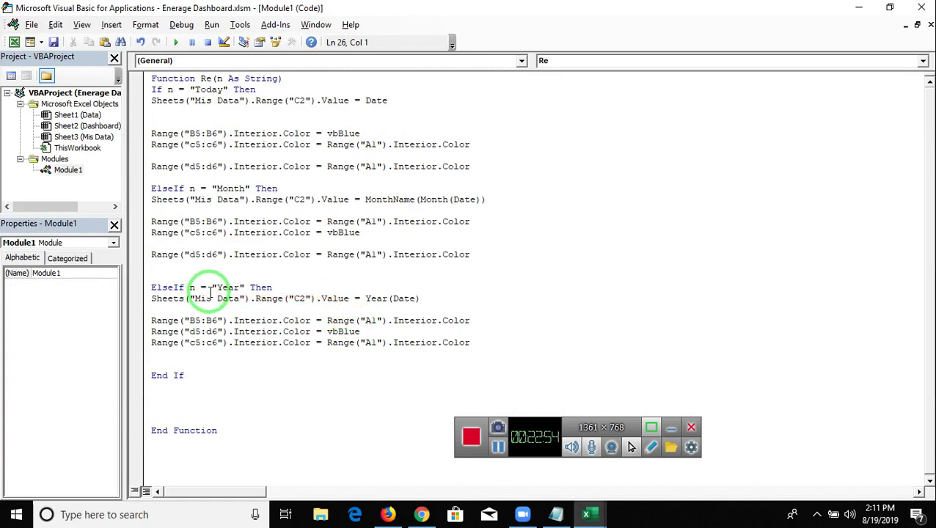
key("alt+Tab")
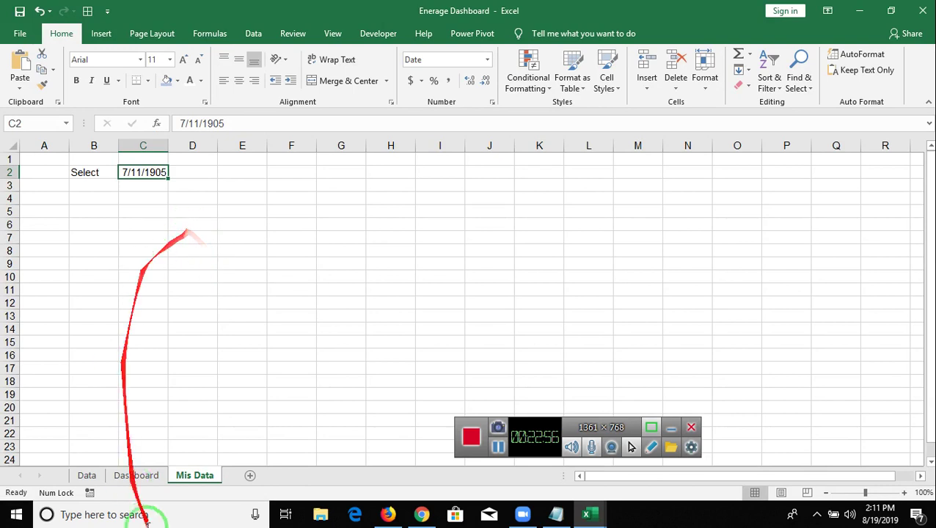
View the Dashboard sheet, then return to Module1's Re function with Alt+F11
left_click(139, 477)
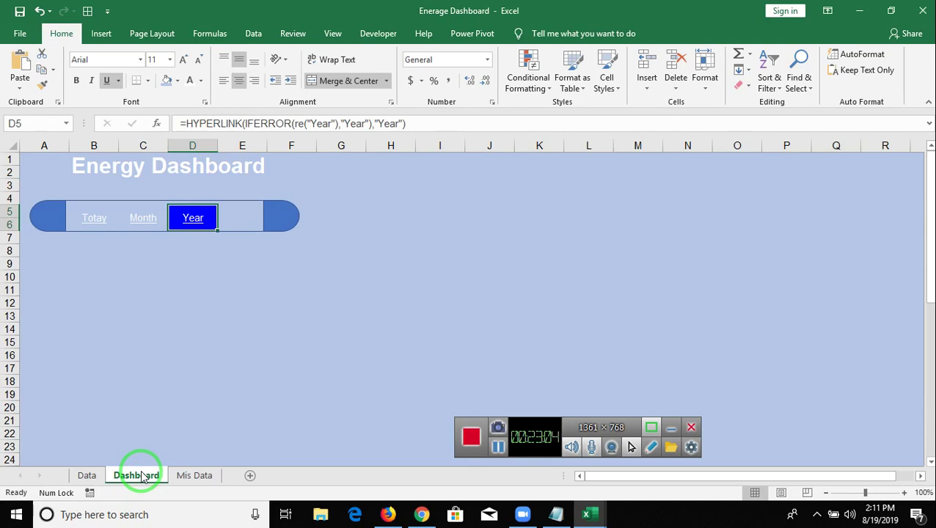
key("alt+F11")
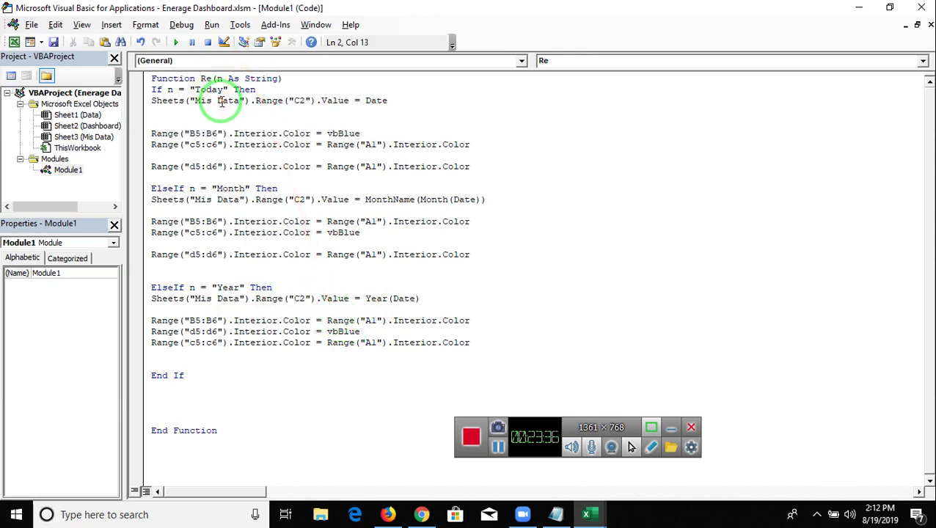
Inspect the Sheets("Mis Data") reference in Module1, then go back to the Excel Dashboard
left_click(218, 100)
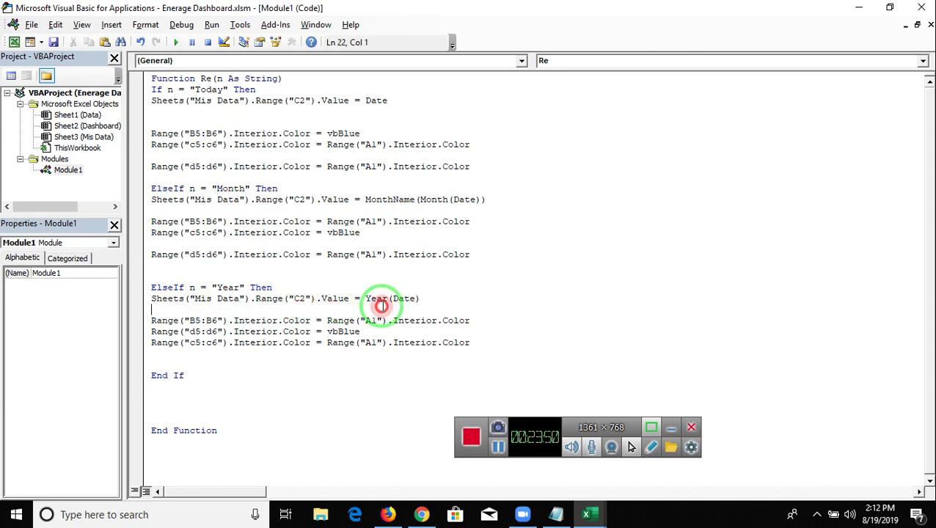
key("alt+Tab")
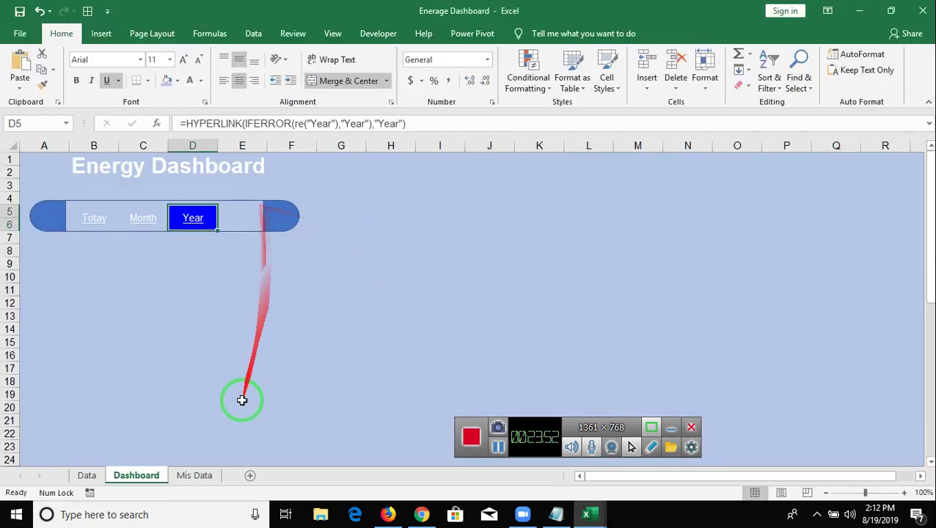
Give Mis Data cell C2 General format so it reads 2019, then return to the Dashboard sheet
left_click(194, 476)
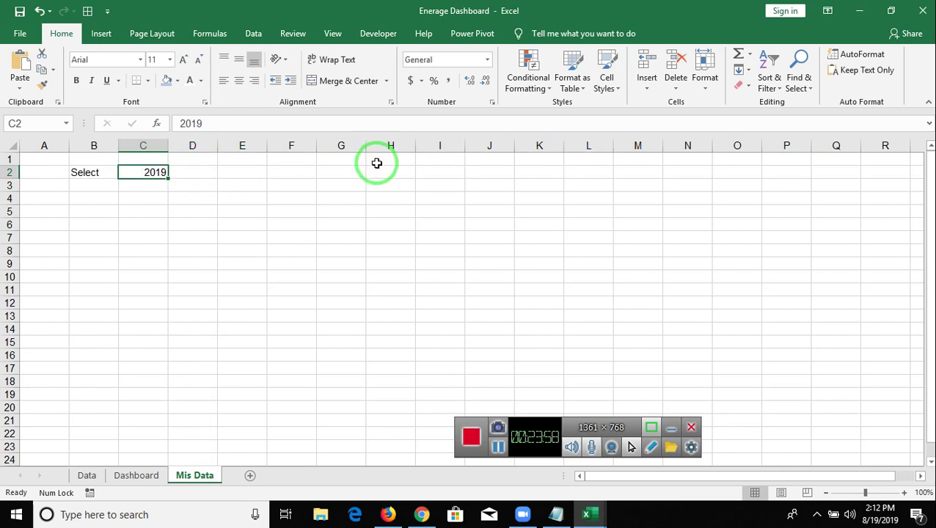
left_click(226, 210)
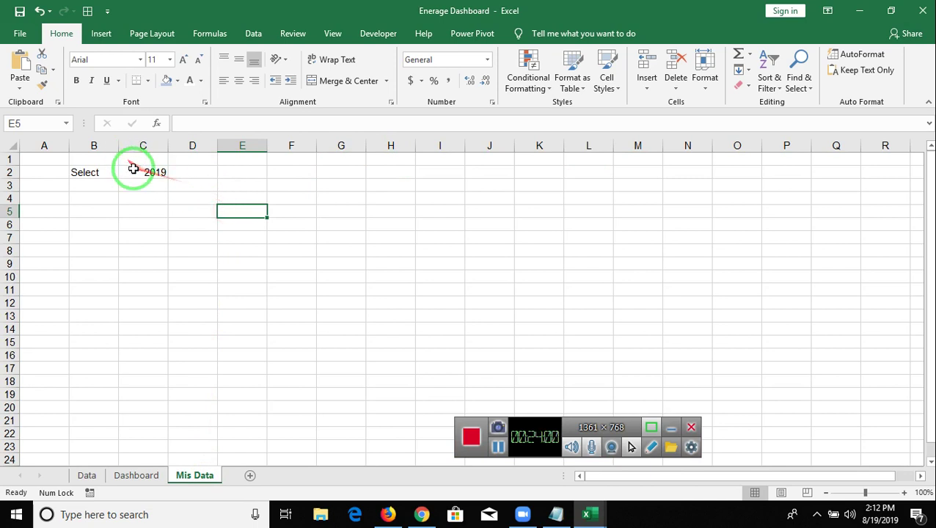
left_click(133, 169)
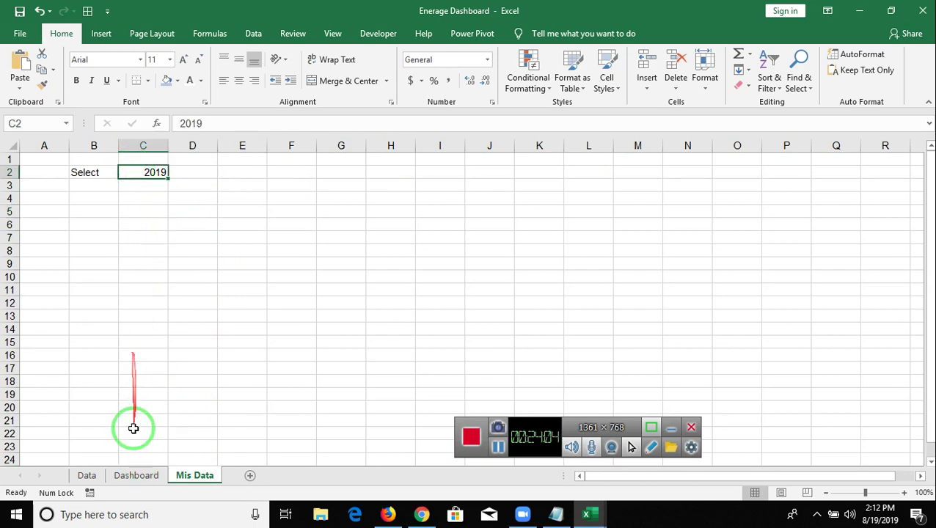
left_click(88, 475)
left_click(136, 476)
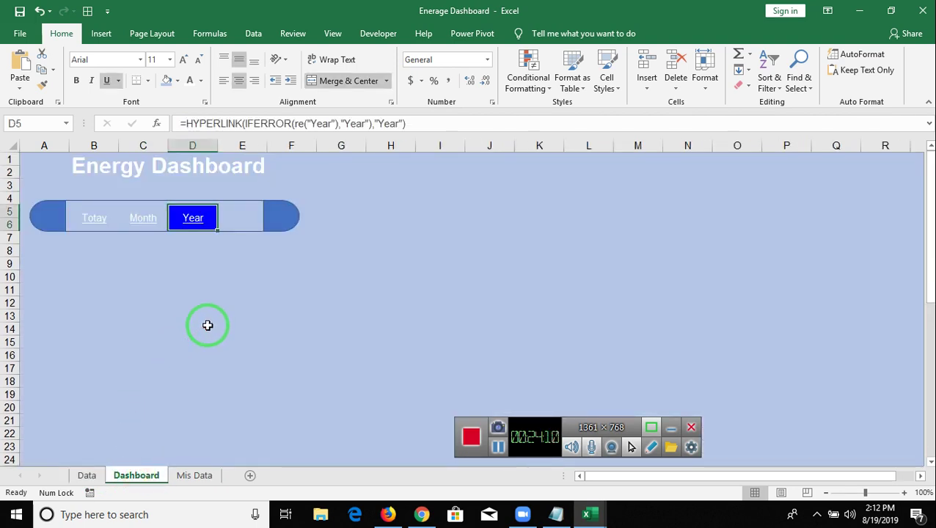
Draw a scroll bar form control on the Dashboard and test stepping its value
left_click(379, 35)
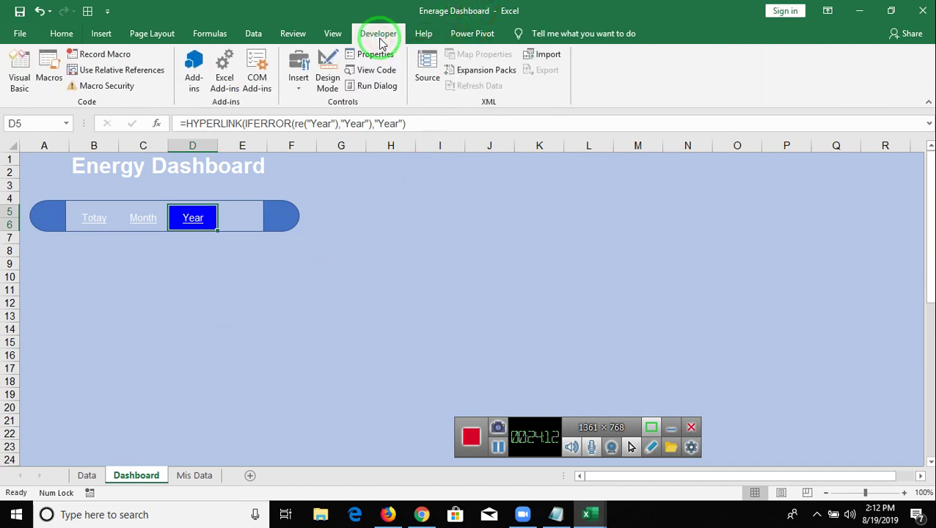
left_click(299, 87)
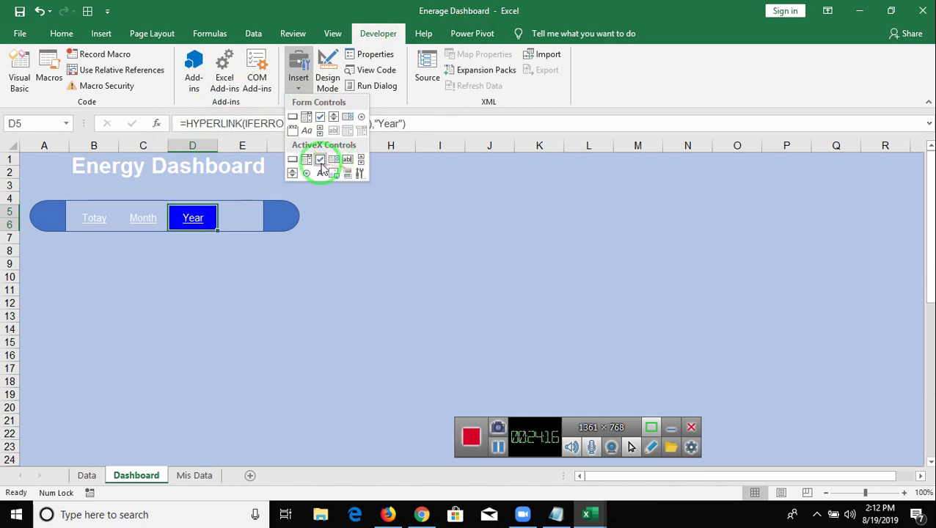
left_click(316, 128)
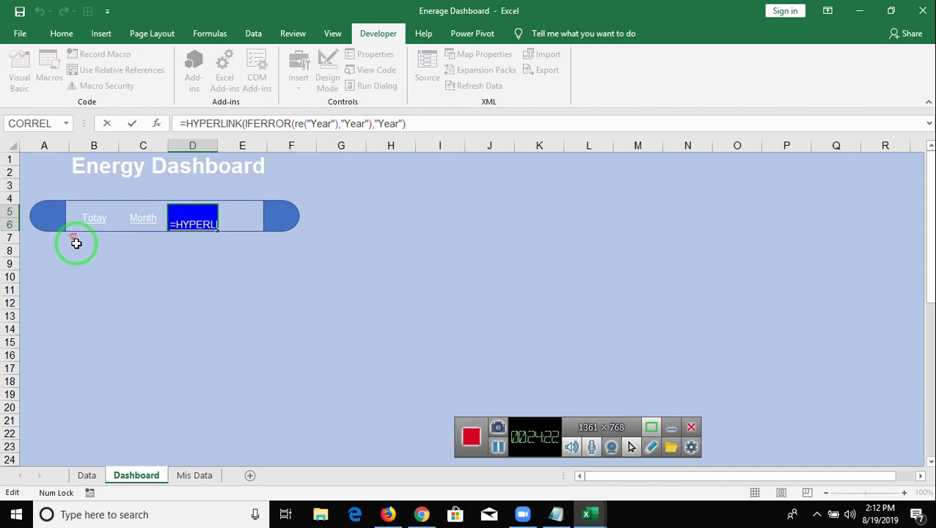
left_click(282, 117)
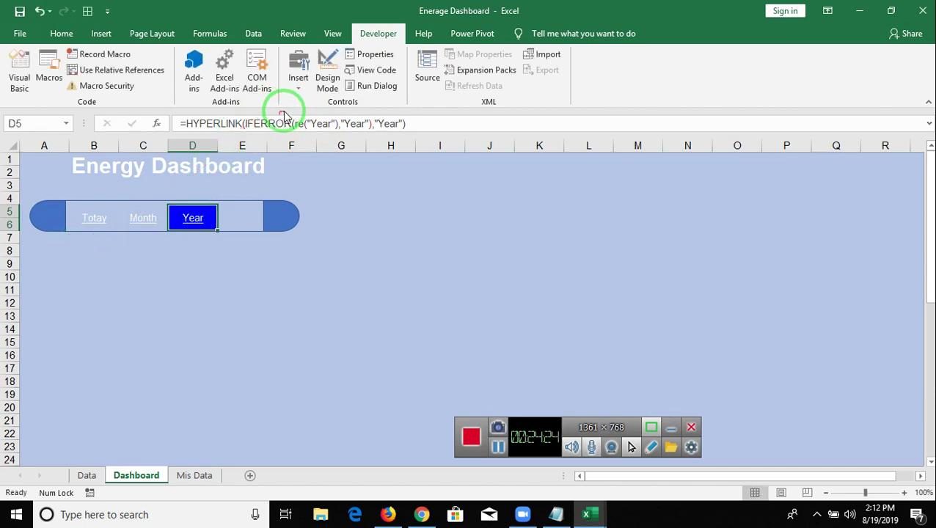
left_click(299, 89)
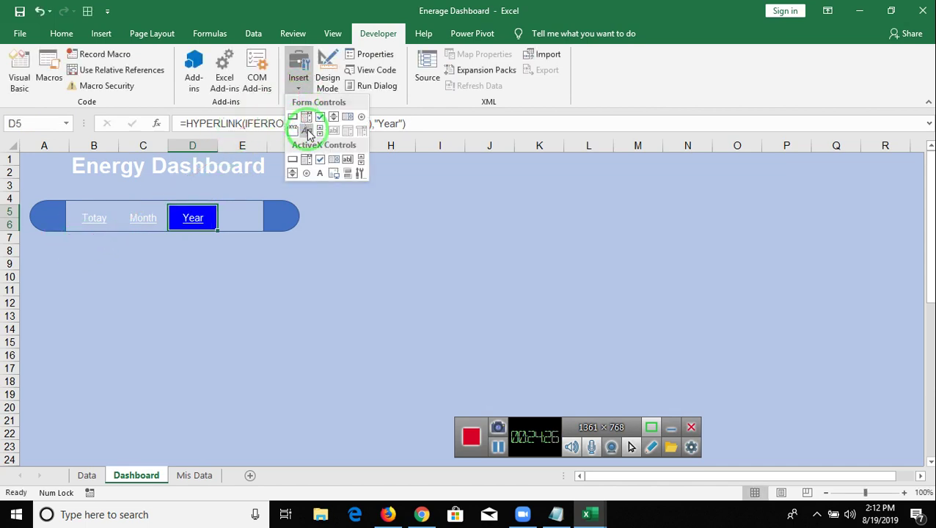
left_click(320, 131)
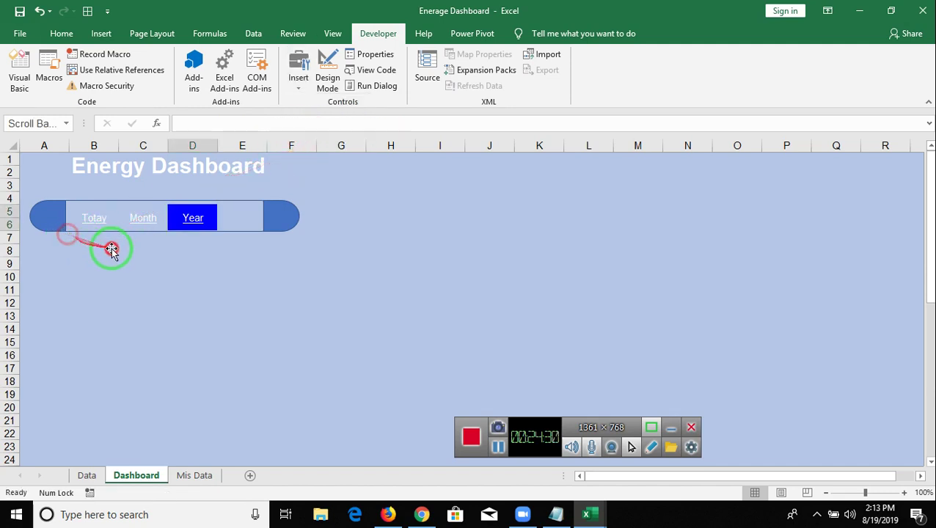
left_click_drag(68, 234, 134, 431)
left_click(112, 292)
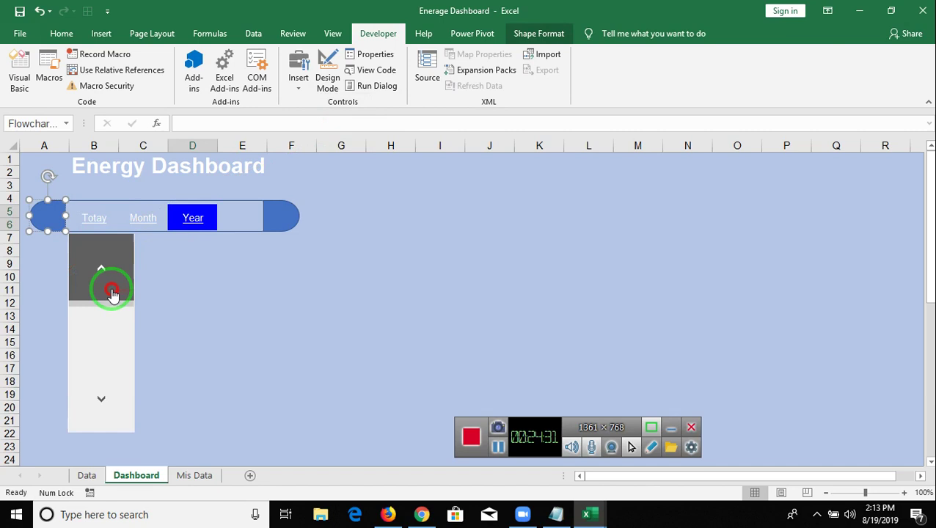
left_click(101, 411)
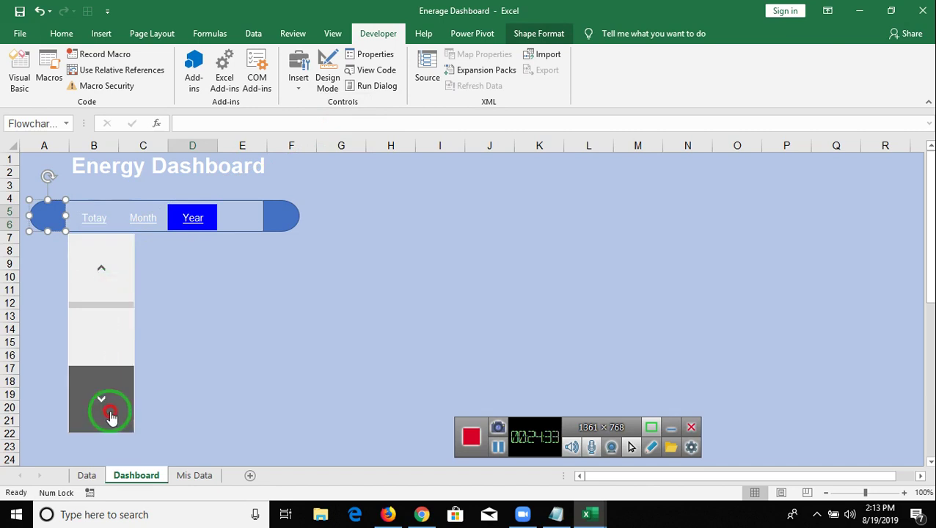
left_click(101, 268)
left_click(190, 276)
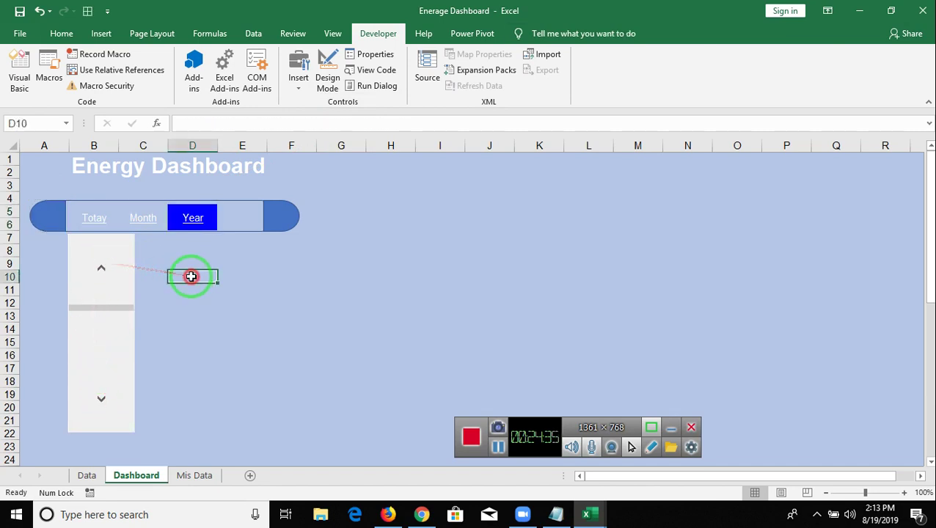
left_click(110, 265)
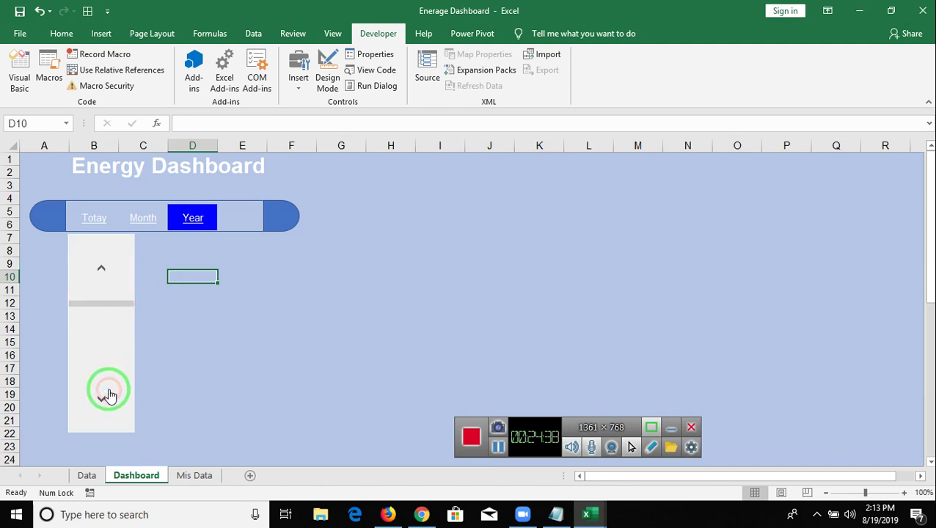
Shorten the scroll bar and position it directly below the Totay/Month/Year buttons
right_click(115, 429)
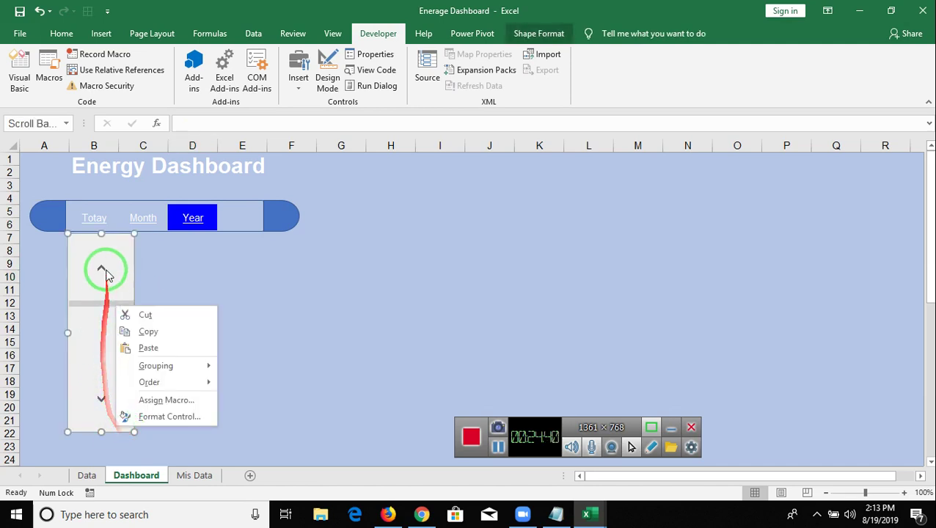
left_click(103, 436)
mouse_move(101, 432)
left_mouse_down()
mouse_move(96, 326)
mouse_move(105, 294)
left_mouse_up()
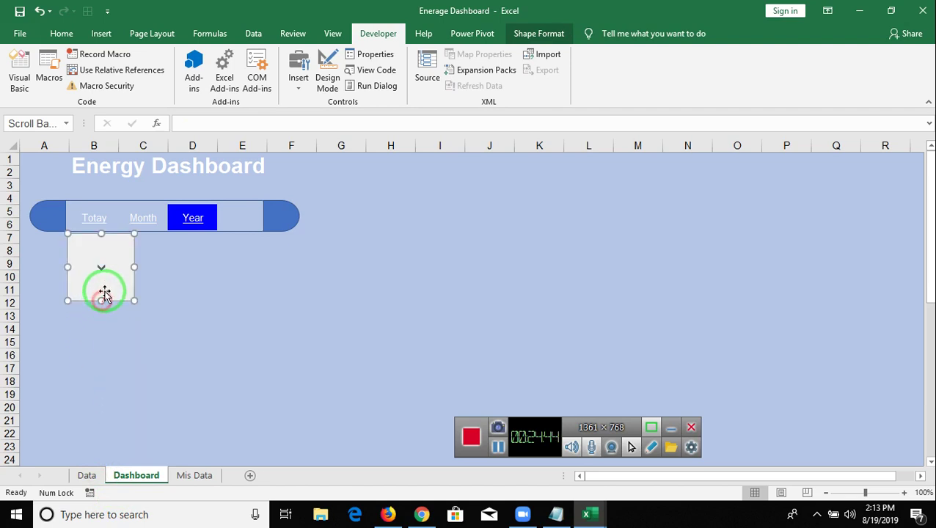
mouse_move(94, 257)
left_mouse_down()
mouse_move(202, 300)
mouse_move(550, 314)
left_mouse_up()
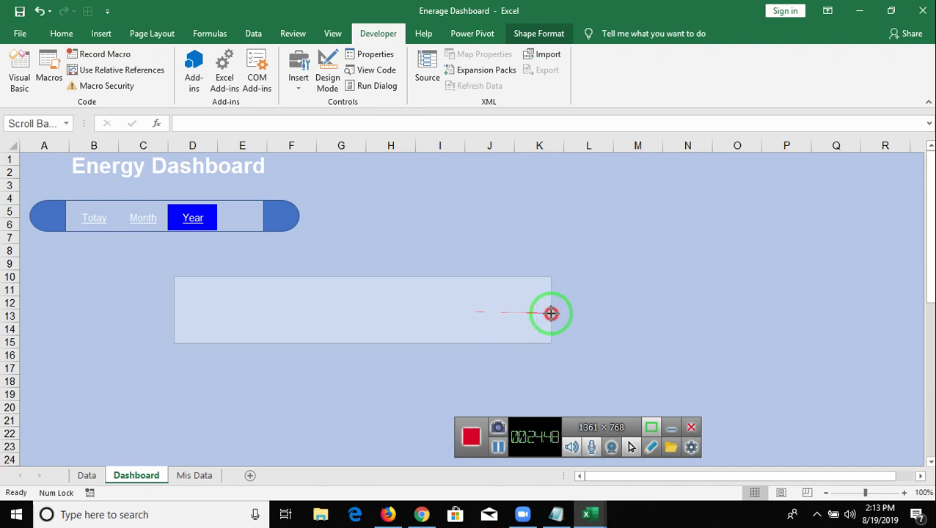
left_click_drag(425, 314, 283, 298)
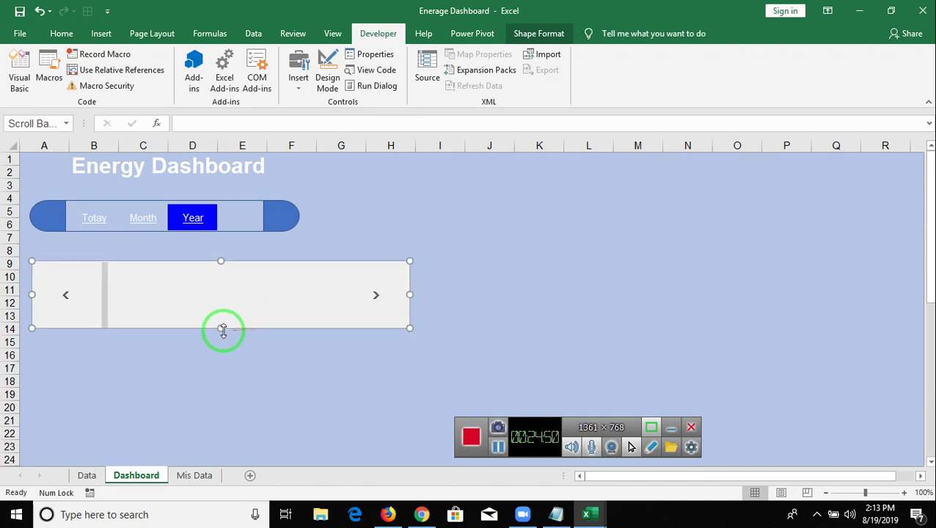
left_click_drag(221, 328, 221, 286)
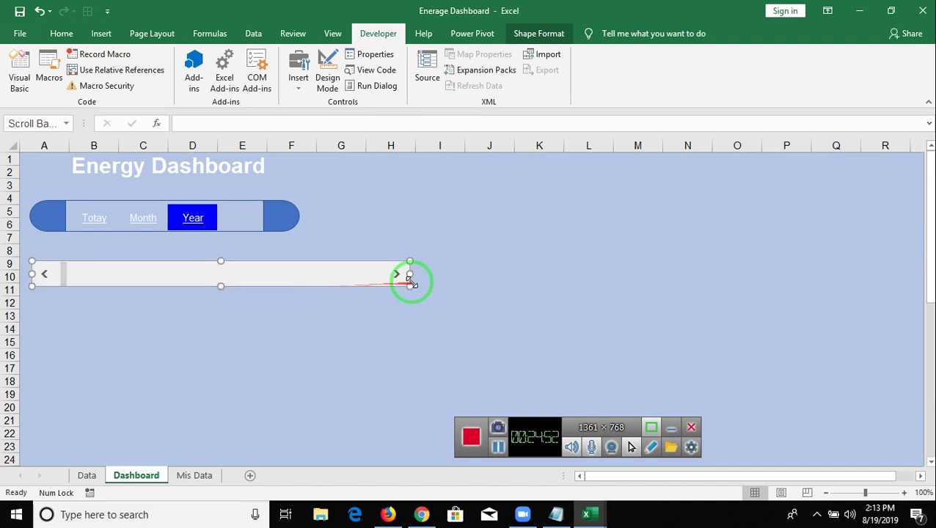
left_click_drag(413, 274, 302, 274)
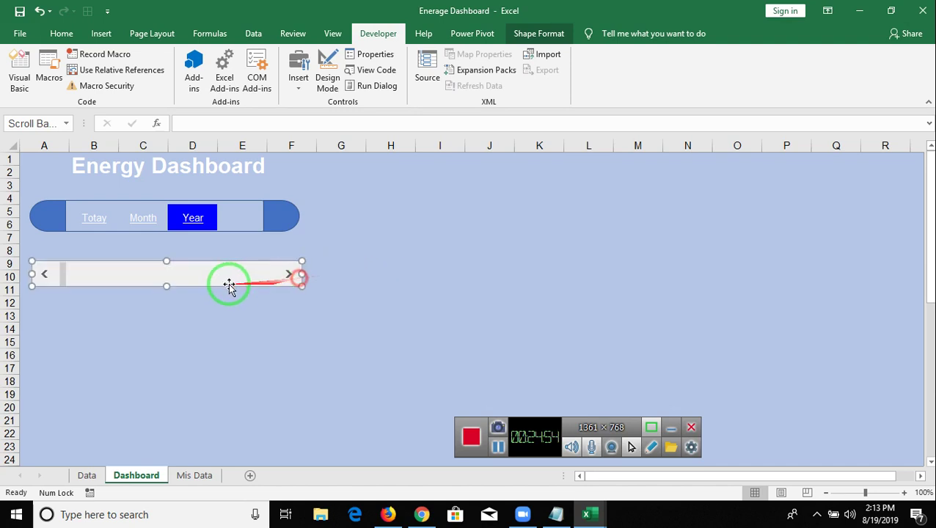
left_click_drag(212, 282, 215, 256)
left_click_drag(304, 250, 297, 250)
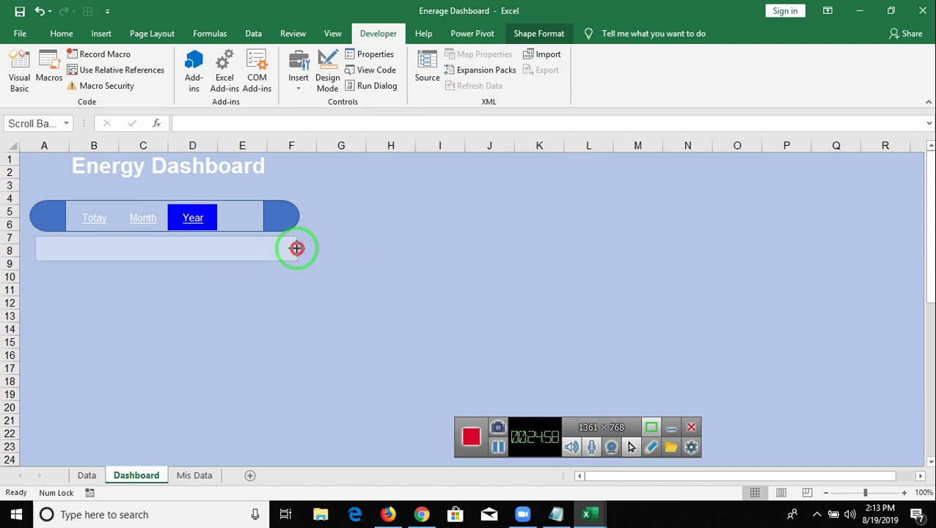
left_click_drag(34, 249, 39, 249)
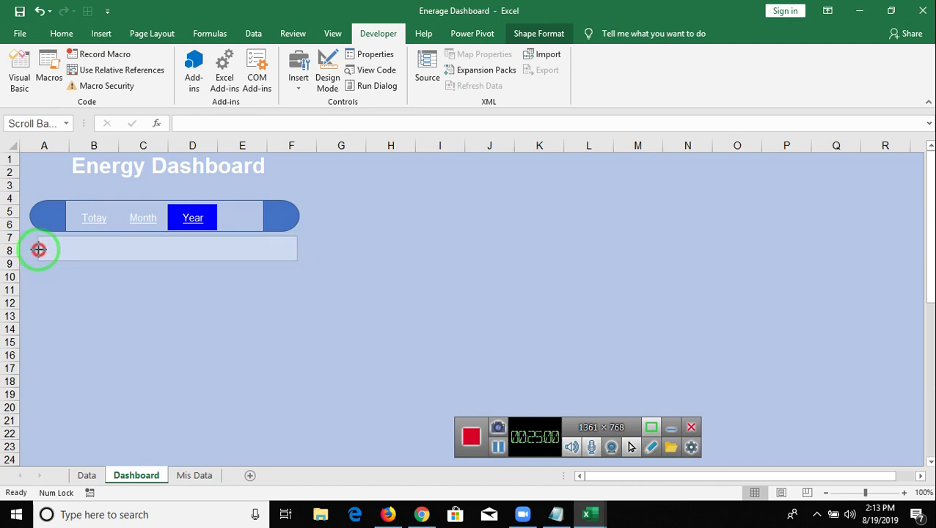
left_click(114, 314)
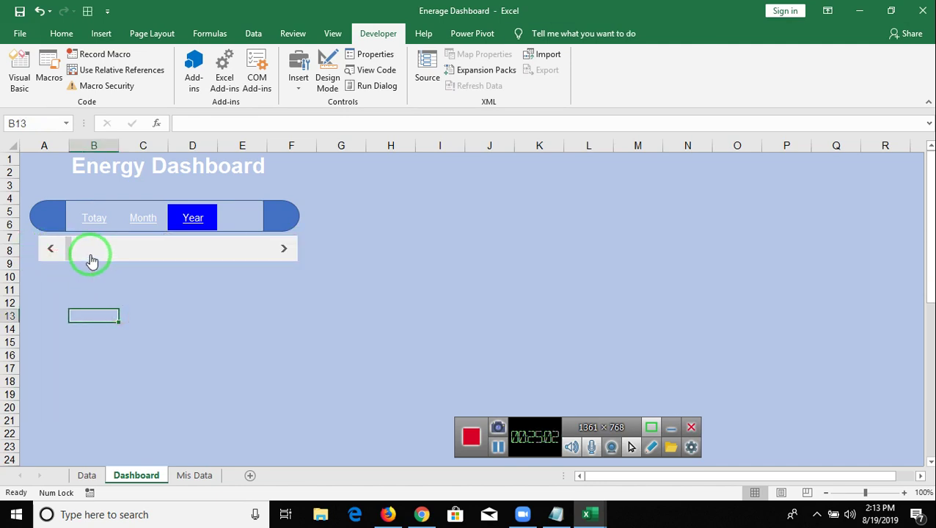
left_click(150, 261)
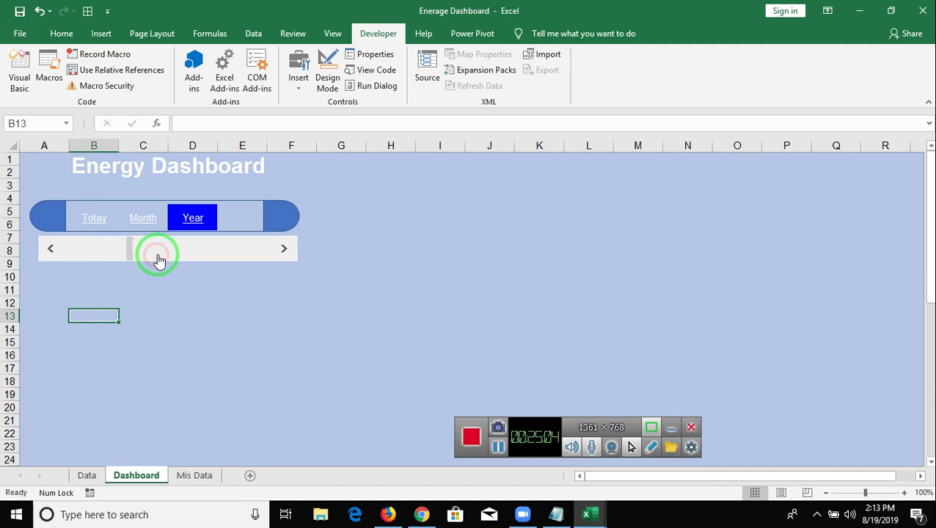
right_click(159, 261)
In Format Control, set minimum 1, maximum 3 and cell link 'Mis Data'!$D$2
left_click(189, 371)
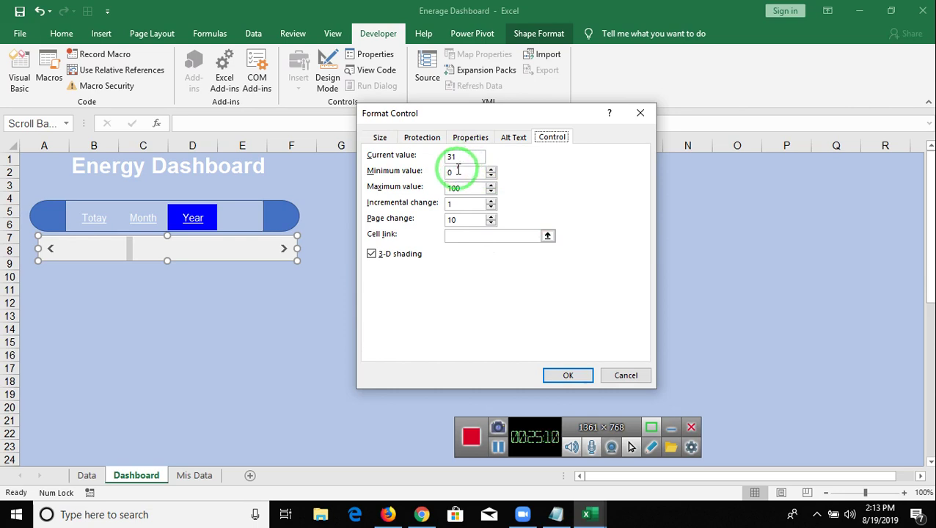
left_click(451, 171)
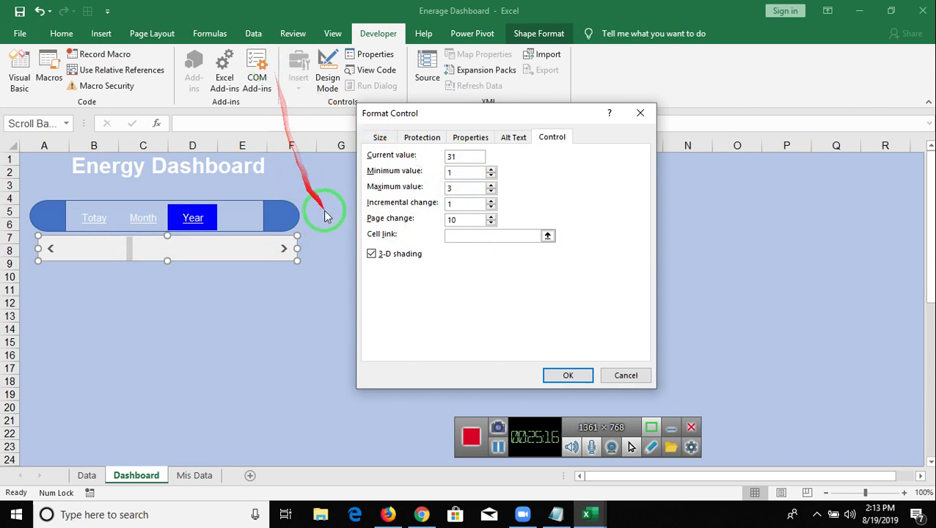
type("3")
left_click(463, 236)
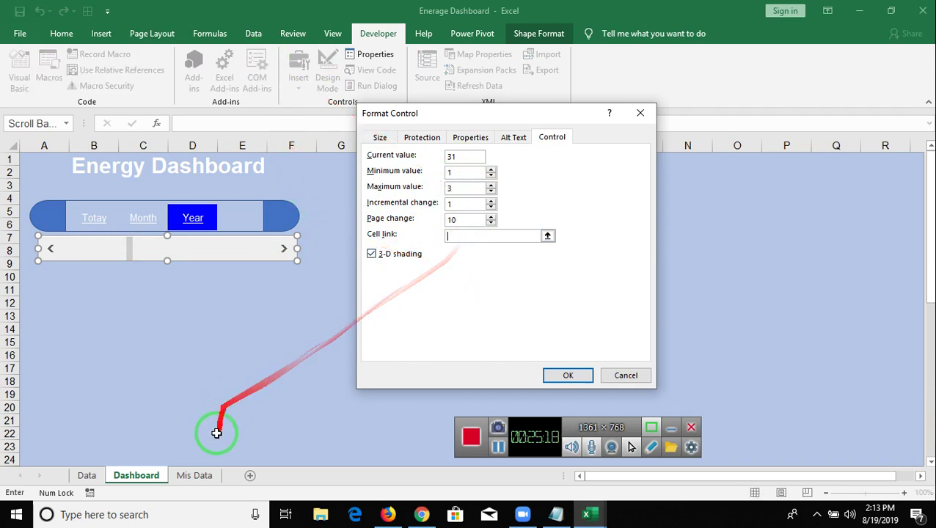
left_click(198, 476)
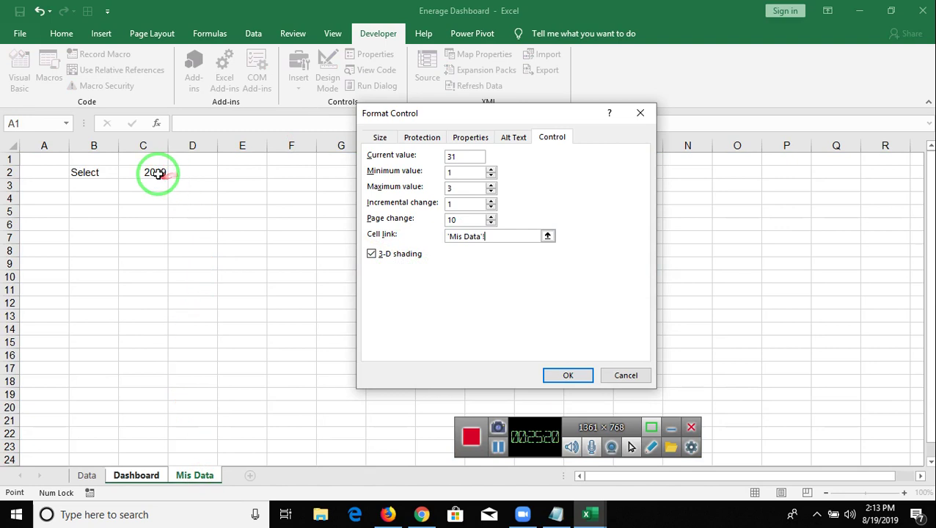
left_click(157, 173)
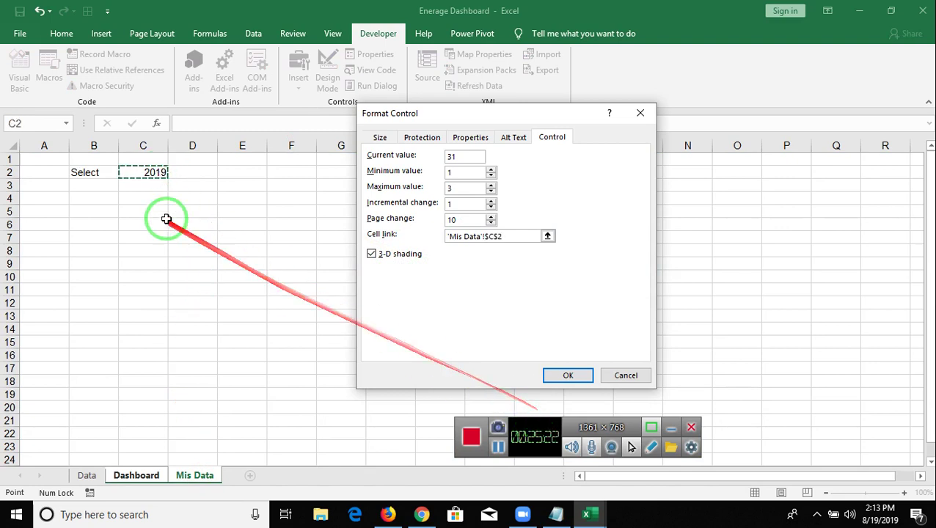
left_click(192, 172)
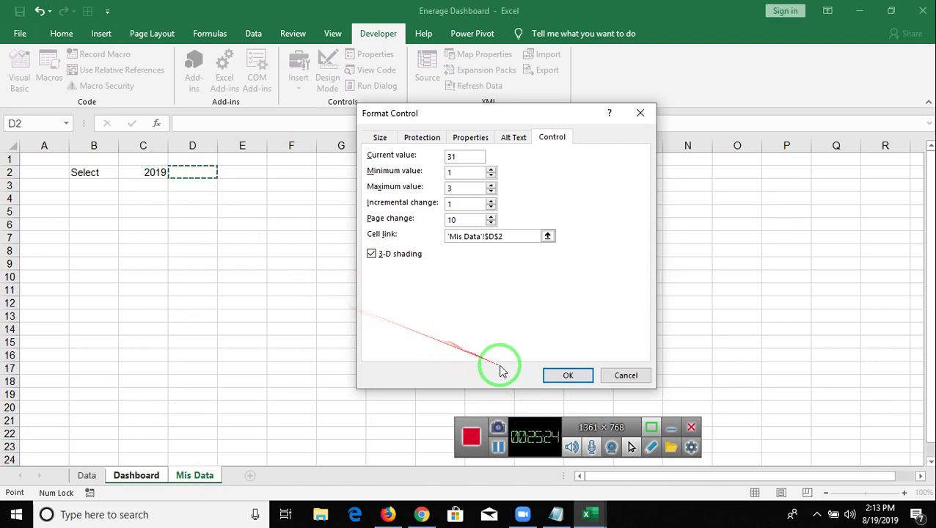
left_click(567, 375)
Test the scroll bar by clicking its arrows and track to change its value
left_click(163, 356)
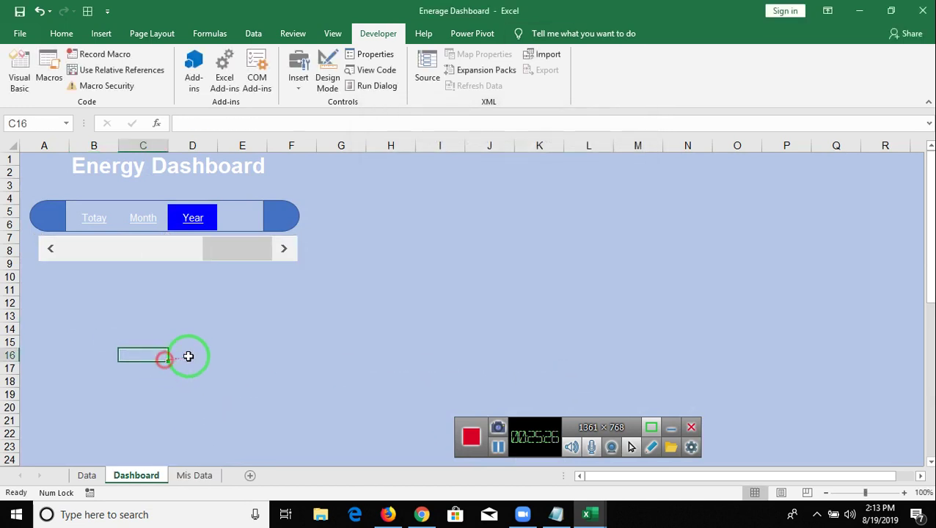
left_click(143, 252)
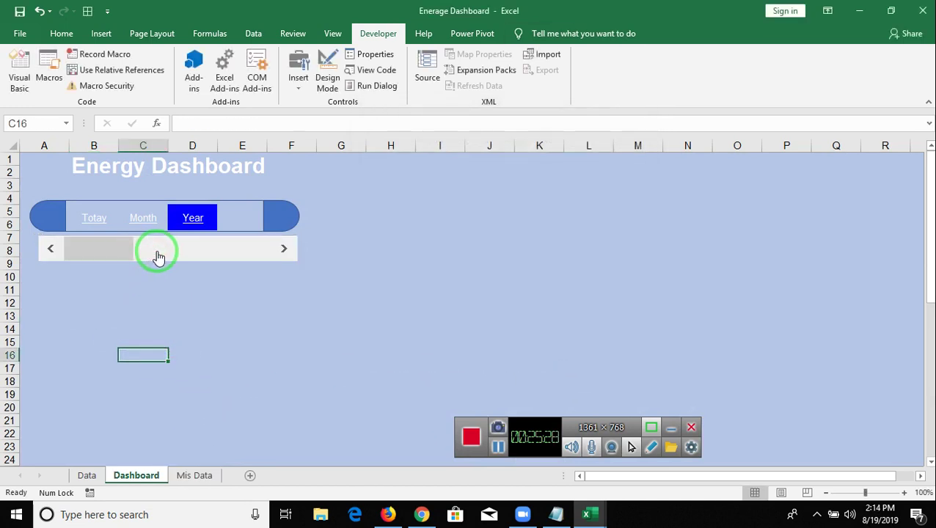
left_click(158, 256)
left_click(147, 253)
left_click(158, 253)
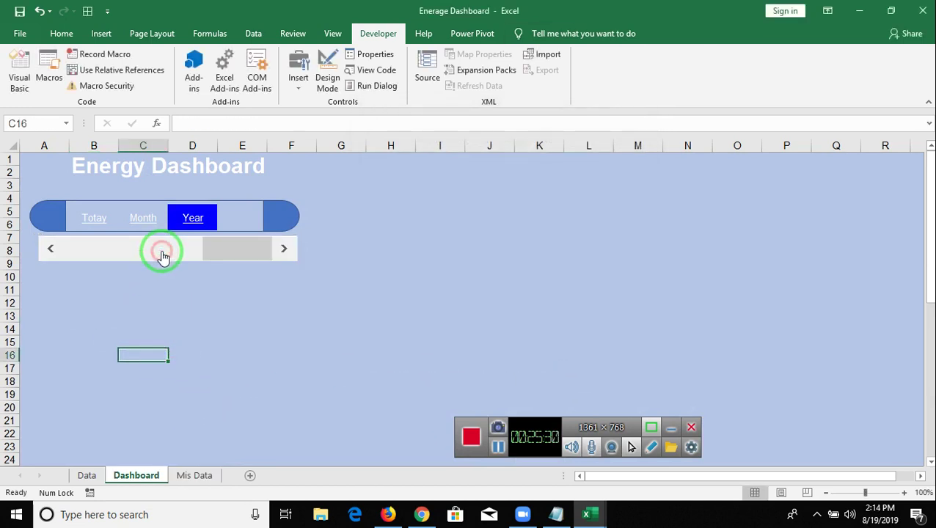
left_click(163, 255)
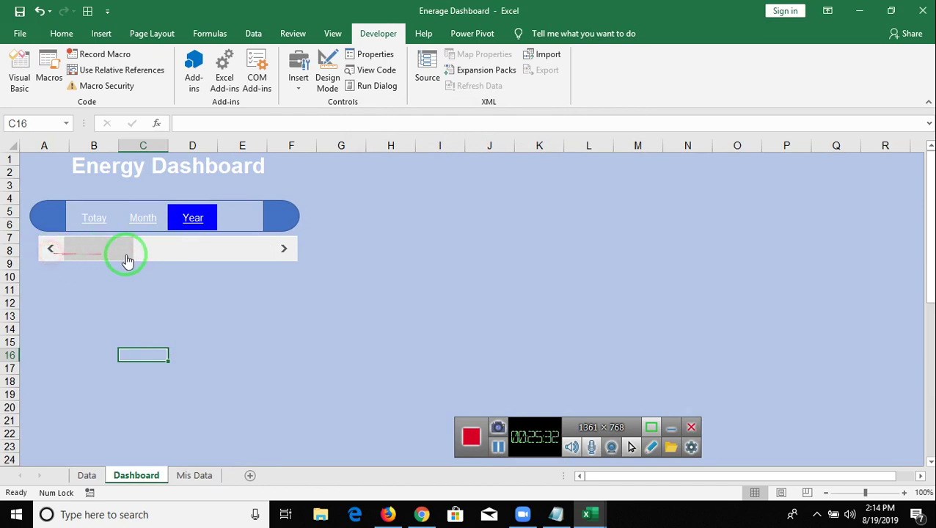
left_click(145, 253)
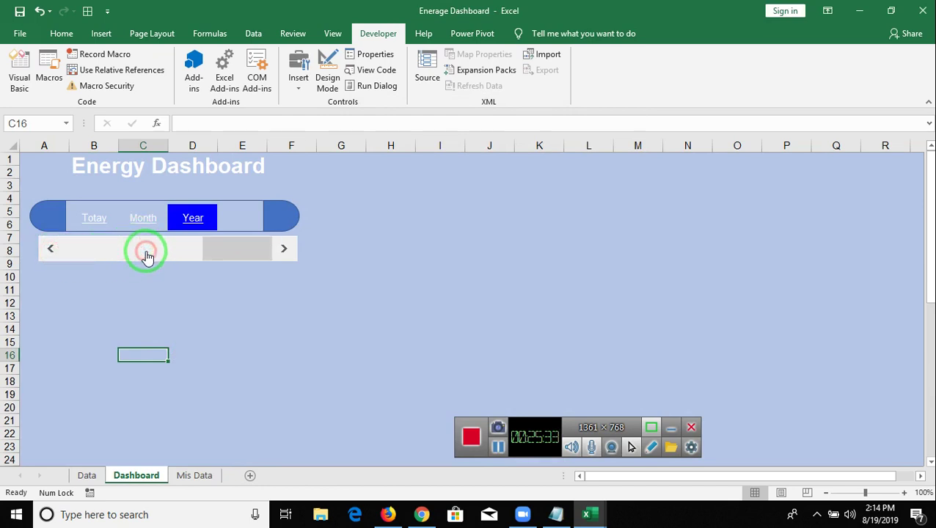
left_click(195, 255)
left_click(246, 259)
Step the scroll bar up and confirm the linked D2 value changes on Mis Data
mouse_move(190, 259)
left_mouse_down()
mouse_move(146, 438)
mouse_move(187, 480)
left_mouse_up()
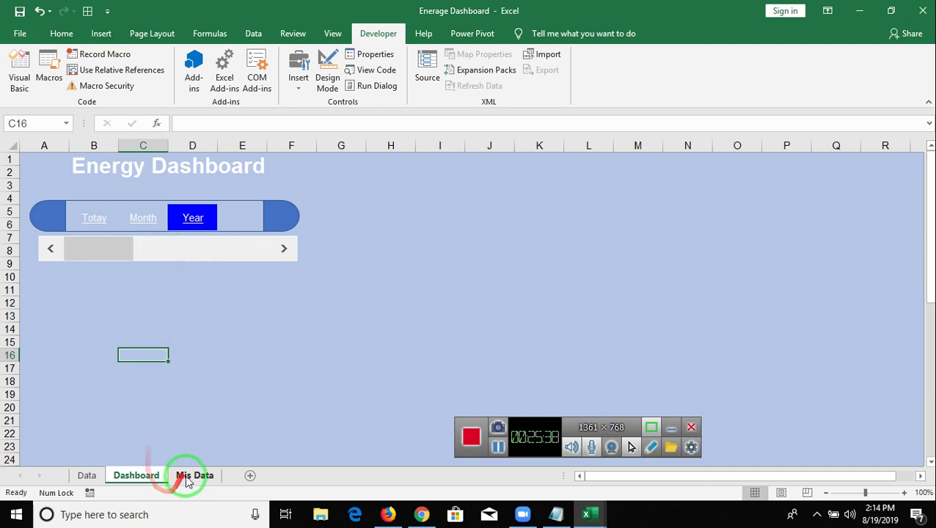
left_click(186, 478)
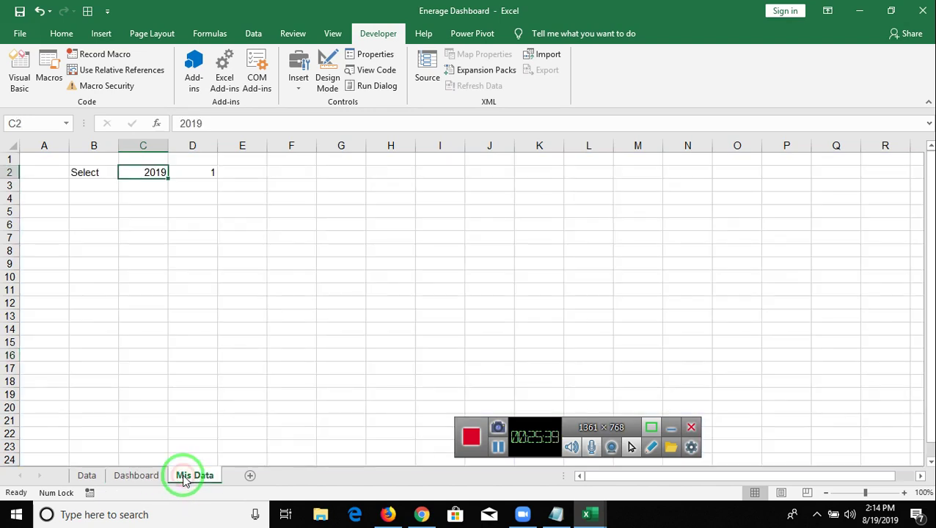
left_click(126, 476)
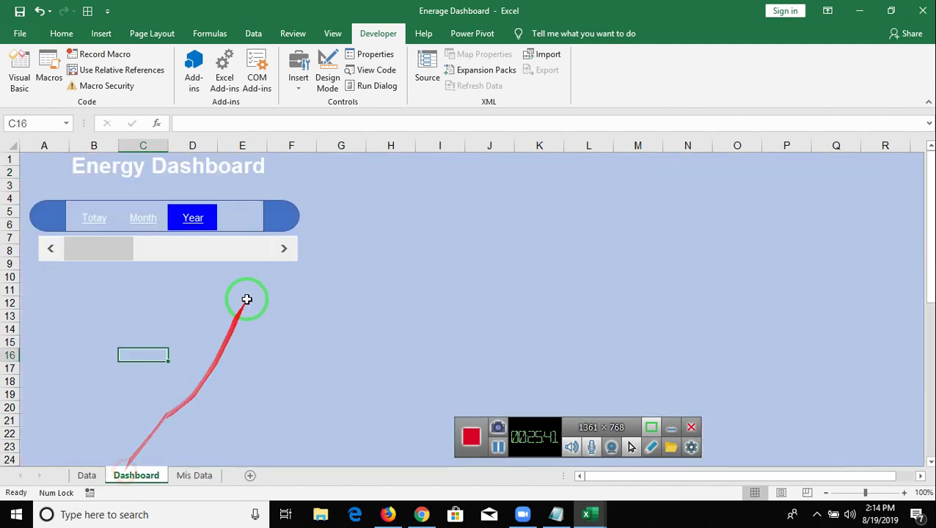
left_click(282, 256)
left_click(183, 481)
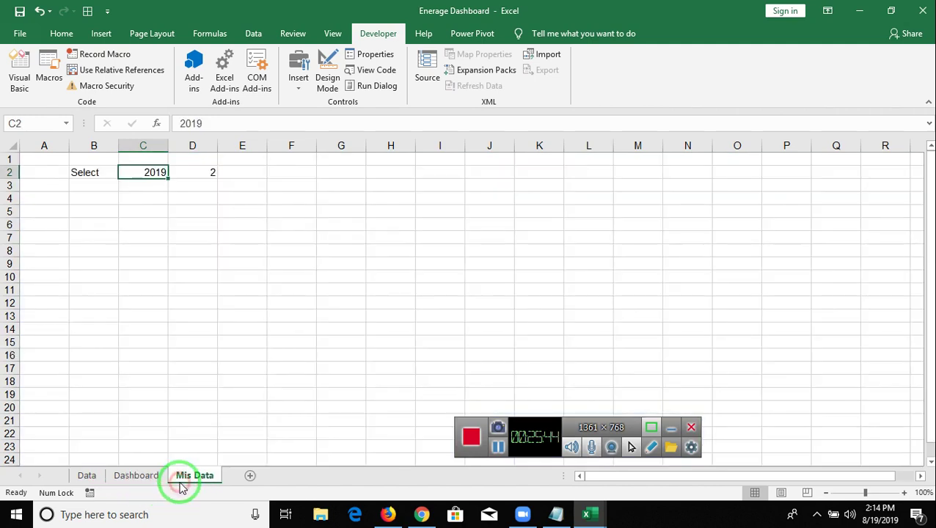
left_click(136, 478)
left_click(283, 250)
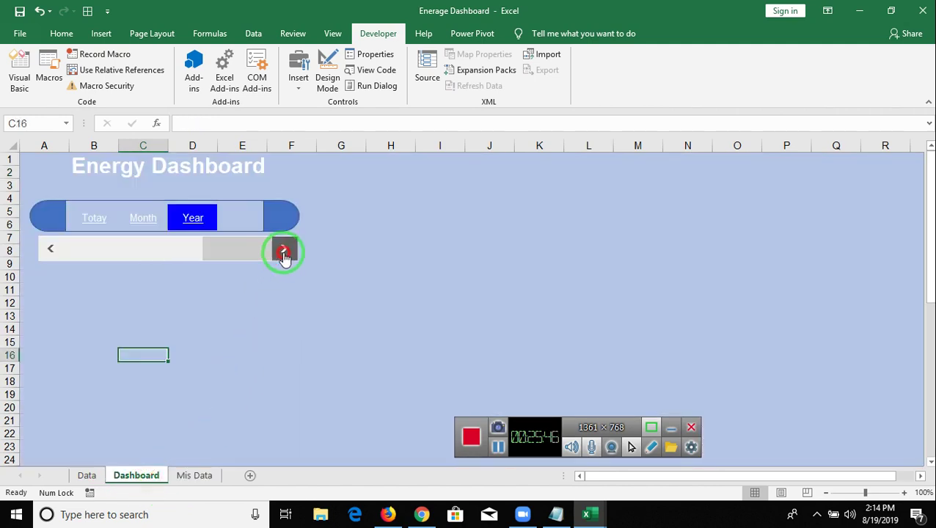
mouse_move(245, 266)
left_mouse_down()
mouse_move(227, 255)
mouse_move(148, 261)
mouse_move(220, 259)
left_mouse_up()
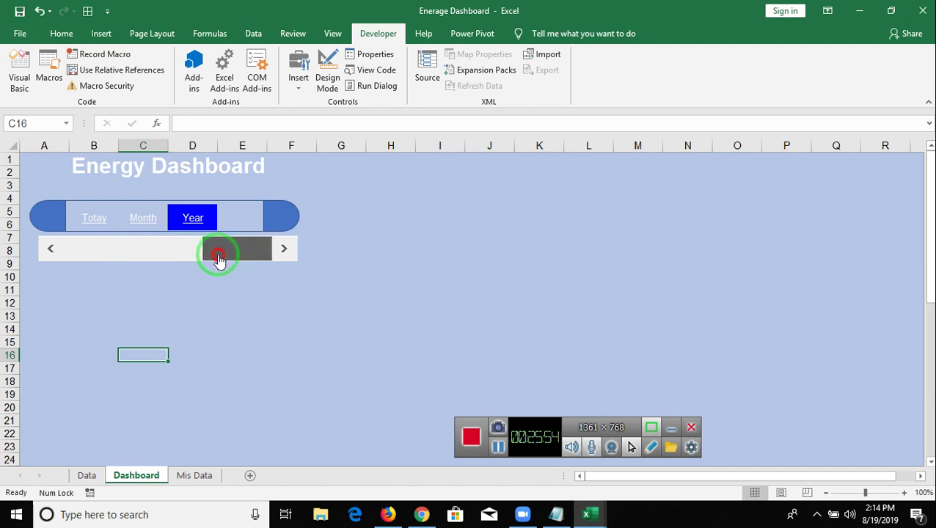
Narrow the scroll bar and realign it beneath the Totay/Month/Year links
left_click(293, 251, "ctrl")
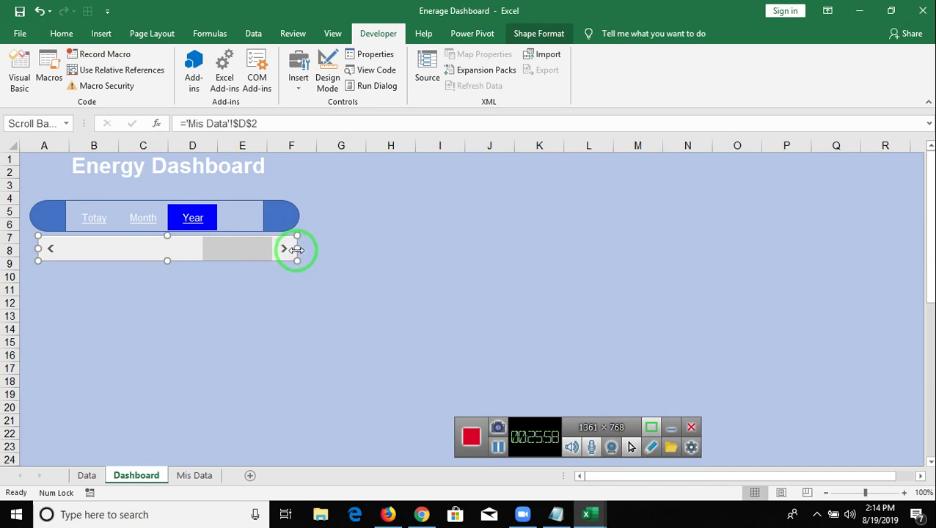
left_click_drag(296, 250, 239, 249)
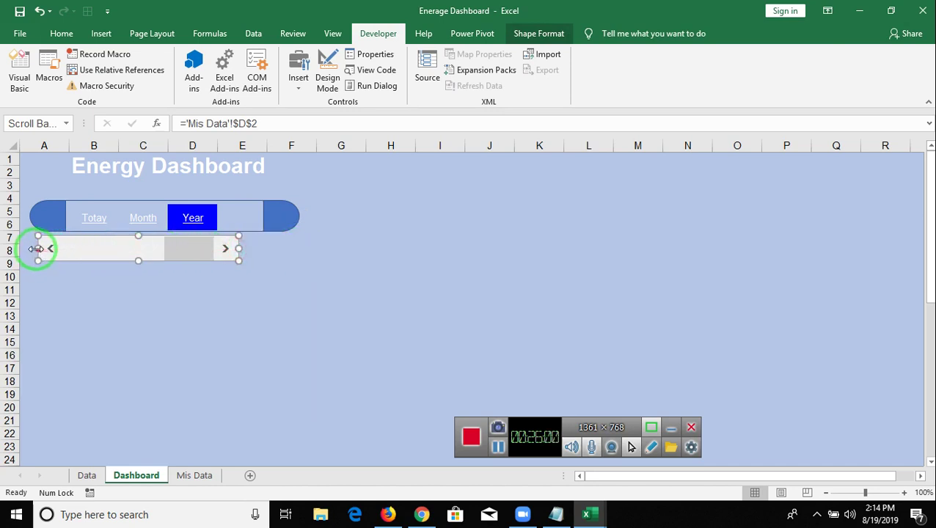
left_click_drag(35, 250, 78, 249)
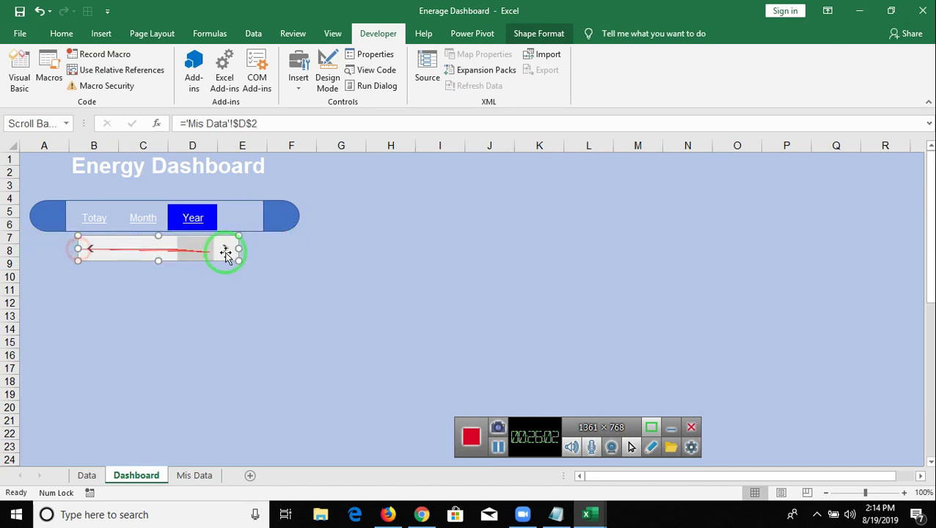
left_click_drag(239, 249, 232, 252)
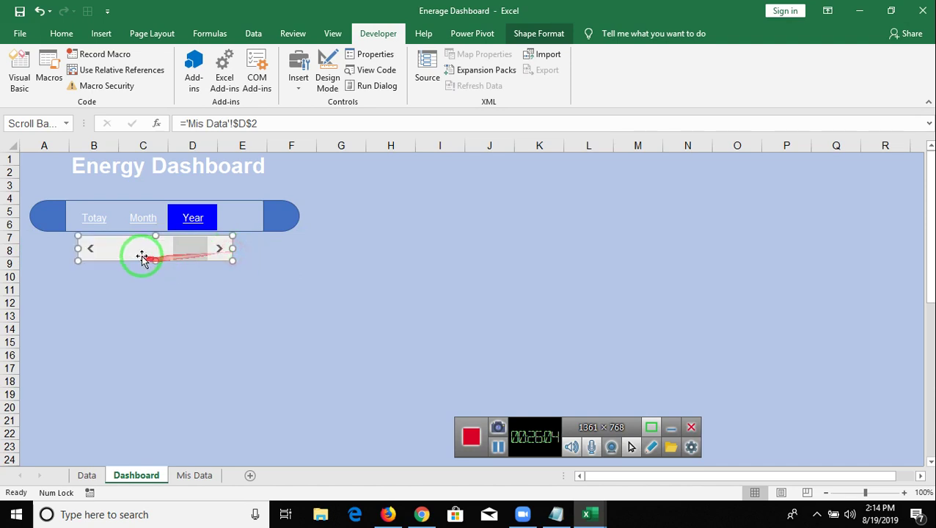
left_click_drag(131, 247, 131, 245)
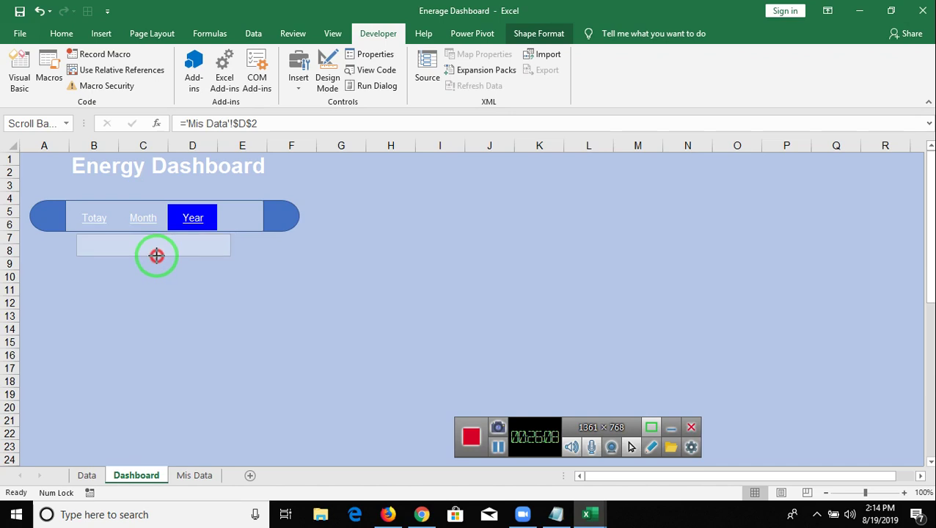
left_click(156, 290)
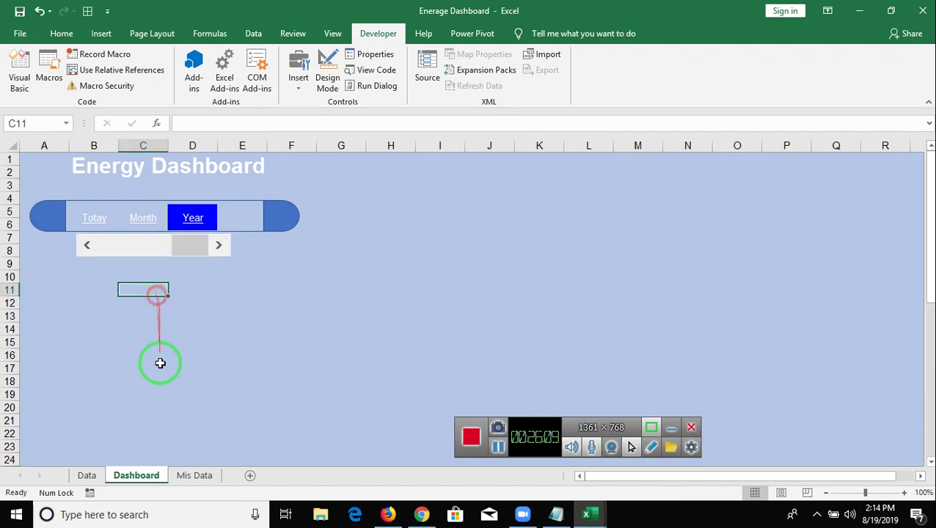
Begin an =IF( formula in Mis Data cell E2 with its test pointing at D2
left_click(189, 476)
left_click(202, 169)
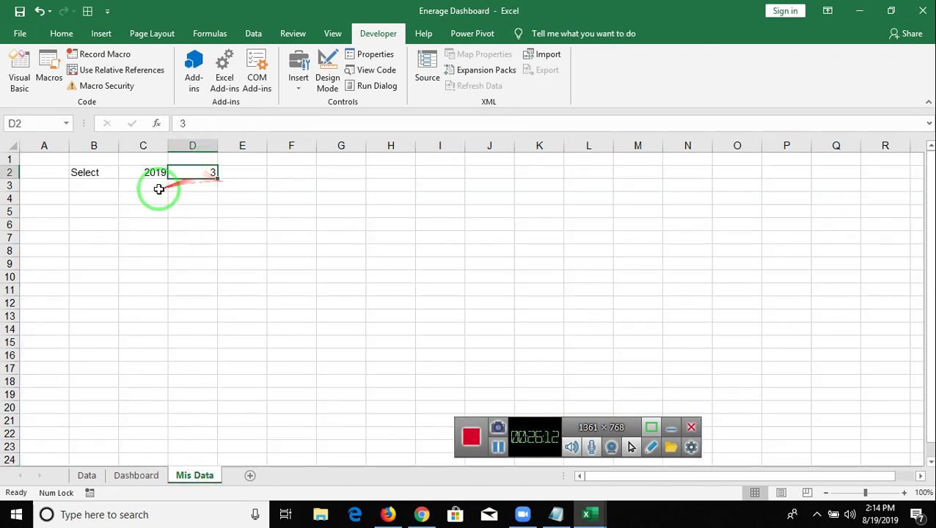
left_click(141, 184)
left_click(229, 176)
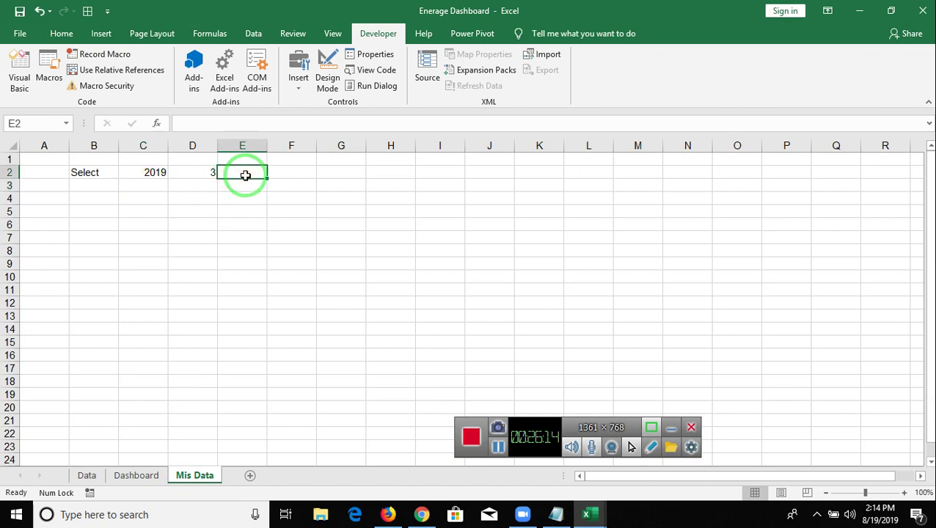
type("=i")
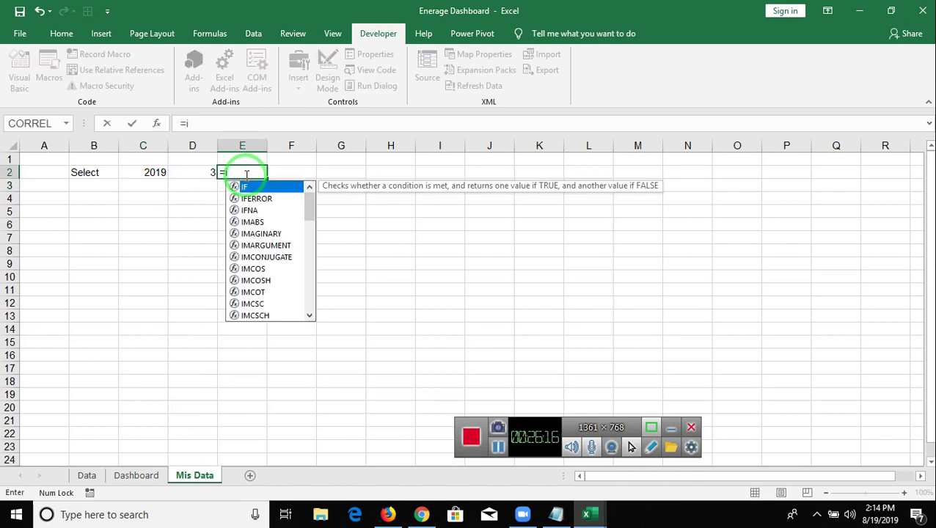
type("f")
key("Tab")
key("Left")
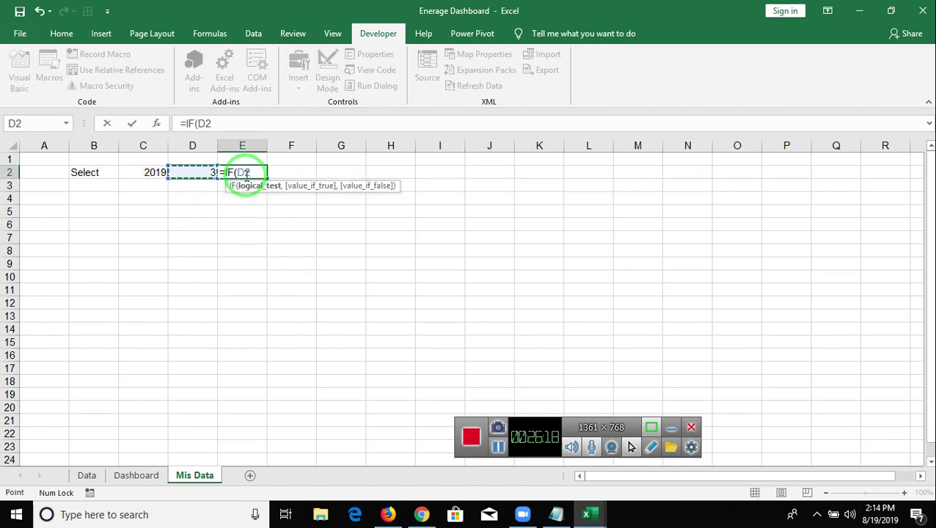
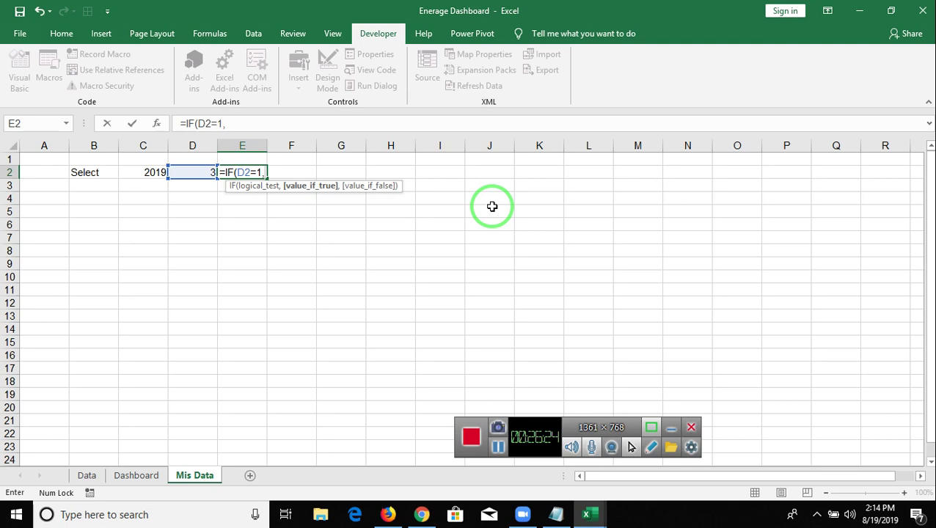
Try a TODAY and IF entry in E2, then discard the unfinished formula
type("today")
key("Tab")
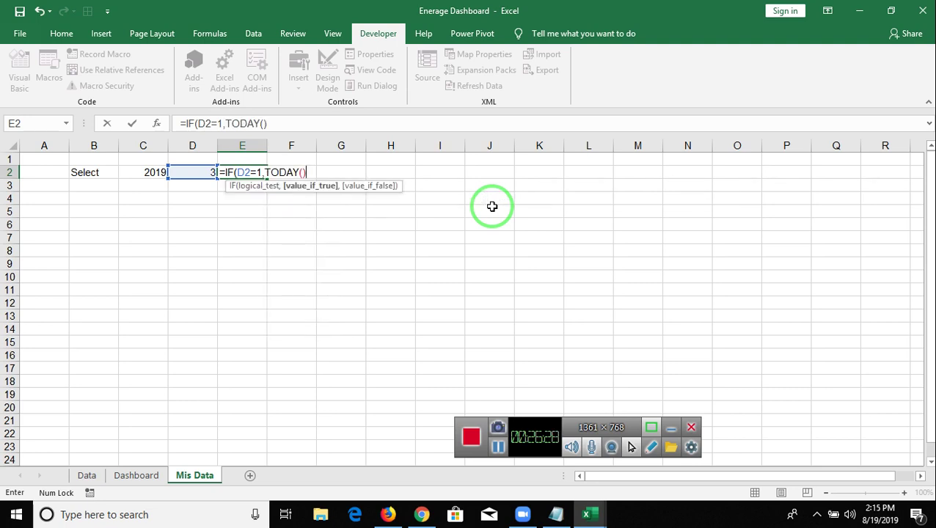
type(",if")
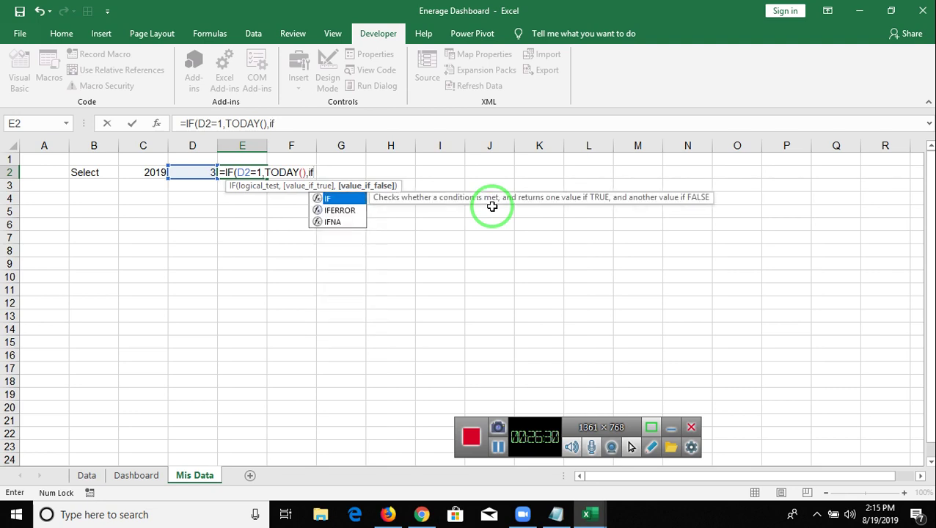
key("Escape")
key("Escape")
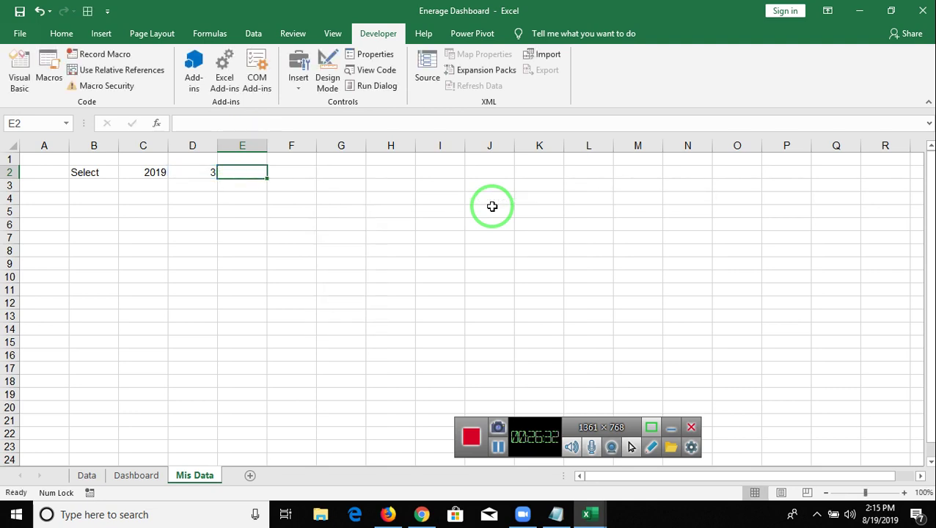
Start E2's formula as =CHOOSE(D2,TODAY(),TEXT(TODAY(), using function autocomplete
type("=ch")
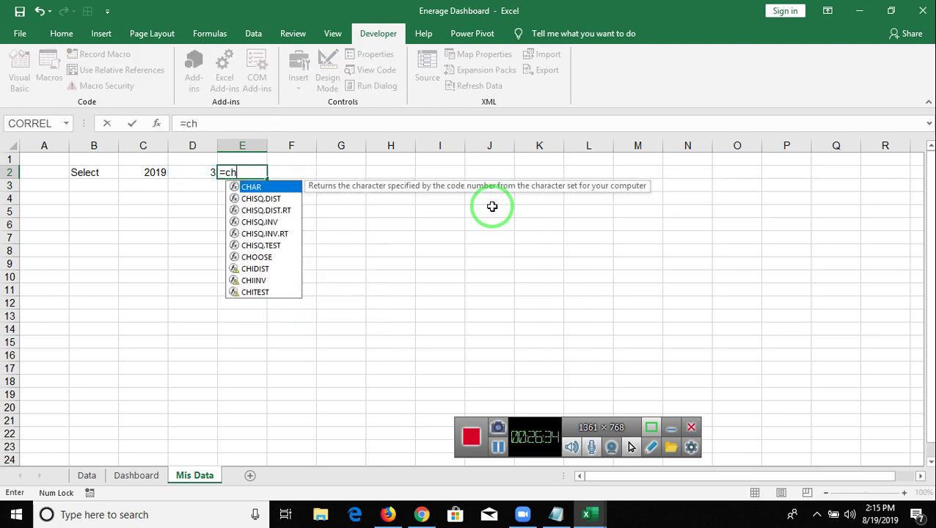
type("oo")
key("Tab")
key("Left")
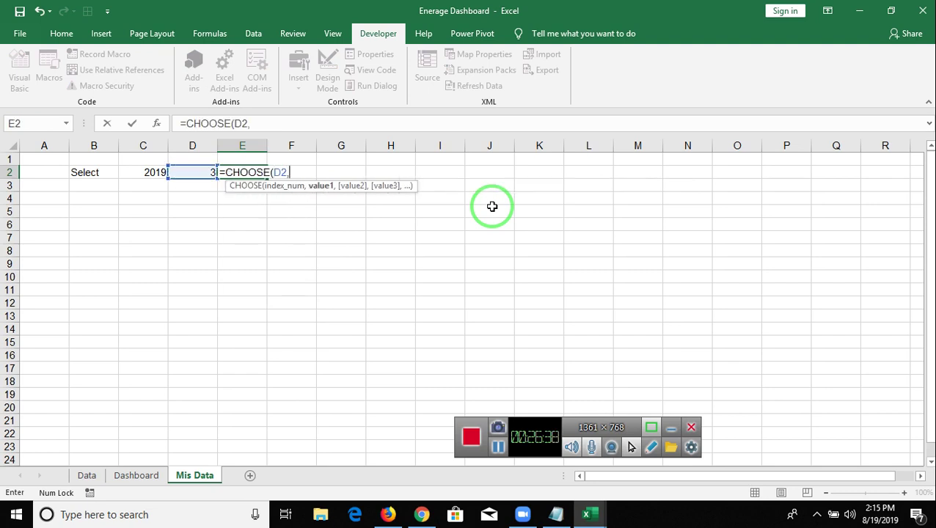
type("today")
key("Tab")
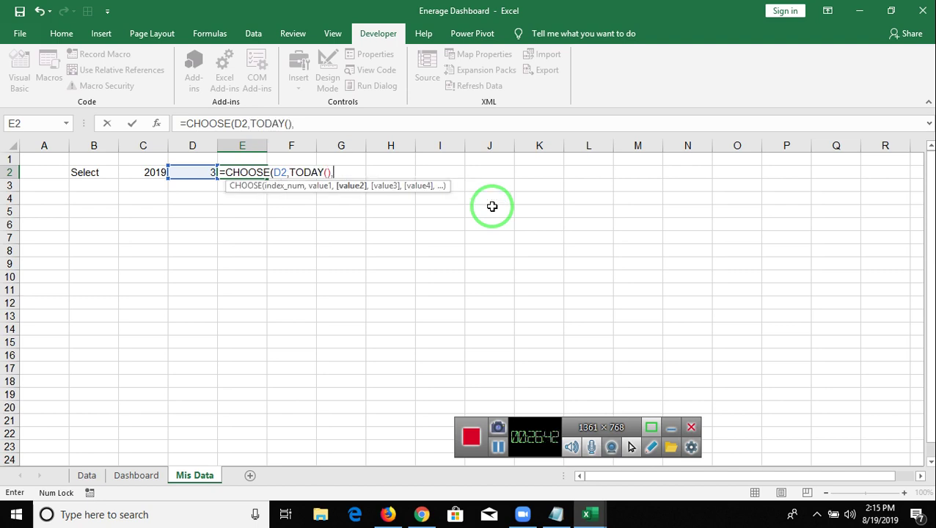
type("tex")
key("Tab")
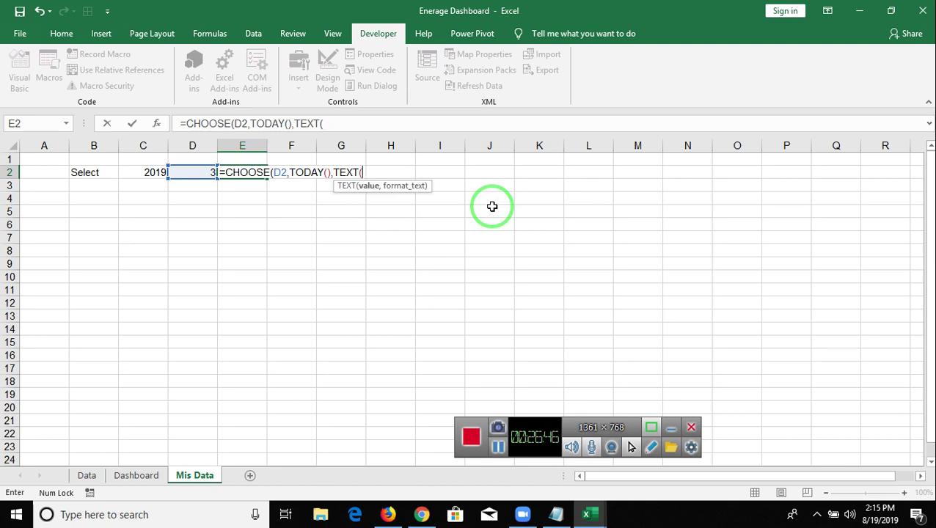
type("toda")
key("Tab")
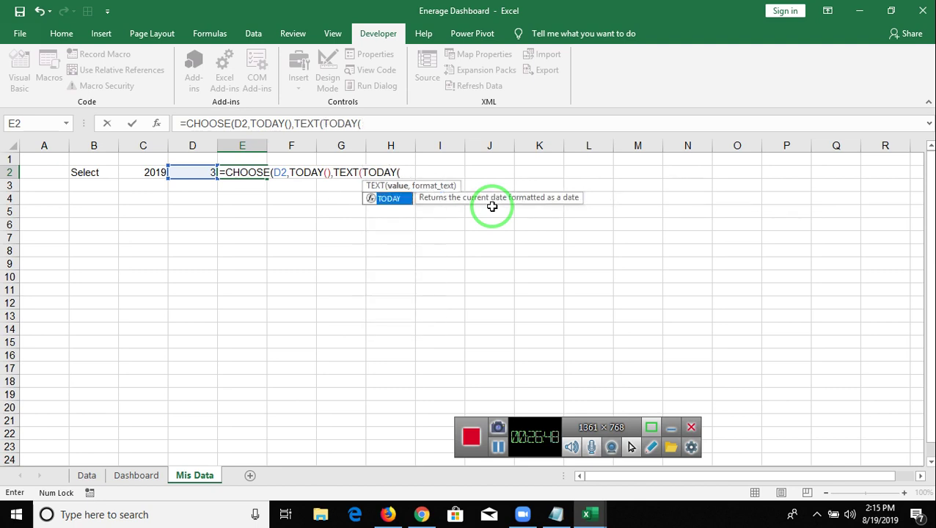
type("),\"MMMM\"),")
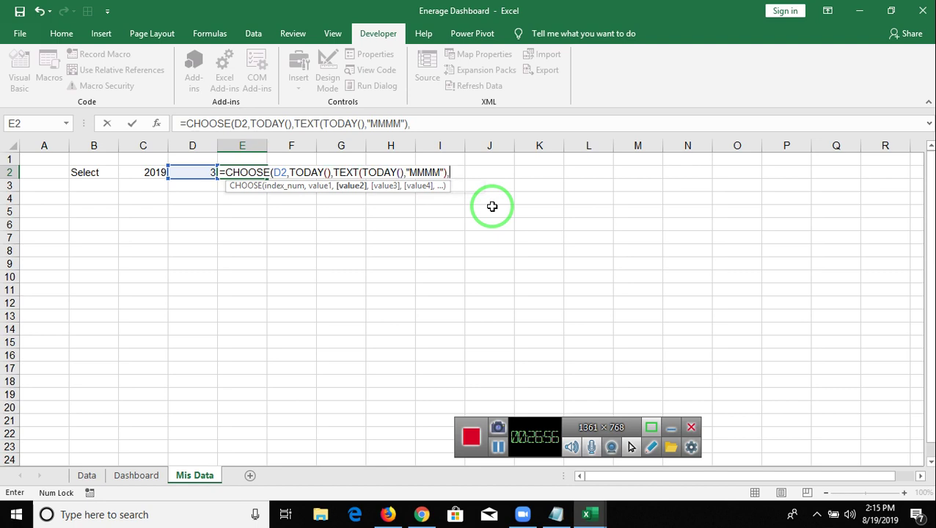
Finish with "MMMM" and YEAR(TODAY()), commit it, and accept Excel's correction
type("year")
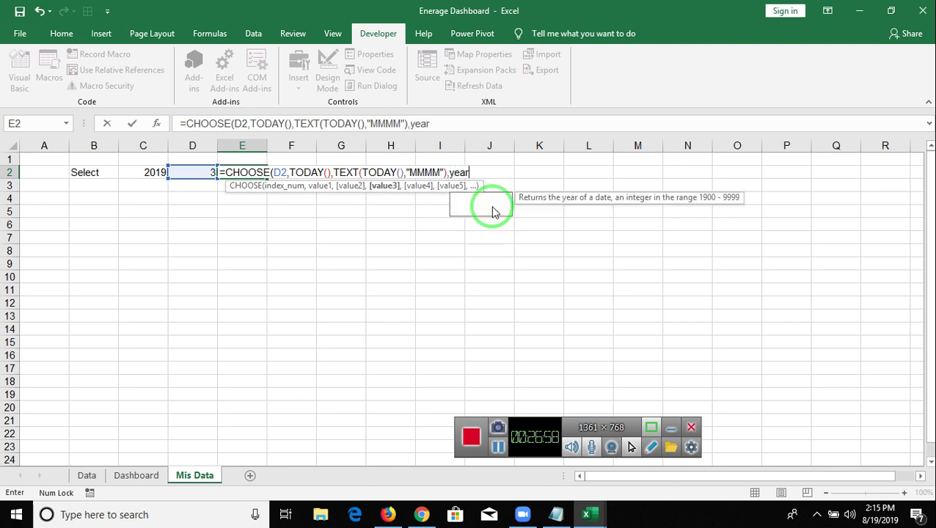
key("Tab")
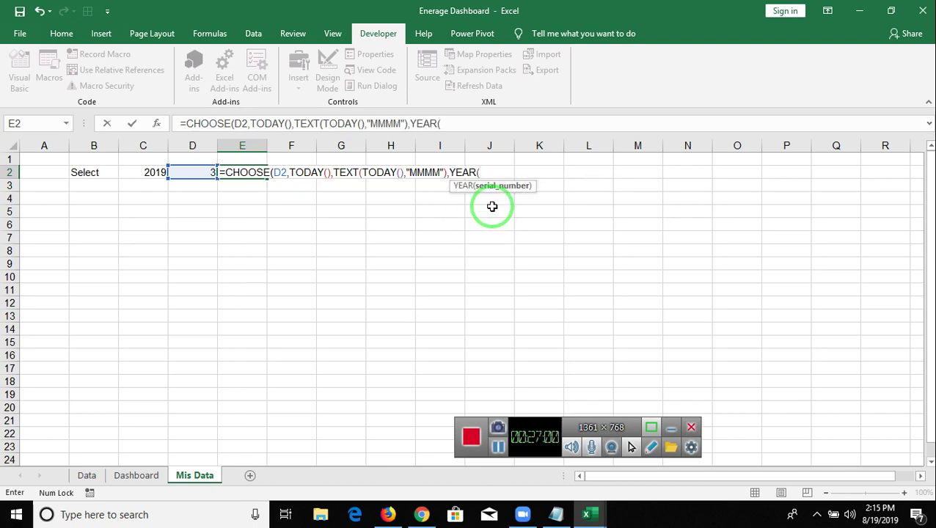
type("toda")
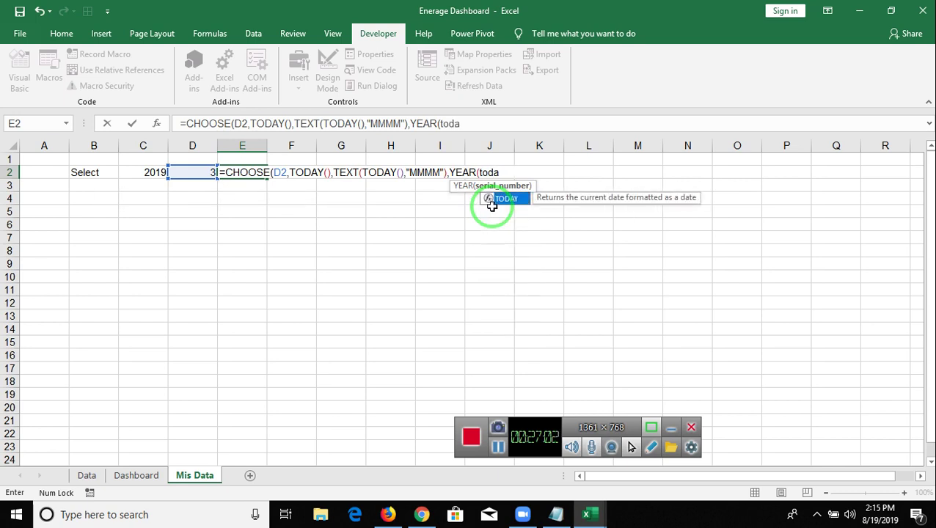
key("Tab")
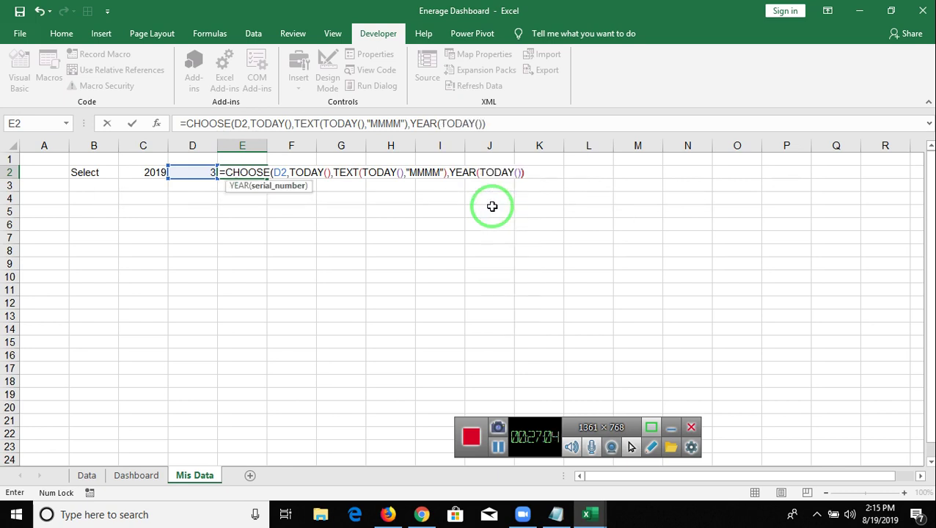
type(")")
key("Return")
left_click(446, 308)
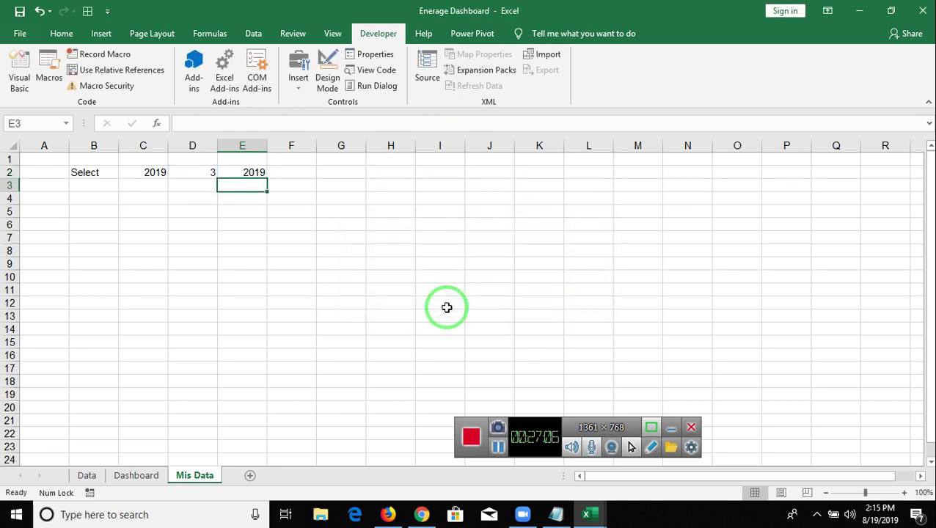
key("Up")
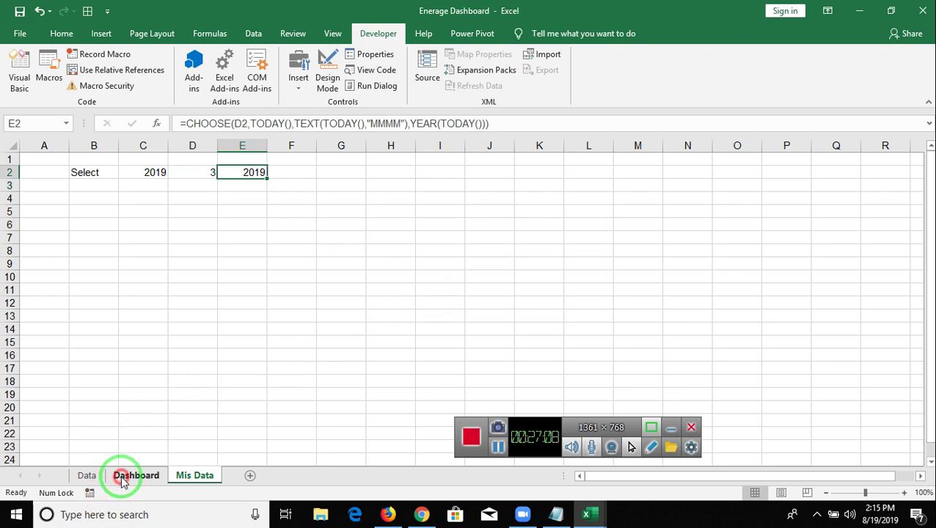
On the Dashboard sheet, test the scroll bar's values against the Mis Data sheet
left_click(121, 475)
left_click(149, 229)
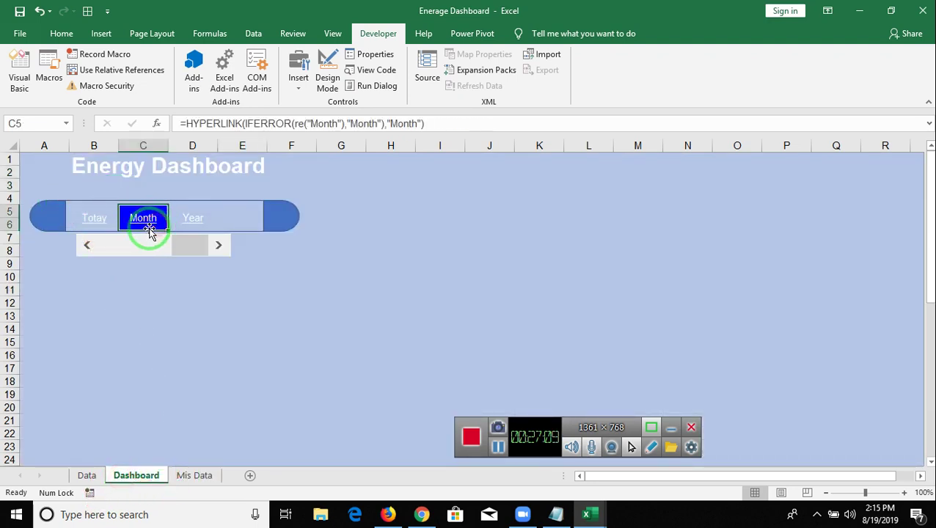
left_click(109, 222)
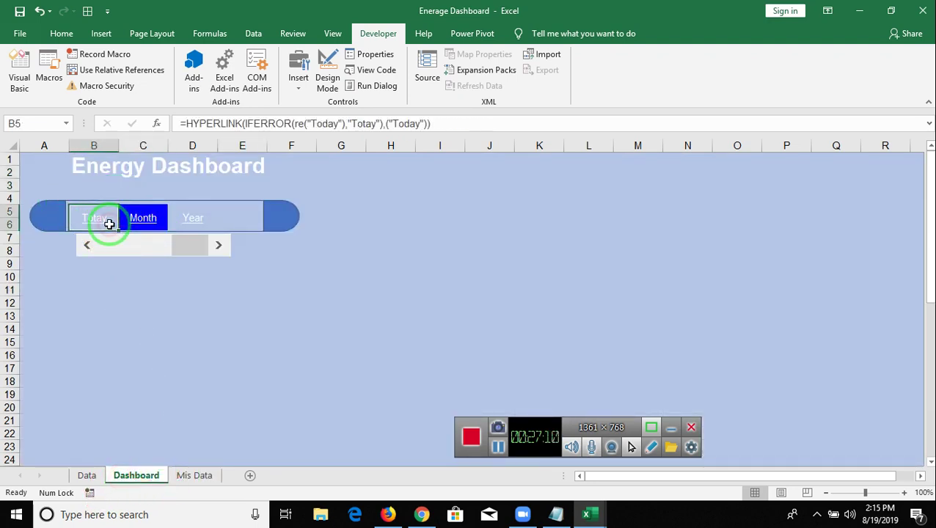
left_click(195, 476)
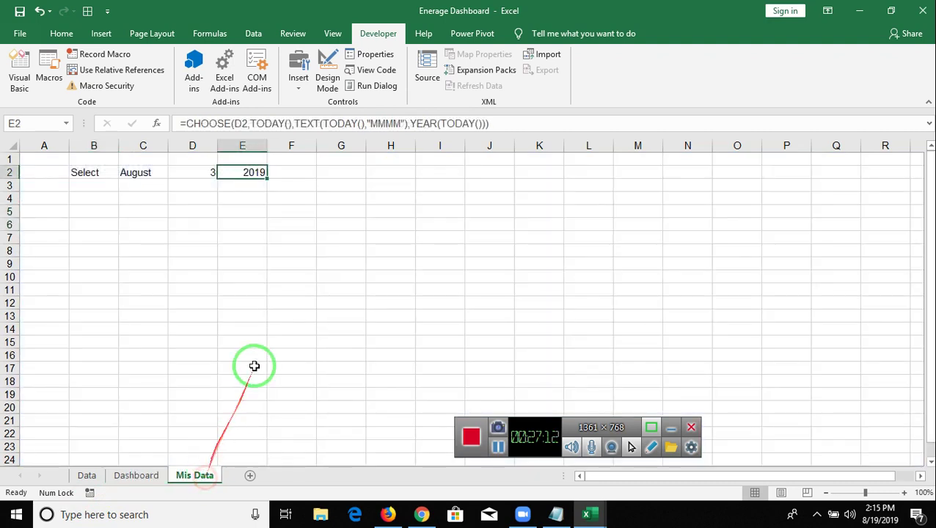
left_click(130, 475)
left_click(147, 250)
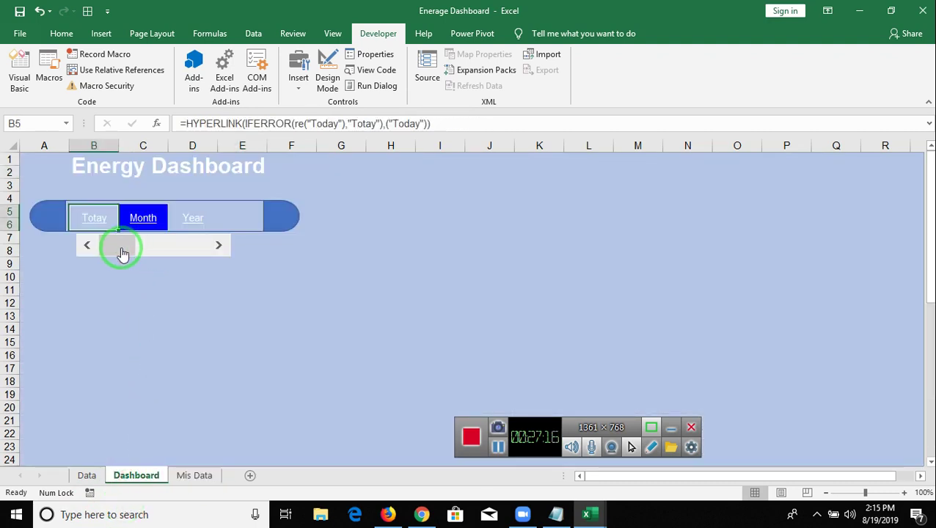
left_click(147, 250)
mouse_move(161, 252)
left_mouse_down()
mouse_move(189, 251)
mouse_move(119, 251)
mouse_move(150, 251)
left_mouse_up()
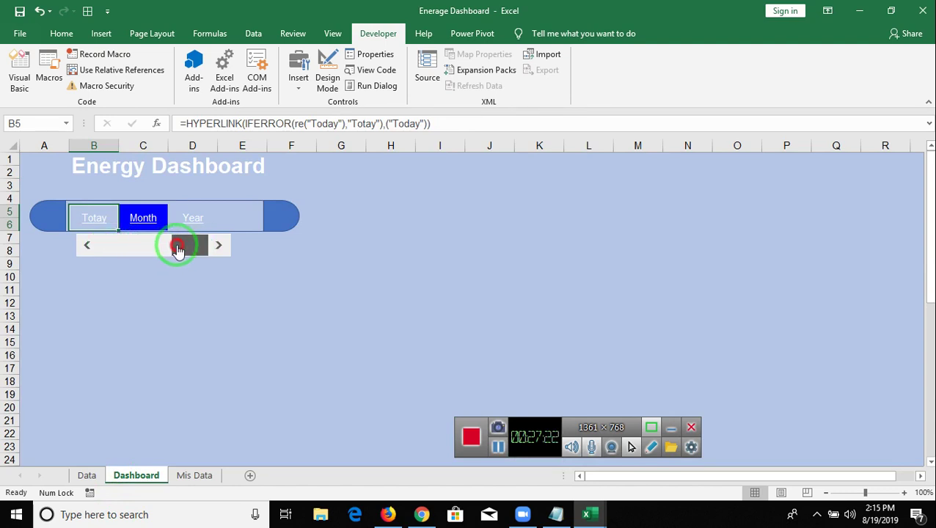
left_click(168, 397)
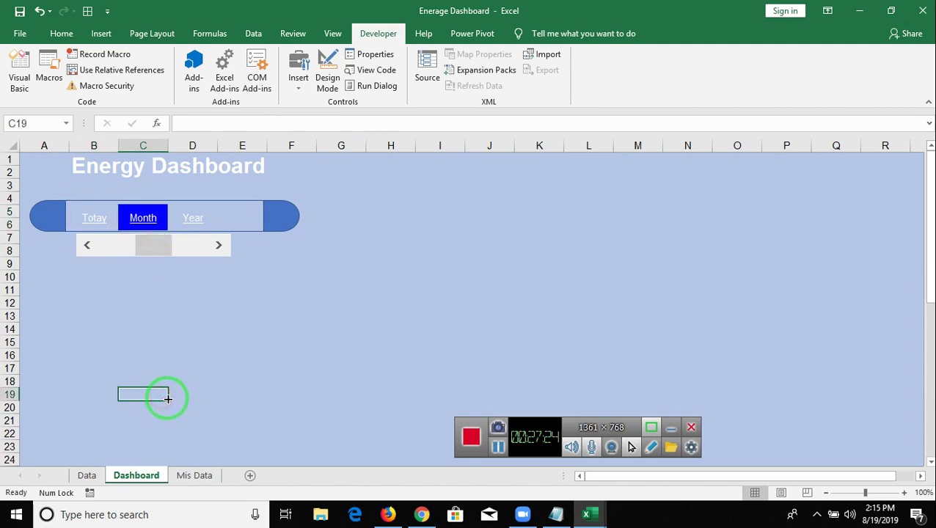
left_click(220, 247)
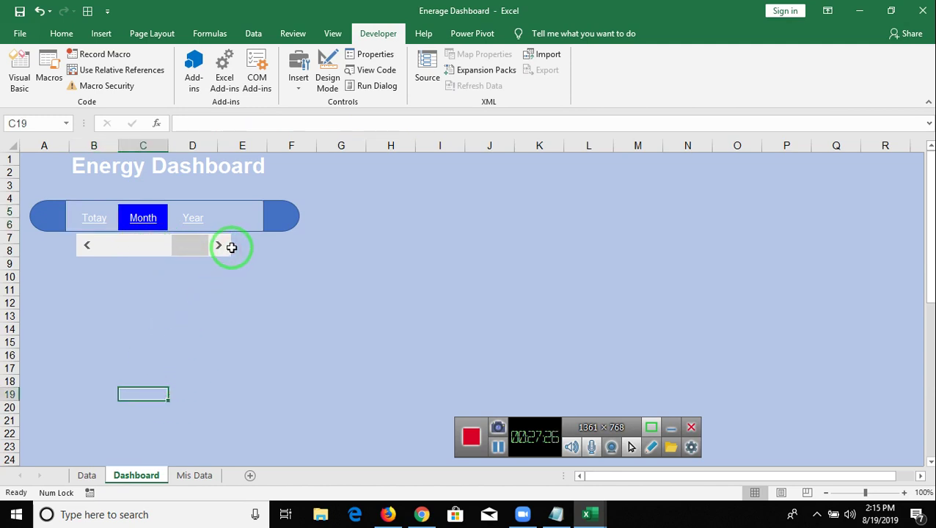
Select the scroll bar and drag its edge handles inward to make it narrower
right_click(226, 251)
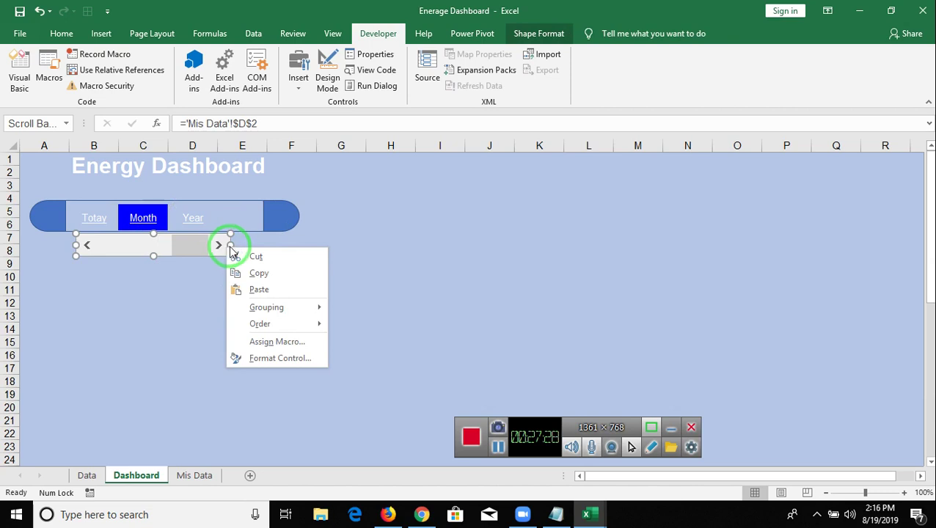
left_click(231, 246)
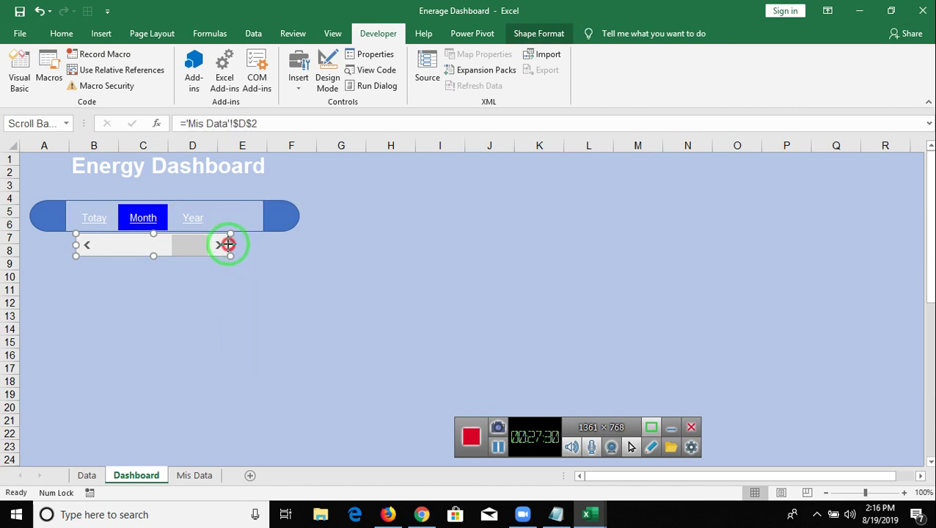
left_click_drag(228, 245, 208, 242)
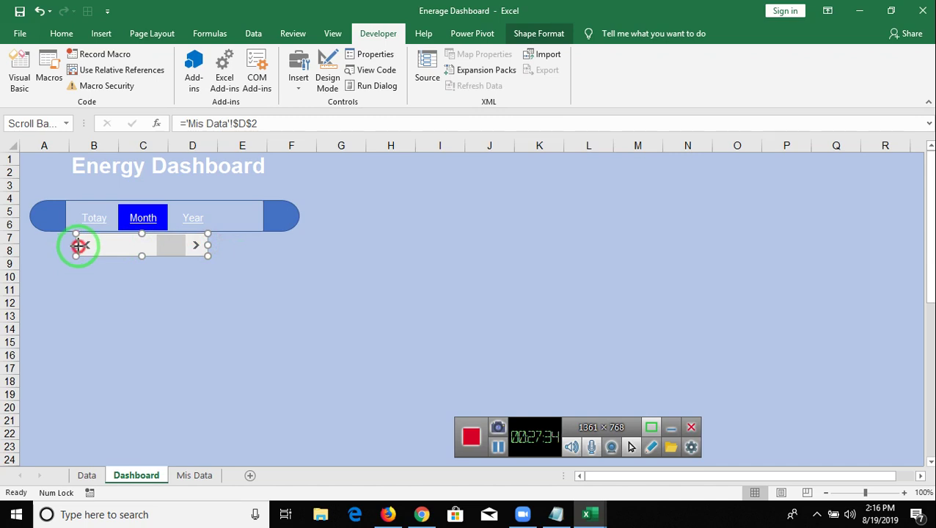
left_click_drag(78, 245, 80, 247)
left_click(102, 287)
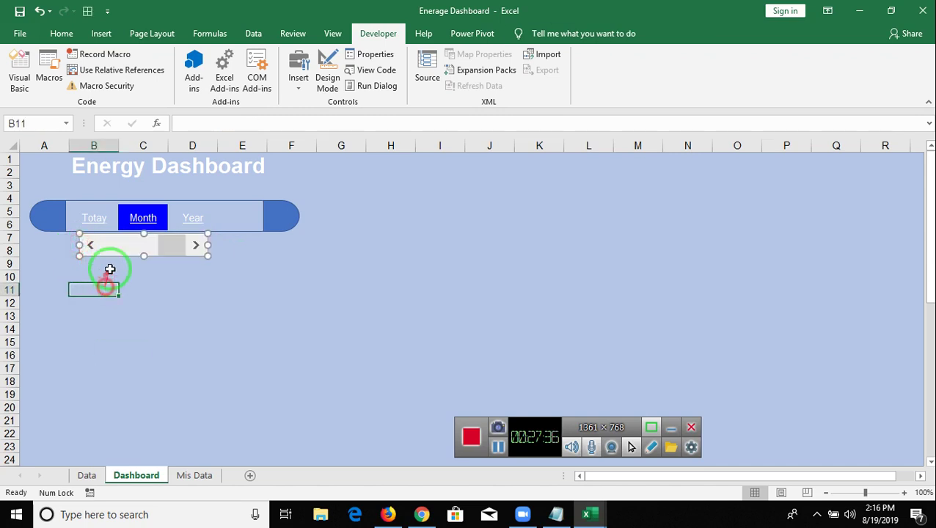
Try the resized scroll bar, step its value back down, and return to B5
left_click(142, 253)
mouse_move(142, 254)
left_mouse_down()
mouse_move(180, 252)
mouse_move(123, 252)
mouse_move(167, 253)
mouse_move(118, 291)
left_mouse_up()
left_click(157, 248)
left_click(150, 253)
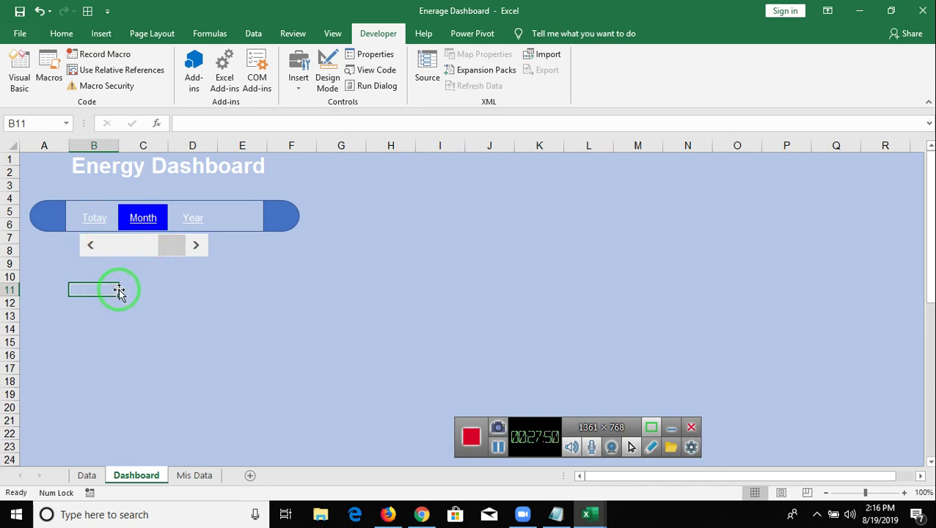
key("Up")
key("Up")
key("Up")
key("Up")
key("Up")
key("Up")
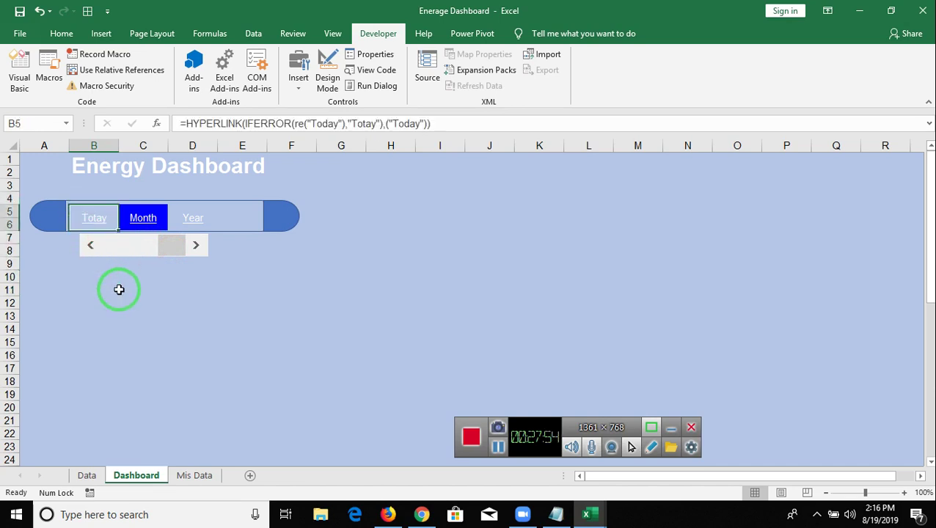
left_click(162, 232)
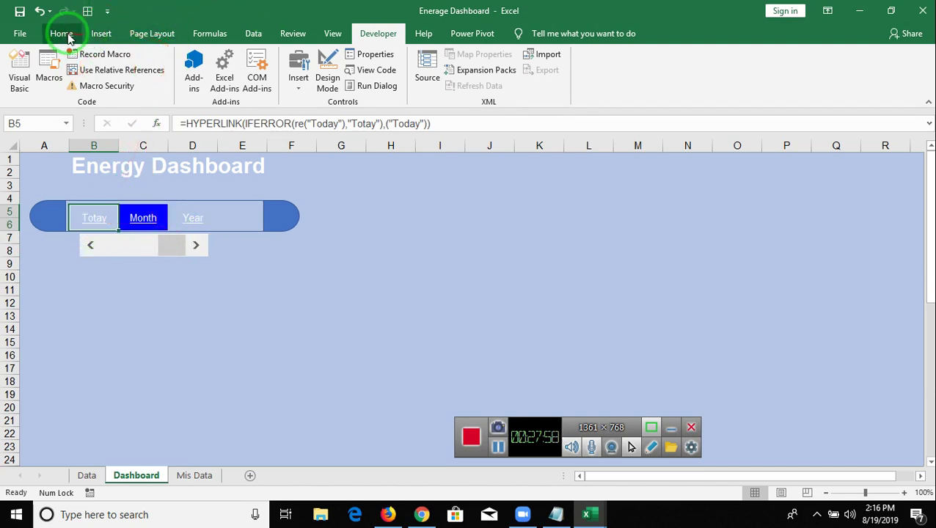
left_click(63, 34)
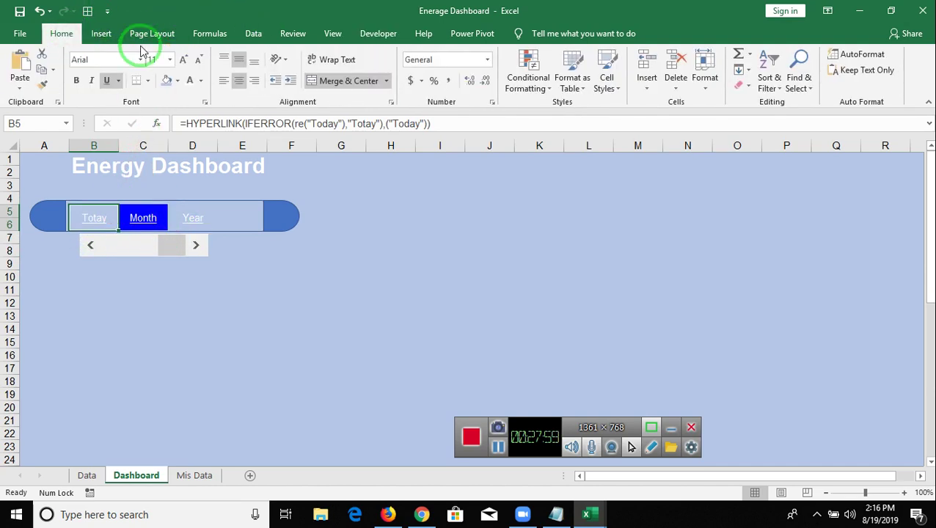
left_click(549, 88)
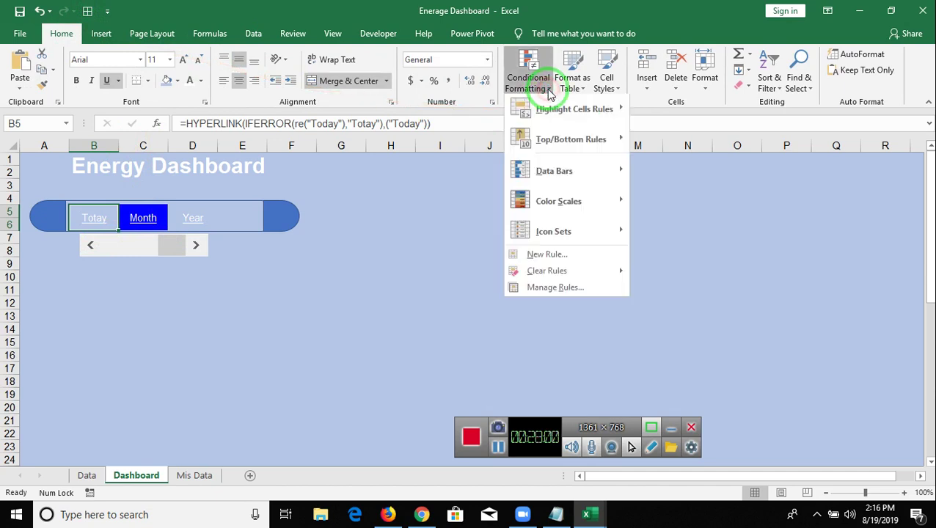
left_click(549, 257)
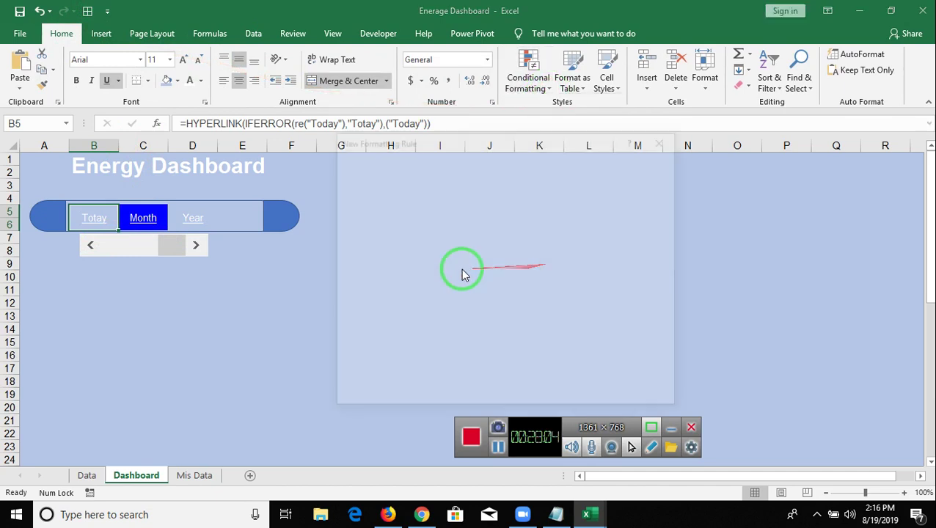
left_click(367, 239)
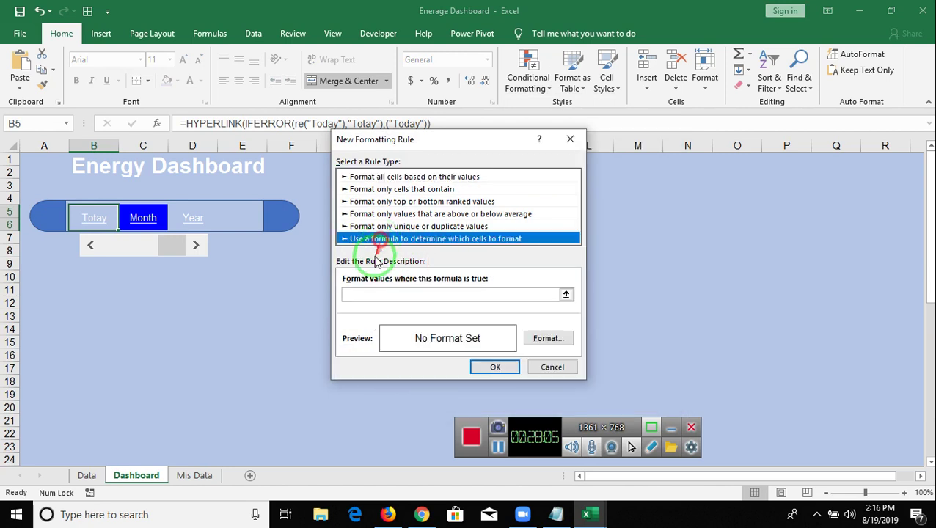
left_click(373, 295)
type("=column")
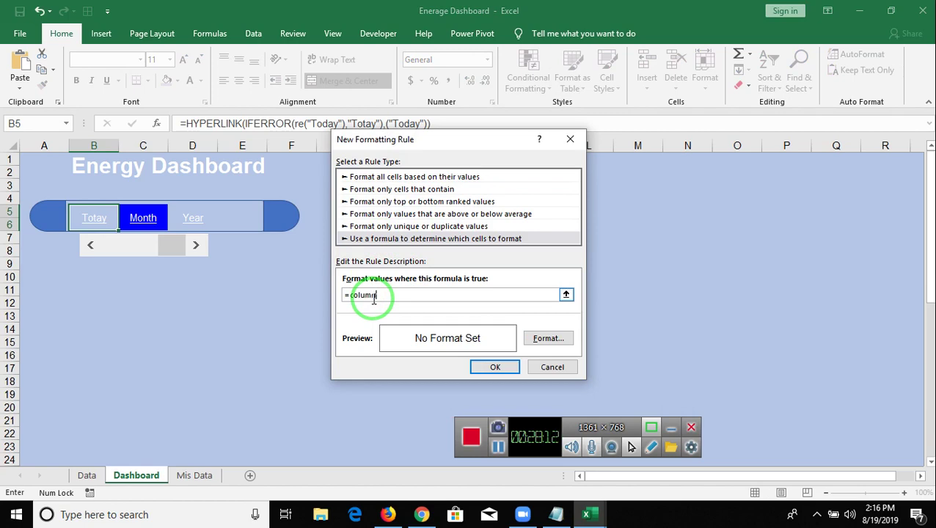
type("(")
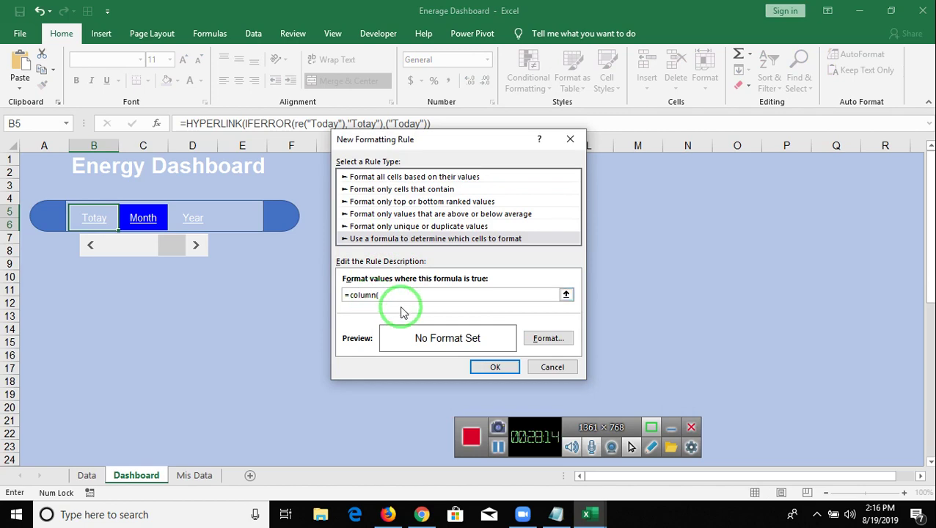
key("Escape")
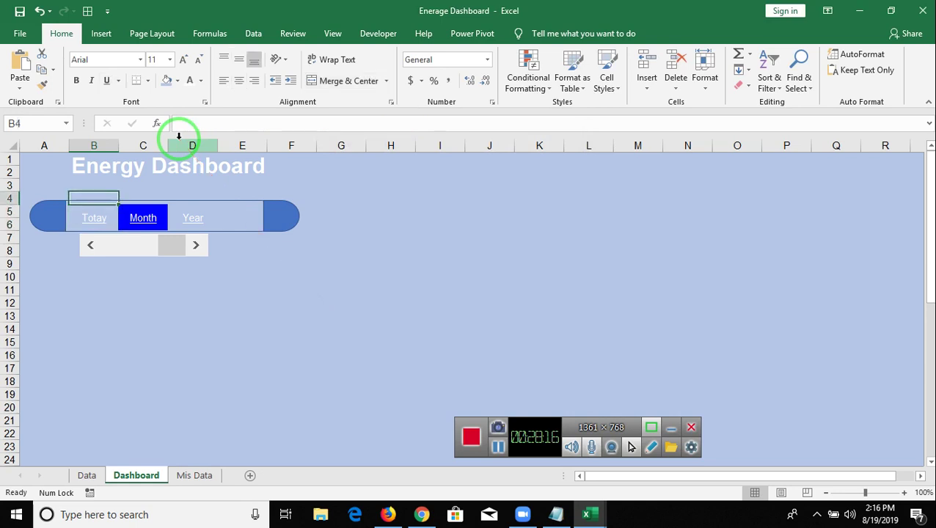
Enter =COLUMN()-1 in B4 so the cell displays 1
type("=c")
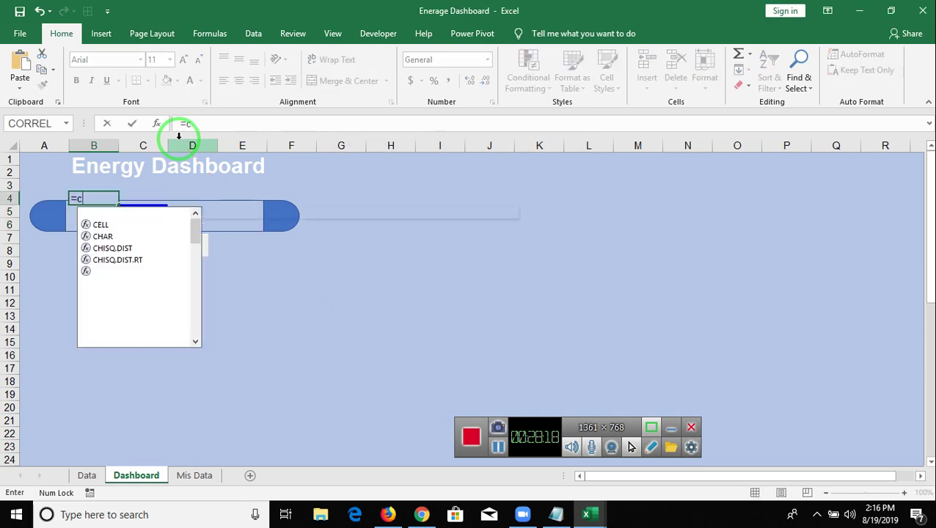
type("ol")
key("Tab")
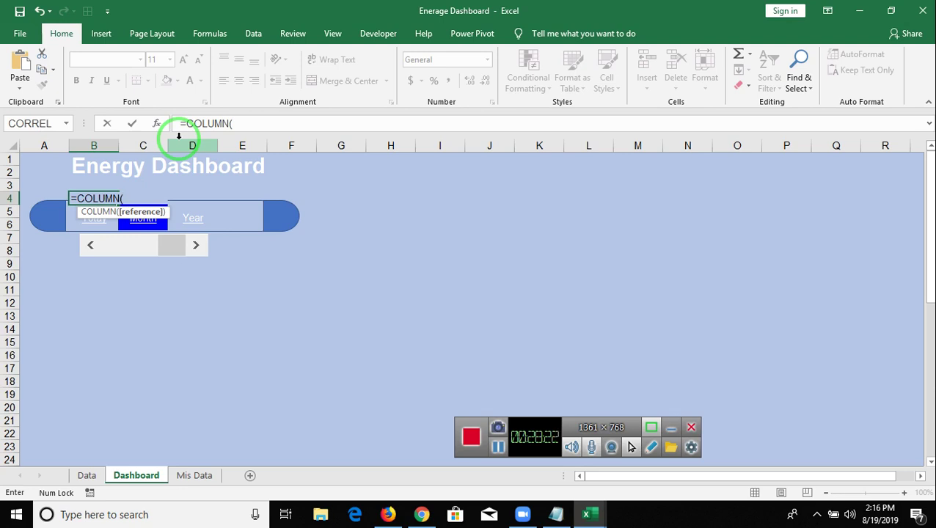
key("Return")
key("Up")
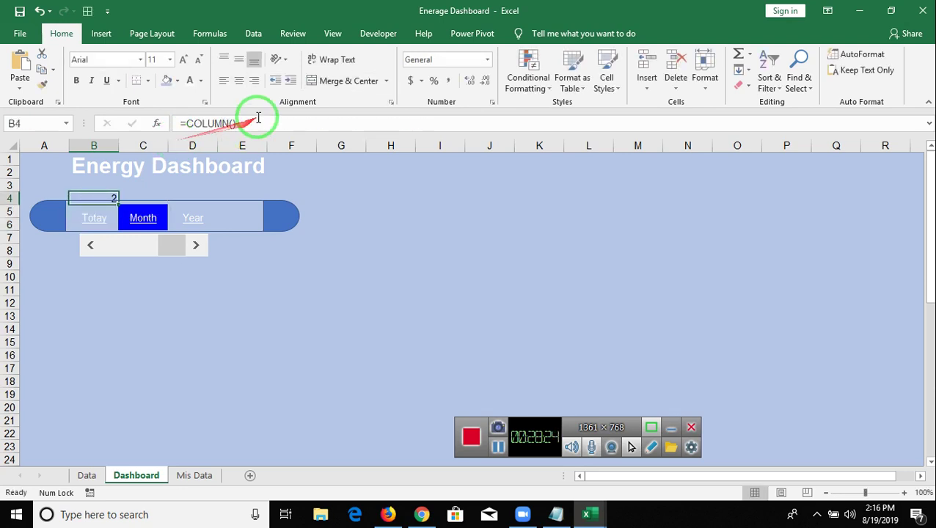
left_click(258, 117)
key("Return")
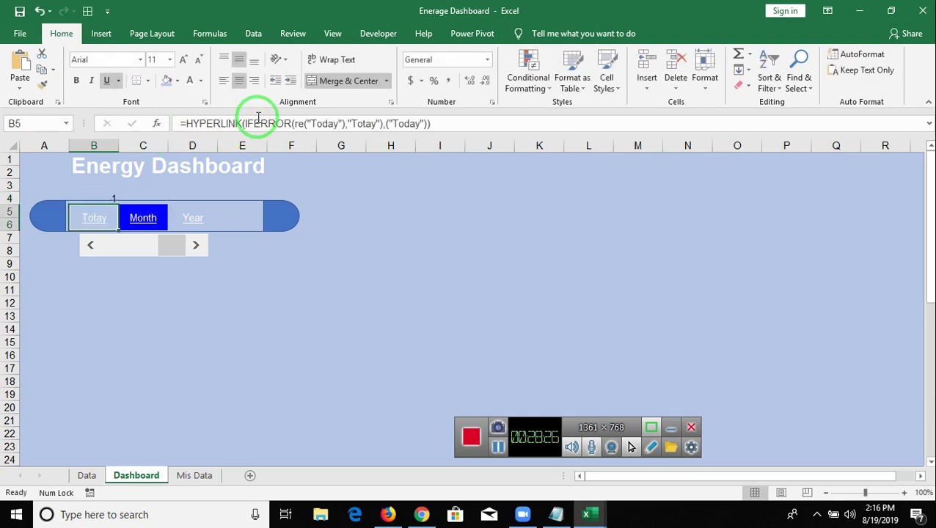
key("Up")
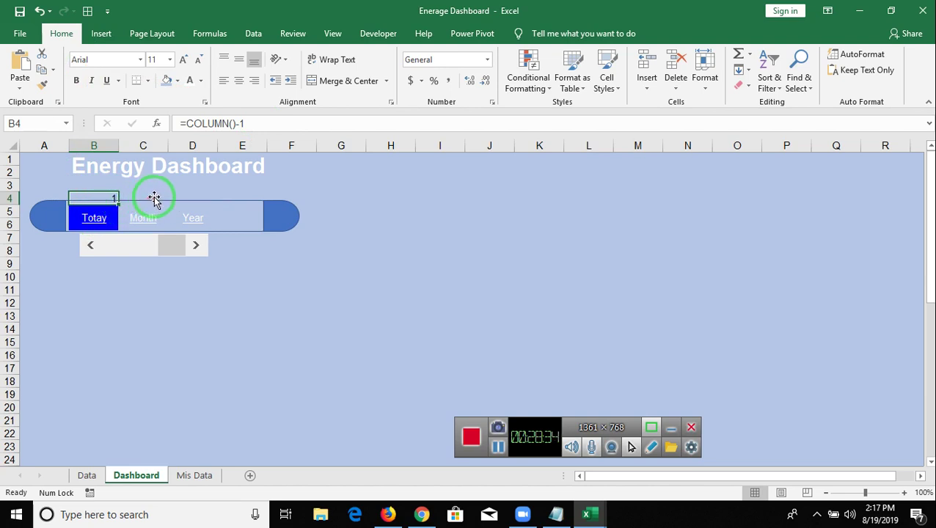
Review B4's formula text without changing it, then move down to B5
left_click_drag(248, 124, 164, 123)
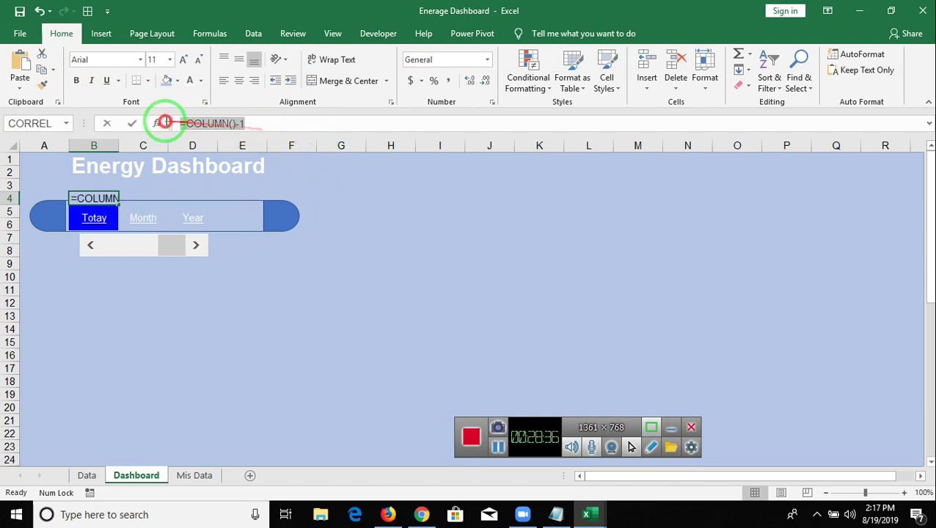
left_click(163, 124)
key("Escape")
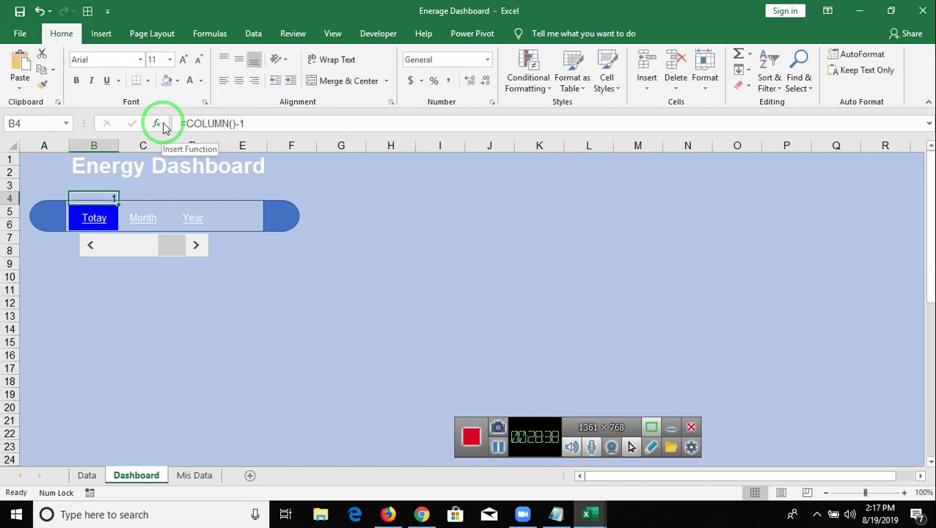
key("Down")
Create a formula-based conditional formatting rule for B5 referencing 'Mis Data'!$D$2
left_click(551, 79)
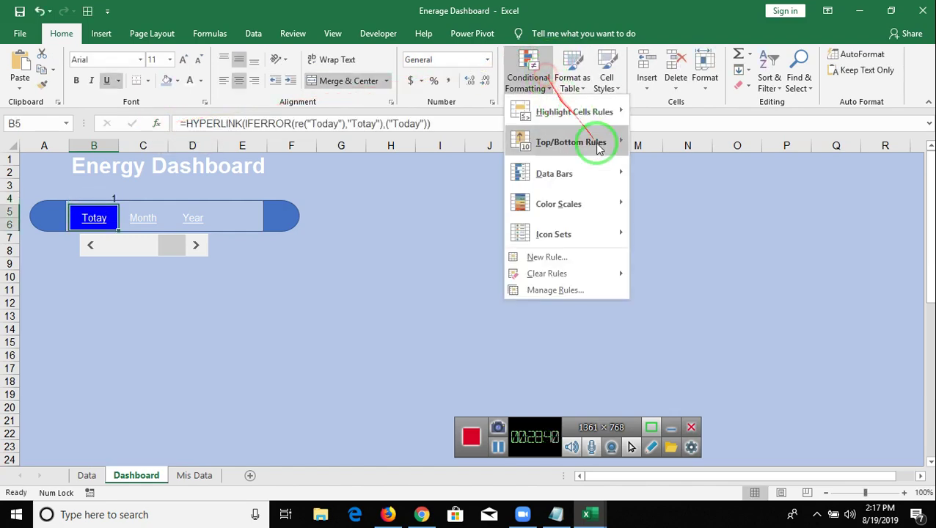
left_click(577, 258)
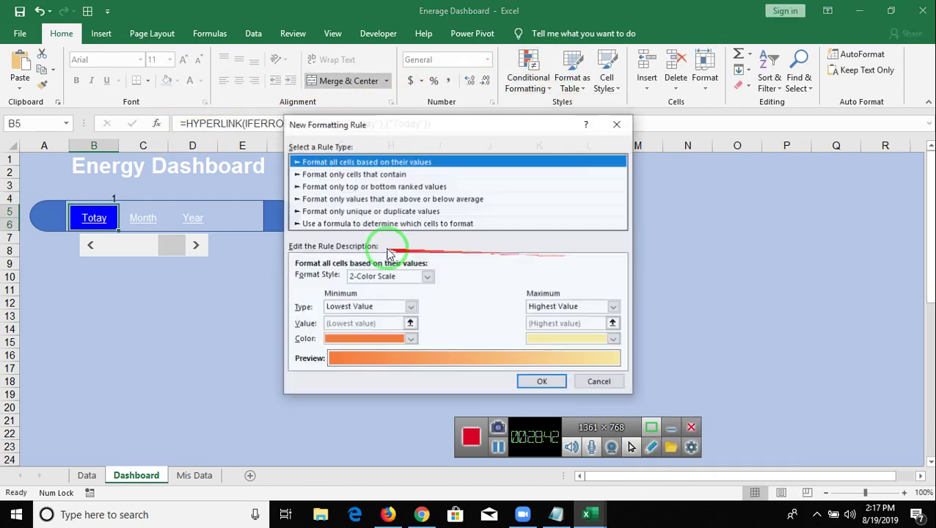
left_click(377, 223)
left_click(357, 279)
type("=COLUMN()-1=")
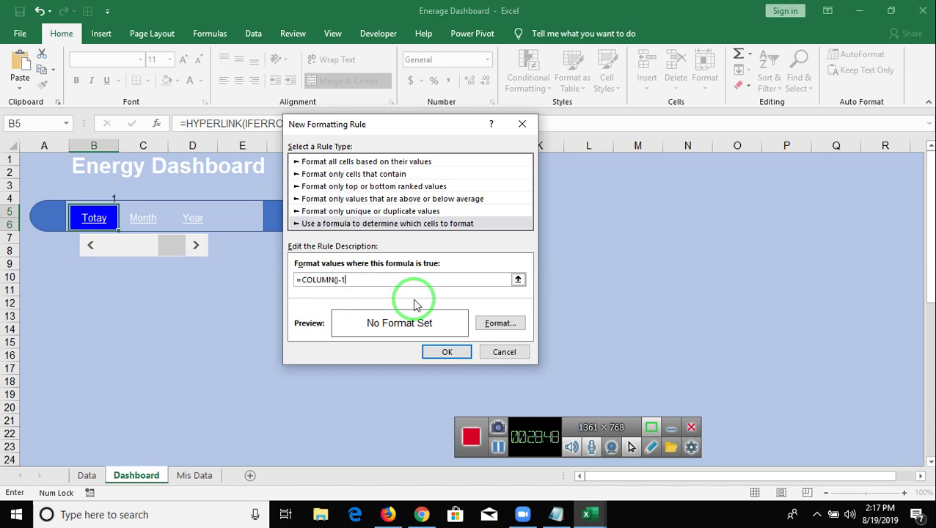
left_click(194, 475)
left_click(202, 172)
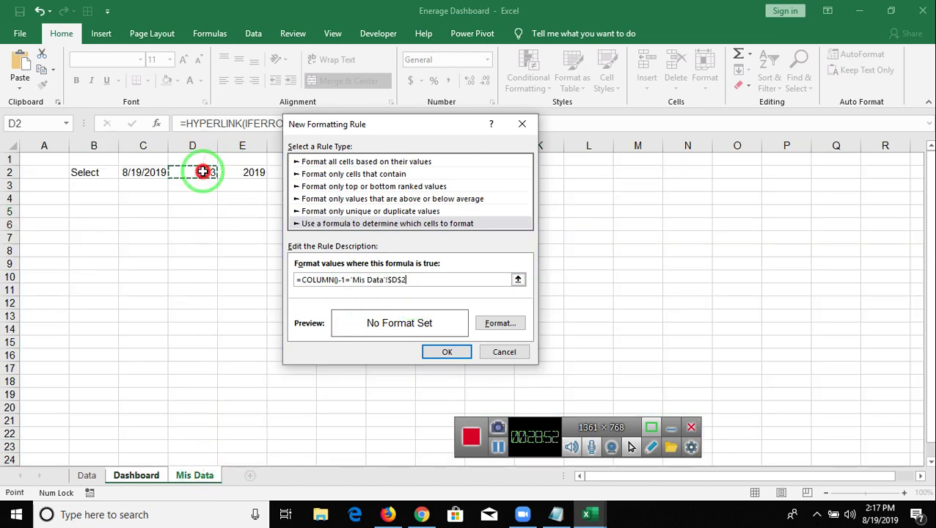
Give the rule a blue fill and white font, then save it
left_click(499, 325)
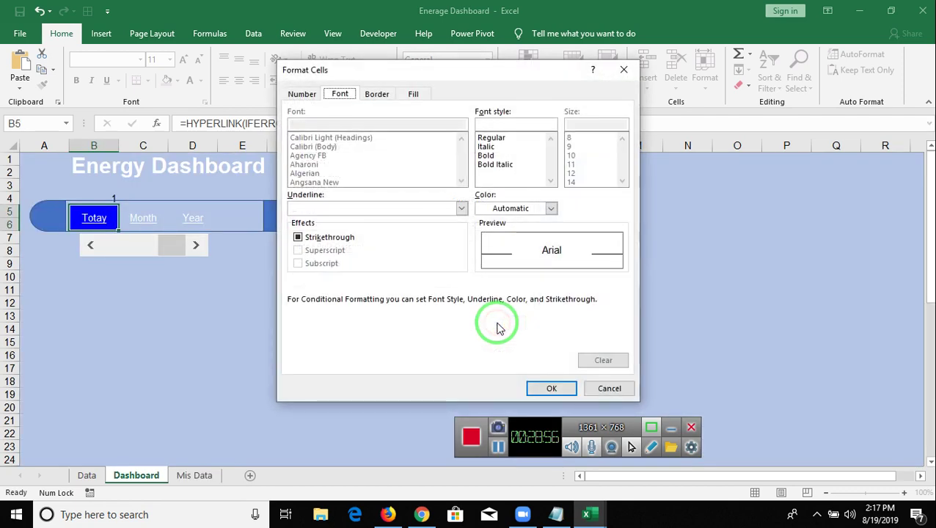
left_click(414, 94)
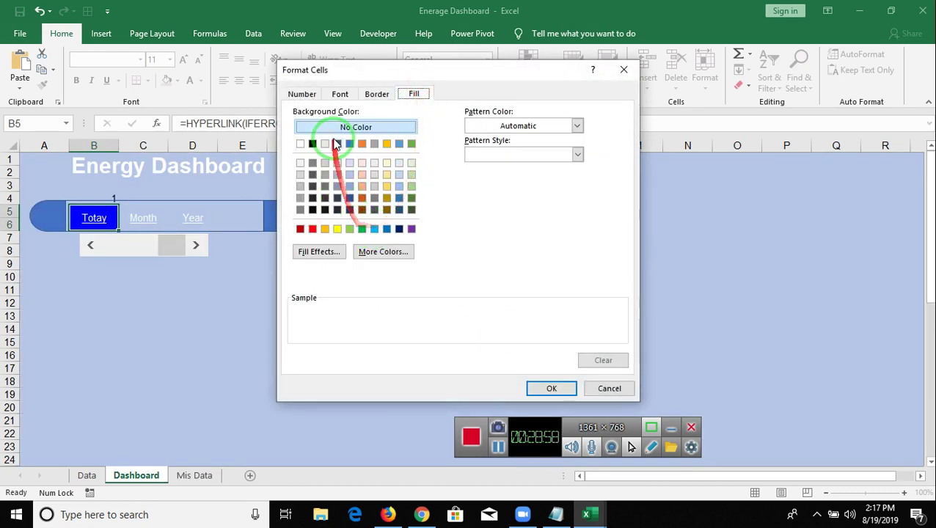
left_click(350, 145)
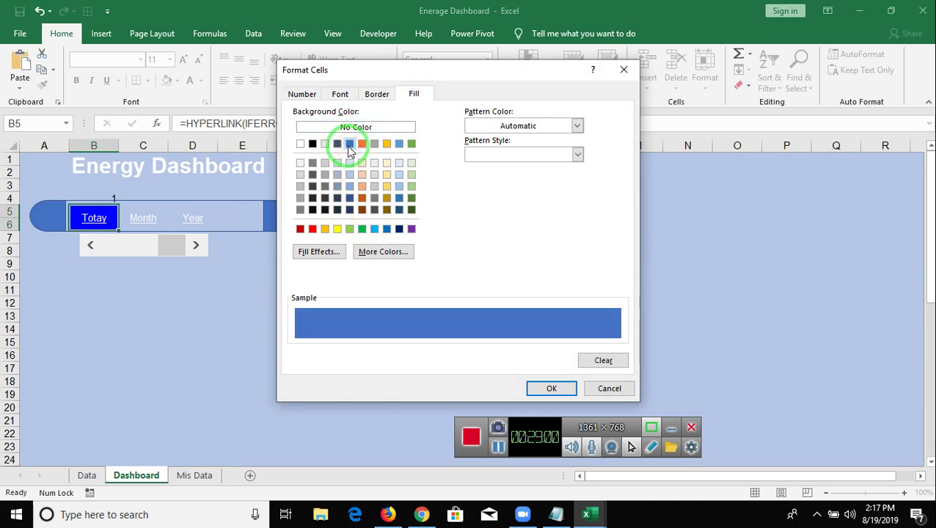
left_click(340, 94)
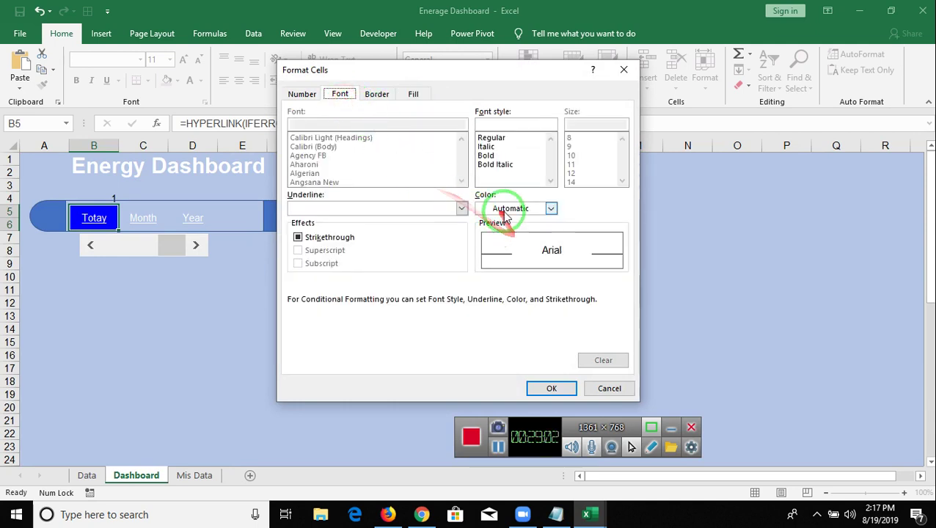
left_click(504, 209)
left_click(486, 253)
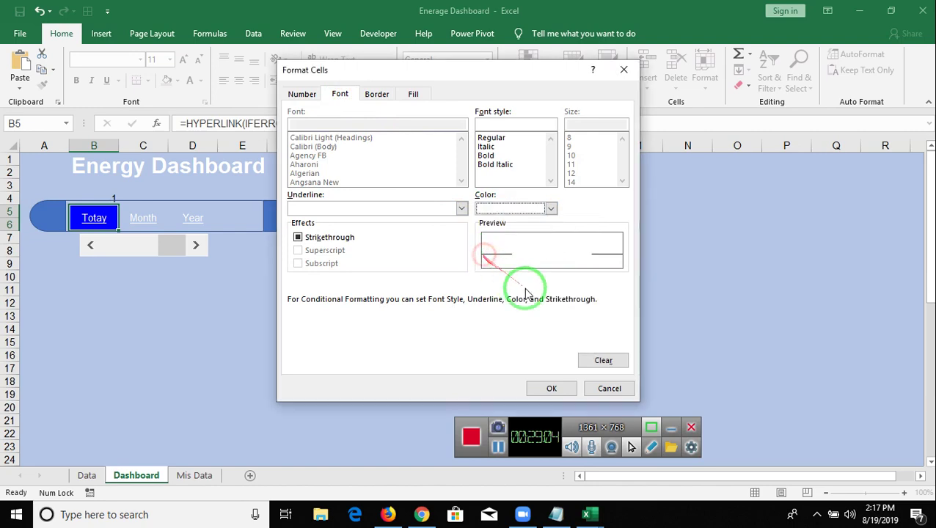
left_click(557, 388)
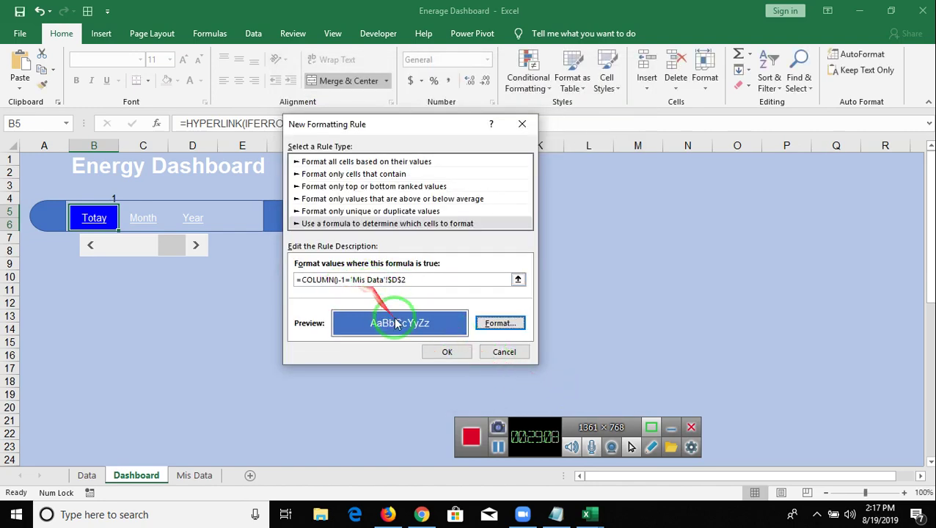
left_click(447, 352)
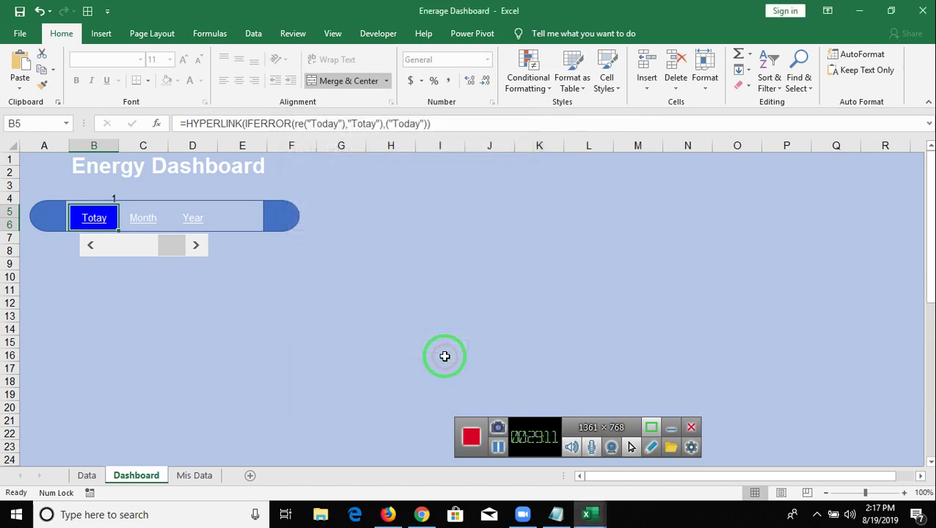
Copy the Today cell's formatting onto Month and Year, then test the highlight with the slider
left_click(42, 83)
left_click_drag(111, 216, 192, 220)
left_click(227, 316)
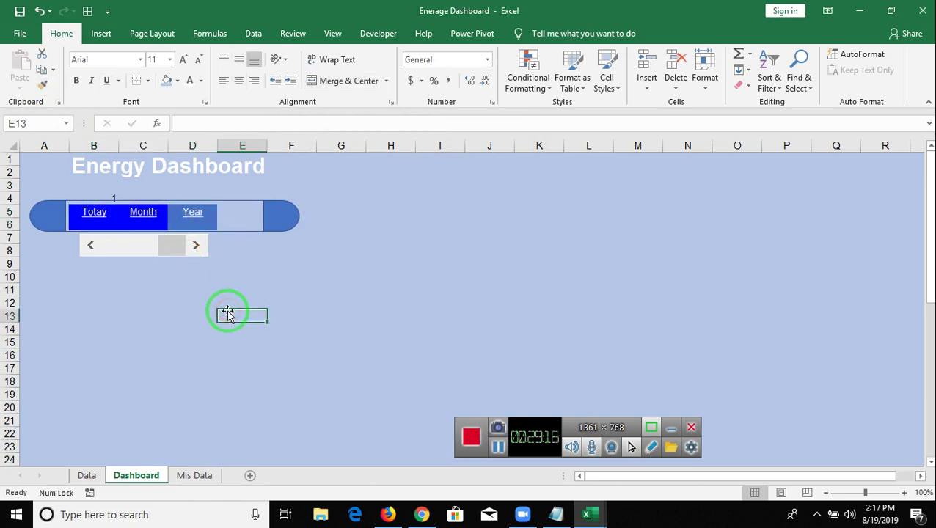
left_click(146, 254)
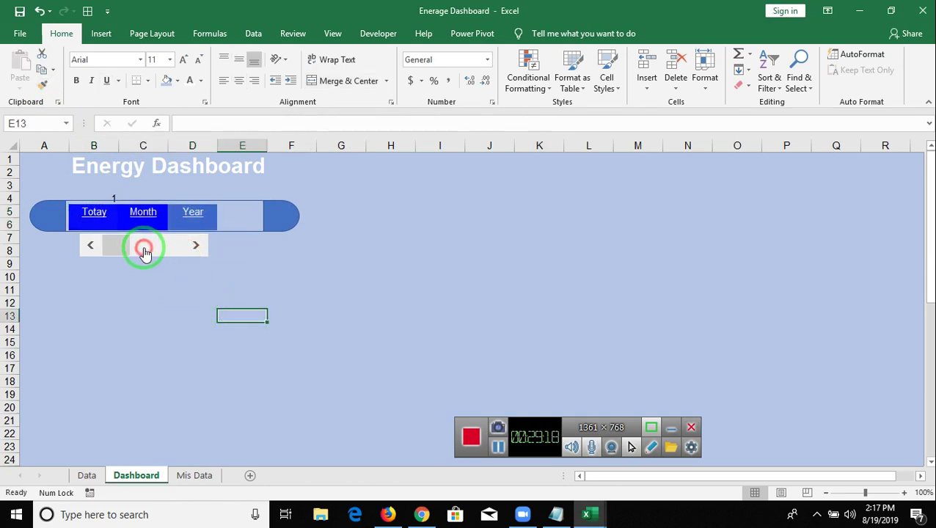
left_click(156, 253)
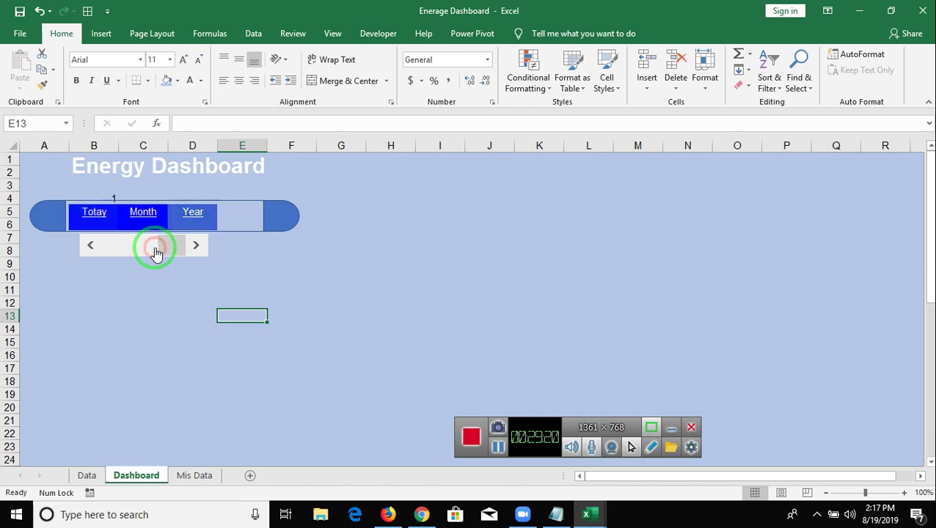
left_click(147, 252)
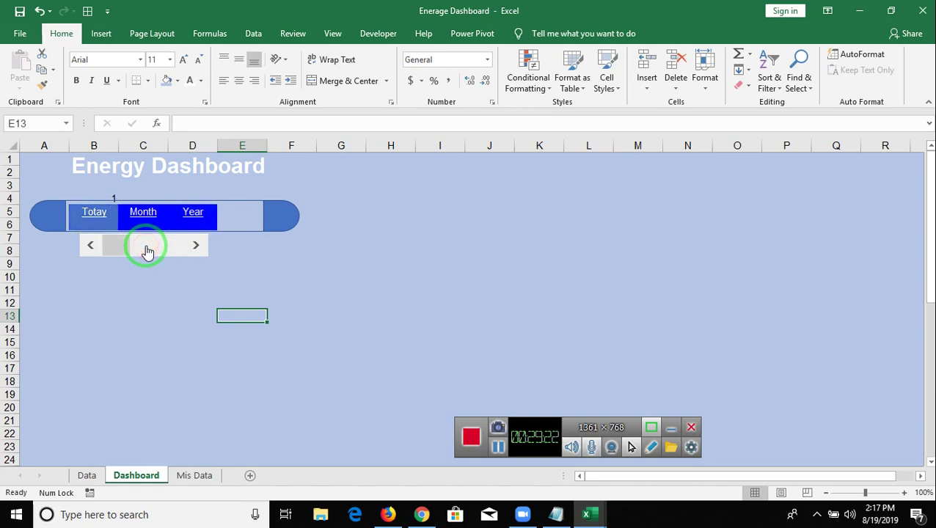
left_click(146, 252)
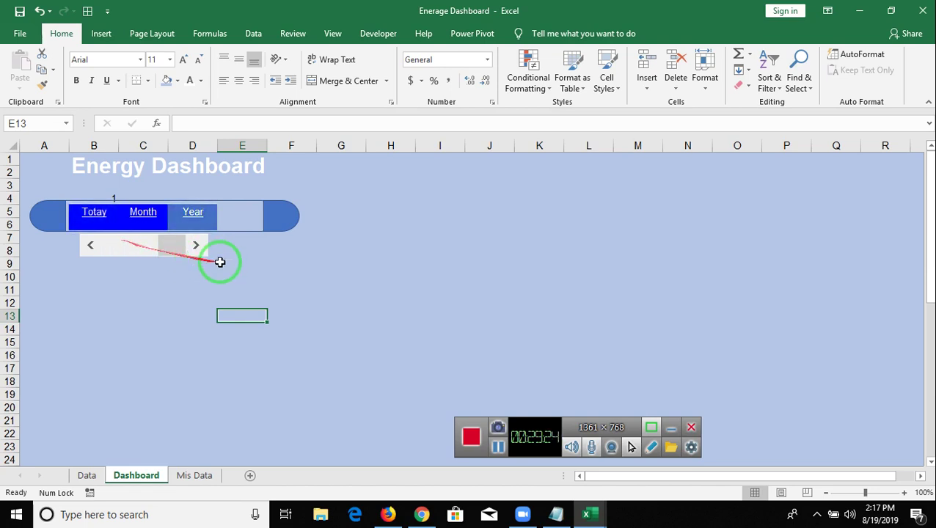
Move the selection back to the first period button cell B5
key("Up")
key("Up")
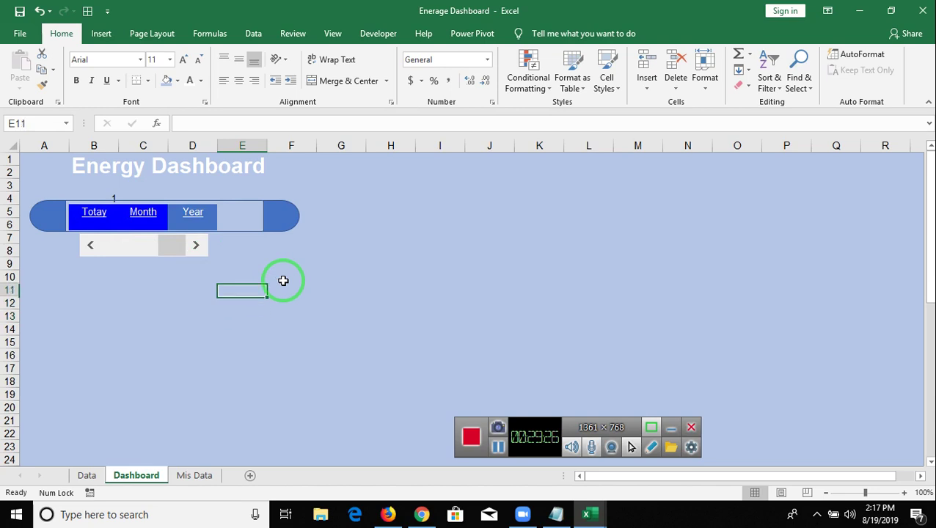
key("Up")
key("Up")
key("Up")
key("Up")
key("Left")
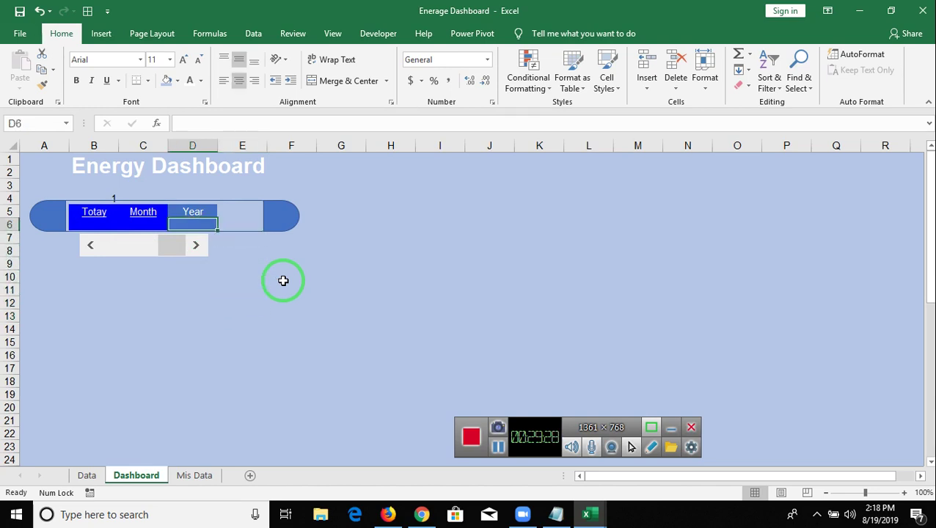
key("Up")
key("Left")
key("Left")
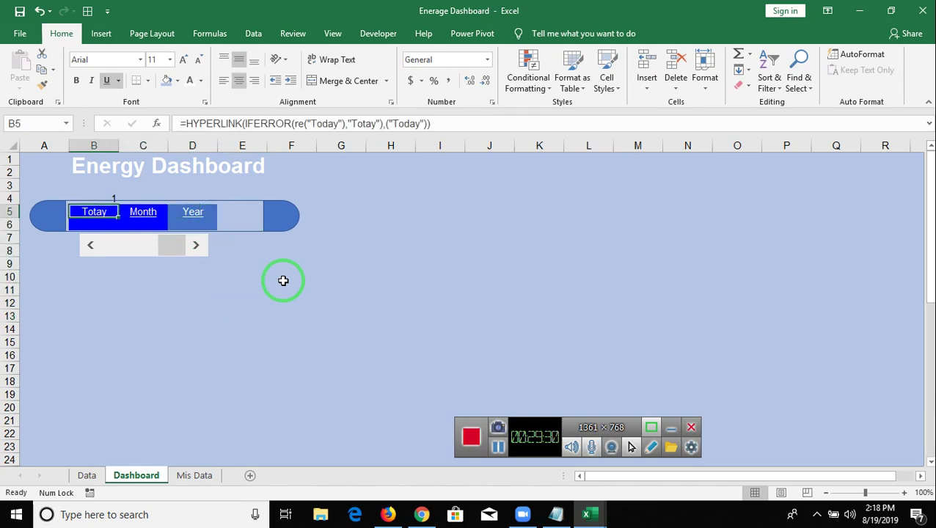
Edit the period-button highlight rule's formula in Manage Rules and apply the change
left_click(531, 77)
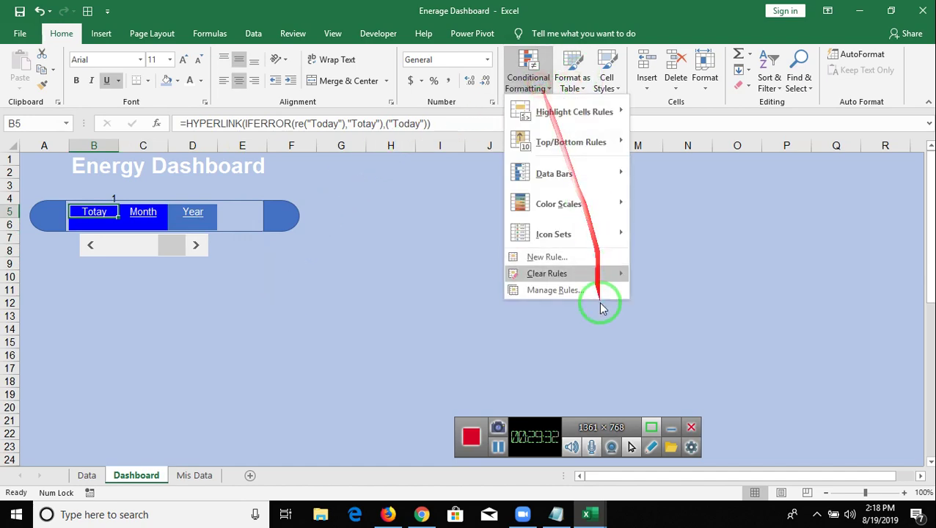
left_click(575, 291)
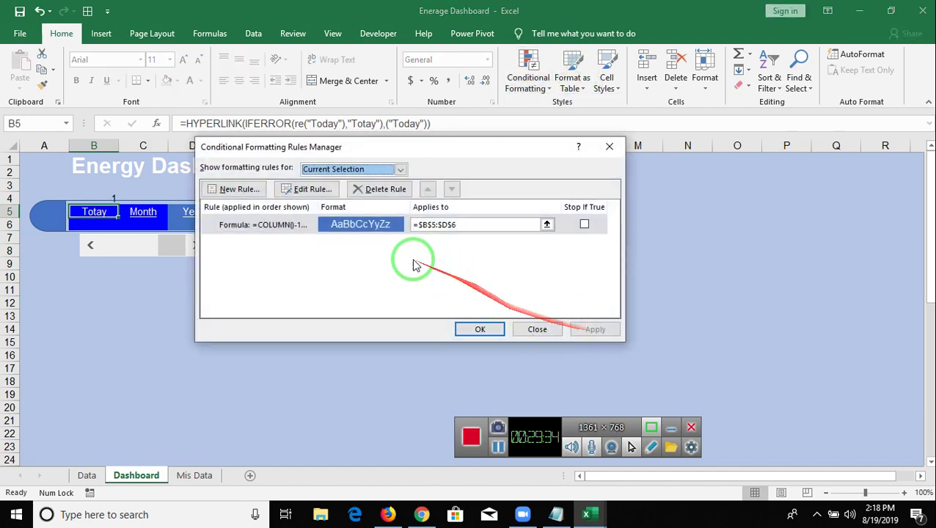
double_click(351, 226)
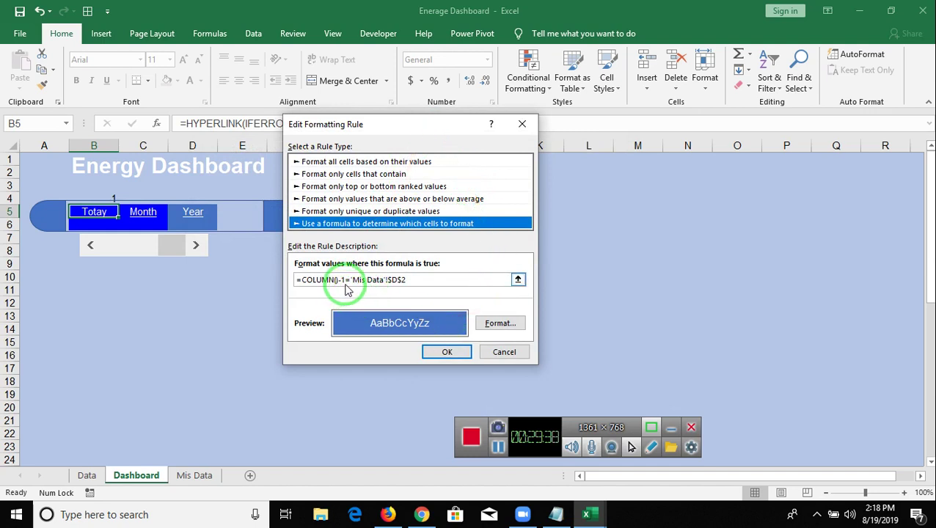
left_click(302, 281)
type("(")
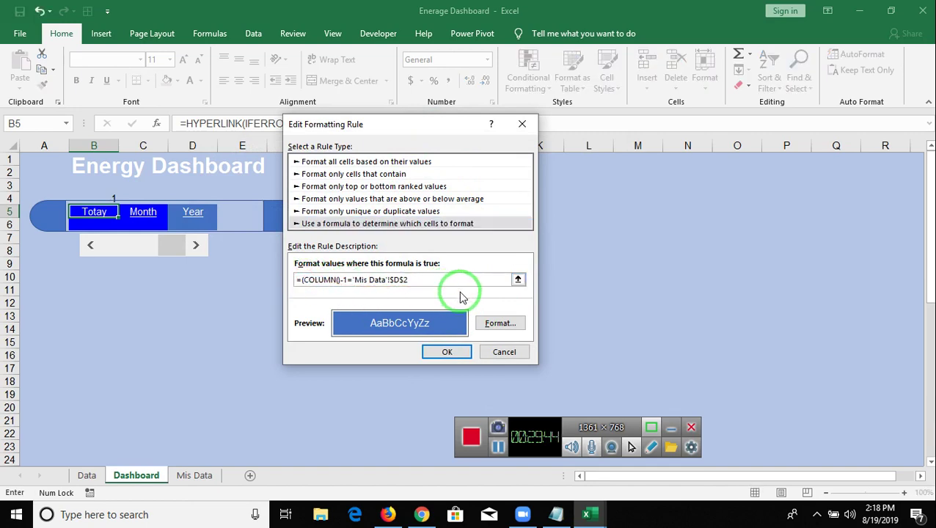
key("Right")
key("Right")
key("Return")
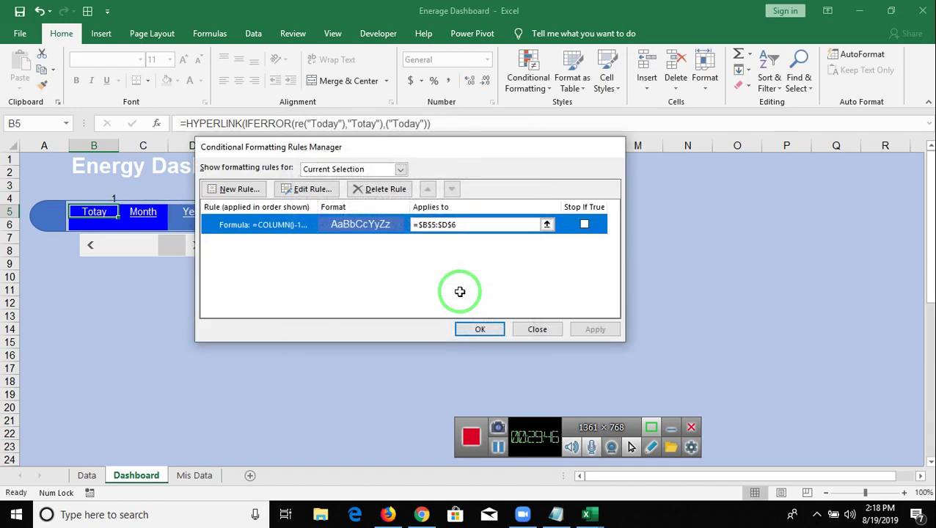
key("Return")
left_click(261, 345)
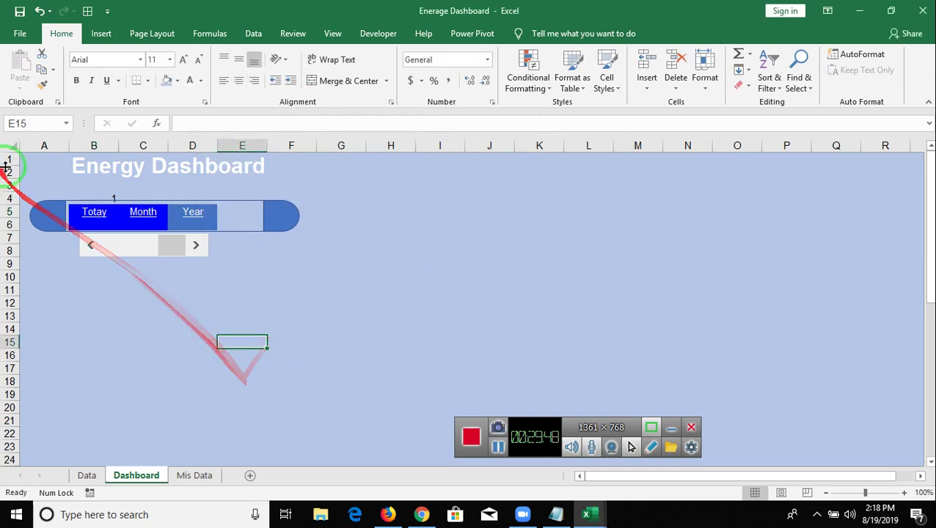
Drag the slider across positions to confirm each period button highlights in turn
mouse_move(177, 251)
left_mouse_down()
mouse_move(139, 250)
mouse_move(145, 303)
left_mouse_up()
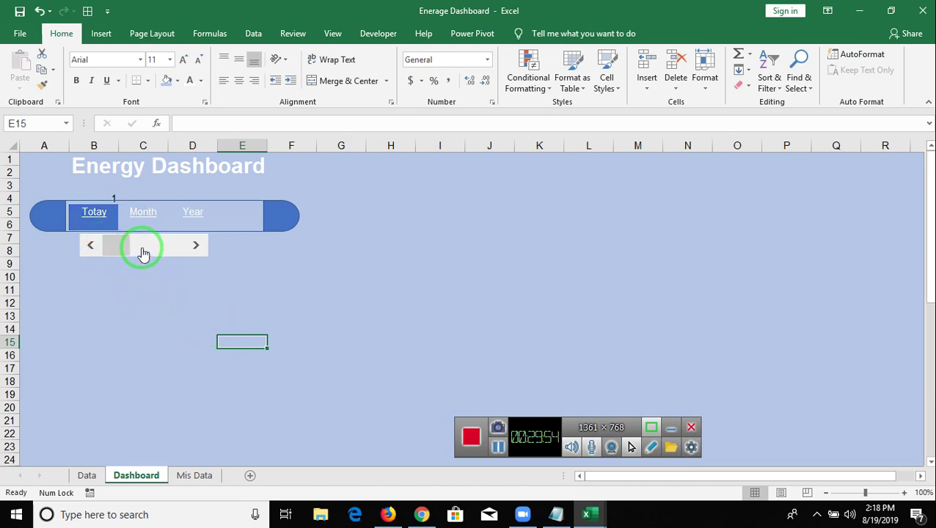
left_click(143, 252)
left_click_drag(143, 252, 111, 286)
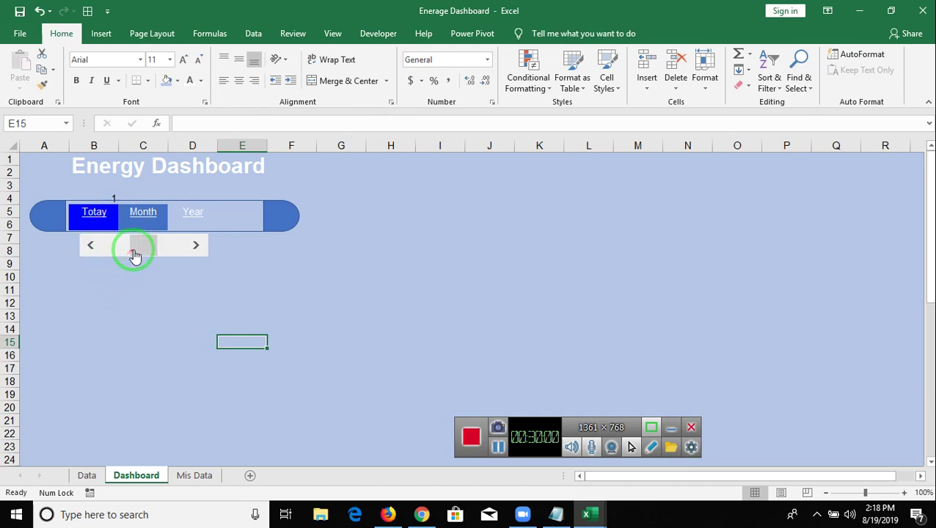
mouse_move(134, 254)
left_mouse_down()
mouse_move(110, 252)
mouse_move(171, 253)
mouse_move(112, 255)
left_mouse_up()
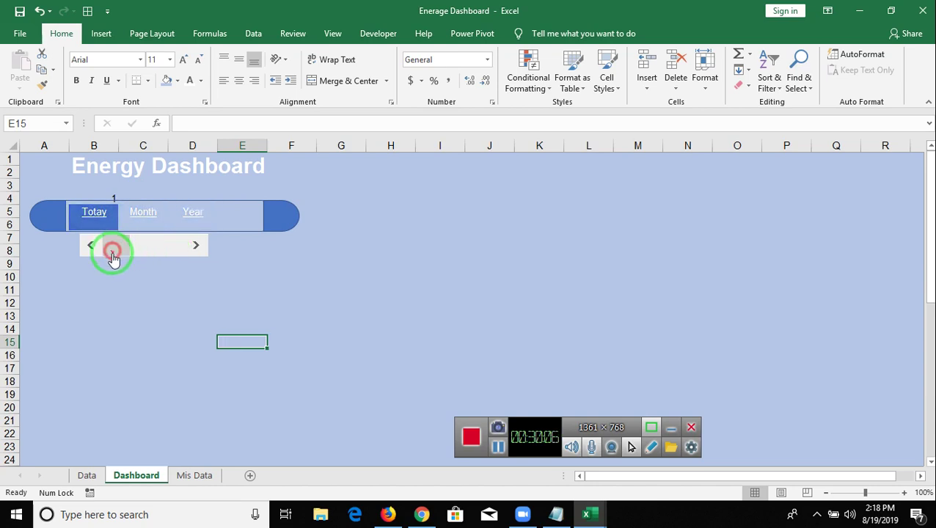
left_click(149, 301)
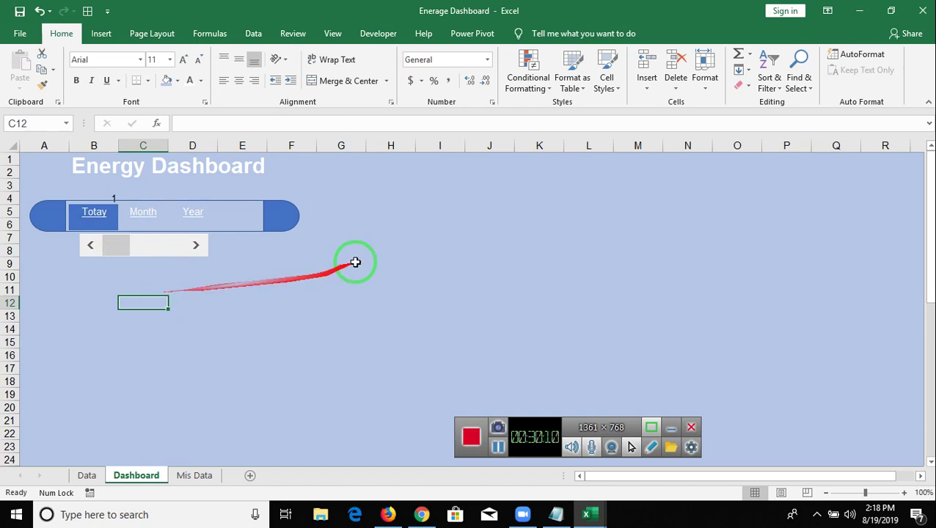
Glance at the VBA code window, then switch to the Facebook browser window
key("alt+Tab")
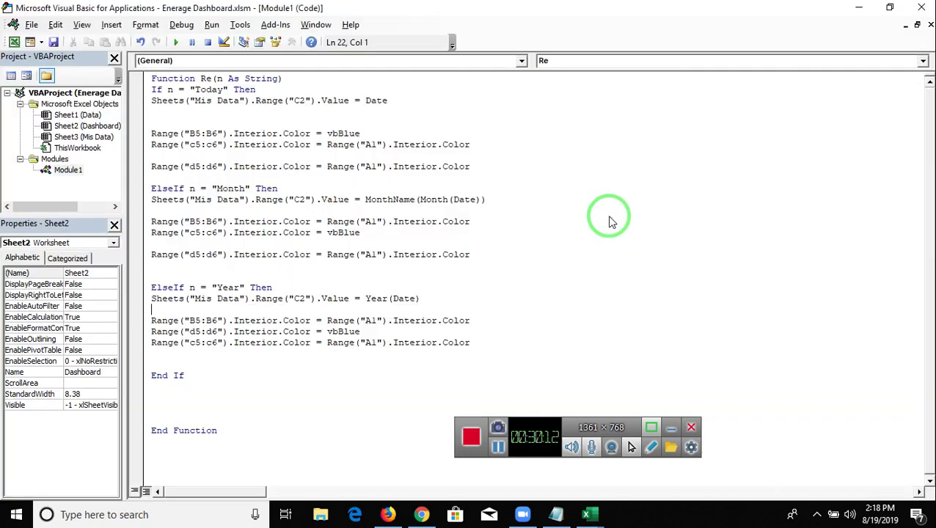
key("alt+Tab")
left_click(388, 517)
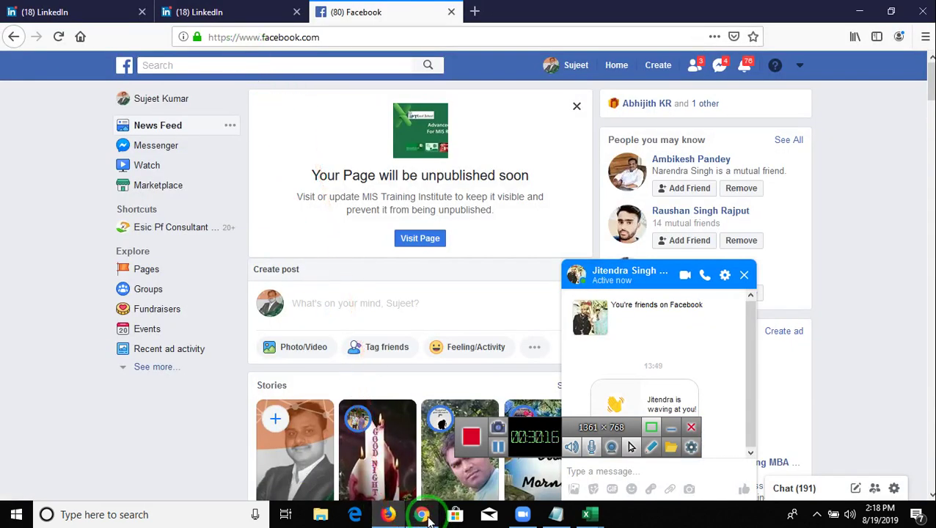
View the FusionCharts energy dashboard demo in Chrome, then return to the Excel workbook
left_click(424, 517)
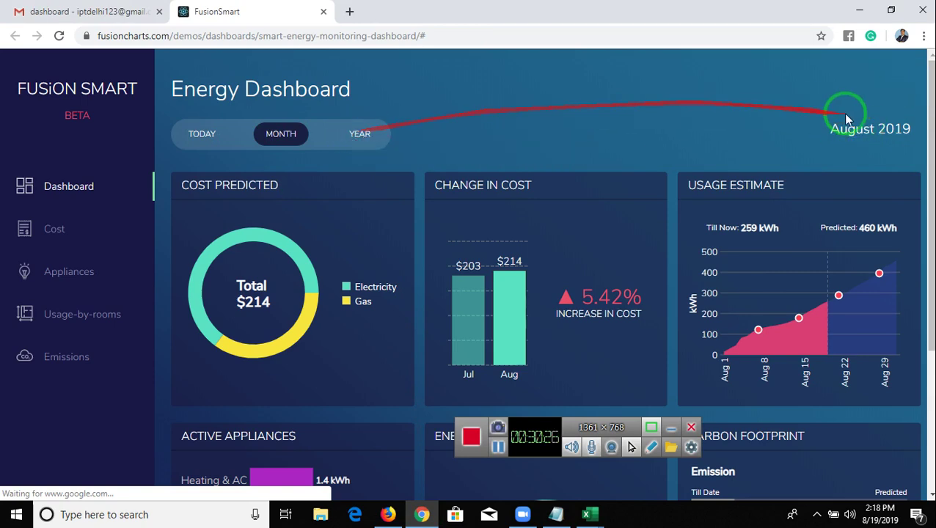
key("alt+Tab")
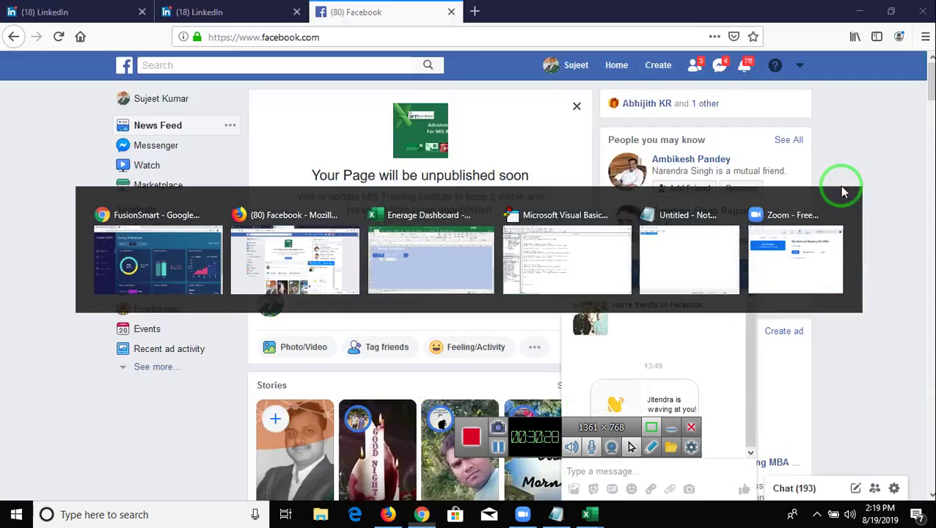
key("alt+Tab")
key("Tab")
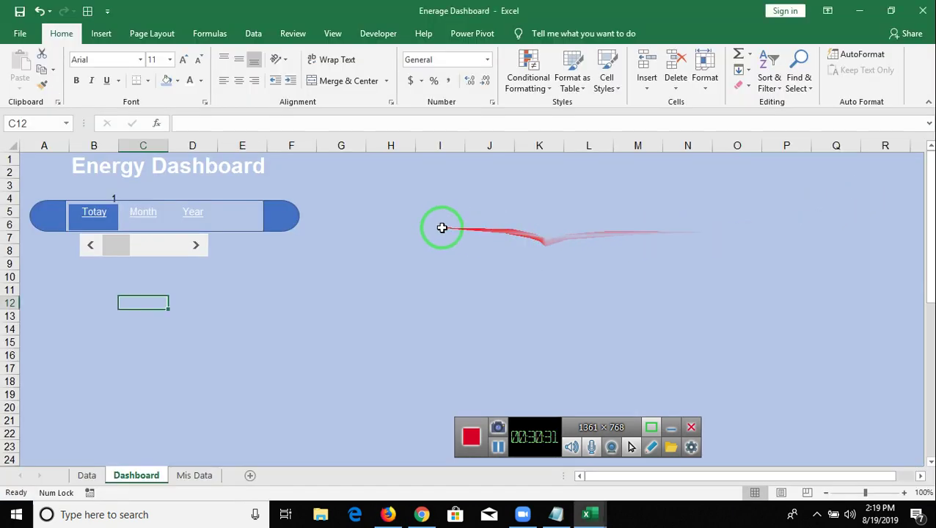
left_click(441, 224)
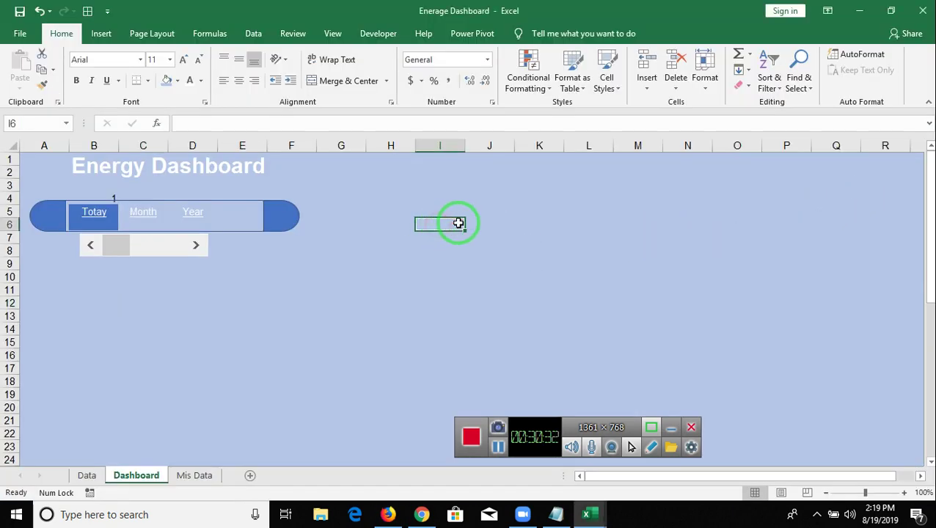
Select Q5:R6 on the Dashboard and merge it into one centred cell
key("Up")
key("Right")
key("Right")
key("Right")
key("Right")
key("Right")
key("Right")
key("Right")
key("Right")
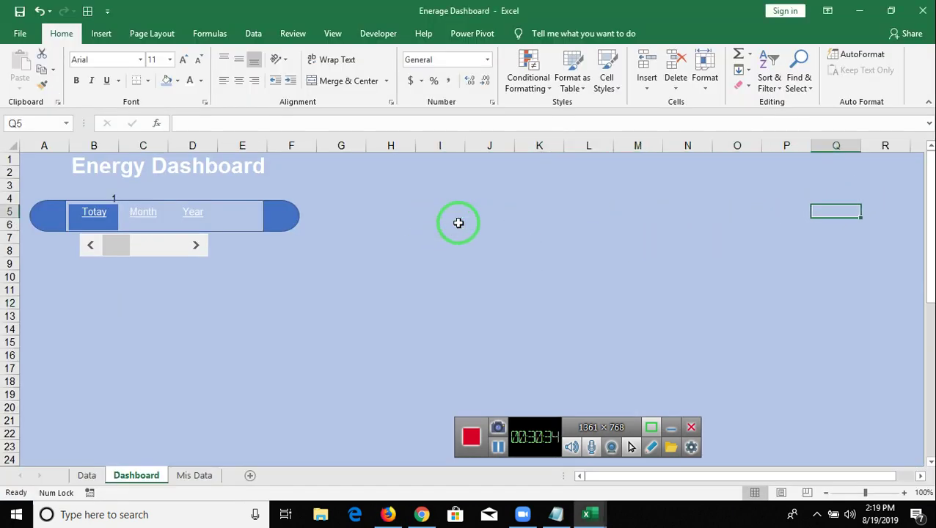
key("Right")
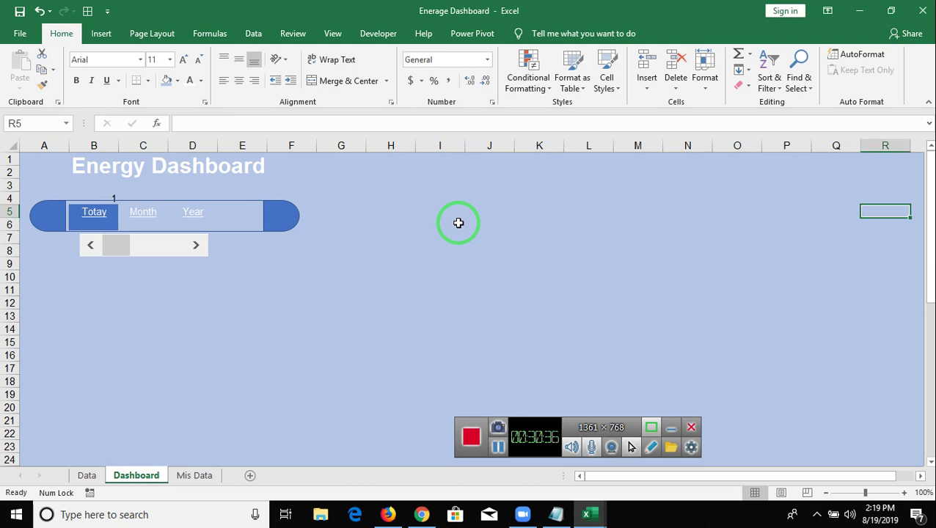
key("shift+Left")
key("shift+Down")
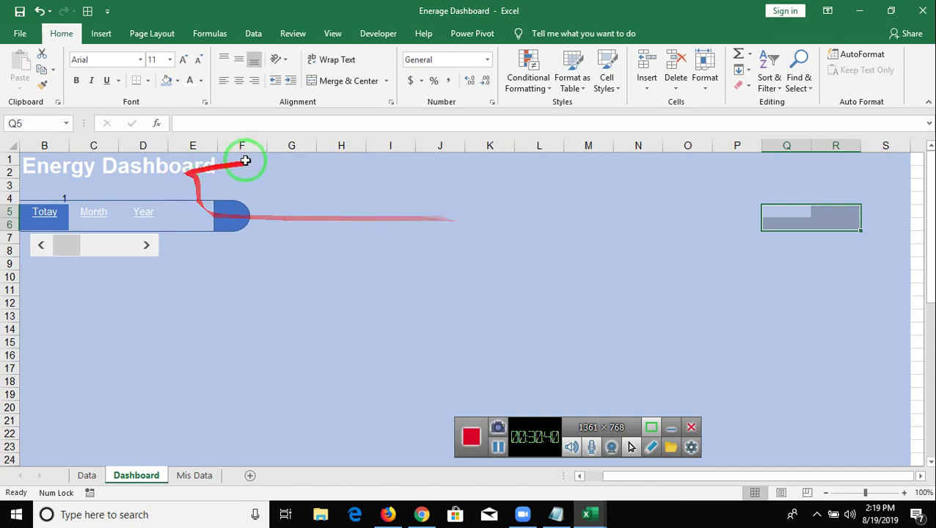
left_click(331, 82)
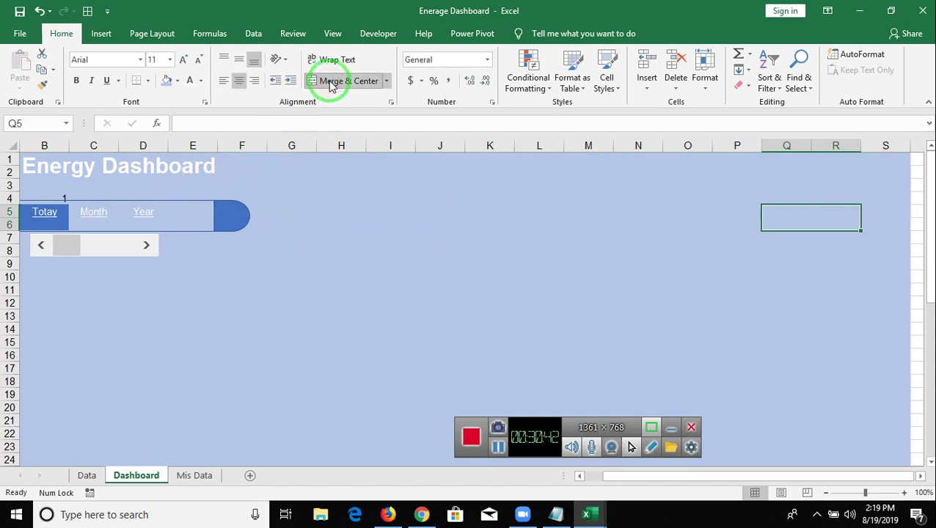
Link the merged cell to 'Mis Data'!C2 so it shows 8/19/2019
type("=")
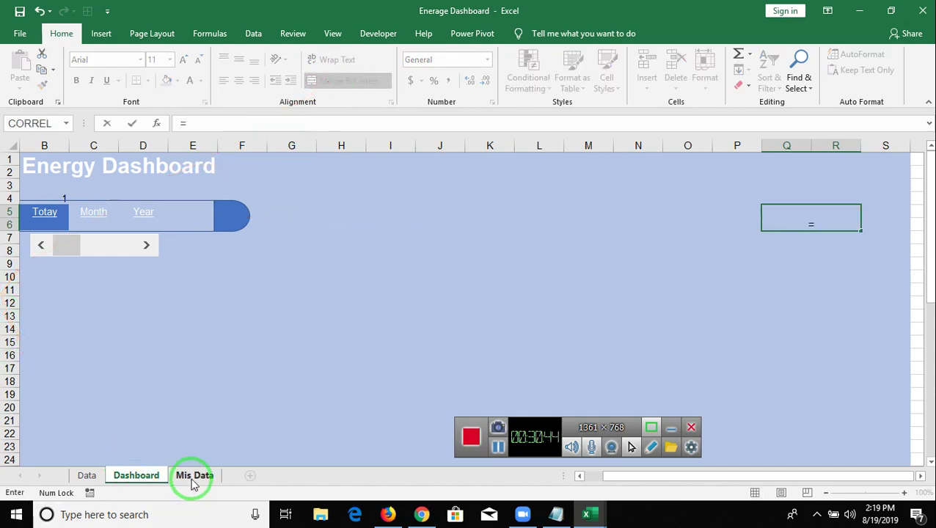
left_click(193, 475)
left_click(143, 172)
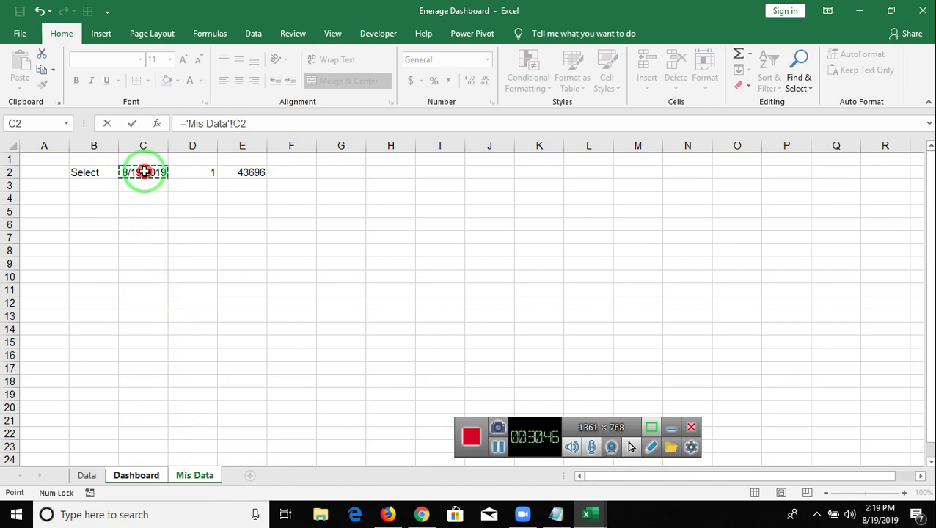
key("Return")
key("Up")
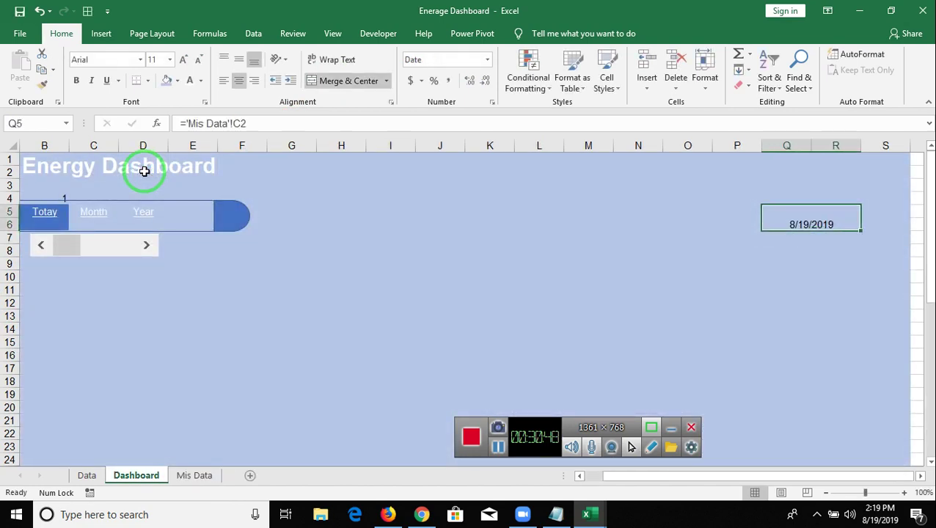
Apply the custom number format mmmm - yyyy to Q5 so it reads August - 2019
right_click(821, 216)
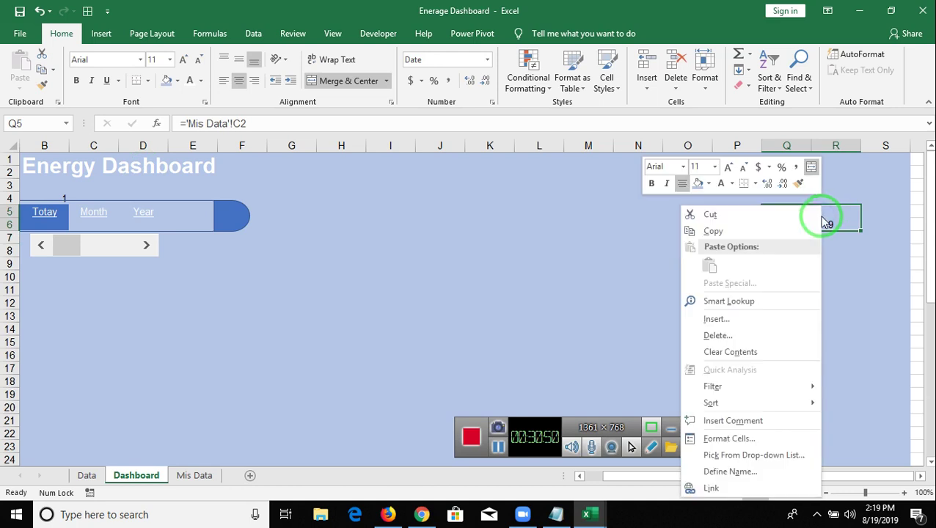
left_click(727, 443)
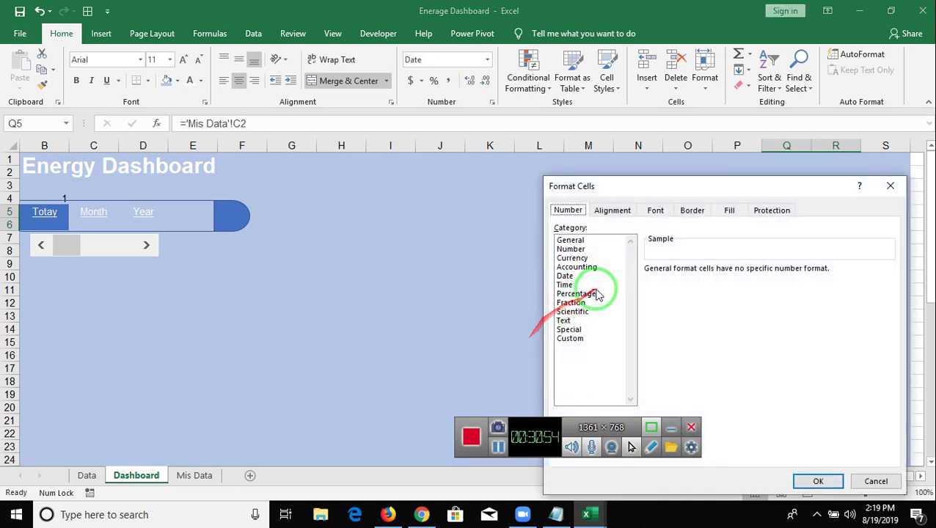
left_click(588, 330)
left_click(585, 339)
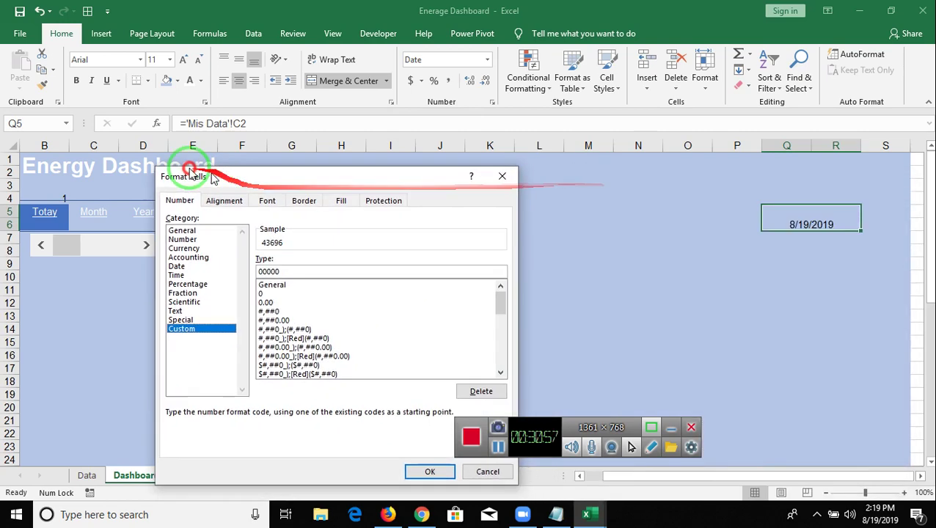
left_click_drag(606, 193, 166, 173)
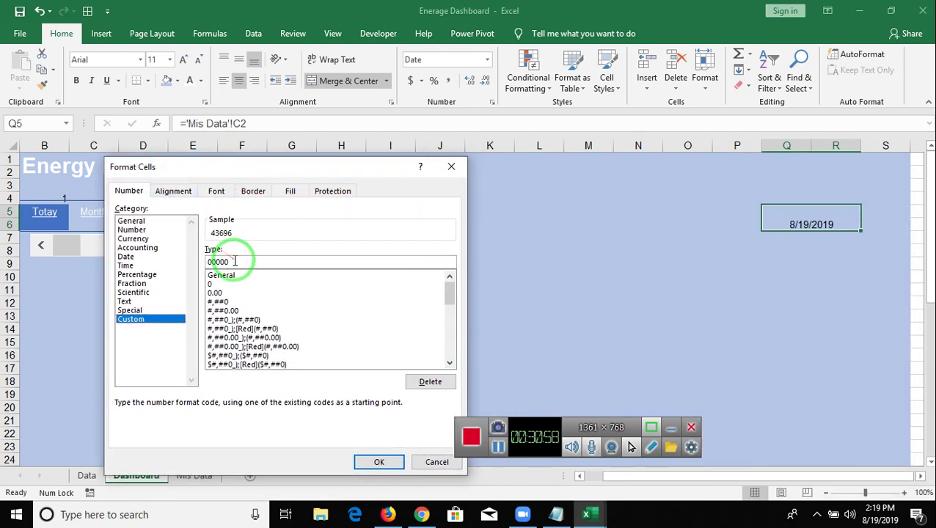
left_click_drag(236, 262, 175, 264)
type("mmmm - yyyy")
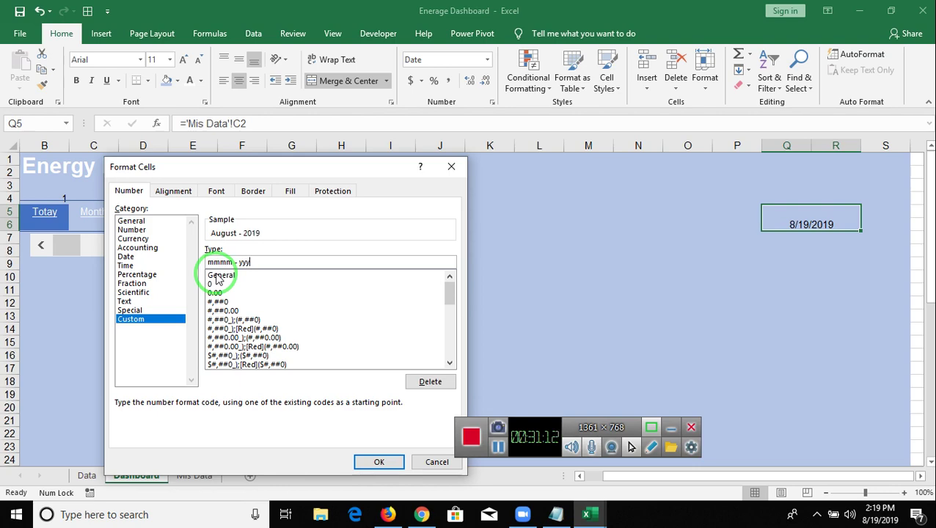
left_click(374, 461)
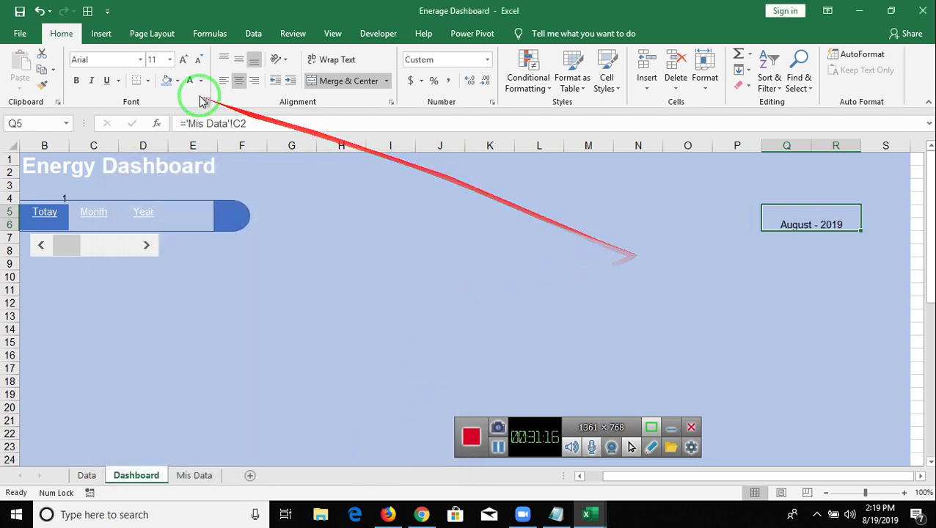
Format the Q5 date label as bold 14 pt text, middle-aligned vertically
left_click(183, 62)
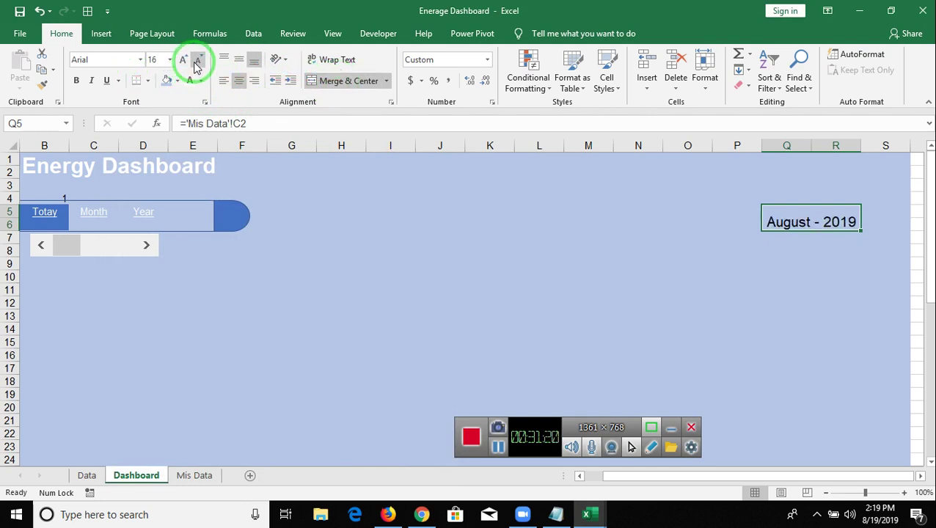
key("ctrl+b")
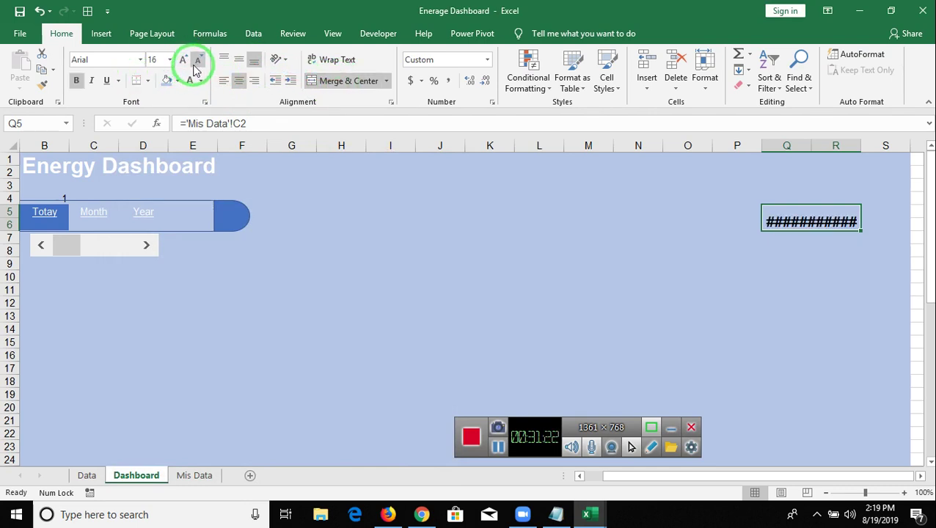
left_click(196, 66)
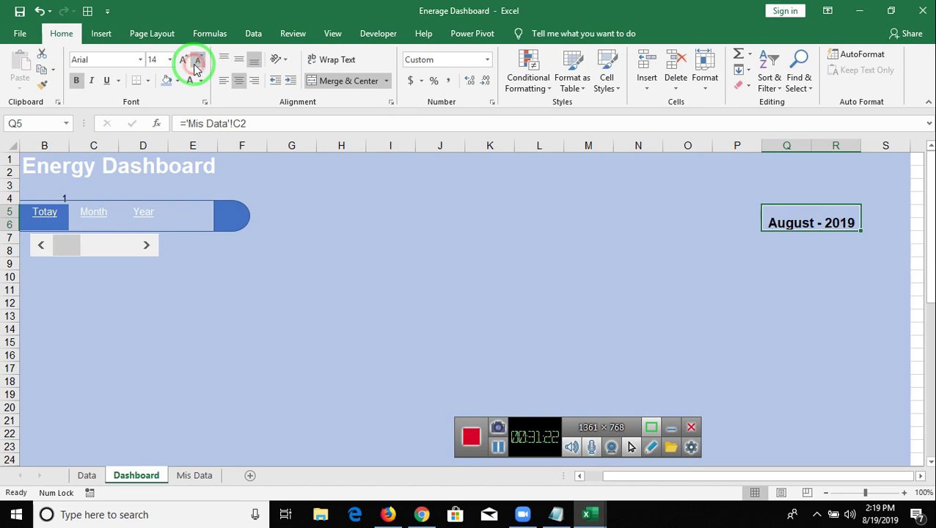
left_click(239, 60)
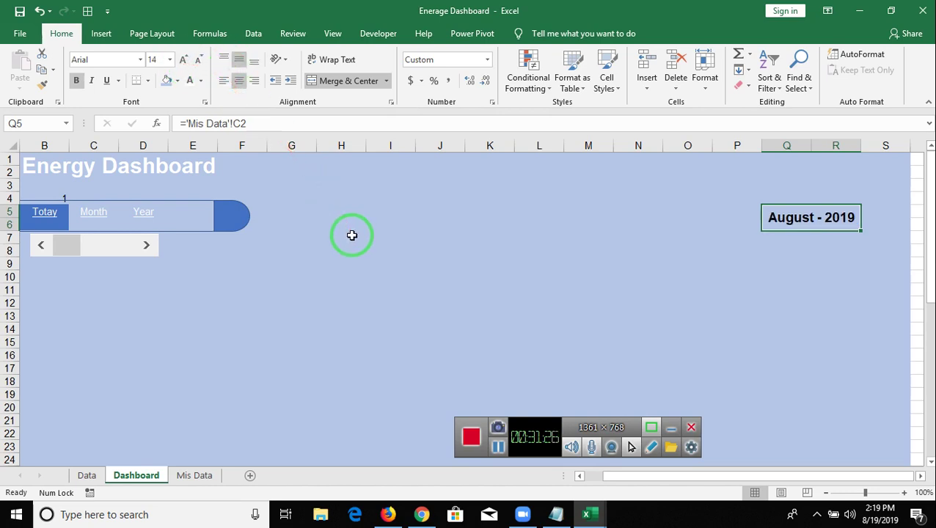
key("Left")
key("Left")
key("Left")
key("Left")
key("Left")
key("Left")
key("Left")
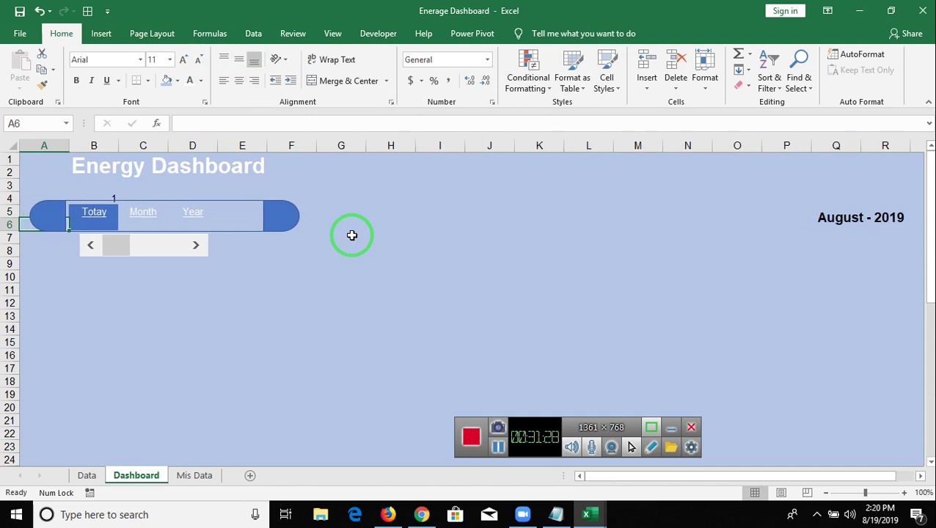
Switch between the Month, Year and Today links to check the date label updates, ending on Year
left_click(142, 216)
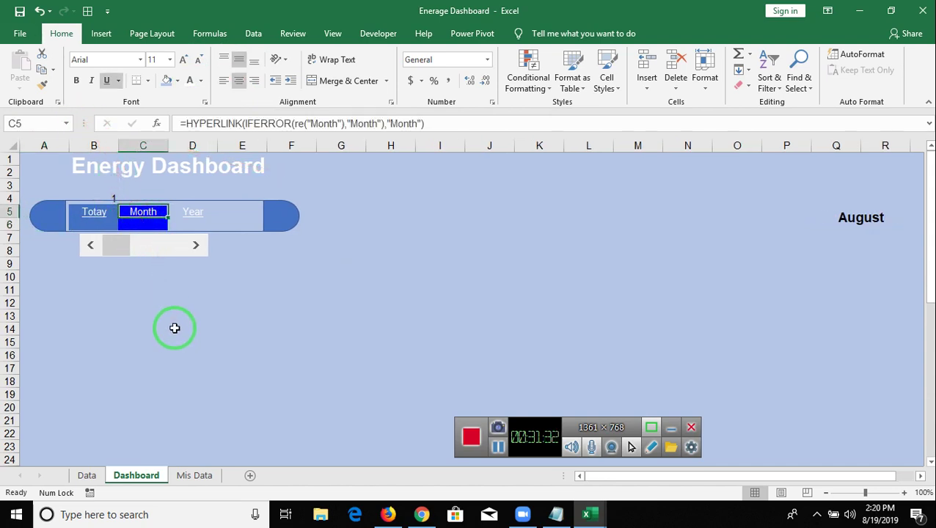
left_click(195, 218)
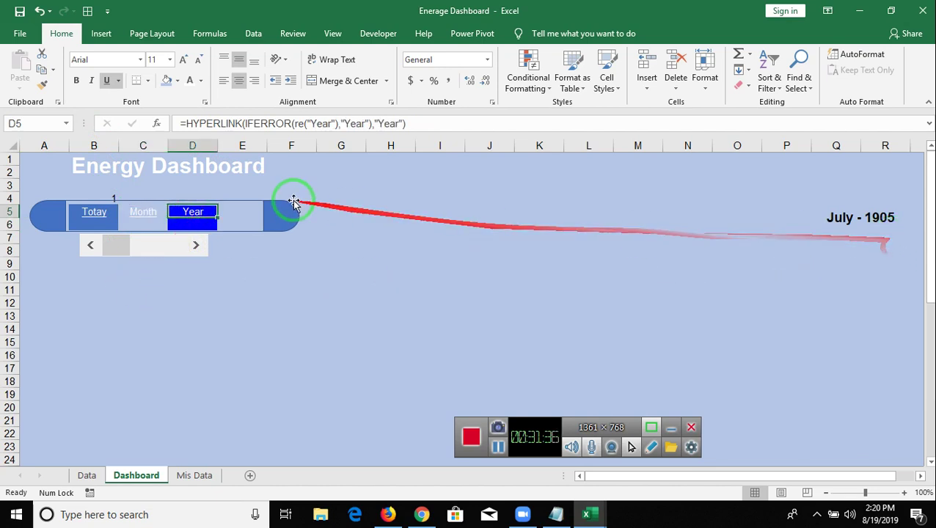
left_click(136, 219)
left_click(101, 220)
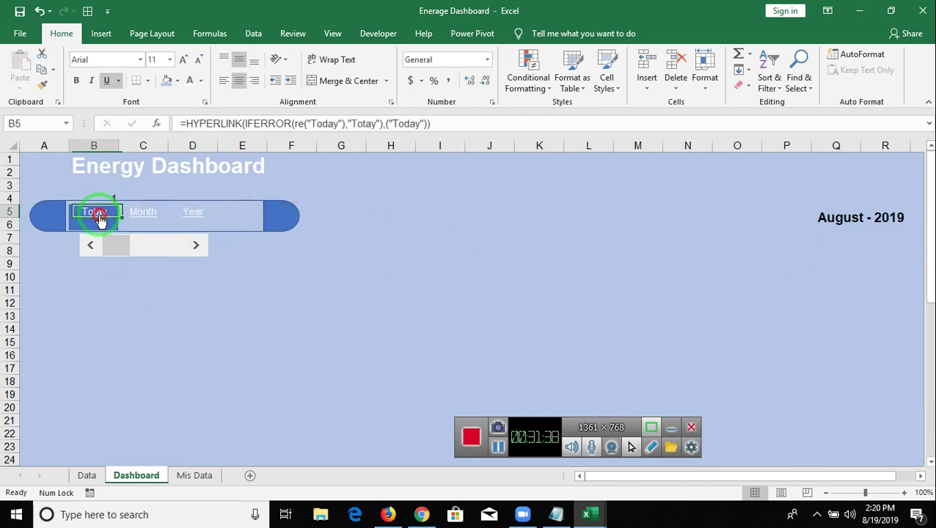
left_click(855, 224)
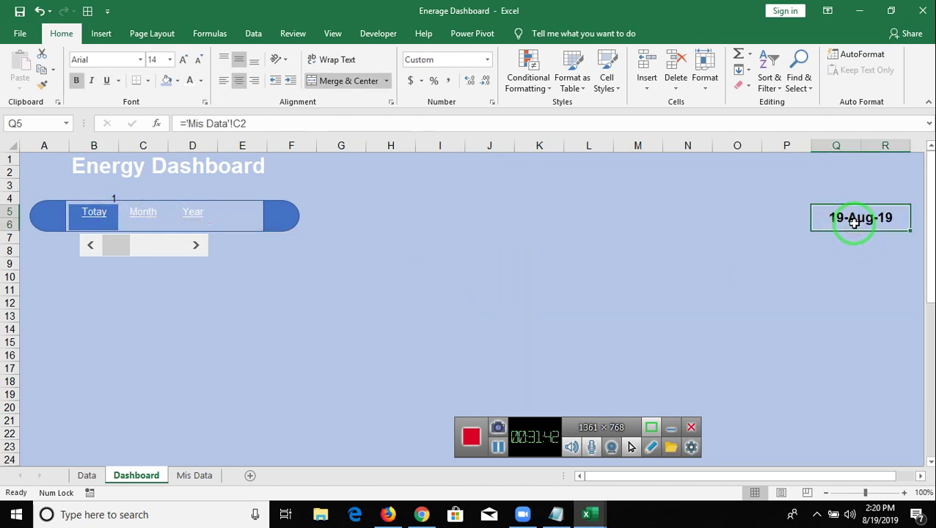
left_click(143, 213)
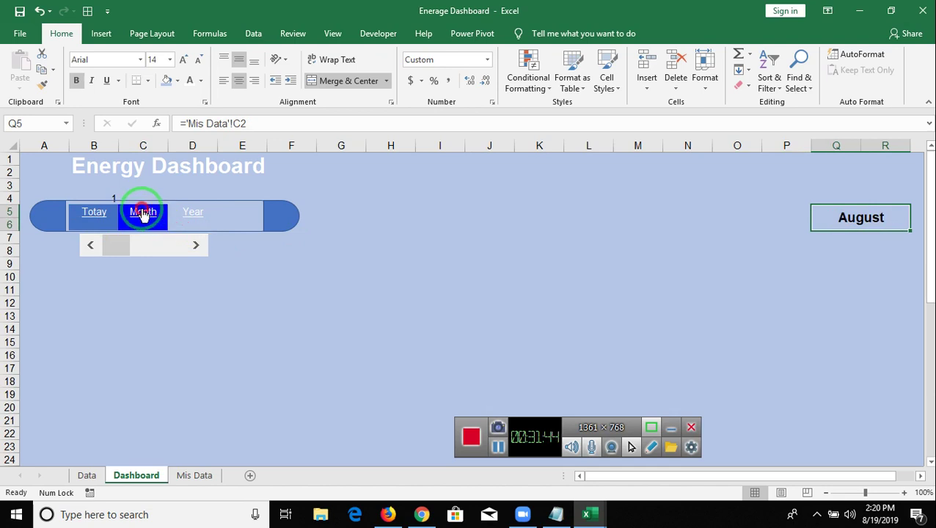
left_click(195, 217)
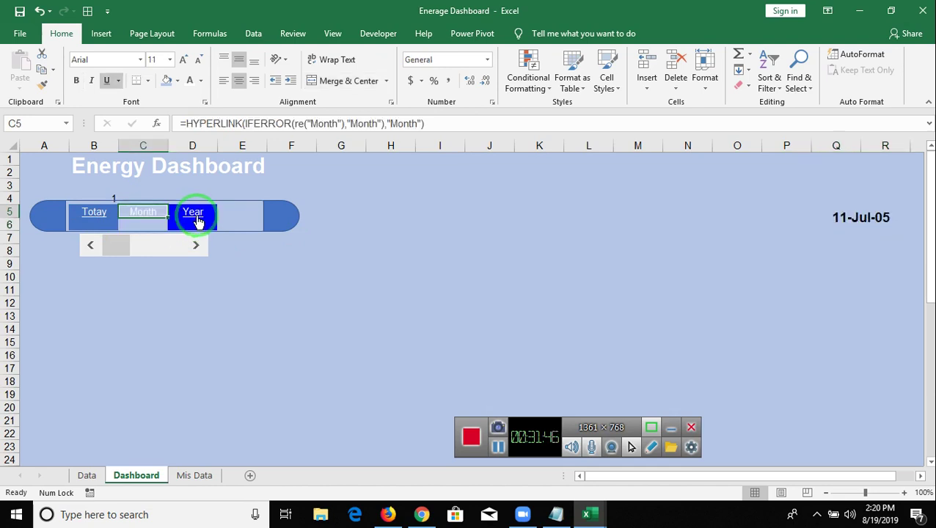
left_click(849, 220)
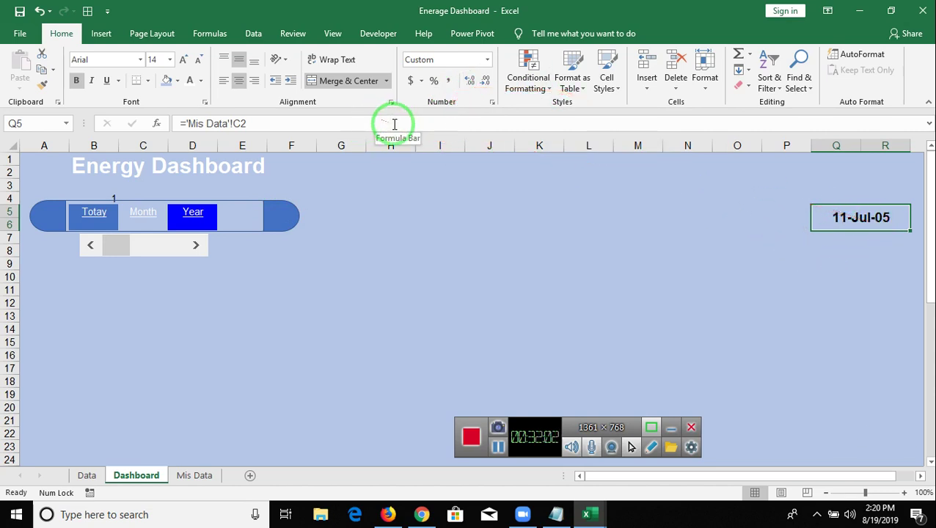
Start a new formula-based conditional formatting rule using =$Q$5<=2025
left_click(527, 87)
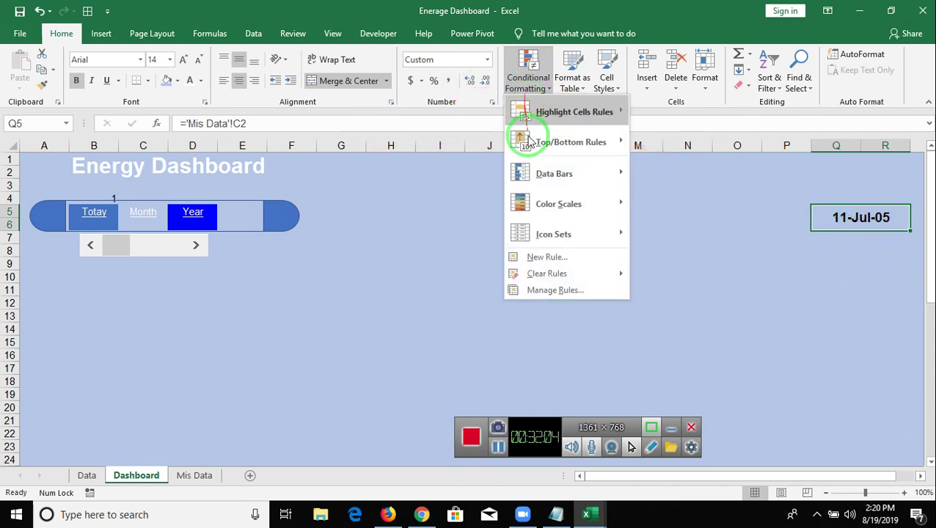
left_click(540, 257)
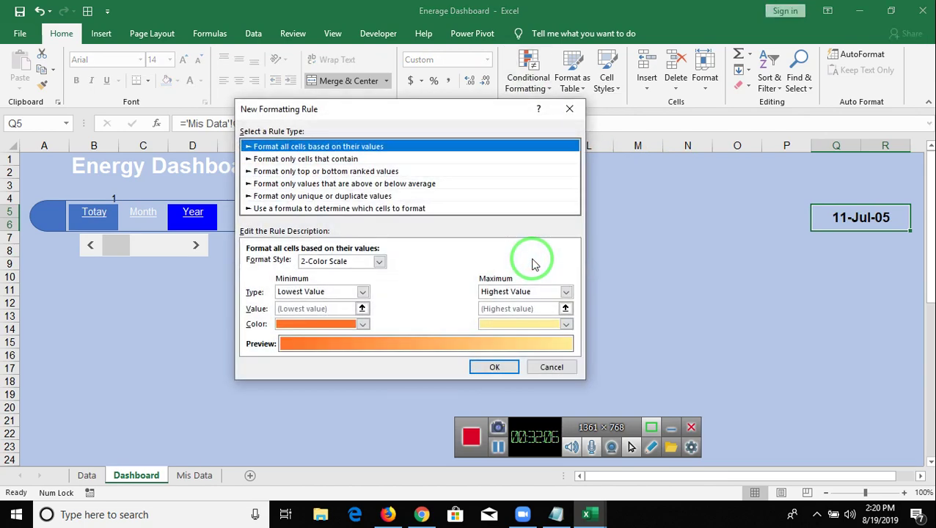
left_click(317, 209)
left_click(272, 264)
type("=")
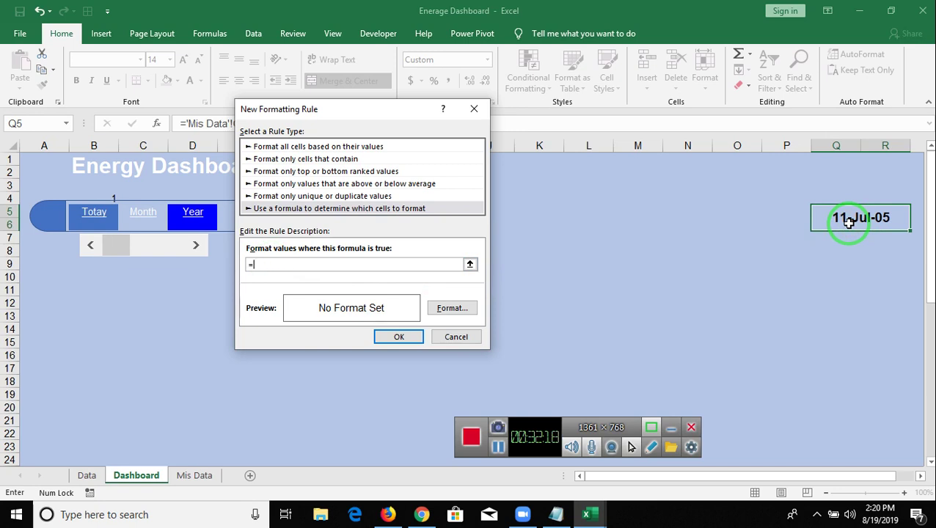
left_click(849, 220)
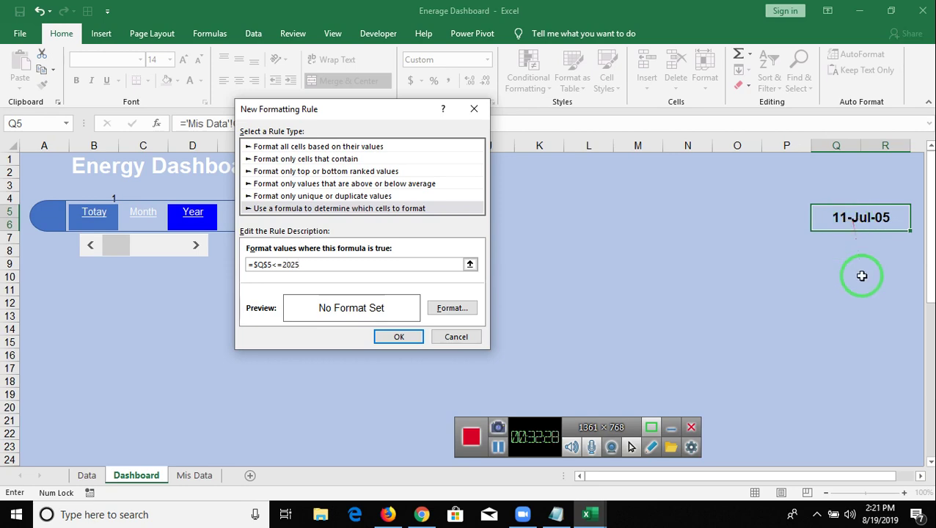
Give the rule a General number format and save it, so Q5 shows 2019
left_click(444, 310)
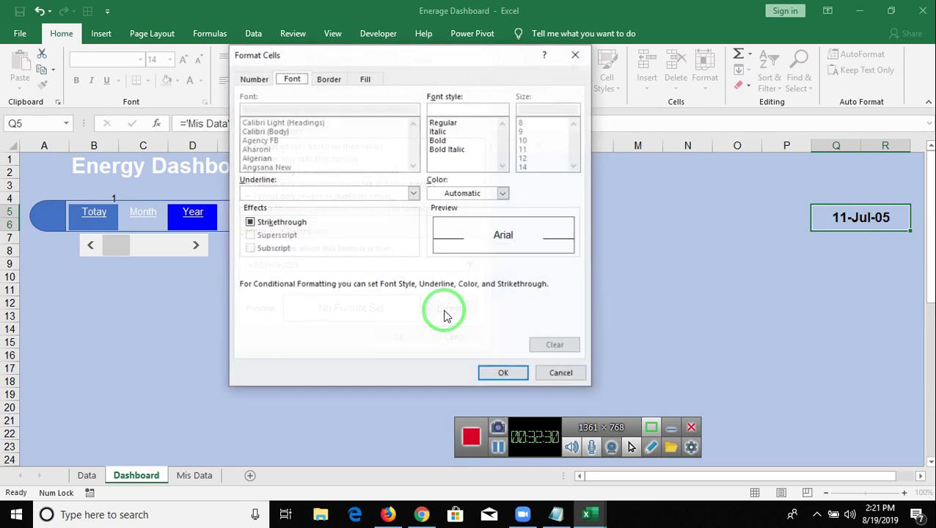
left_click(365, 80)
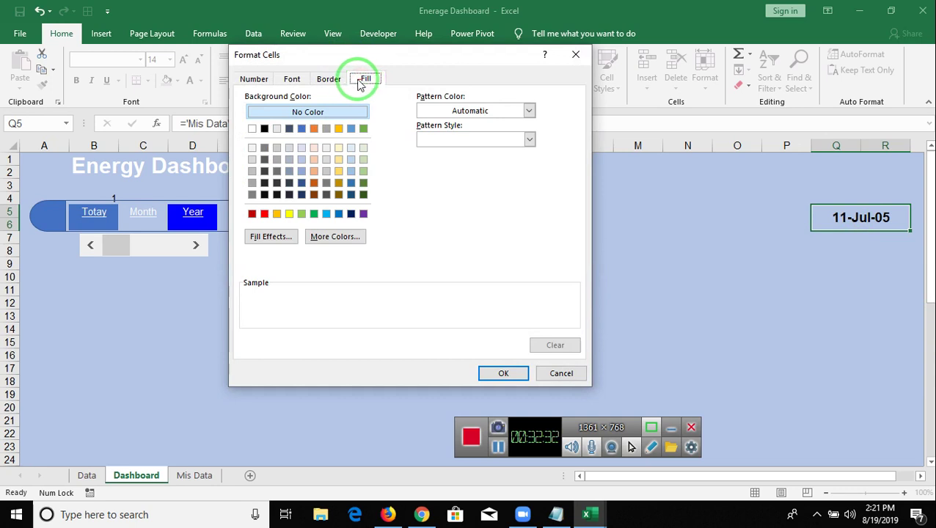
left_click(249, 78)
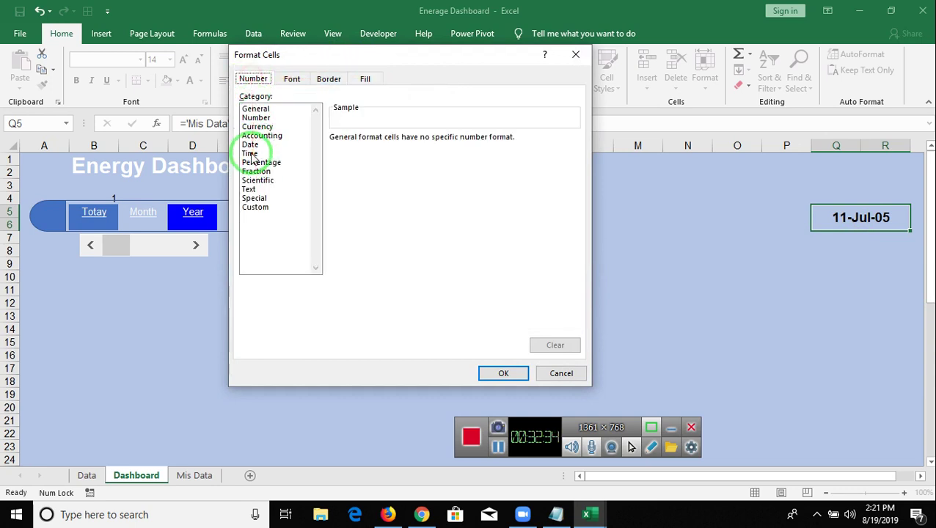
left_click(255, 108)
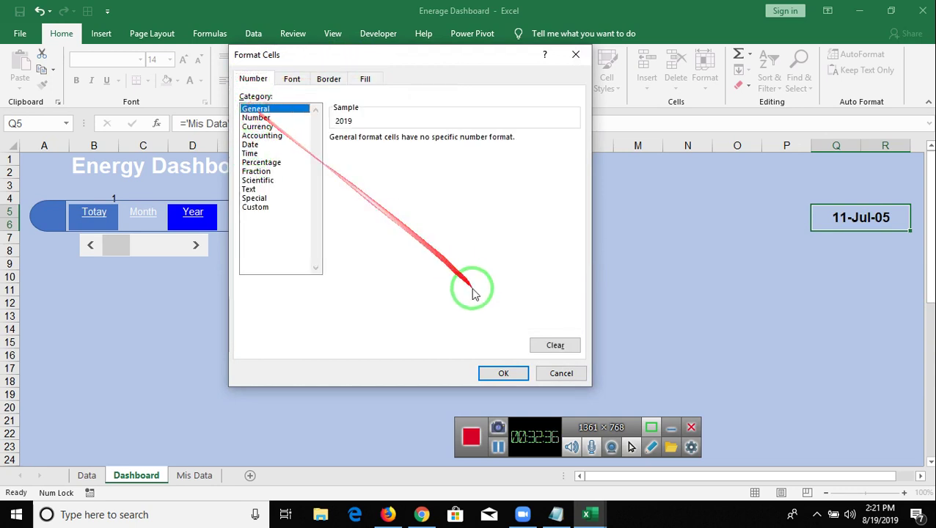
left_click(504, 374)
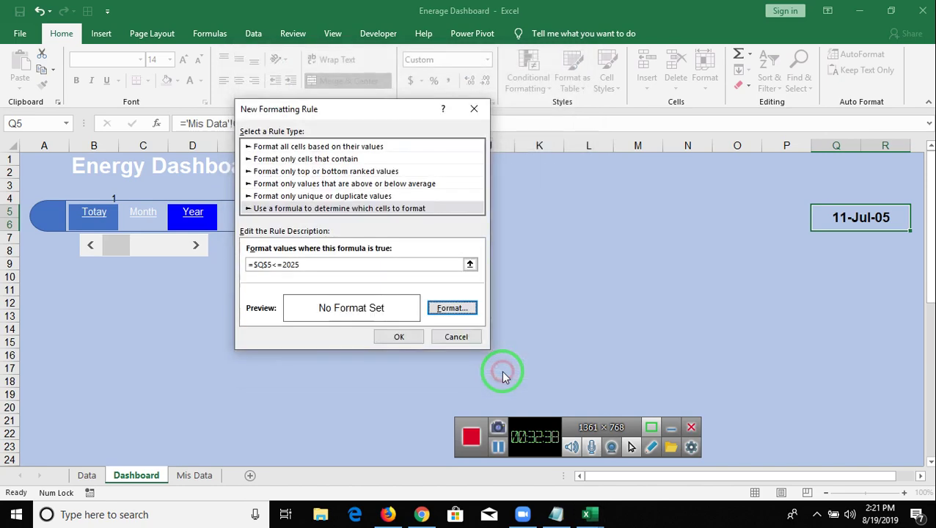
left_click(413, 342)
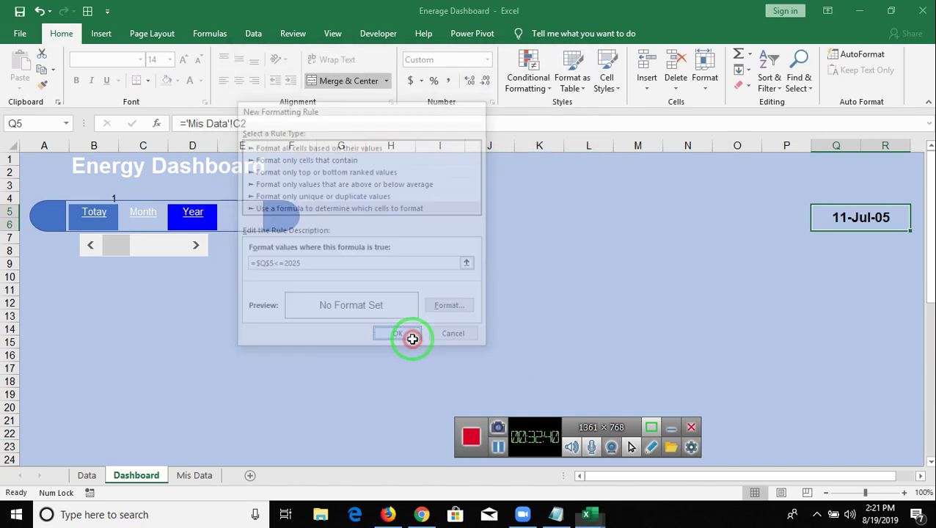
left_click(322, 356)
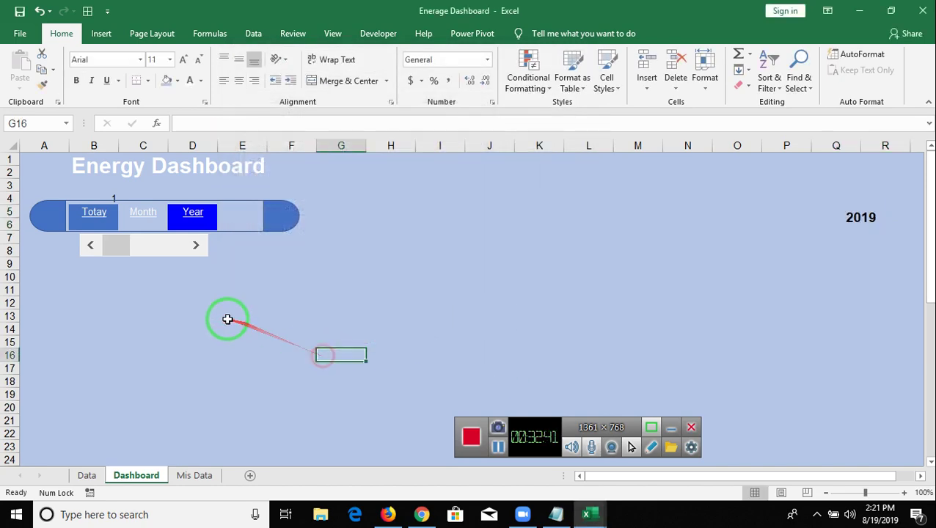
left_click(143, 217)
left_click(95, 214)
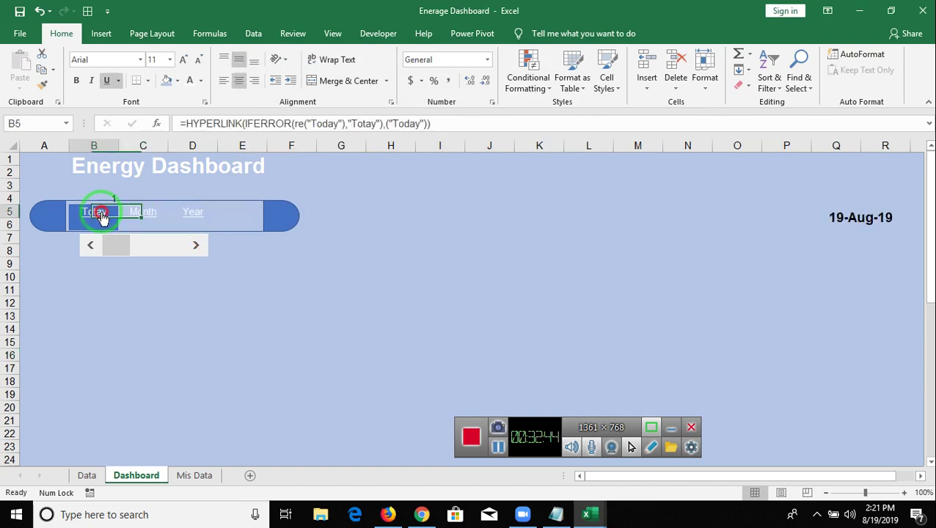
left_click(134, 218)
left_click(181, 217)
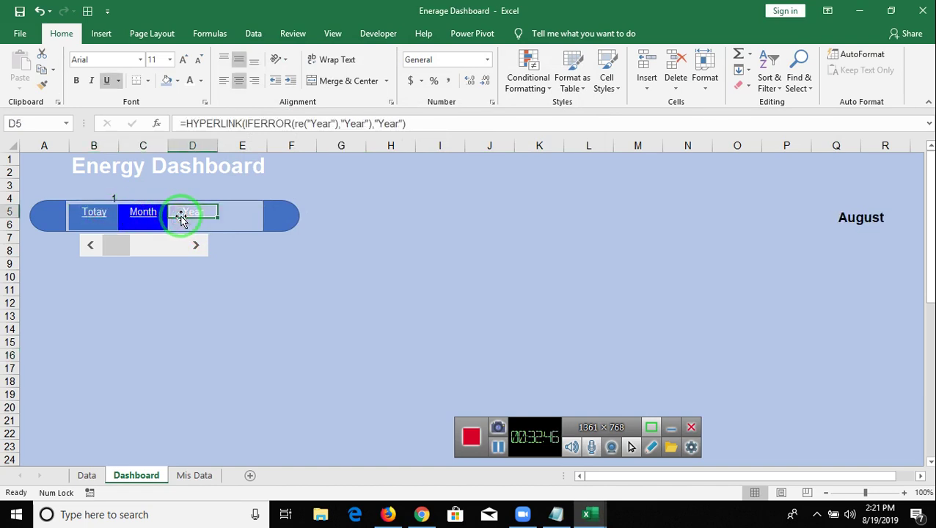
left_click(199, 216)
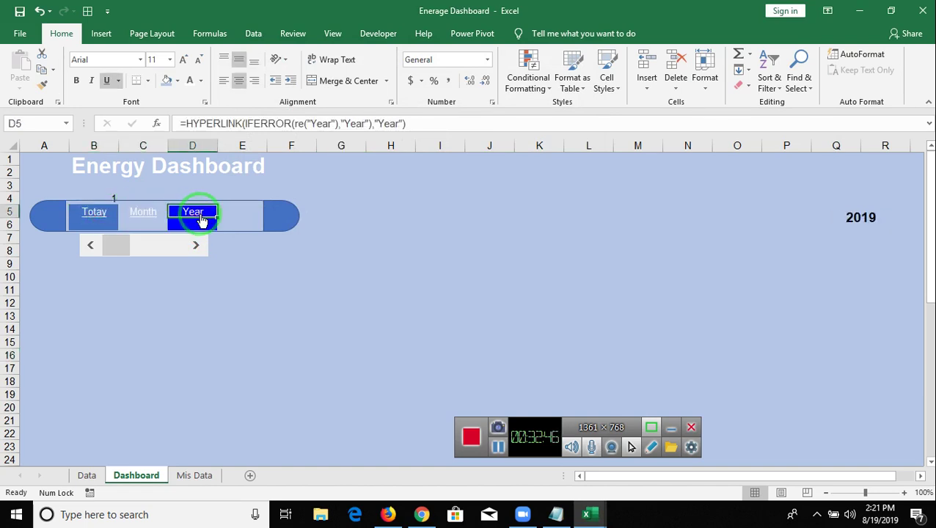
left_click(326, 312)
left_click(858, 225)
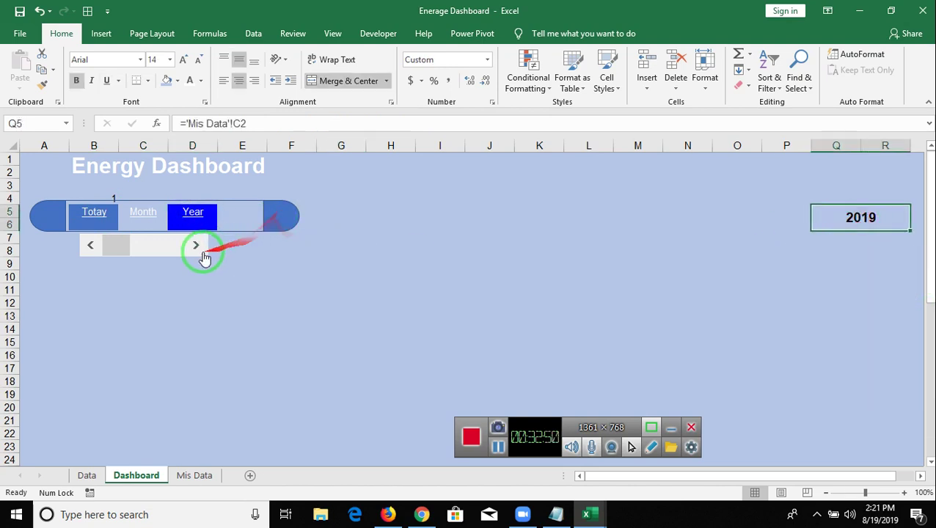
left_click(158, 268)
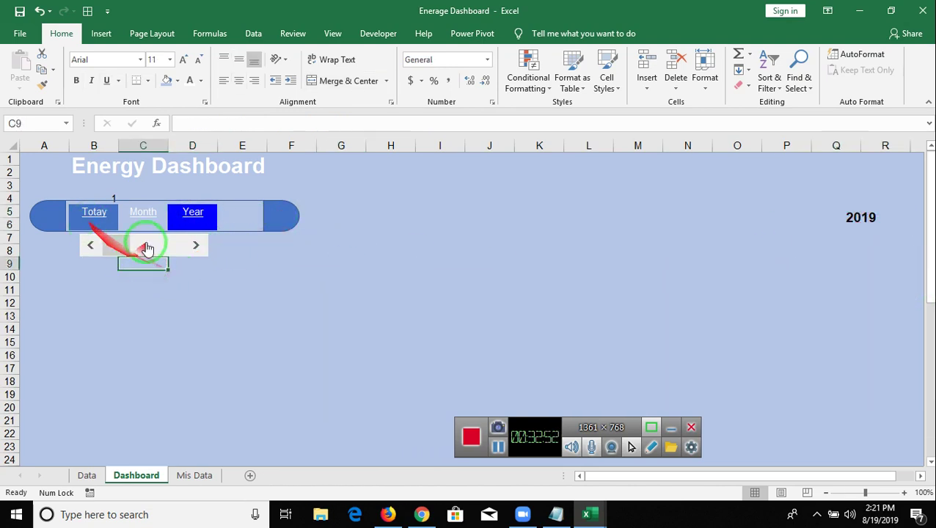
left_click(862, 218)
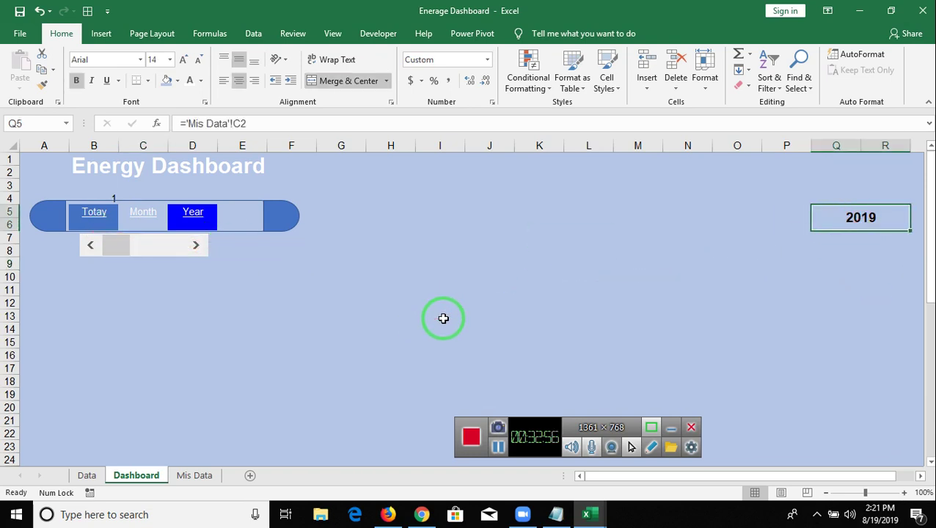
key("Left")
key("Left")
key("Left")
key("Left")
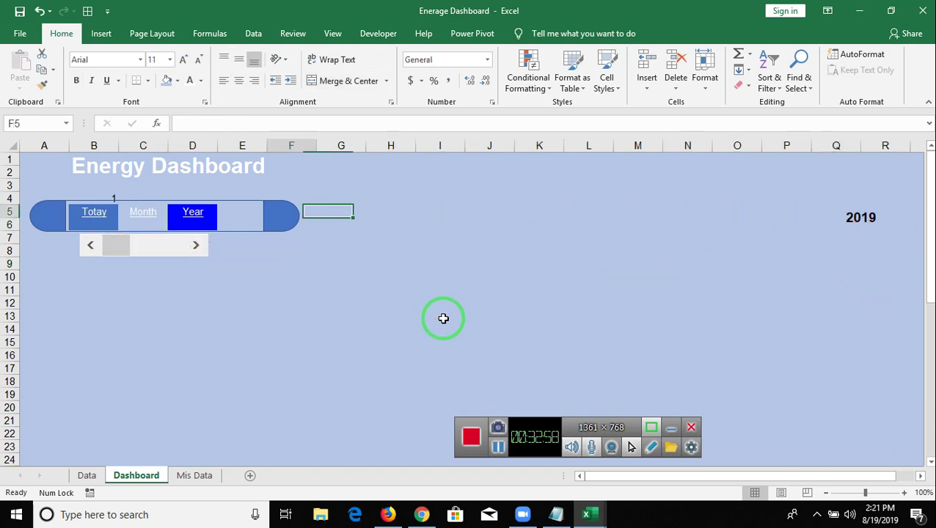
key("Left")
key("Left")
key("Left")
key("Up")
key("Up")
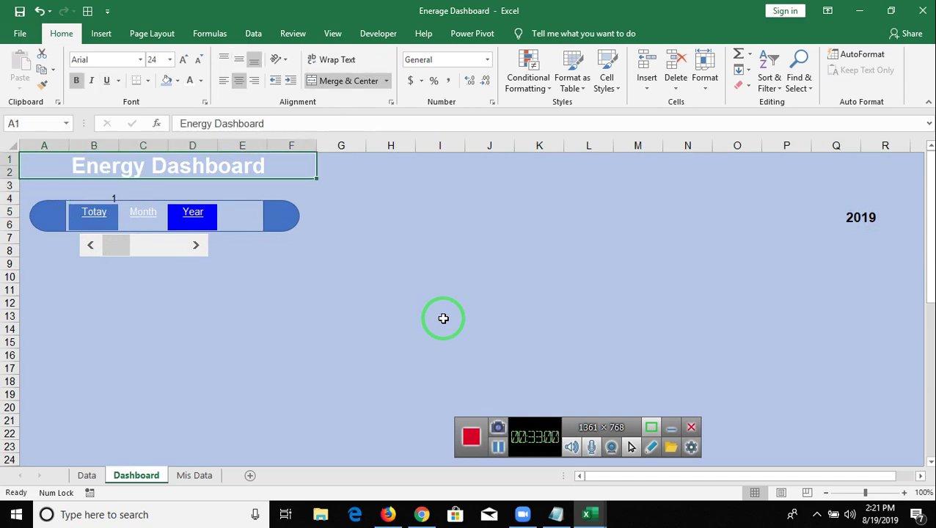
key("alt+Tab")
key("alt+Tab")
key("Tab")
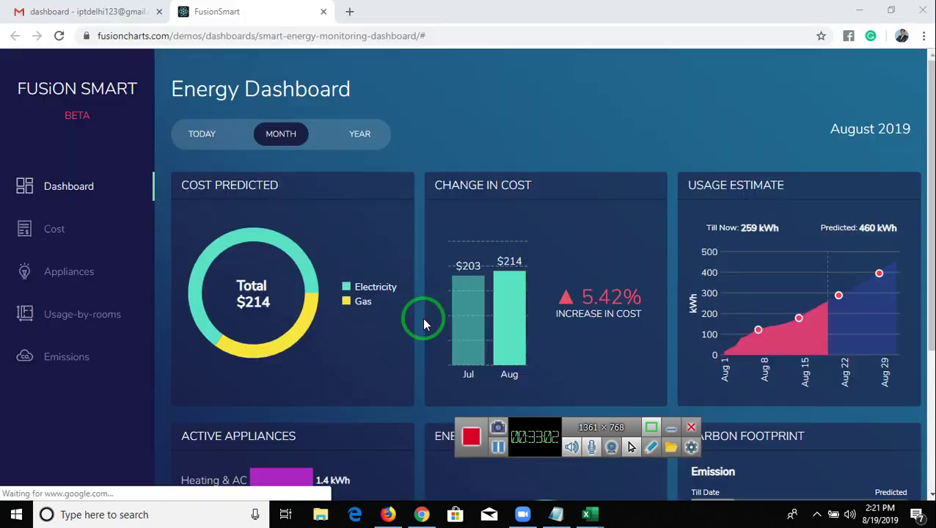
scroll(839, 292, "down", 4)
scroll(838, 292, "up", 2)
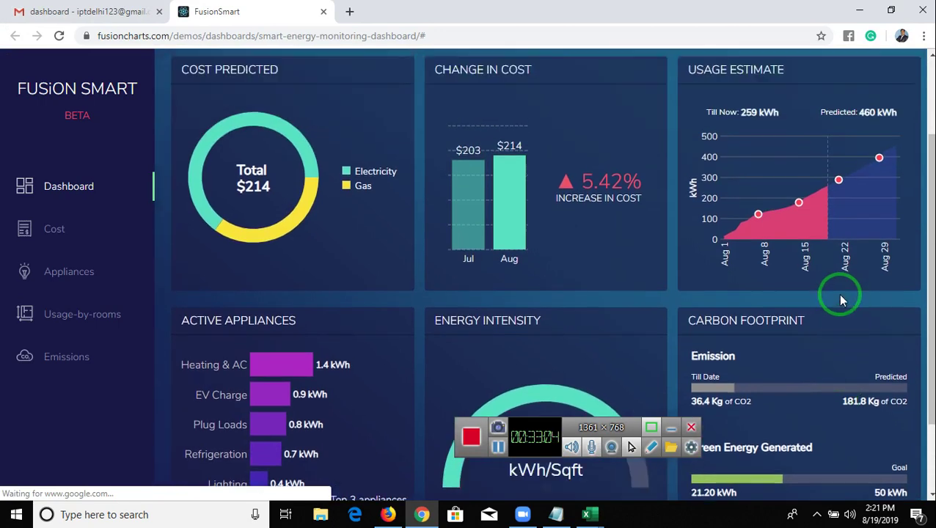
scroll(841, 299, "up", 1)
key("alt+Tab")
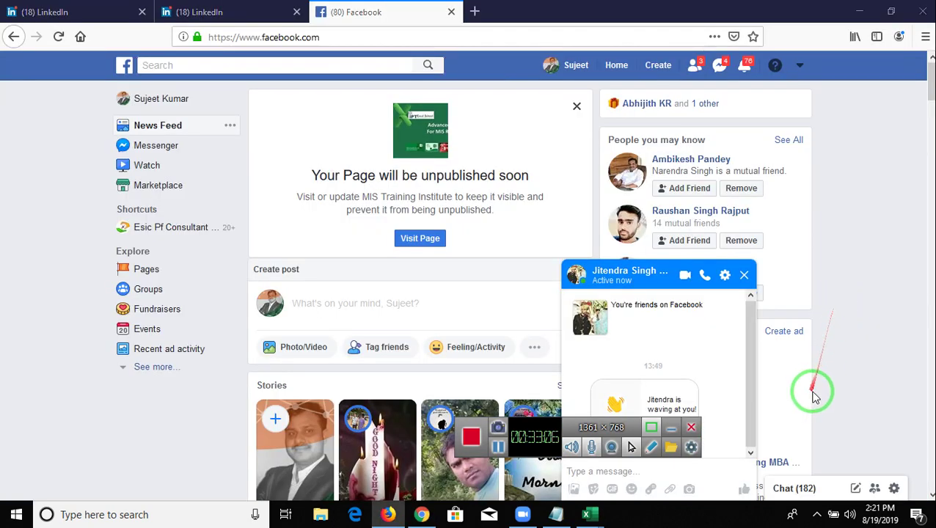
key("alt+Tab")
key("Tab")
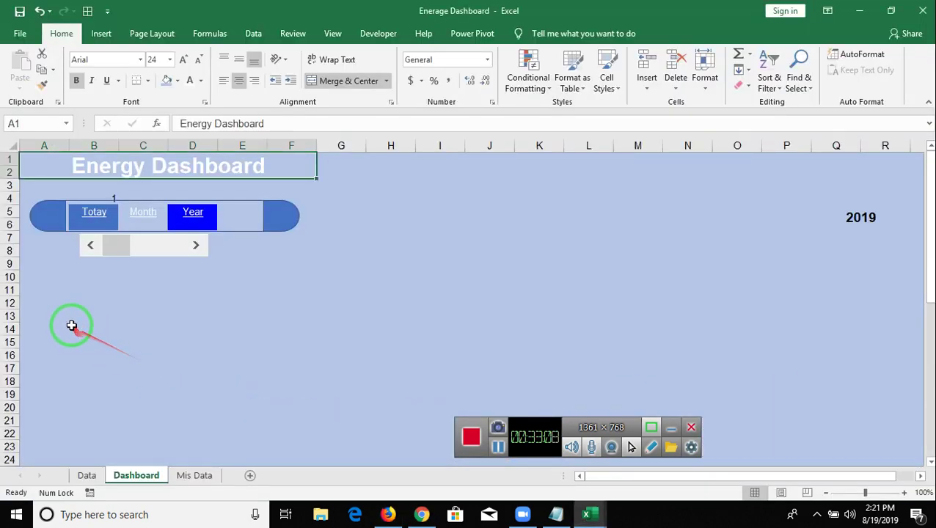
left_click(72, 326)
key("Up")
key("alt+Tab")
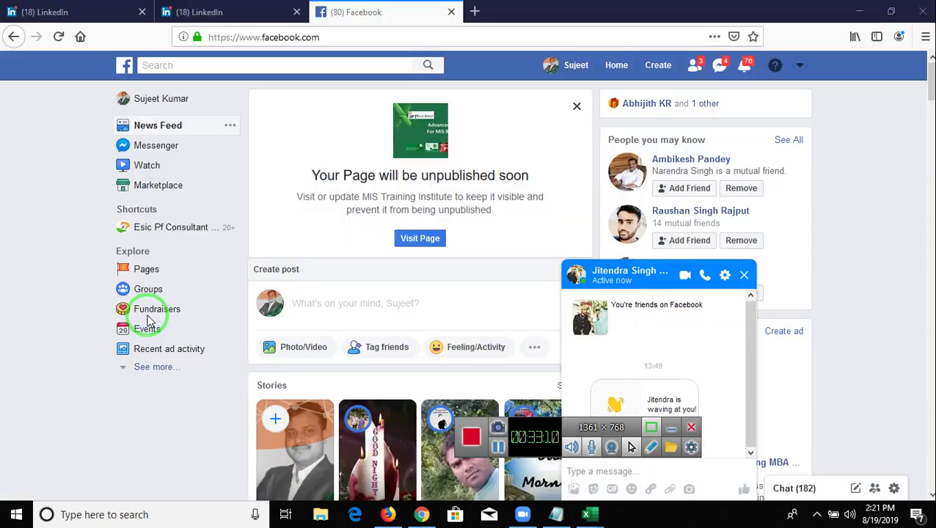
key("alt+Tab")
key("alt+Tab")
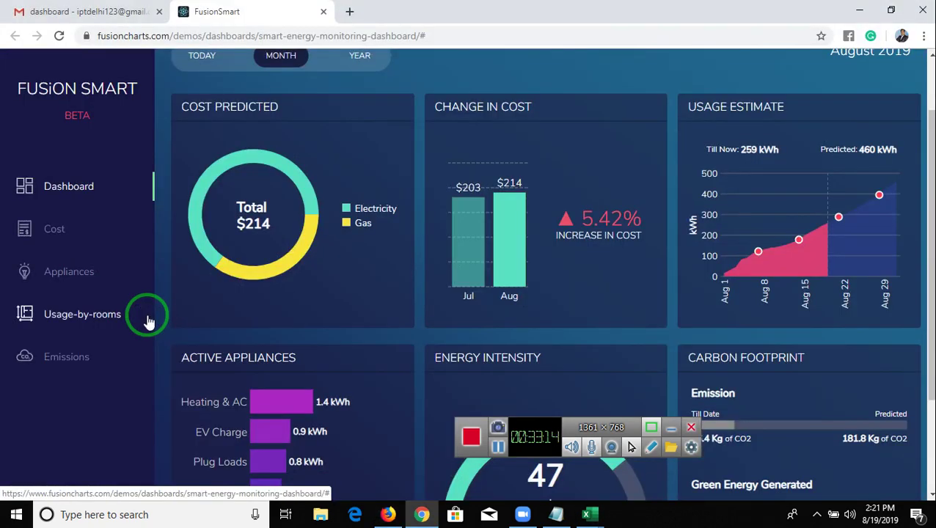
key("alt+Tab")
key("alt+Tab")
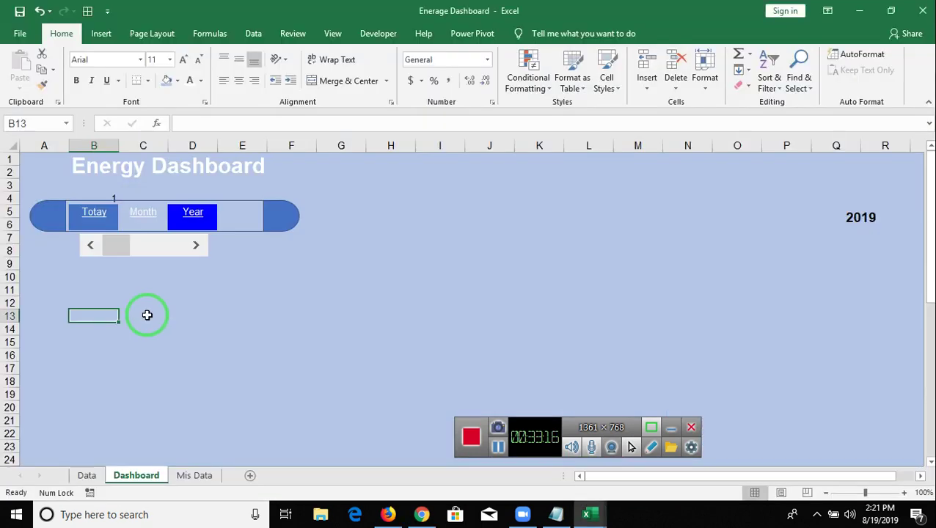
Select row 12 from A12 across to the panel's right edge
key("Up")
key("Left")
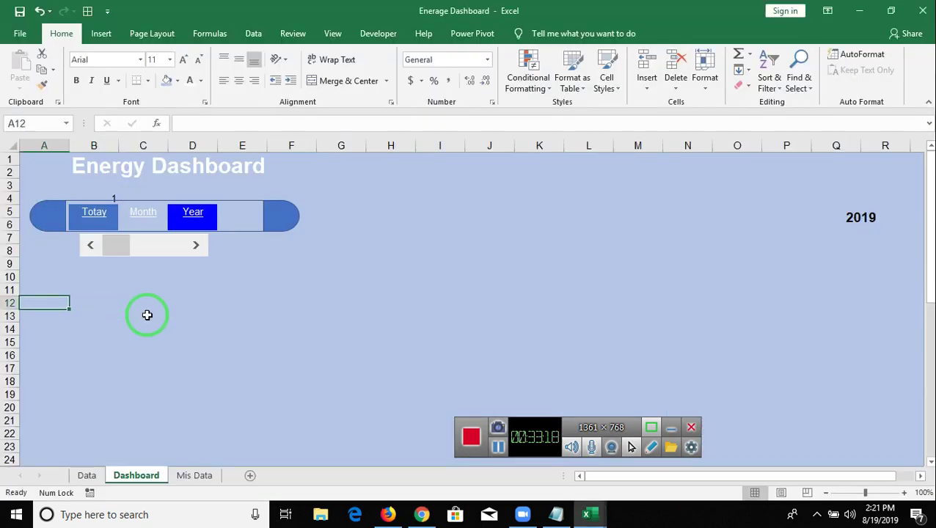
key("Right")
key("Left")
key("shift+Right")
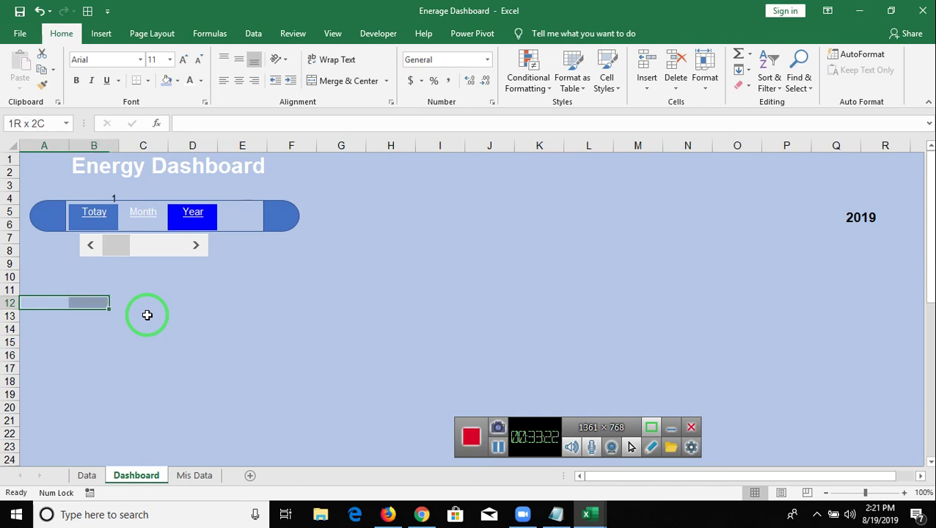
key("shift+Right")
key("shift+Right")
key("shift+Right")
key("shift+Right")
key("shift+Right")
key("shift+Right")
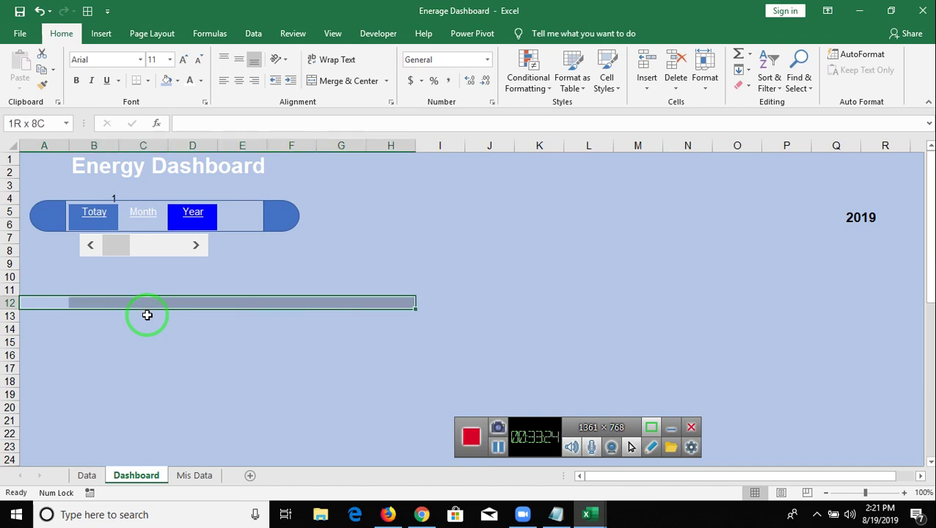
key("shift+Right")
key("shift+Right")
key("shift+Right")
key("shift+Right")
key("shift+Right")
key("shift+Right")
key("shift+Right")
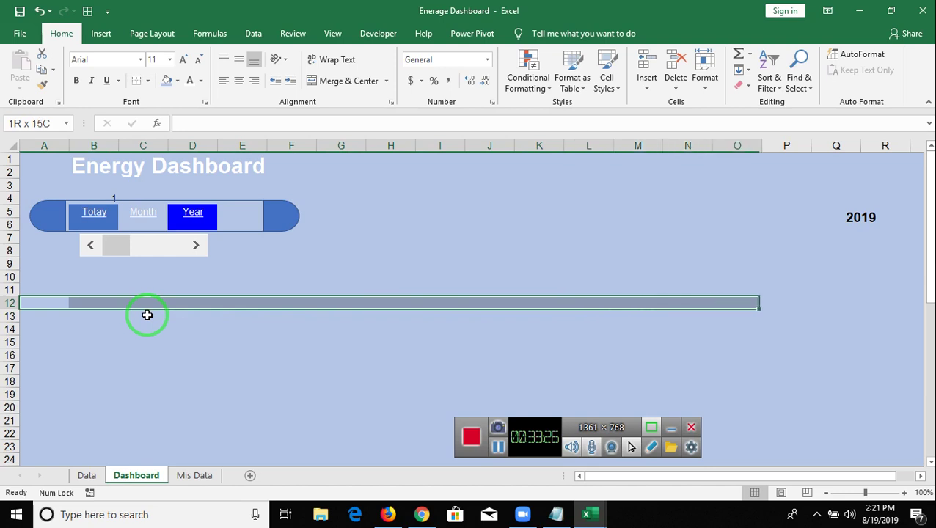
key("shift+Right")
key("shift+Right")
key("shift+Right")
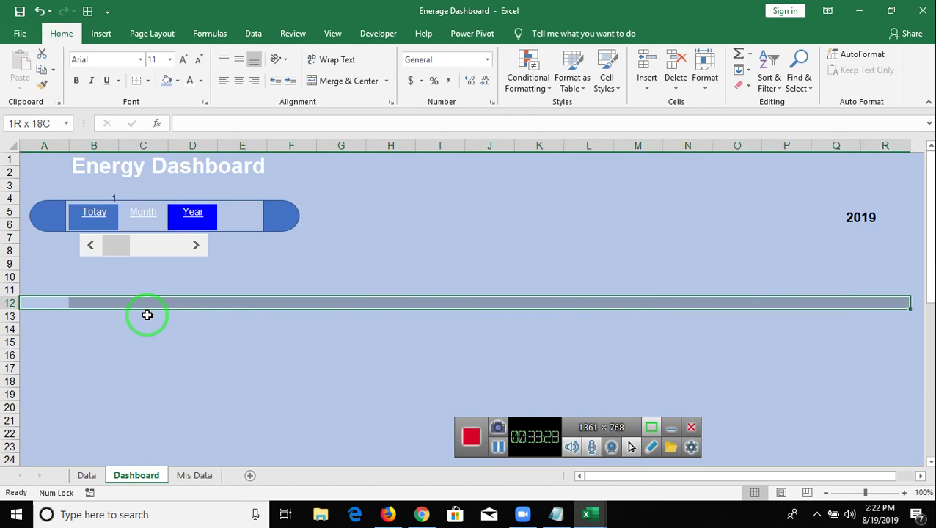
key("shift+Right")
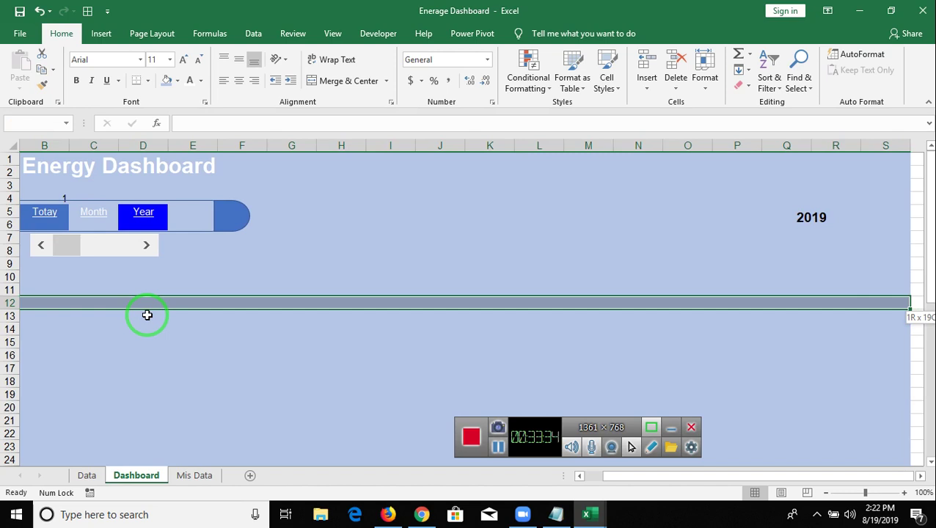
key("Right")
key("ctrl+Right")
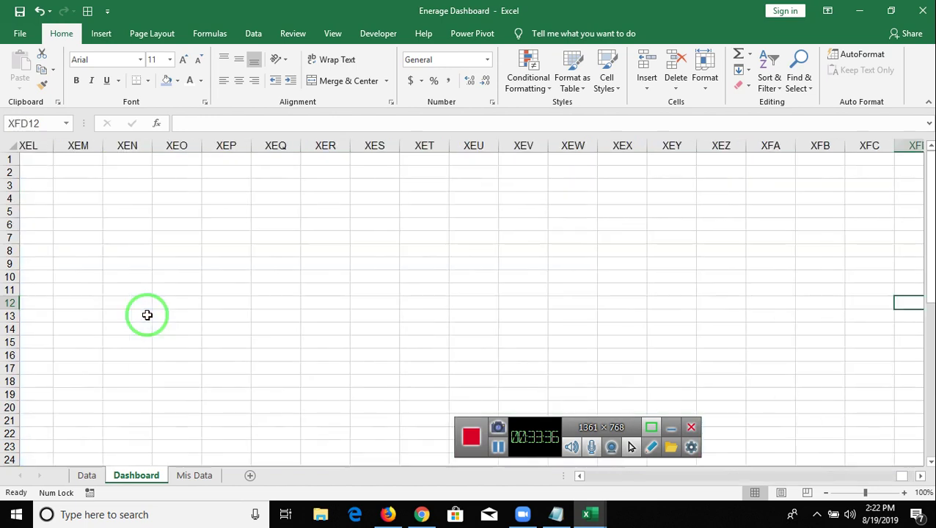
key("ctrl+Left")
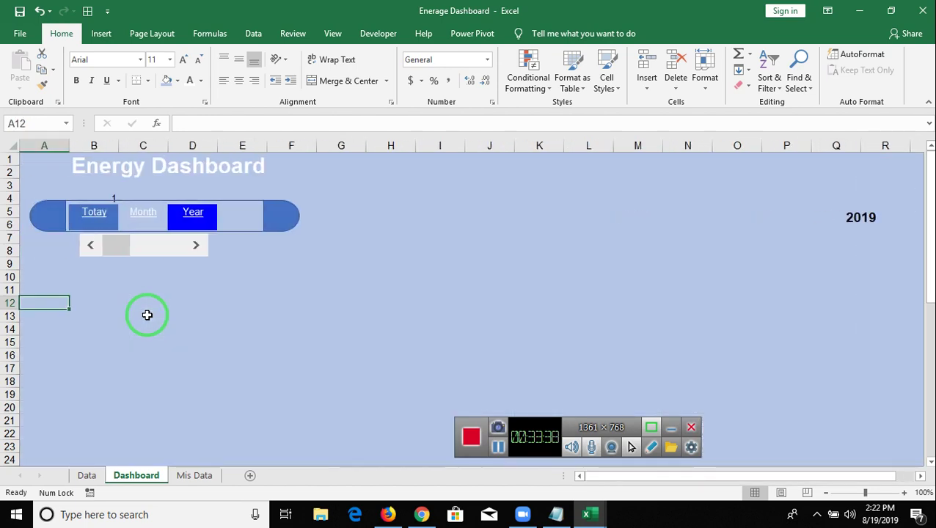
key("shift+Right")
key("shift+Right")
key("shift+Right")
key("shift+Left")
key("shift+Left")
key("shift+Right")
key("shift+Right")
key("shift+Right")
key("shift+Right")
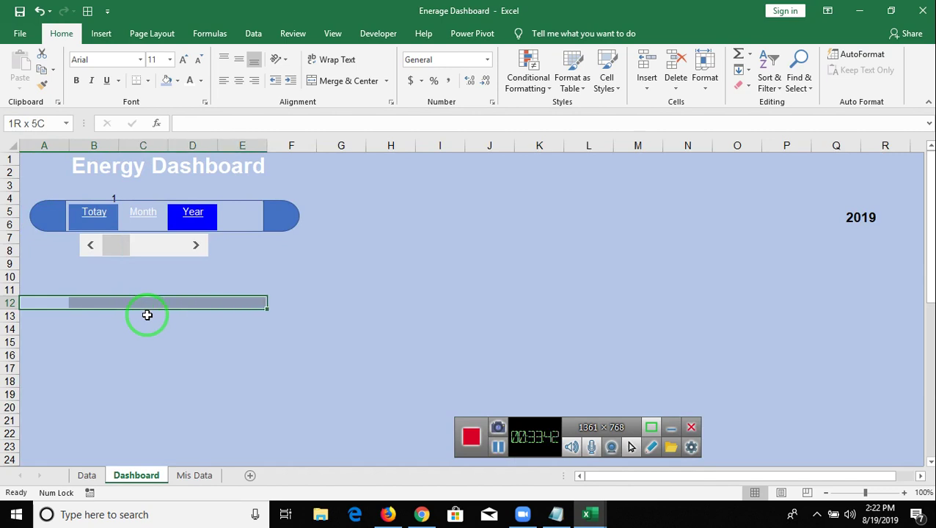
key("shift+Right")
Extend the selection down to row 25 to cover the first panel area
key("shift+Down")
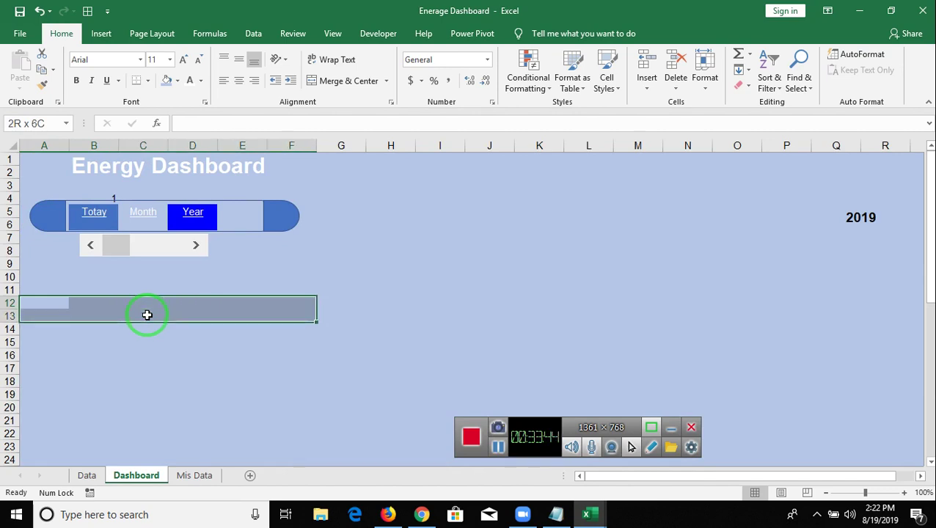
key("shift+Down")
key("shift+Down")
key("shift+Down")
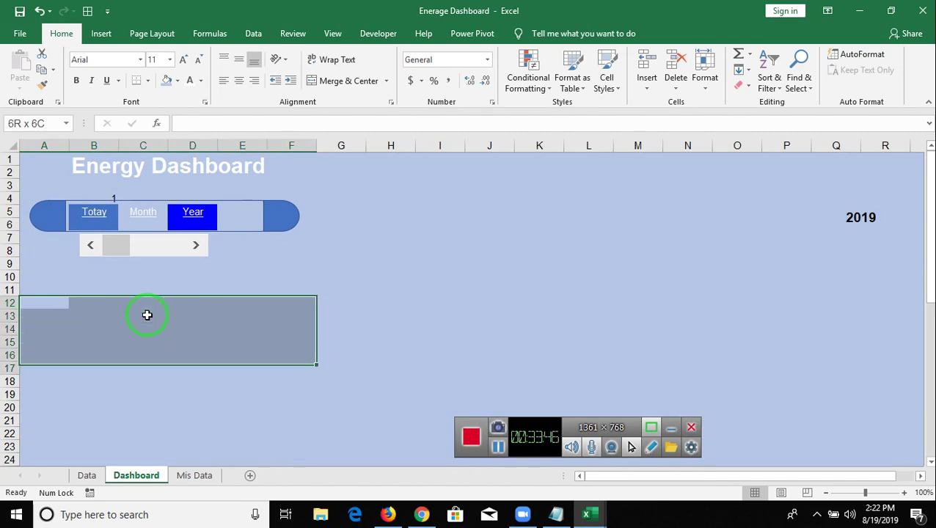
key("shift+Down")
key("shift+Down")
key("shift+Down")
key("shift+Down")
key("shift+Down")
key("shift+Down")
key("shift+Down")
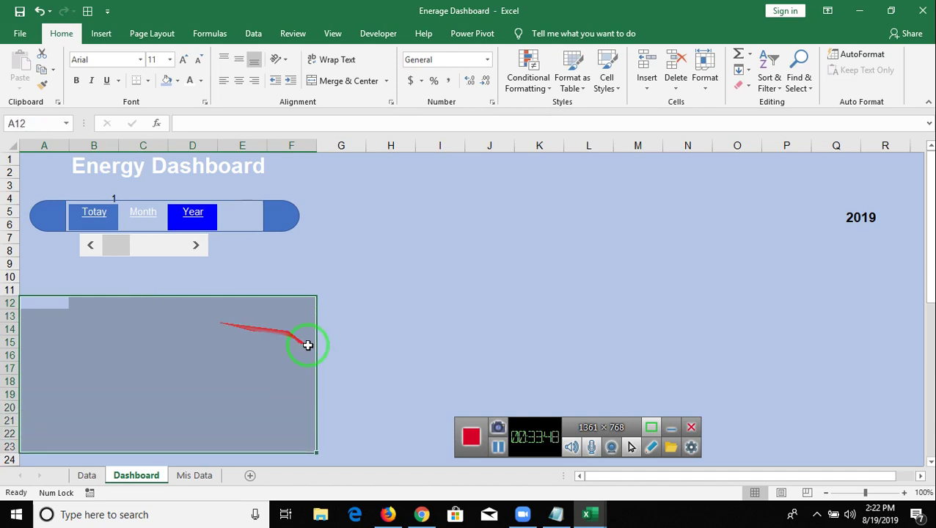
scroll(307, 345, "down", 3)
left_click_drag(315, 346, 322, 352)
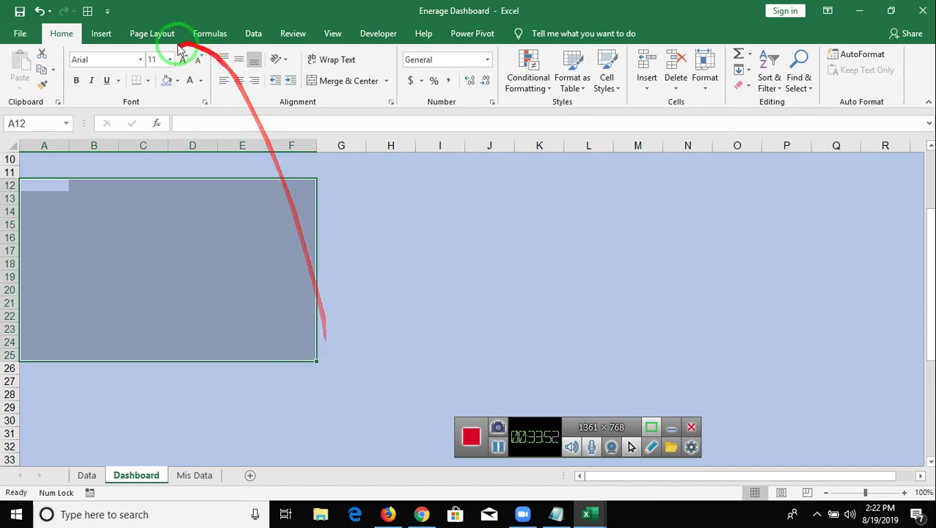
Fill the A12:F25 block with dark blue
left_click(176, 87)
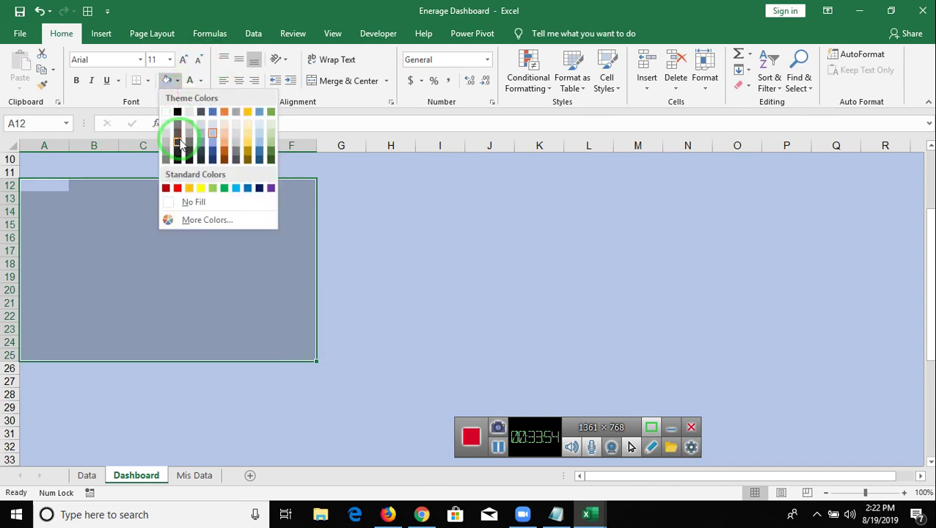
left_click(215, 113)
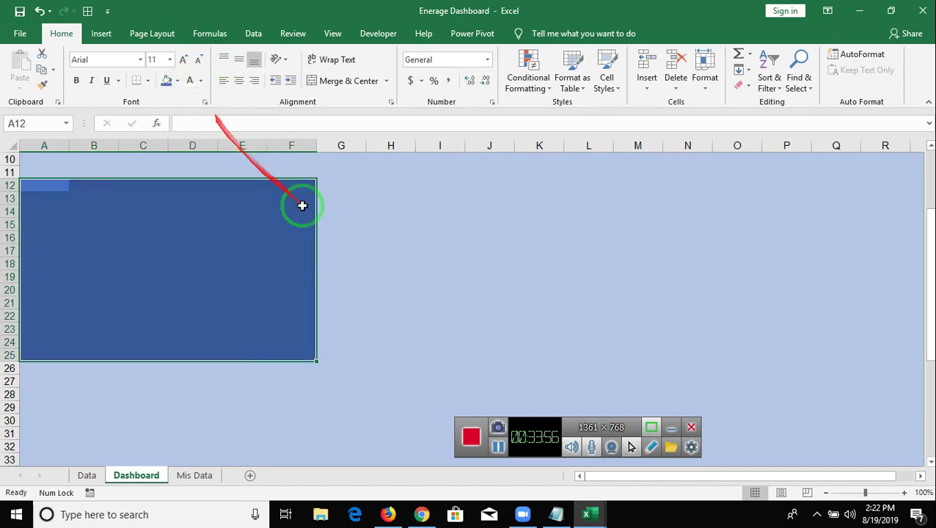
scroll(378, 238, "up", 1)
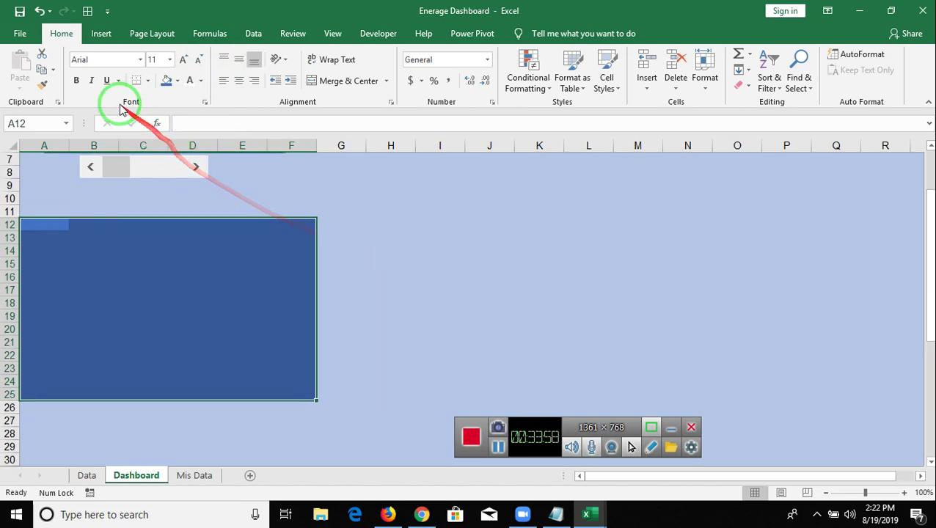
Paste a copy of the blue panel at H12 and narrow column G into a gap
key("ctrl+c")
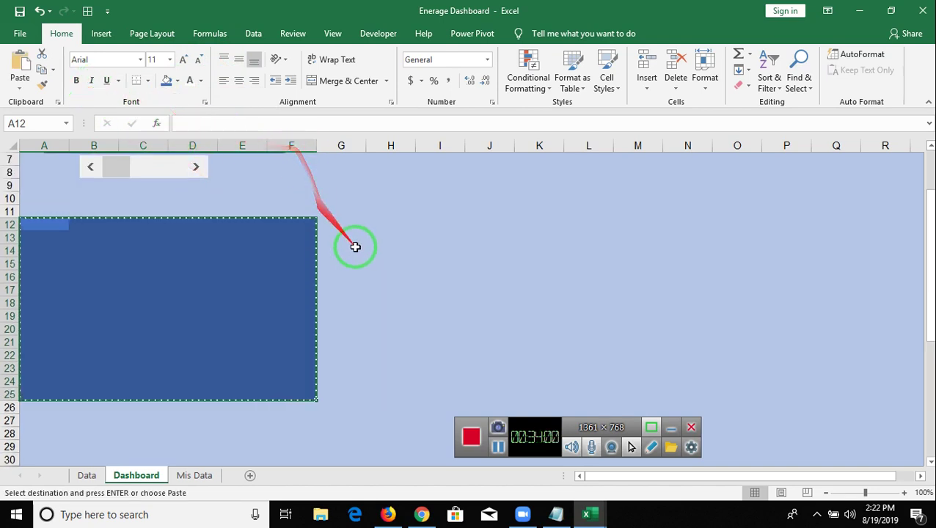
left_click(376, 222)
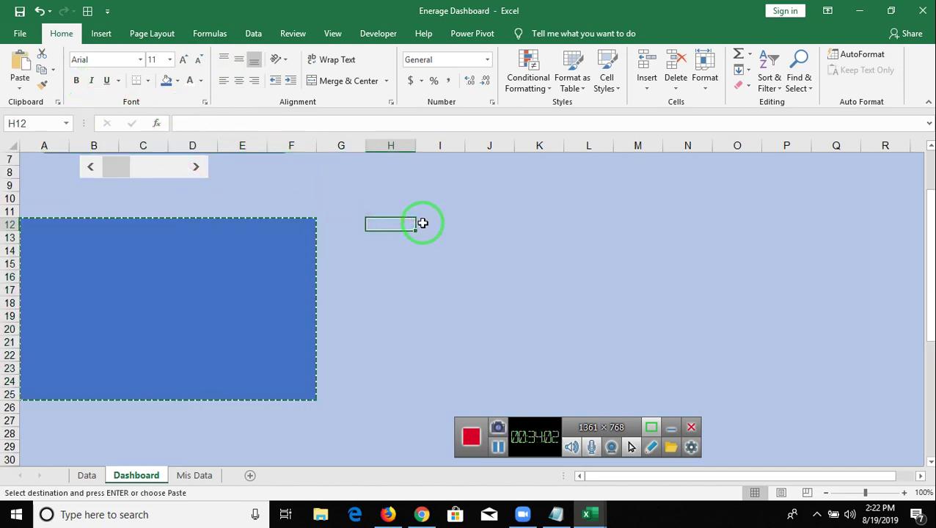
key("ctrl+v")
left_click_drag(365, 145, 336, 149)
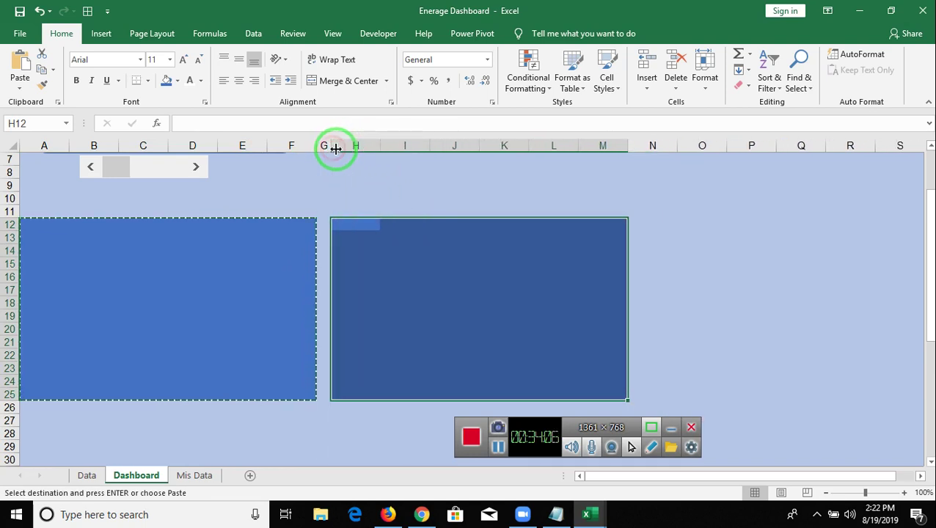
Paste a third blue panel at O12 and narrow column N into a gap
left_click(655, 227)
left_click(704, 231)
key("ctrl+v")
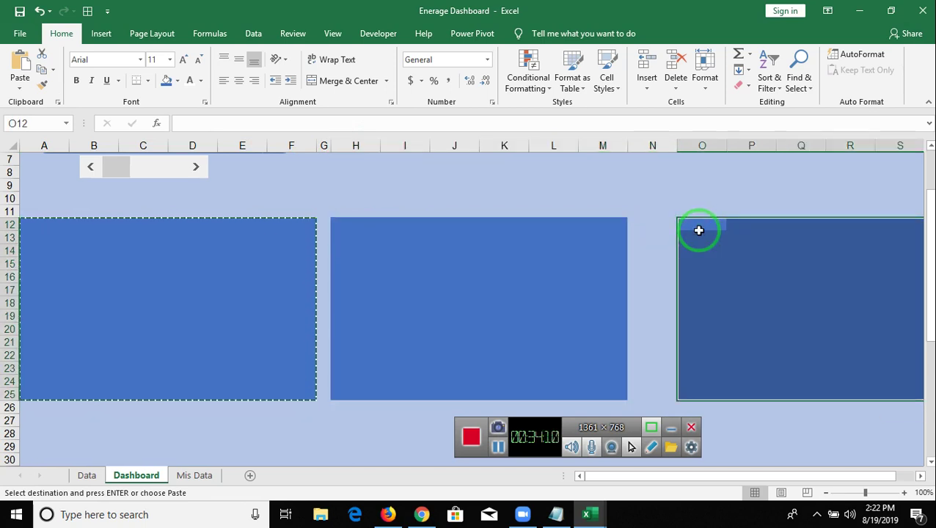
left_click_drag(675, 147, 641, 170)
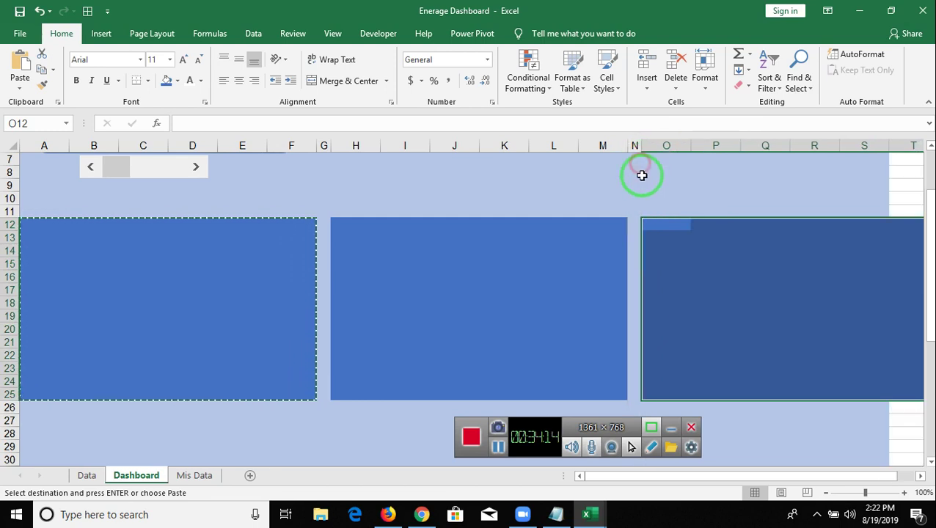
Copy column S's light-blue background onto column T with Format Painter
left_click_drag(783, 477, 826, 476)
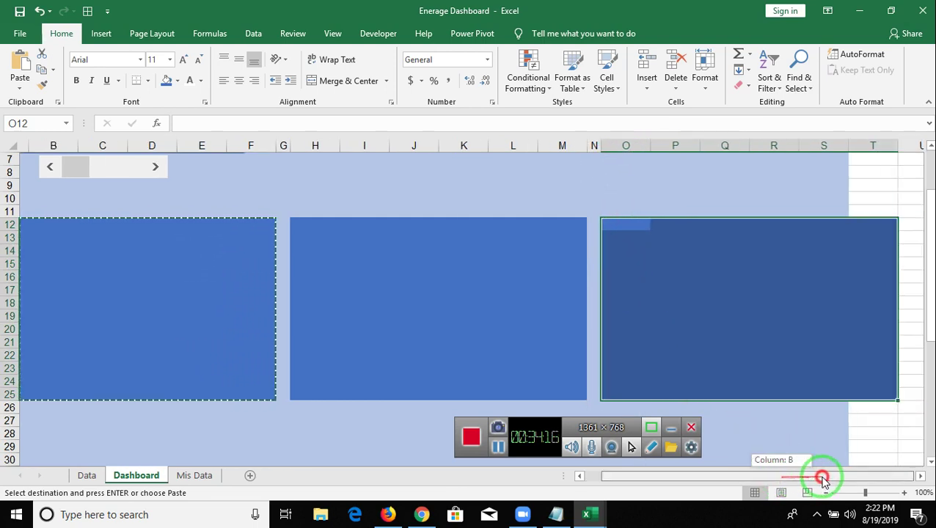
left_click(822, 273)
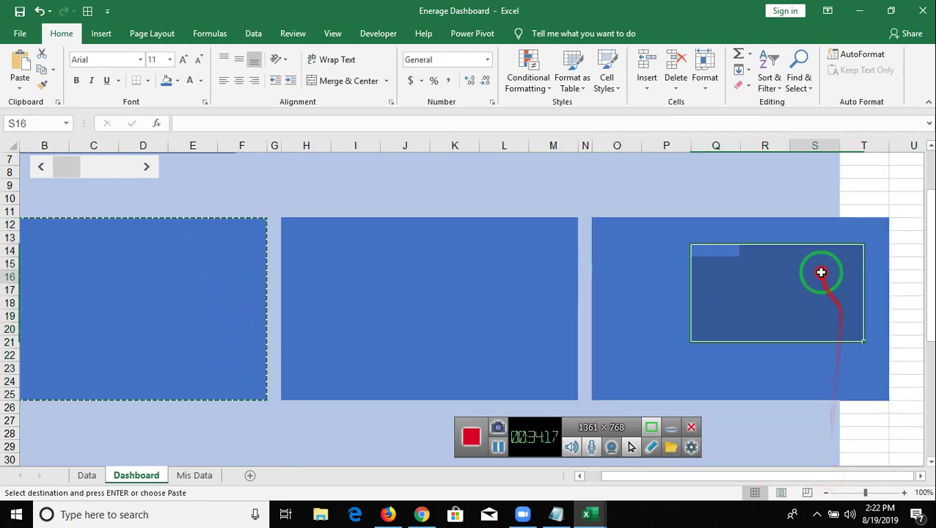
left_click(815, 139)
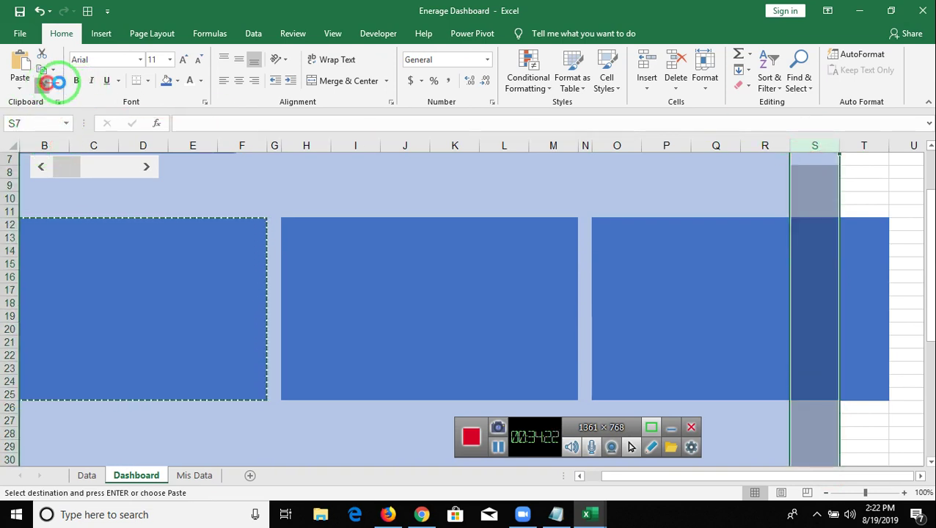
left_click(42, 84)
left_click(864, 146)
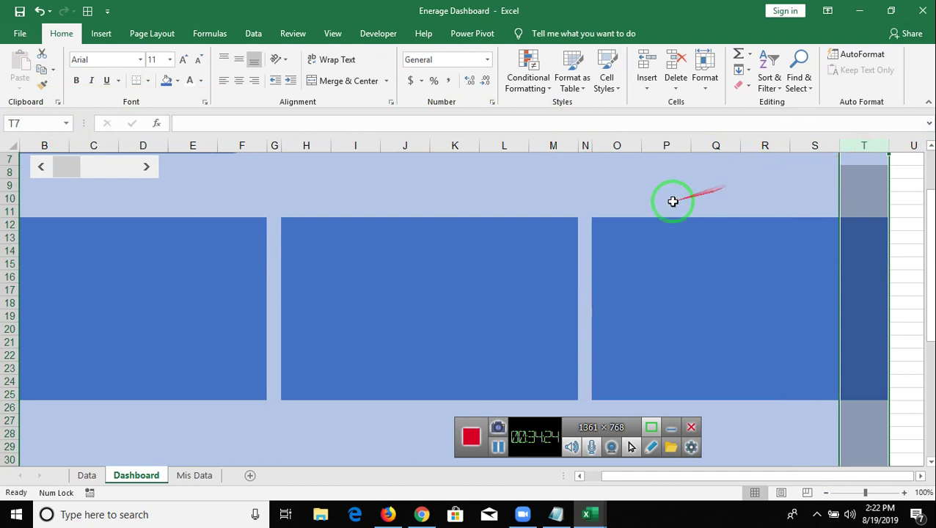
left_click(591, 190)
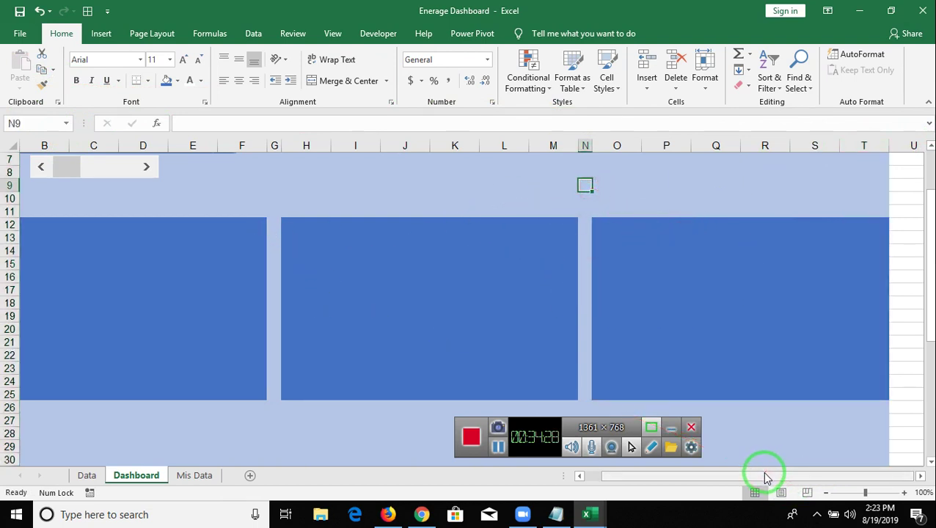
Copy rows 12–25 and paste them at row 27 as a second row of panels
left_click_drag(765, 475, 628, 476)
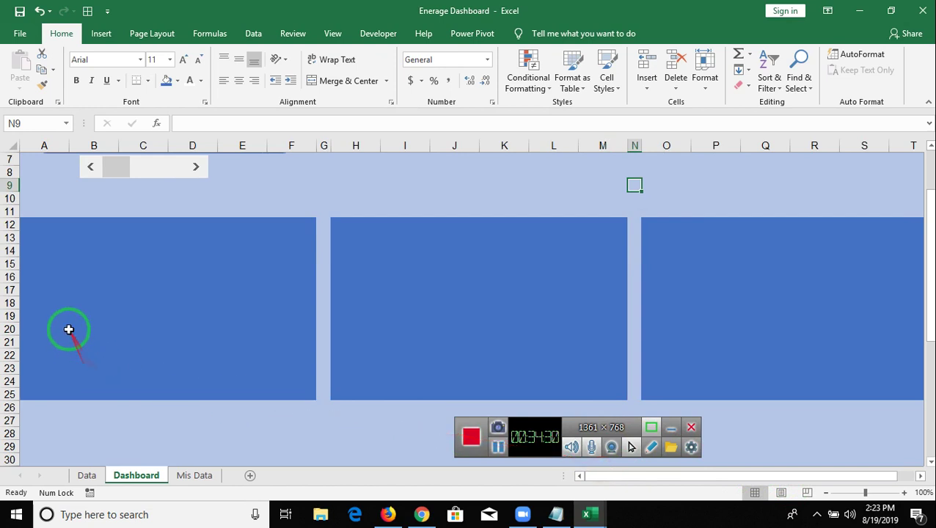
left_click(5, 225)
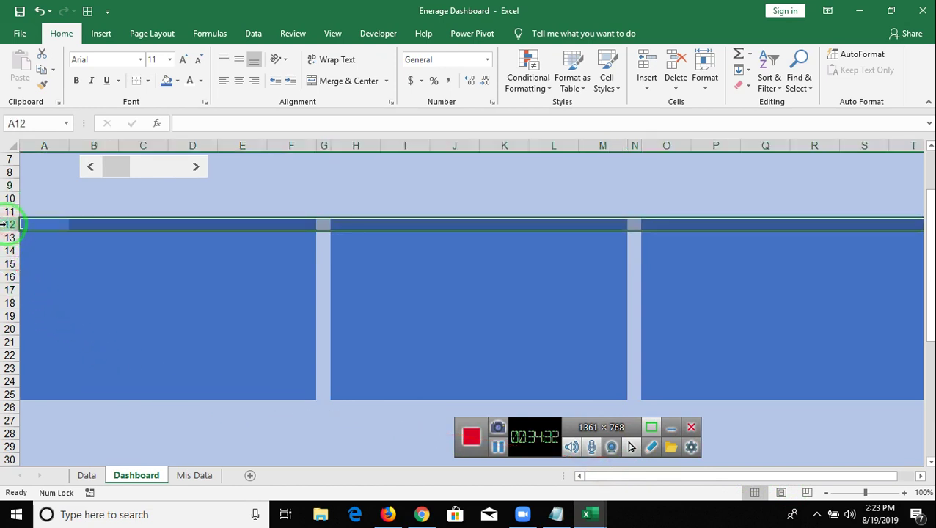
left_click_drag(5, 224, 15, 398)
key("ctrl+c")
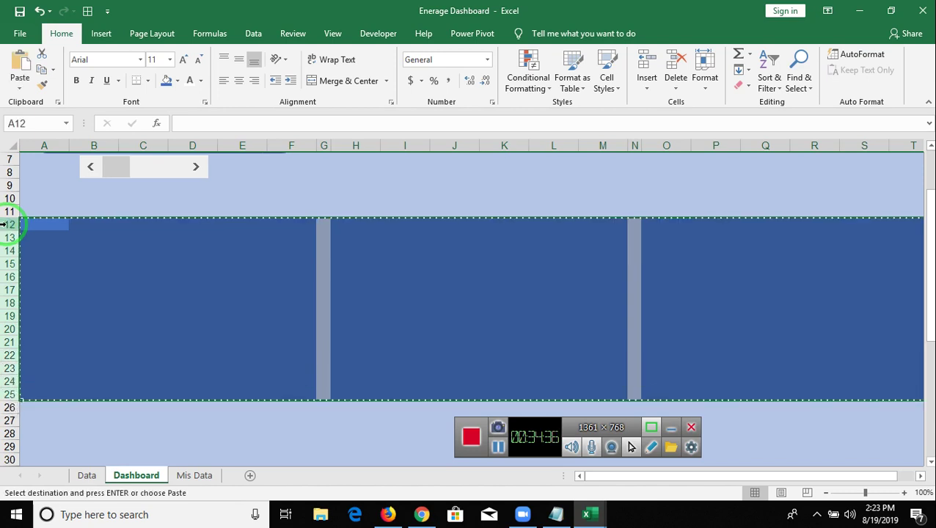
key("Down")
key("Down")
key("Down")
key("Down")
key("Down")
key("Down")
key("Down")
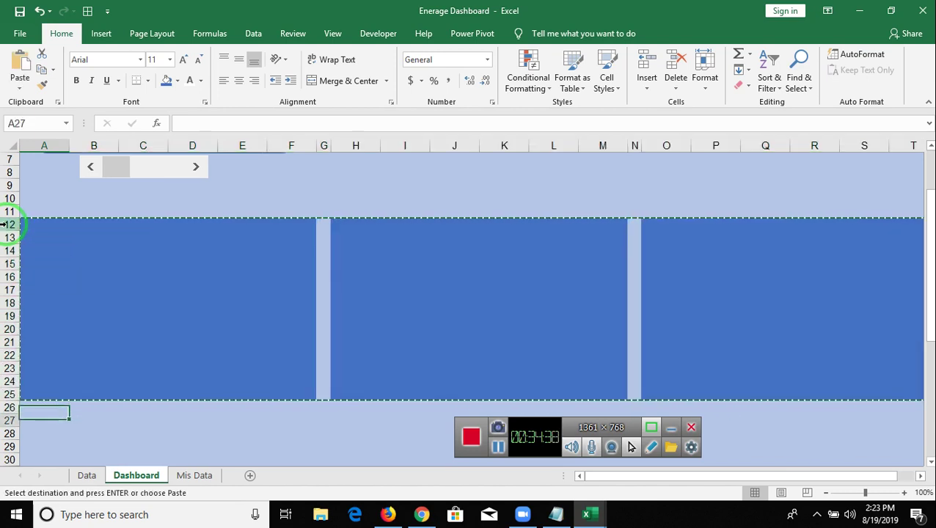
key("ctrl+v")
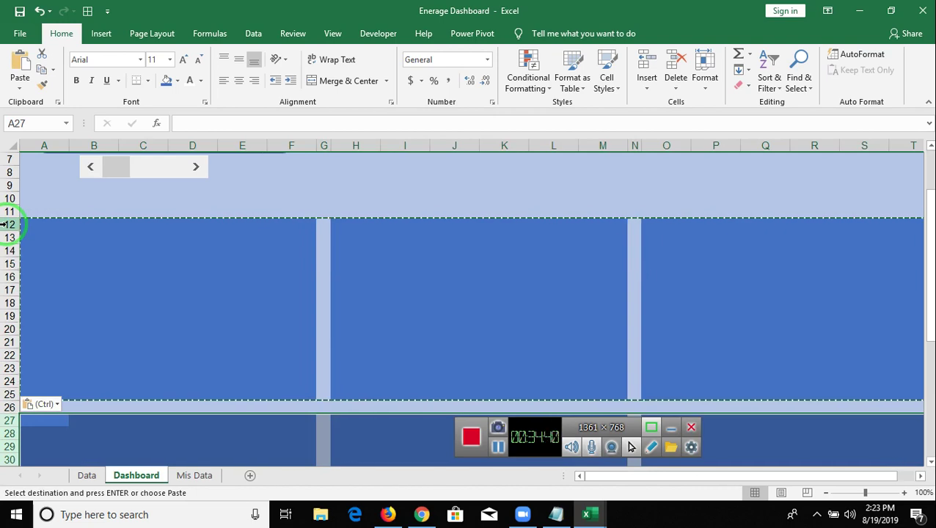
key("Up")
key("Escape")
key("alt+Tab")
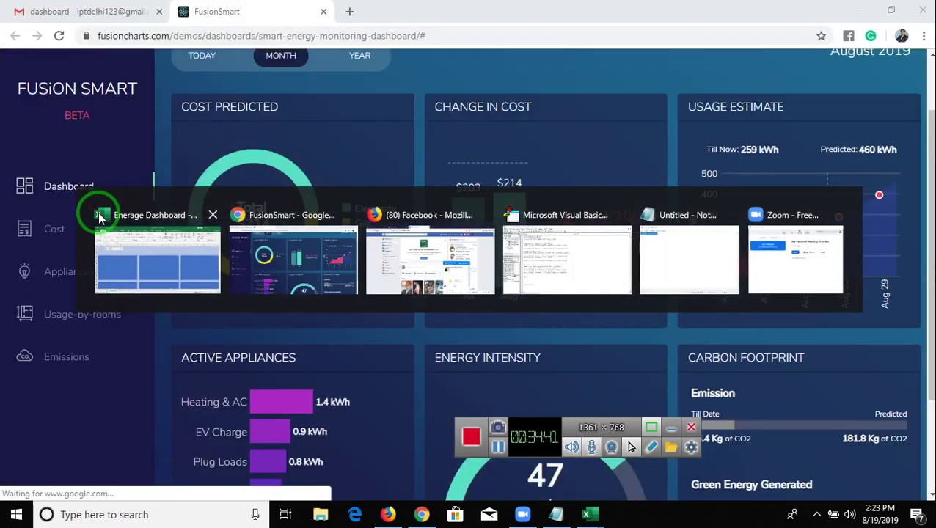
left_click(586, 515)
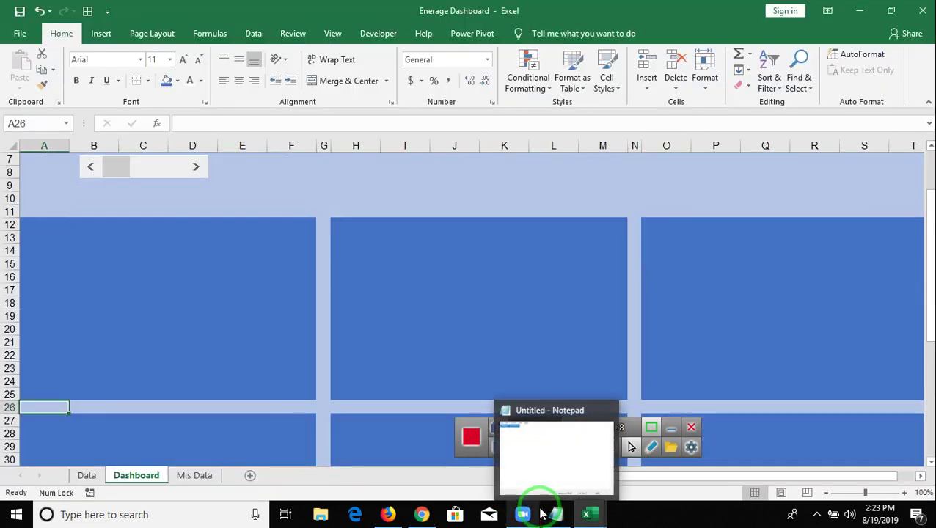
left_click(58, 226)
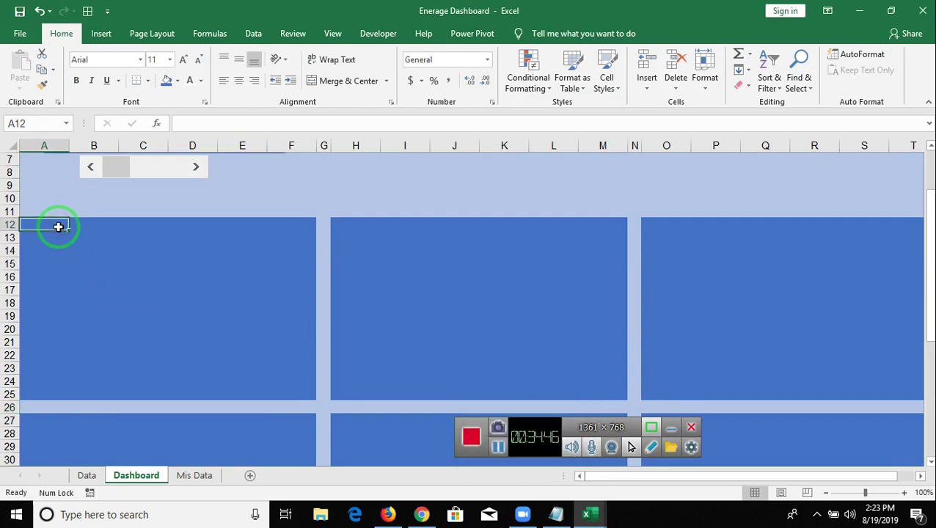
Add a thin bottom border under A12:F12, H12:M12 and O12:T12
key("shift+Right")
key("shift+Right")
key("shift+Right")
key("shift+Right")
key("shift+Right")
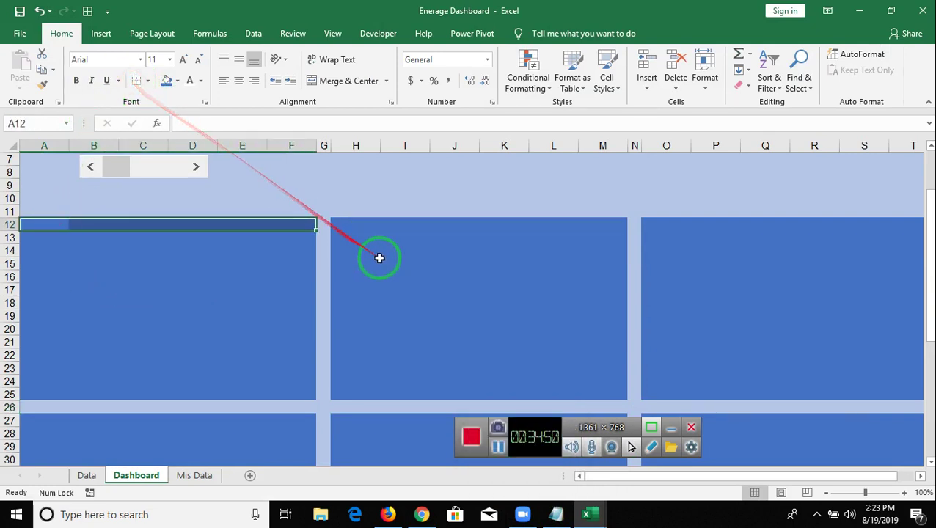
left_click(411, 263)
left_click(353, 229)
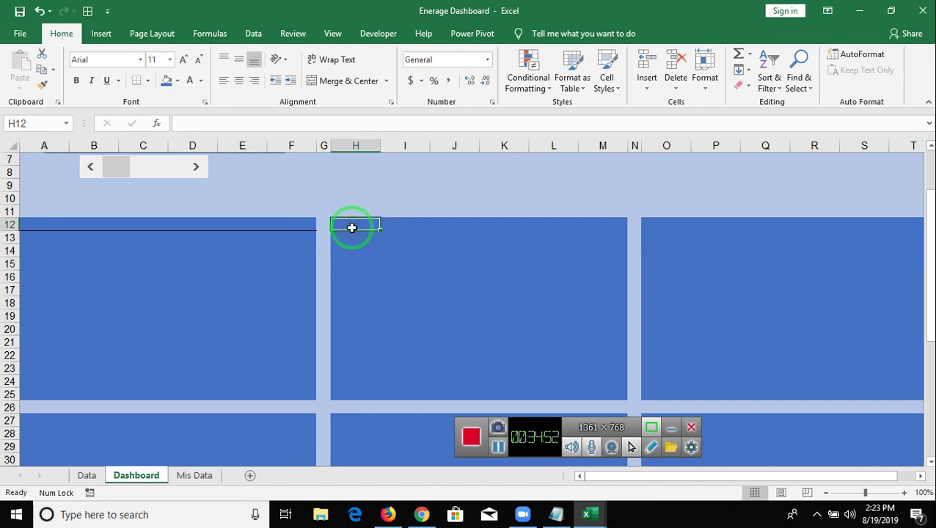
left_click_drag(352, 227, 604, 225)
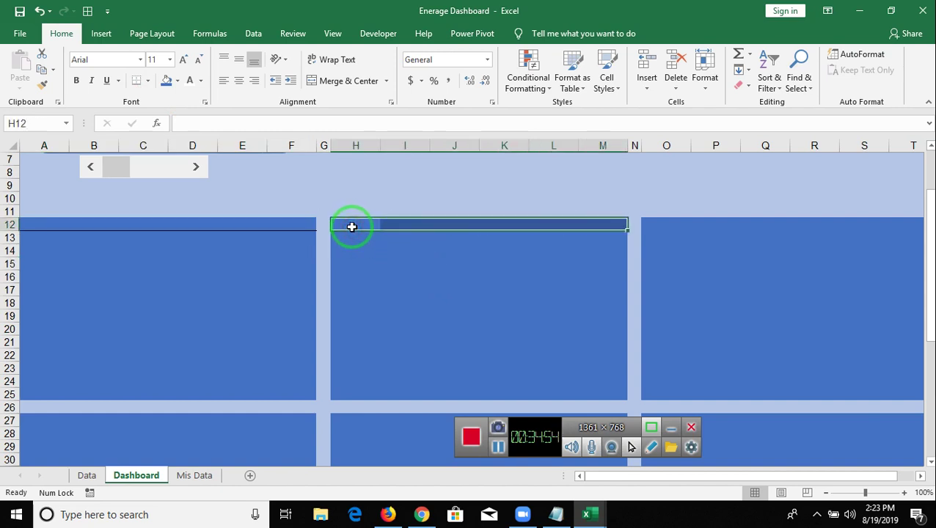
left_click(136, 80)
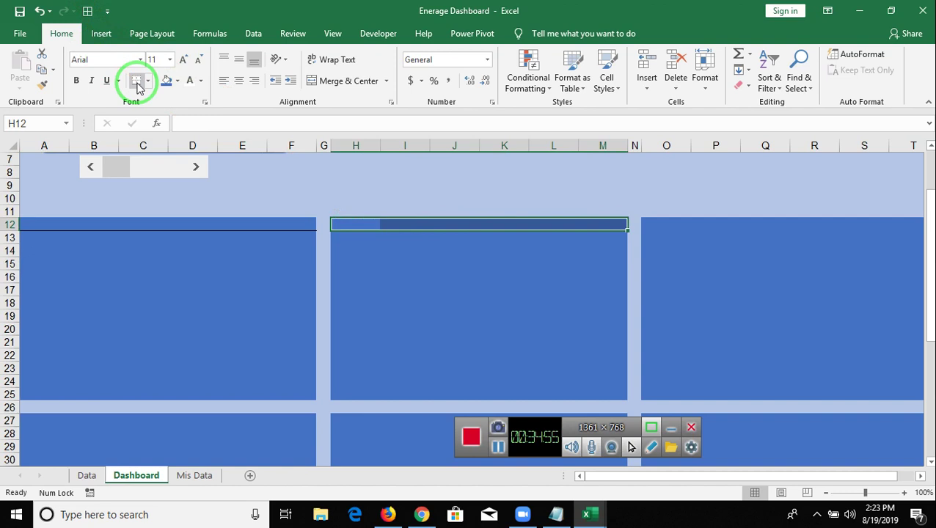
left_click(715, 251)
left_click(666, 225)
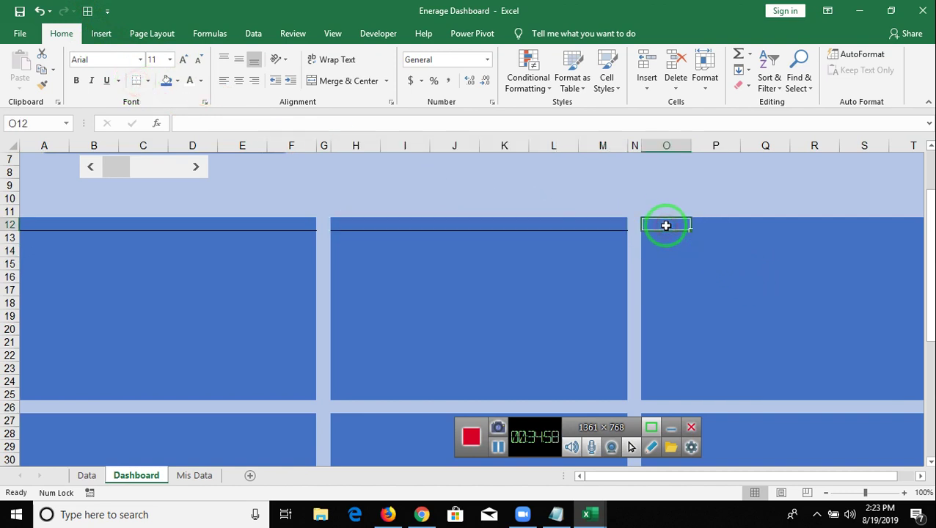
key("shift+Right")
key("shift+Right")
key("shift+Right")
key("shift+Right")
key("shift+Right")
key("shift+Right")
key("shift+Left")
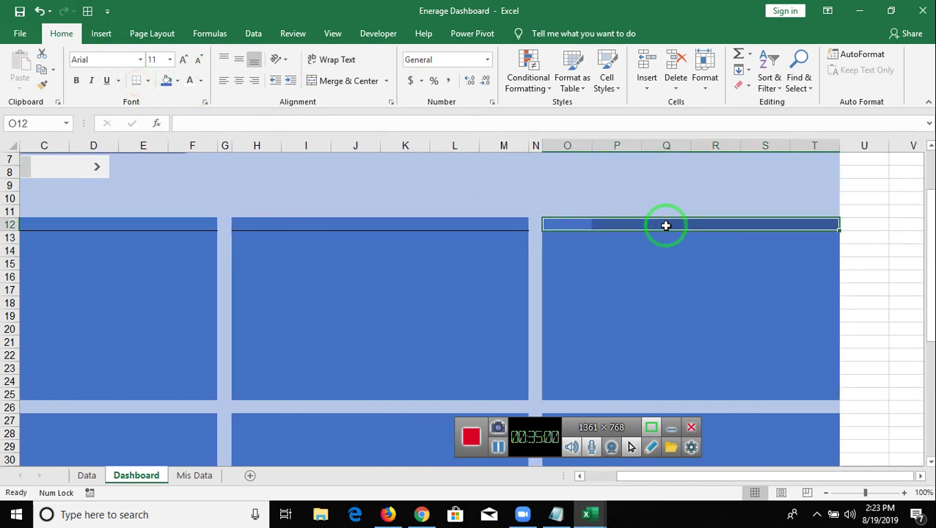
left_click(137, 81)
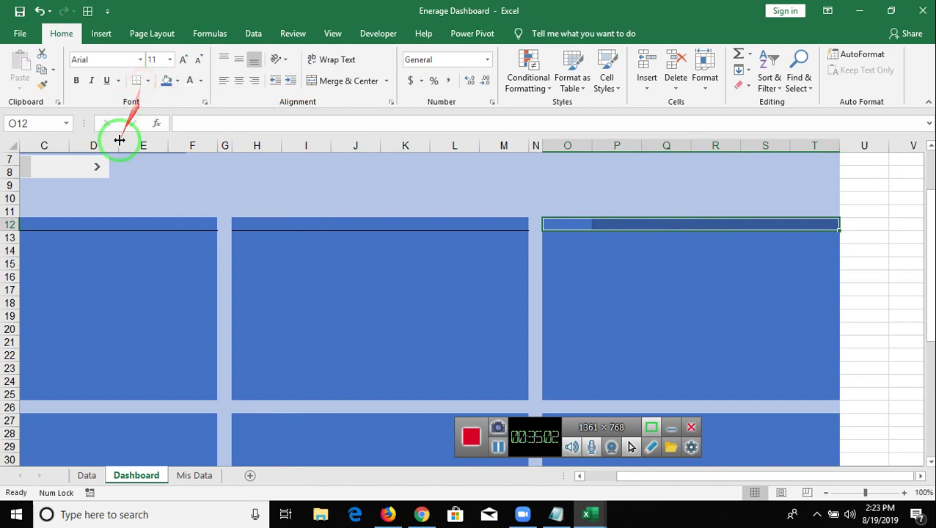
left_click(113, 212)
Copy row 12's bordered formatting onto row 27 for the lower panels
left_click(14, 223)
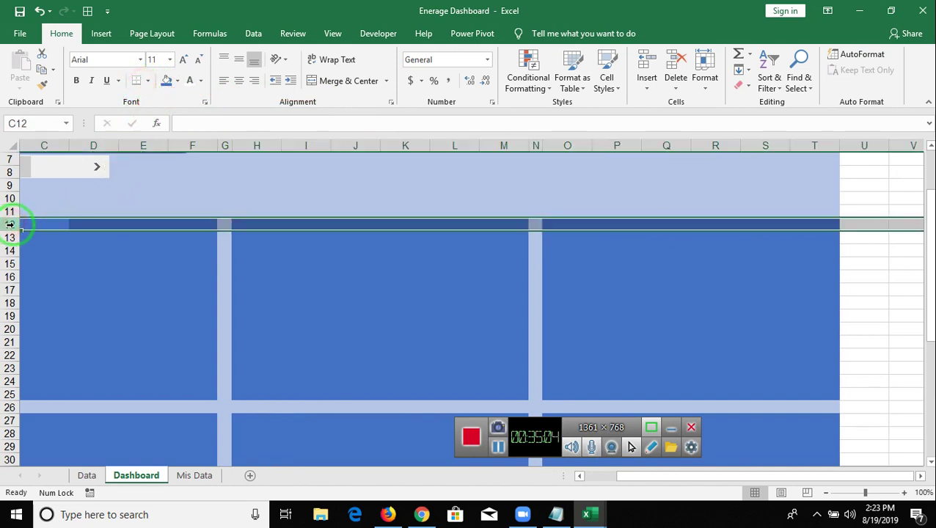
key("ctrl+c")
scroll(8, 315, "down", 3)
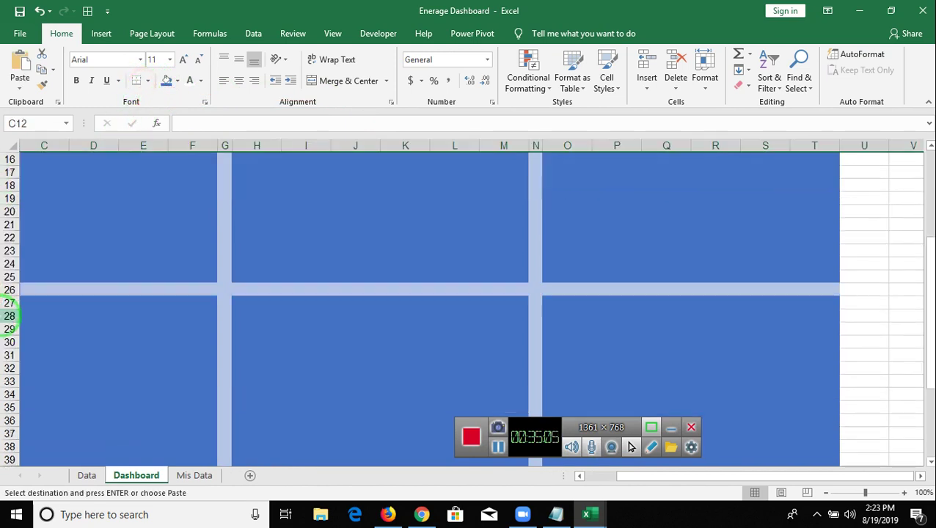
left_click(11, 304)
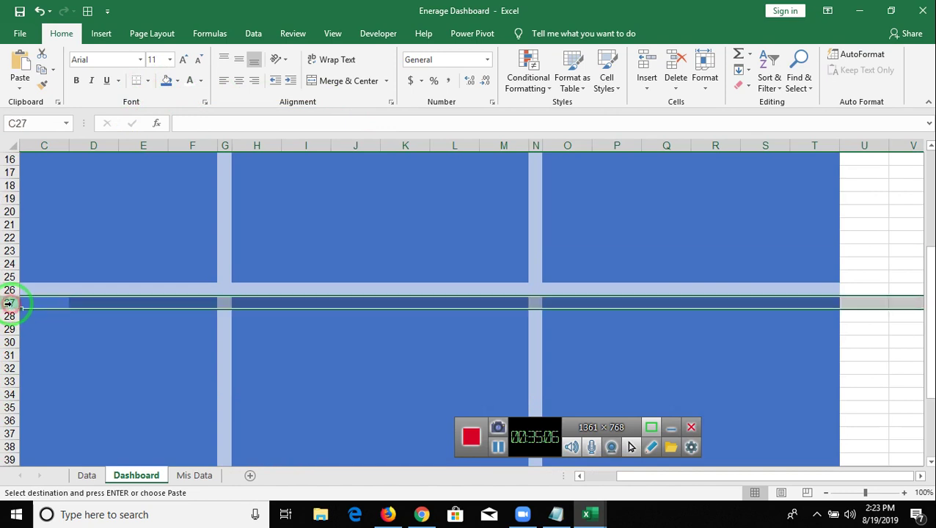
left_click(96, 365)
key("Home")
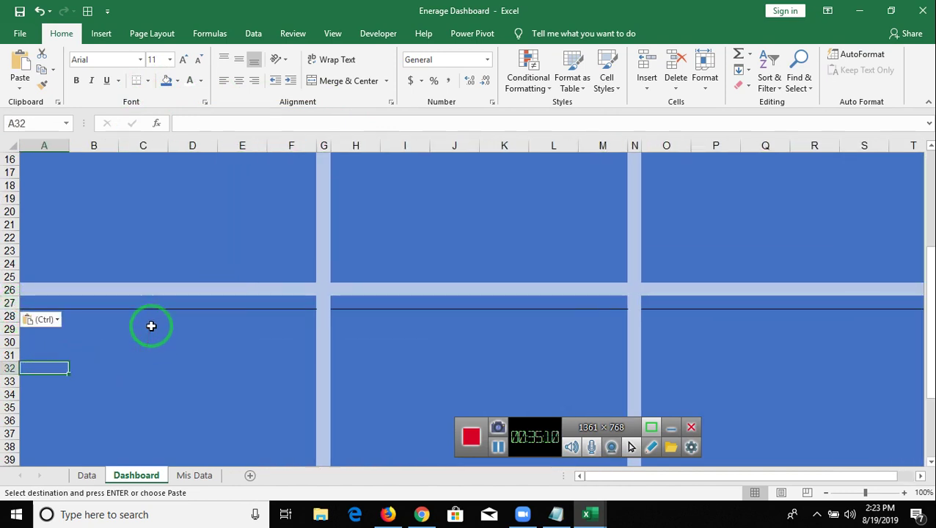
key("Escape")
key("Up")
key("Up")
key("Up")
key("Up")
key("Up")
key("Up")
key("Up")
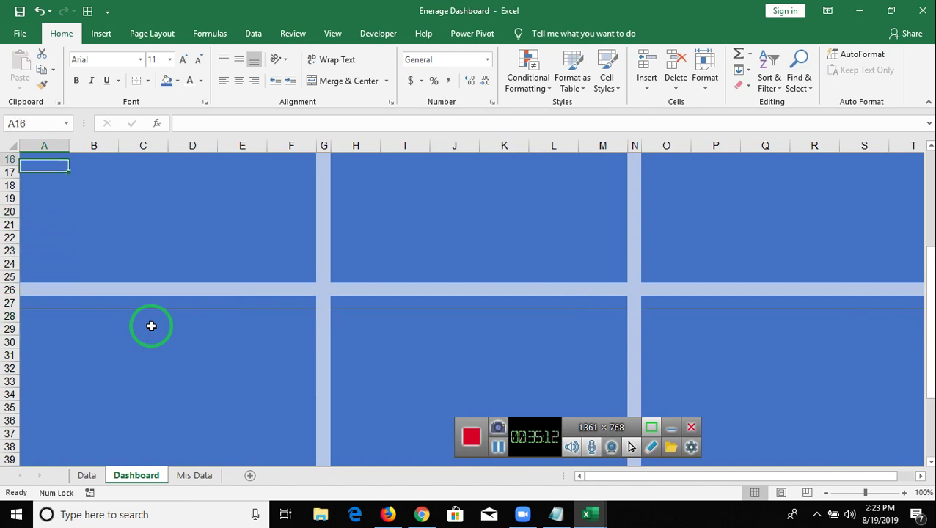
key("Up")
key("Up")
key("Up")
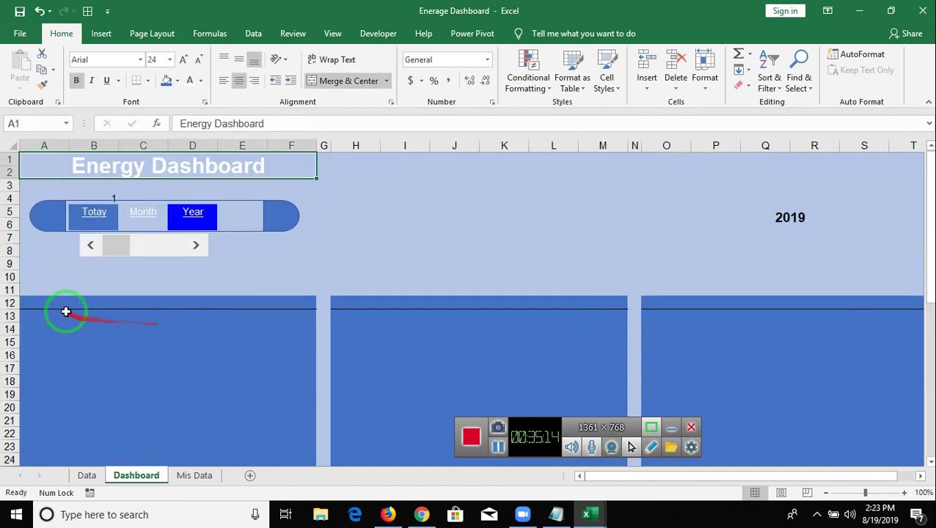
Make row 12 taller and enter the heading 'COST PREDICTED' in A12
key("alt+Tab")
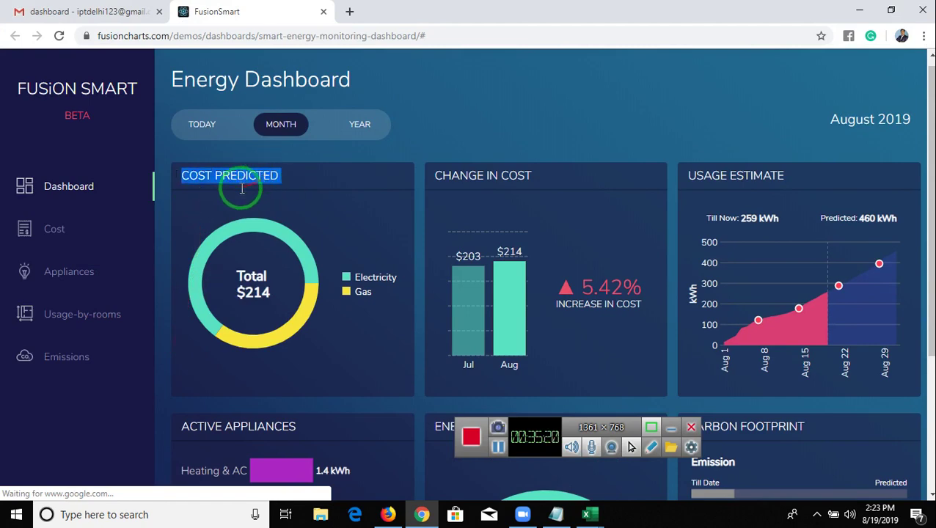
key("alt+Tab")
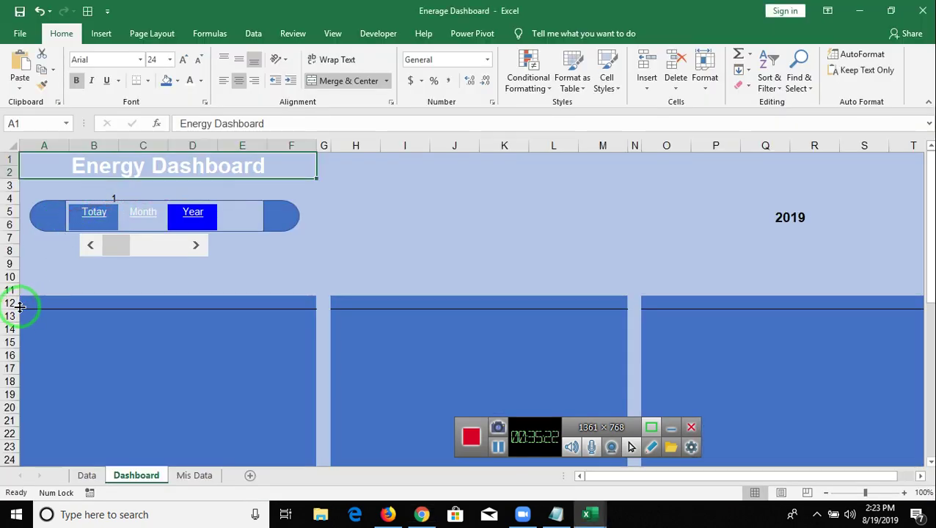
left_click_drag(20, 307, 20, 320)
left_click(35, 311)
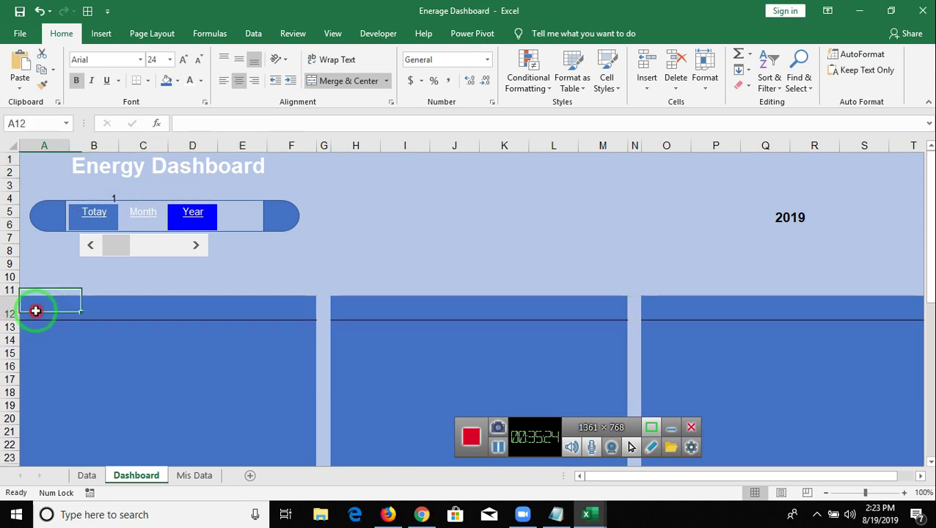
type("COST PREDICTED")
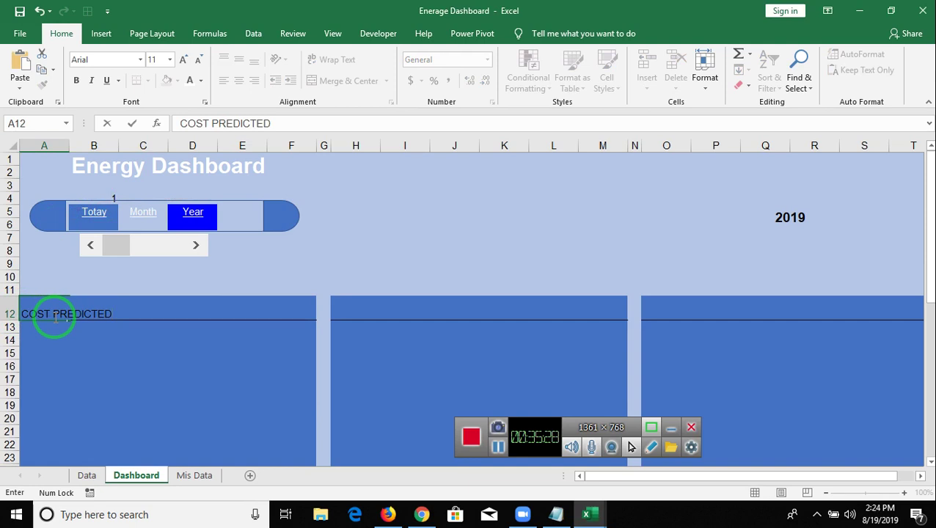
left_click(55, 316)
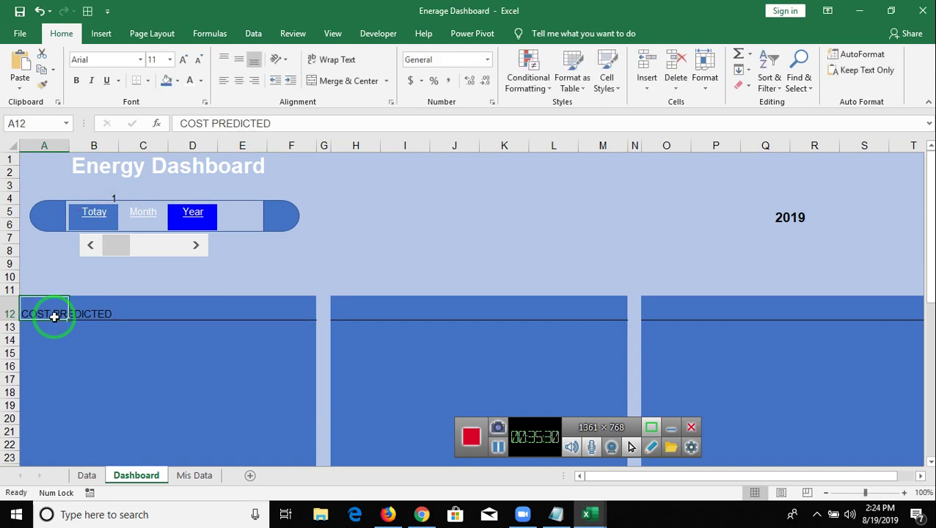
left_click(181, 123)
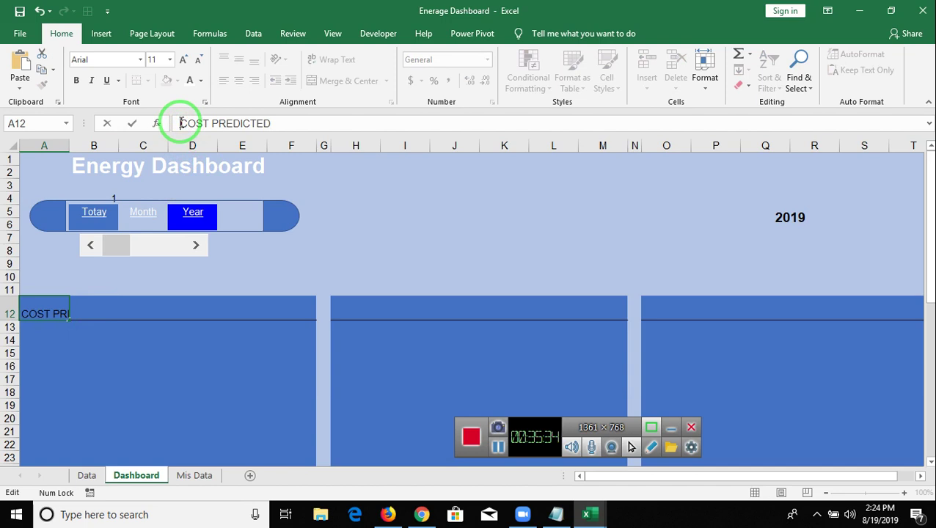
key("Return")
key("Up")
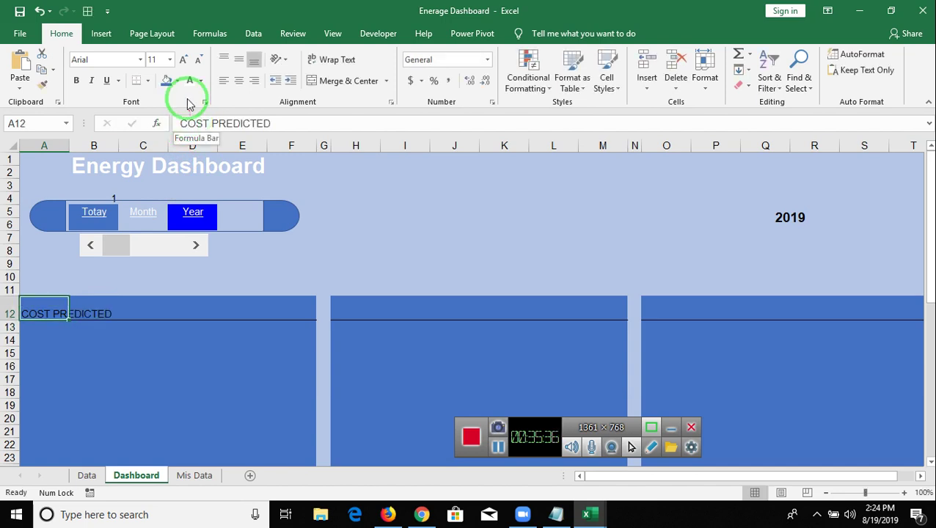
Undo an unwanted paste on the heading and compare against the reference dashboard
key("ctrl+v")
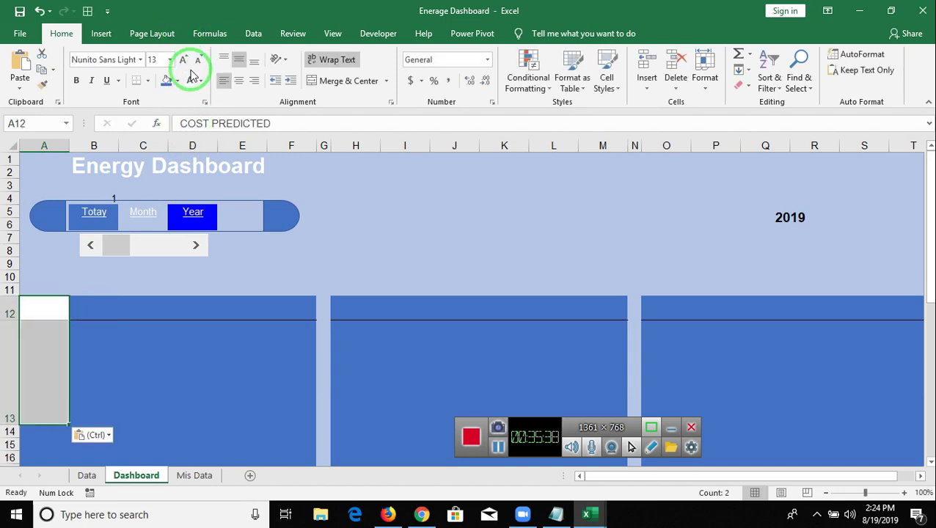
key("ctrl+z")
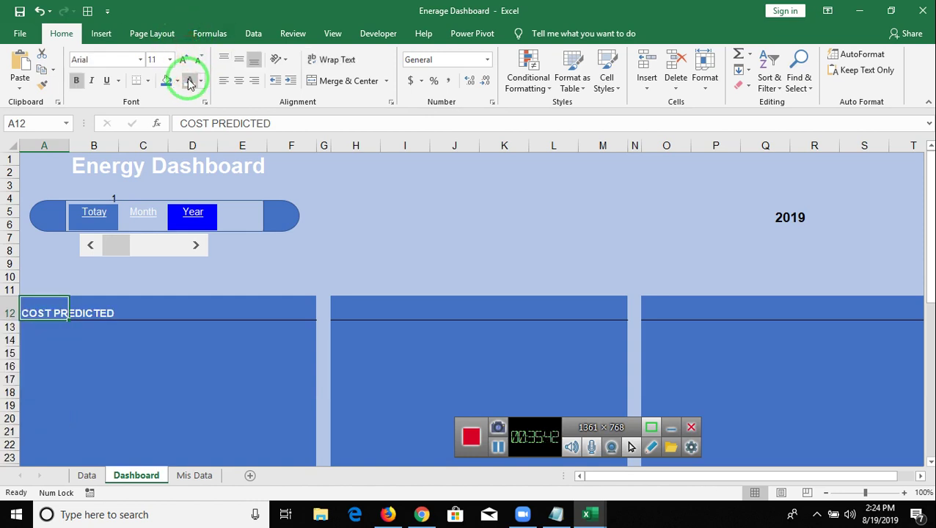
key("alt+Tab")
key("alt+Tab")
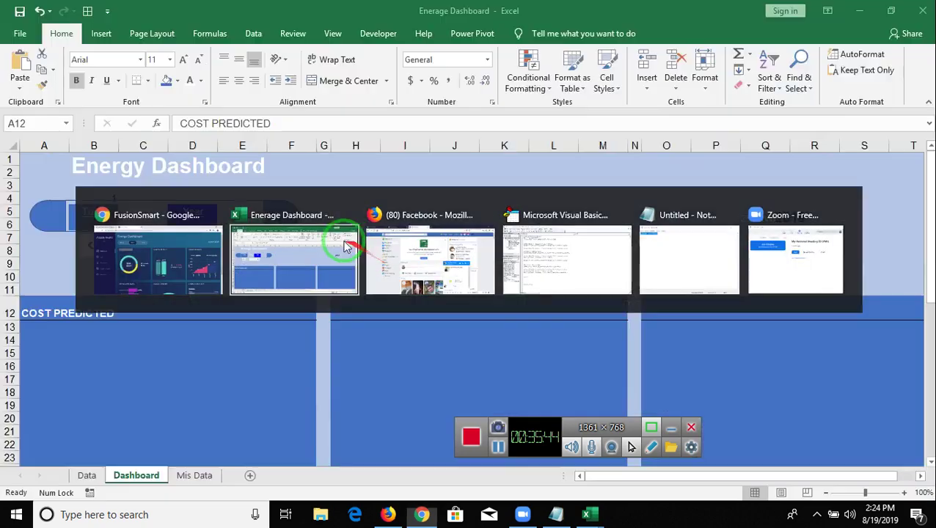
left_click(199, 328)
scroll(192, 341, "down", 3)
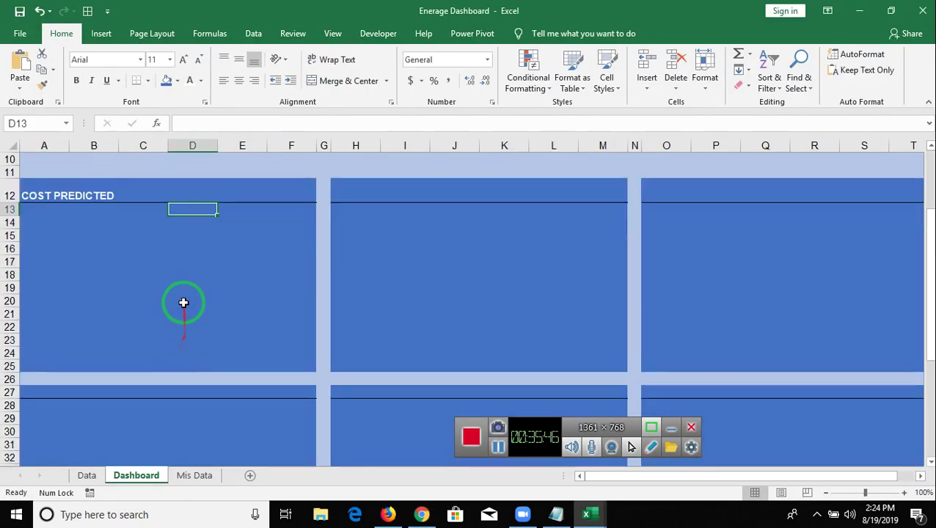
key("alt+Tab")
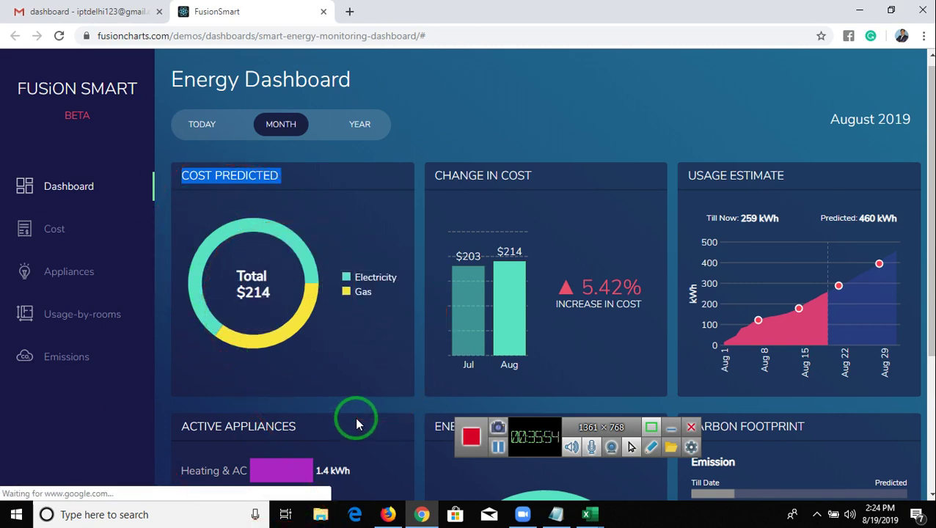
key("alt+Tab")
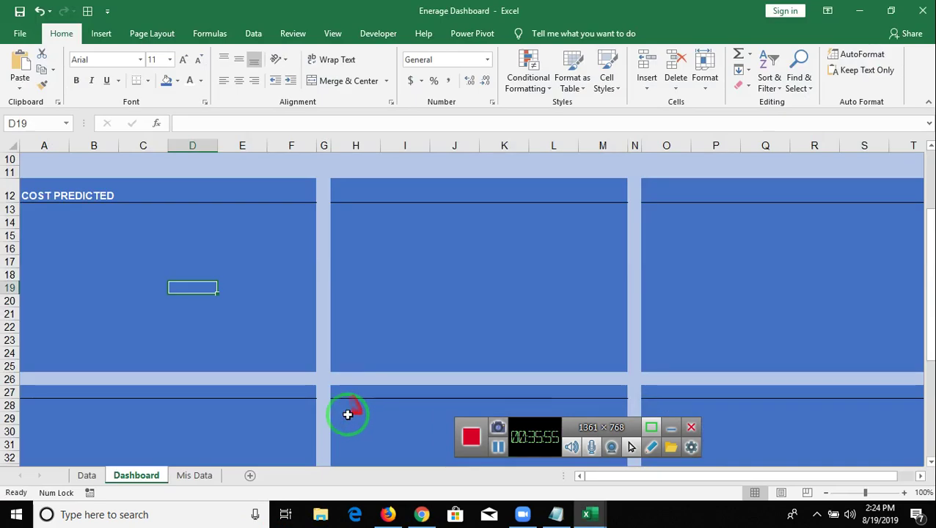
Open the Mis Data sheet and check the values in C2 and D2
left_click(191, 475)
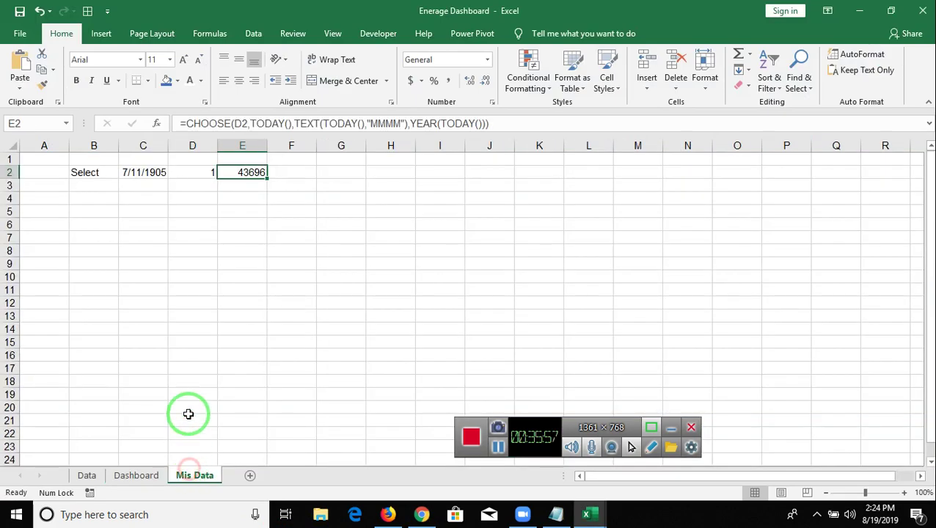
left_click(150, 173)
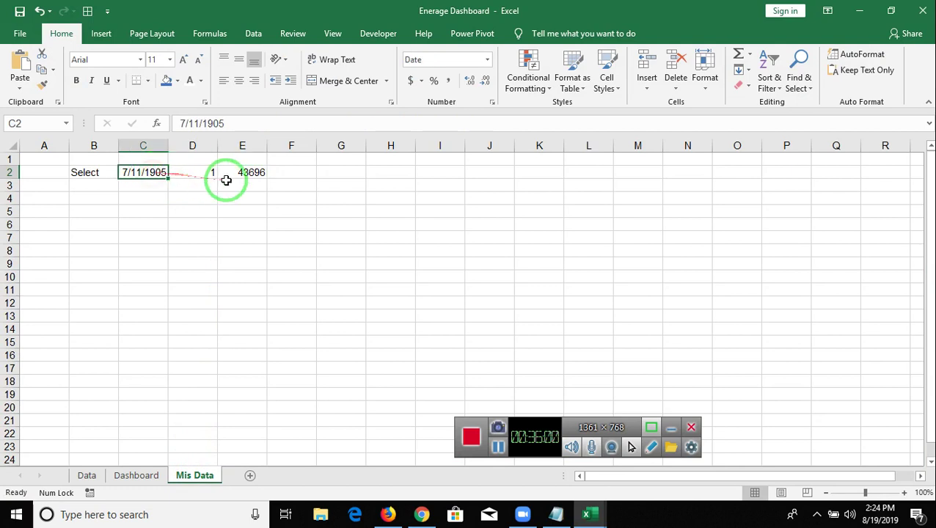
left_click(205, 173)
left_click(143, 174)
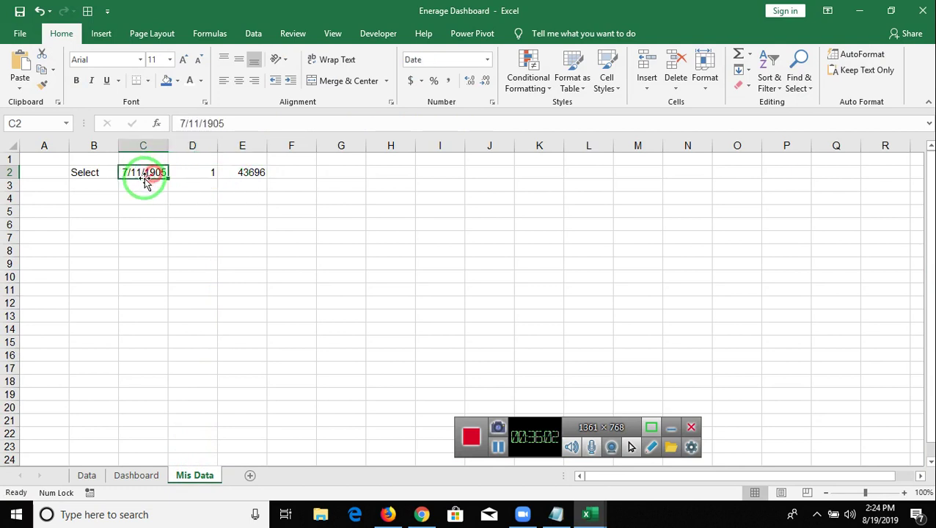
Try a sum formula in C4, then delete the resulting #NAME? error
left_click(147, 199)
type("=")
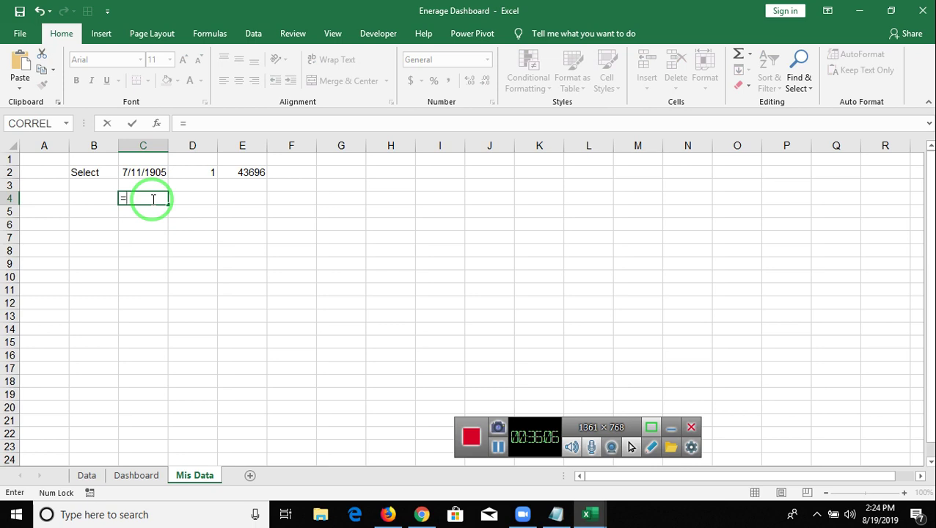
type("sum")
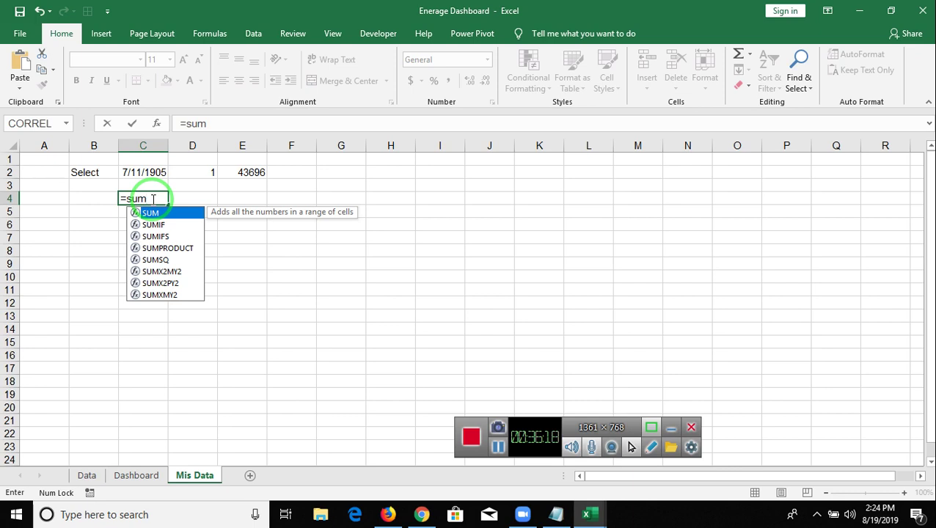
key("Escape")
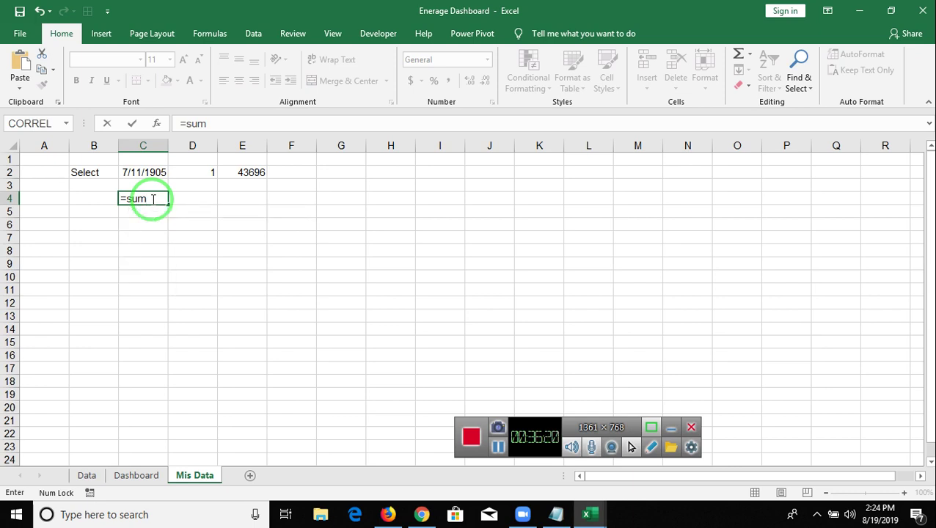
key("Up")
key("Up")
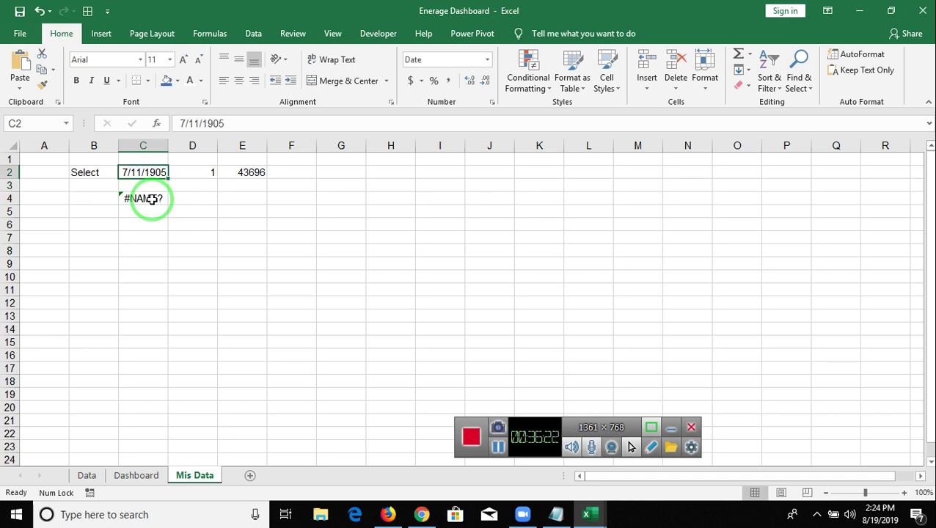
key("Down")
key("Down")
key("Delete")
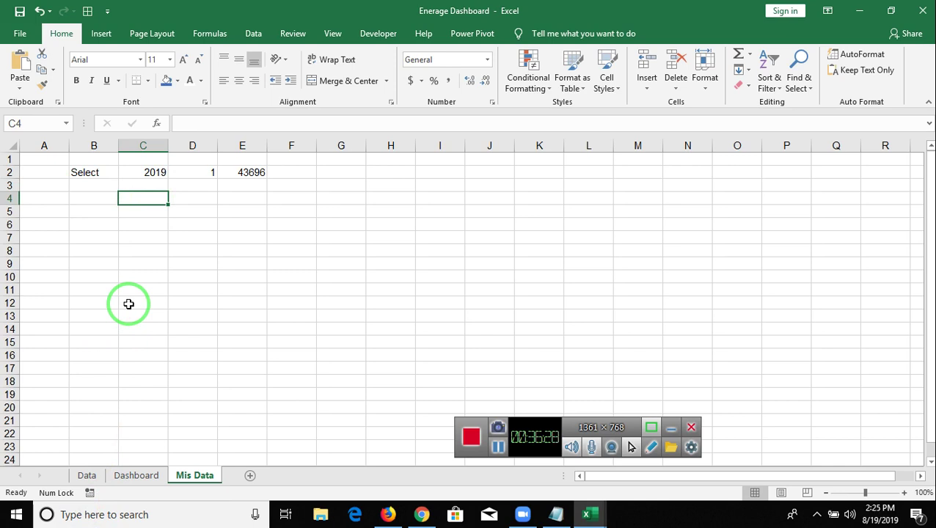
Compare C4 with the 2019 year in C2, leaving C4 selected
left_click(100, 199)
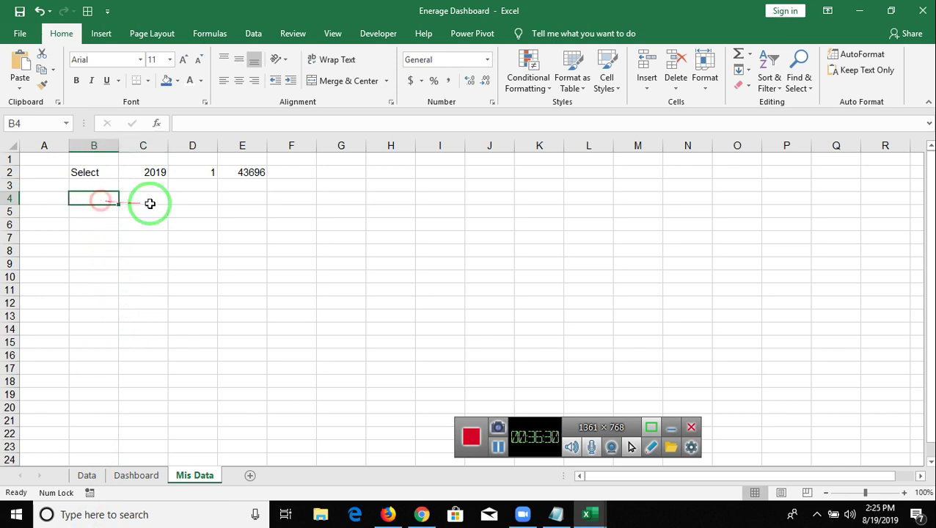
left_click(149, 202)
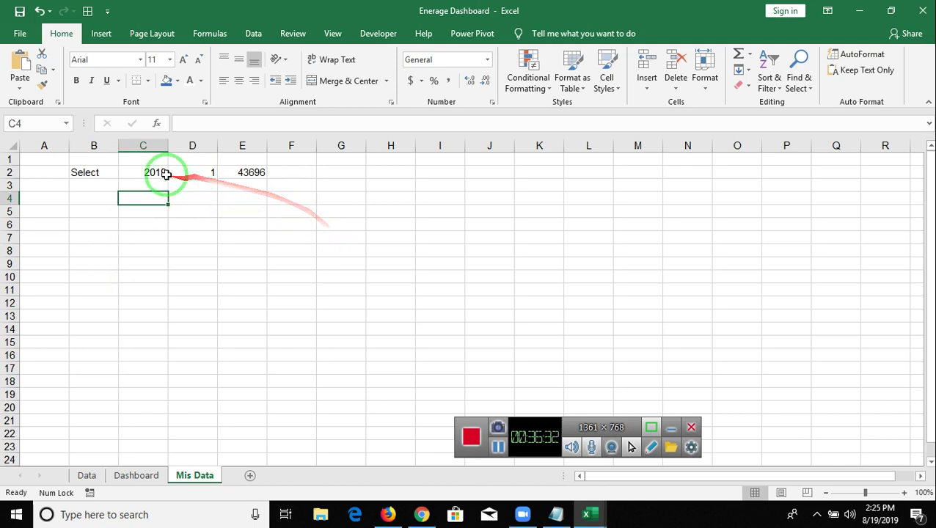
left_click(165, 173)
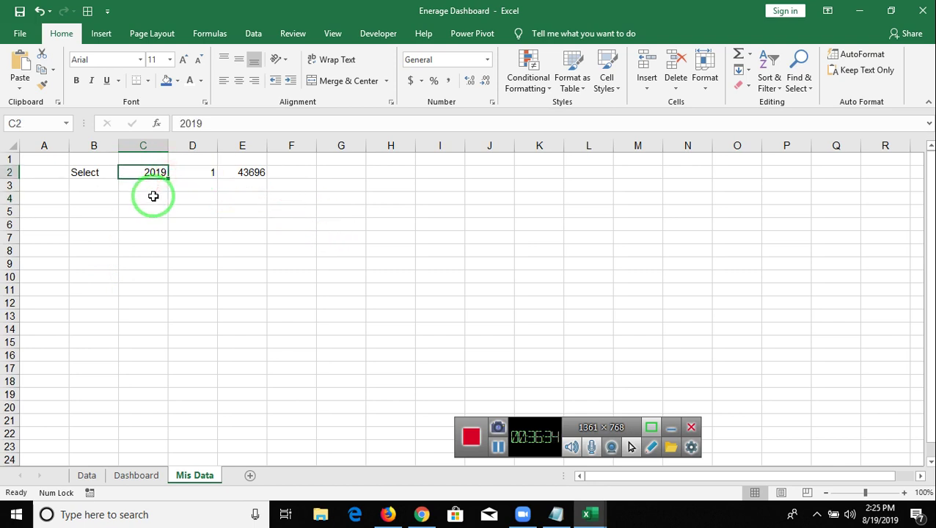
left_click(153, 196)
left_click(152, 174)
left_click(153, 196)
left_click(152, 174)
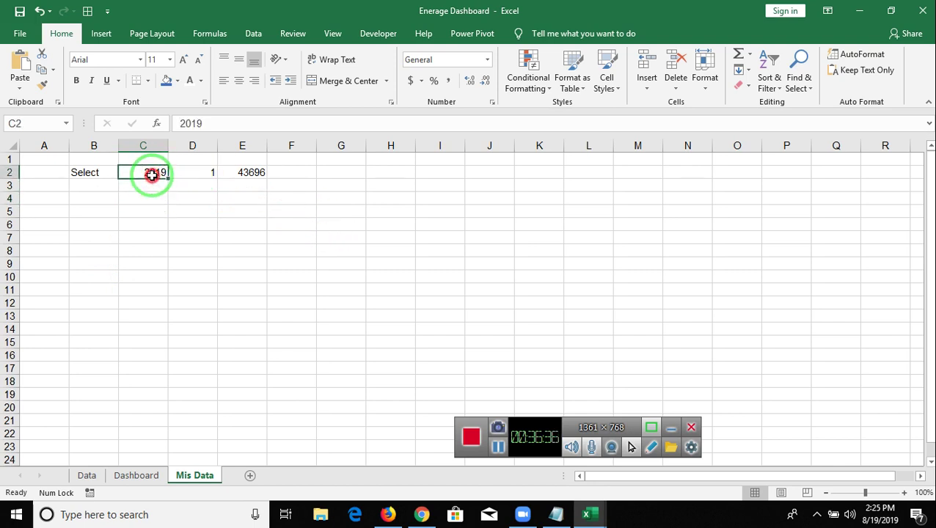
left_click(151, 198)
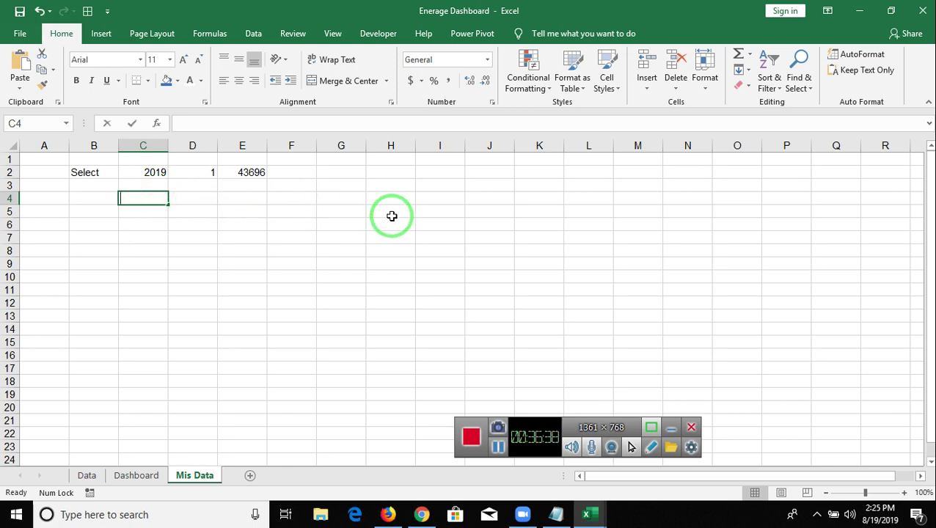
Begin an IF formula in C4 referencing C2, TODAY and SUMIF
type("=if")
key("Tab")
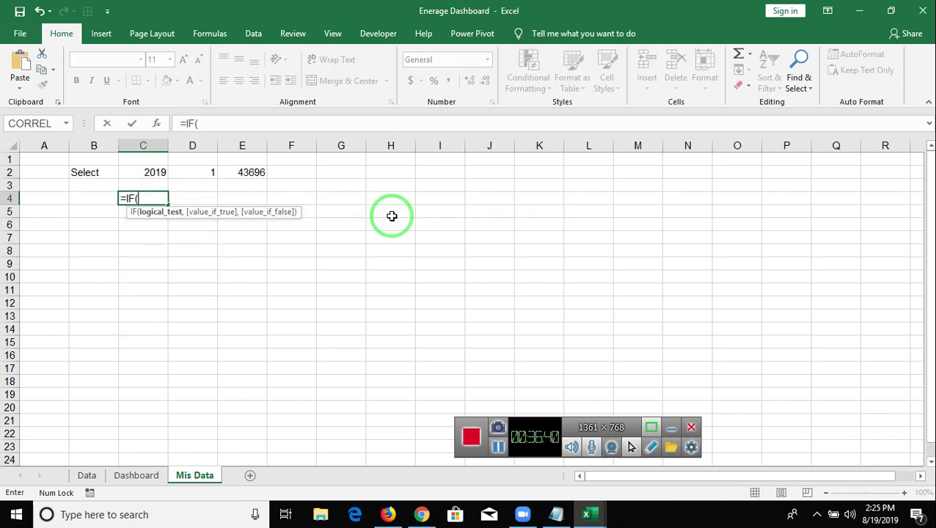
key("Up")
key("Up")
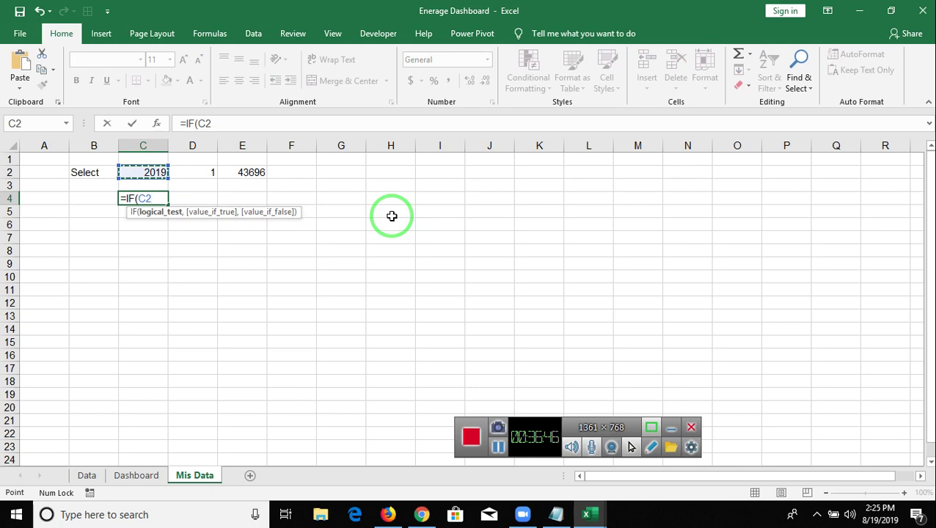
type("=today")
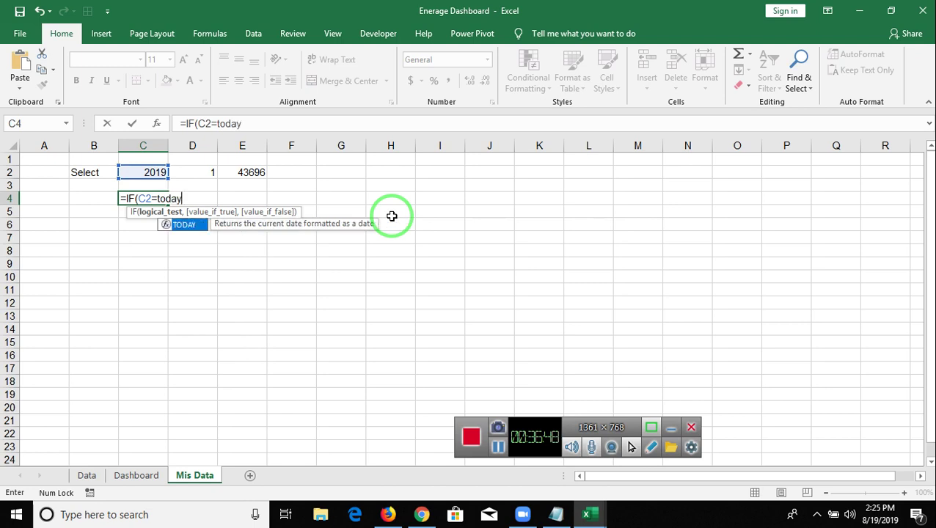
key("Tab")
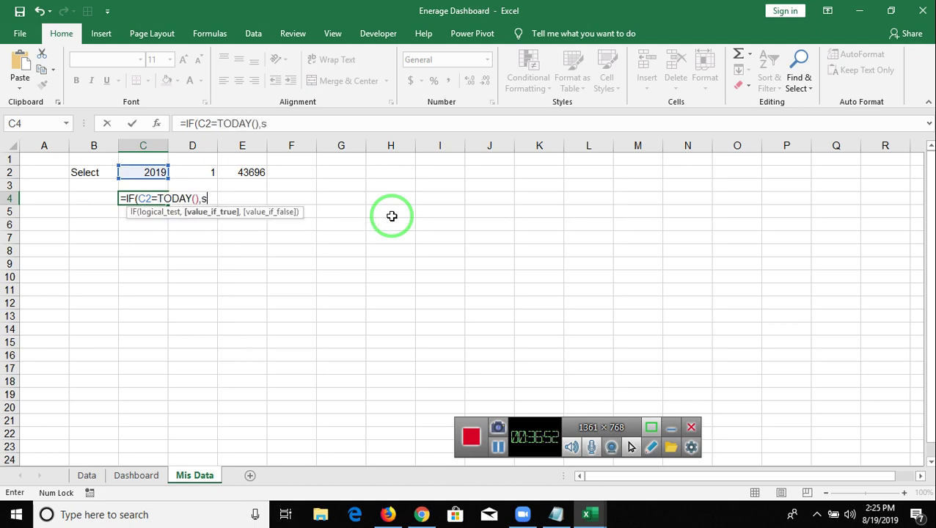
type("umif")
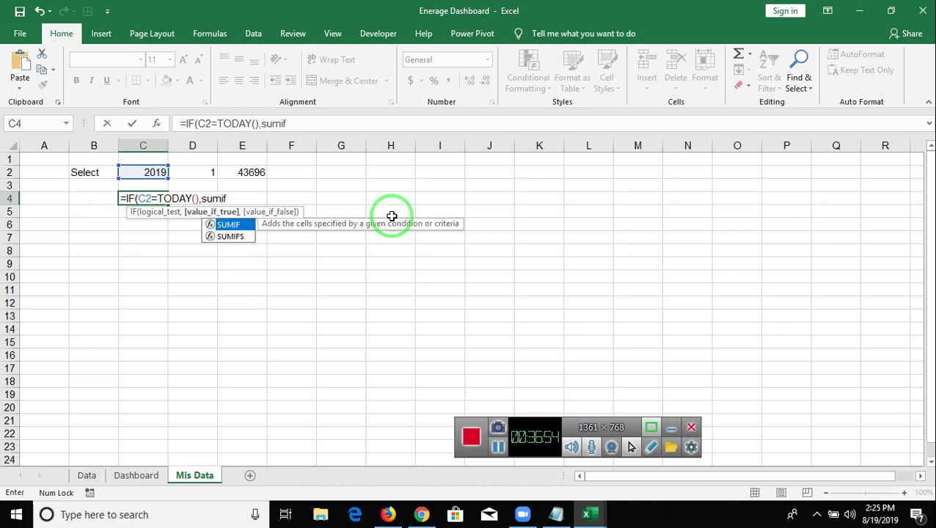
key("Tab")
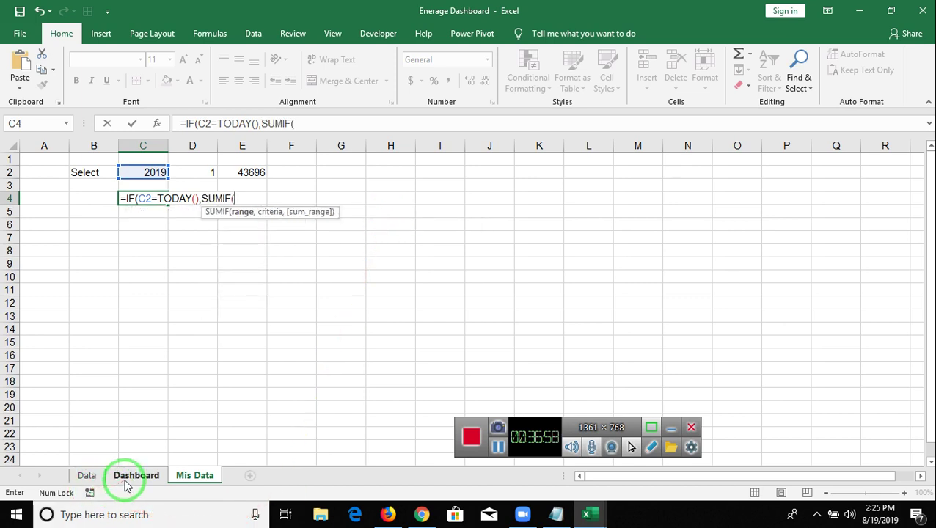
Pick Data sheet column A as the SUMIF range, then return to Mis Data
left_click(86, 476)
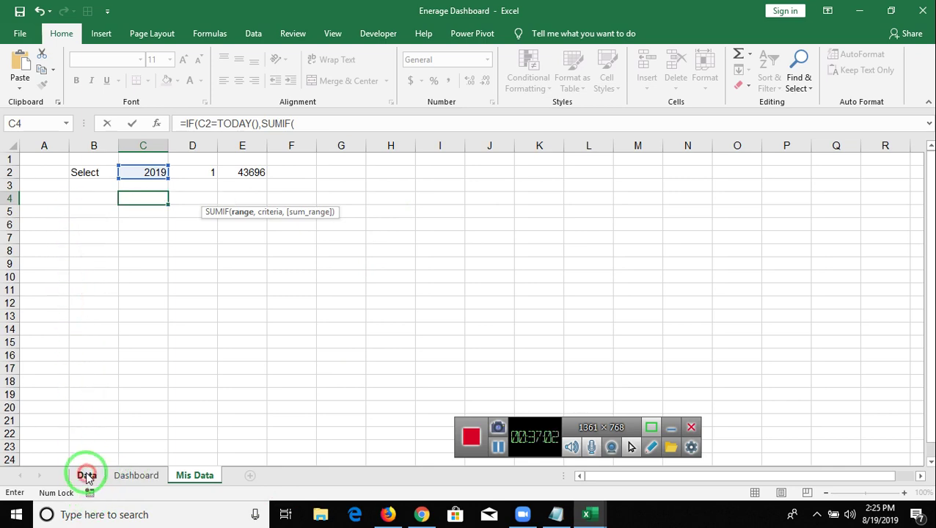
left_click(43, 145)
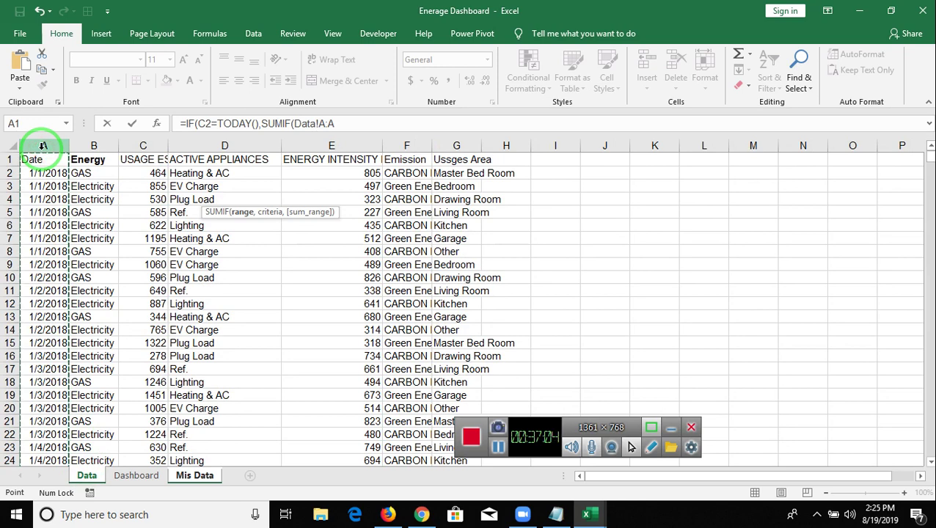
type(",")
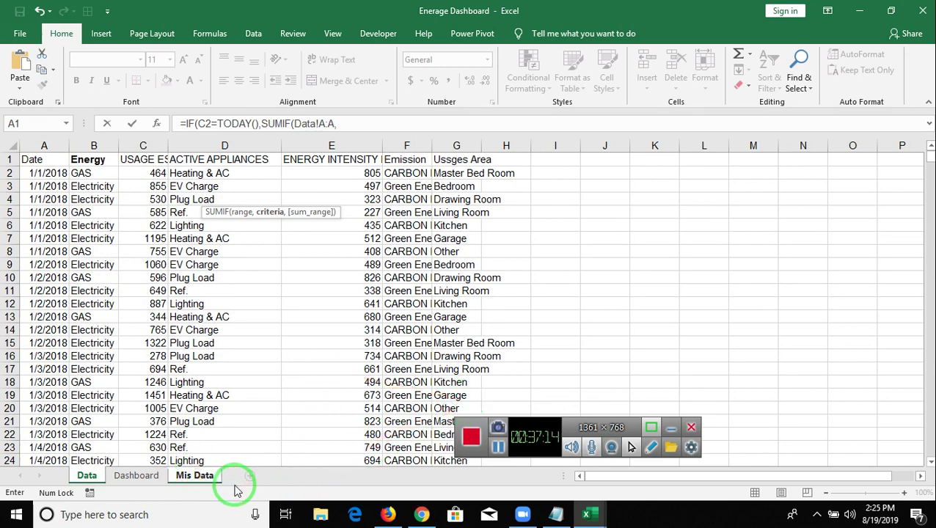
left_click(214, 477)
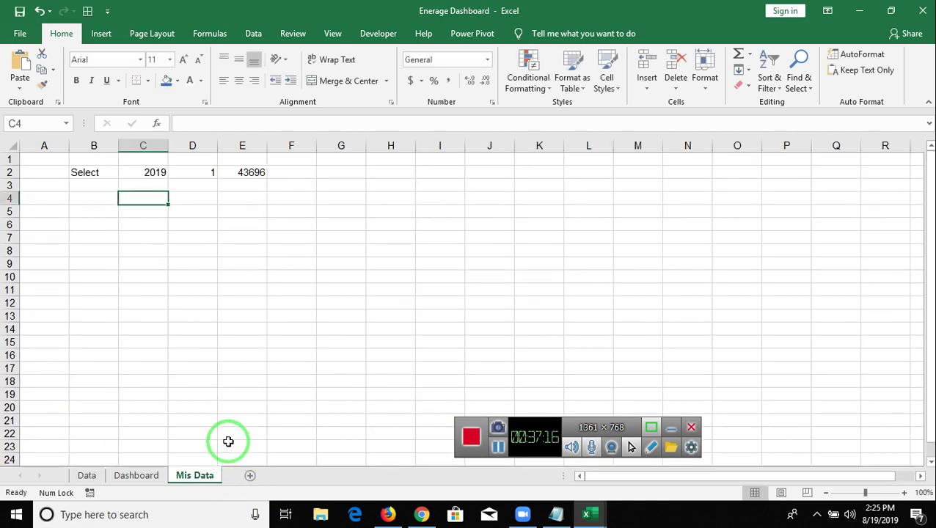
Enter the labels GAS and Electricity in cells B5:B6 of Mis Data
key("Down")
key("Left")
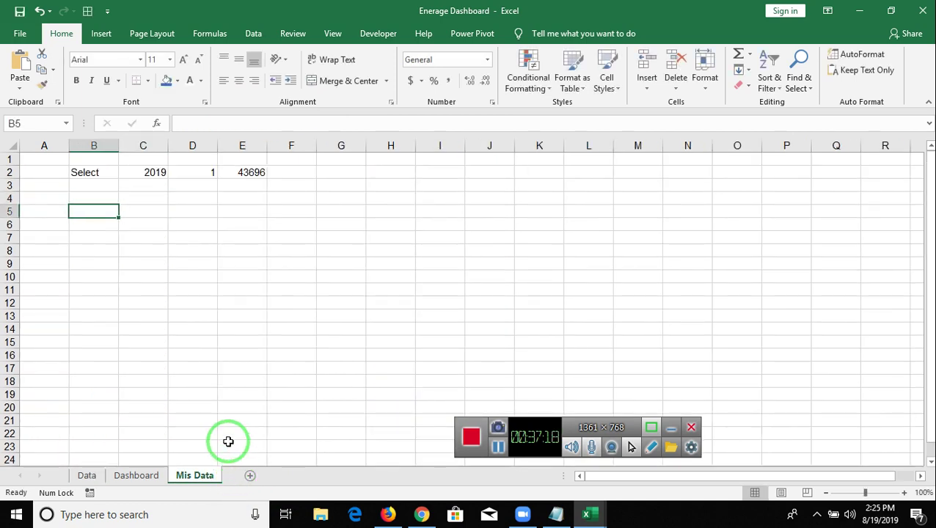
type("GS")
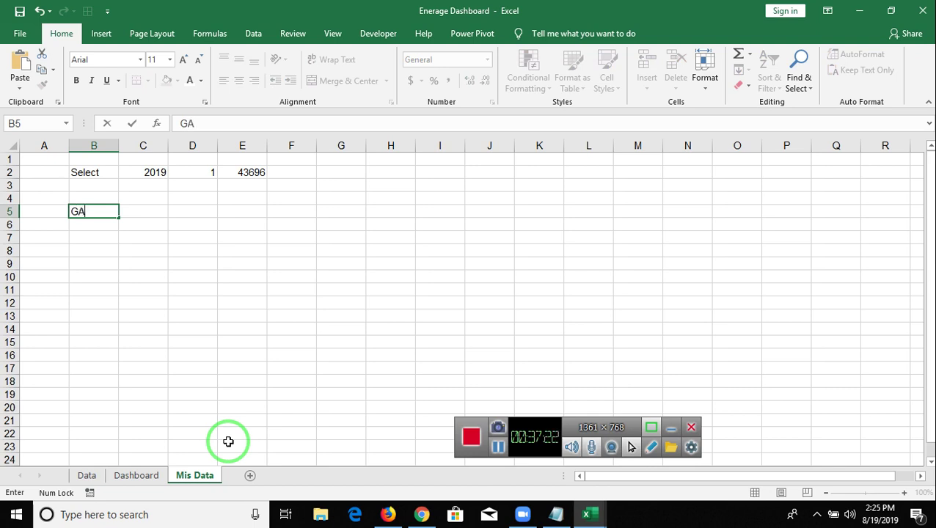
key("Return")
type("Electricity")
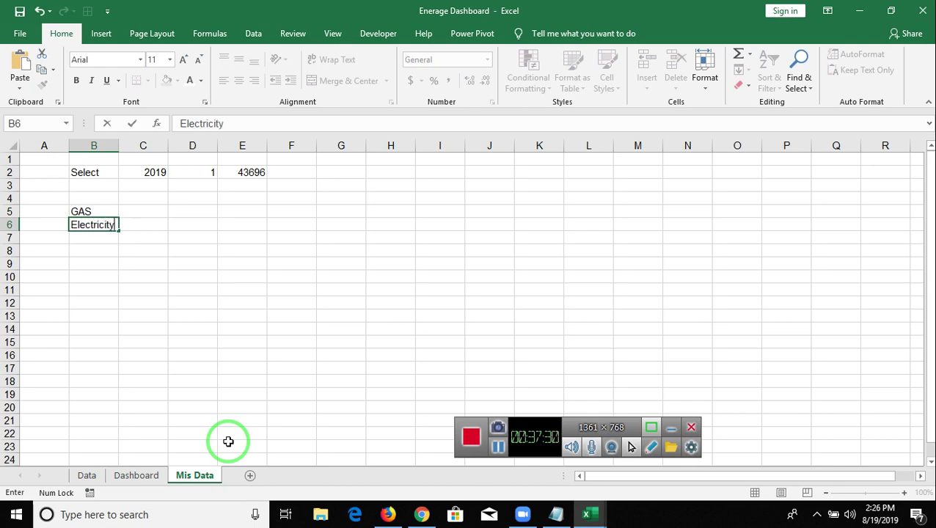
key("Return")
key("Up")
key("Up")
key("Right")
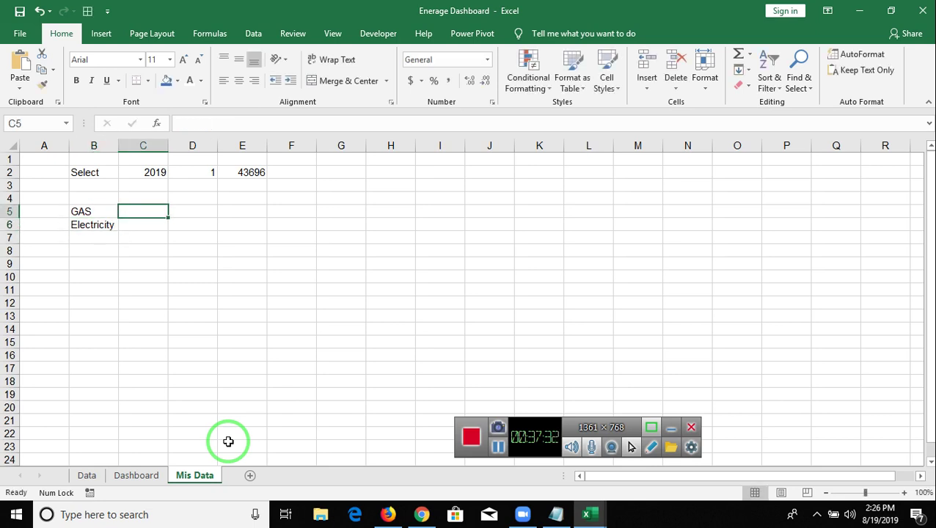
Copy the GAS and Electricity labels from Data!B2:B3 and paste them into Mis Data C5:C6
left_click(91, 474)
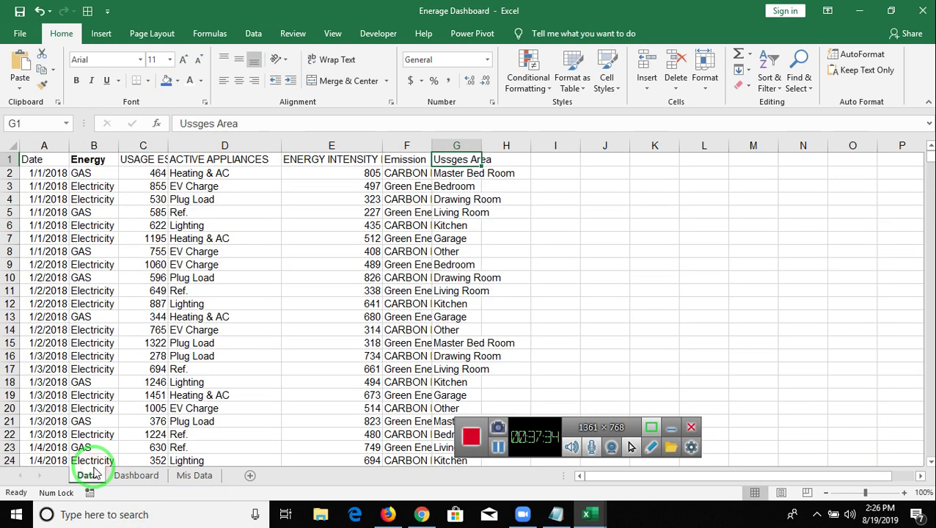
left_click(86, 177)
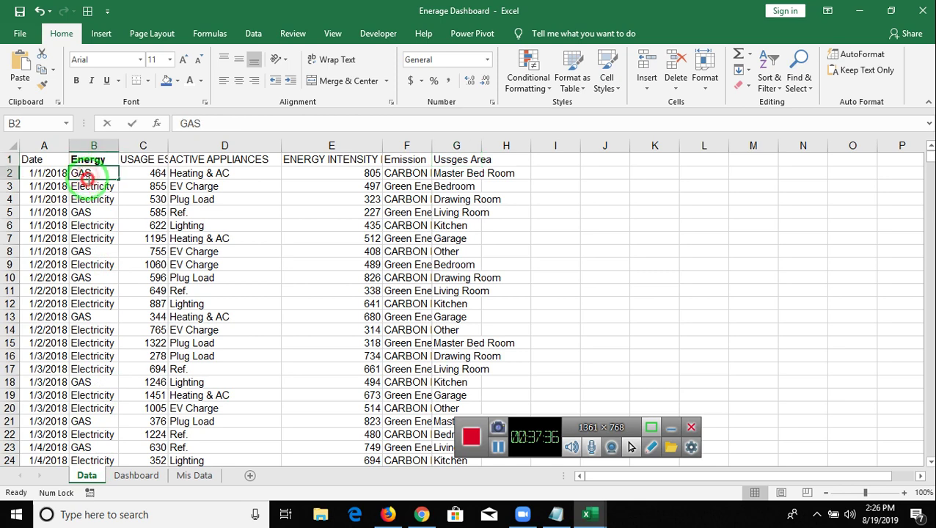
left_click_drag(88, 183, 88, 185)
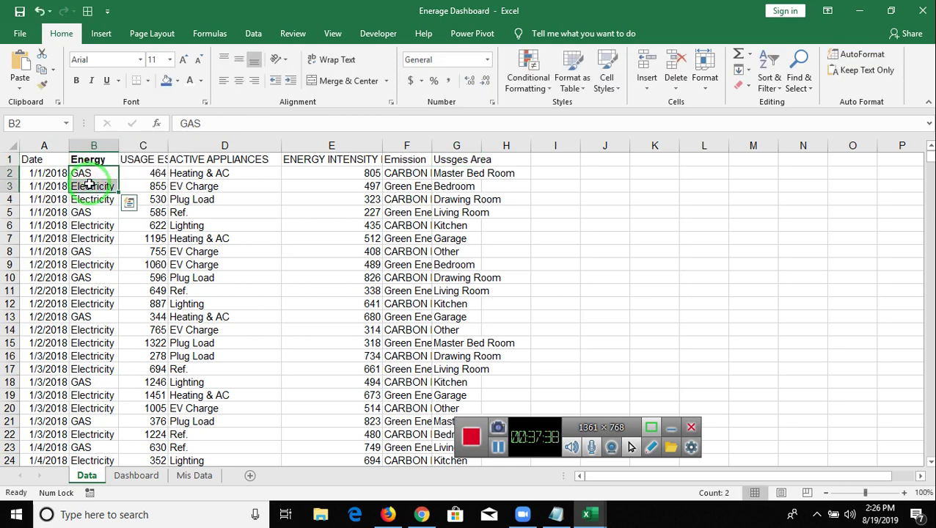
key("ctrl+c")
left_click(140, 476)
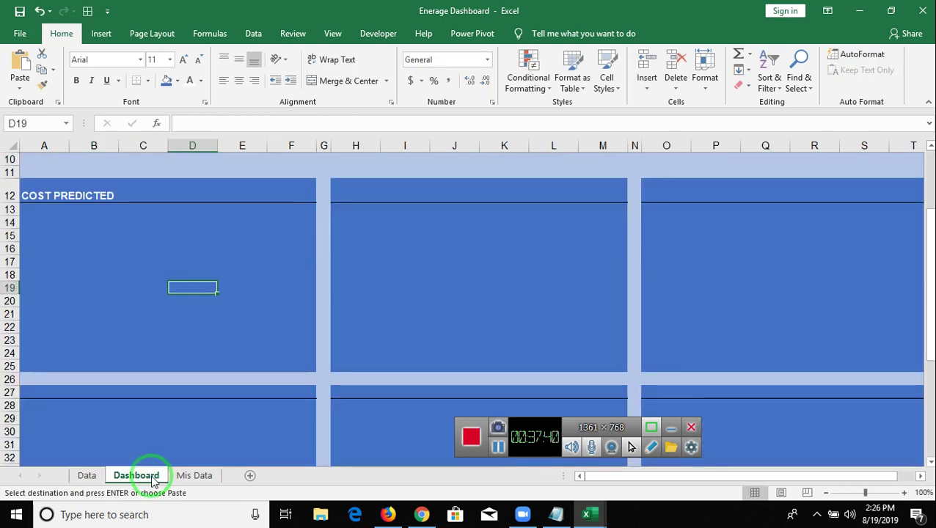
left_click(193, 476)
left_click(126, 208)
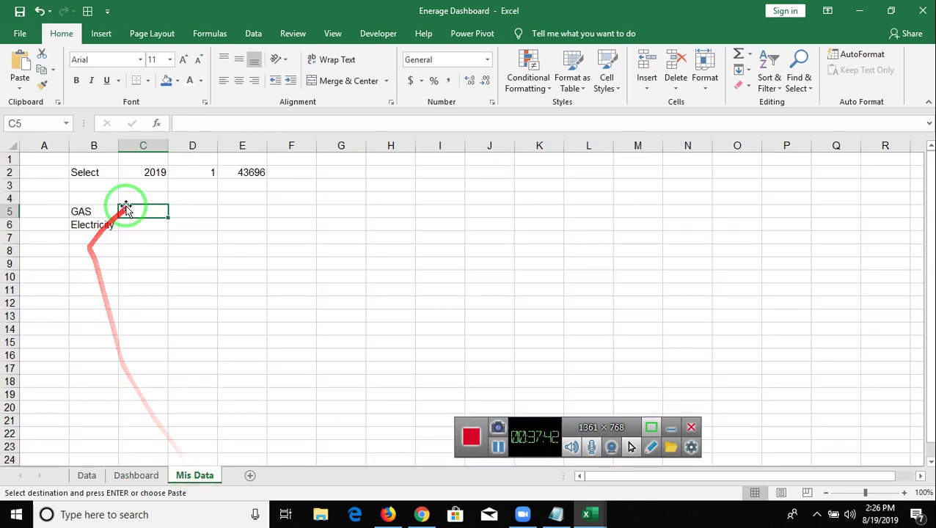
key("ctrl+v")
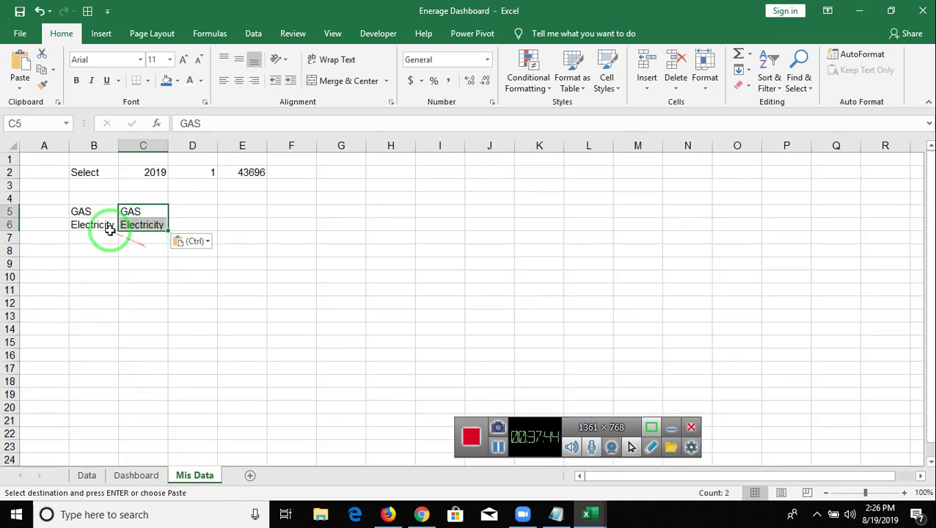
Clear the duplicate labels from B5:B6 and narrow column C slightly
left_click(100, 216)
left_click_drag(101, 215, 96, 229)
key("Delete")
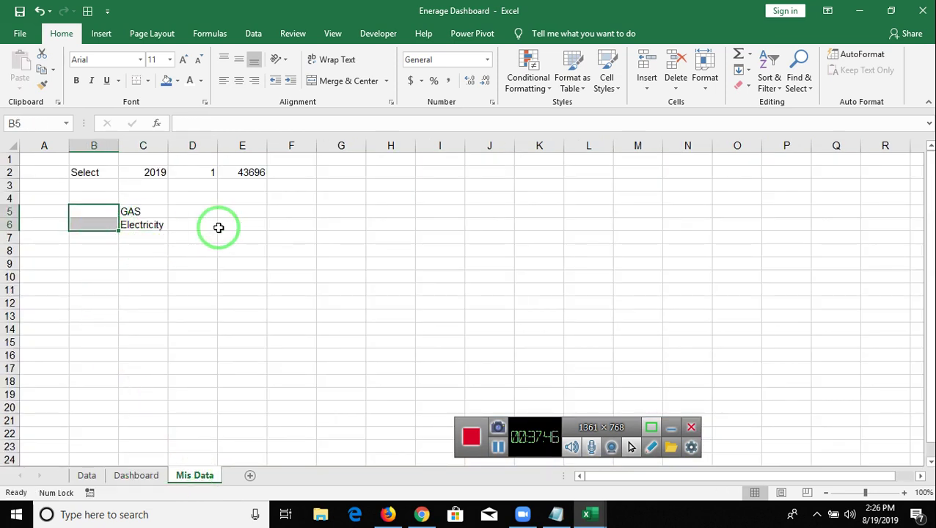
left_click(188, 199)
left_click_drag(168, 145, 167, 147)
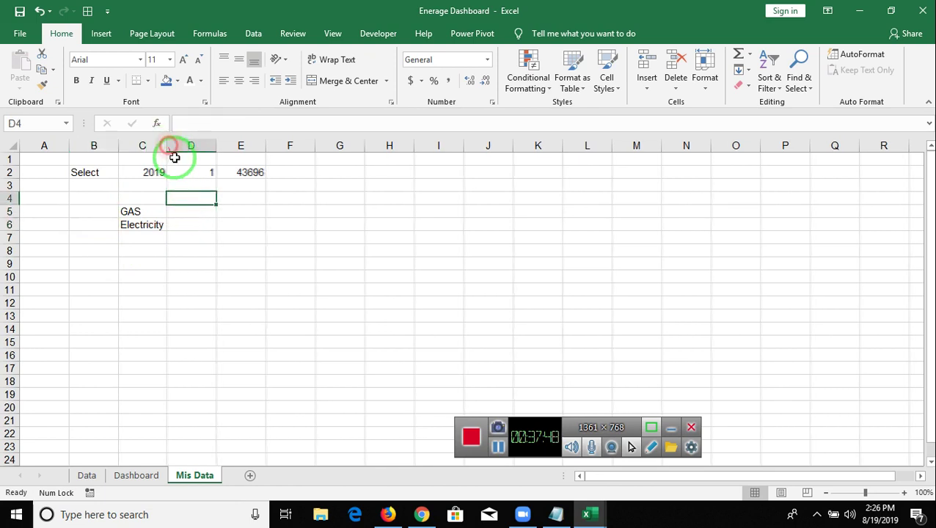
left_click(191, 209)
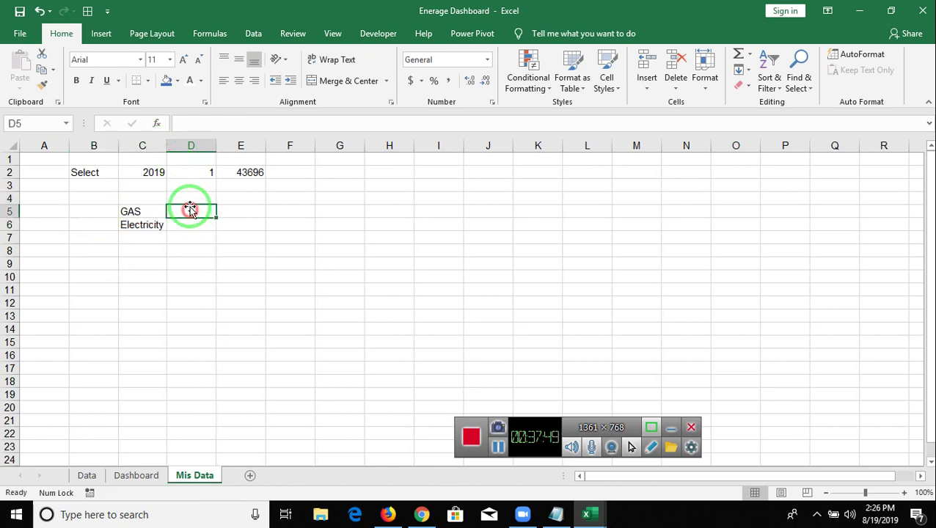
left_click(144, 171)
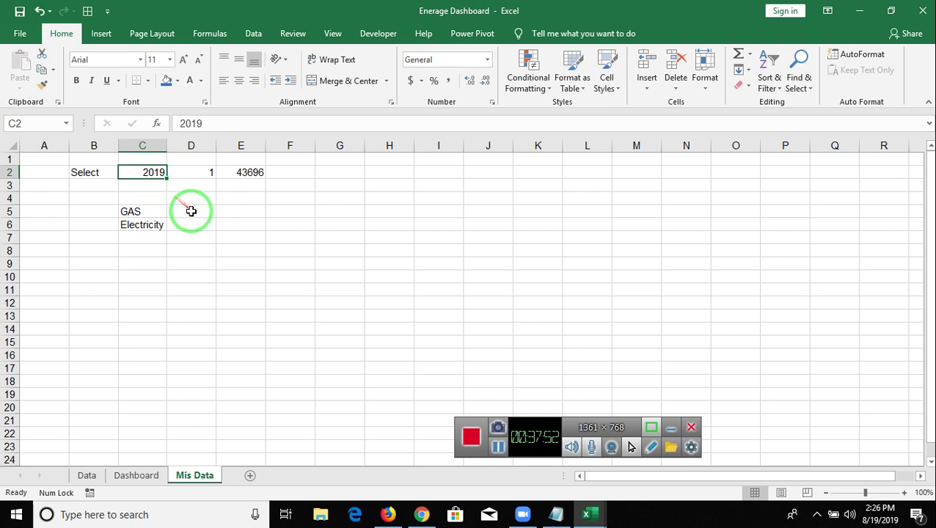
left_click(192, 211)
In D5, begin a SUMIFS with Data!E:E as sum range and Data!A:A as first criteria range
type("=")
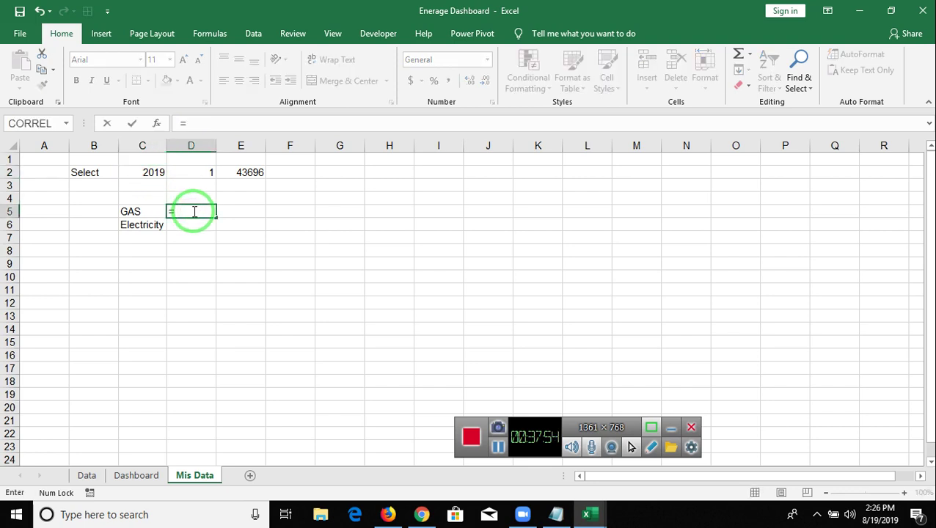
type("sum")
key("Down")
key("Down")
key("Tab")
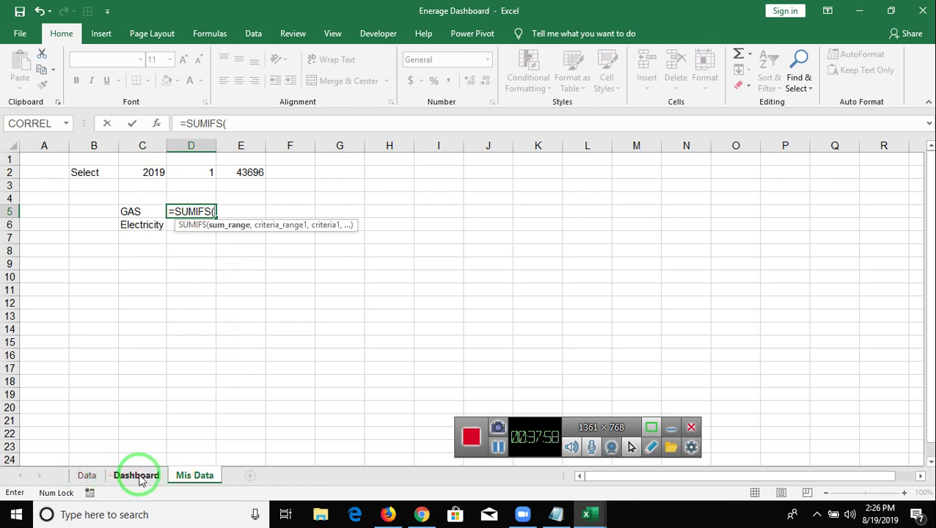
left_click(86, 476)
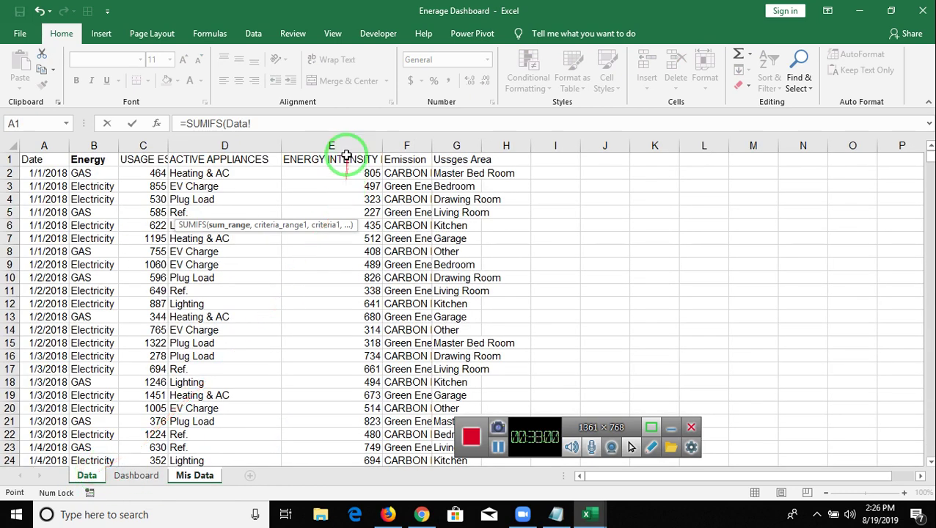
left_click(345, 146)
type(",")
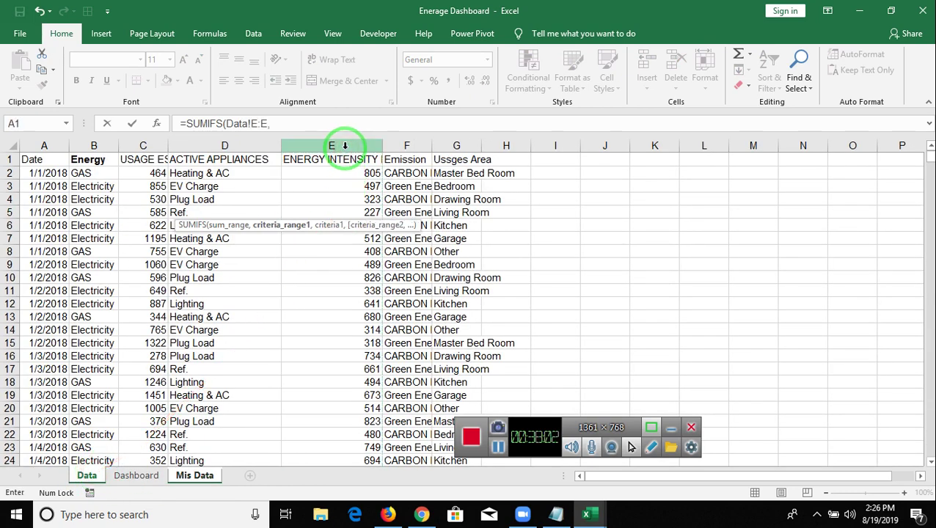
left_click(60, 139)
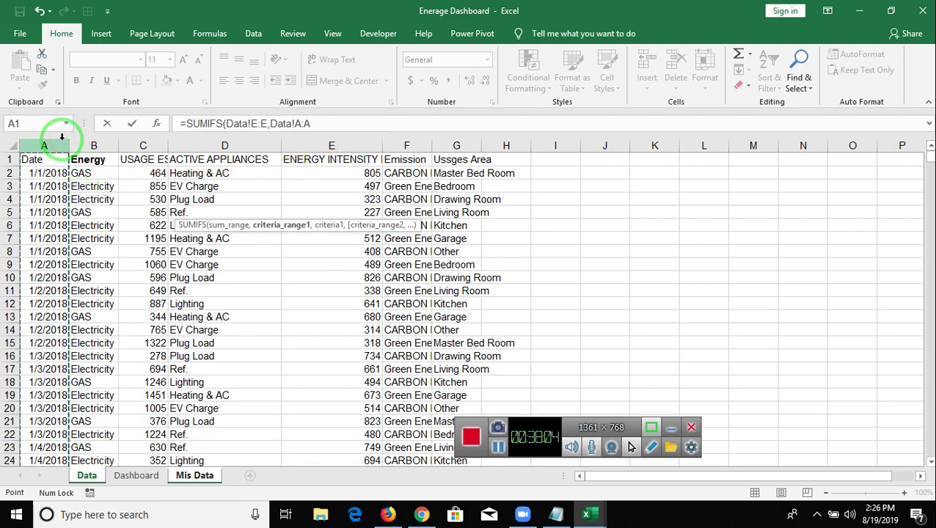
type(",")
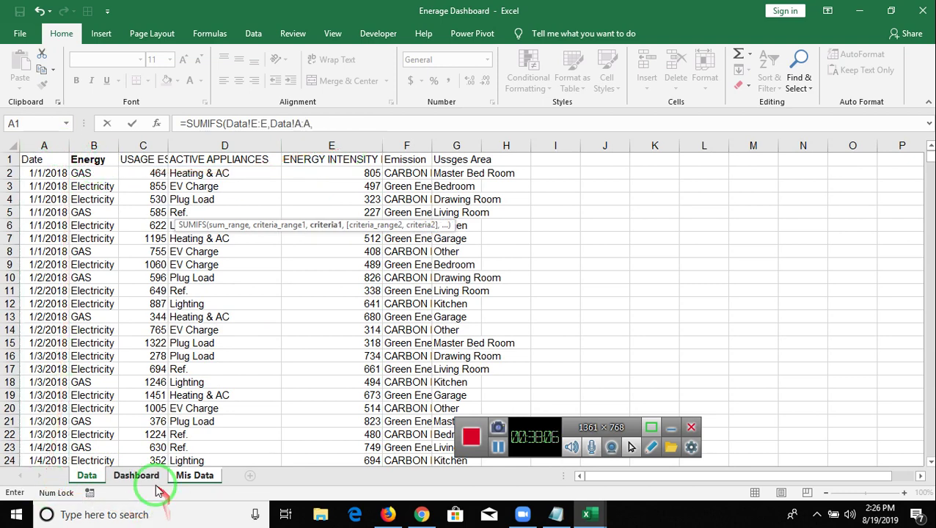
Add TODAY() as the date criterion in the SUMIFS formula
left_click(151, 484)
left_click(185, 476)
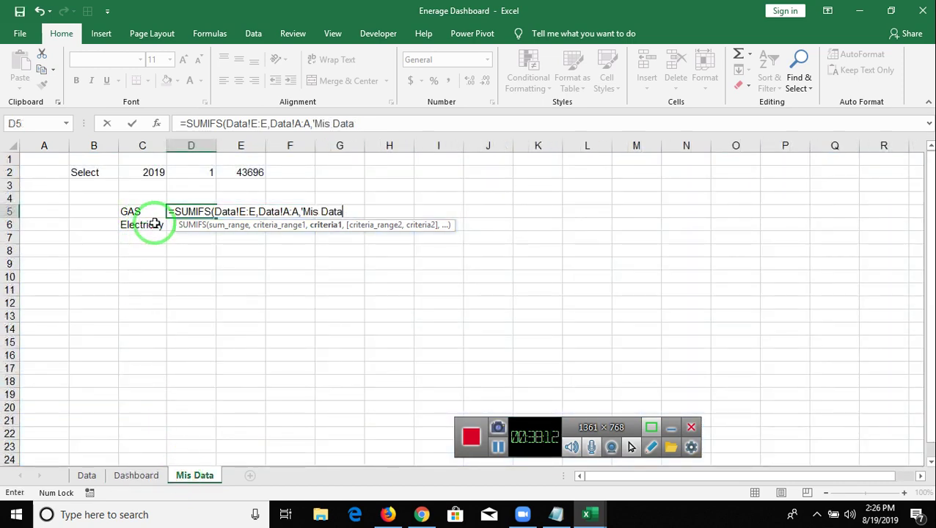
key("BackSpace")
key("BackSpace")
key("BackSpace")
key("BackSpace")
key("BackSpace")
key("BackSpace")
key("BackSpace")
key("BackSpace")
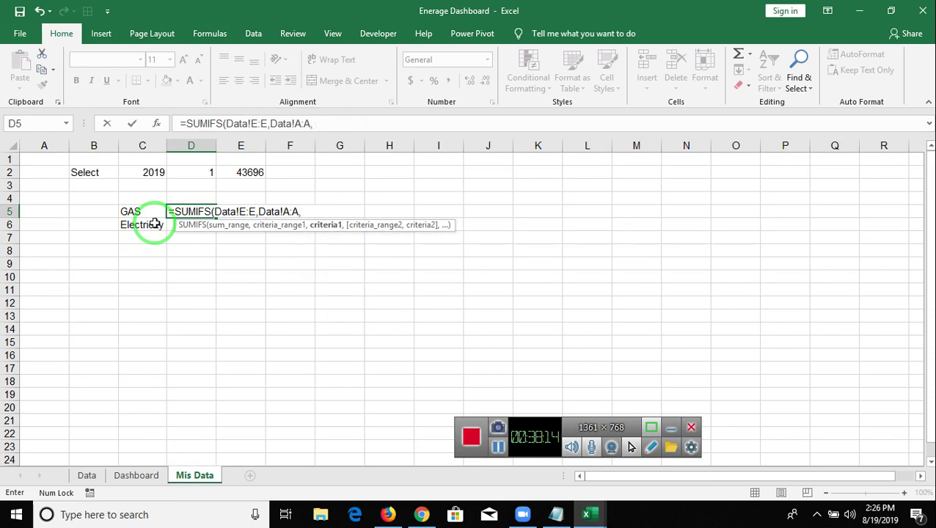
type("today")
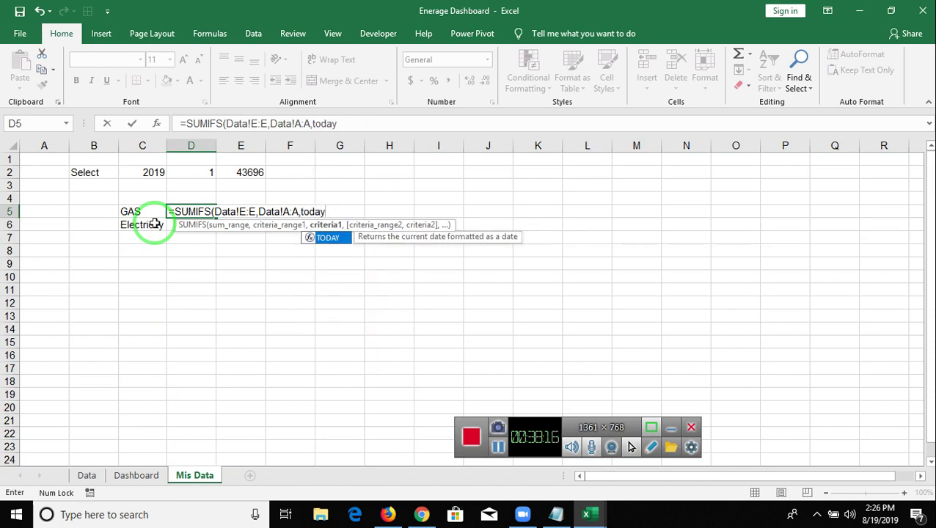
key("Tab")
type(")")
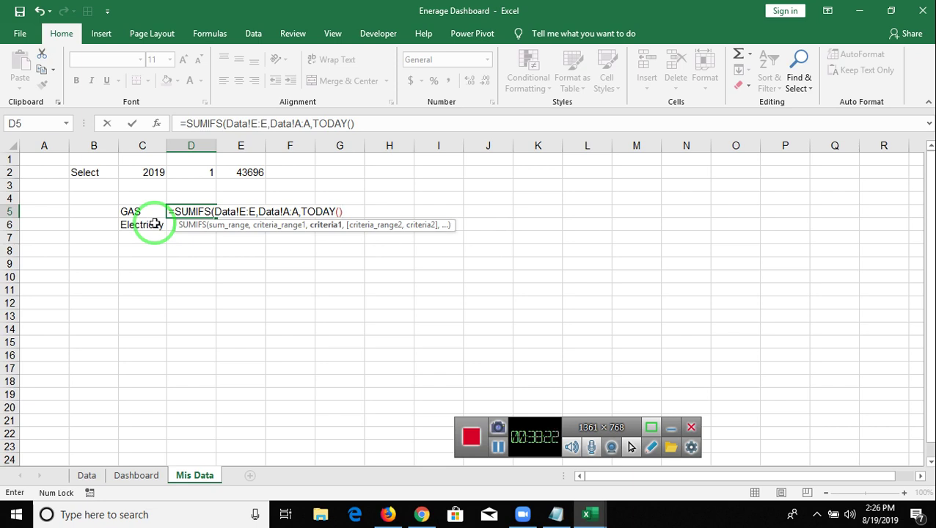
type(",")
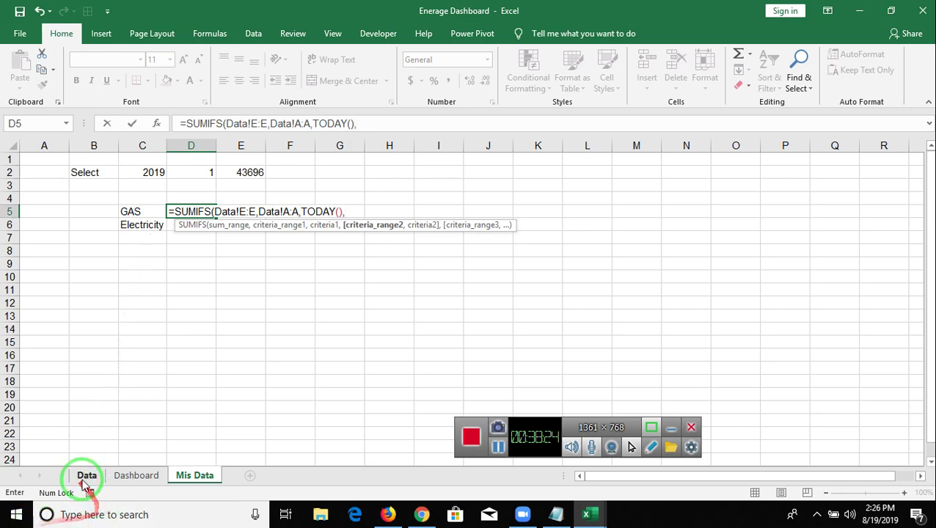
Finish SUMIFS with Data!B:B matched to 'Mis Data'!C5 and accept Excel's corrected formula
left_click(87, 476)
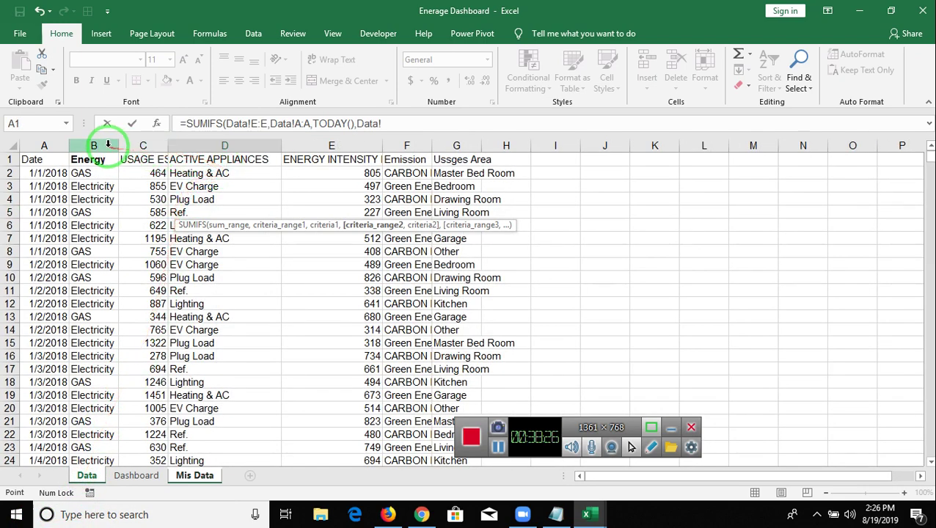
left_click(108, 142)
type(",")
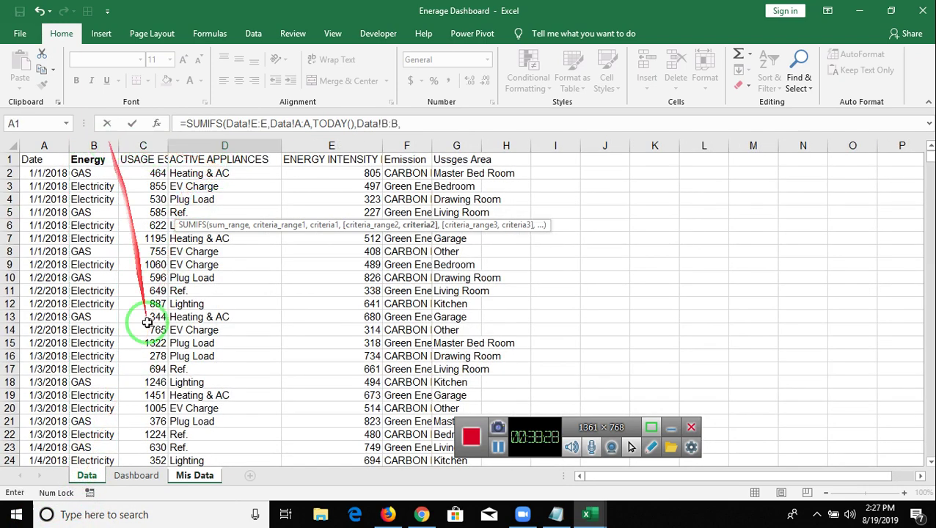
left_click(187, 476)
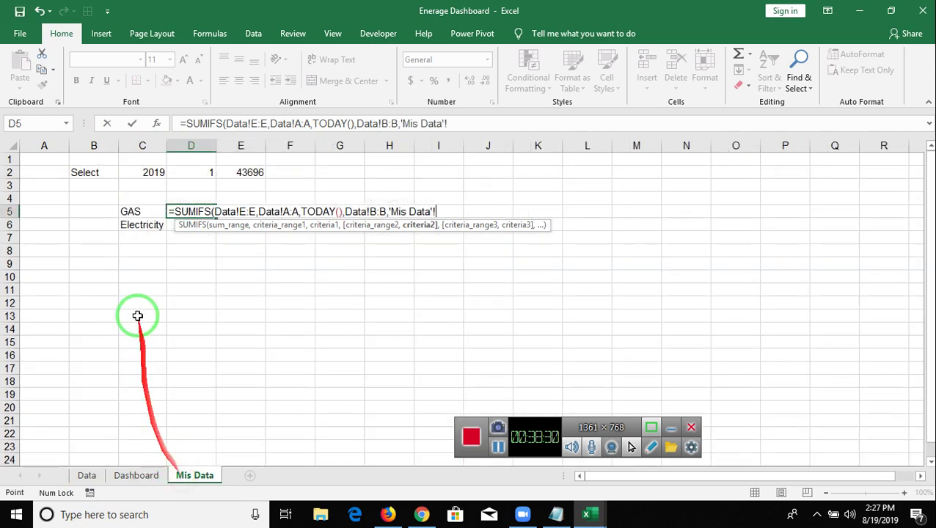
left_click(128, 212)
key("Return")
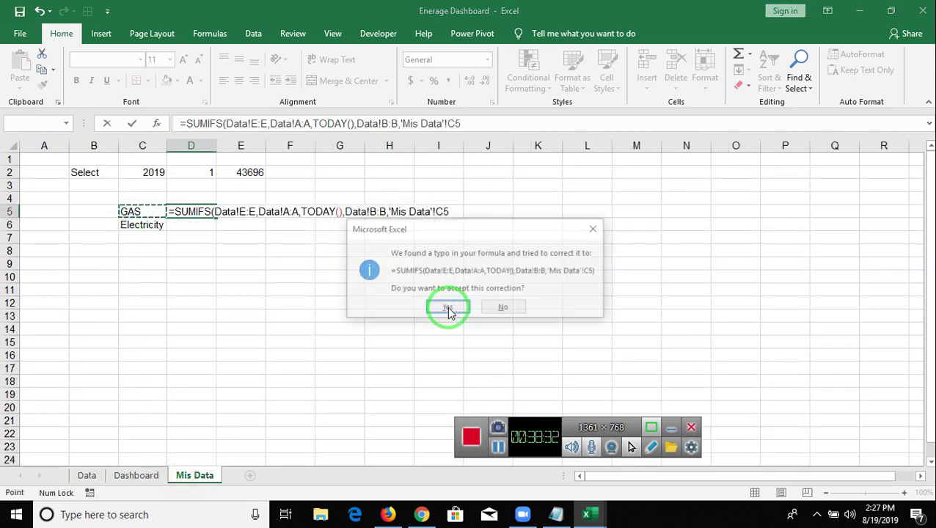
left_click(448, 307)
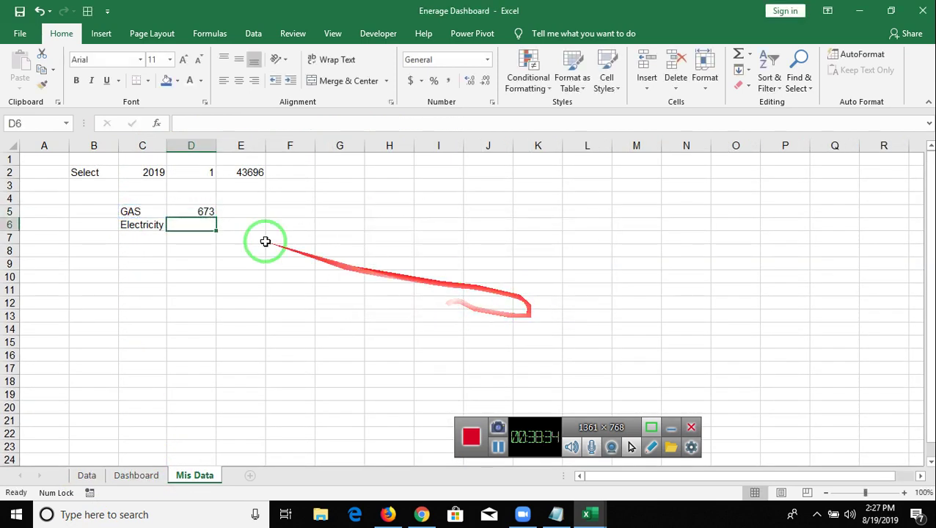
Fill the formula down to D6, giving 673 and 2943, and select C5:D6
left_click(187, 211)
left_click_drag(216, 216, 217, 229)
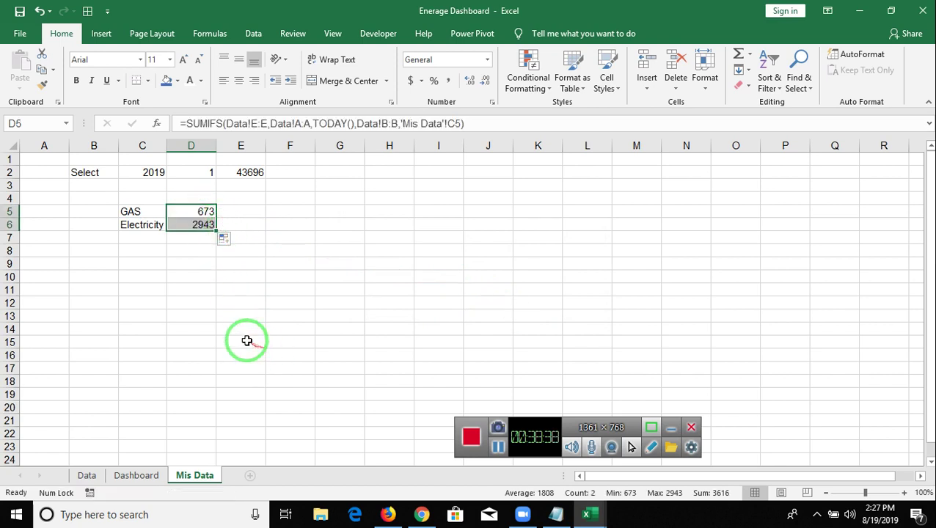
mouse_move(132, 211)
left_mouse_down()
mouse_move(189, 216)
mouse_move(190, 225)
left_mouse_up()
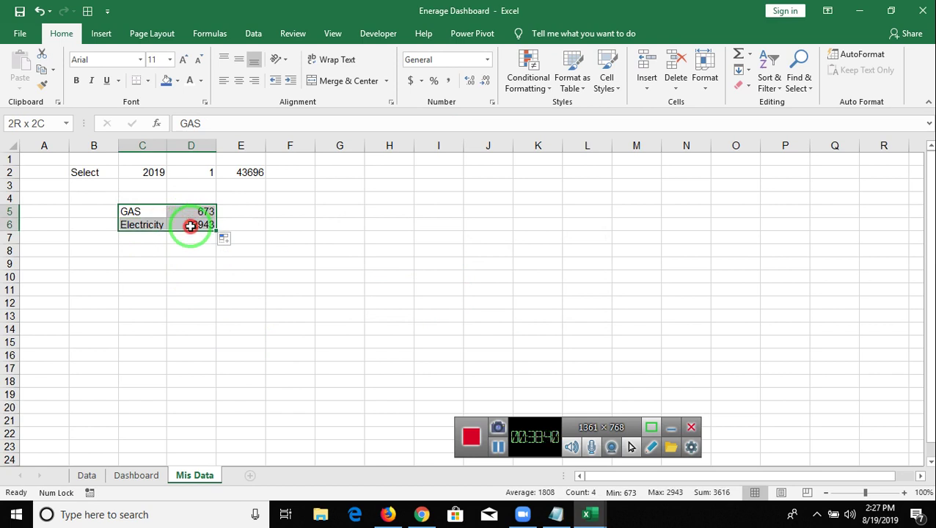
Insert a doughnut chart of the GAS and Electricity values and move it beside the table
left_click(101, 33)
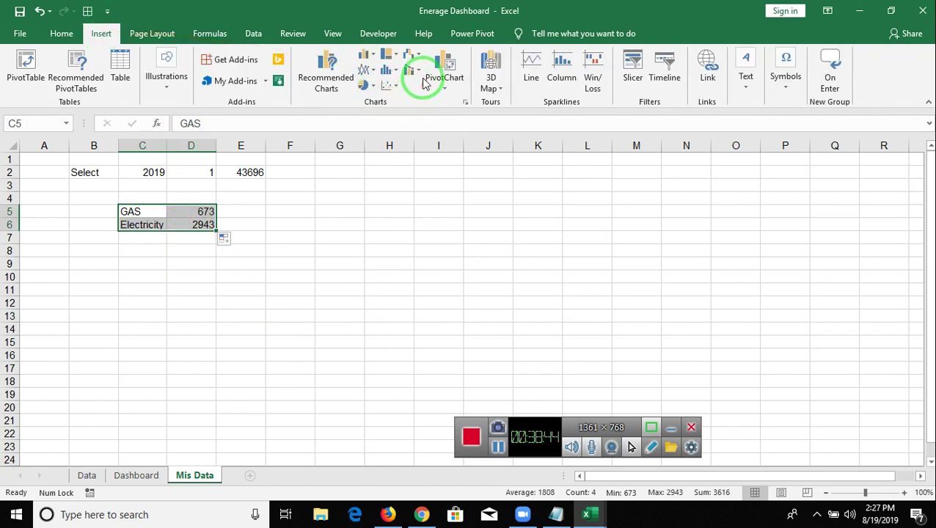
left_click(374, 87)
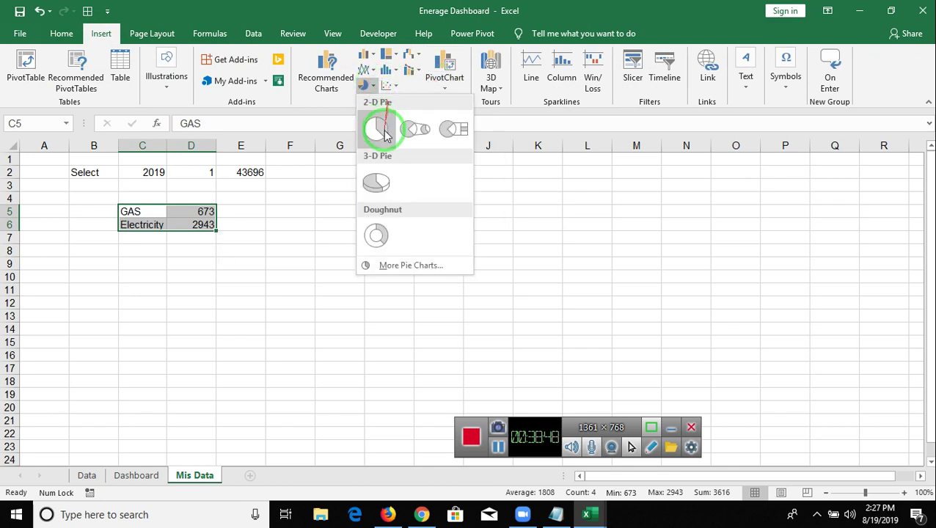
left_click(380, 237)
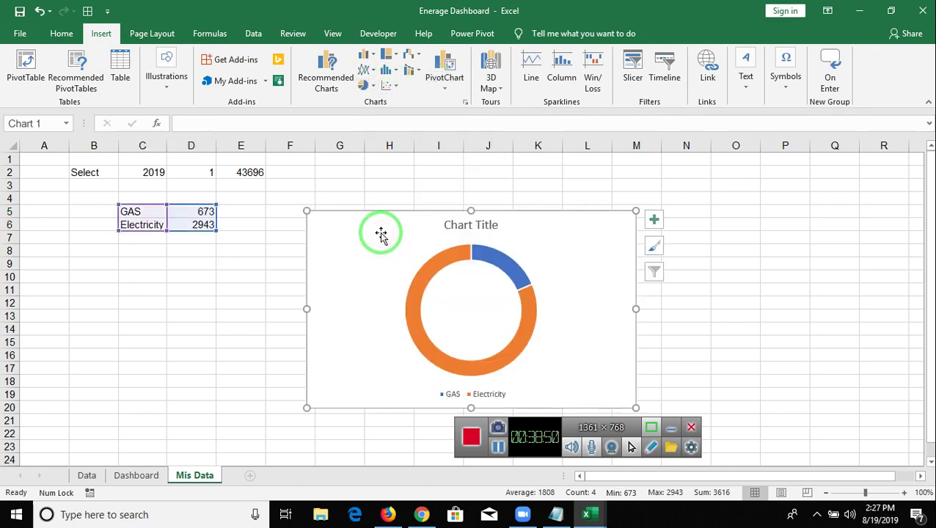
left_click_drag(368, 236, 317, 217)
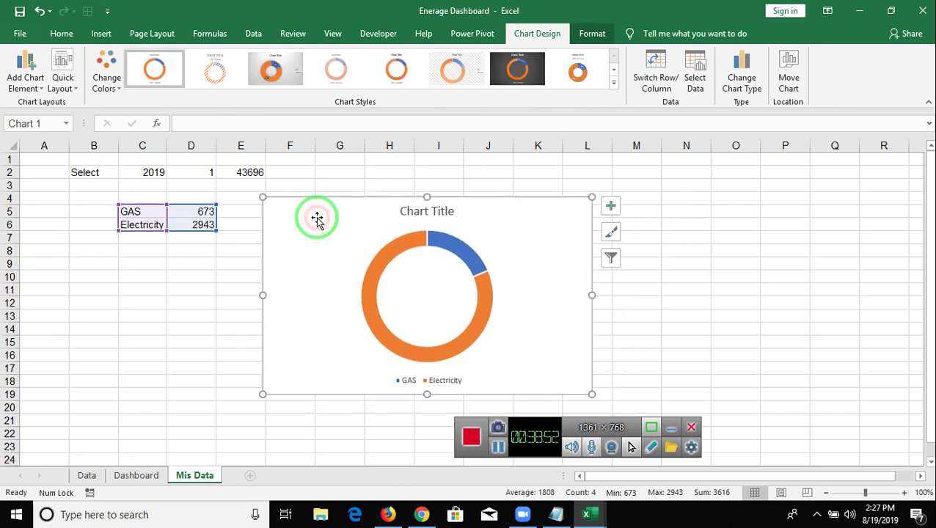
double_click(358, 372)
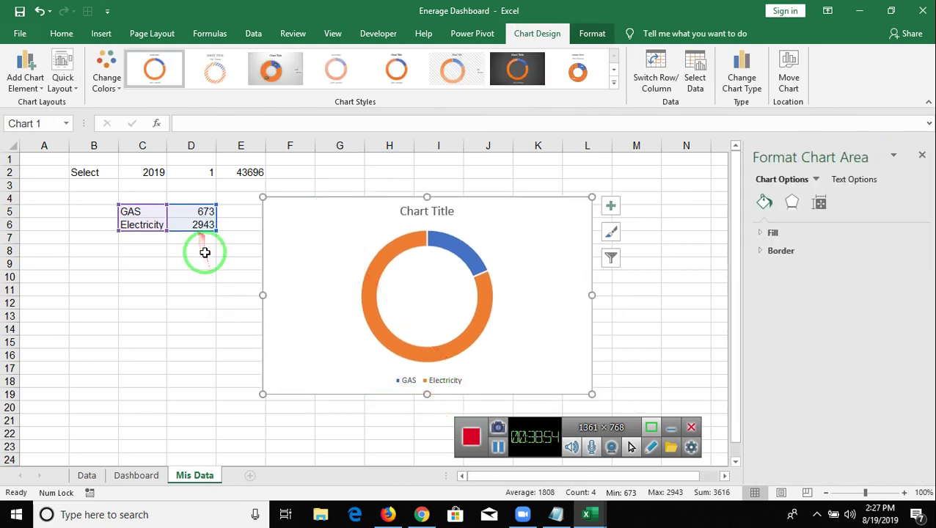
Label cell C7 as Total
left_click(150, 241)
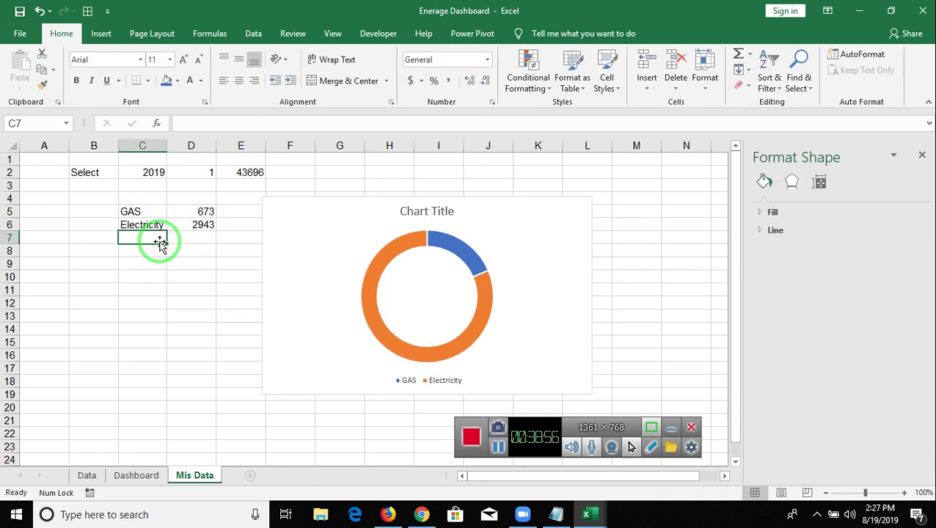
type("Total")
key("Tab")
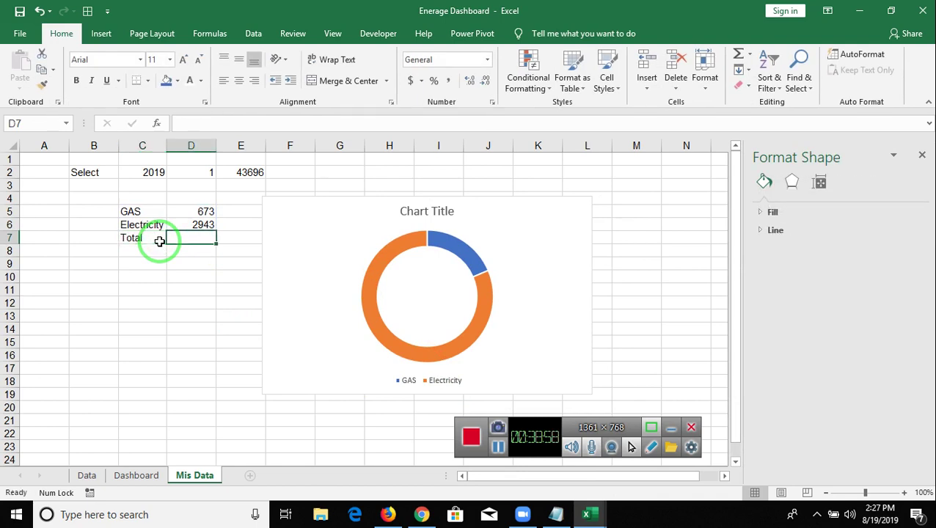
Put SUM(D5:D6) in D7 and review its custom number format codes without changing them
key("alt+equal")
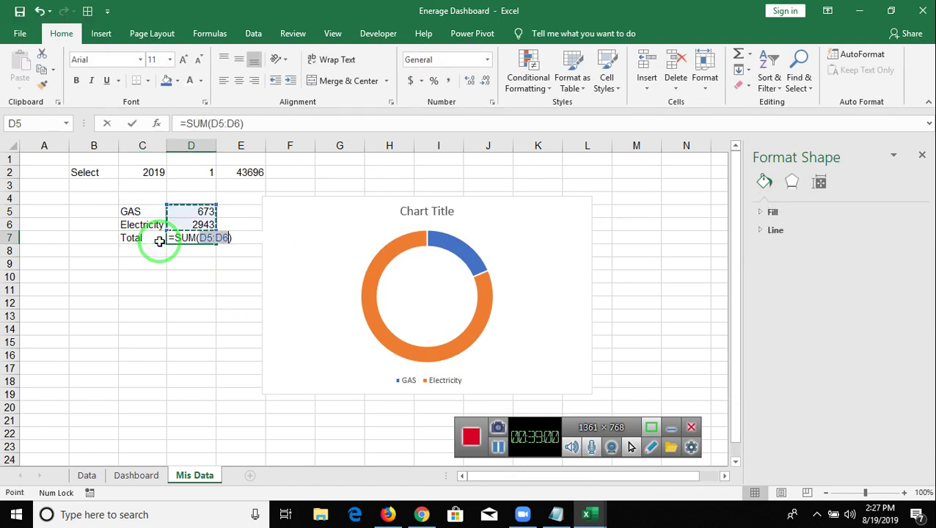
key("Return")
left_click(160, 242)
key("Right")
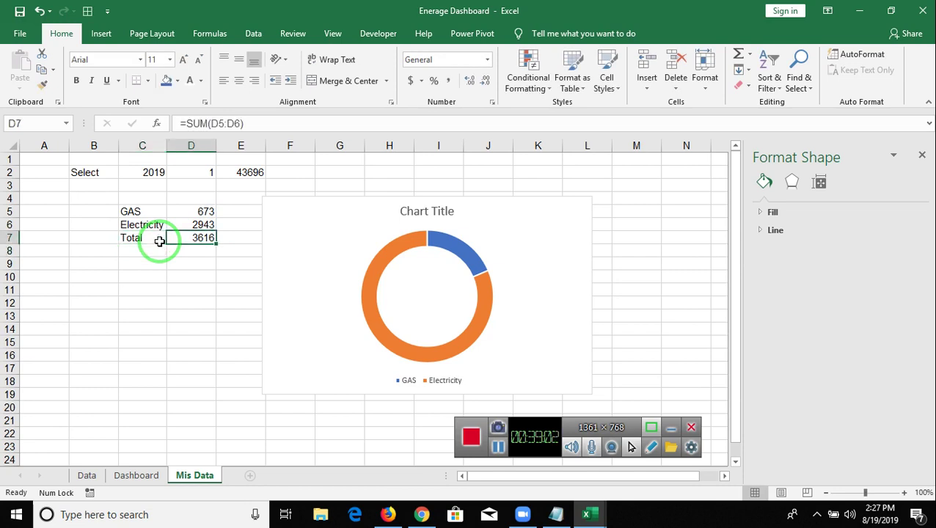
left_click(187, 125)
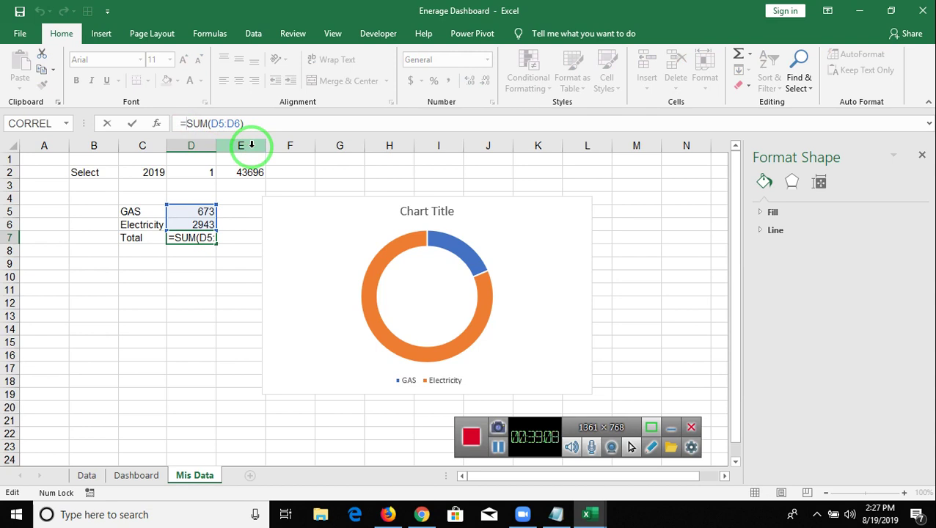
key("ctrl+Return")
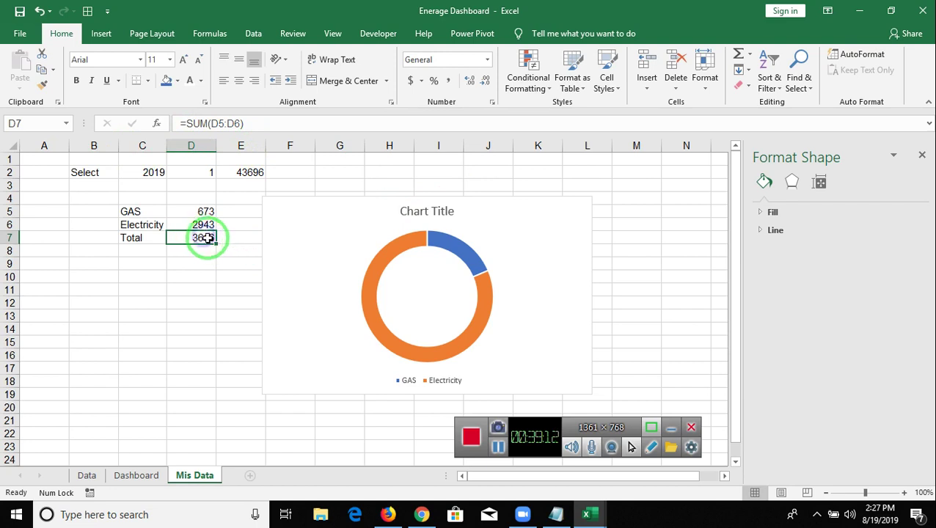
right_click(209, 236)
left_click(250, 438)
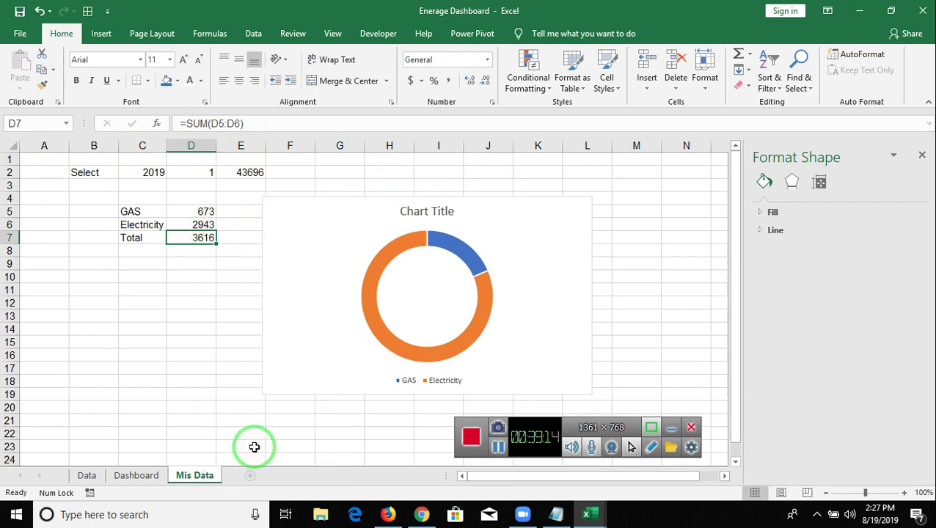
left_click(96, 338)
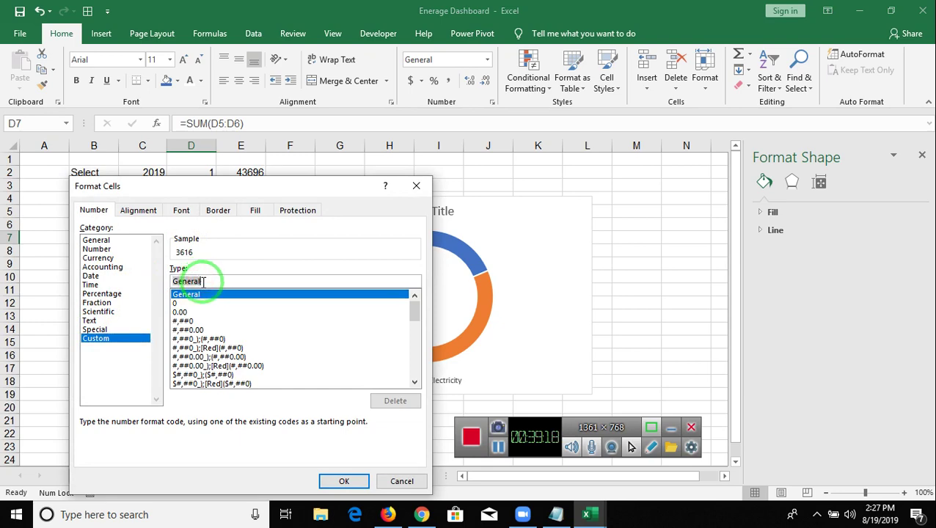
key("Escape")
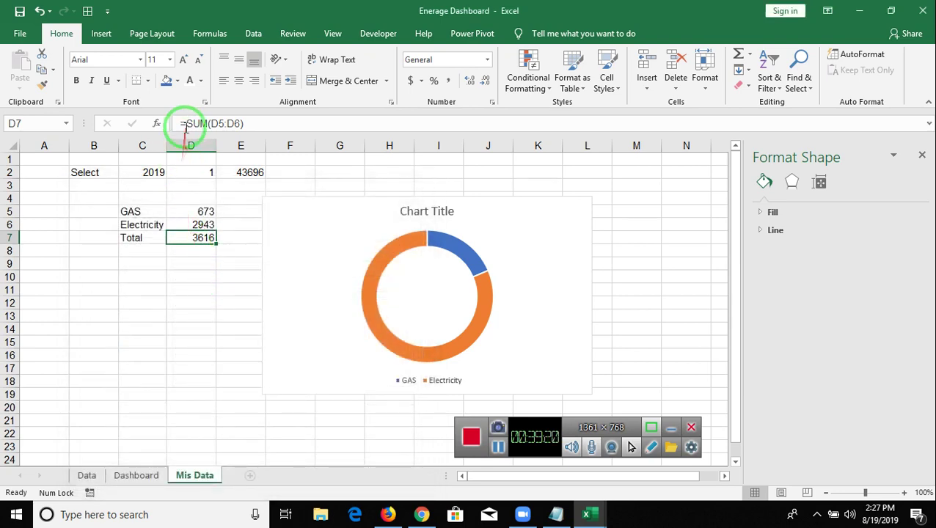
Rewrite D7 as ="Total " & SUM(D5:D6) & " Rs" so it shows Total 3616 Rs
left_click(186, 128)
type("\"")
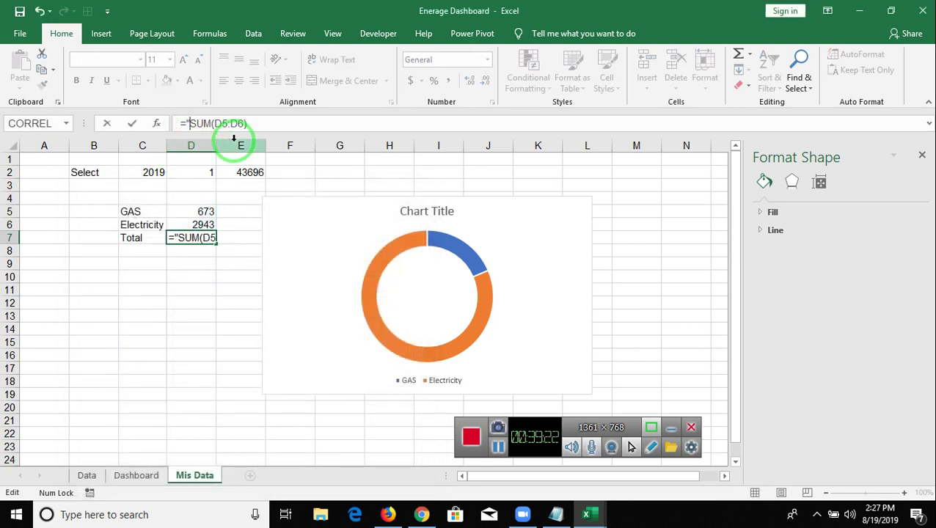
type("\" &")
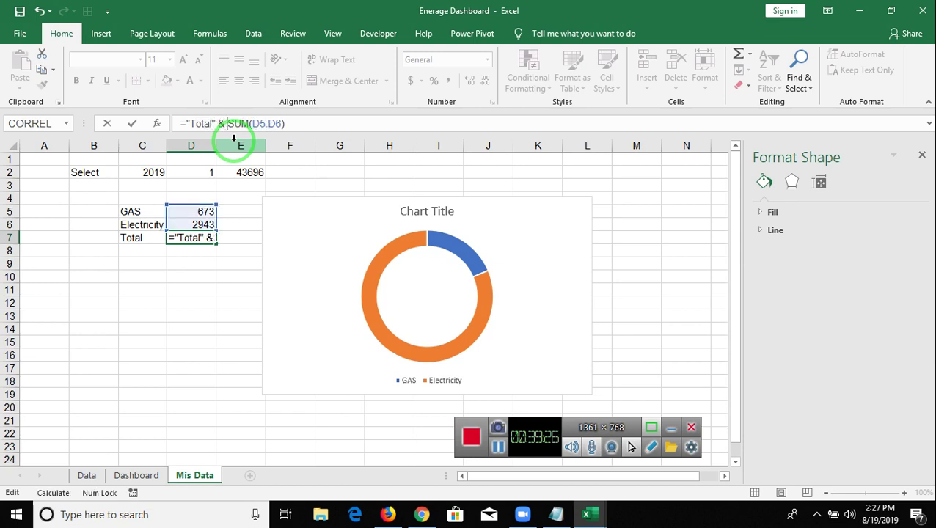
left_click(350, 121)
type("& \"Rs\"")
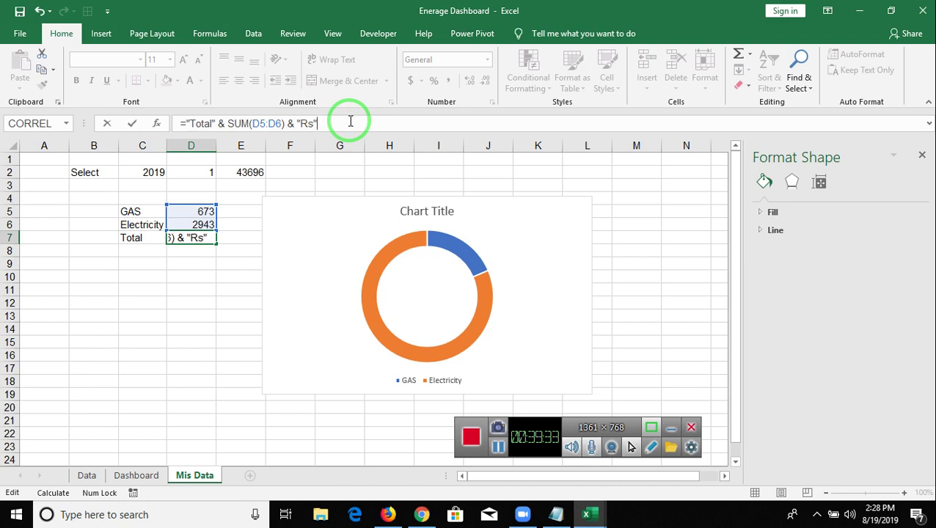
key("Return")
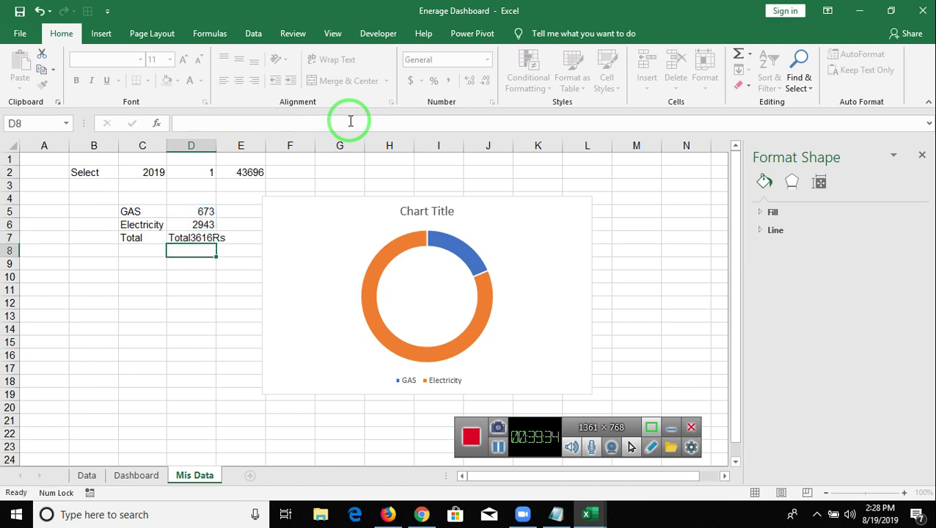
key("Up")
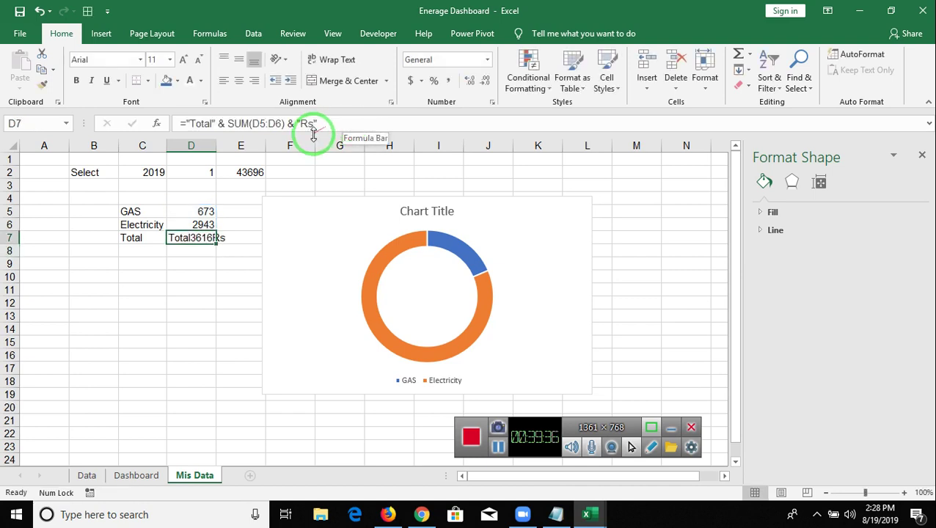
left_click(303, 123)
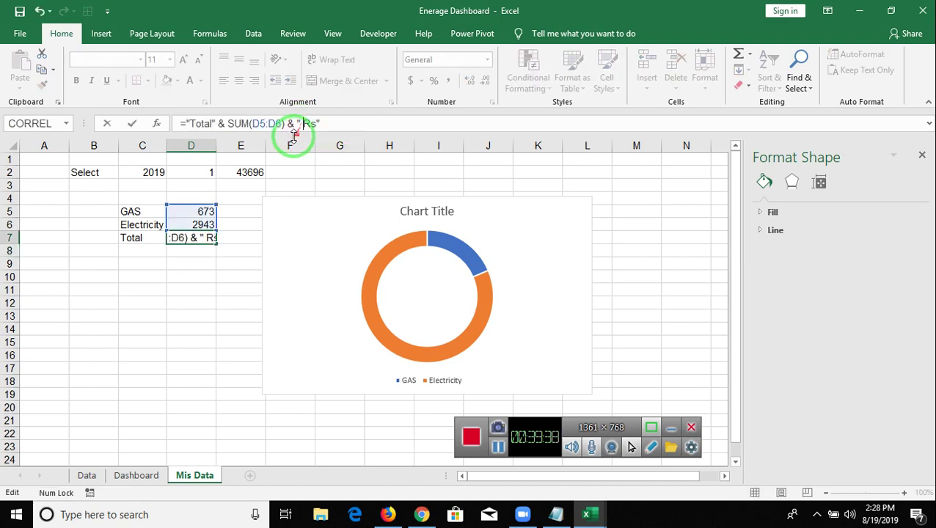
left_click(212, 123)
key("Return")
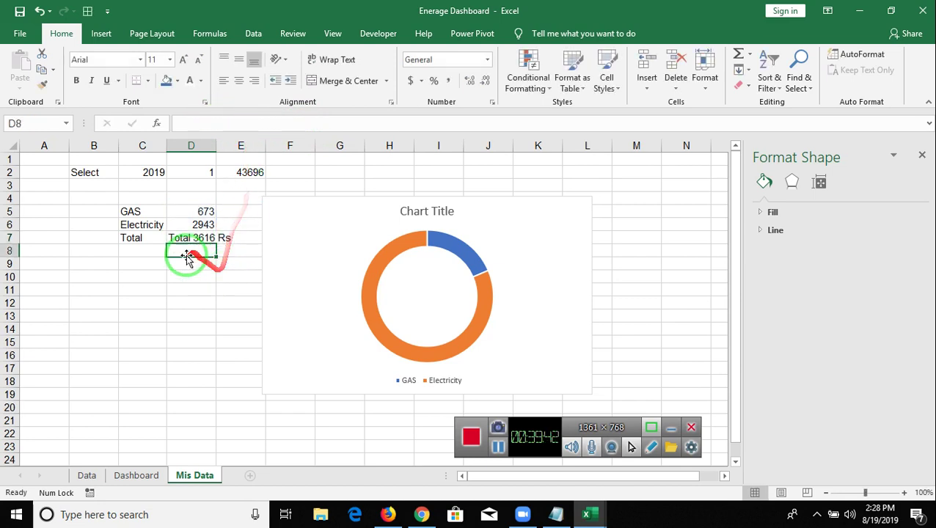
left_click(184, 238)
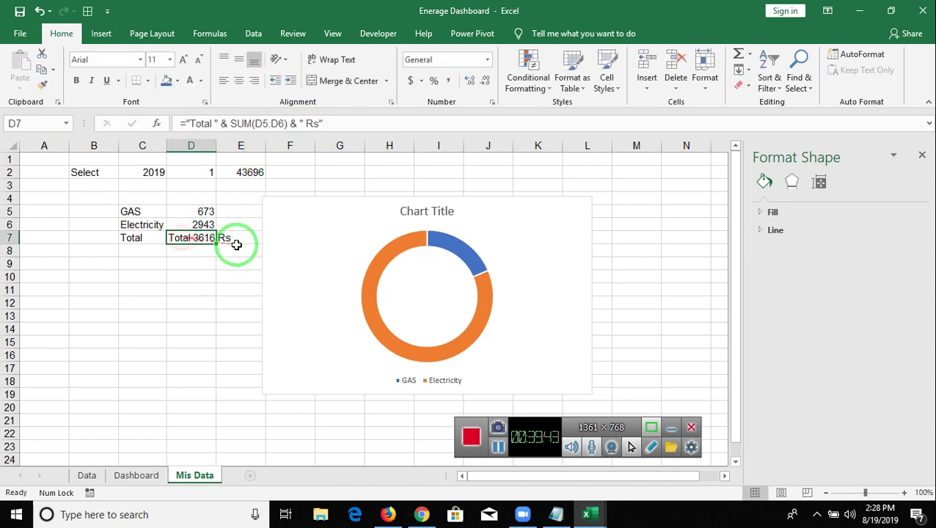
In Select Data Source, set Series1's name to cell D7 (Total 3616 Rs)
right_click(418, 279)
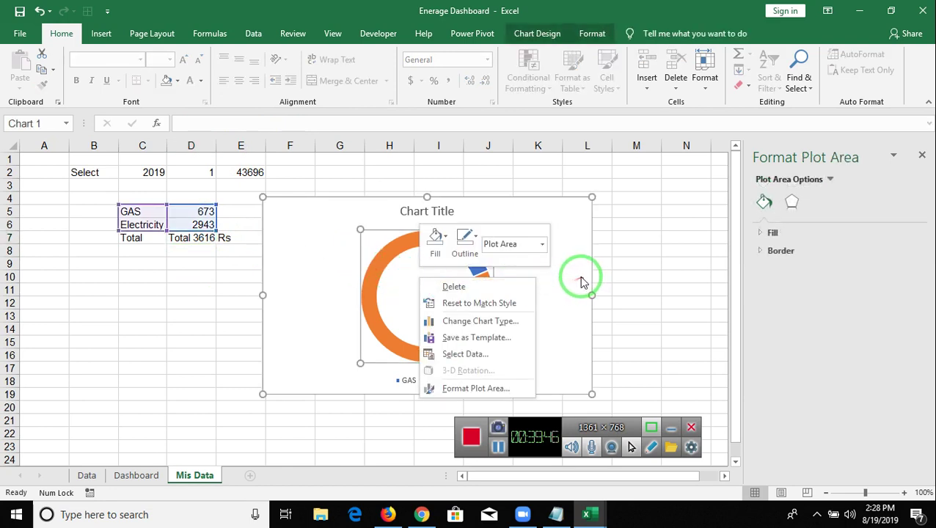
left_click(579, 279)
right_click(580, 279)
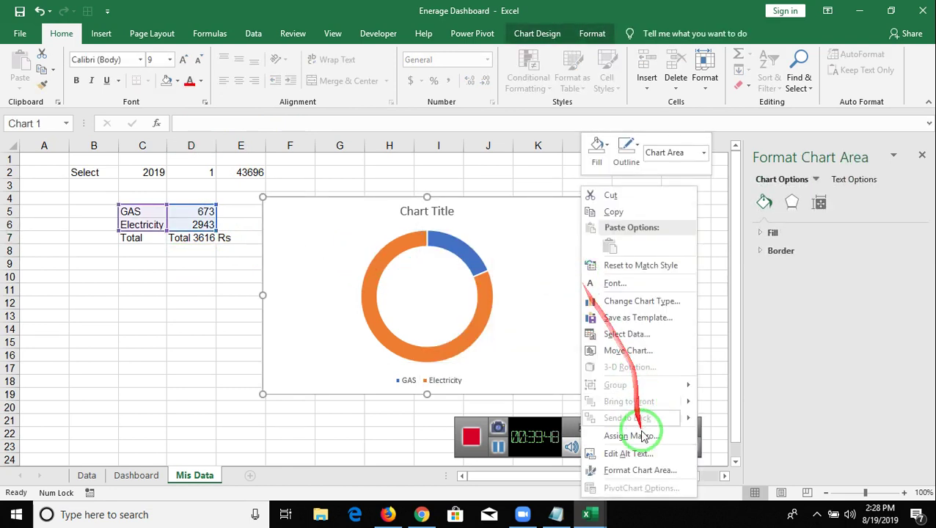
left_click(651, 336)
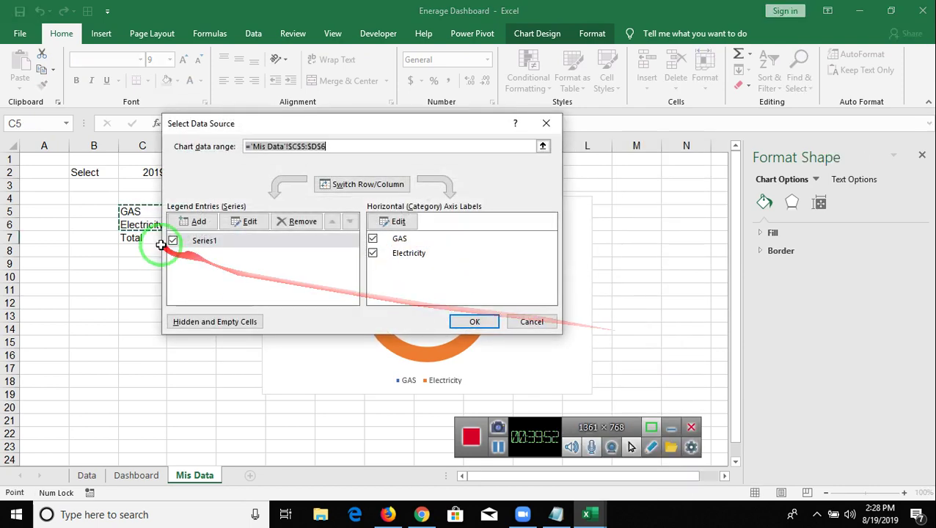
left_click(195, 248)
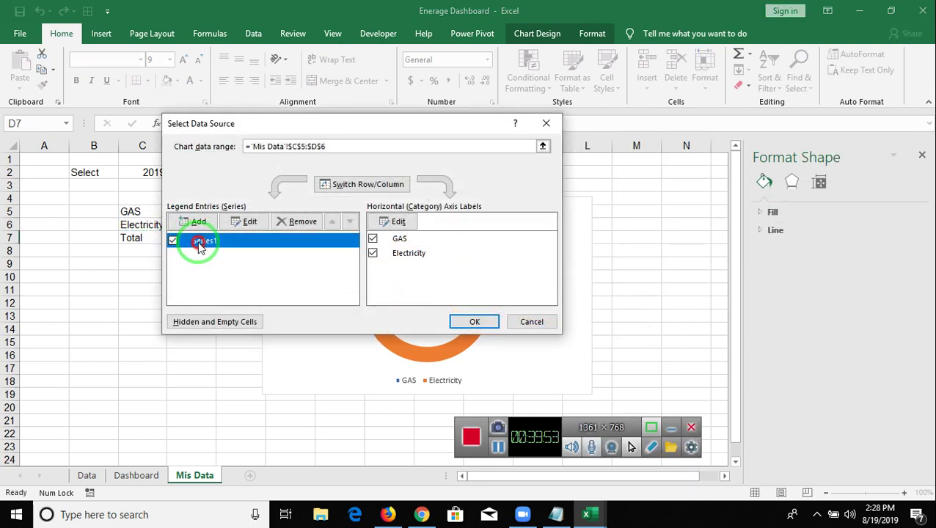
left_click(248, 221)
left_click(308, 211)
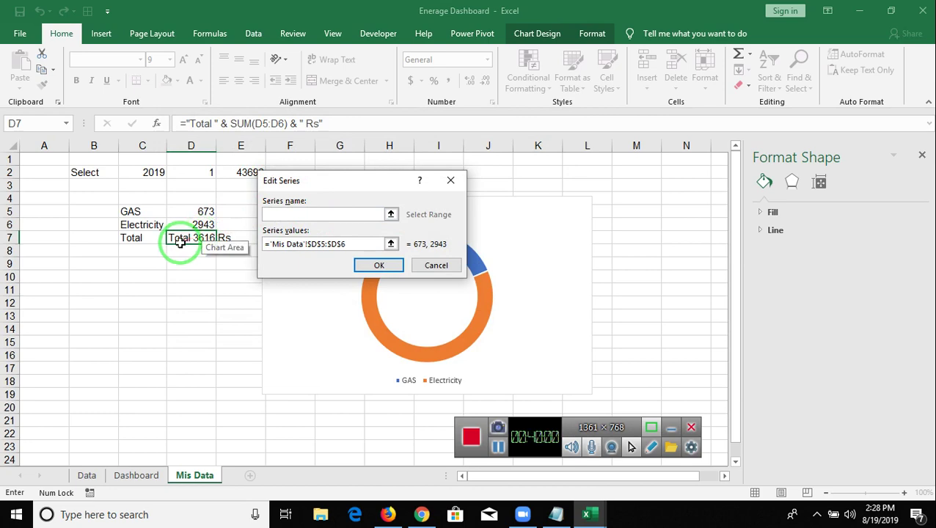
left_click(200, 238)
left_click(380, 266)
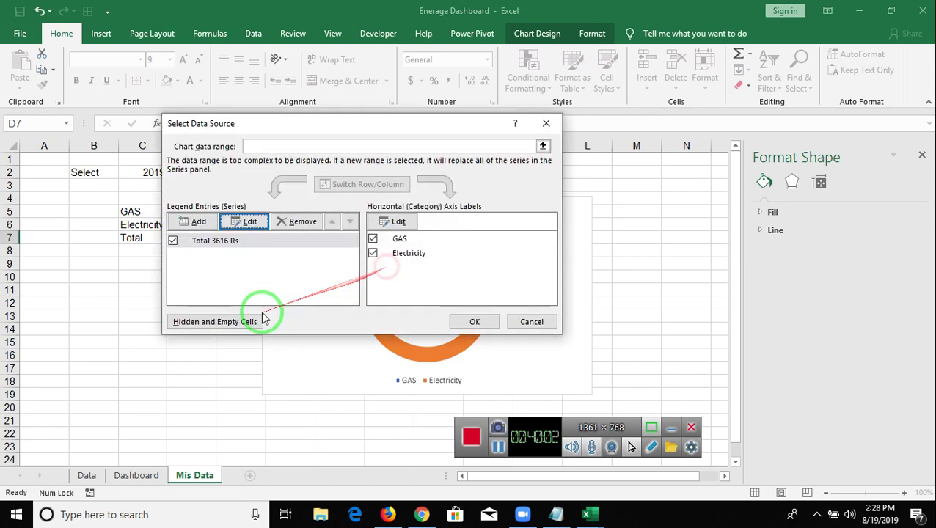
left_click(483, 321)
left_click(345, 292)
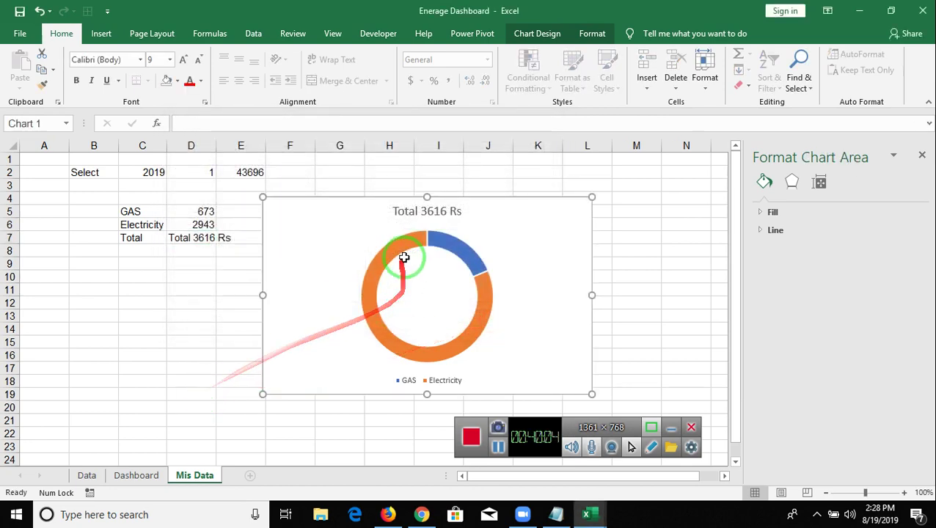
Format the chart area with No fill and No line border
left_click(407, 219)
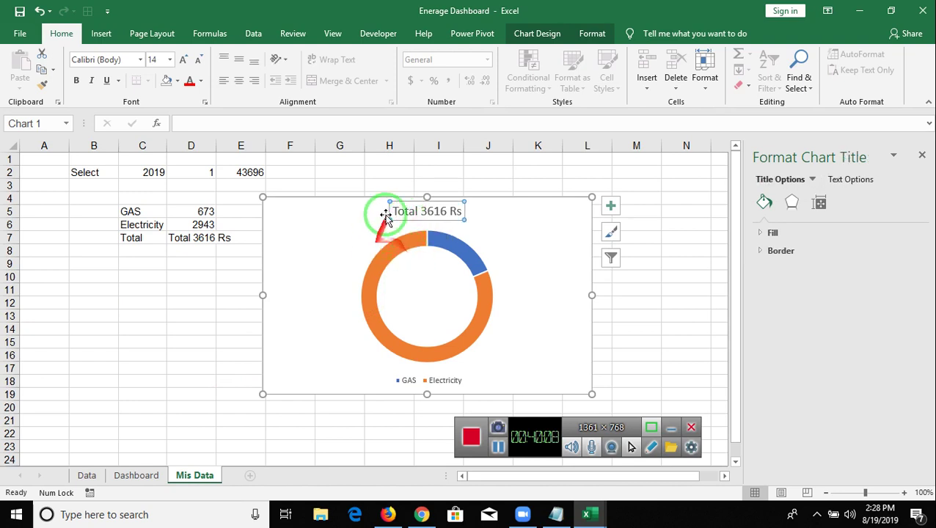
right_click(351, 242)
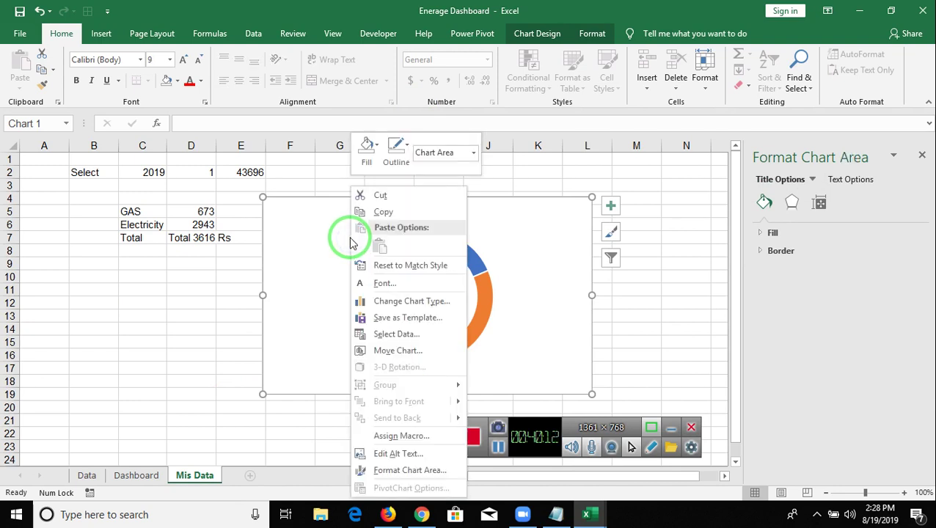
left_click(397, 473)
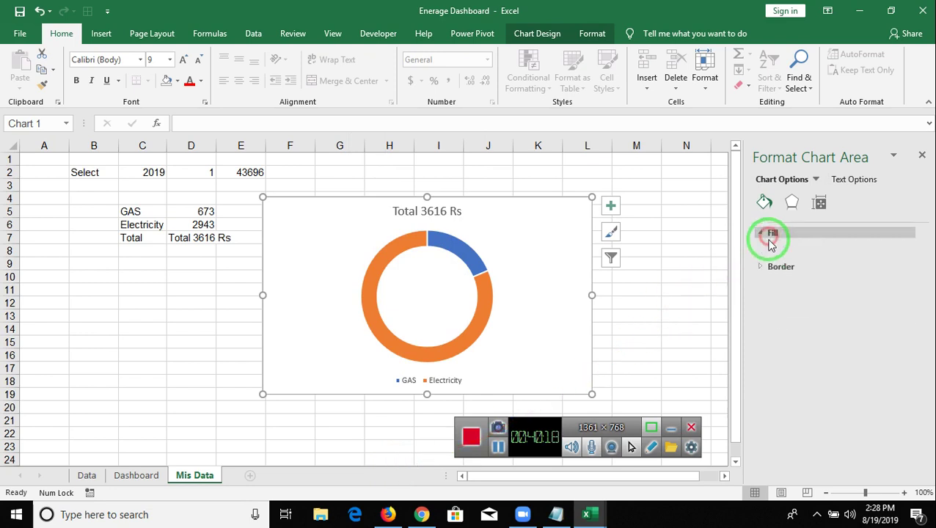
left_click(771, 233)
left_click(774, 254)
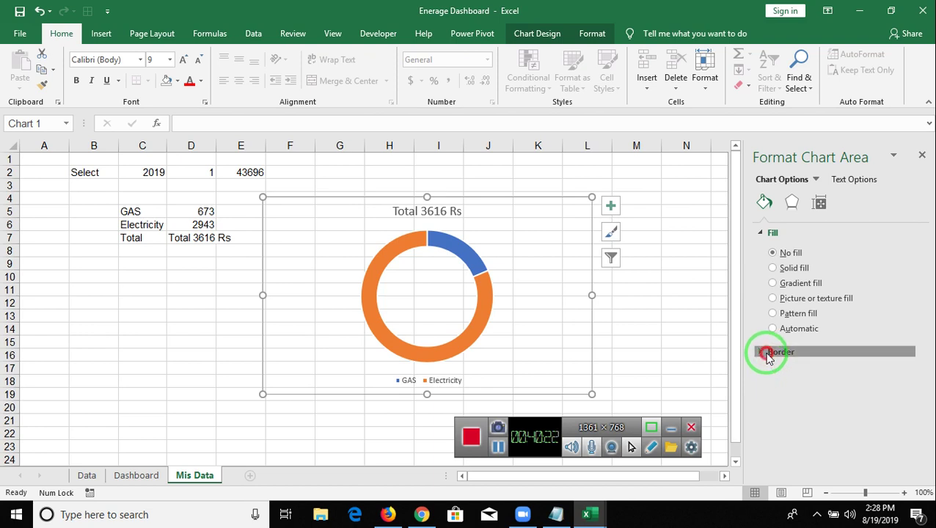
left_click(767, 354)
left_click(772, 373)
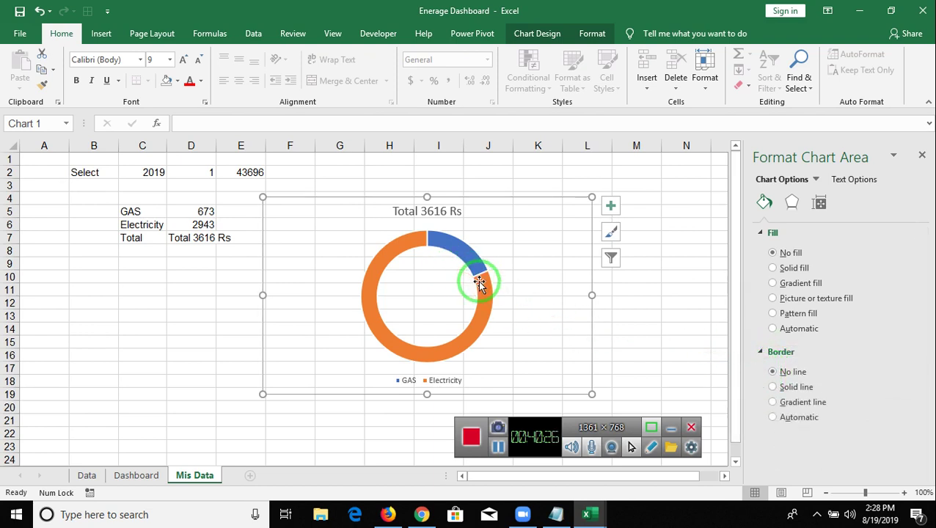
Drag the Total 3616 Rs title into the doughnut's hole
mouse_move(479, 283)
left_click(448, 215)
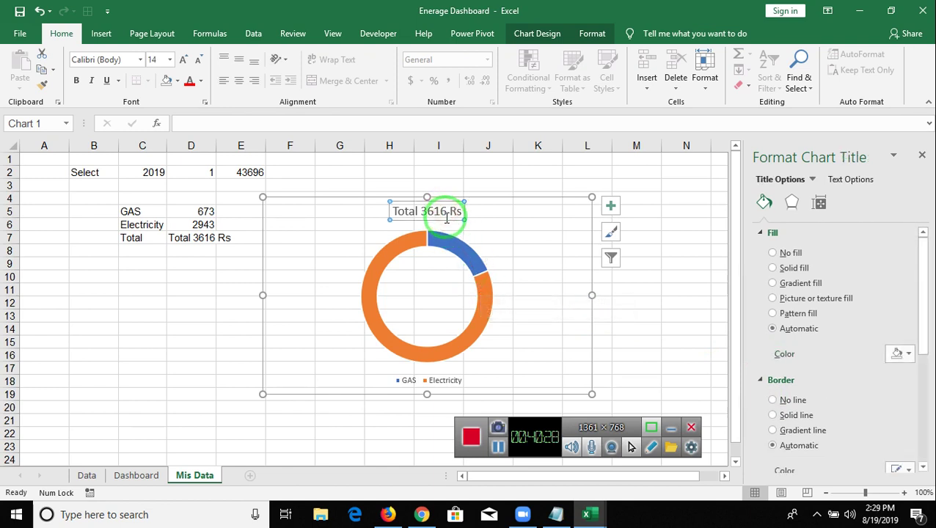
left_click_drag(443, 218, 442, 297)
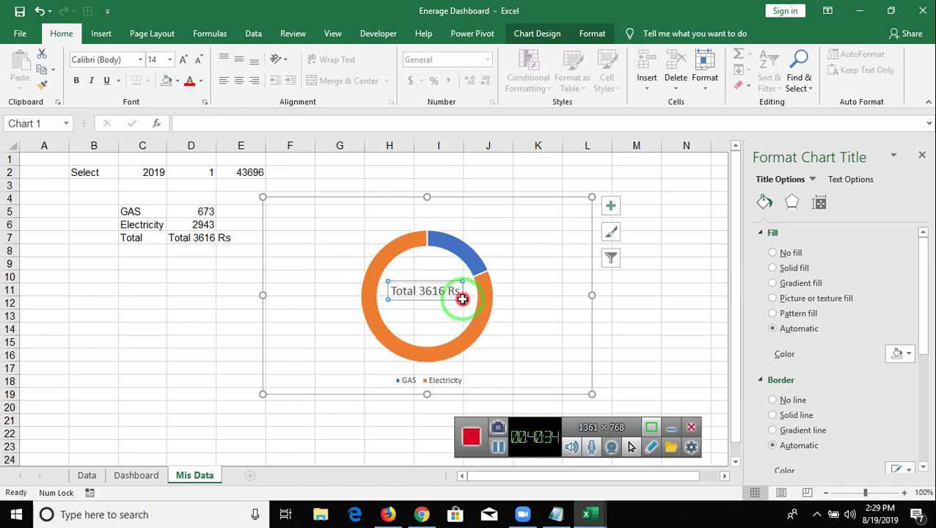
left_click(462, 299)
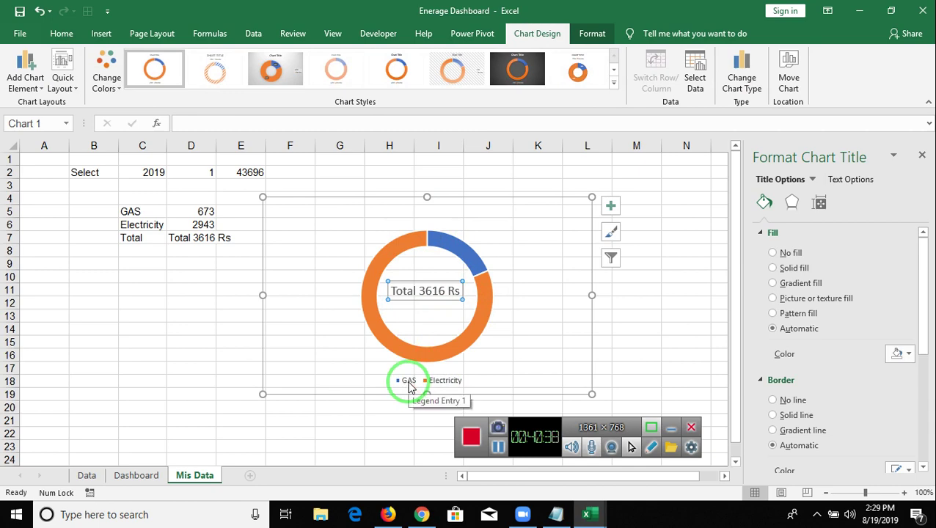
Add data labels to the doughnut slices and include the category names
left_click(341, 407)
left_click(401, 361)
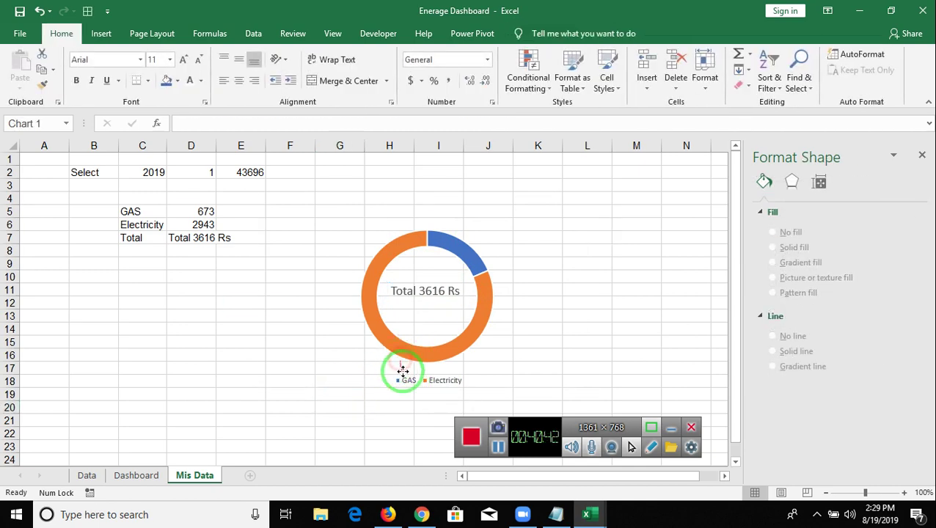
mouse_move(440, 352)
right_click(452, 352)
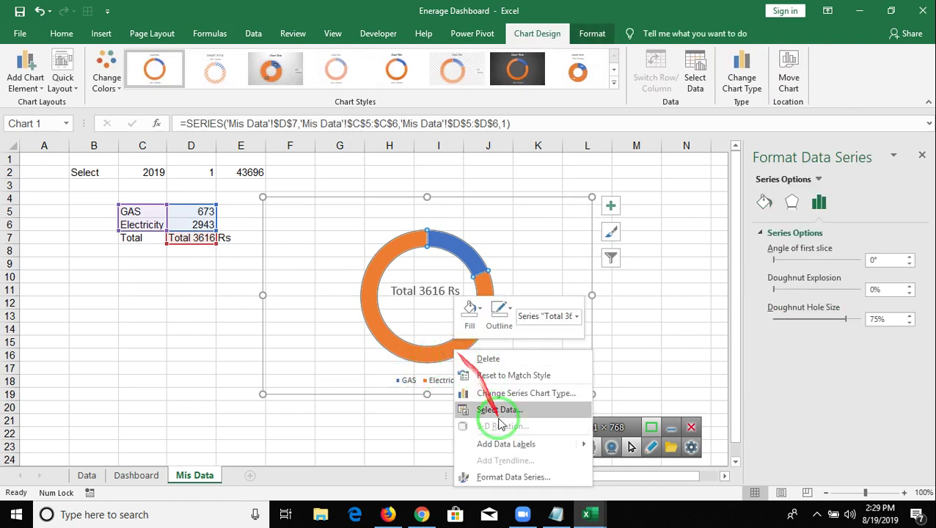
left_click(506, 444)
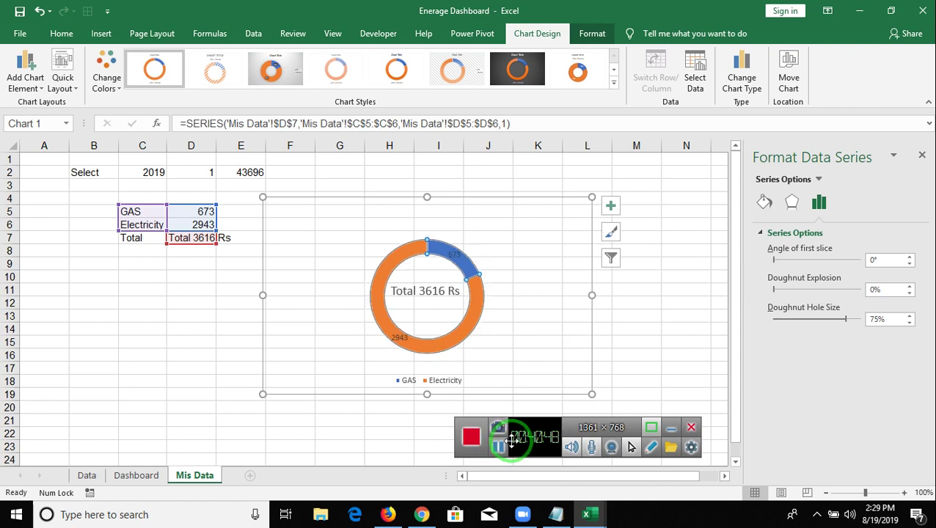
left_click(398, 339)
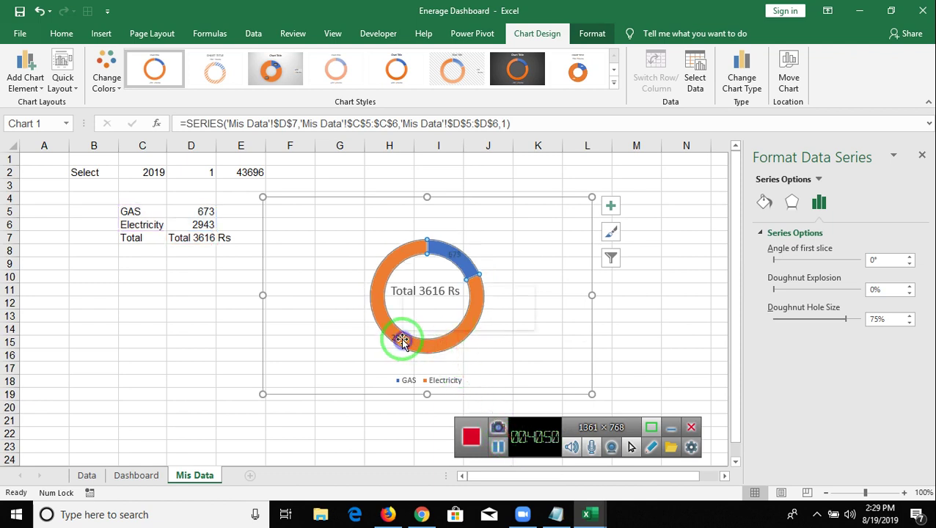
right_click(399, 339)
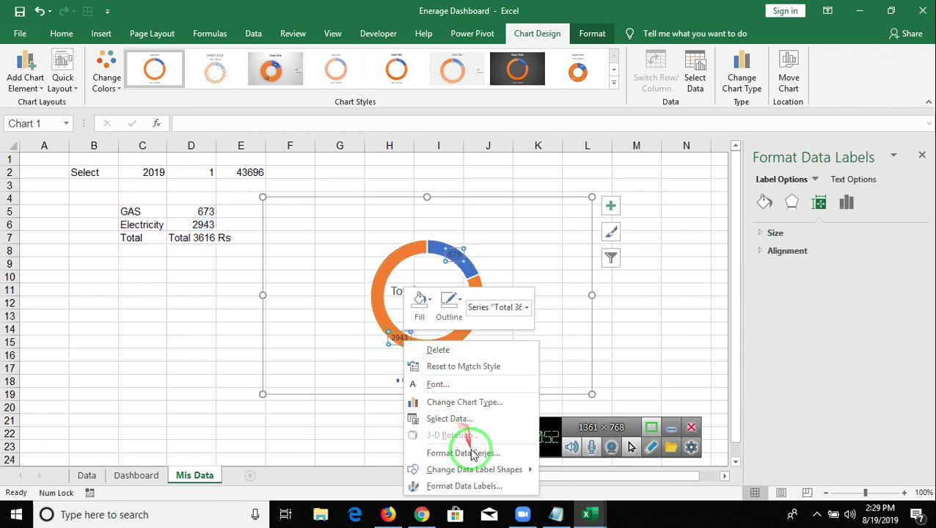
mouse_move(474, 470)
left_click(470, 486)
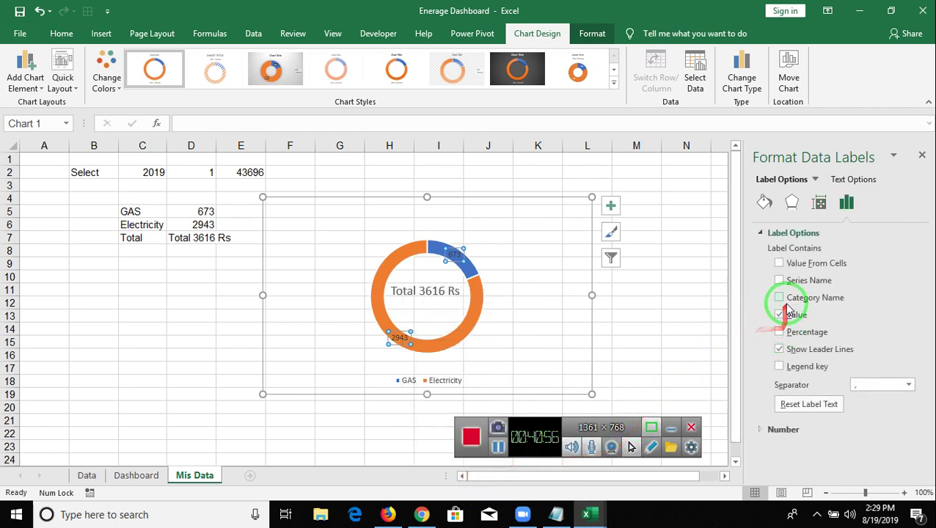
left_click(779, 299)
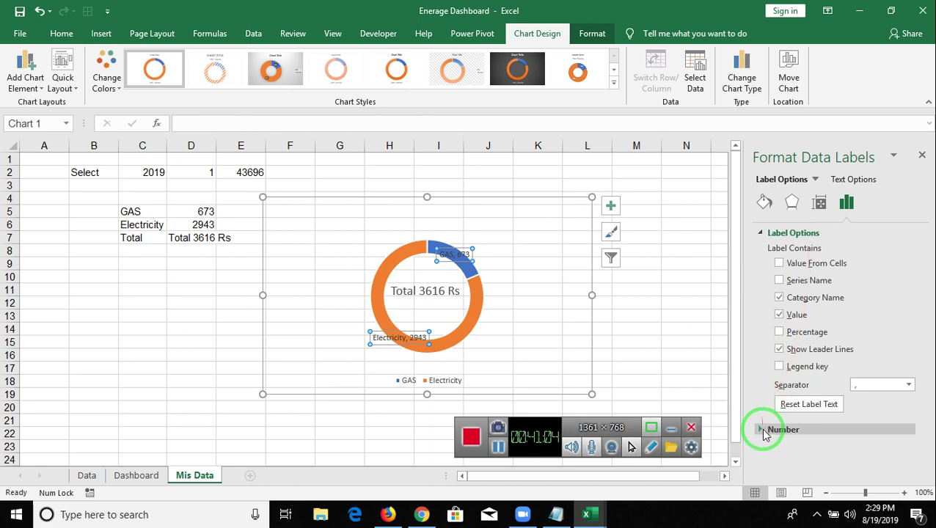
Give the slice labels a Custom number format #,##0 with thousands separator
left_click(763, 430)
left_click(796, 394)
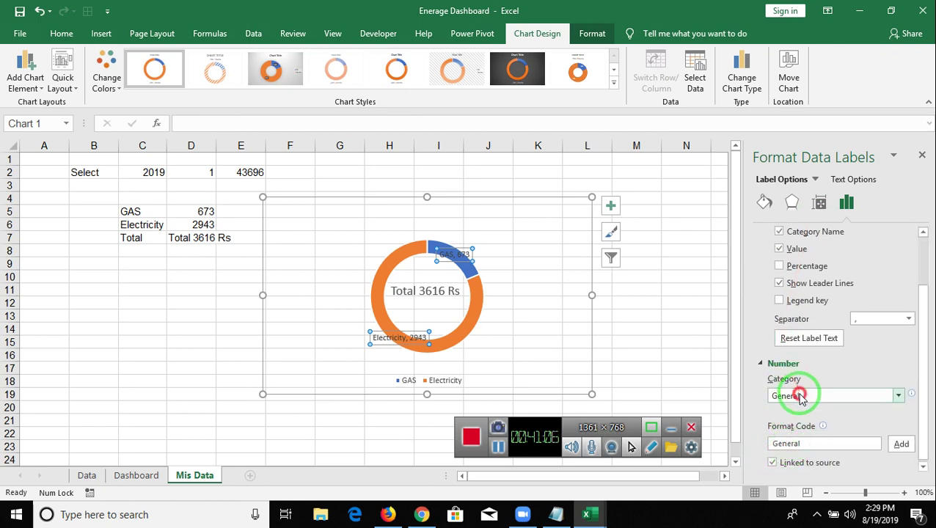
left_click(802, 397)
left_click(801, 395)
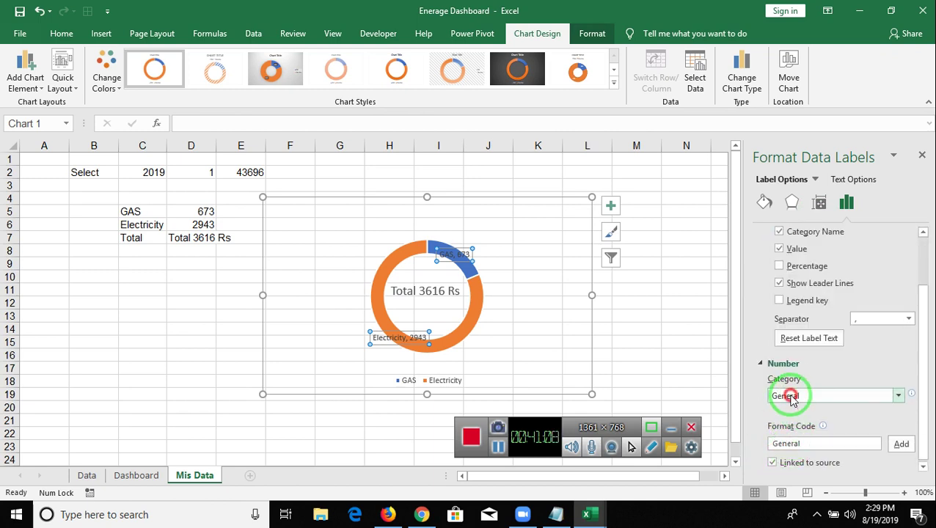
left_click(785, 382)
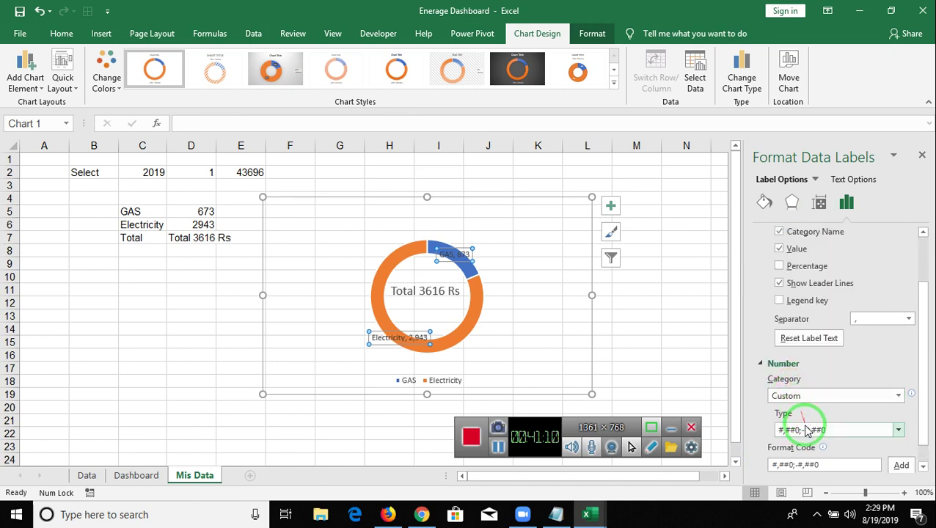
left_click(839, 431)
left_click(830, 431)
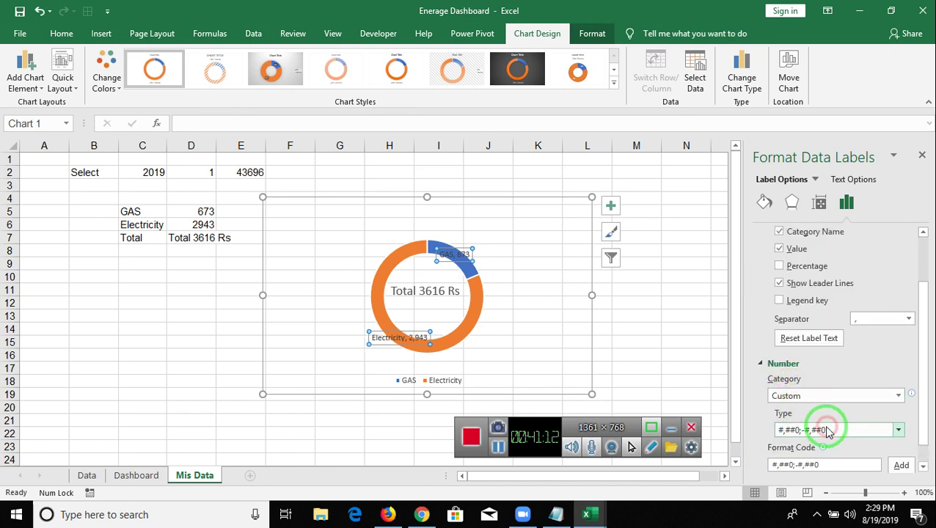
scroll(823, 440, "down", 1)
left_click_drag(839, 441, 734, 446)
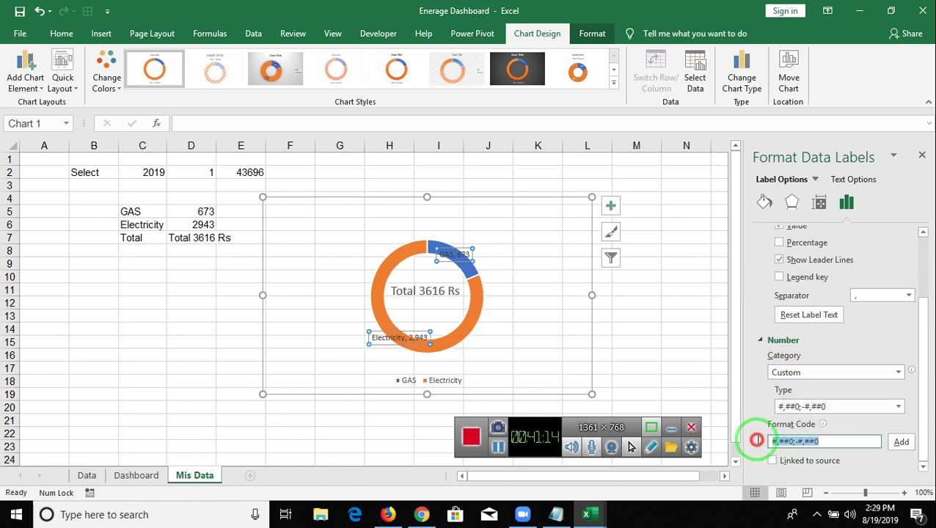
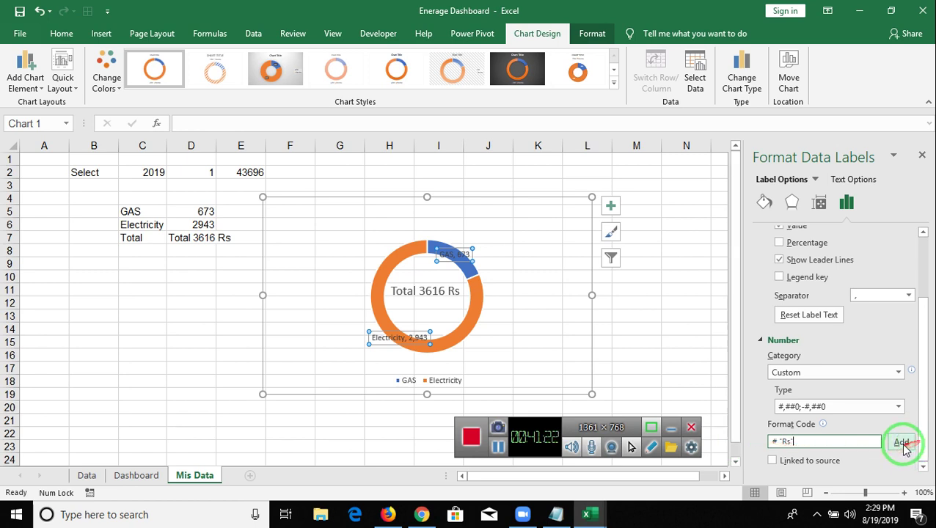
Apply the custom number format # "Rs" so the doughnut labels read like GAS 673 Rs
left_click(901, 445)
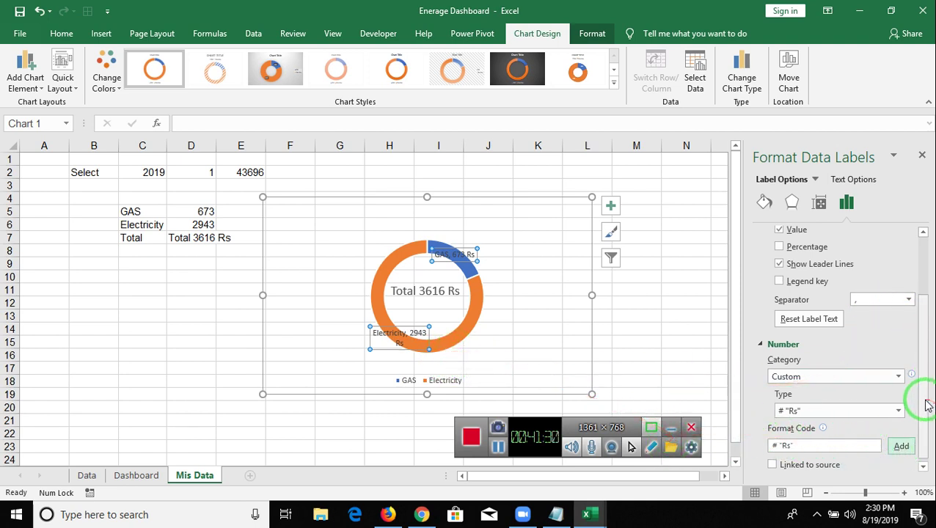
left_click(820, 202)
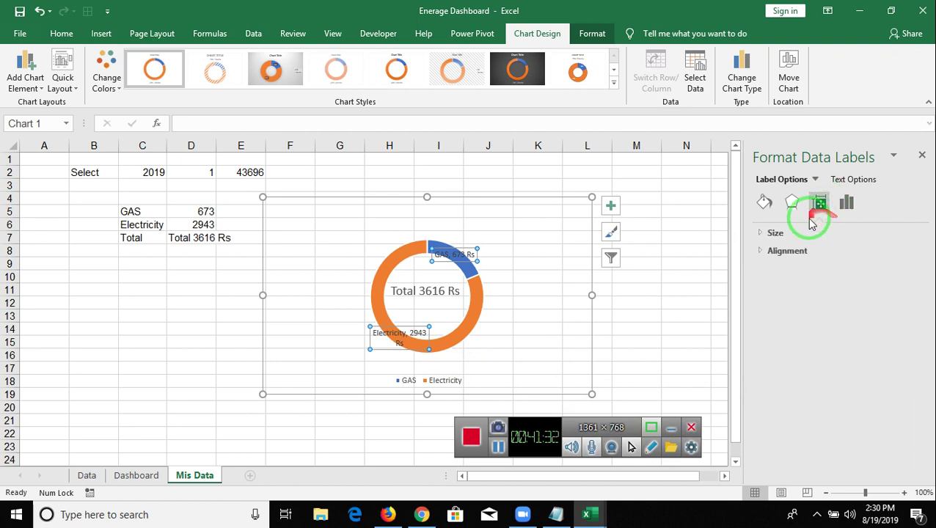
left_click(806, 252)
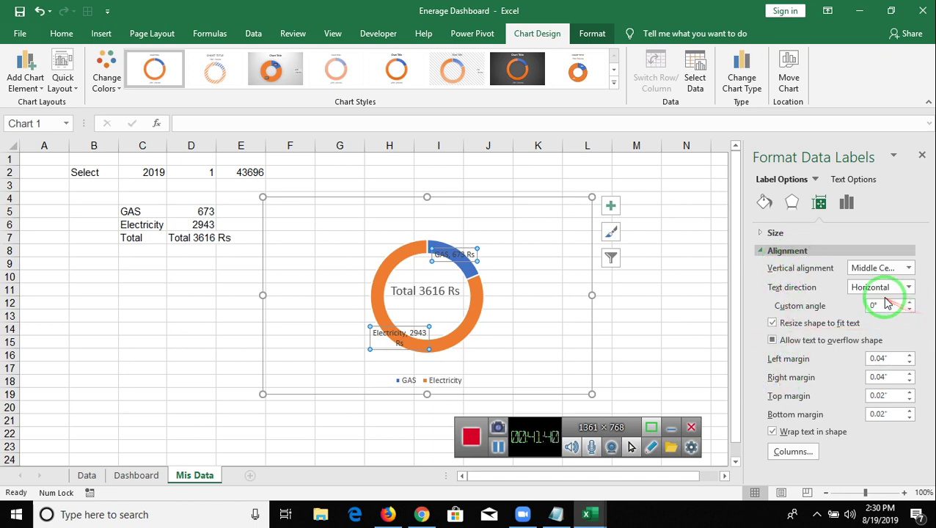
left_click(791, 205)
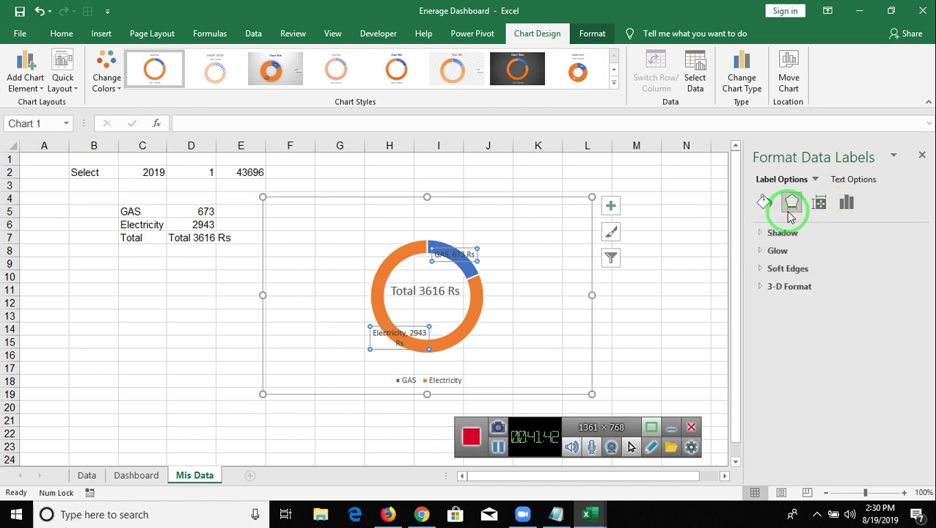
left_click(847, 205)
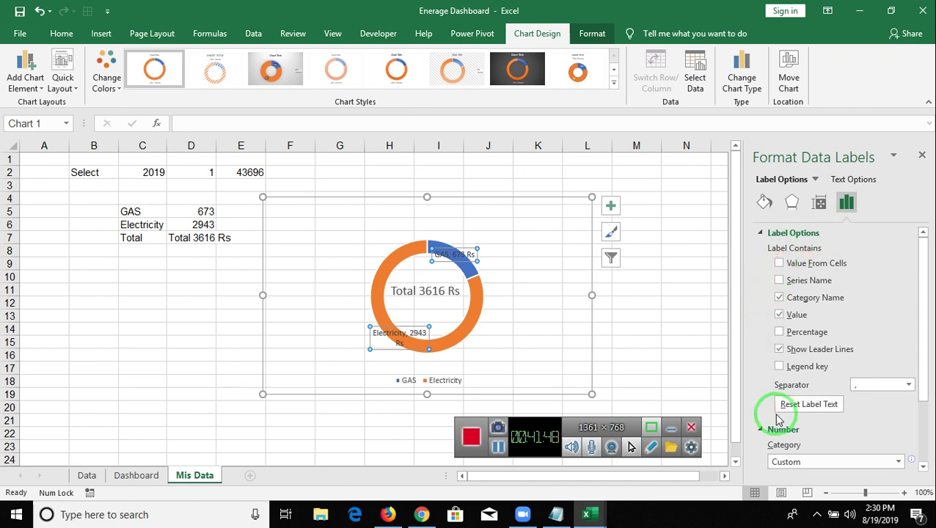
Review the data labels' fill, border, effect and size settings
scroll(780, 419, "down", 1)
scroll(780, 420, "down", 2)
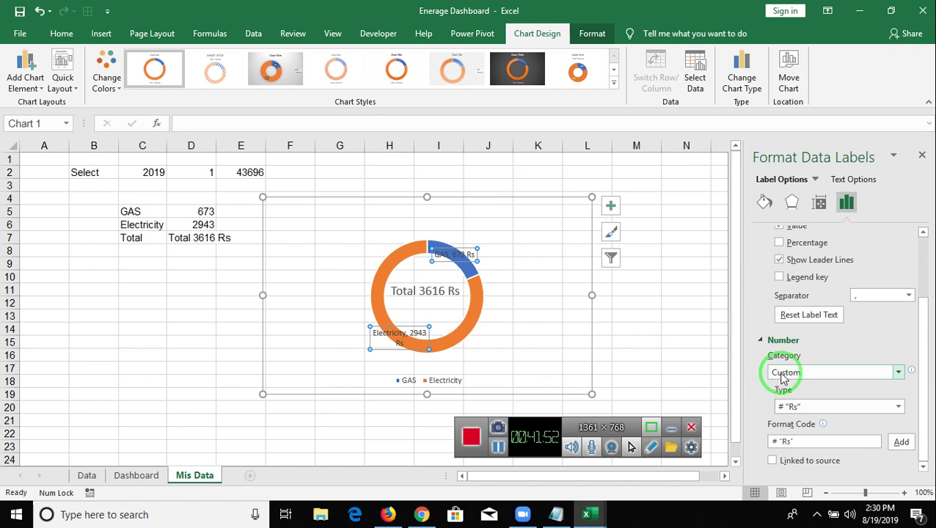
scroll(777, 370, "up", 3)
left_click(764, 204)
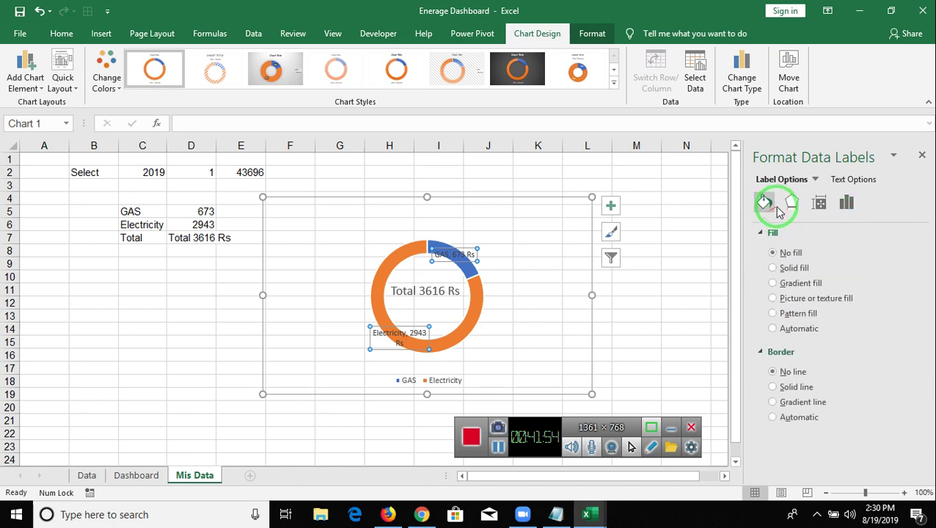
left_click(790, 206)
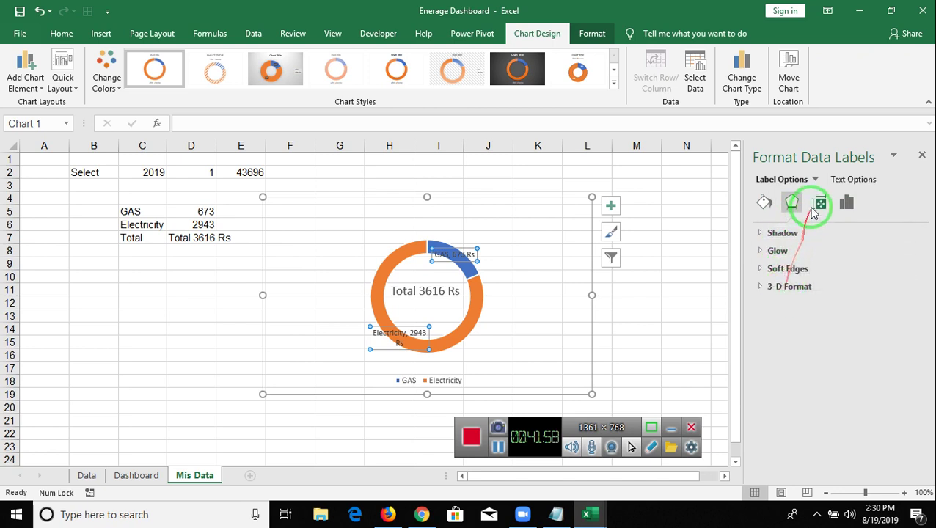
left_click(815, 206)
left_click(767, 233)
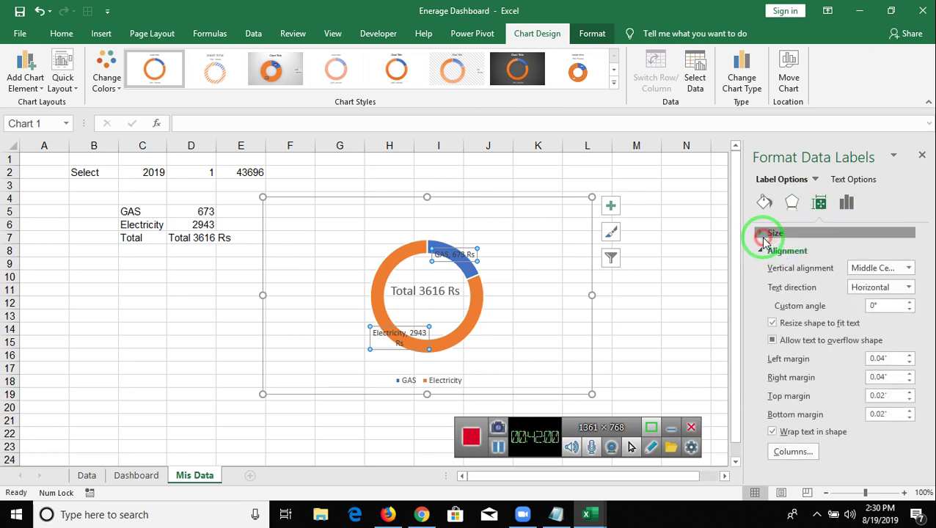
left_click(763, 239)
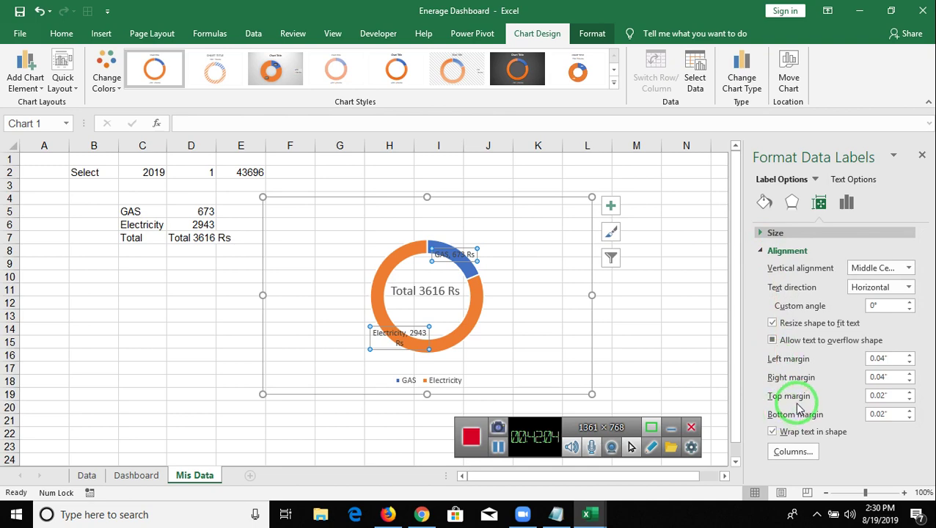
scroll(704, 411, "down", 2)
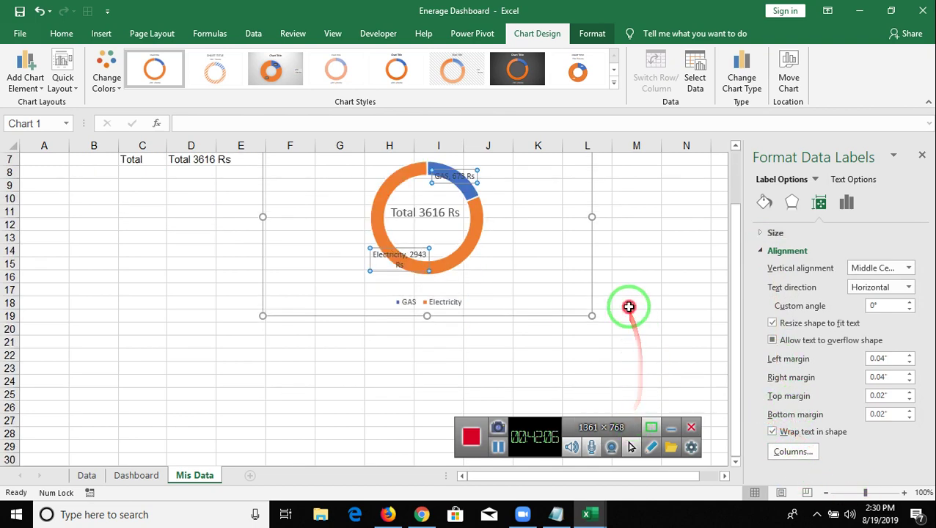
Cut the doughnut chart from Mis Data and paste it at B17 on the Dashboard sheet
left_click(629, 306)
left_click(476, 265)
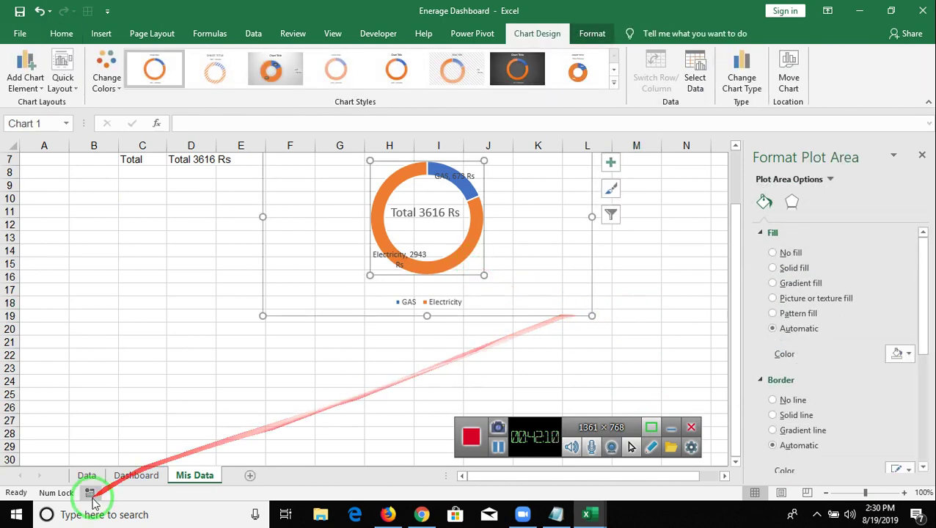
key("ctrl+x")
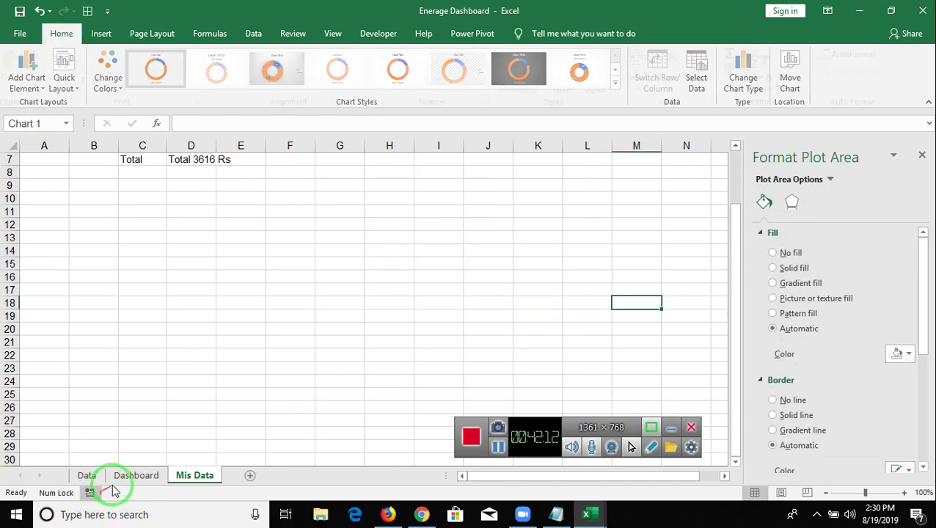
left_click(132, 475)
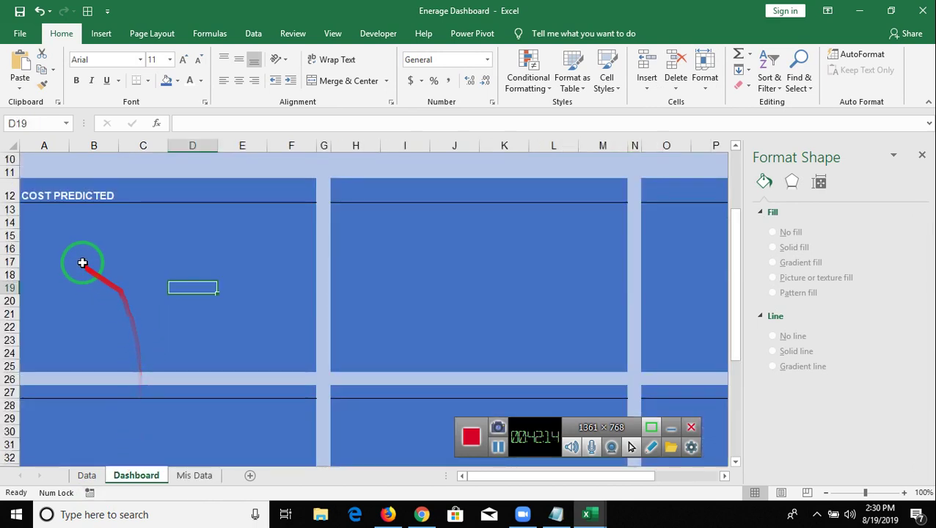
left_click(81, 261)
key("ctrl+v")
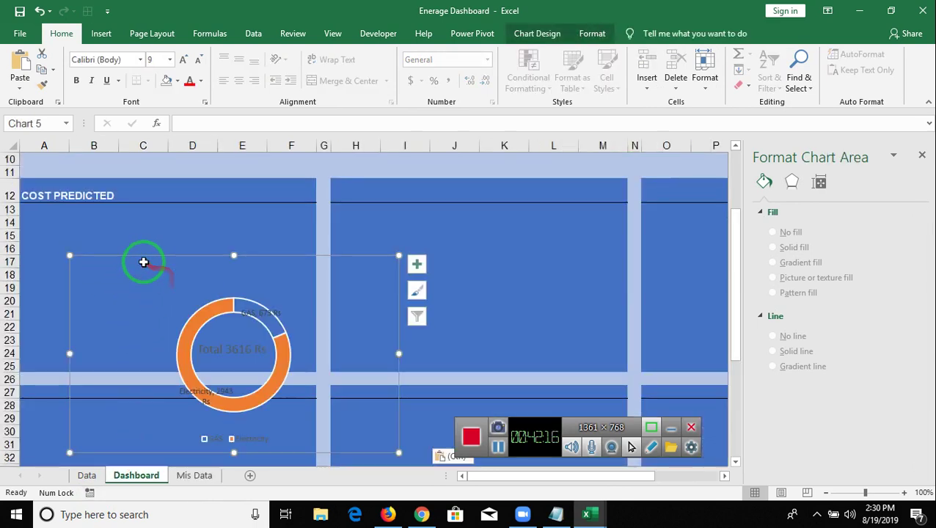
Position and shrink the chart to fit inside the COST PREDICTED panel
left_click_drag(133, 252, 50, 173)
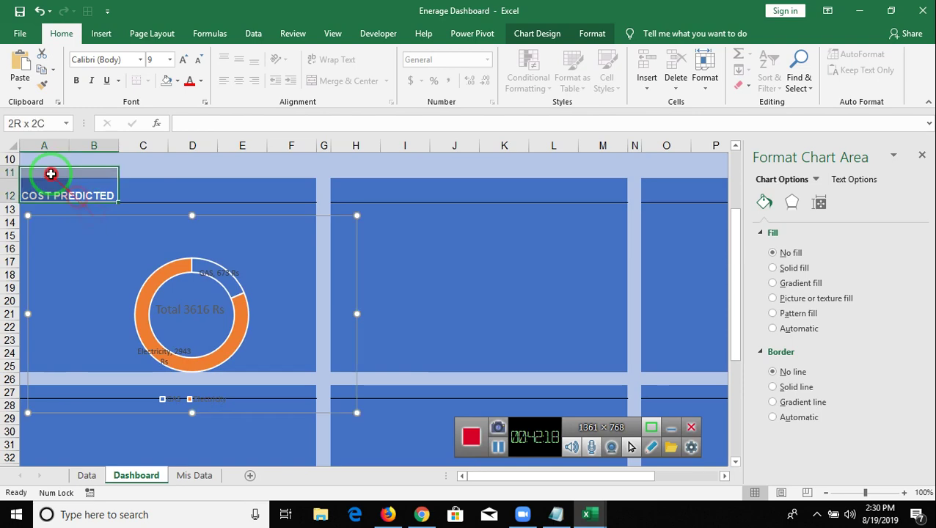
left_click(242, 329)
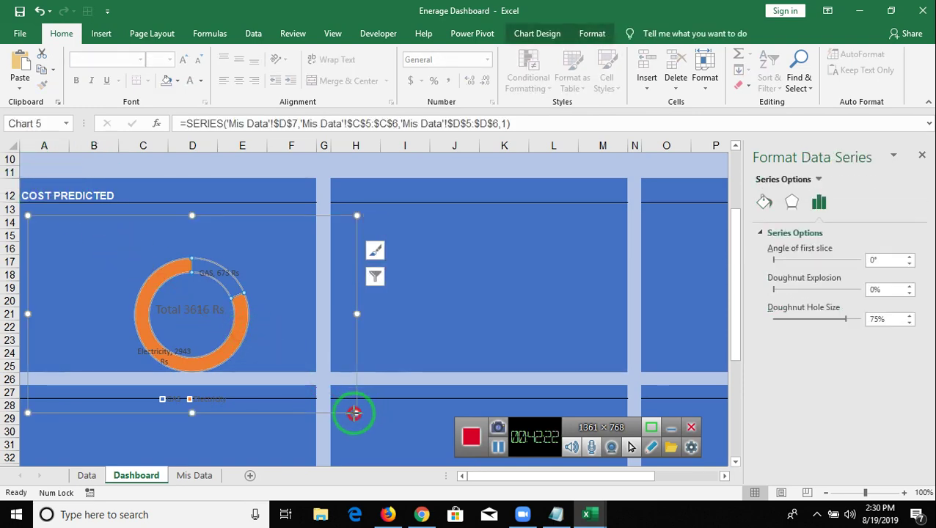
left_click_drag(354, 413, 293, 383)
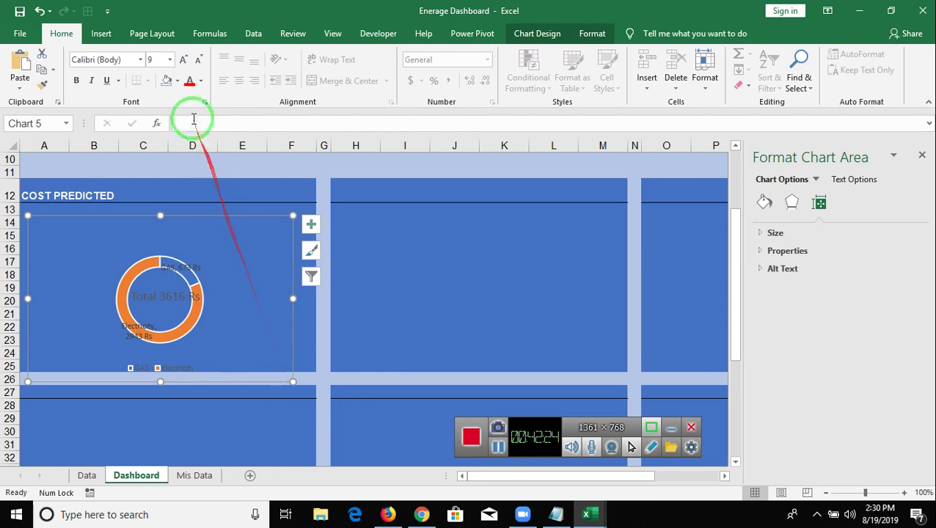
Make the chart text white and resize the centred Total 3616 Rs label to 8 point
left_click(201, 83)
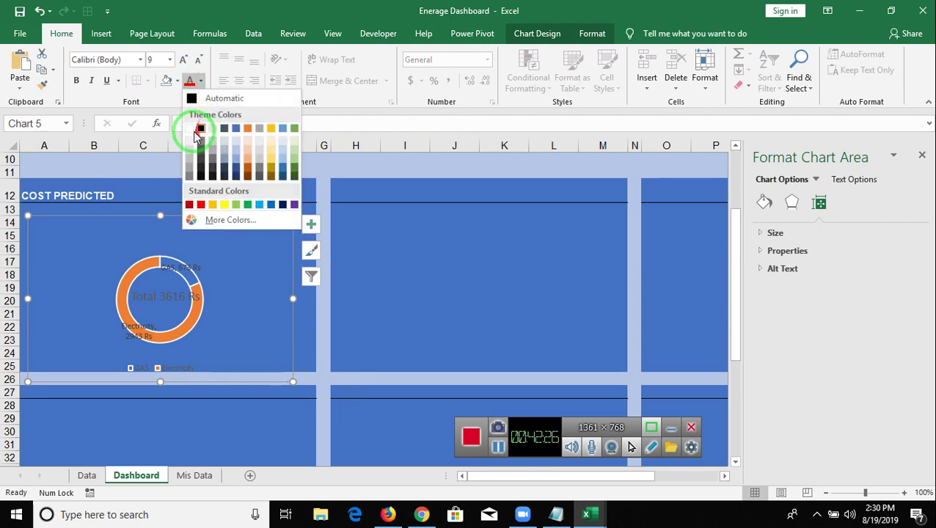
left_click(192, 130)
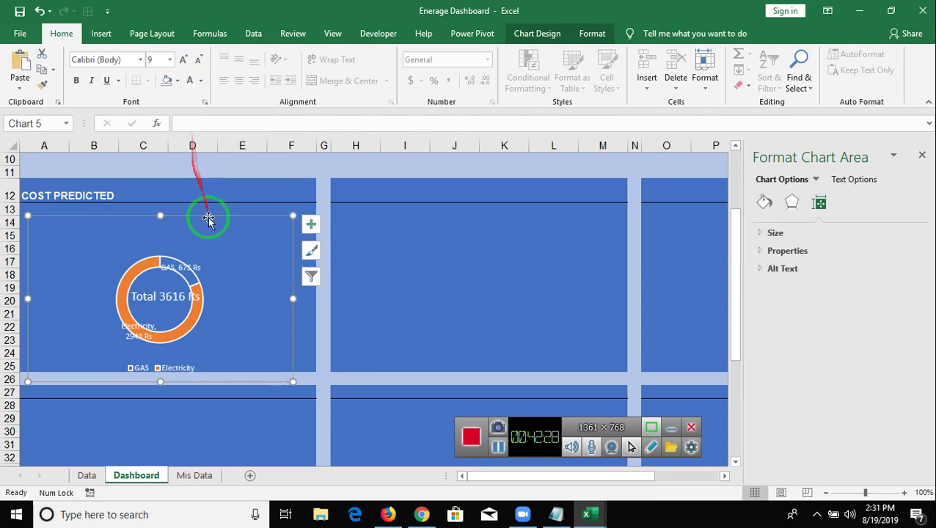
left_click(176, 300)
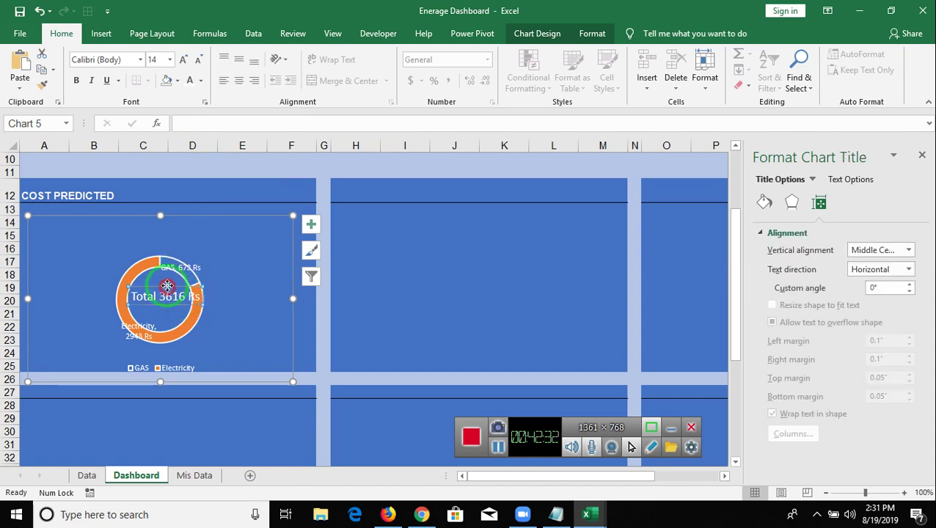
left_click(198, 61)
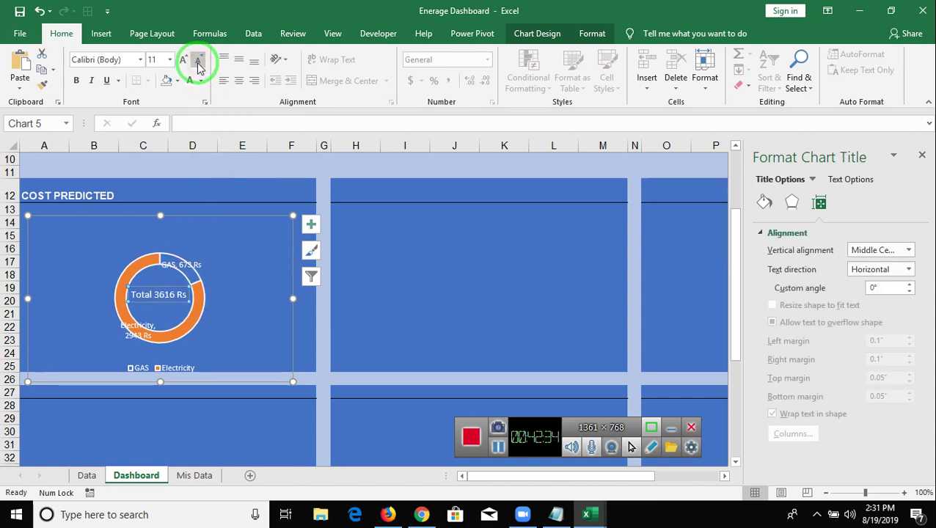
left_click(197, 64)
left_click(197, 63)
left_click(197, 63)
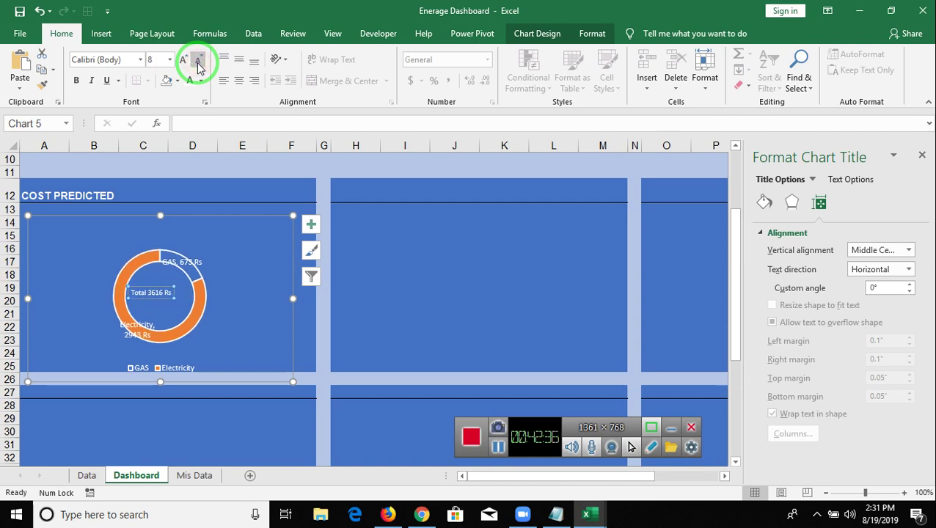
left_click(197, 63)
left_click(183, 60)
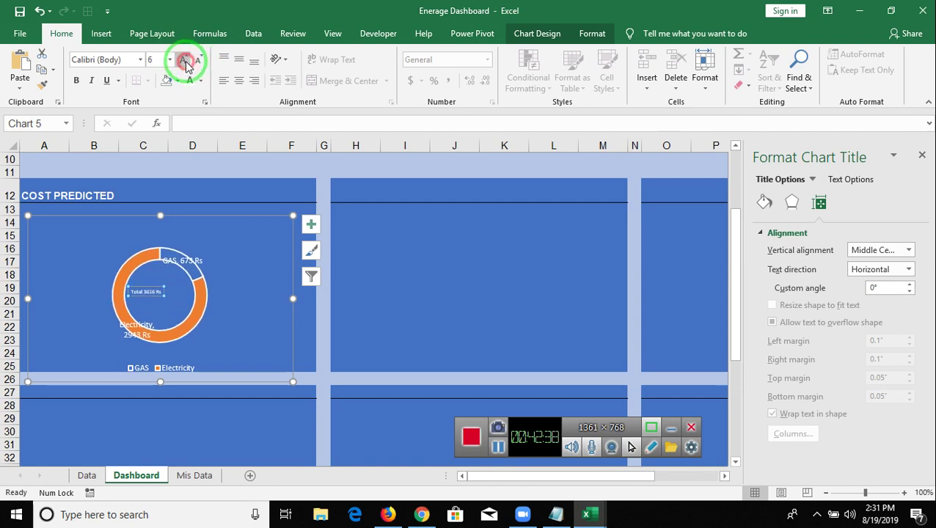
left_click(184, 59)
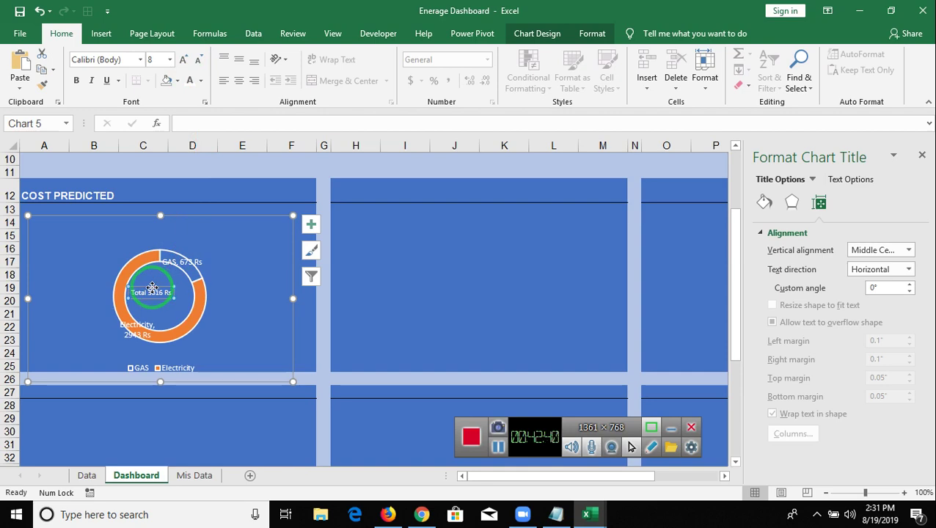
left_click_drag(152, 287, 189, 314)
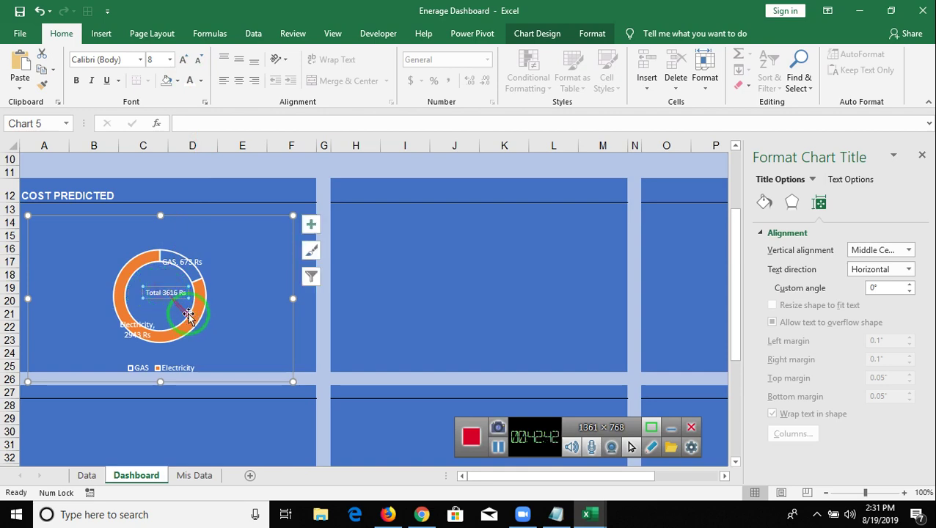
left_click(224, 322)
Delete the doughnut's data labels after checking the reference dashboard
key("alt+Tab")
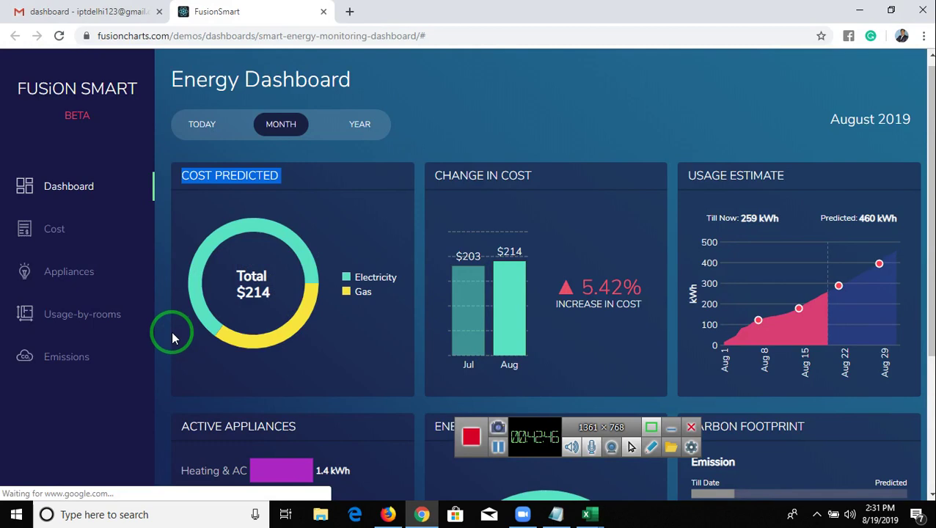
key("alt+Tab")
left_click(137, 334)
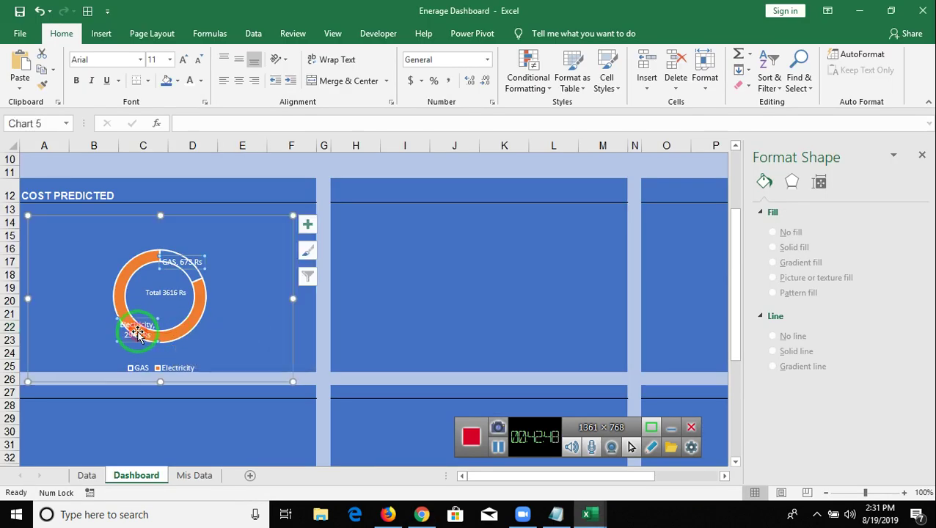
key("Delete")
Drag the GAS/Electricity legend from below the ring to its right side
left_click(169, 370)
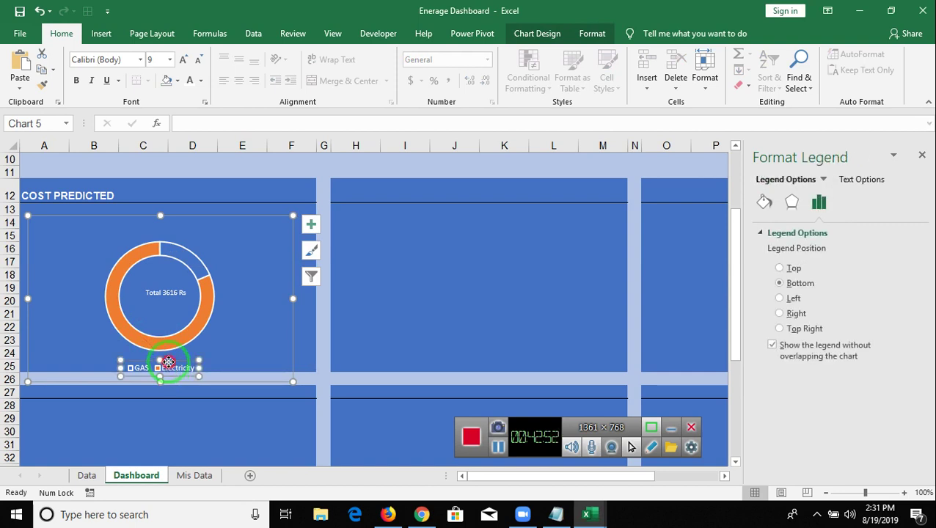
left_click_drag(168, 363, 238, 338)
left_click_drag(266, 290, 237, 331)
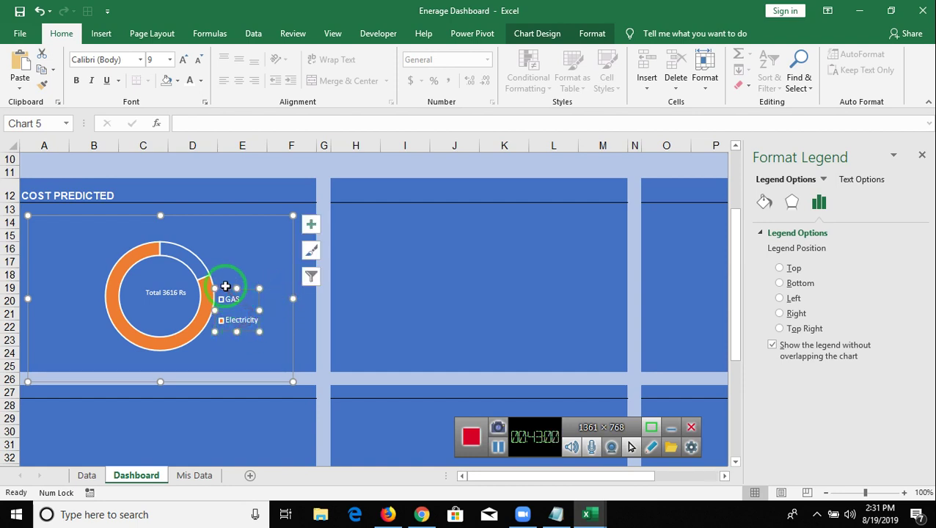
mouse_move(227, 290)
left_mouse_down()
mouse_move(242, 311)
mouse_move(234, 305)
left_mouse_up()
left_click(245, 355)
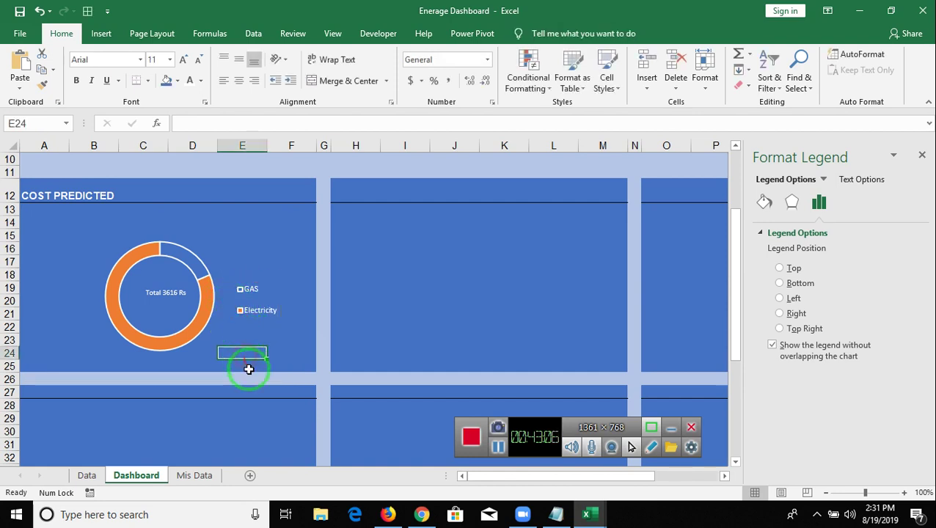
key("alt+Tab")
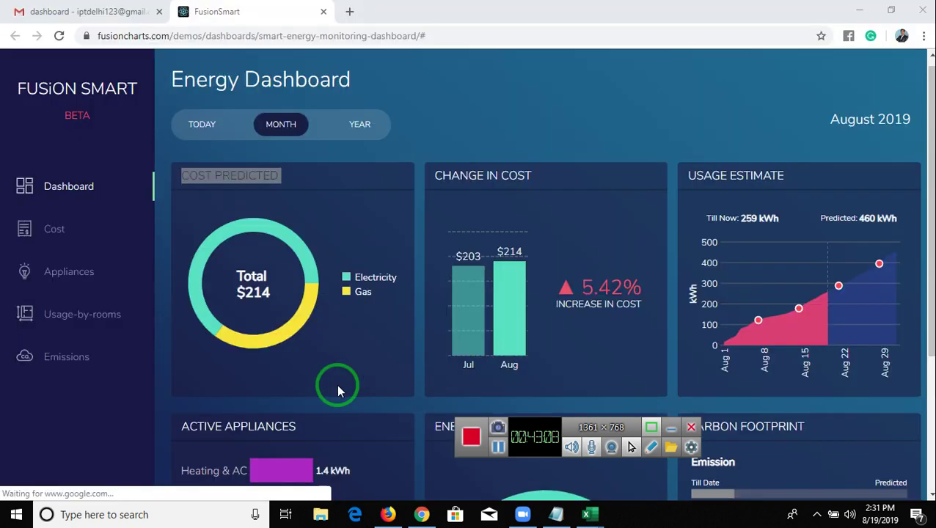
key("alt+Tab")
Set the doughnut series border to No line
left_click(208, 311)
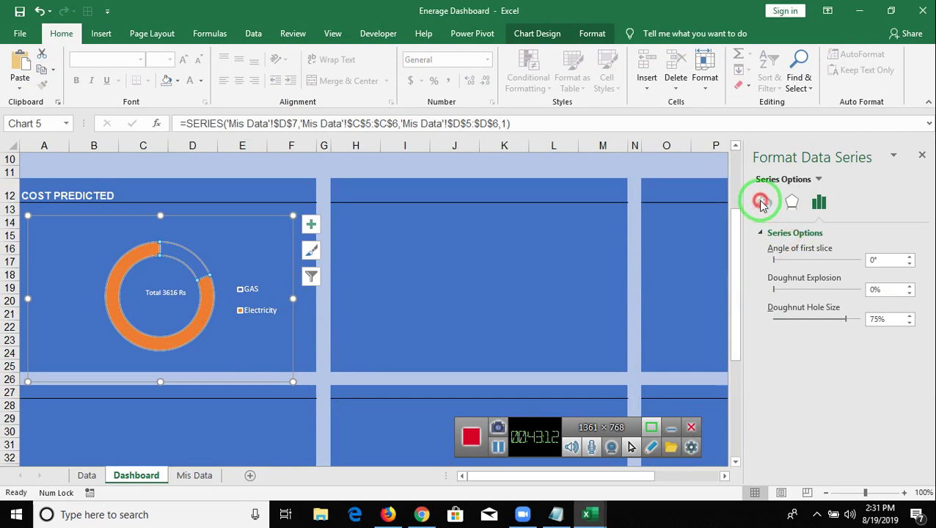
left_click(764, 203)
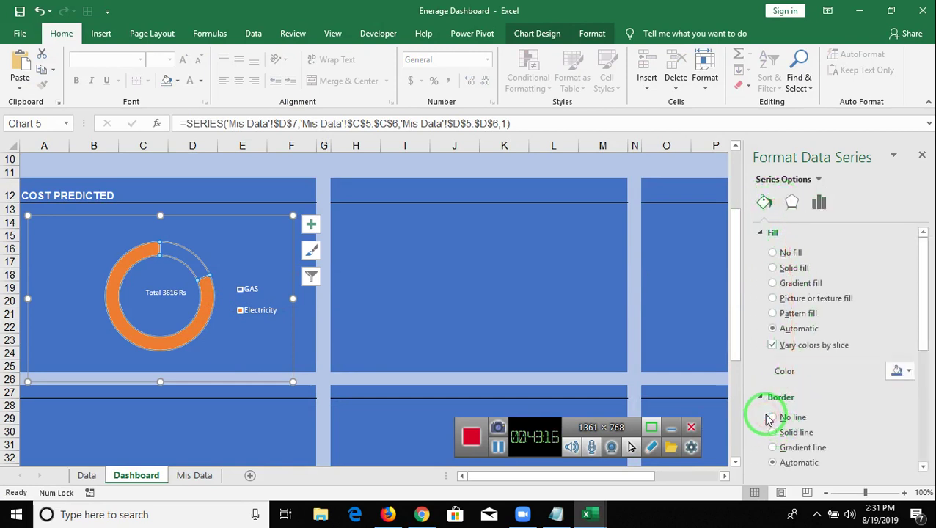
left_click(772, 418)
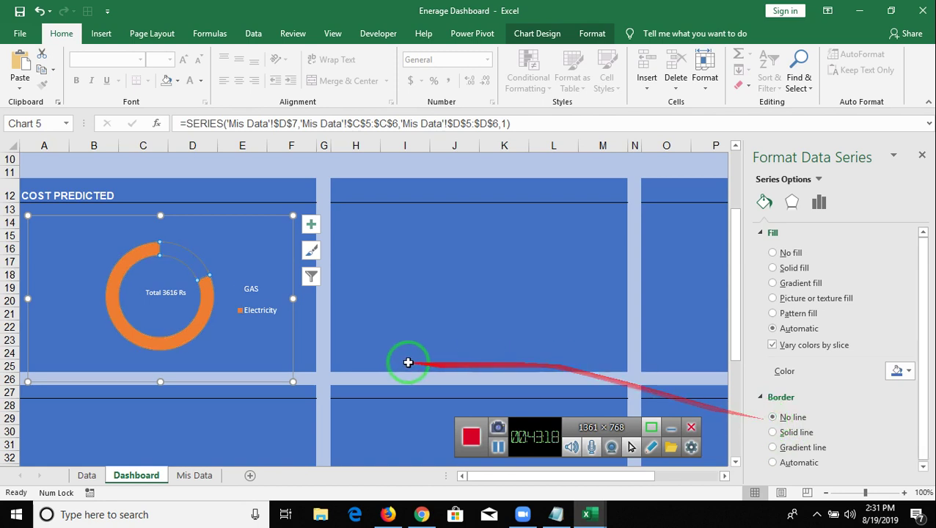
left_click(387, 350)
Give the doughnut series a solid gold fill
left_click(195, 267)
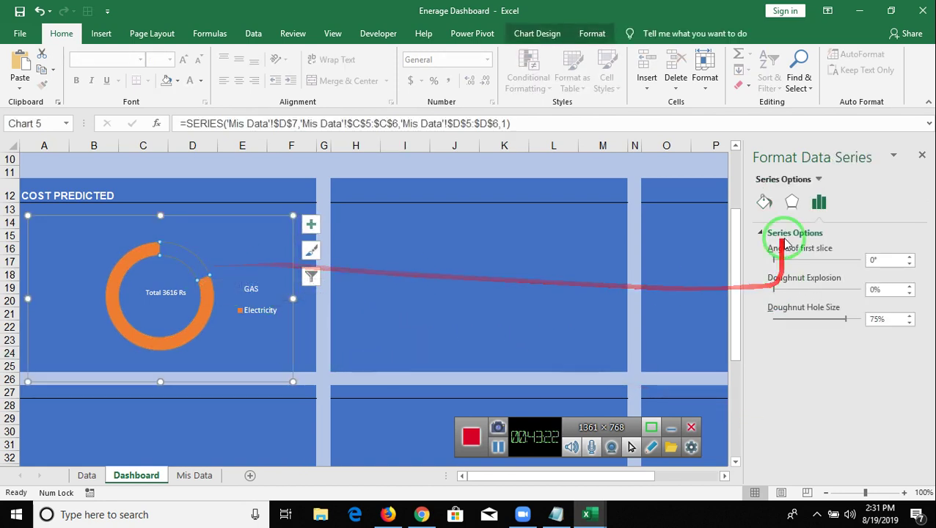
left_click(765, 202)
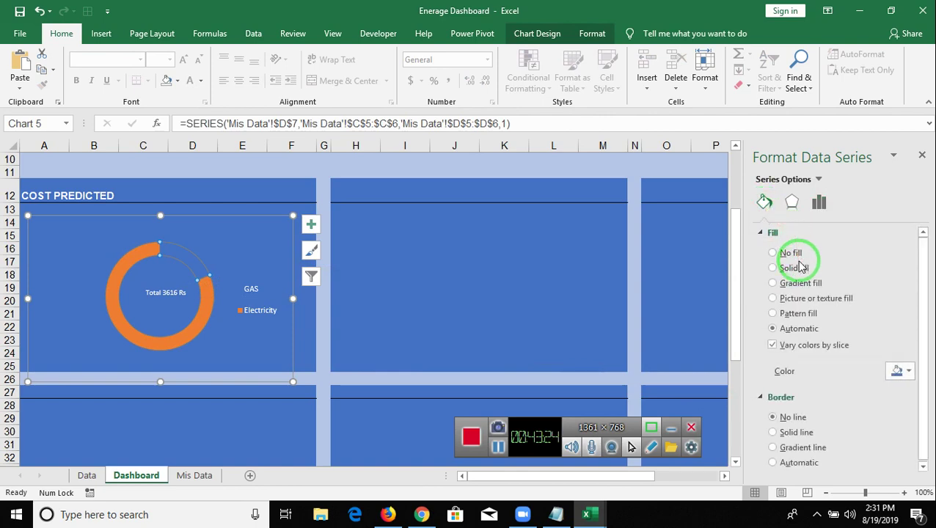
key("alt+Tab")
key("alt+Tab")
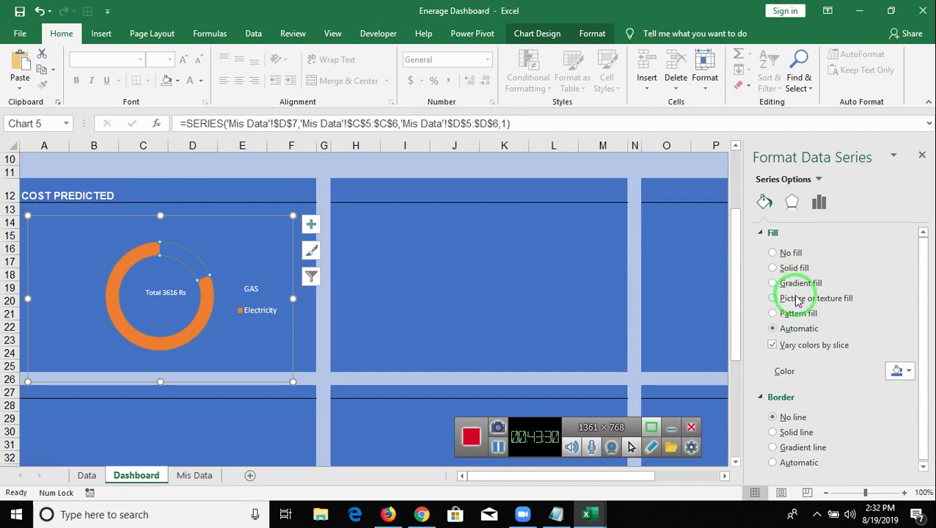
left_click(789, 268)
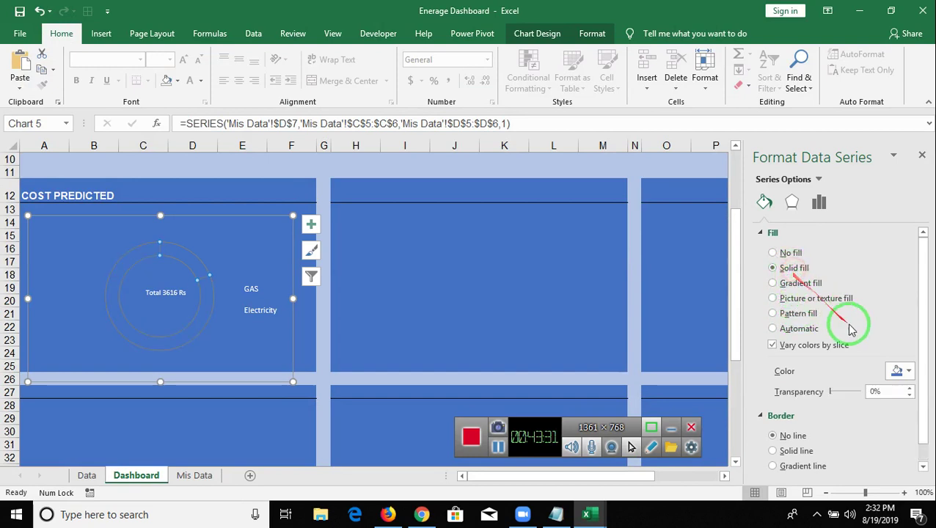
left_click(900, 372)
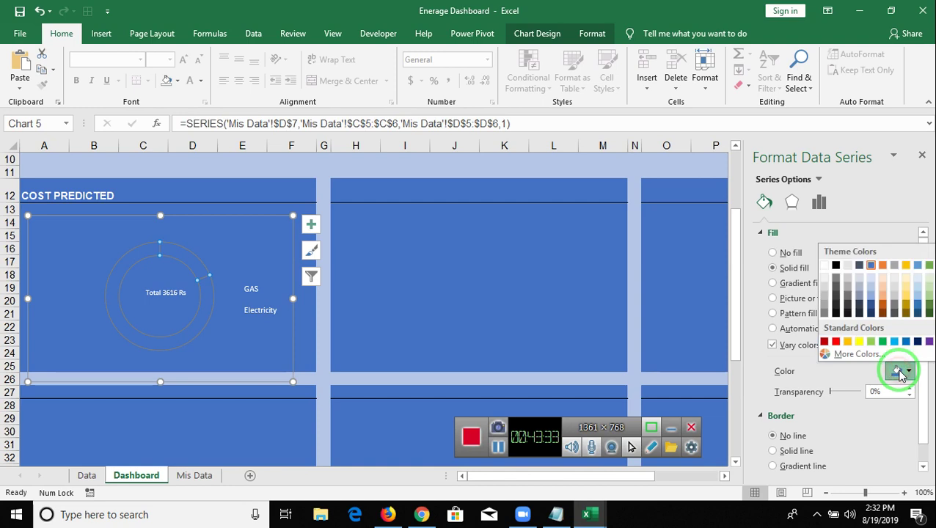
left_click(848, 341)
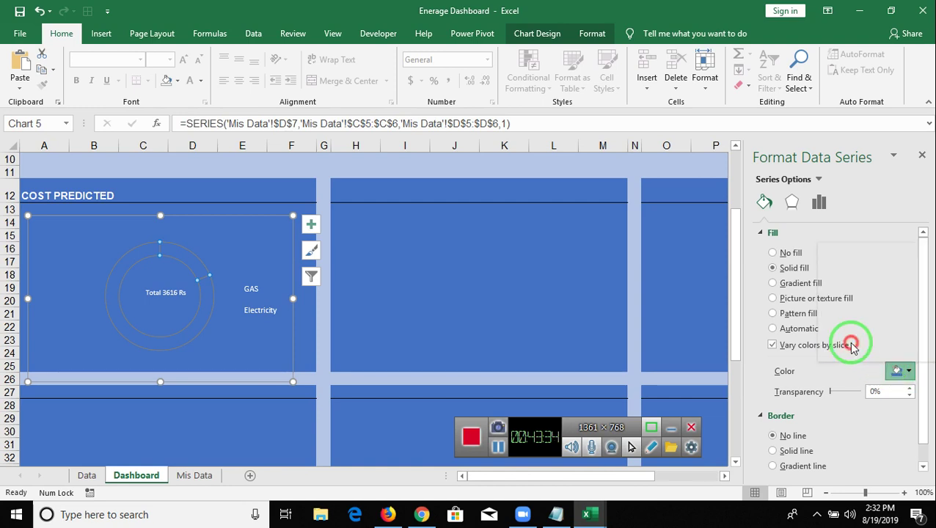
Colour the Electricity slice light green
left_click(133, 330)
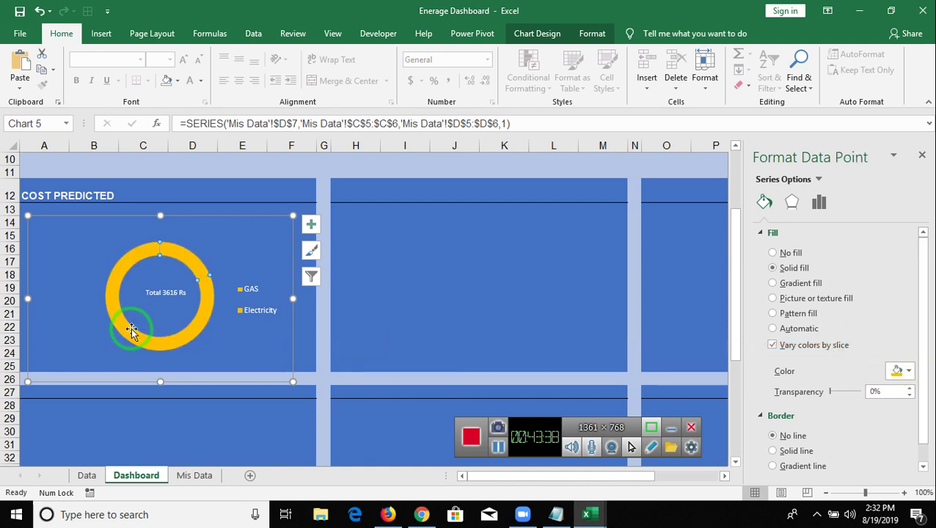
left_click(909, 373)
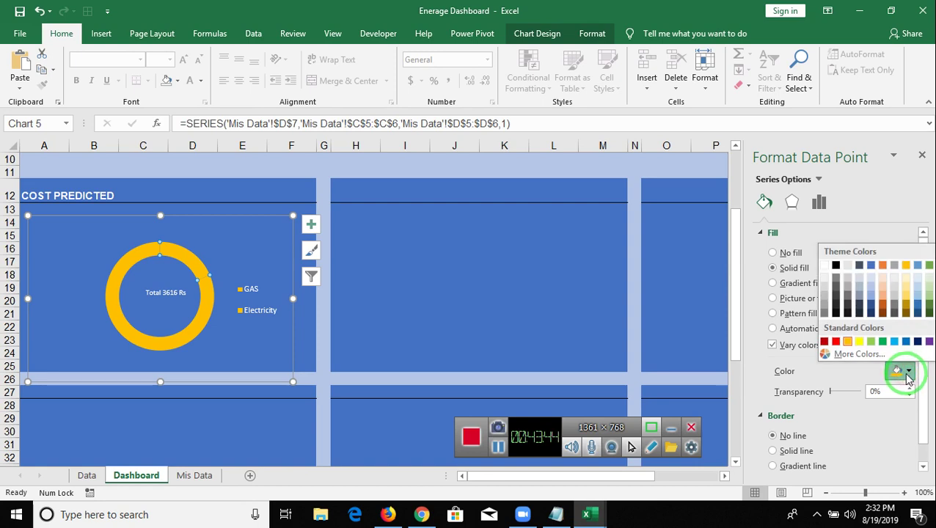
left_click(872, 343)
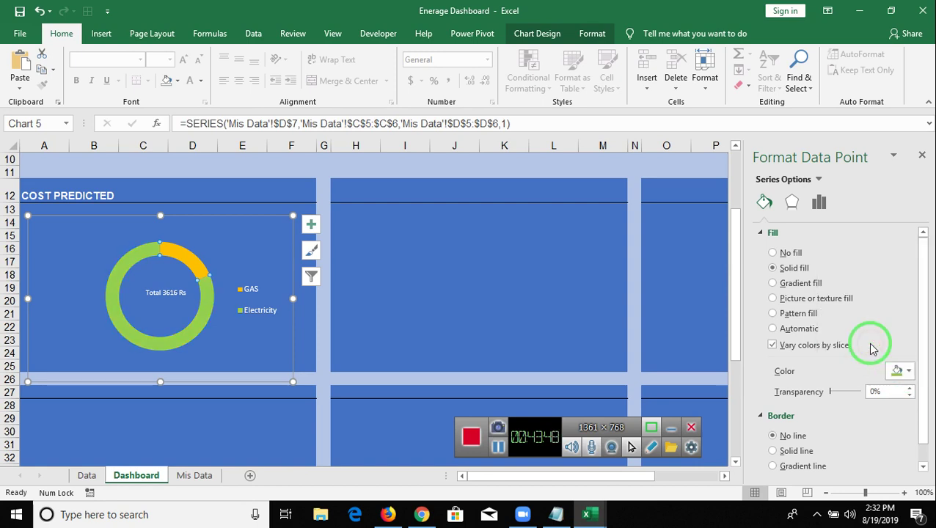
Enlarge the plot area so the doughnut fills the chart
left_click(353, 354)
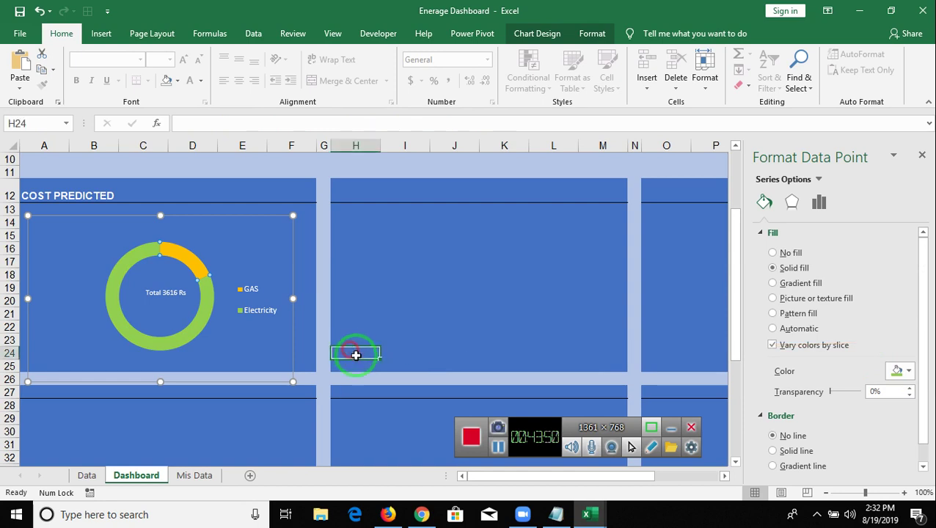
left_click(150, 290)
left_click(130, 261)
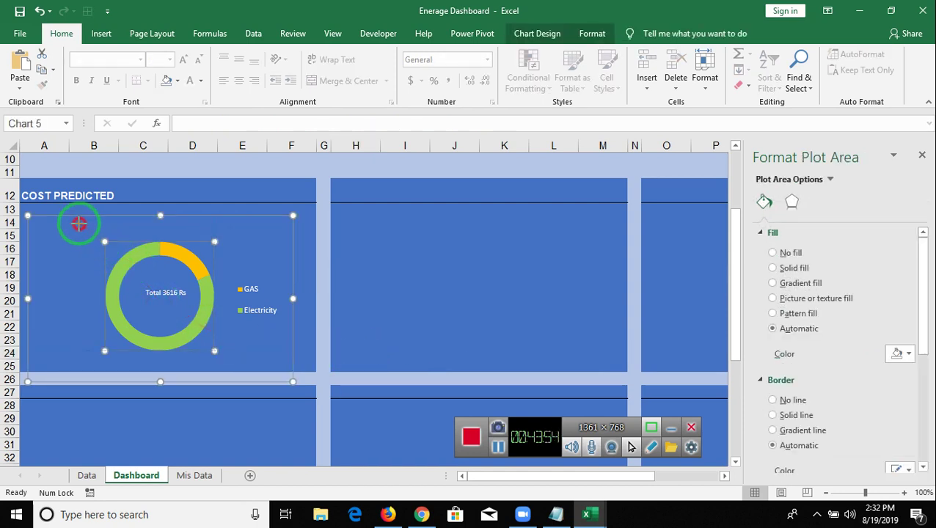
left_click_drag(74, 222, 73, 222)
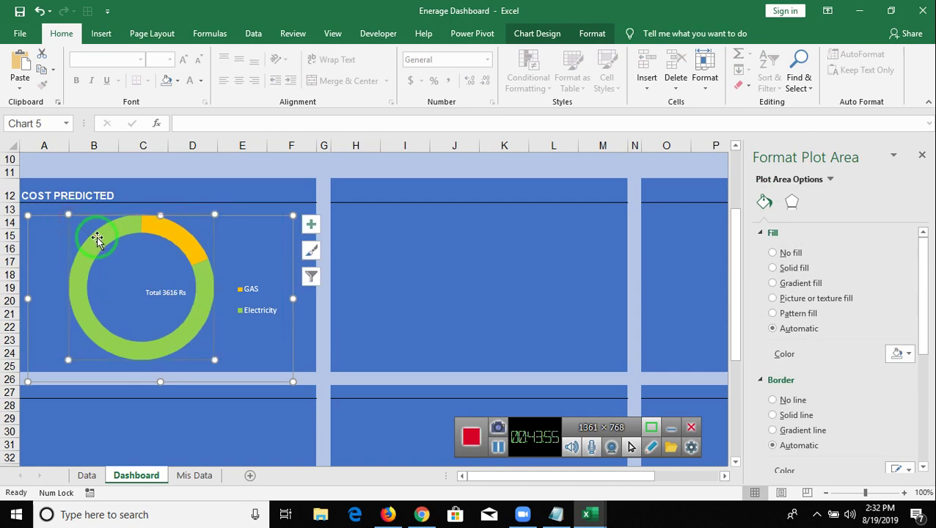
Recentre the Total 3616 Rs label in the ring and raise it to 12 point
left_click(177, 293)
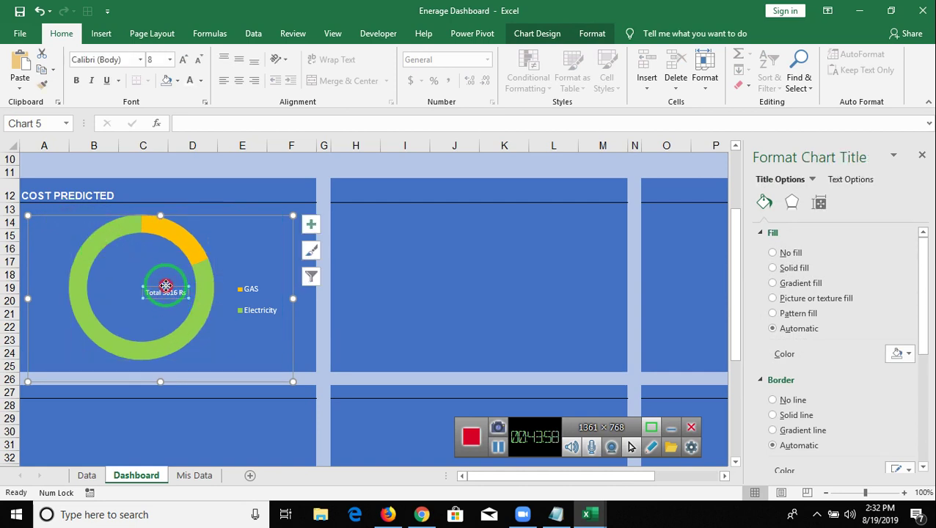
left_click(146, 282)
left_click_drag(147, 282, 104, 272)
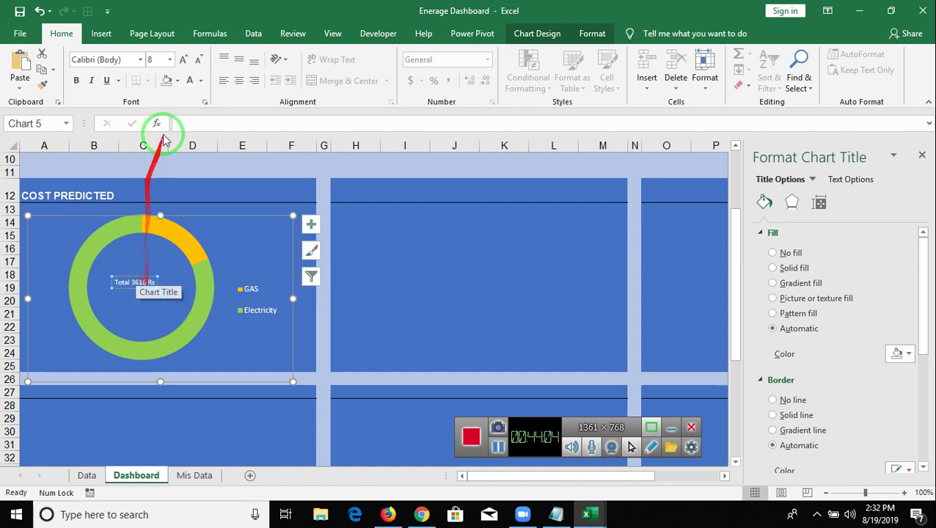
left_click(183, 60)
left_click(184, 62)
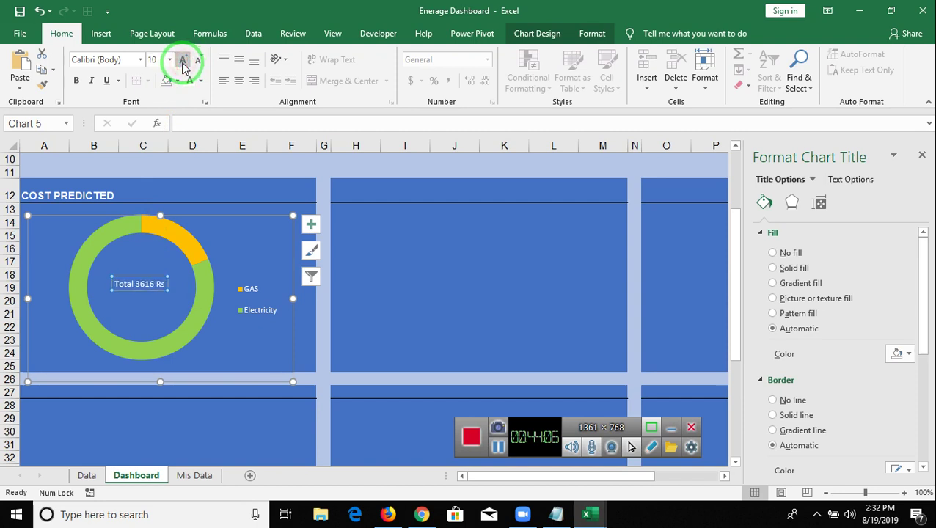
left_click(183, 63)
left_click(183, 62)
left_click(184, 62)
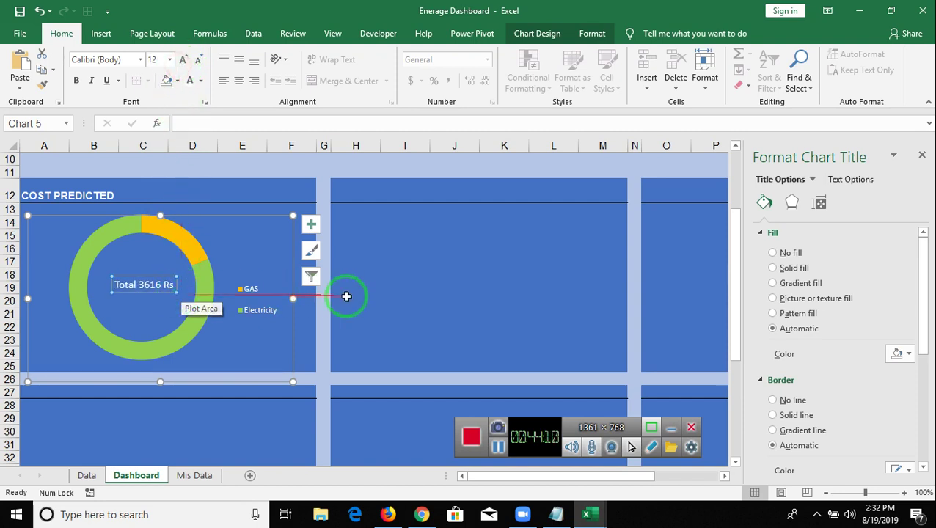
left_click(392, 301)
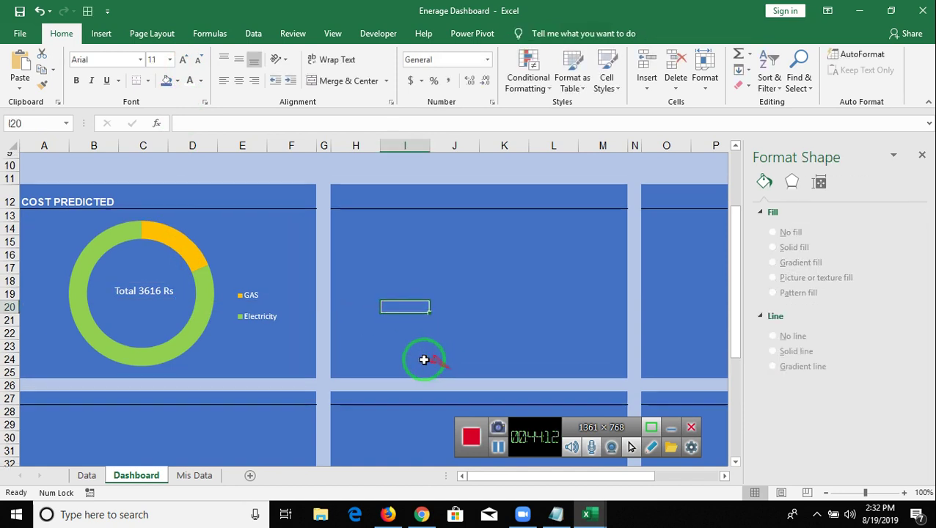
Review the Month link formula and the GAS total SUMIFS formula in D5
scroll(423, 359, "up", 3)
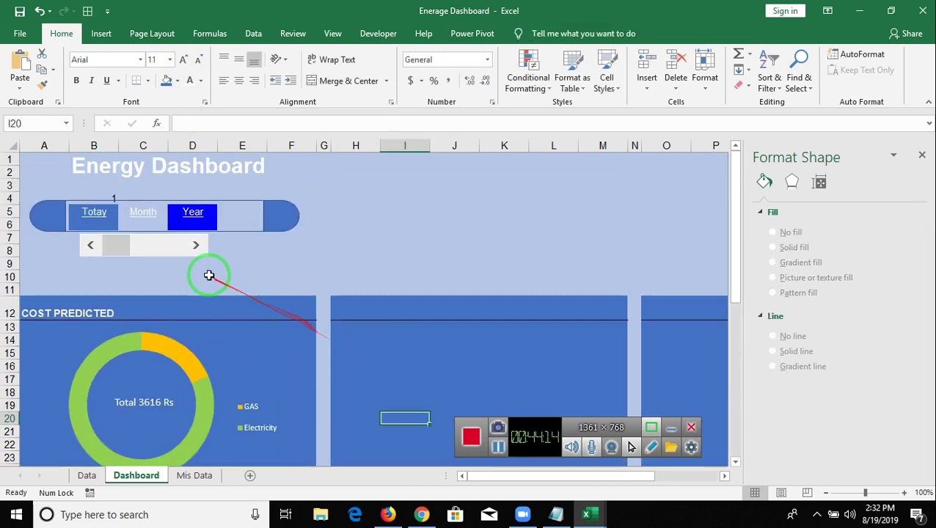
left_click(145, 222)
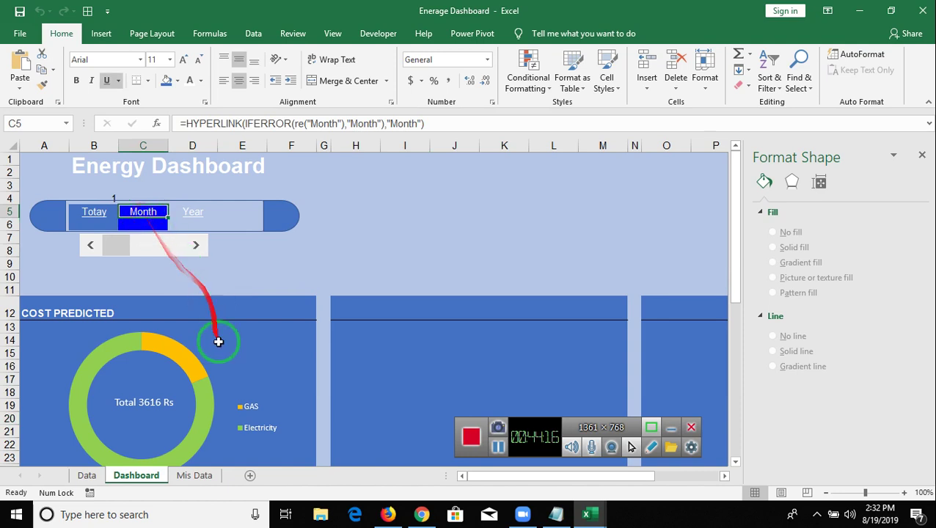
left_click(192, 474)
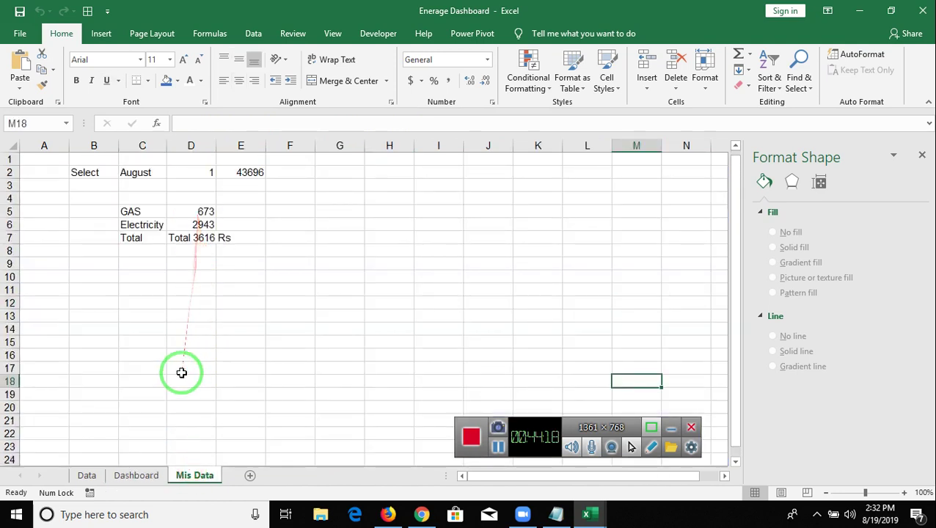
left_click(193, 212)
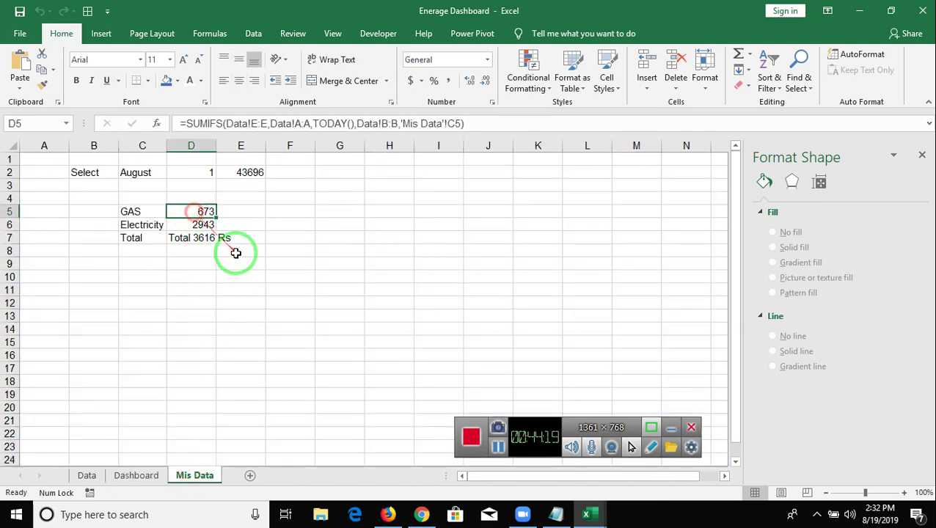
left_click(183, 124)
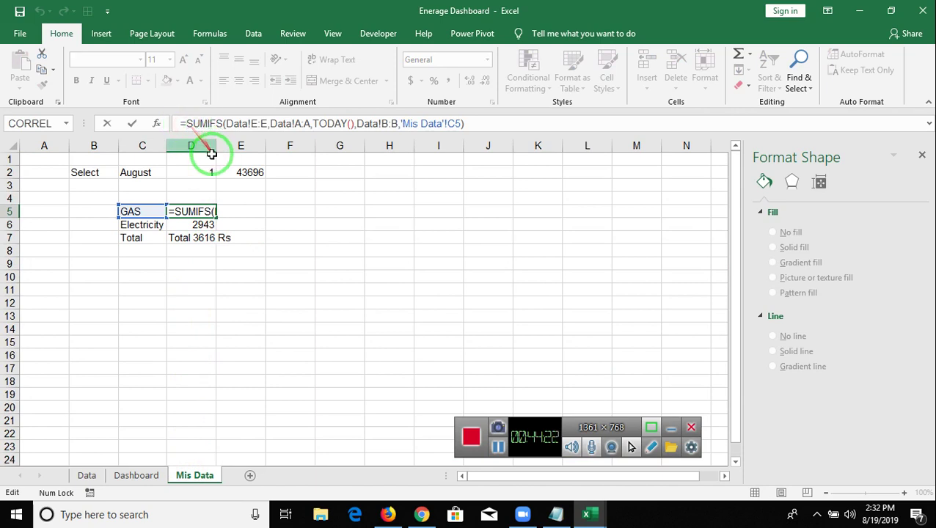
left_click_drag(218, 162, 266, 224)
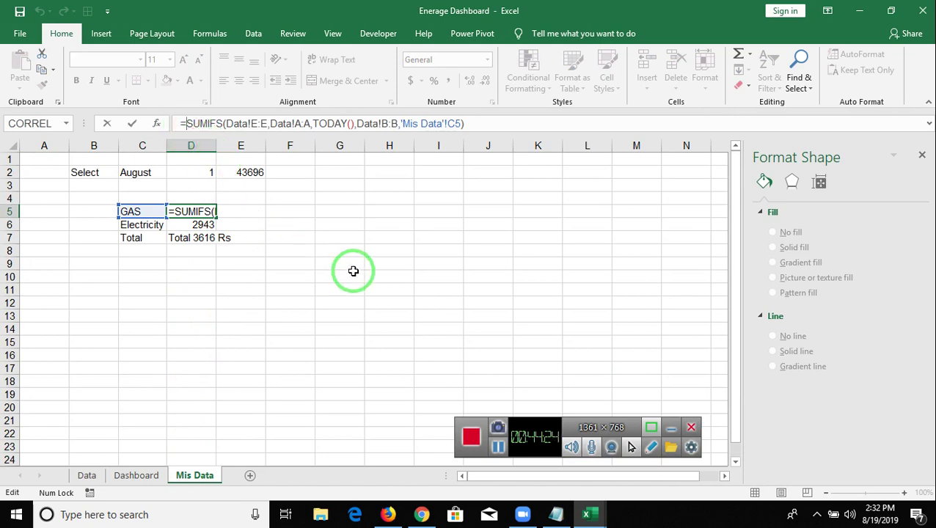
key("Return")
Start a SUMIFS in E5 summing Data!E:E where Data!B:B matches 'Mis Data'!C5
left_click(241, 211)
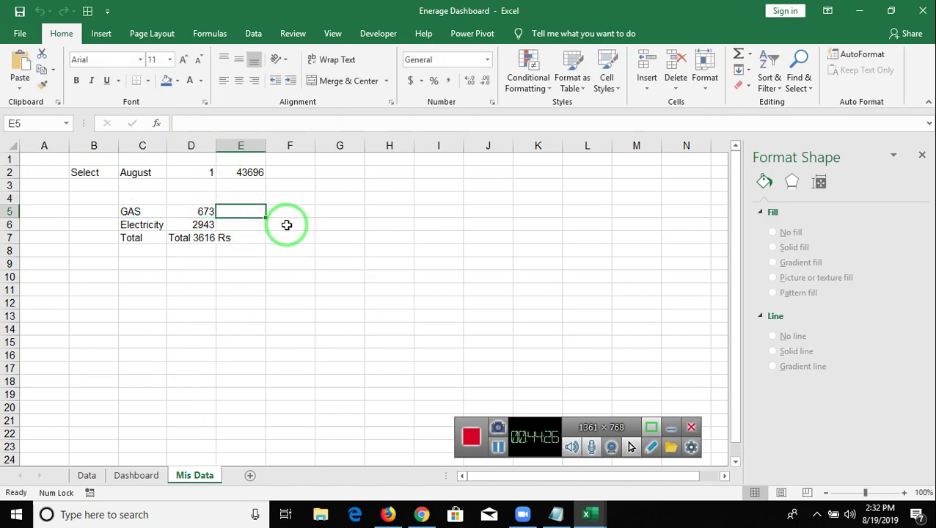
type("=su")
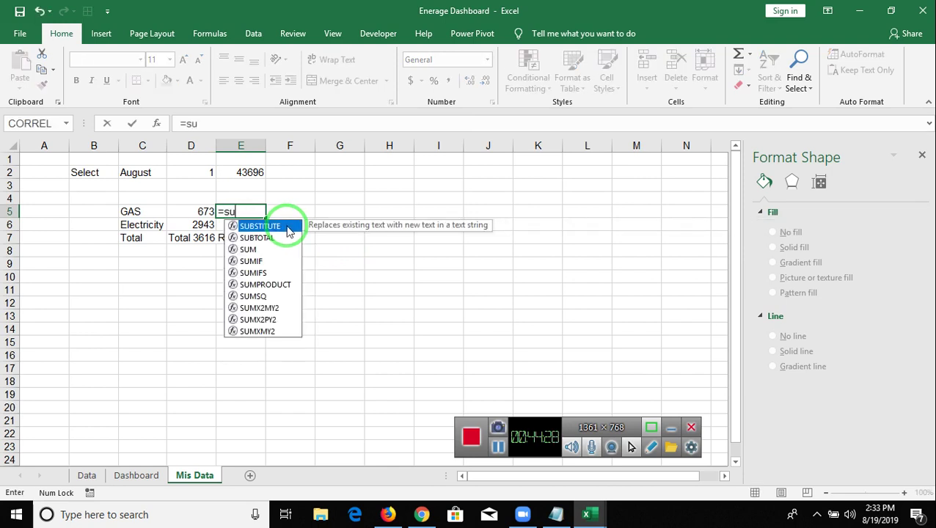
type("m")
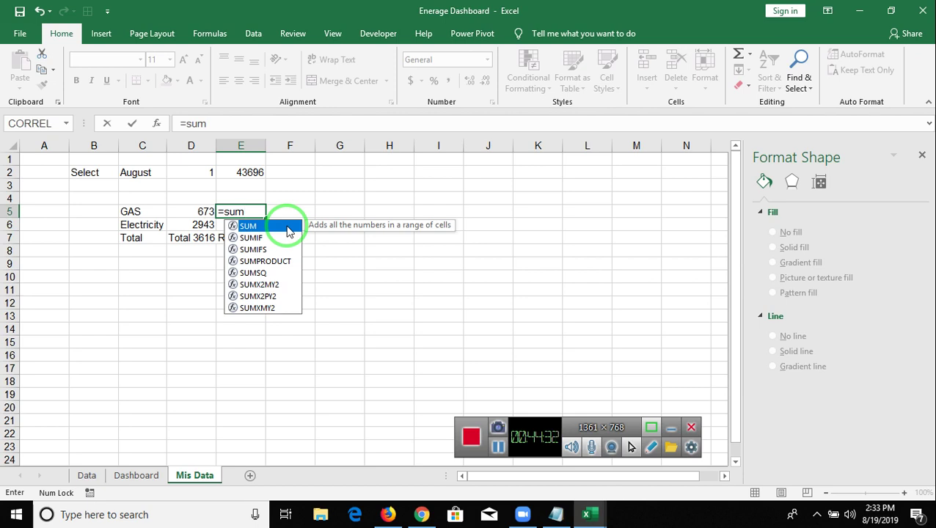
key("Down")
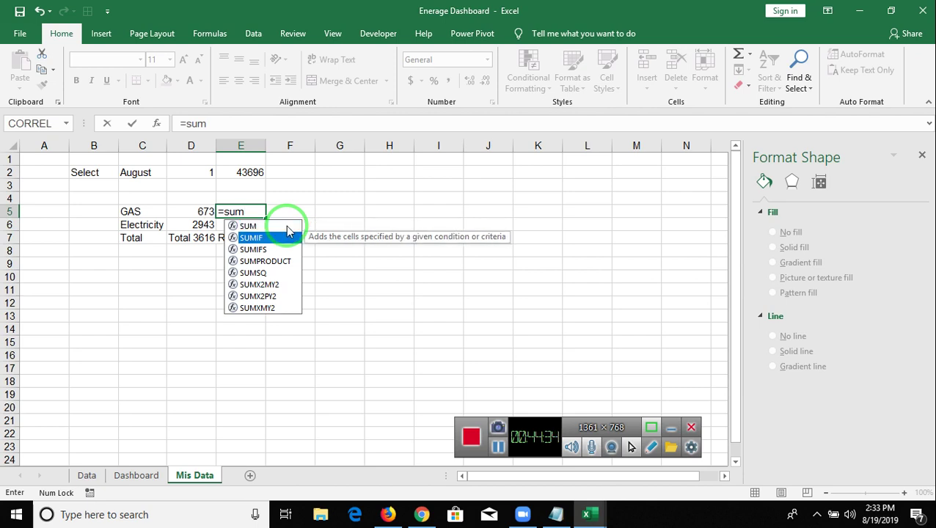
key("Down")
key("Tab")
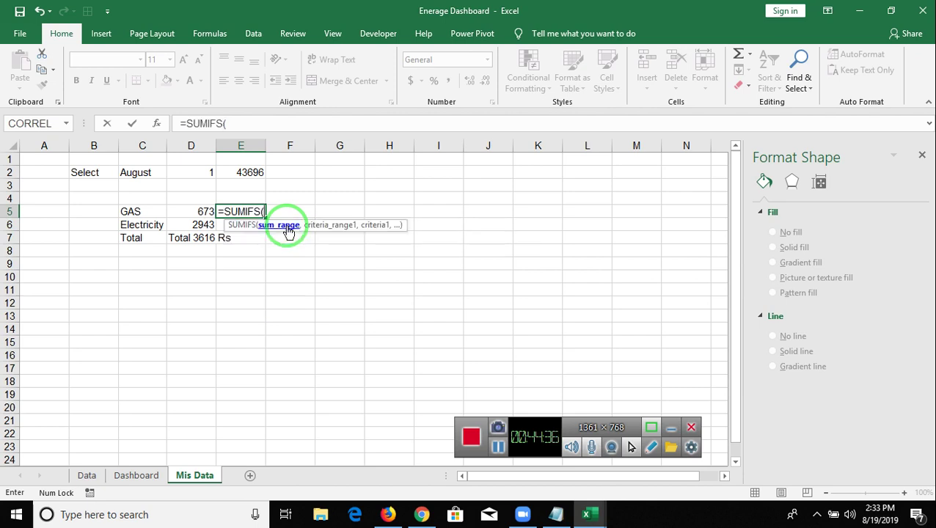
left_click(86, 475)
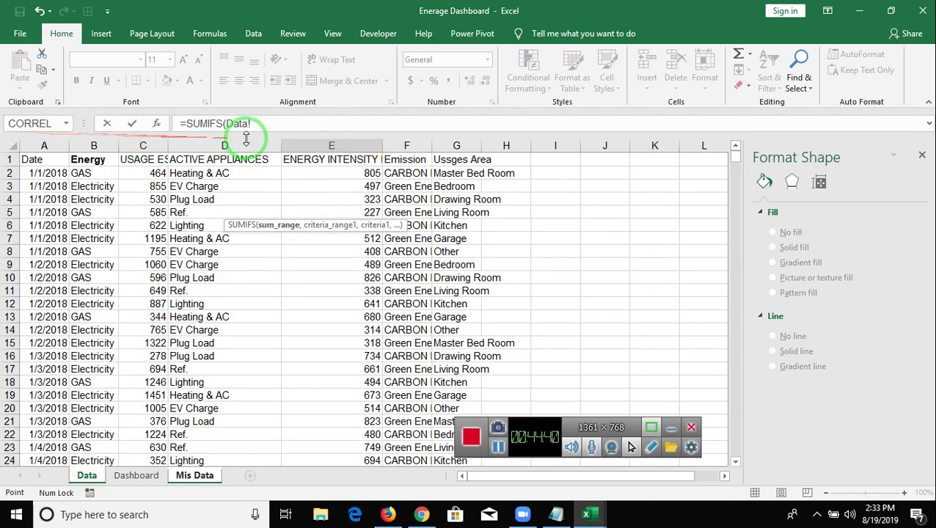
left_click(336, 140)
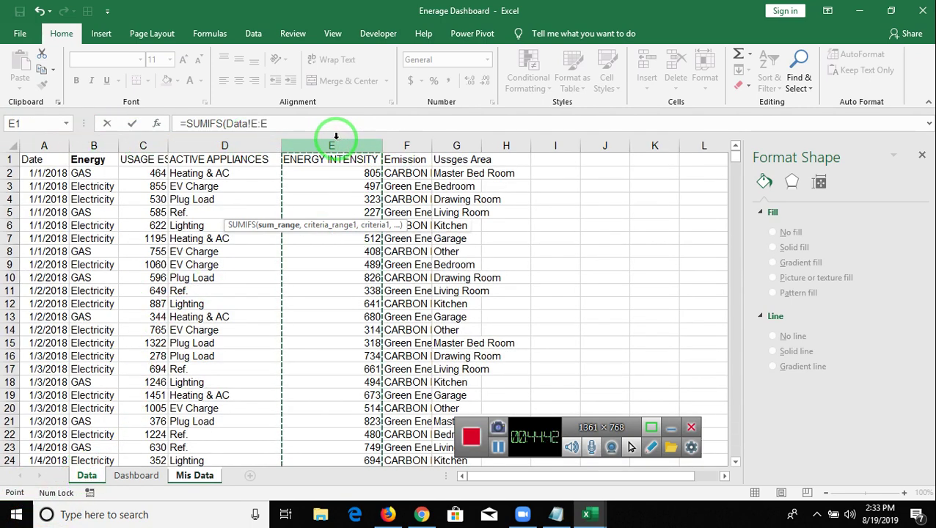
type(",")
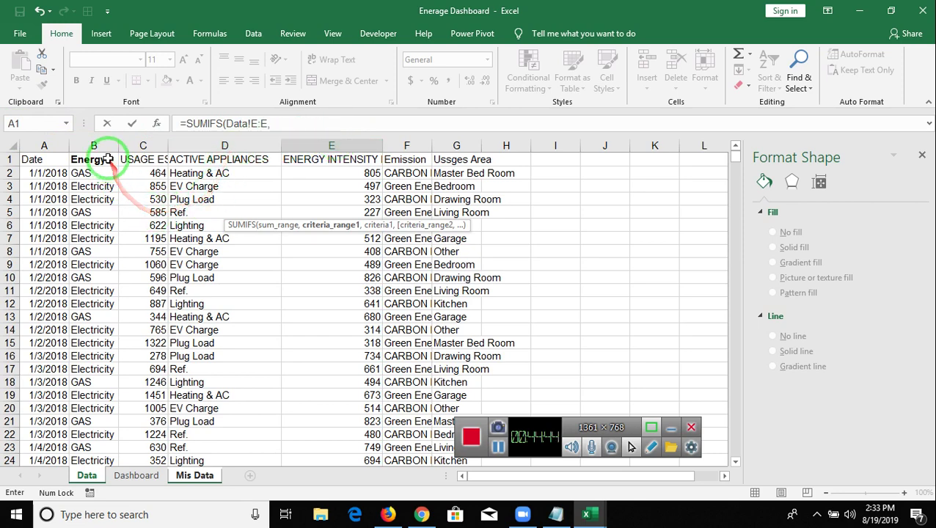
left_click(108, 159)
type(",")
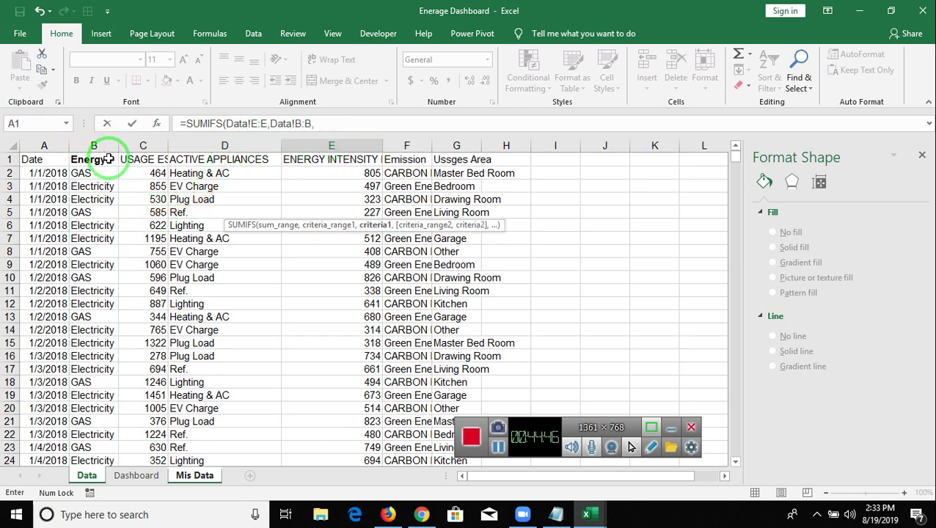
left_click(184, 475)
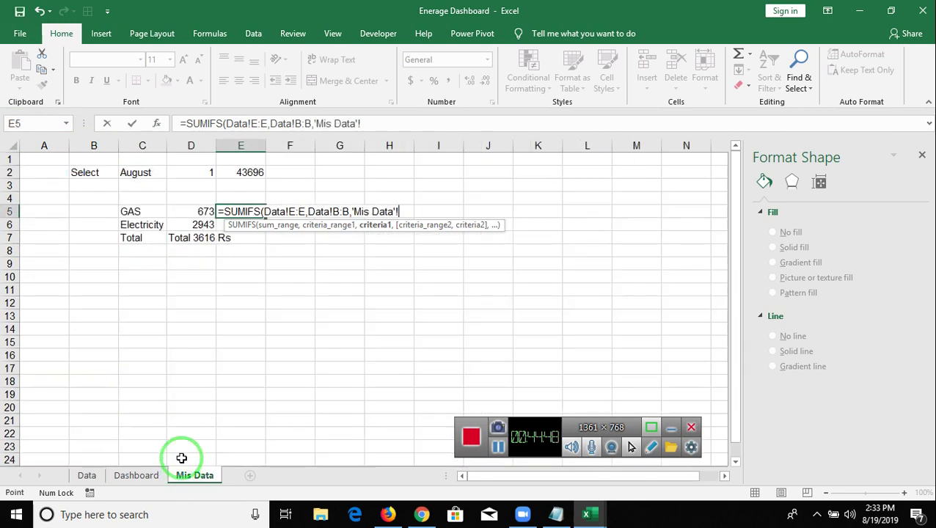
left_click(161, 211)
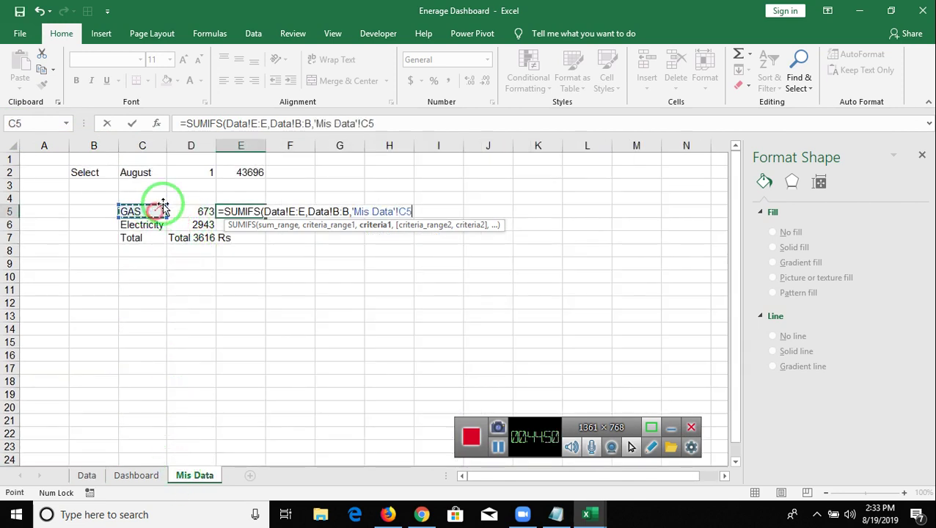
left_click(383, 119)
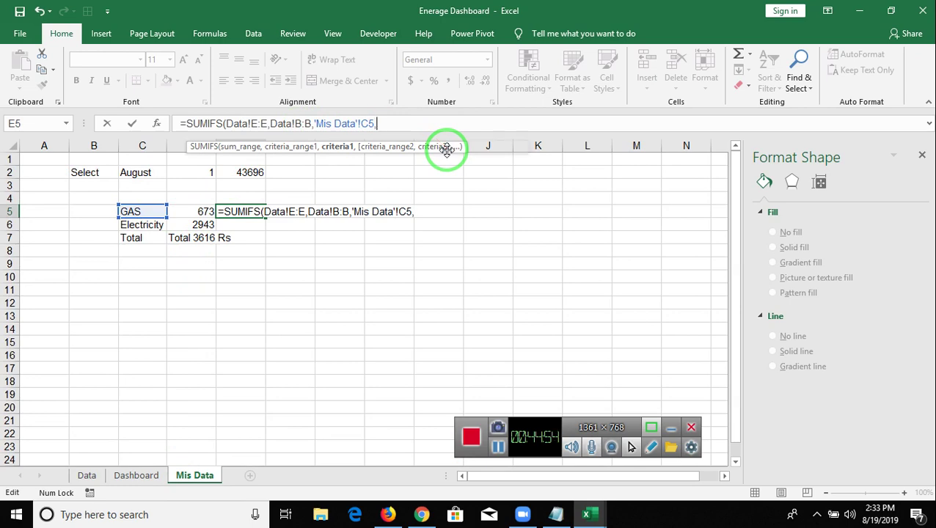
type(",")
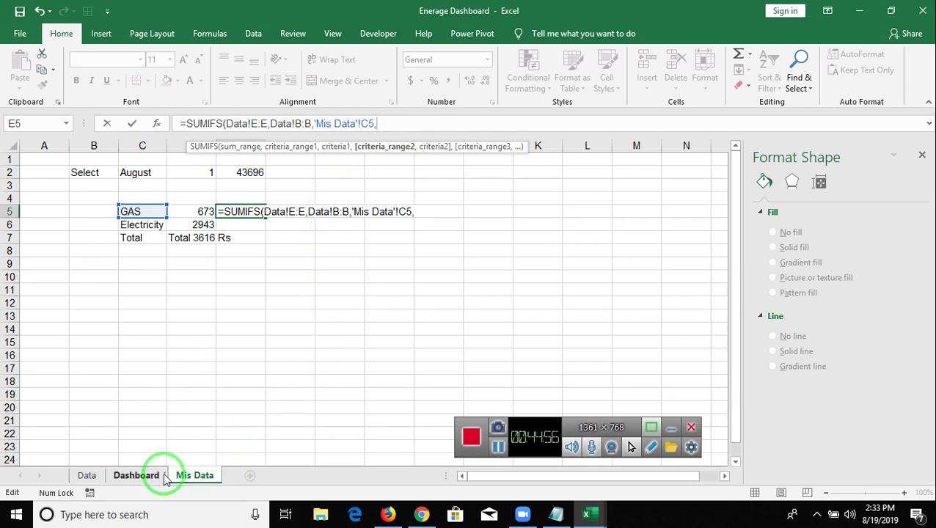
Add the Data!A:A start-date criterion using EOMONTH(TODAY(),-1)+1
left_click(94, 476)
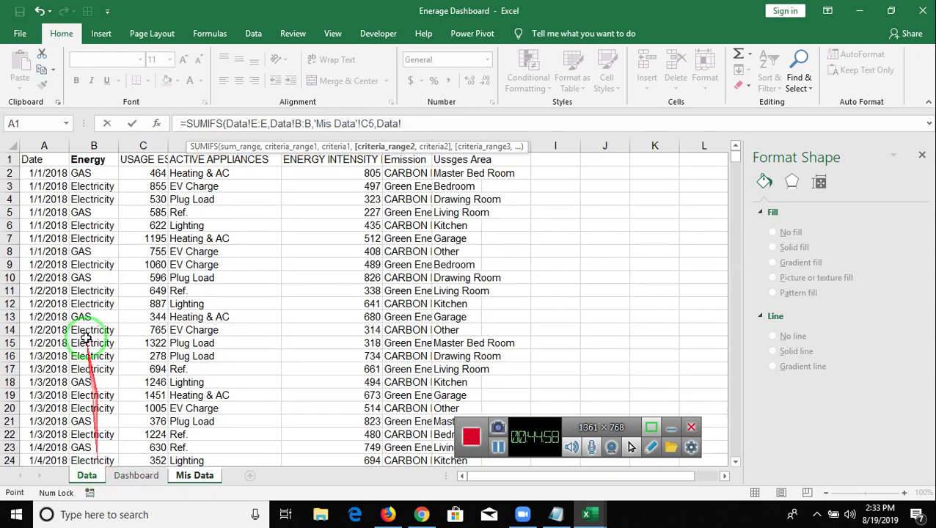
left_click(55, 145)
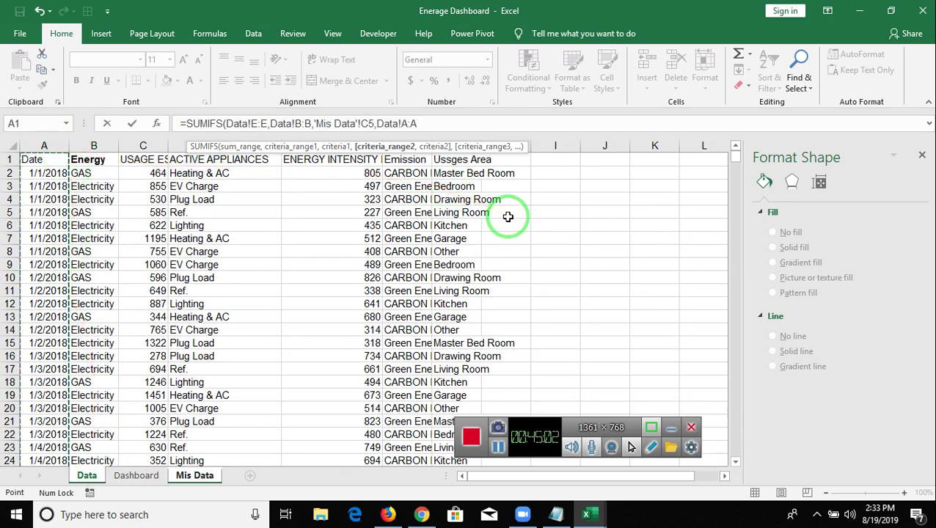
type(",")
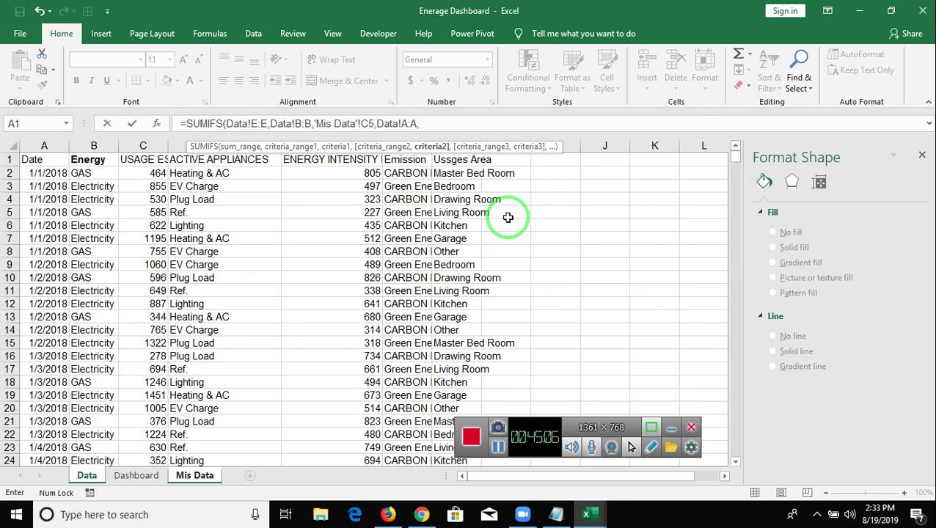
type("\"")
type("=")
type("\"t")
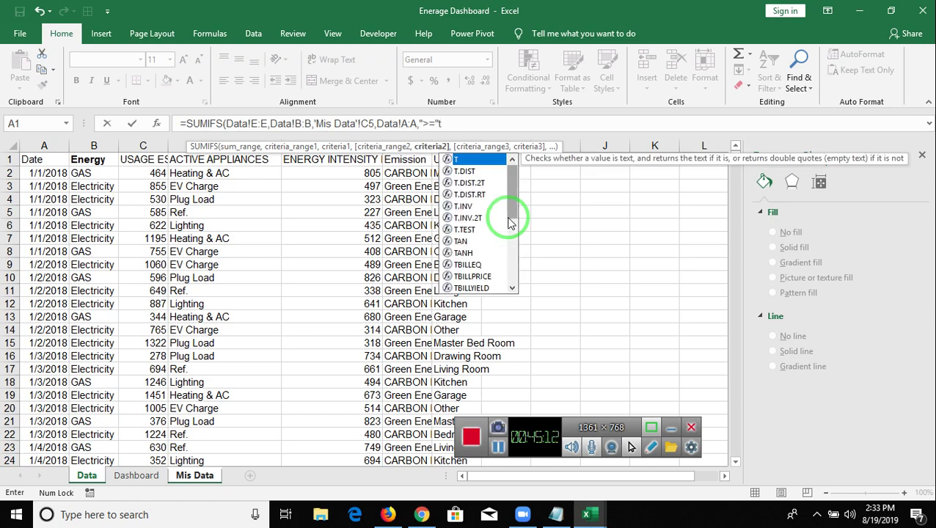
key("BackSpace")
type("eo")
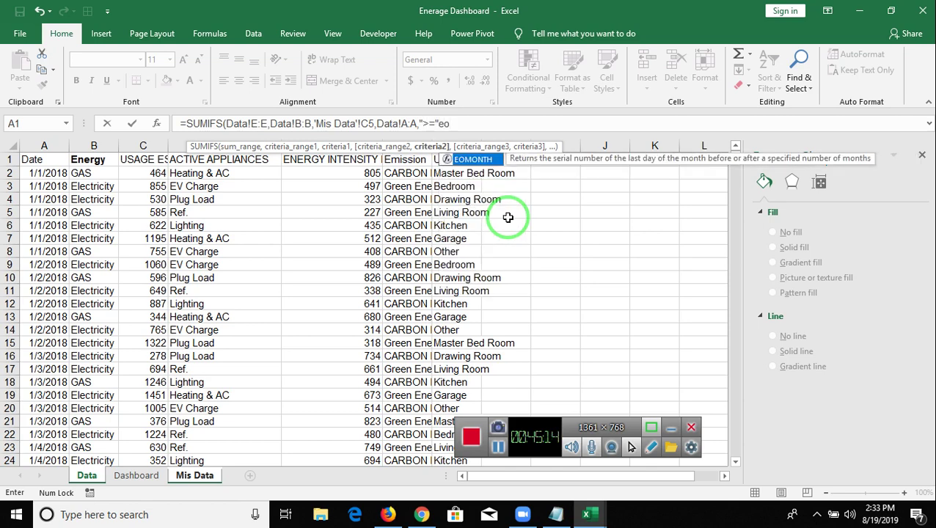
key("Tab")
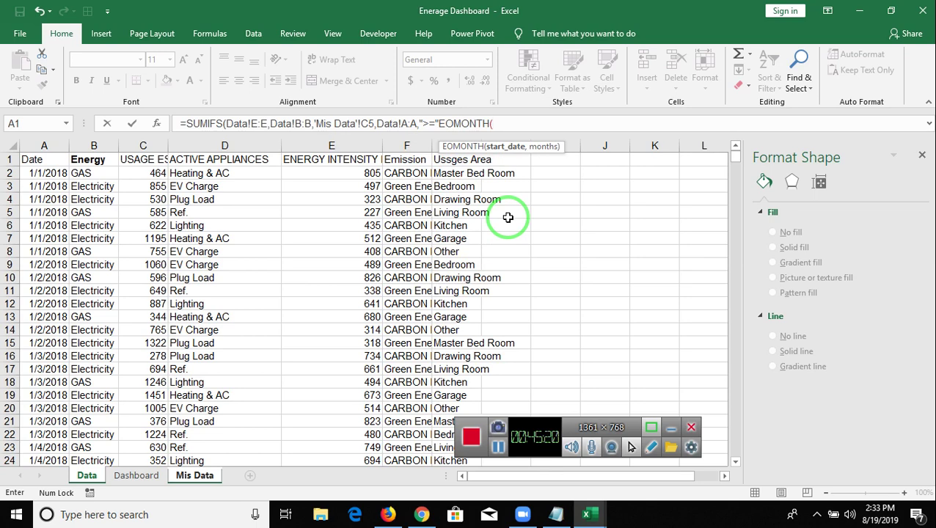
type("t")
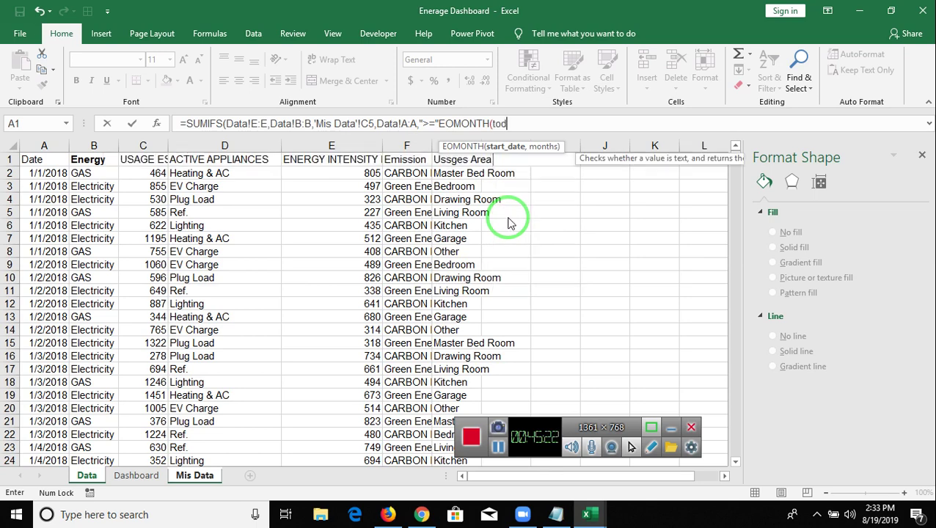
type("od")
key("Tab")
type(")")
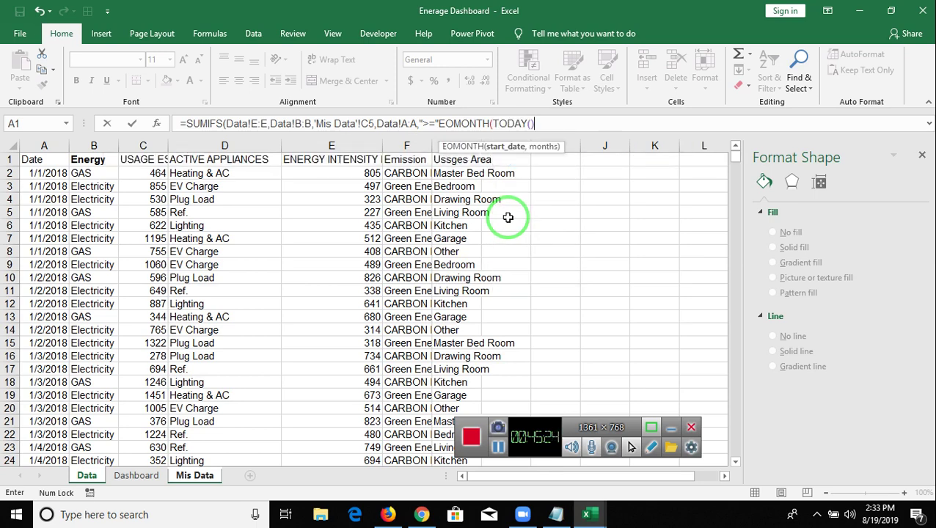
type(",-1)+1")
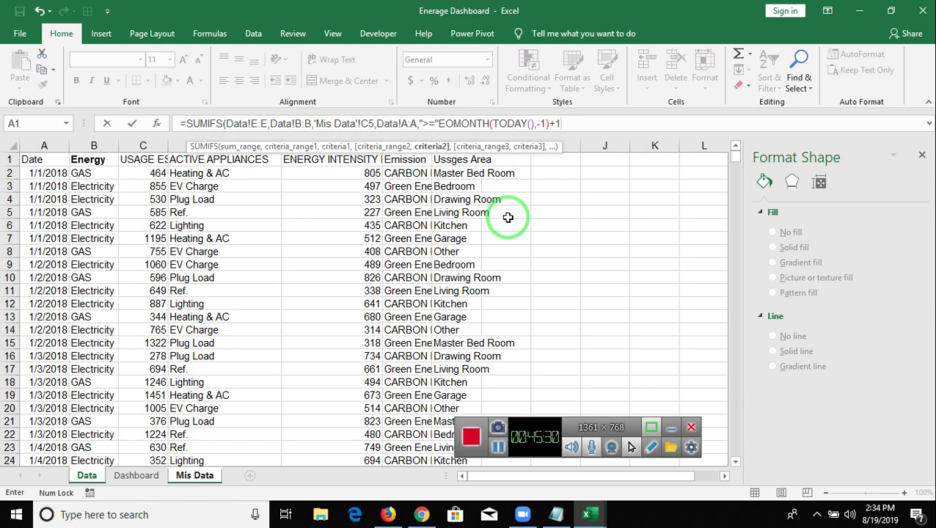
type(")")
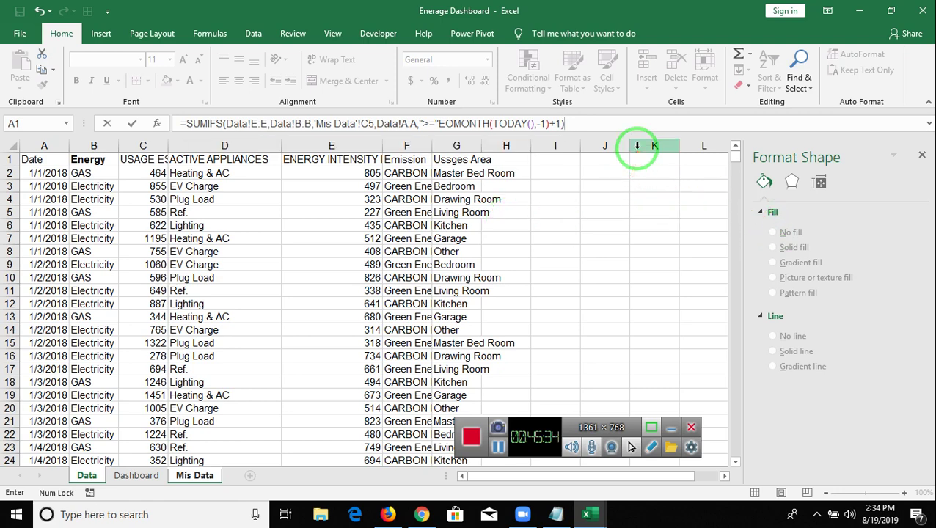
key("BackSpace")
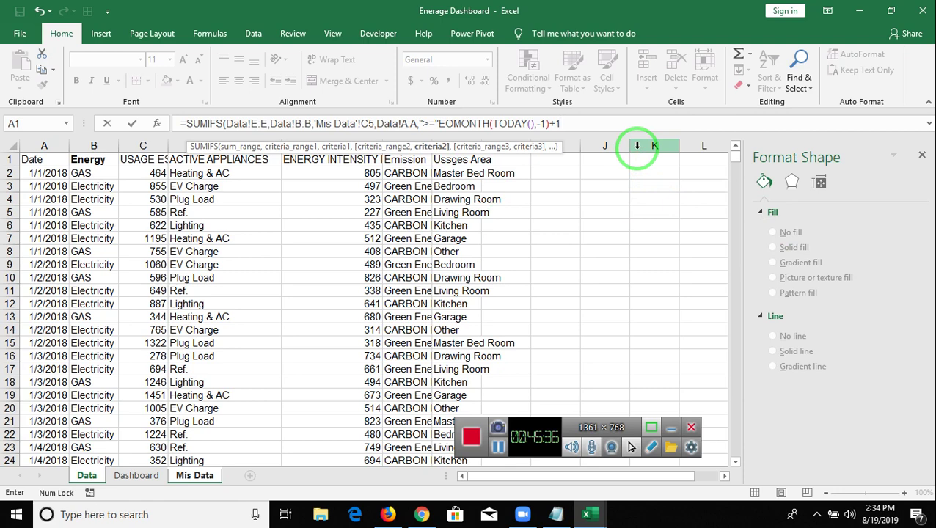
type(",")
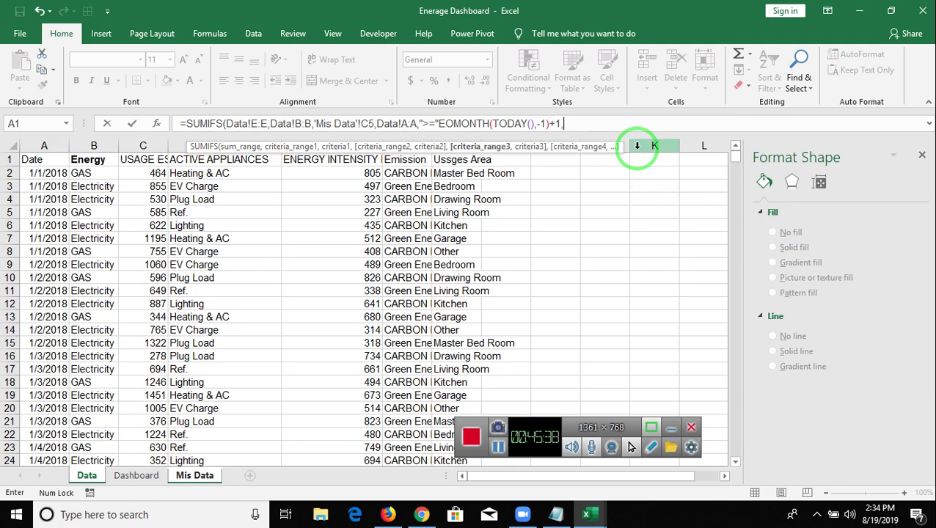
Add the Data!A:A end-date criterion <=EOMONTH(TODAY(),0) and commit the formula
left_click(63, 146)
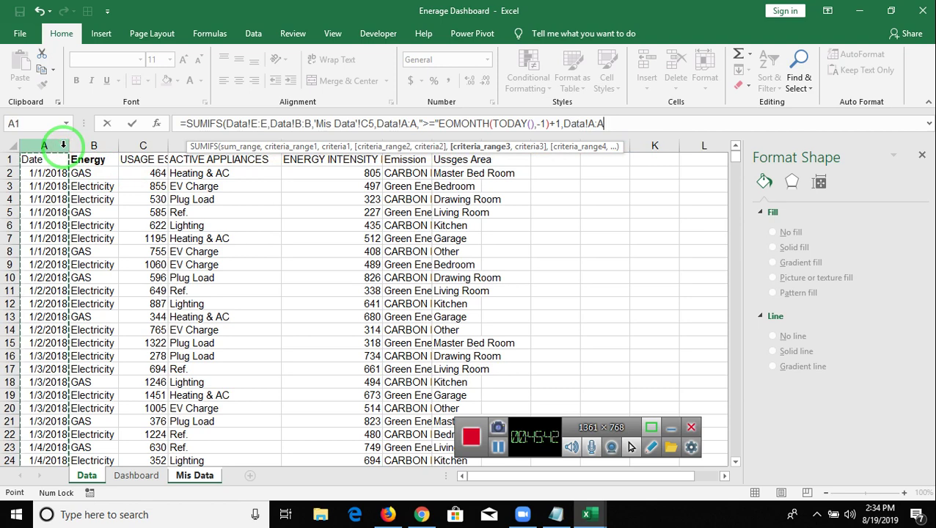
type(",\"<=")
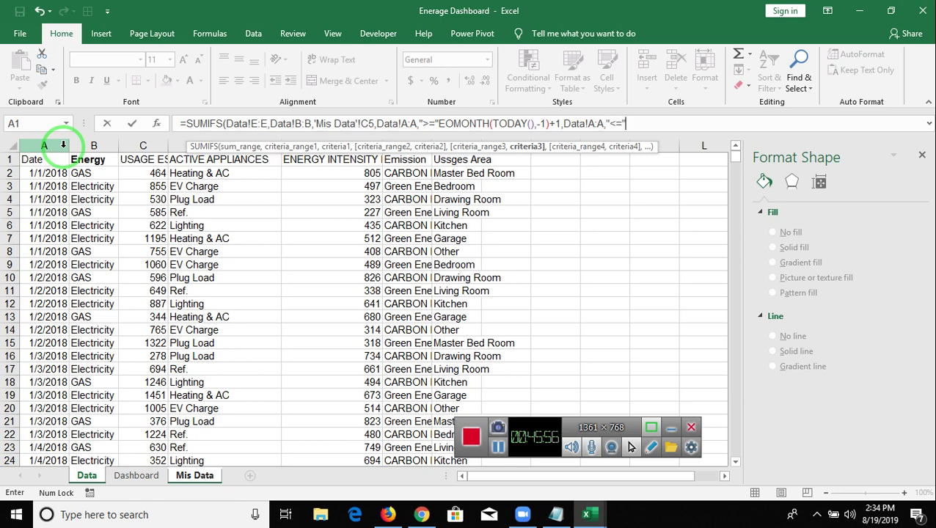
type("&")
type("e")
type("om")
key("Tab")
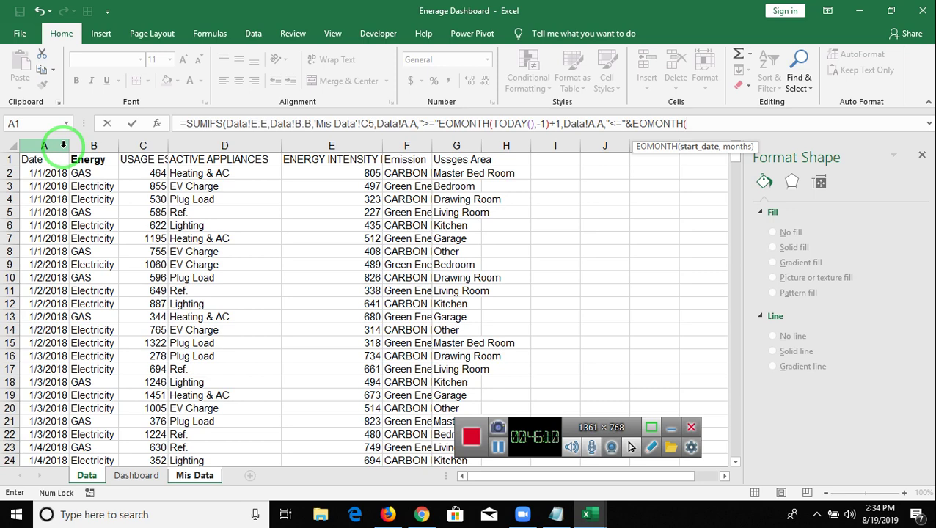
type("t")
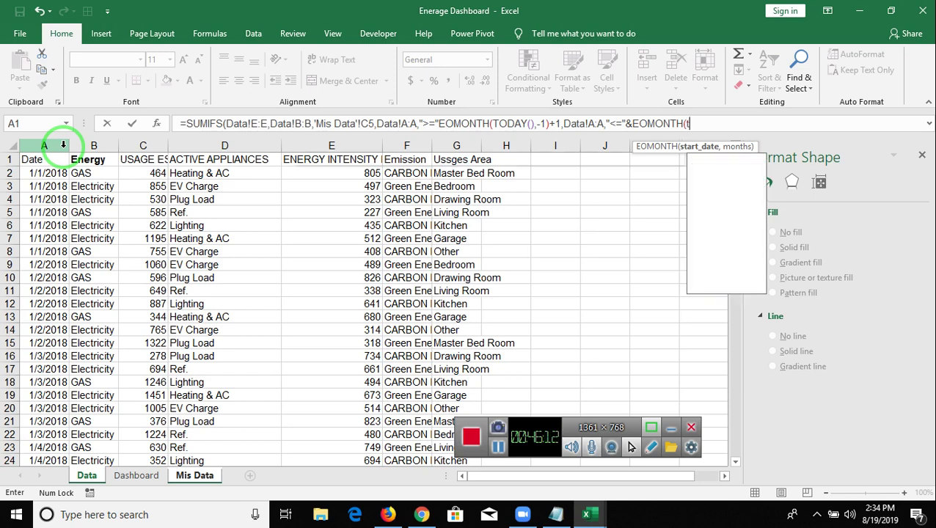
type("oda")
key("Tab")
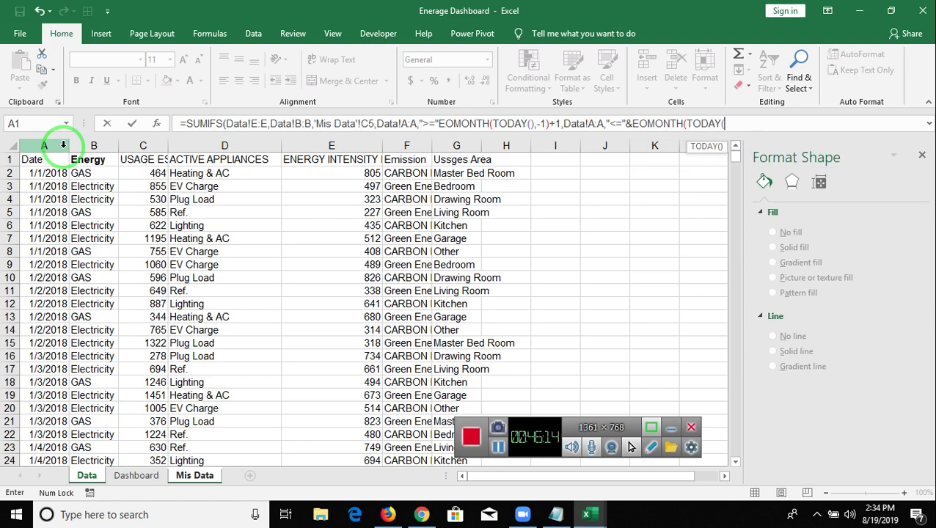
type(")")
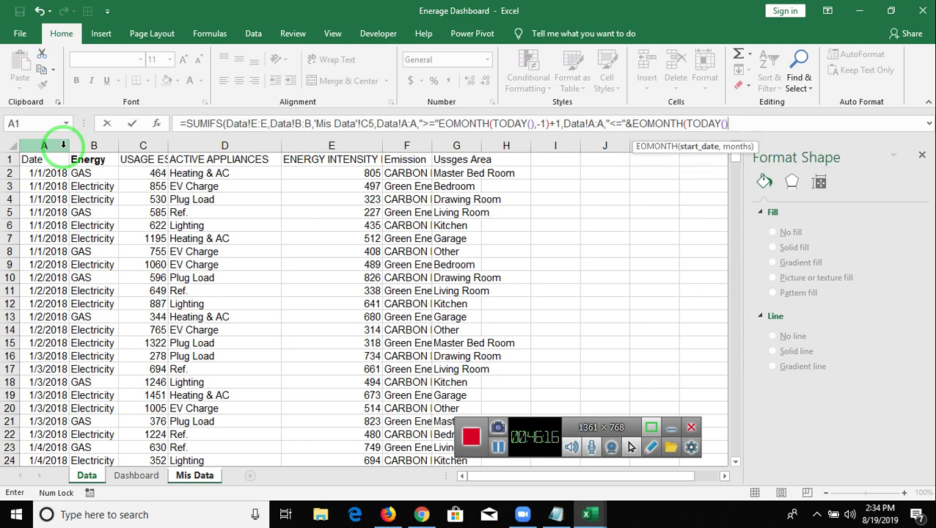
type(",")
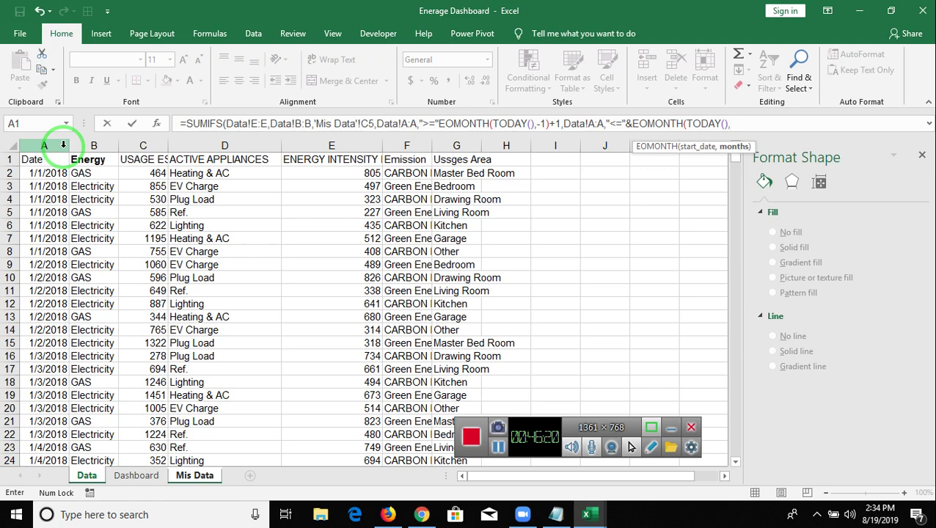
type("0)")
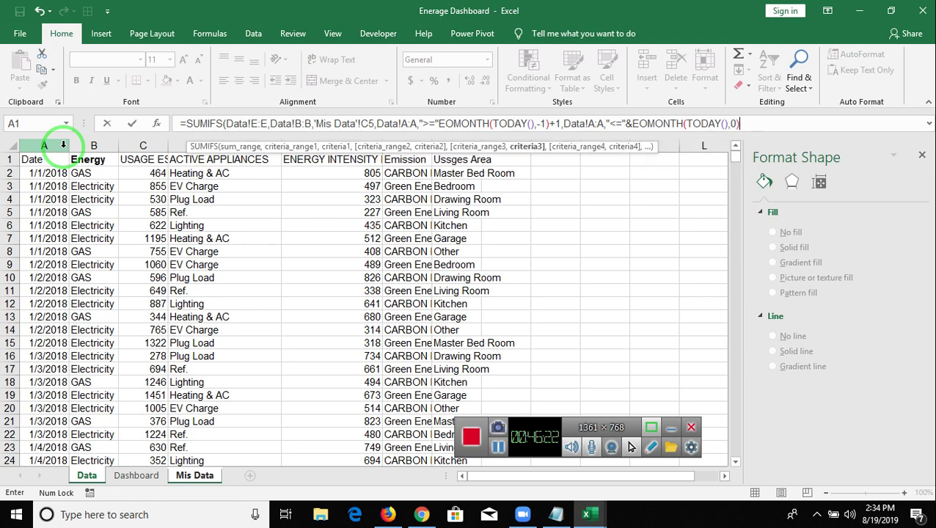
key("Return")
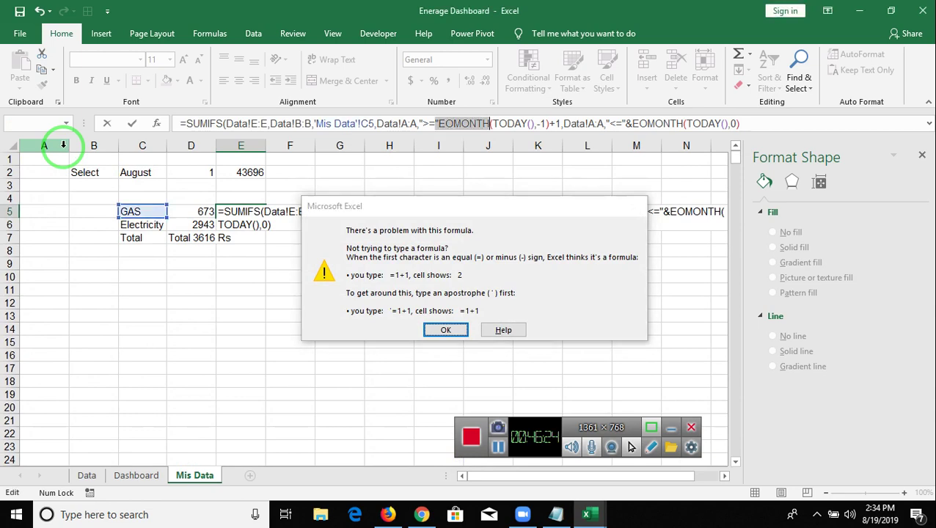
Insert the missing & before EOMONTH and accept Excel's correction so E5 shows 22244
key("Return")
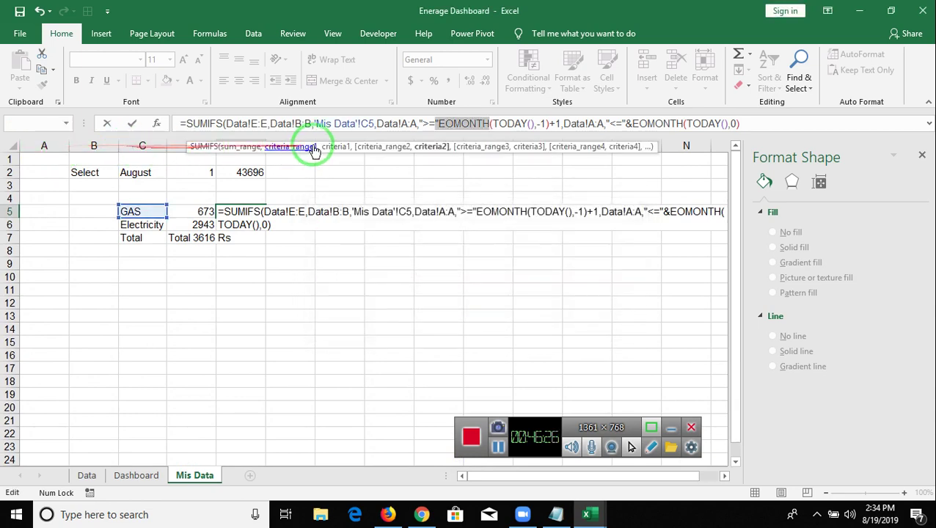
left_click(477, 129)
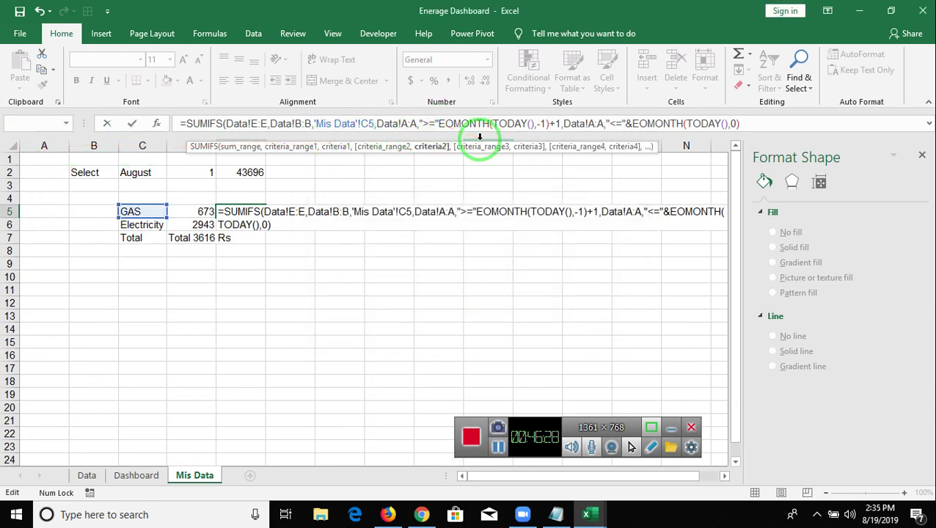
type("&")
key("Return")
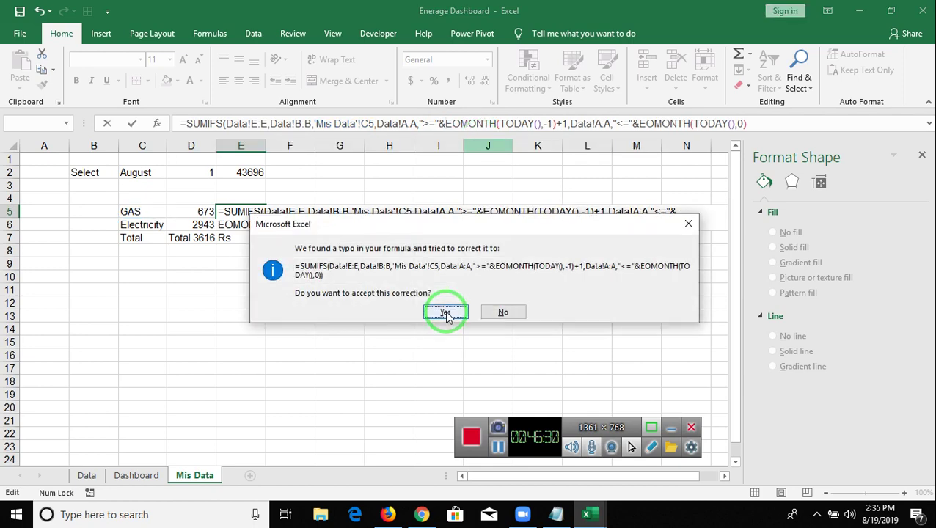
left_click(445, 311)
key("Up")
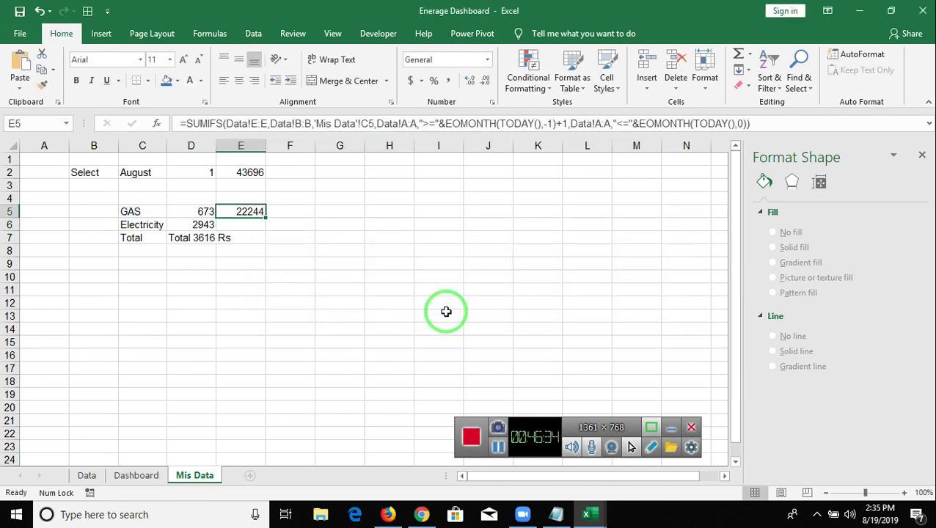
key("Left")
key("Right")
key("Right")
key("Left")
key("Right")
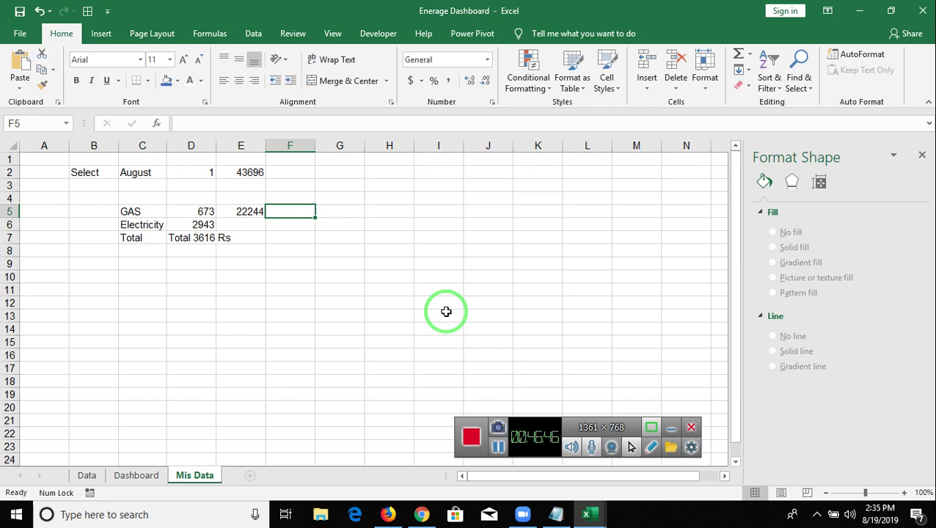
Copy E5's GAS SUMIFS formula into F5
key("Left")
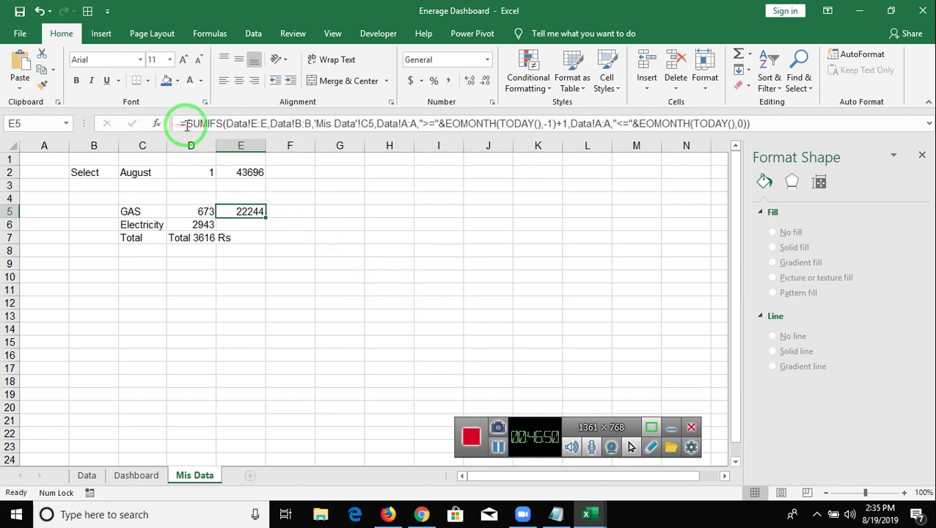
left_click(178, 124)
left_click_drag(178, 123, 924, 157)
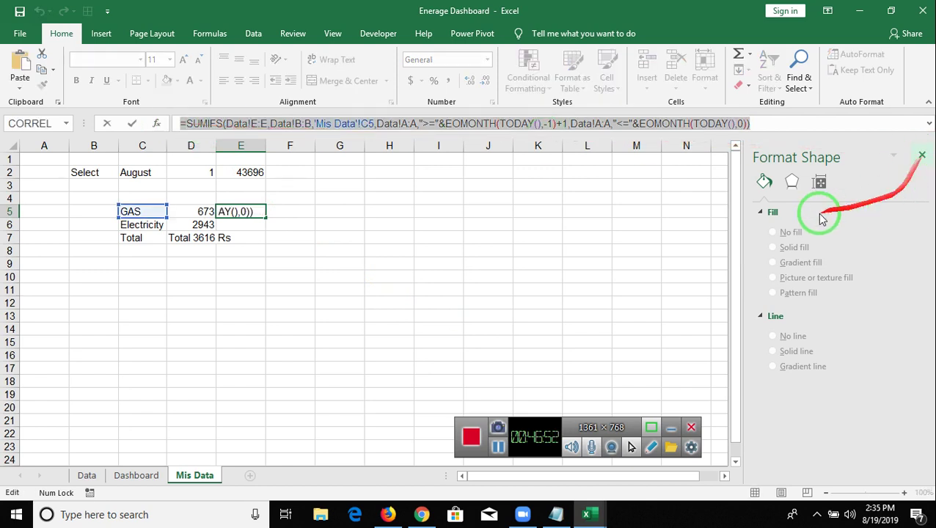
key("Escape")
left_click(297, 212)
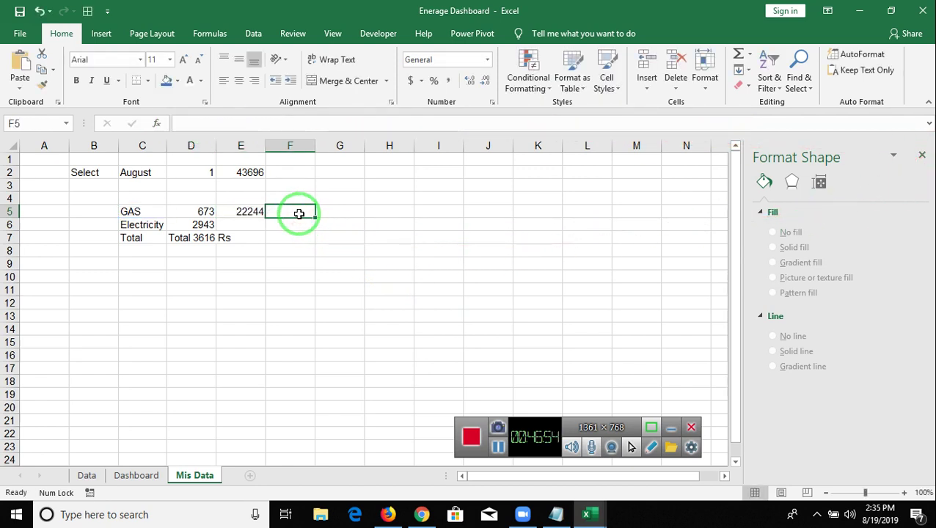
key("ctrl+v")
Remove the month-start EOMONTH expression and its +1 offset from F5's formula
double_click(297, 212)
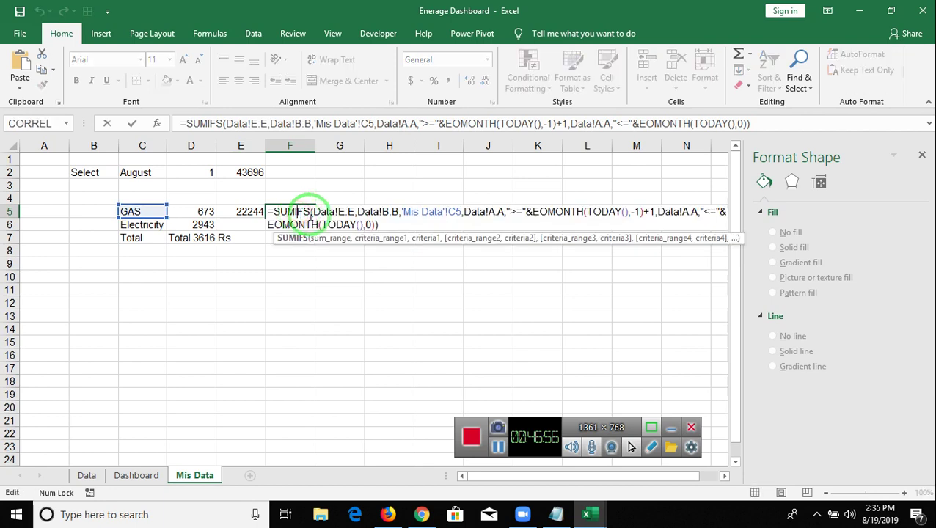
left_click(528, 211)
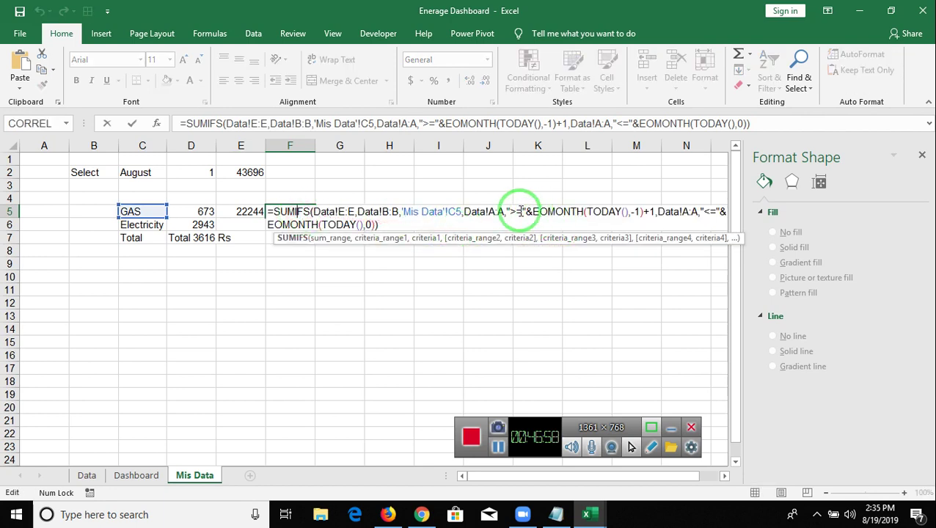
left_click(529, 212)
key("Delete")
key("Delete")
key("Delete")
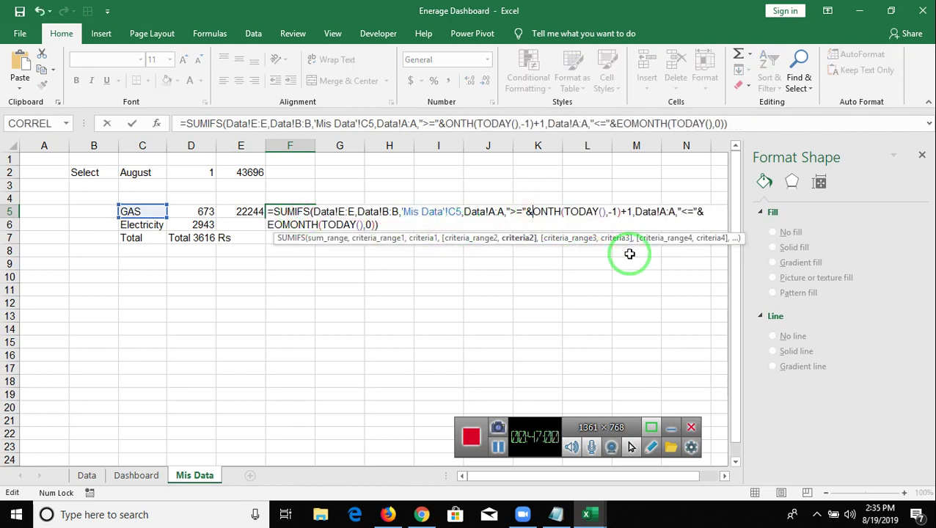
key("Delete")
key("Delete")
key("Delete")
key("Delete")
key("Delete")
key("Delete")
key("Delete")
key("Delete")
key("Delete")
key("Delete")
key("Delete")
key("Delete")
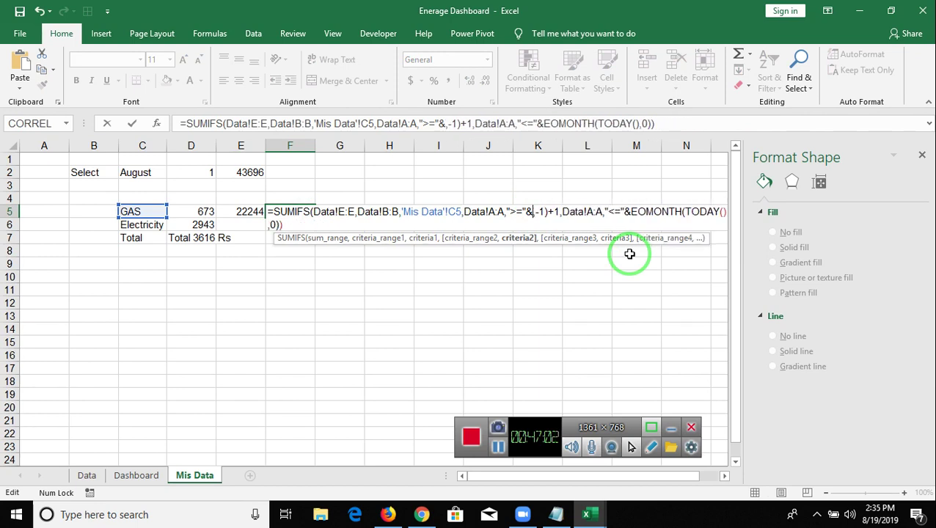
key("Delete")
key("Delete")
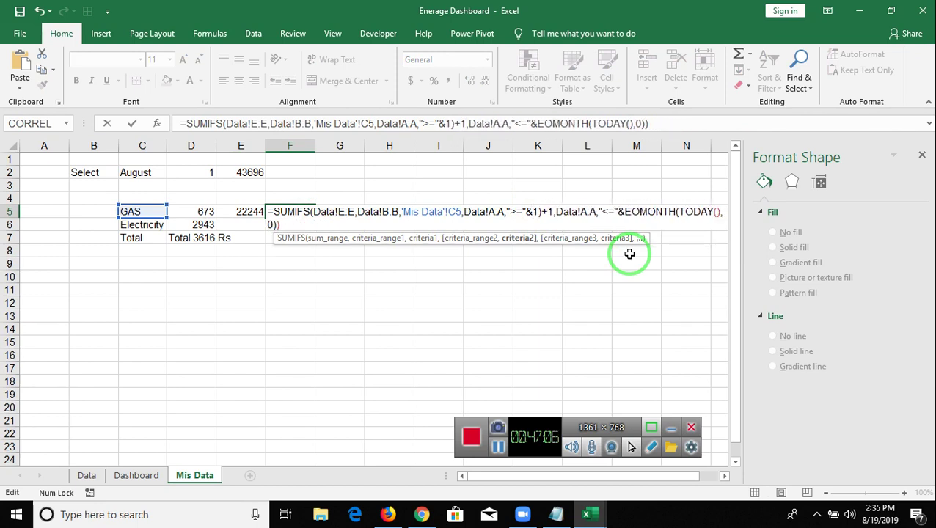
key("Delete")
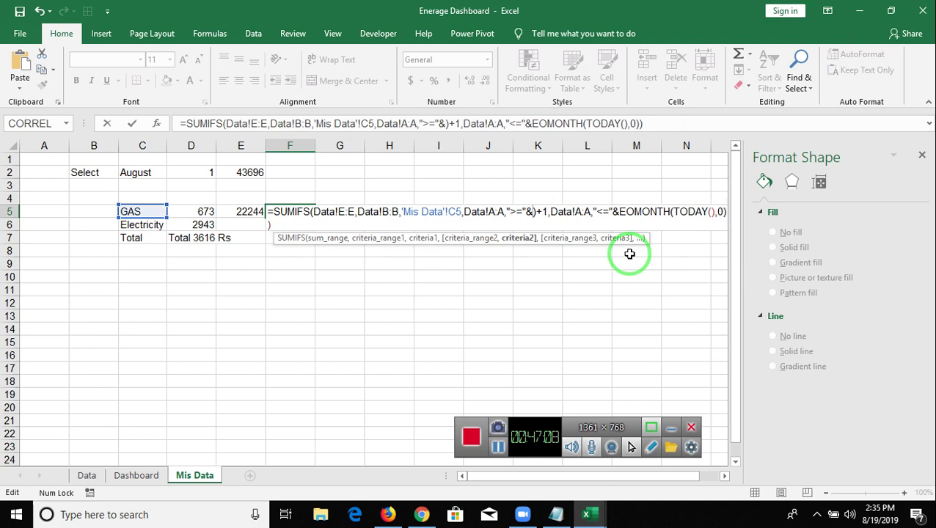
key("Delete")
key("Delete")
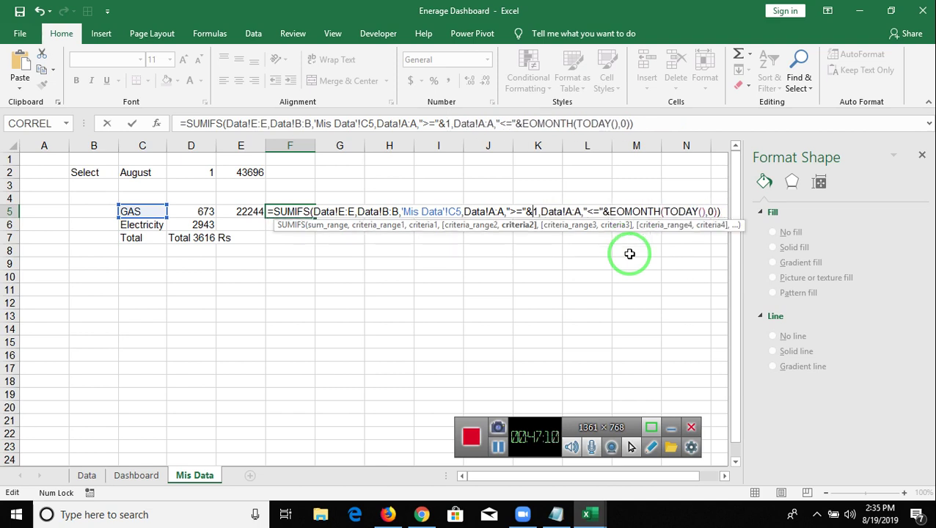
key("Delete")
Enter DATE(YEAR(TODAY()),1,1) as F5's start date
type("da")
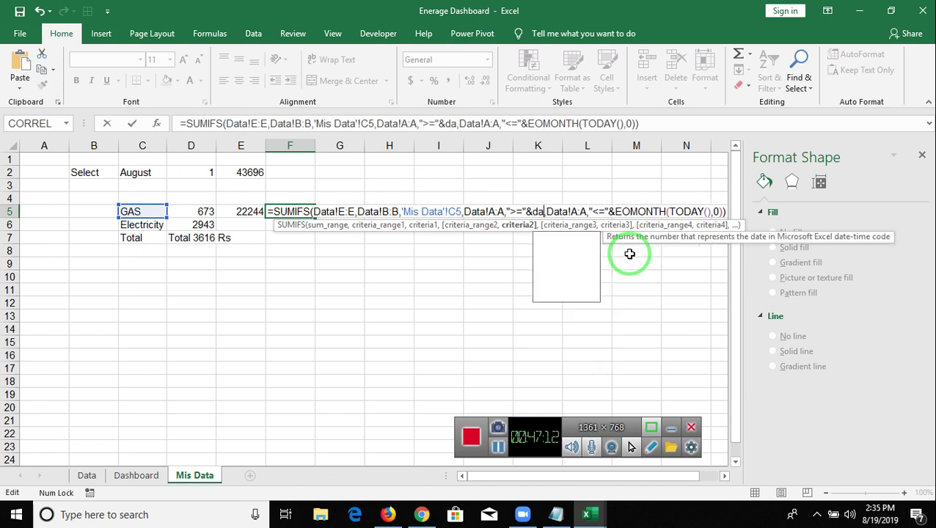
type("te")
key("Tab")
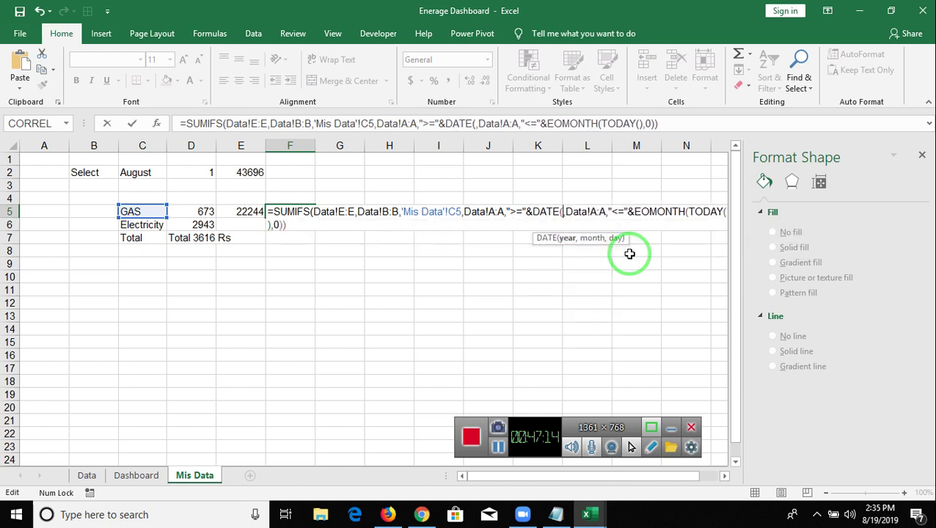
type("year")
key("Tab")
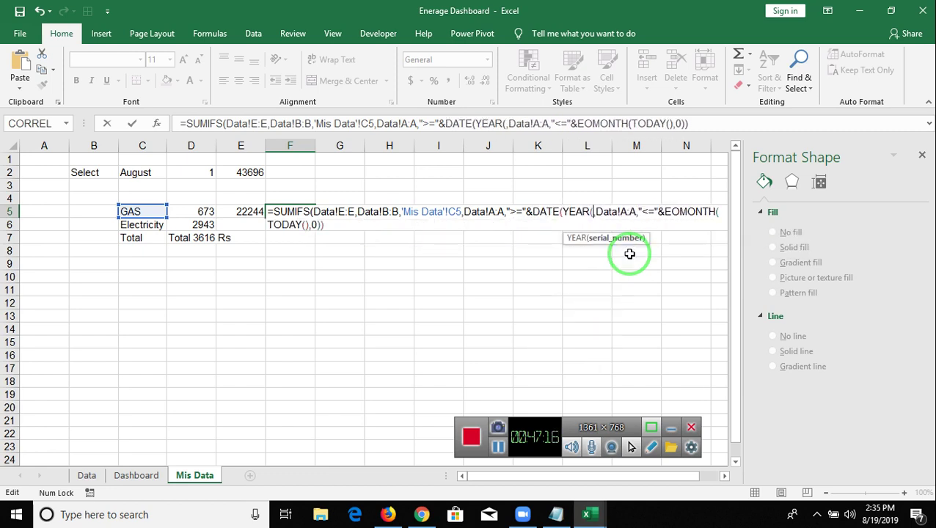
type("toda")
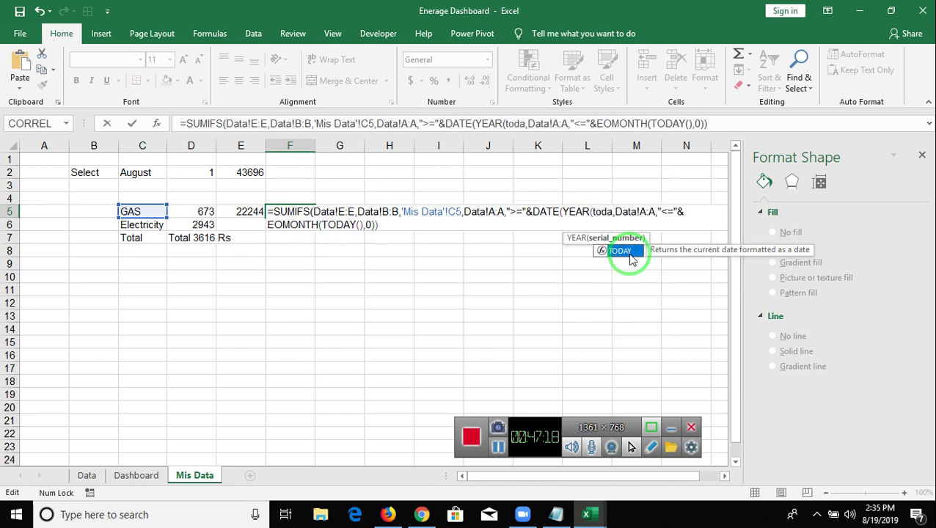
key("Tab")
type(")")
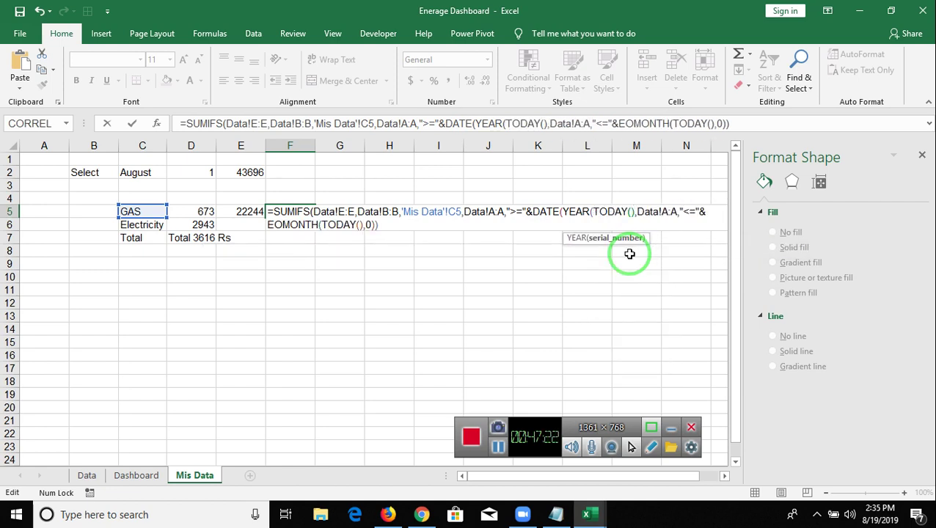
type("),")
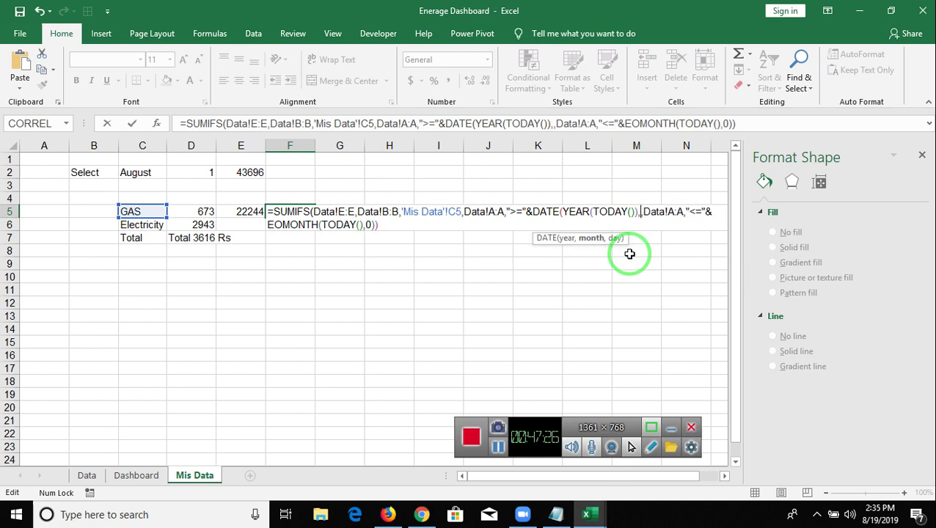
type("1,1")
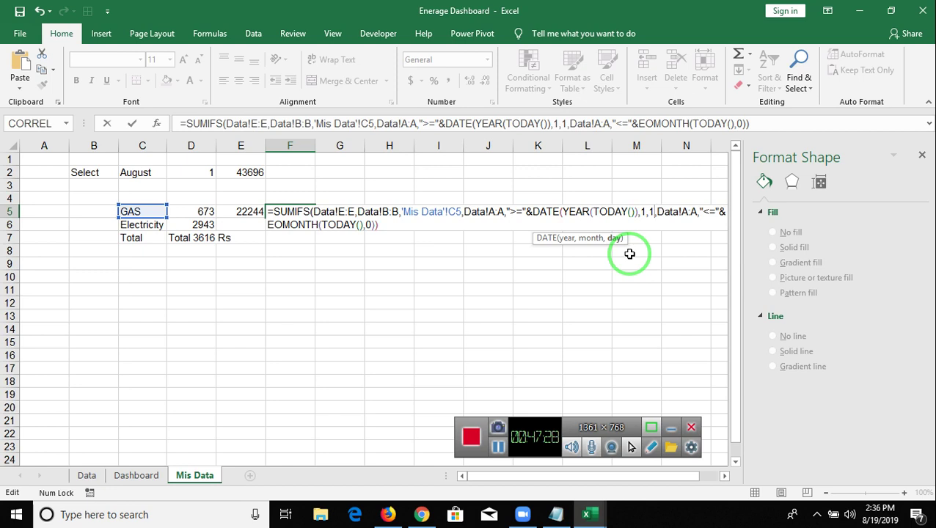
type(")")
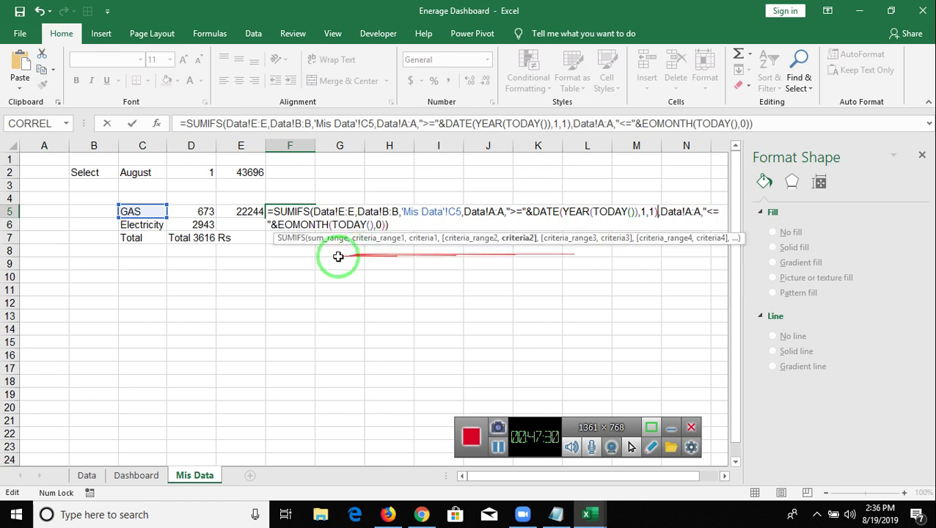
Replace the end-of-month date with DATE(YEAR(TODAY()),12,31) and commit, giving 267655
left_click_drag(280, 224, 402, 227)
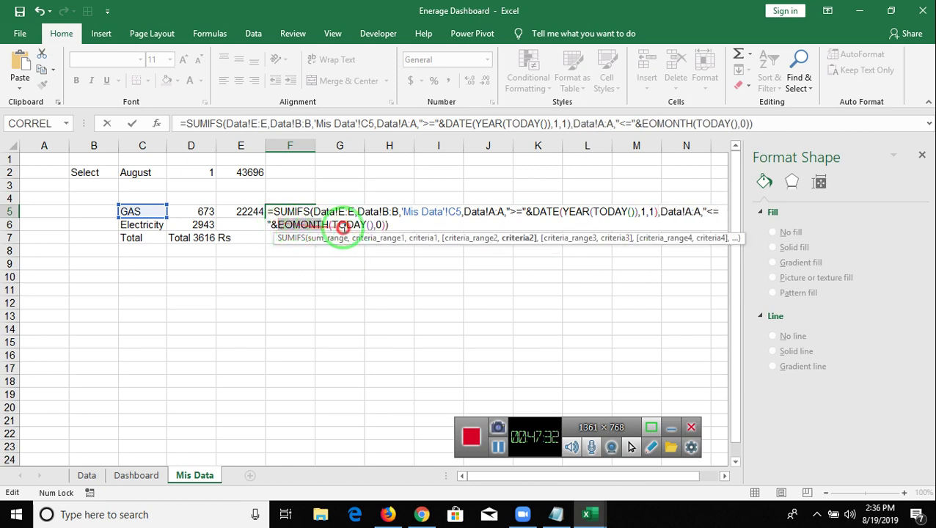
key("Delete")
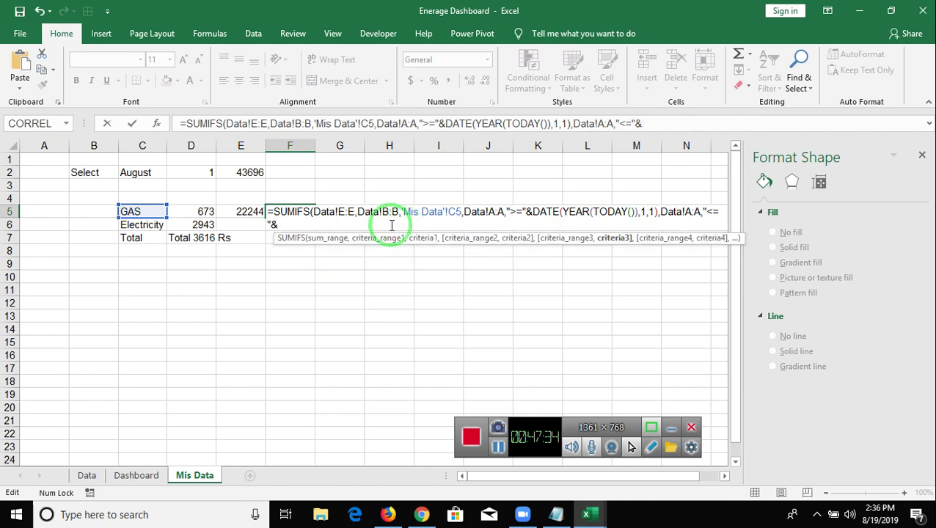
left_click_drag(534, 212, 655, 211)
key("ctrl+c")
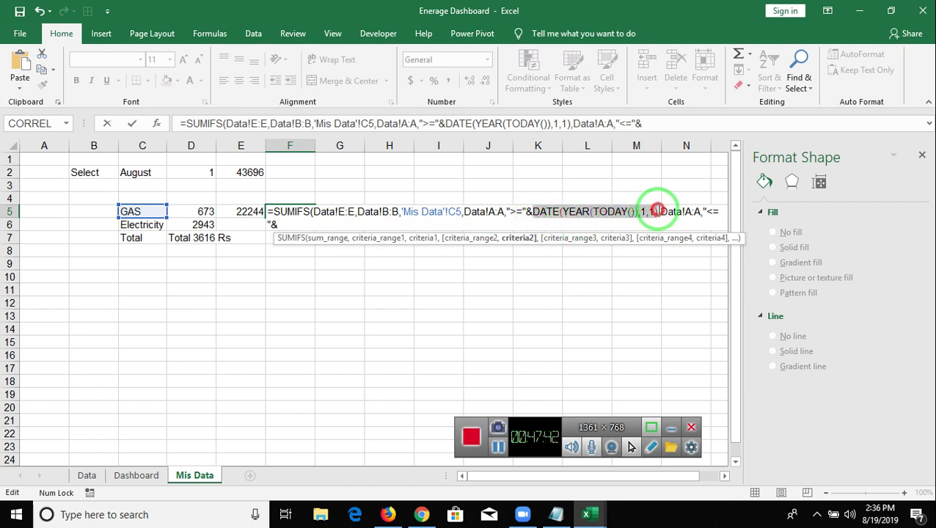
left_click(302, 226)
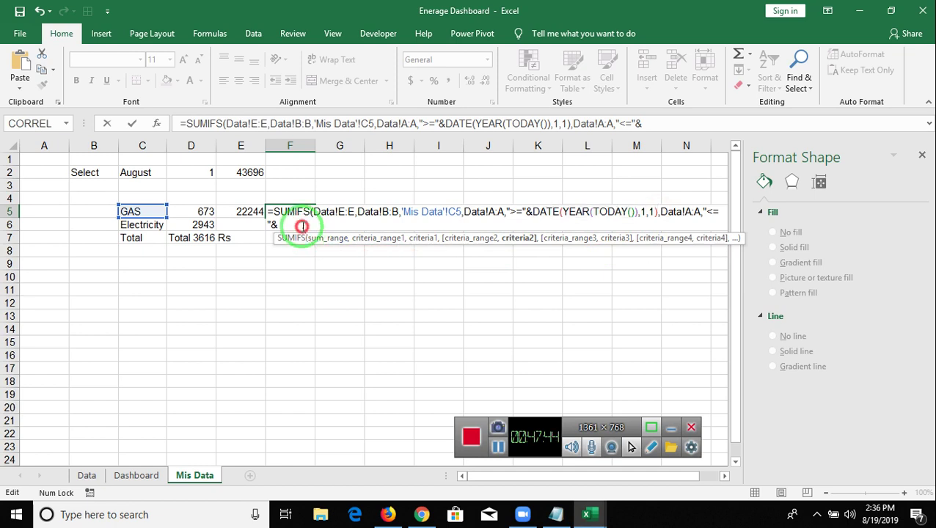
key("ctrl+v")
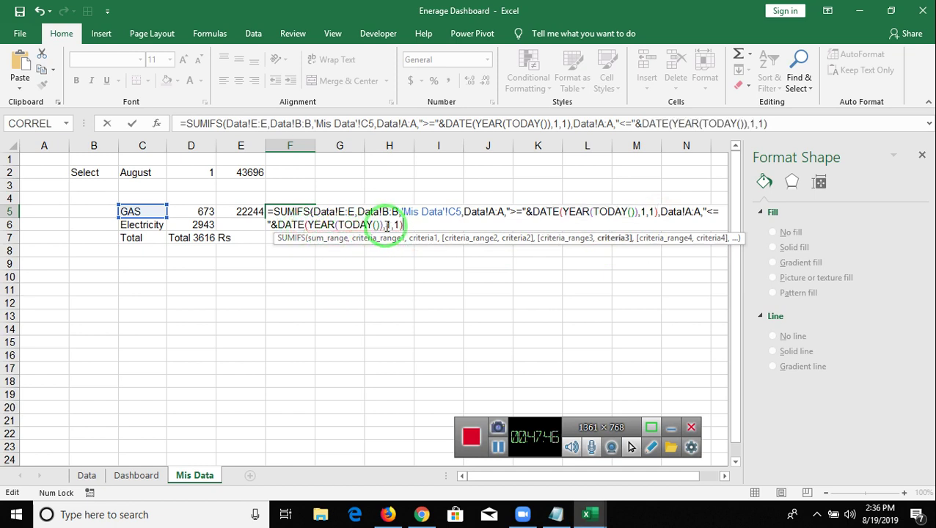
left_click(418, 226)
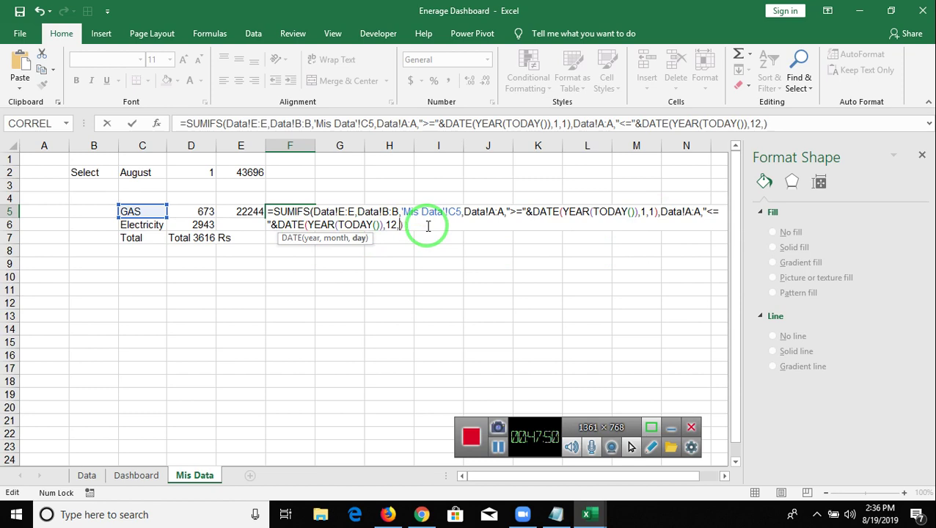
type("31")
key("Return")
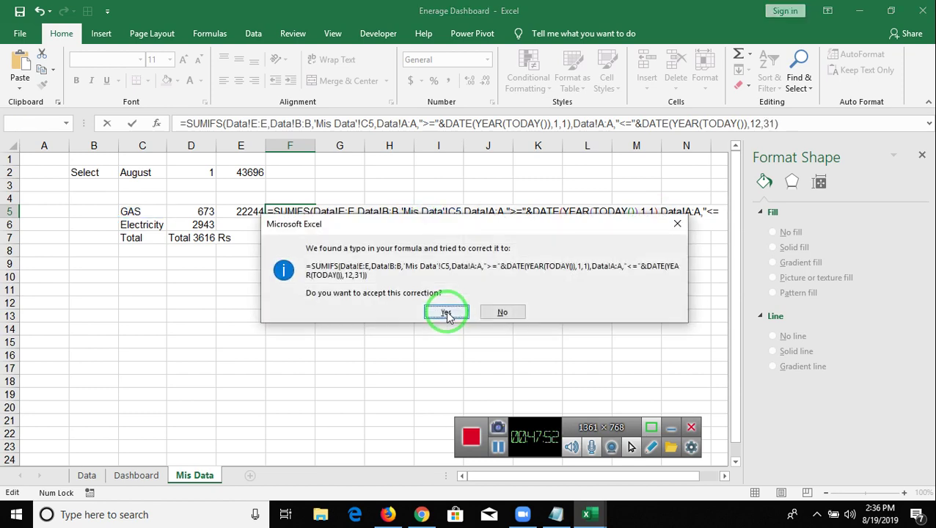
left_click(447, 311)
Review the GAS formulas along row 5 from D5 to F5
key("Up")
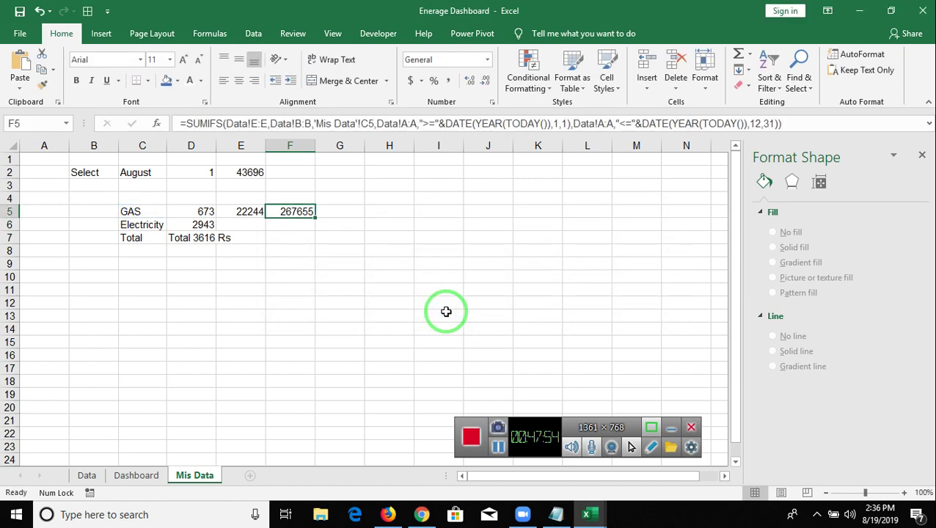
key("Right")
key("Left")
key("Left")
key("Left")
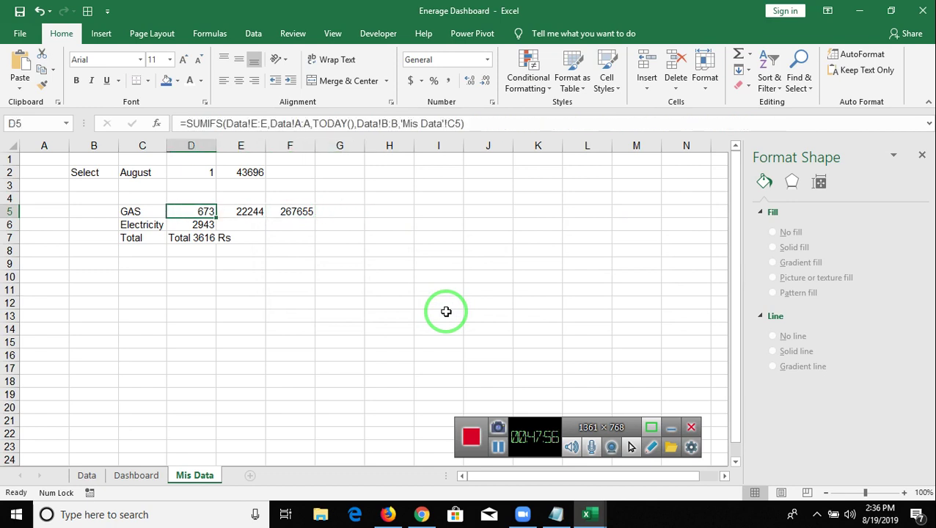
key("shift+Right")
key("shift+Right")
key("Left")
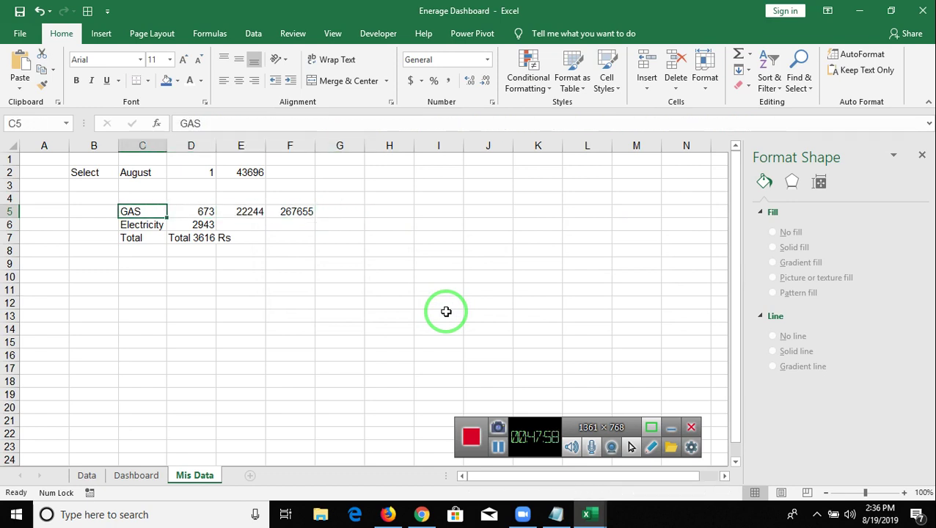
key("Right")
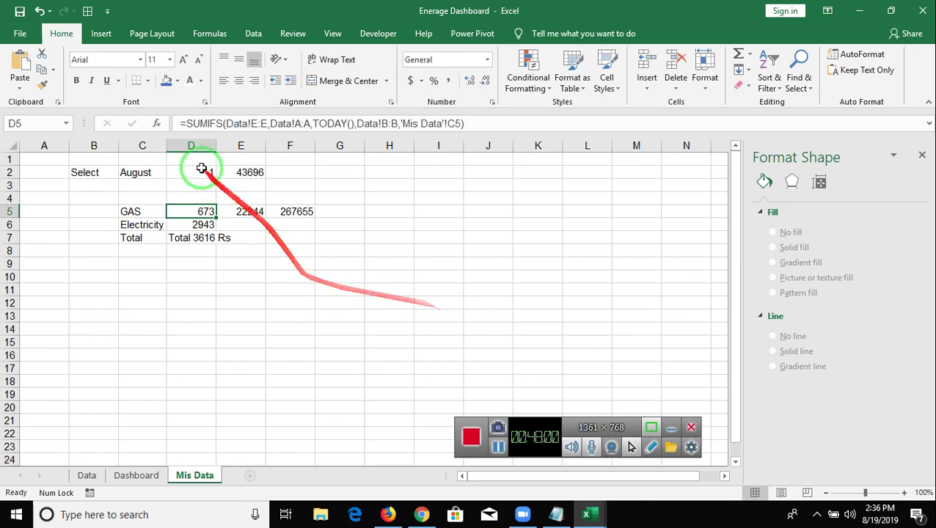
Start D5's formula with an IF testing period cell C2 for Today
left_click(183, 123)
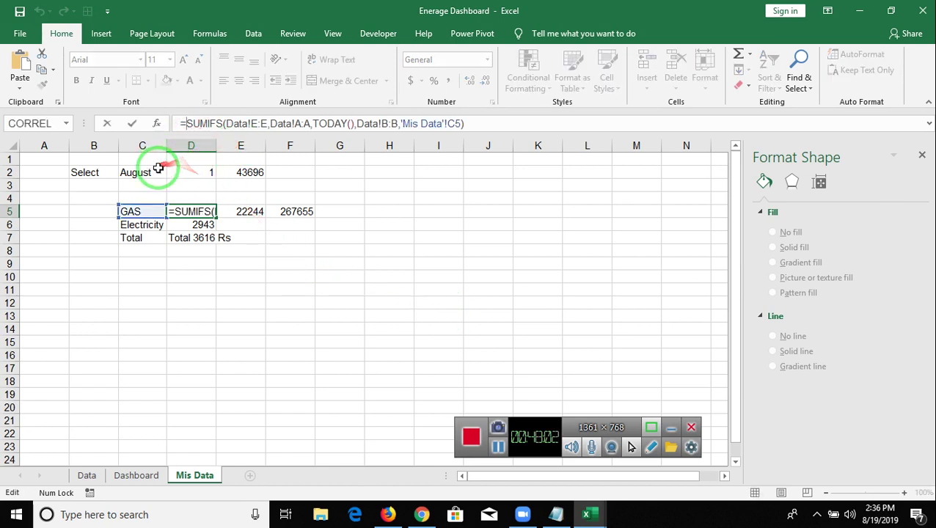
type("IF(")
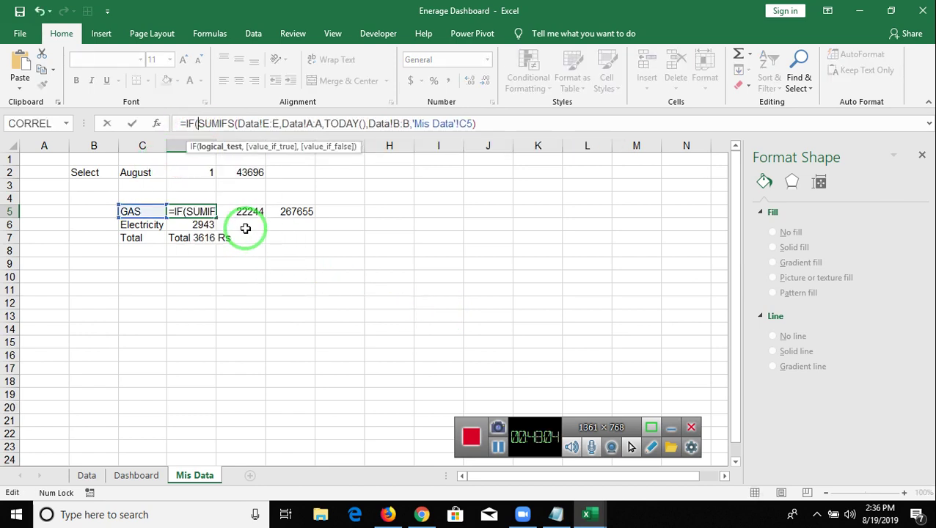
left_click(146, 175)
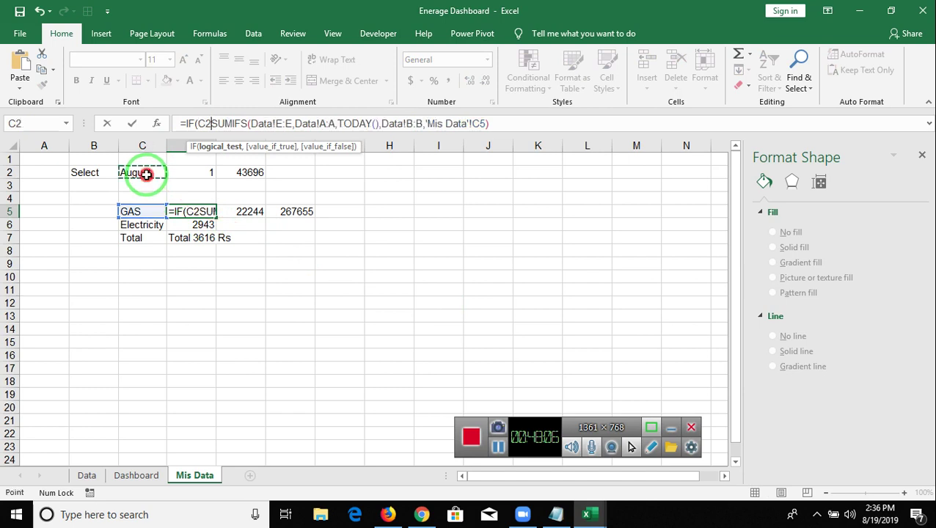
type("=")
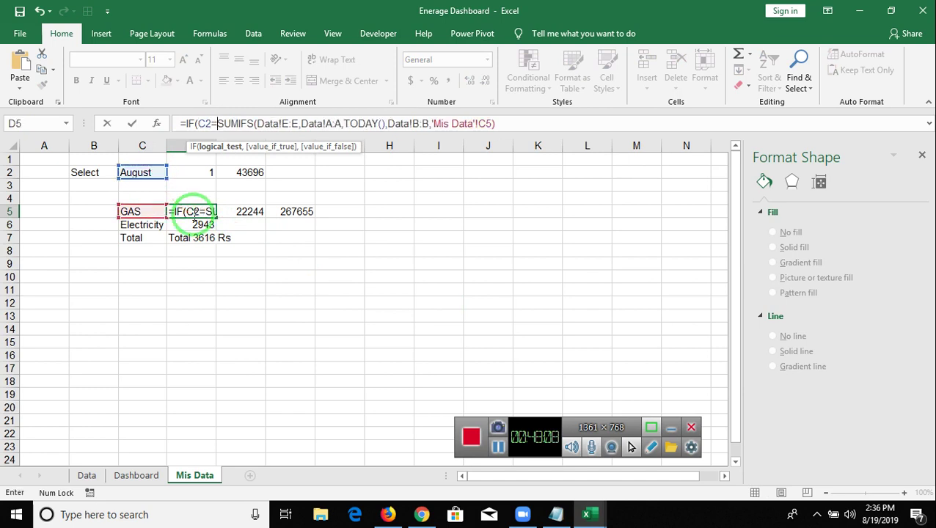
type("o")
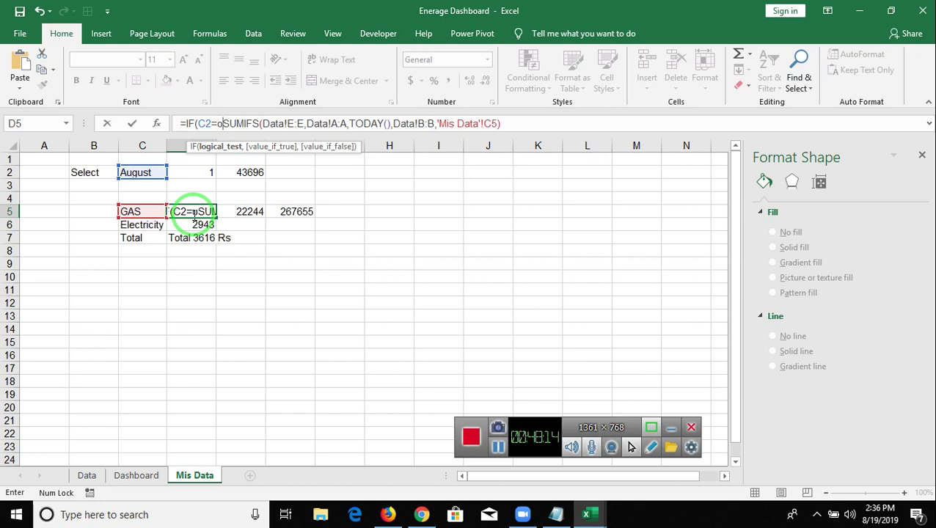
key("Return")
key("Return")
left_click(224, 125)
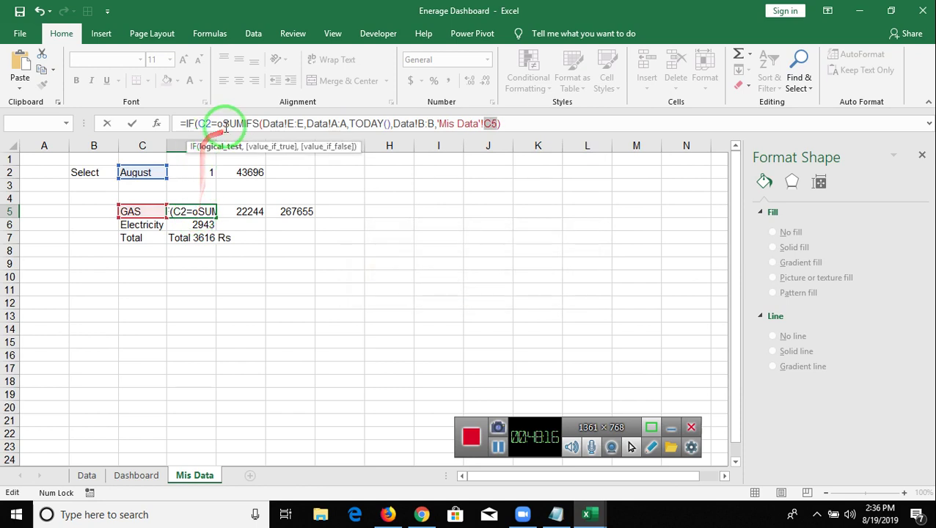
key("BackSpace")
type("t")
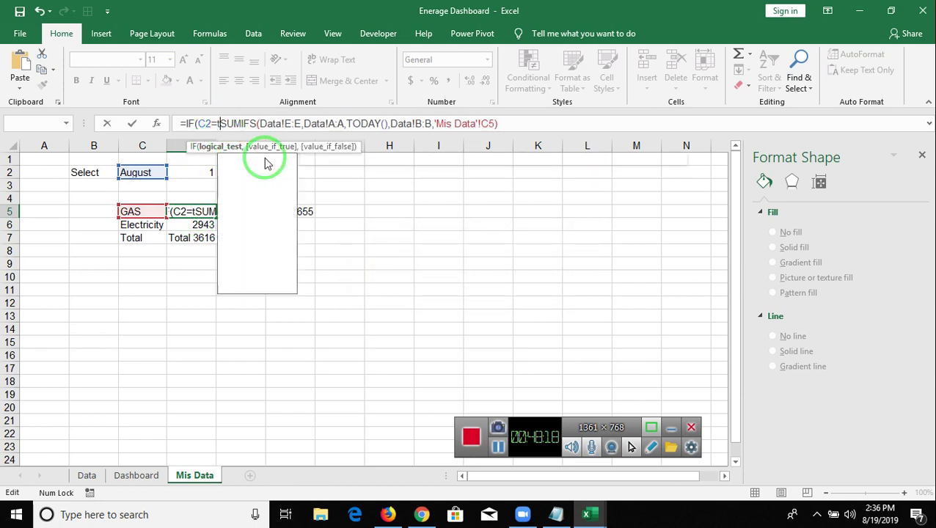
type("oda")
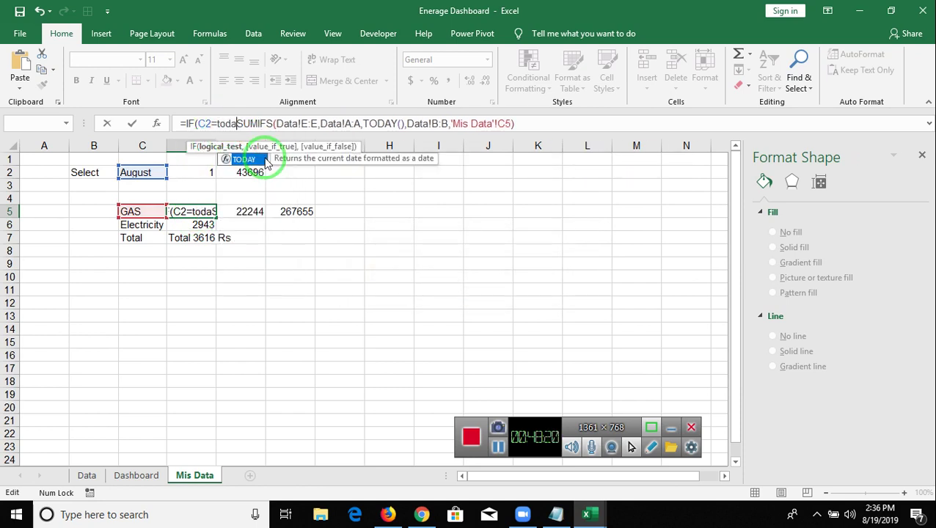
type("y")
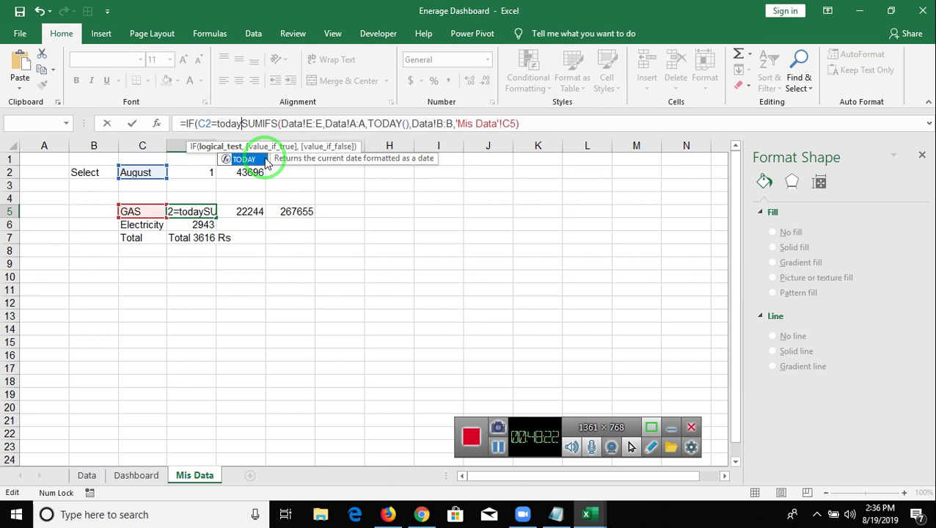
type("(),")
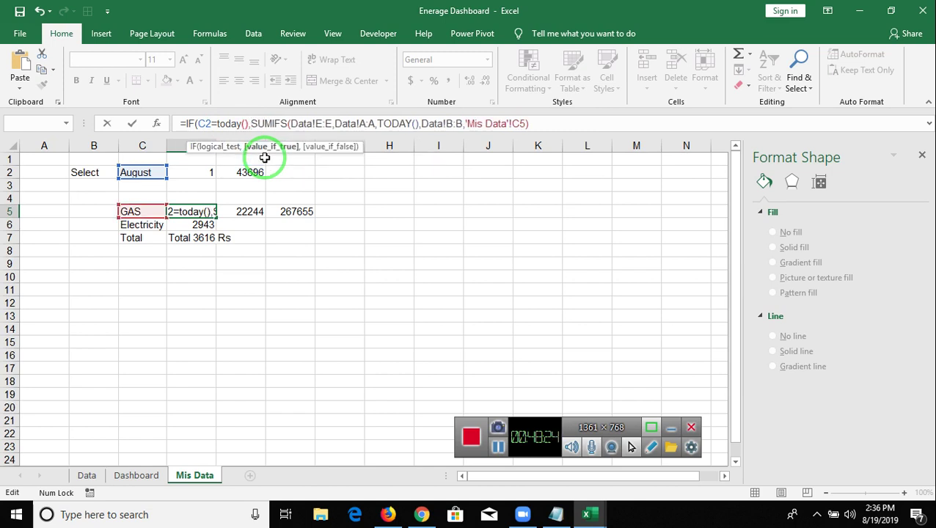
left_click(323, 121)
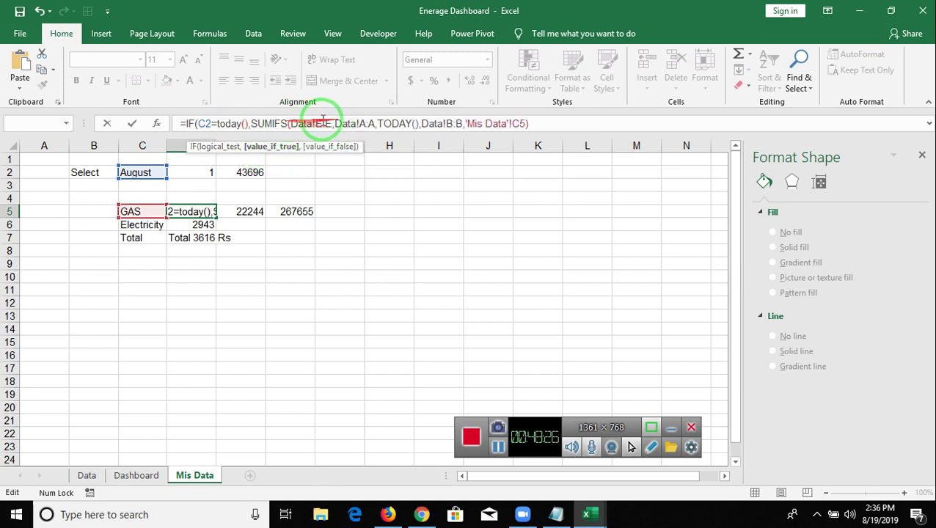
left_click(252, 123)
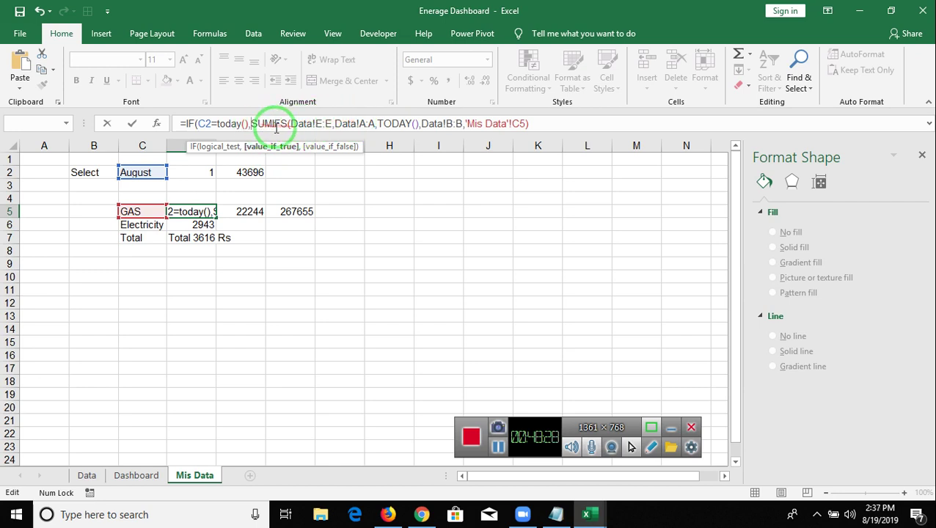
left_click(543, 129)
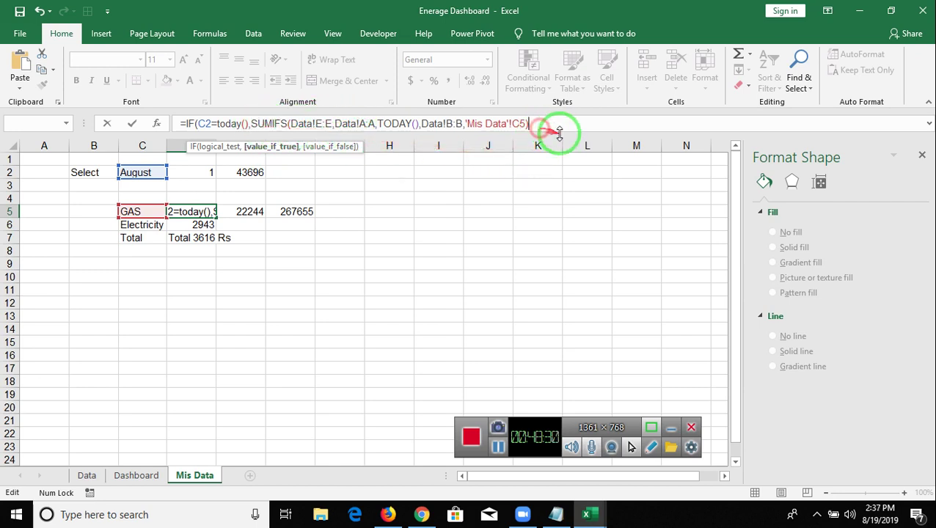
Add a nested IF on C2 returning E5 for the month, otherwise F5, and commit
type(",IF")
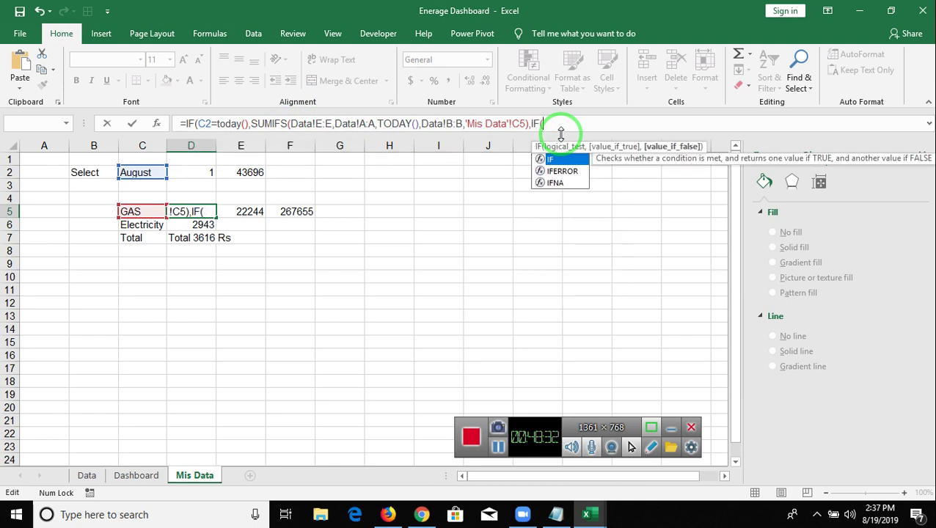
type("(")
left_click(136, 177)
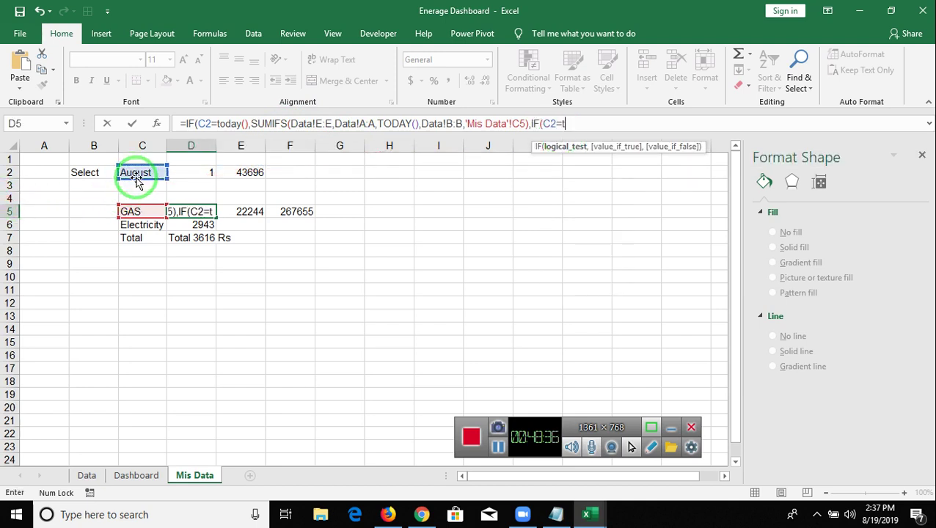
type("e")
key("Tab")
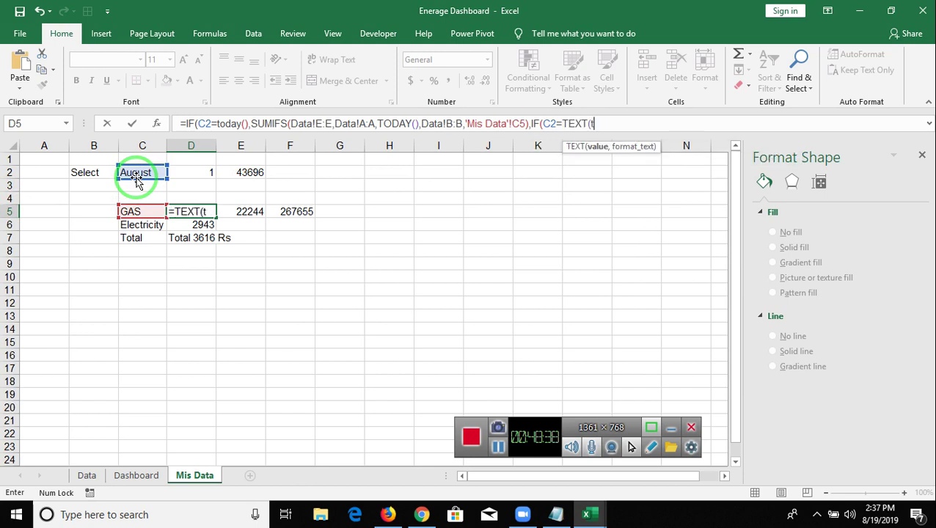
type("o")
key("Tab")
type(")")
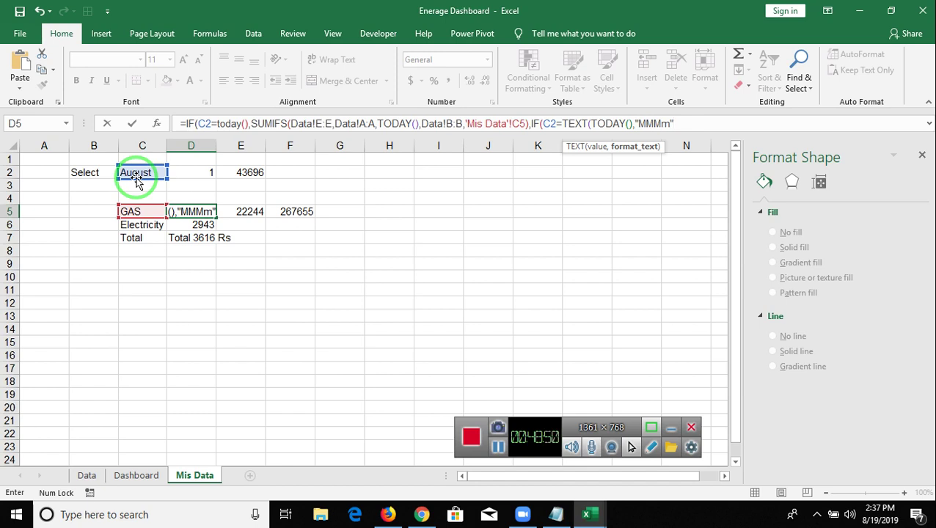
type(")")
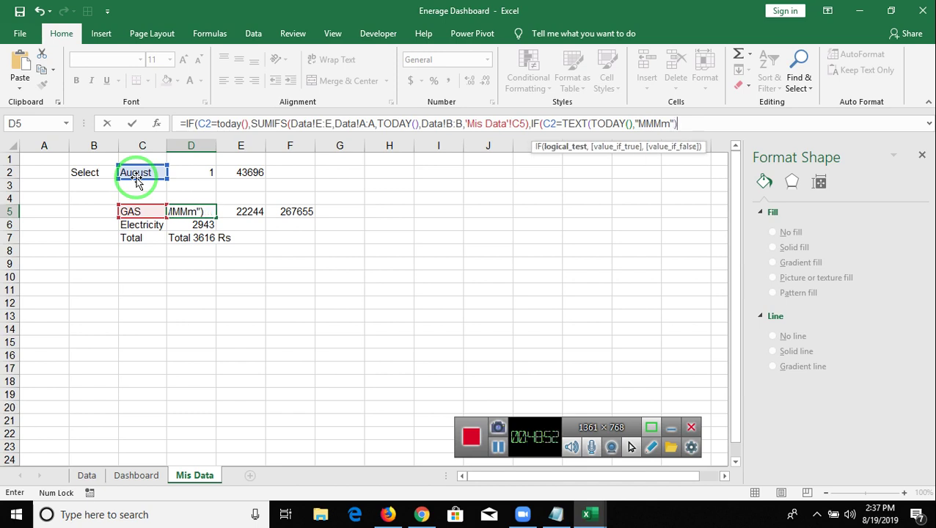
type(",")
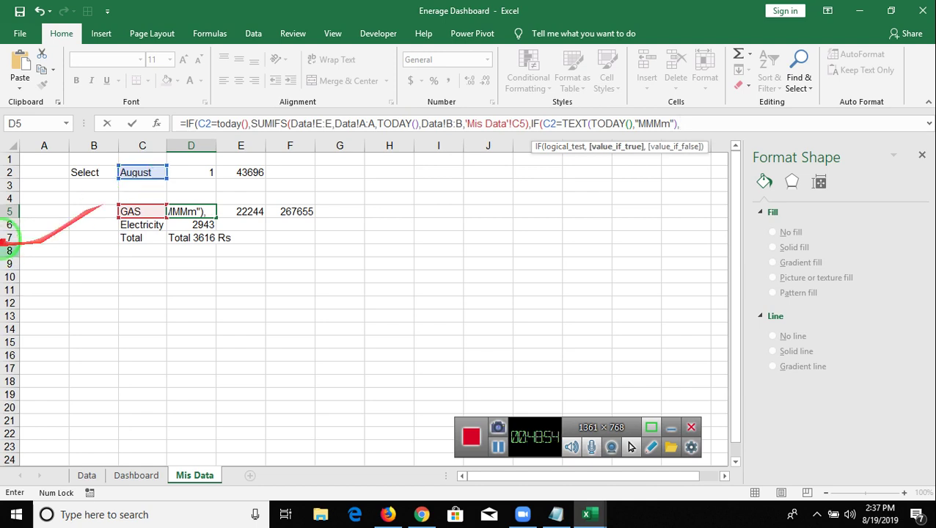
left_click(260, 210)
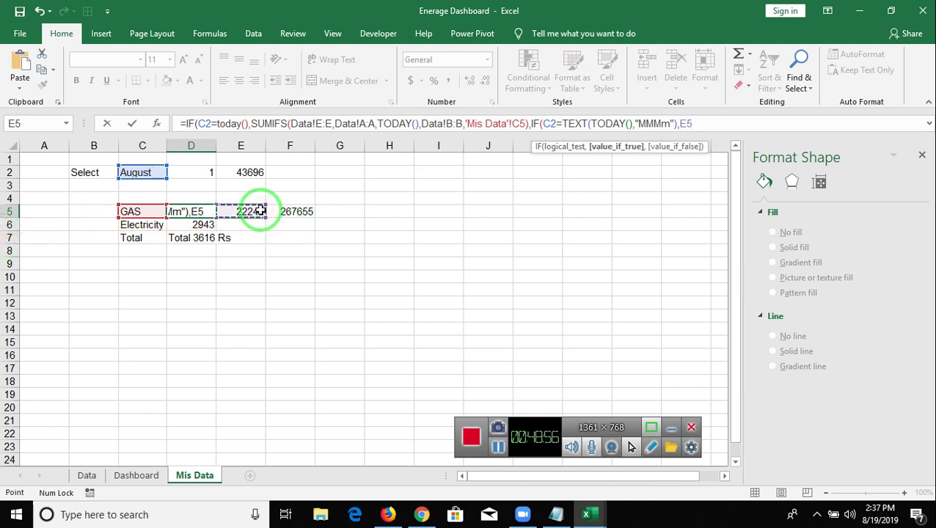
type(",")
left_click(290, 211)
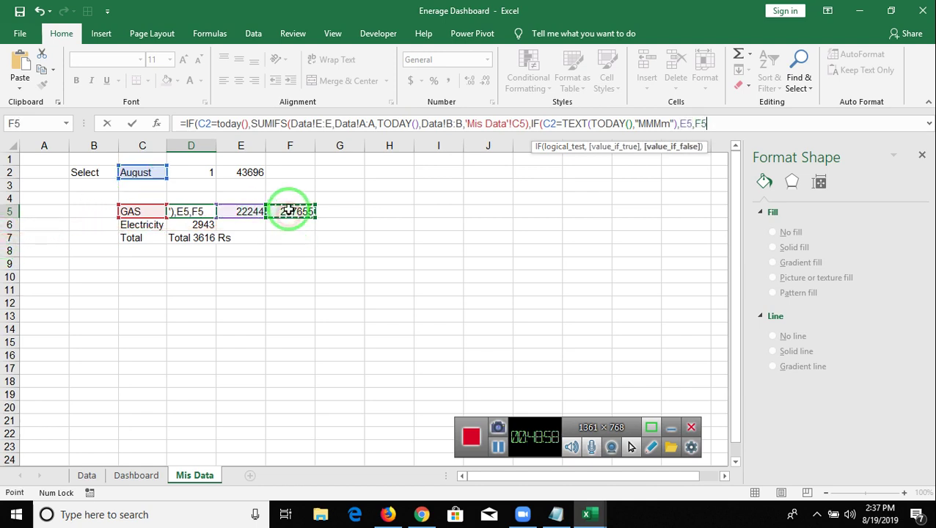
key("Return")
Accept the correction and swap D5's E5 reference for E5's monthly SUMIFS formula text
left_click(448, 313)
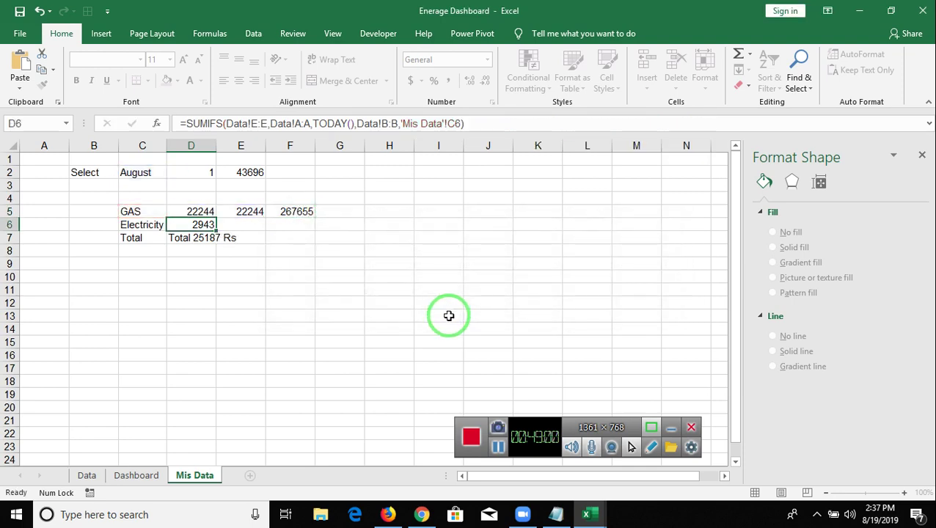
key("Up")
key("Right")
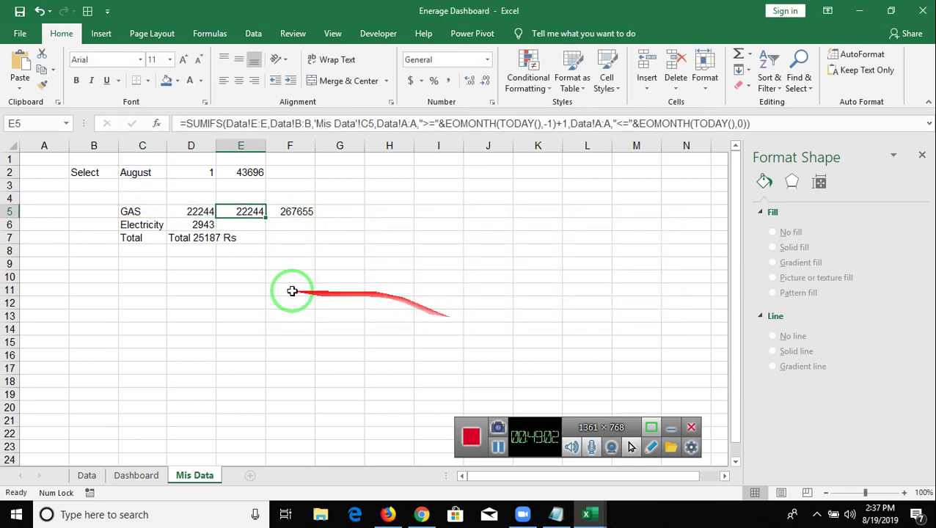
left_click_drag(188, 123, 840, 138)
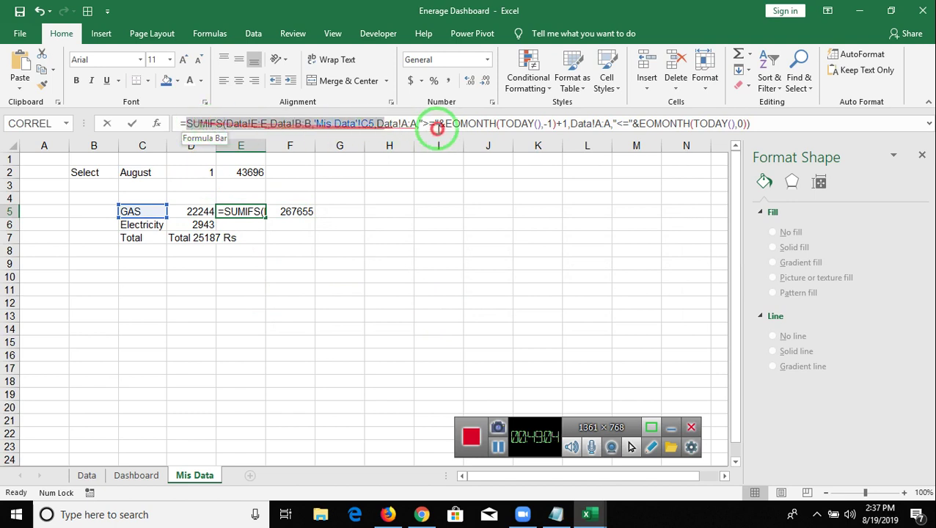
key("Escape")
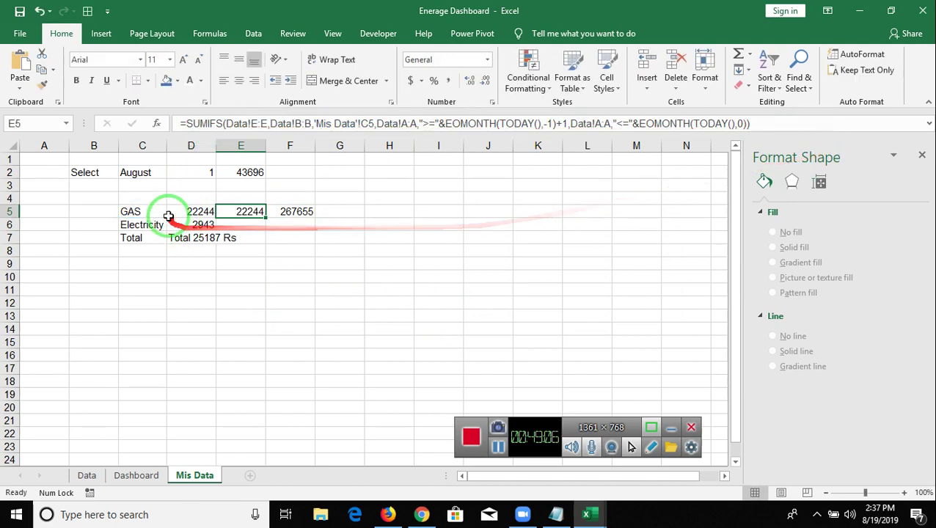
left_click(180, 212)
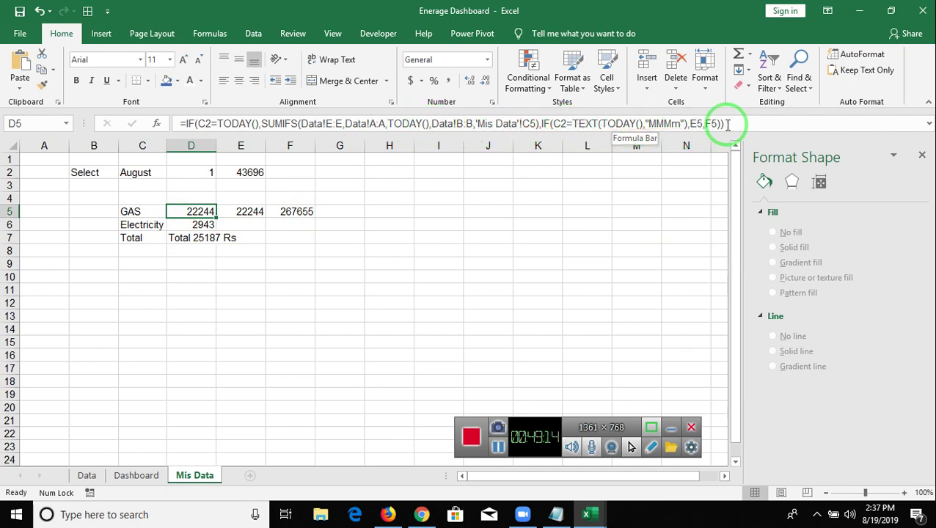
left_click(696, 123)
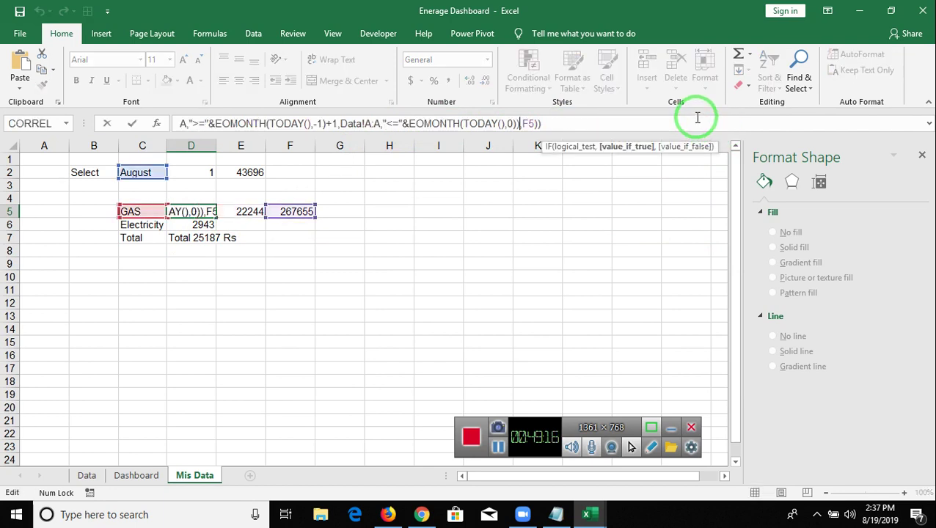
key("Return")
key("Up")
key("Right")
key("Right")
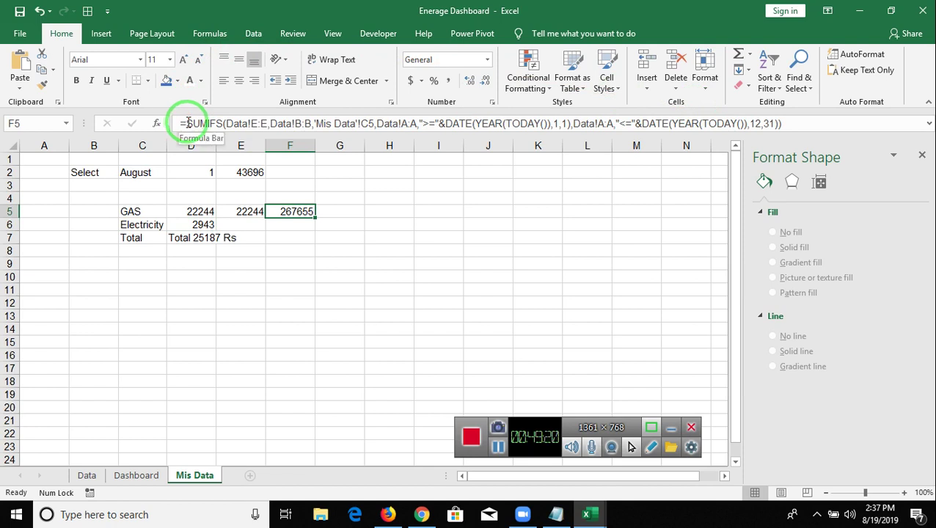
Replace the F5 reference in D5's formula with F5's yearly SUMIFS calculation
left_click_drag(188, 123, 814, 172)
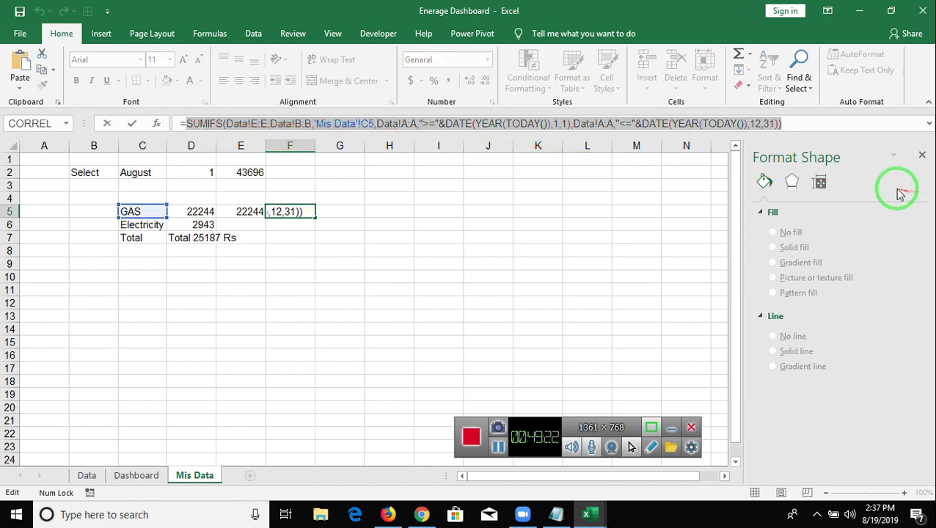
key("Escape")
left_click(194, 212)
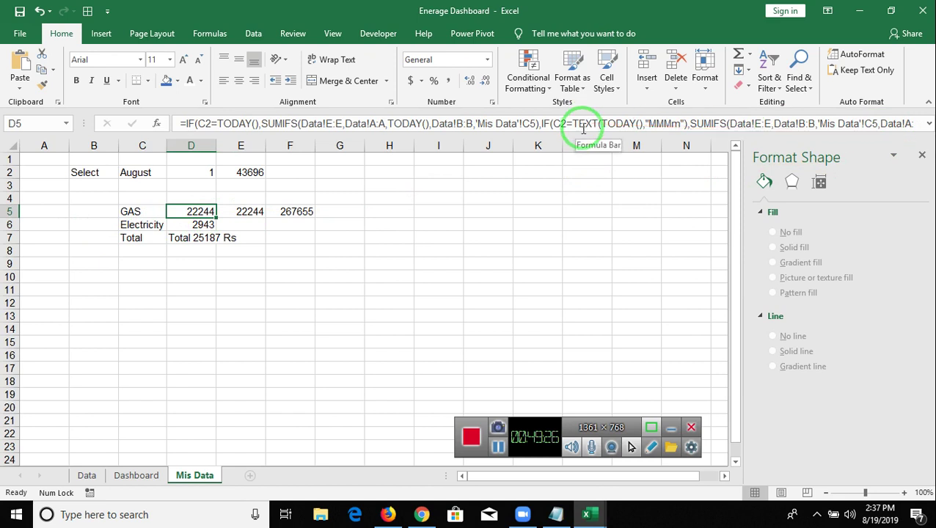
left_click_drag(584, 138, 583, 157)
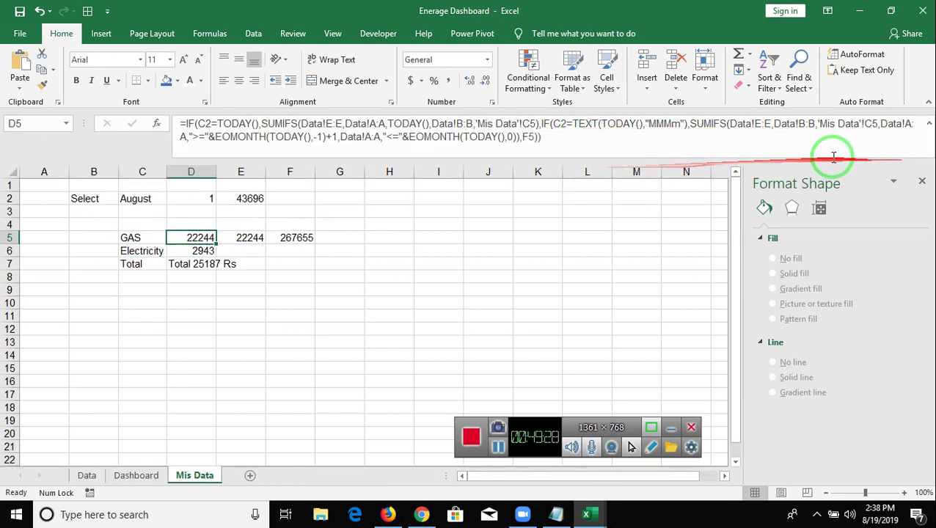
left_click(527, 132)
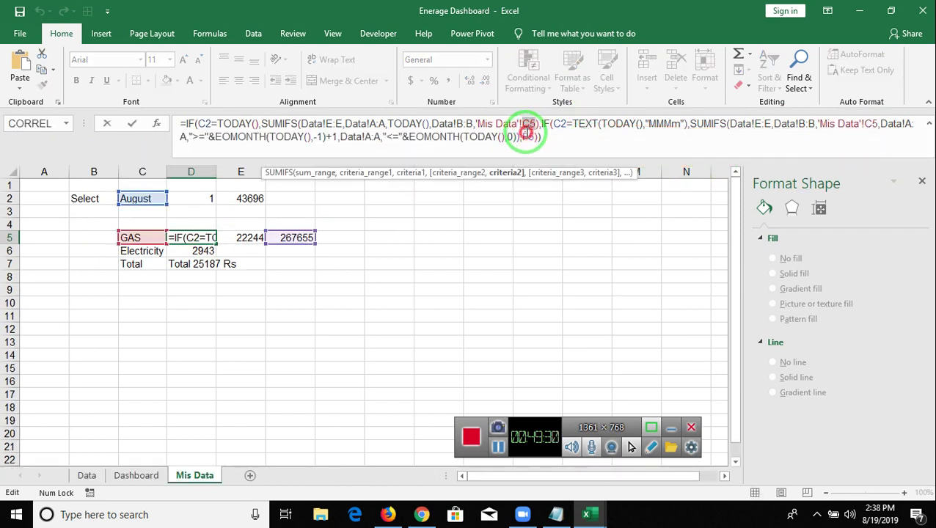
left_click_drag(536, 137, 520, 136)
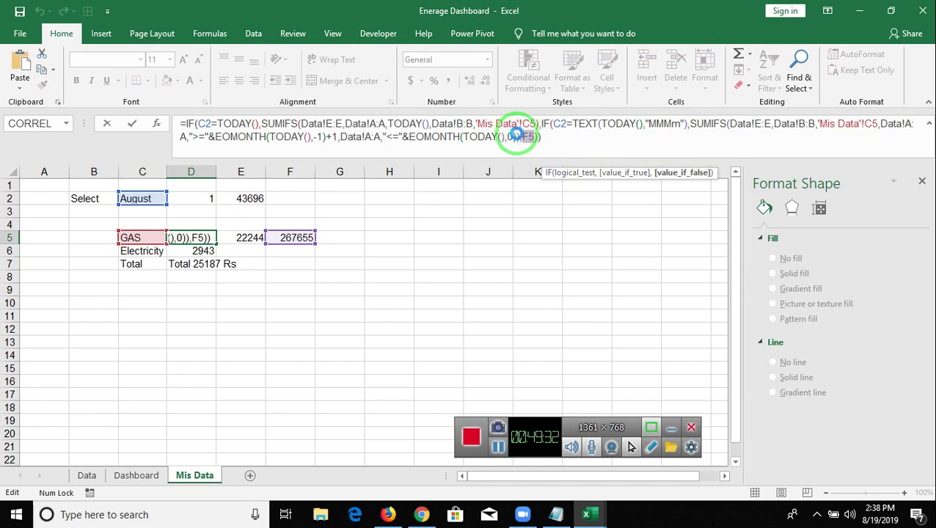
key("ctrl+v")
key("Return")
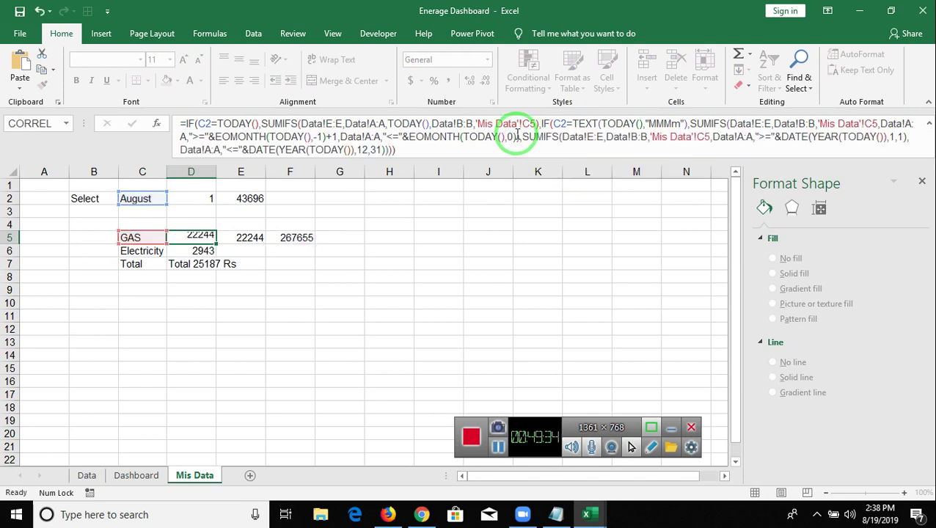
Fill D5's formula down to Electricity in D6 and switch to the Dashboard sheet
key("Up")
key("shift+Down")
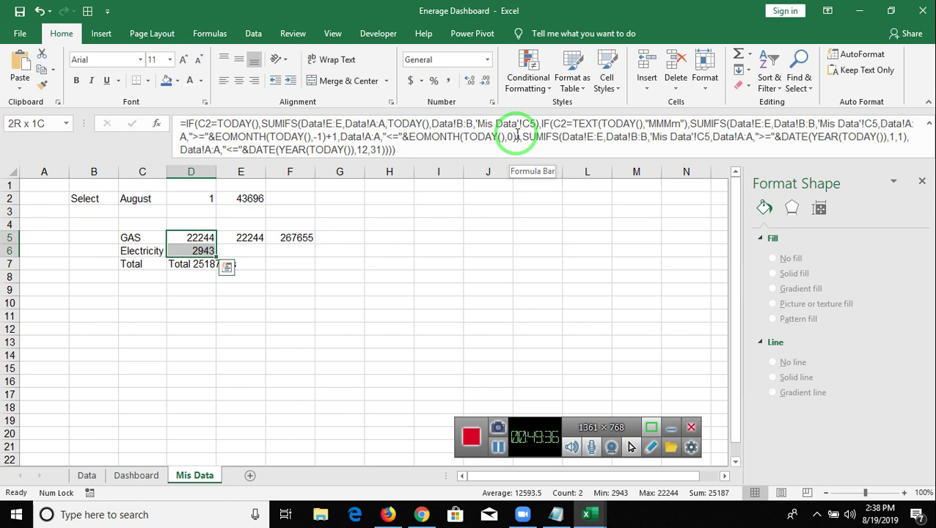
key("ctrl+d")
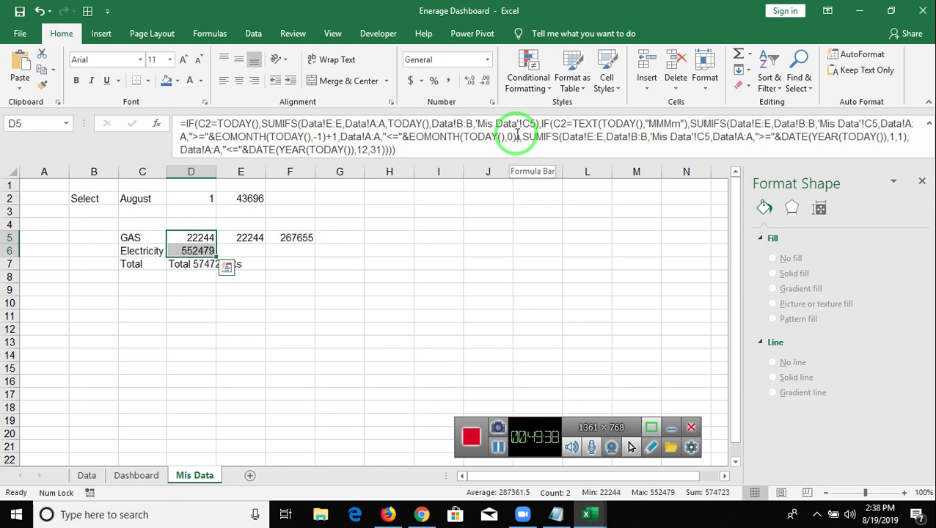
left_click(352, 288)
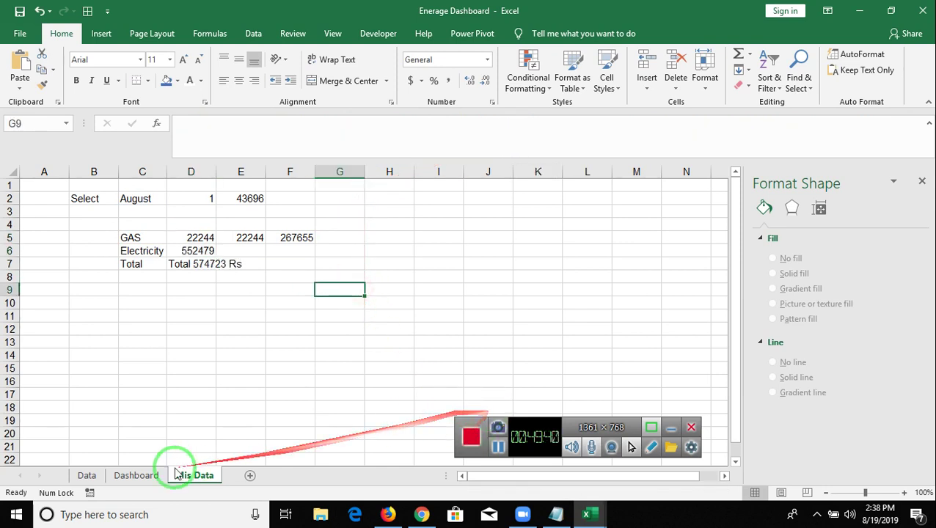
left_click(110, 479)
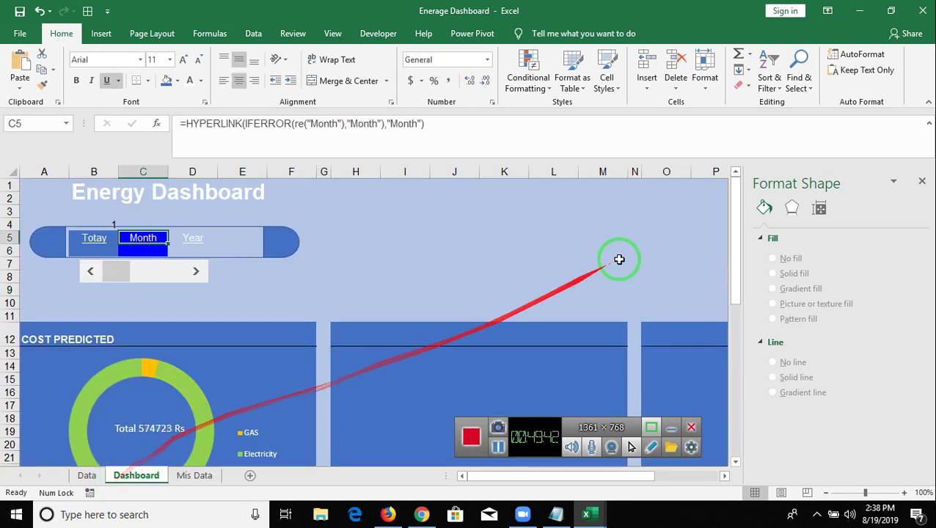
Try the Today, Month and Year links (Year shows 820134 Rs), ending on Today at 553152 Rs
left_click(94, 238)
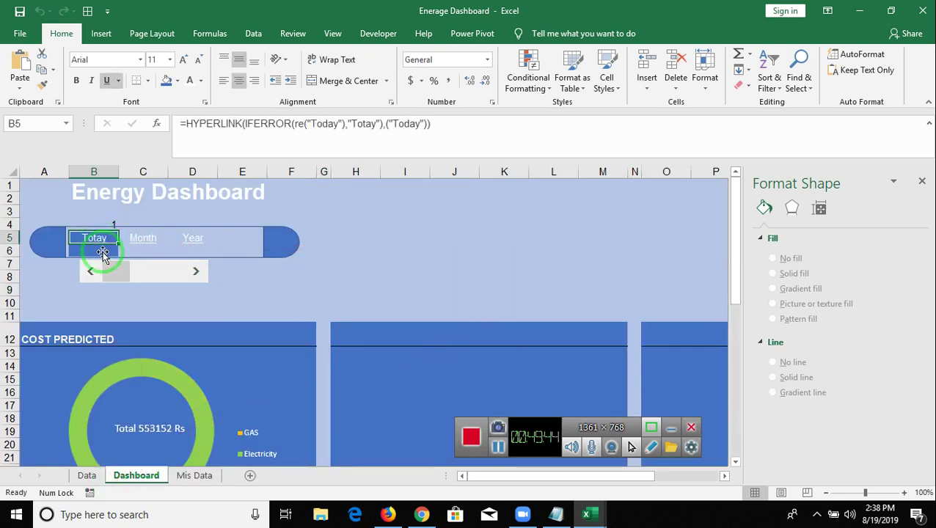
scroll(122, 303, "down", 1)
left_click(141, 198)
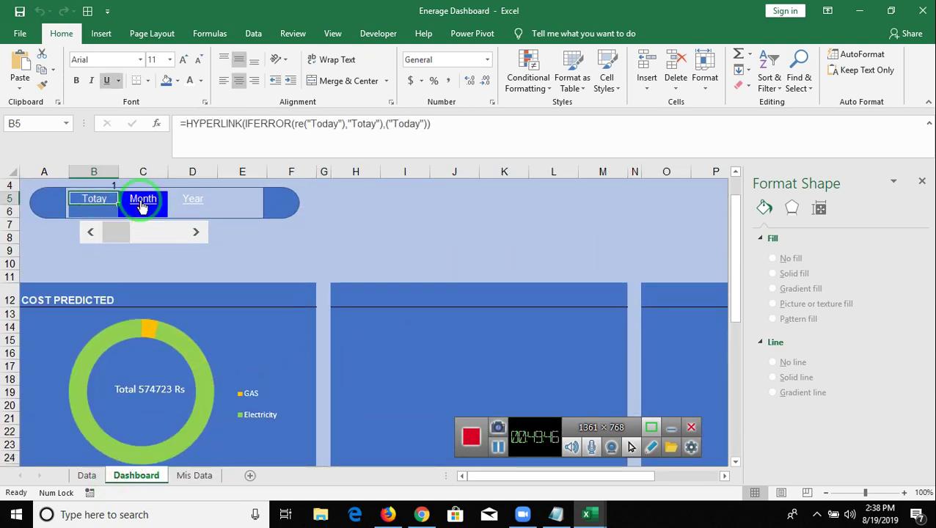
double_click(141, 199)
key("Escape")
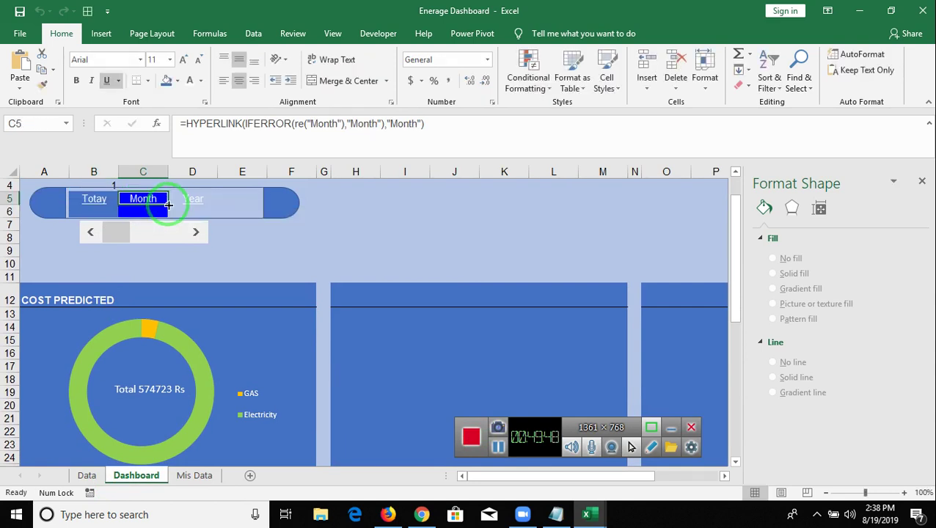
left_click(186, 210)
left_click(147, 210)
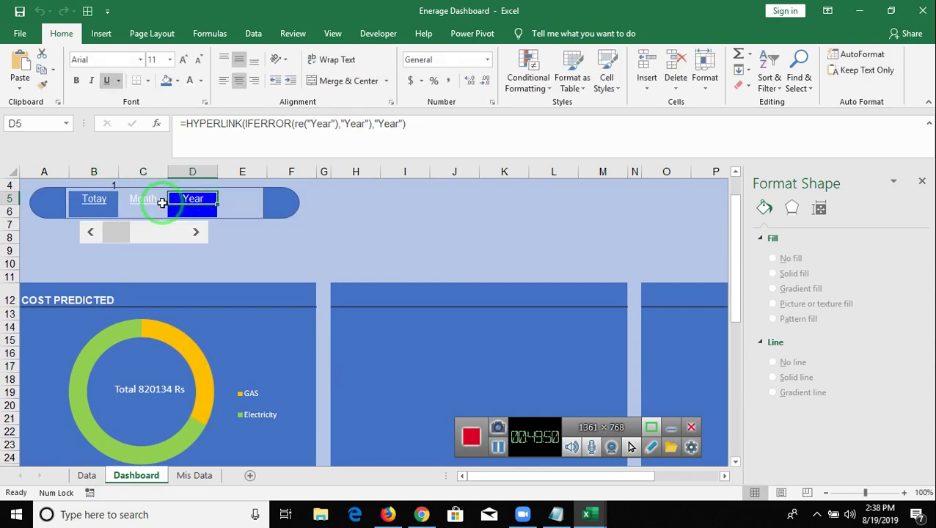
left_click(101, 207)
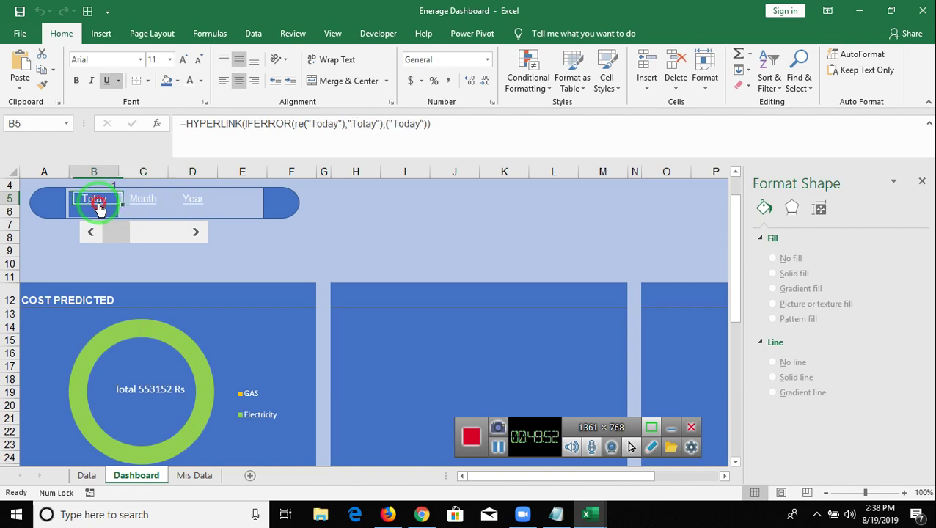
scroll(216, 437, "down", 2)
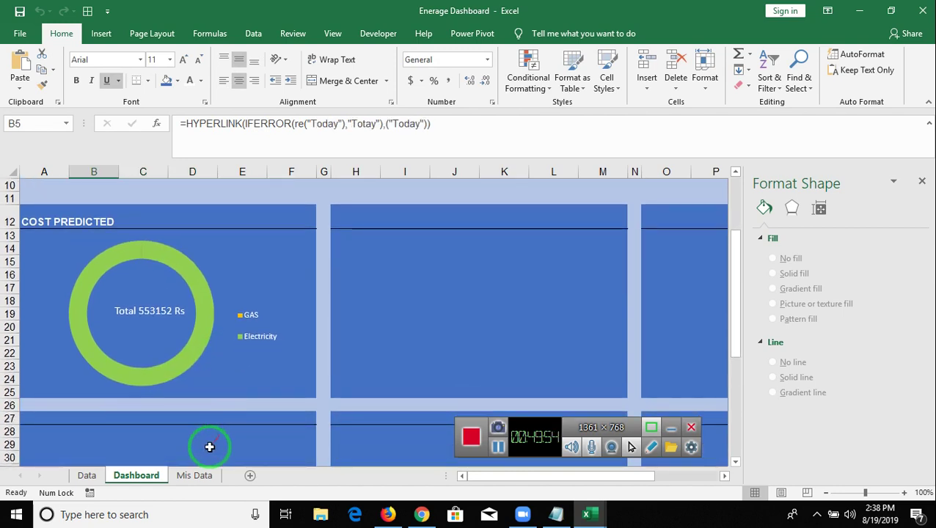
On Mis Data, inspect the GAS and Electricity formulas in D5 and D6
left_click(192, 476)
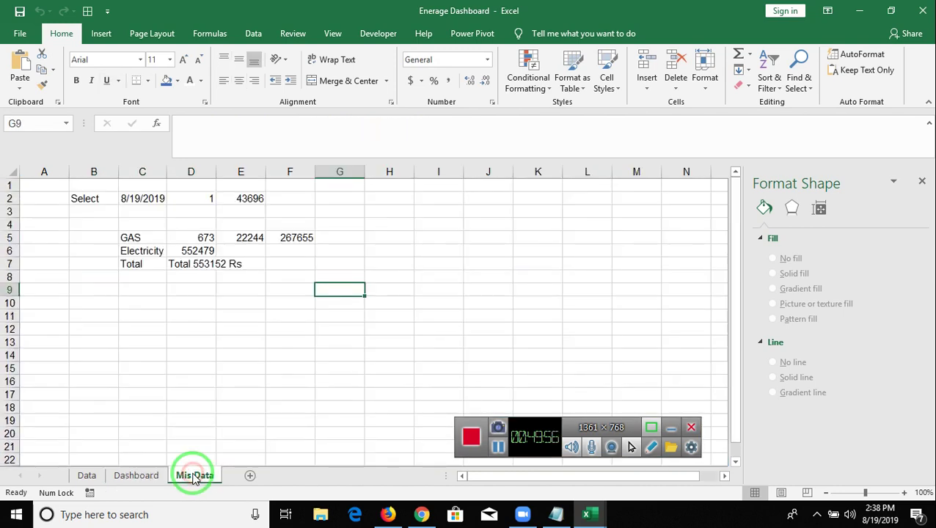
left_click(191, 238)
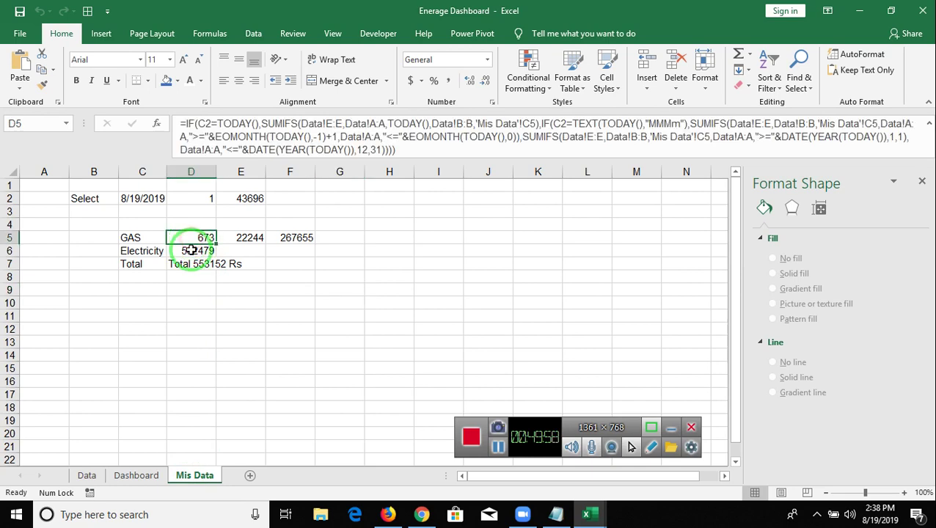
double_click(190, 250)
left_click(193, 240)
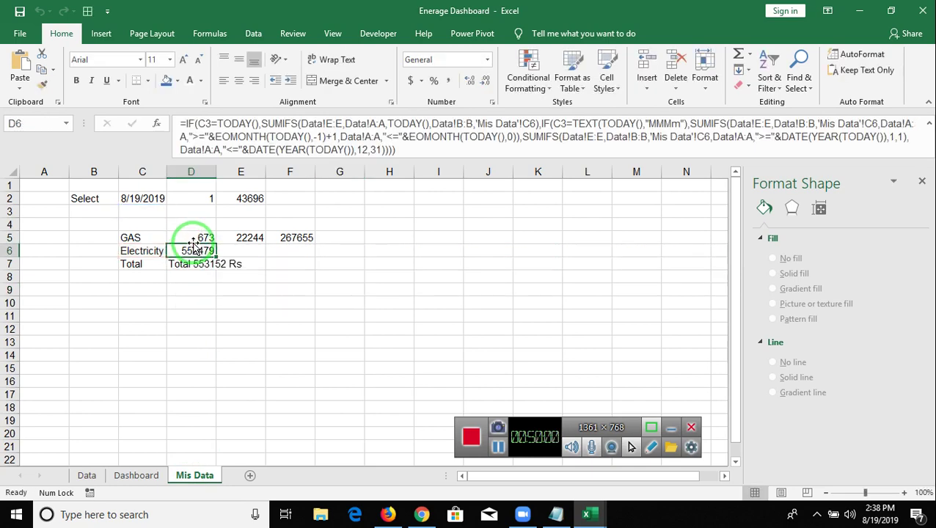
double_click(193, 238)
key("Escape")
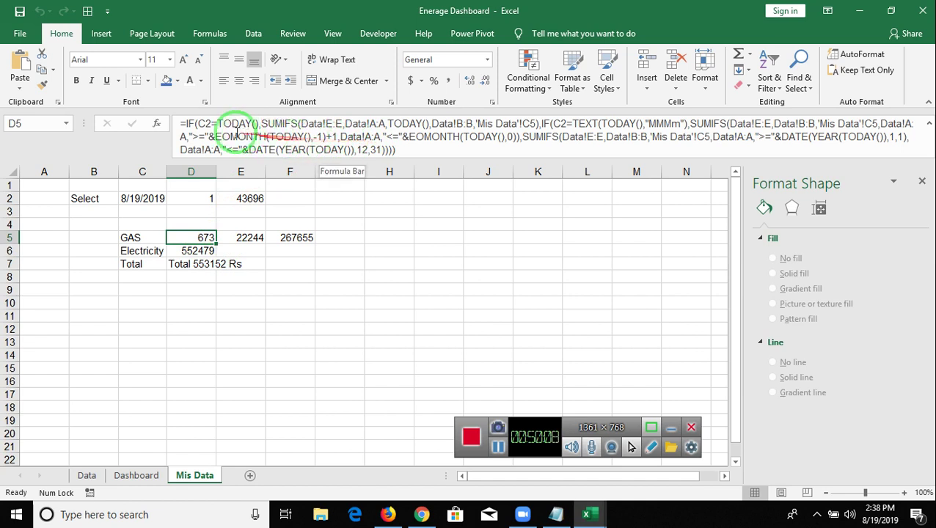
Lock both C2 references as $C$2, extend to the Electricity row, and enter Rs in E7
left_click(209, 123)
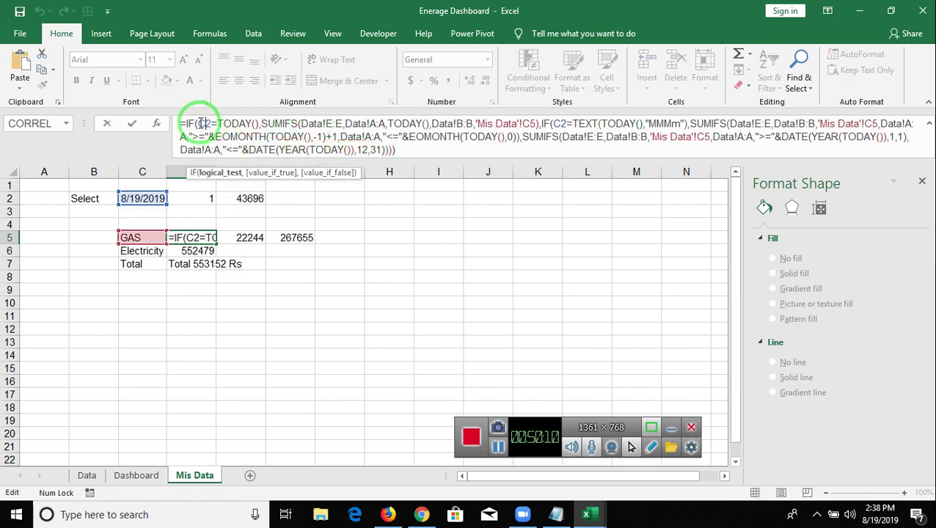
double_click(201, 123)
key("F4")
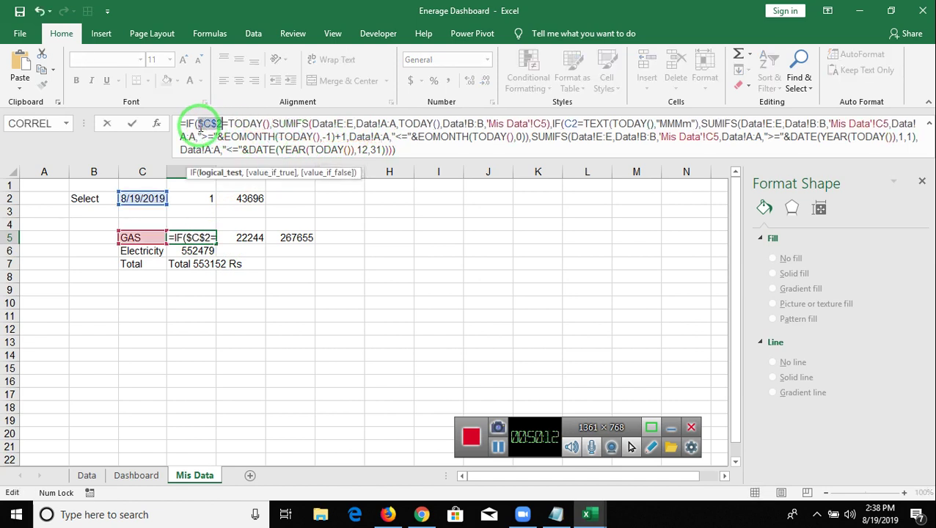
double_click(570, 124)
key("F4")
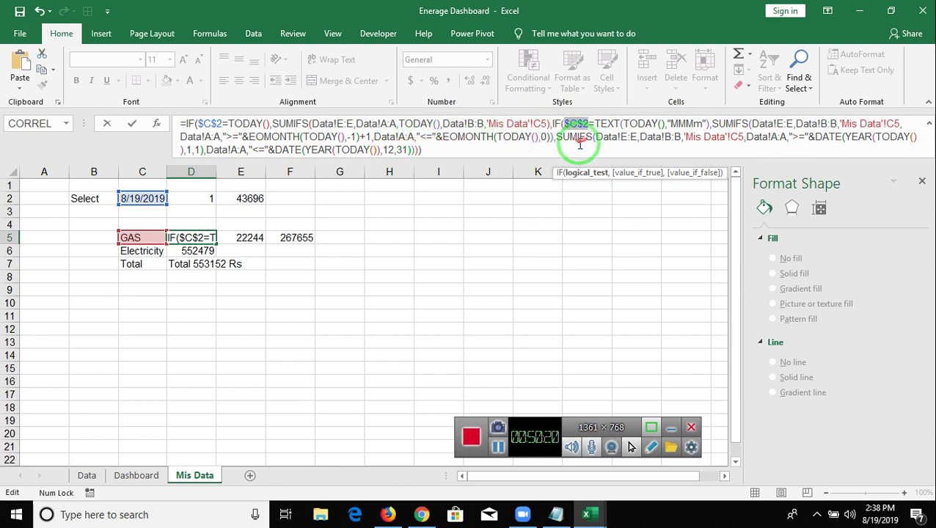
key("ctrl+Return")
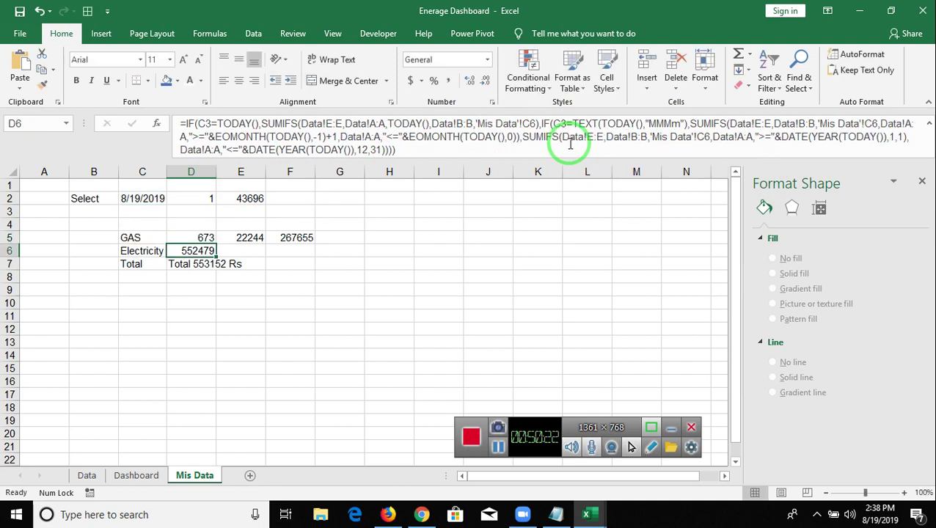
key("shift+Down")
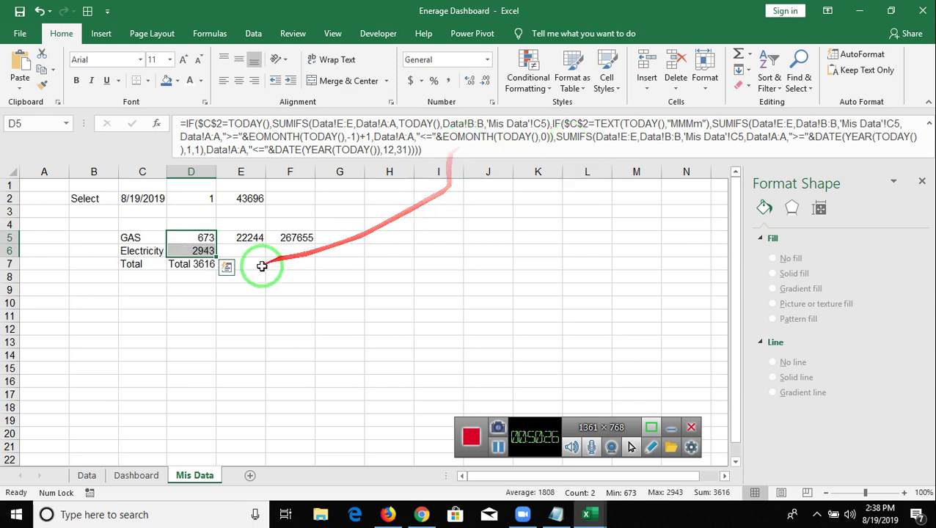
left_click(257, 264)
type("Rs")
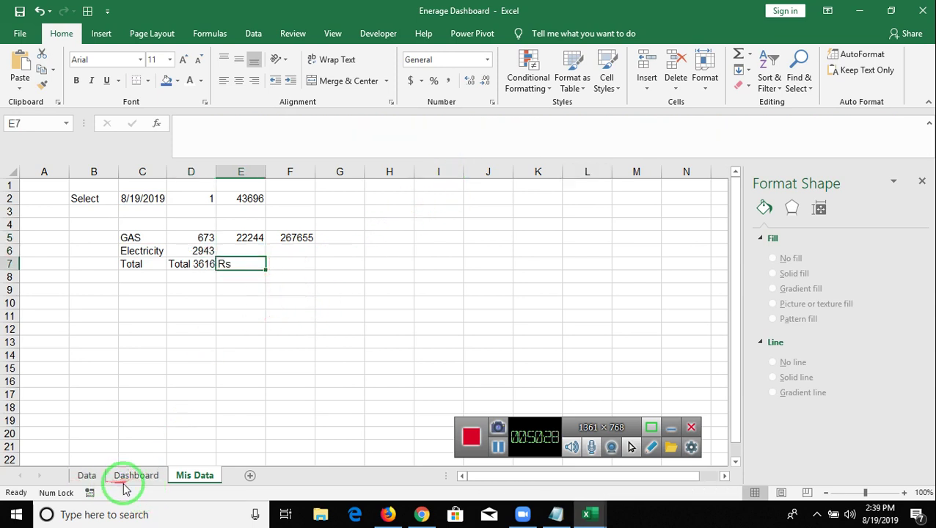
Test the Month, Today and Year links on Dashboard, closing the Format Shape pane and ending on Year
left_click(127, 479)
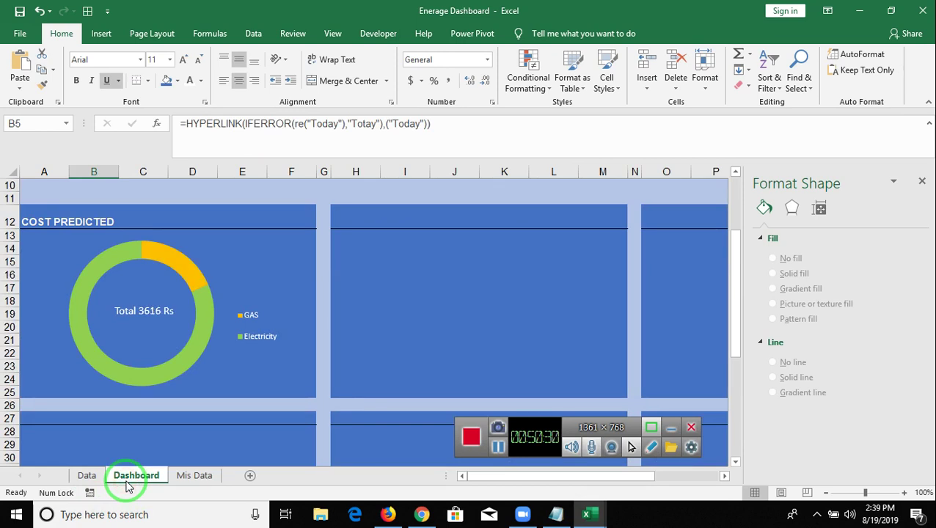
scroll(143, 411, "up", 2)
left_click(140, 206)
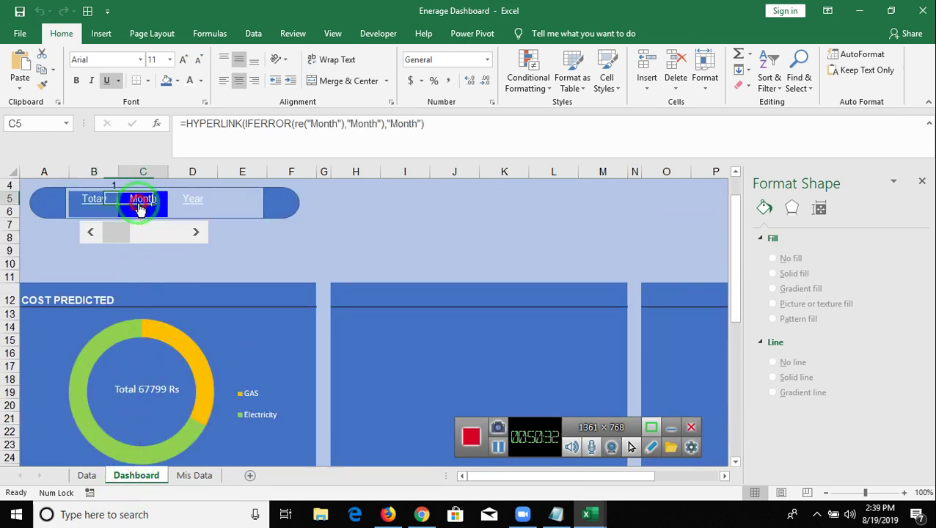
left_click(194, 206)
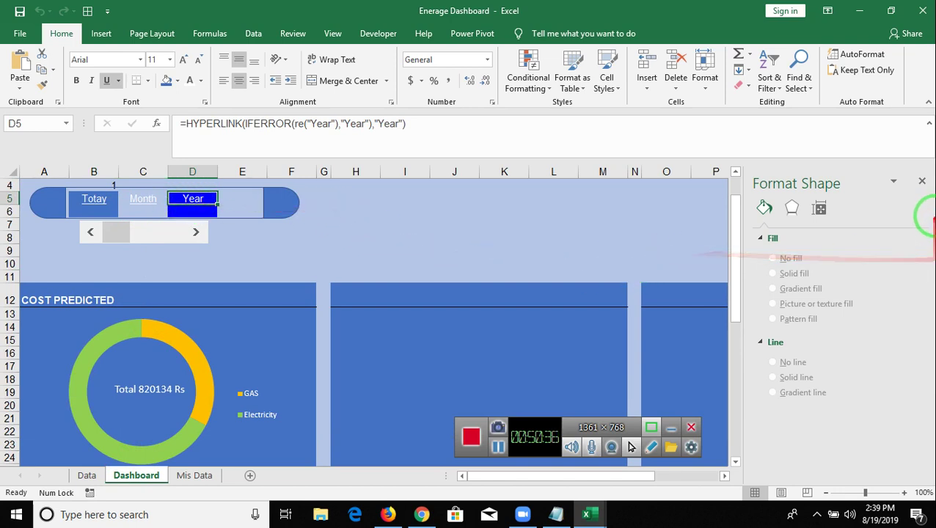
left_click(922, 183)
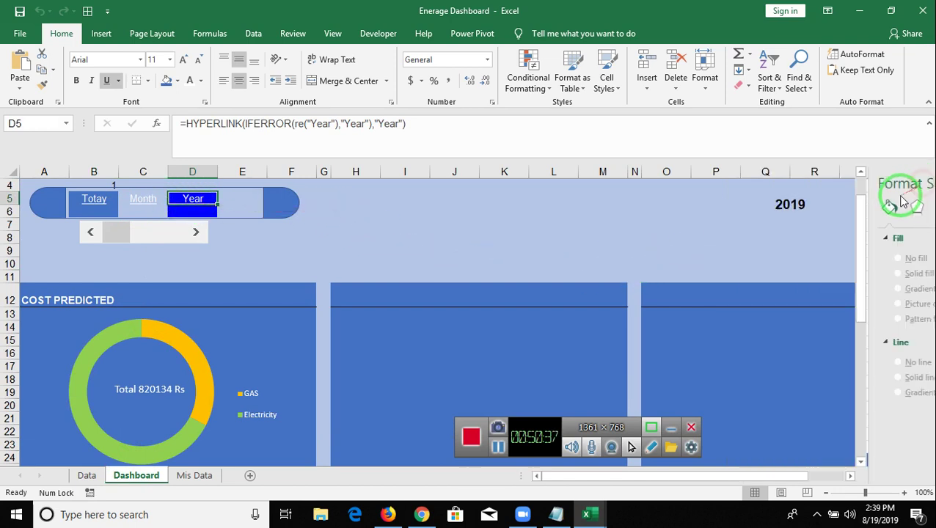
left_click(523, 228)
left_click(95, 201)
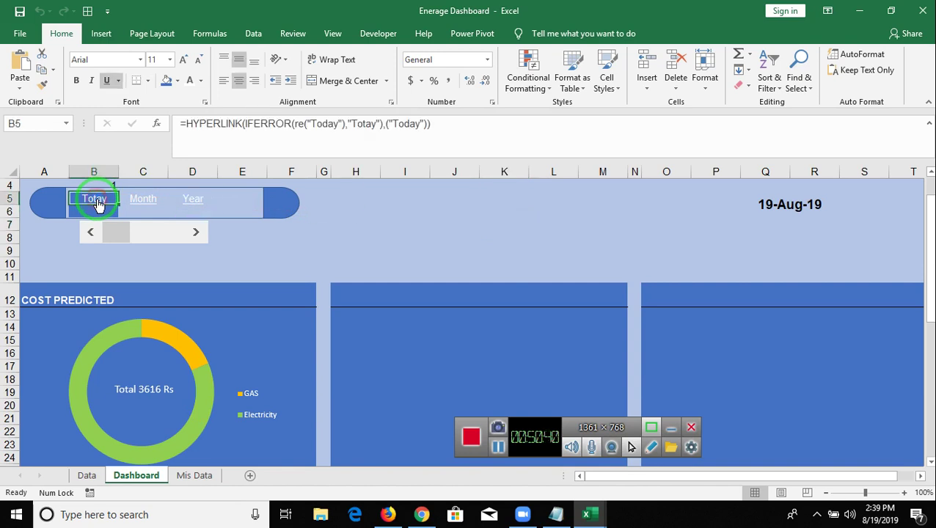
left_click(197, 206)
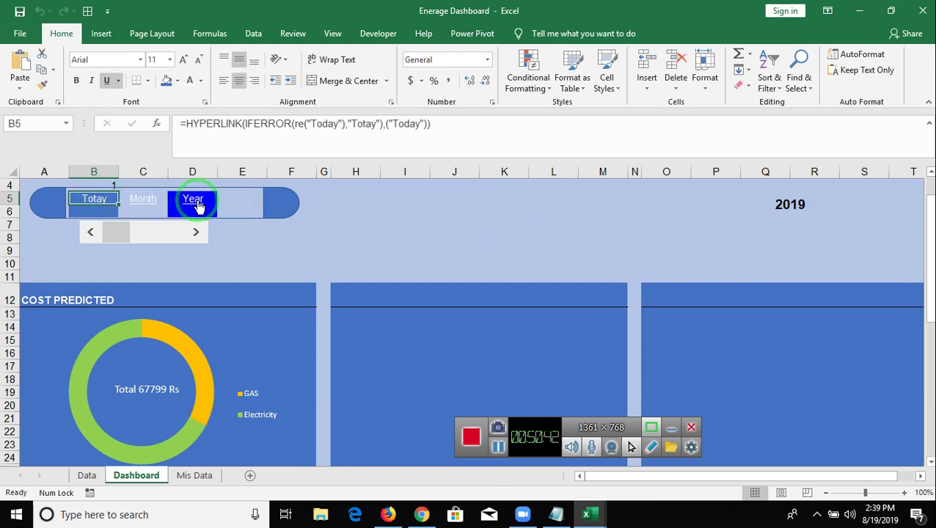
scroll(397, 217, "down", 3)
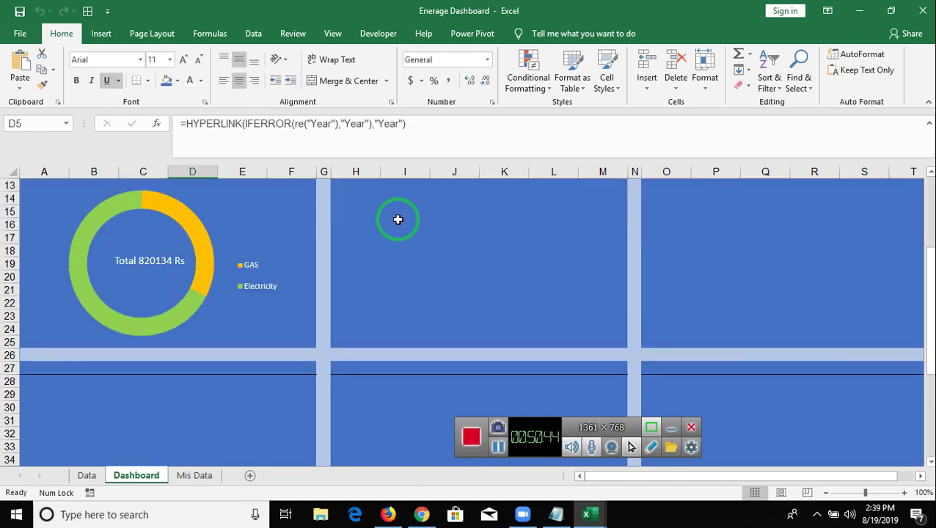
scroll(398, 242, "up", 2)
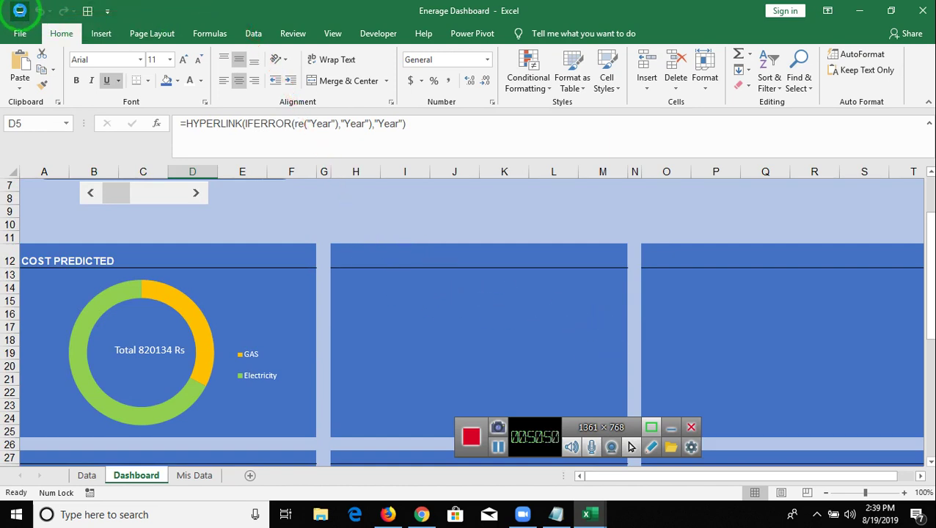
Save the workbook and copy the CHANGE IN COST heading from the browser reference
left_click(20, 11)
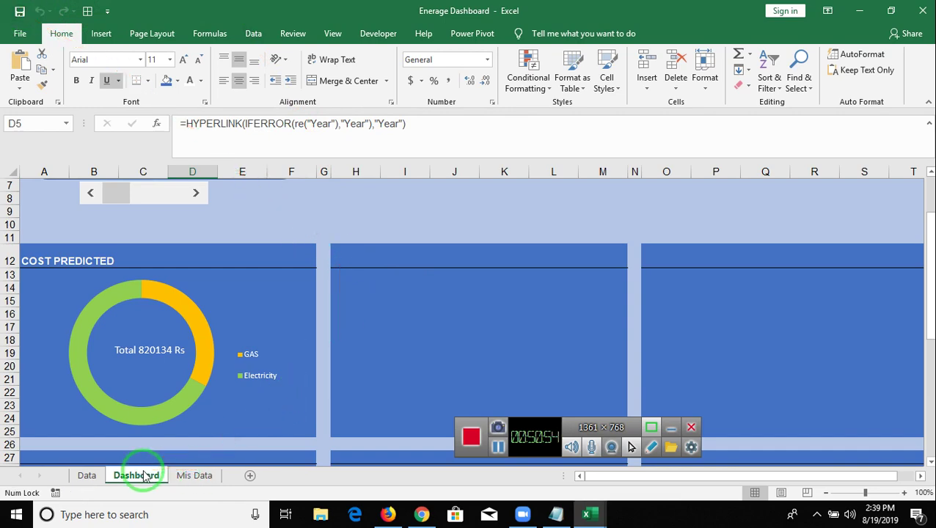
key("alt+Tab")
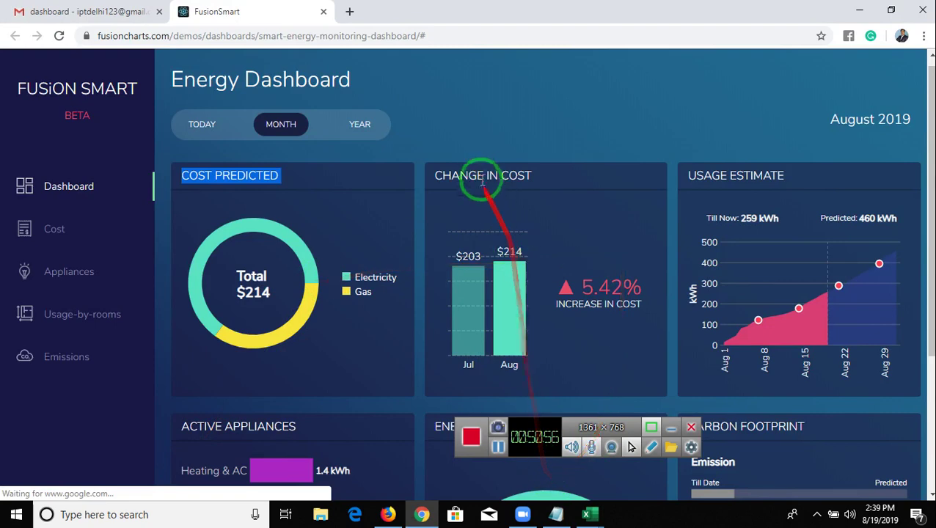
left_click(481, 174)
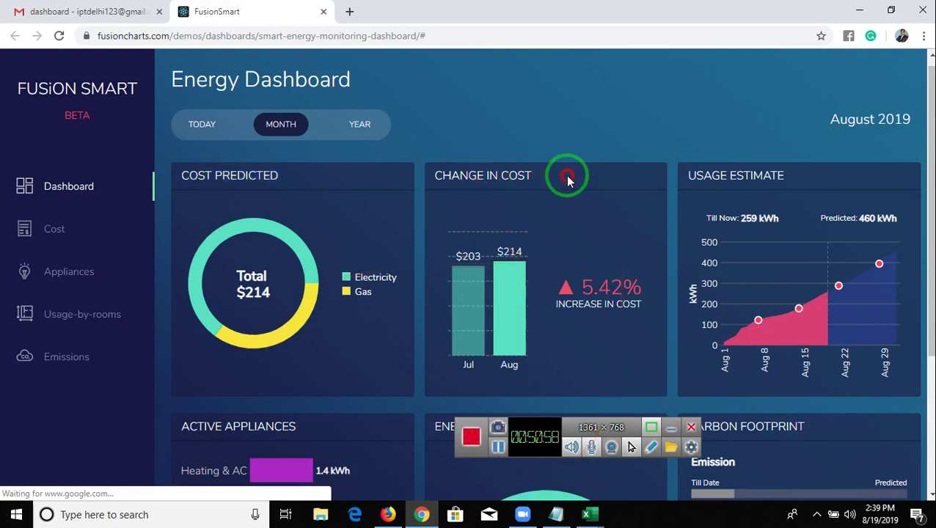
left_click(533, 183)
triple_click(530, 178)
key("ctrl+c")
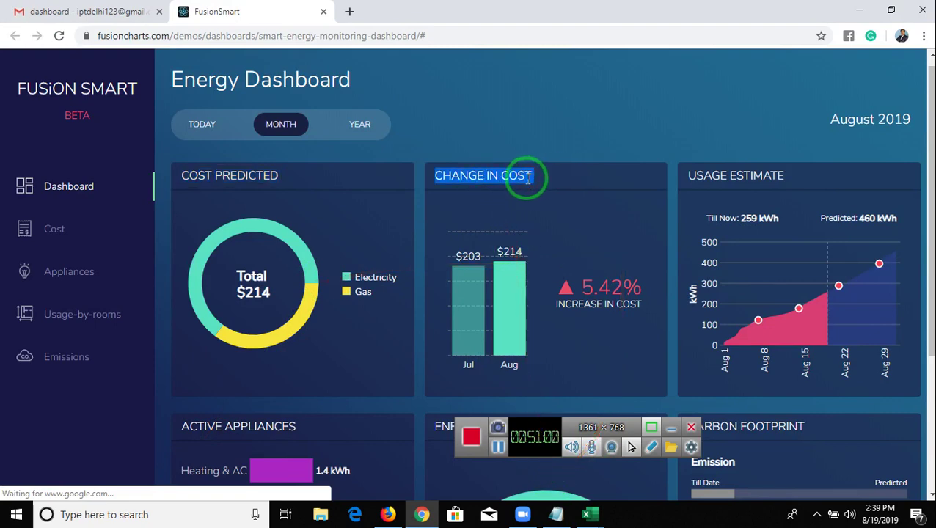
key("alt+Tab")
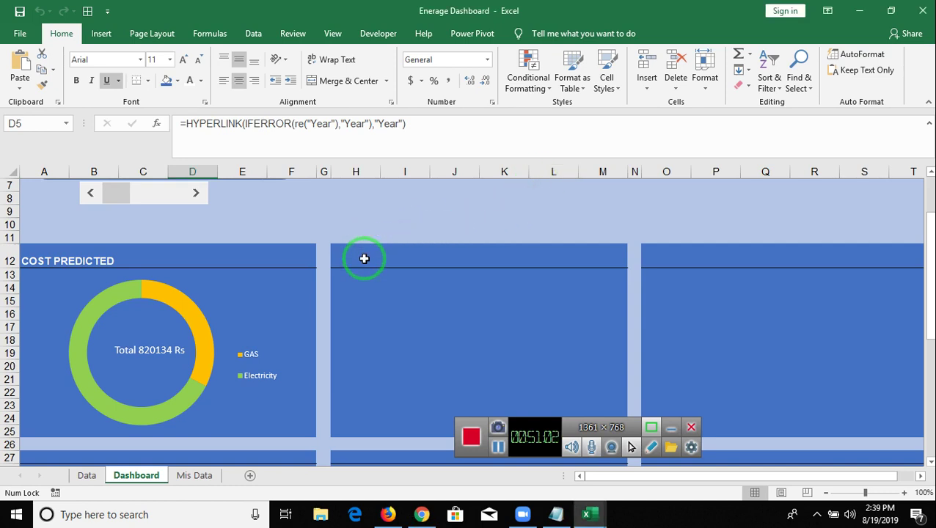
Paste CHANGE IN COST into H12 and make it bold white
left_click(363, 258)
key("ctrl+v")
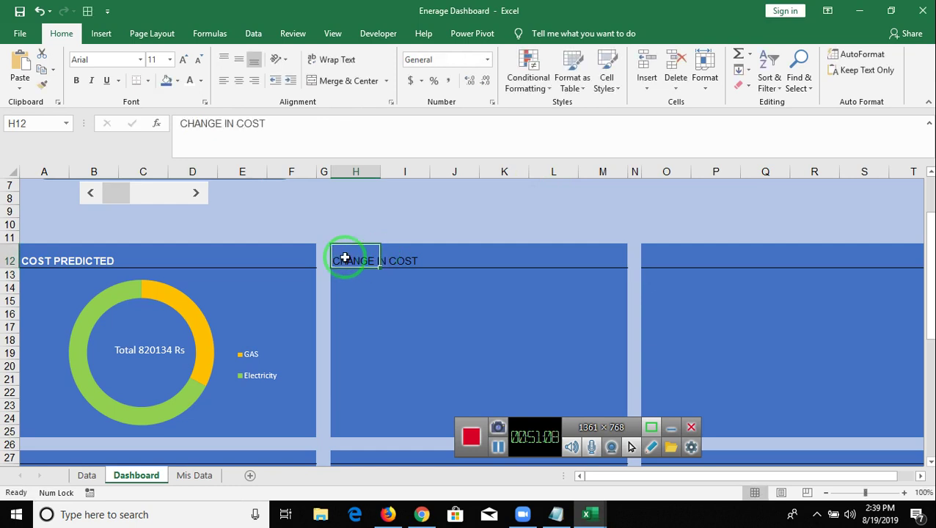
key("ctrl+b")
left_click(189, 81)
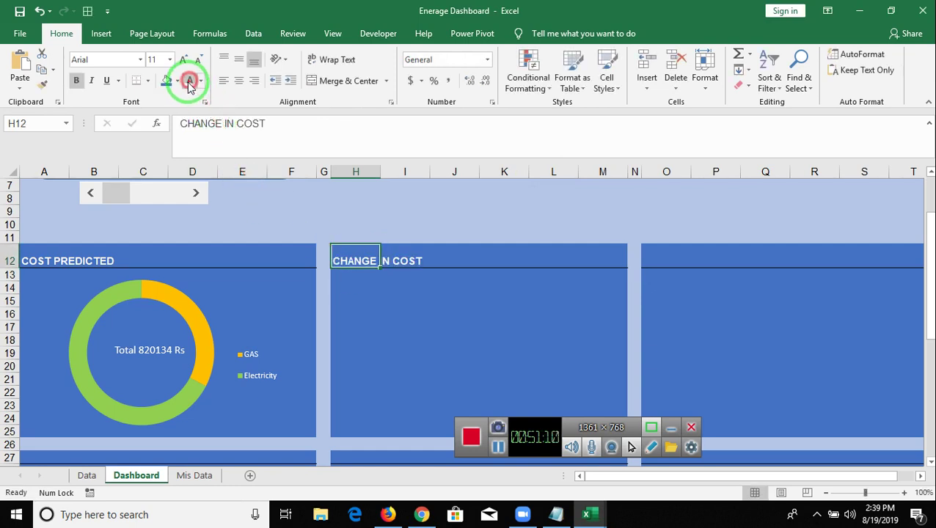
left_click(437, 325)
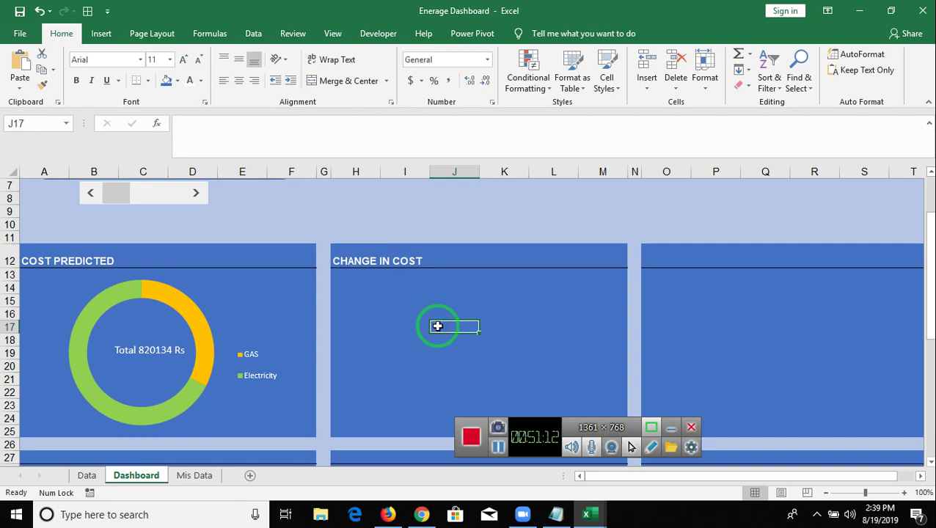
Look over the dashboard panel, then minimise Excel to the desktop
scroll(438, 326, "down", 2)
scroll(436, 328, "up", 2)
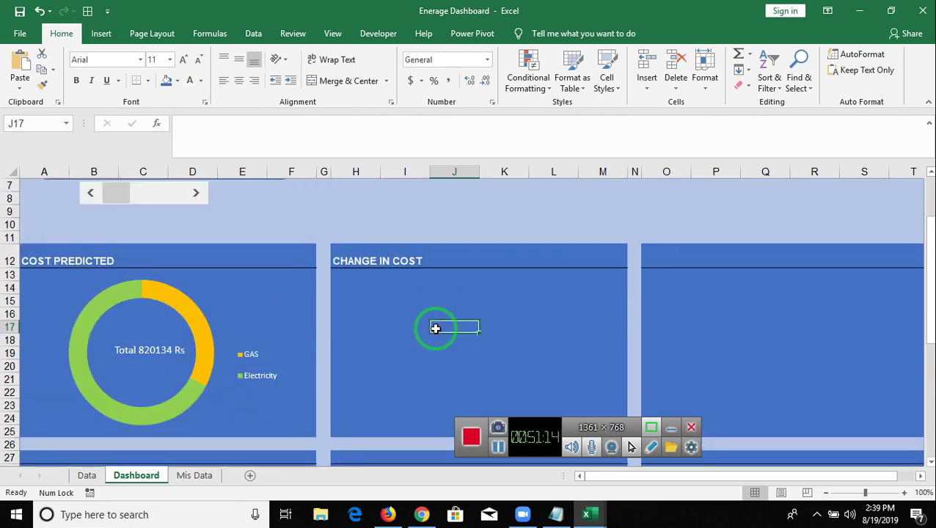
scroll(436, 329, "up", 2)
scroll(429, 328, "down", 4)
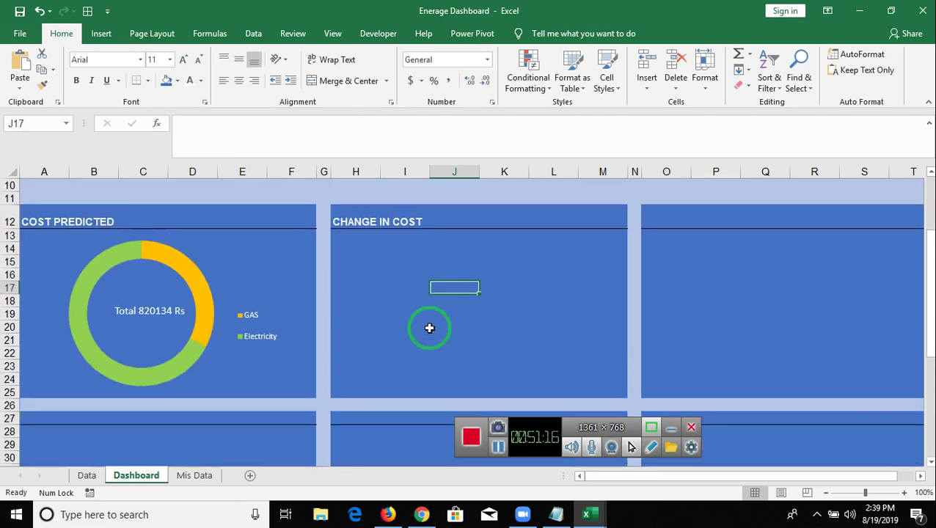
scroll(428, 328, "up", 3)
scroll(429, 328, "up", 1)
scroll(562, 352, "down", 1)
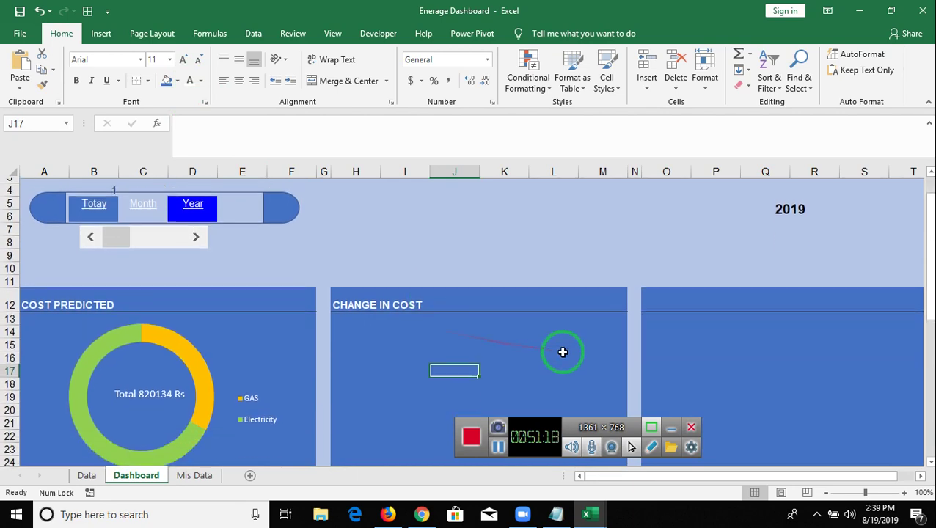
key("super+d")
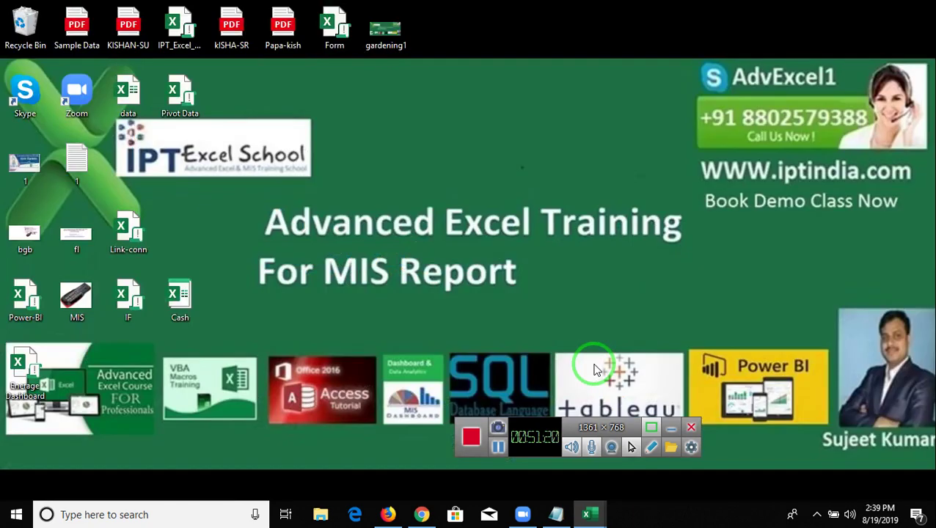